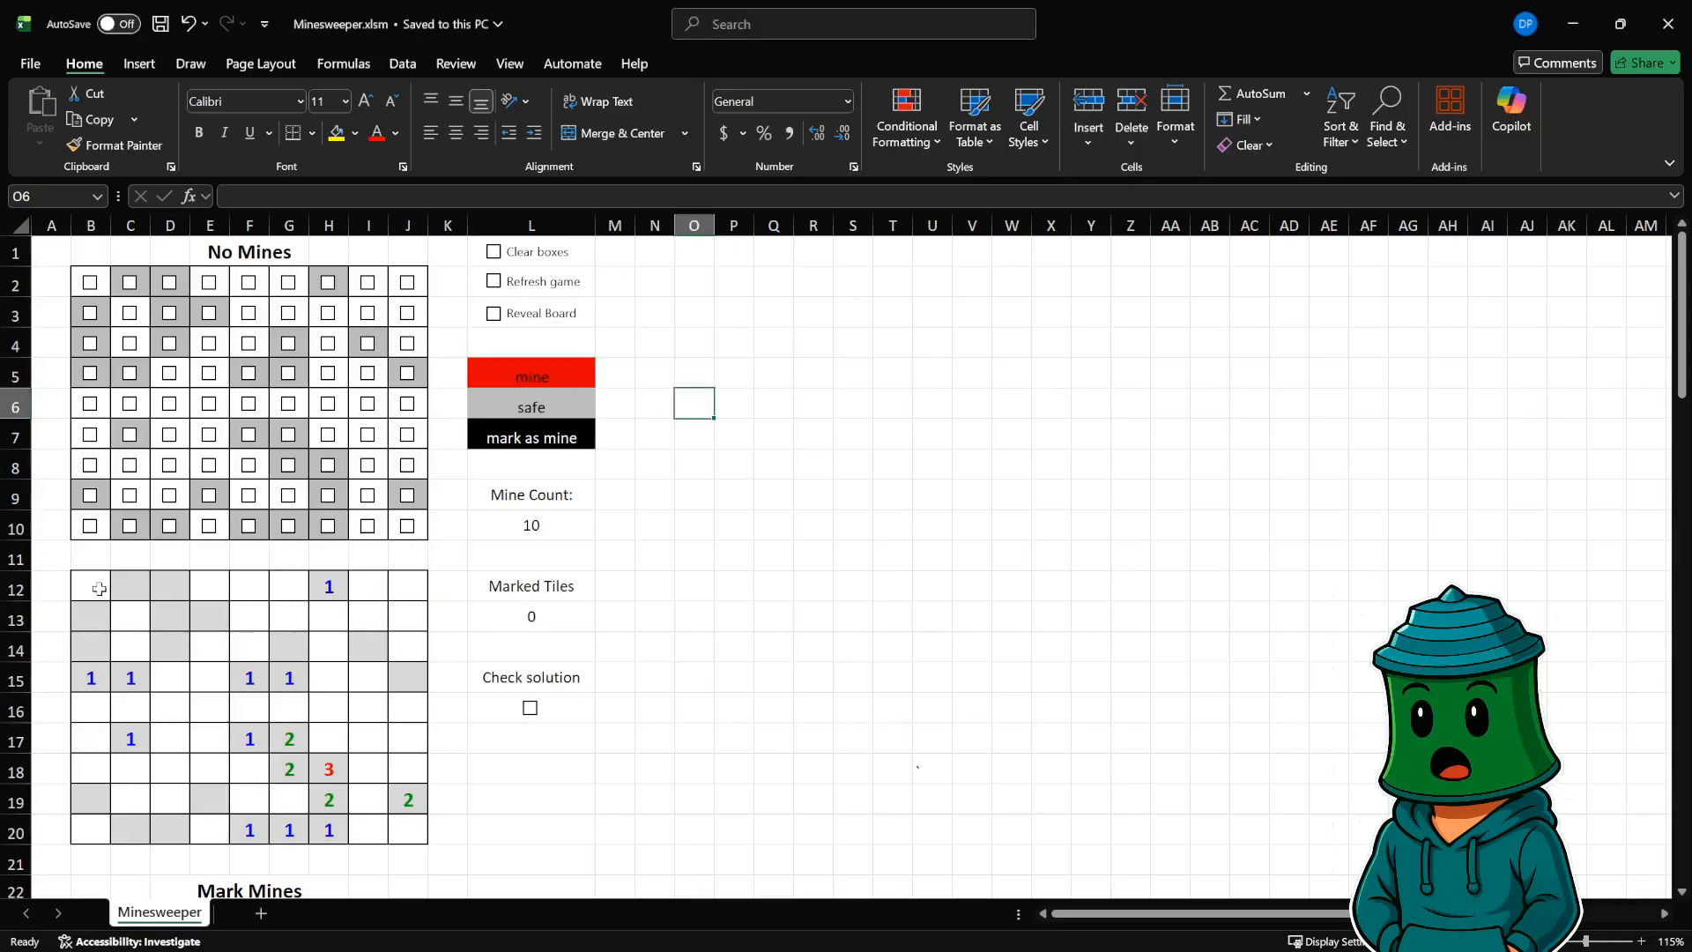
# - Inspect the board tiles E14, I18, H18, G17 and F13 and the formulas behind them
pyautogui.click(204, 637)
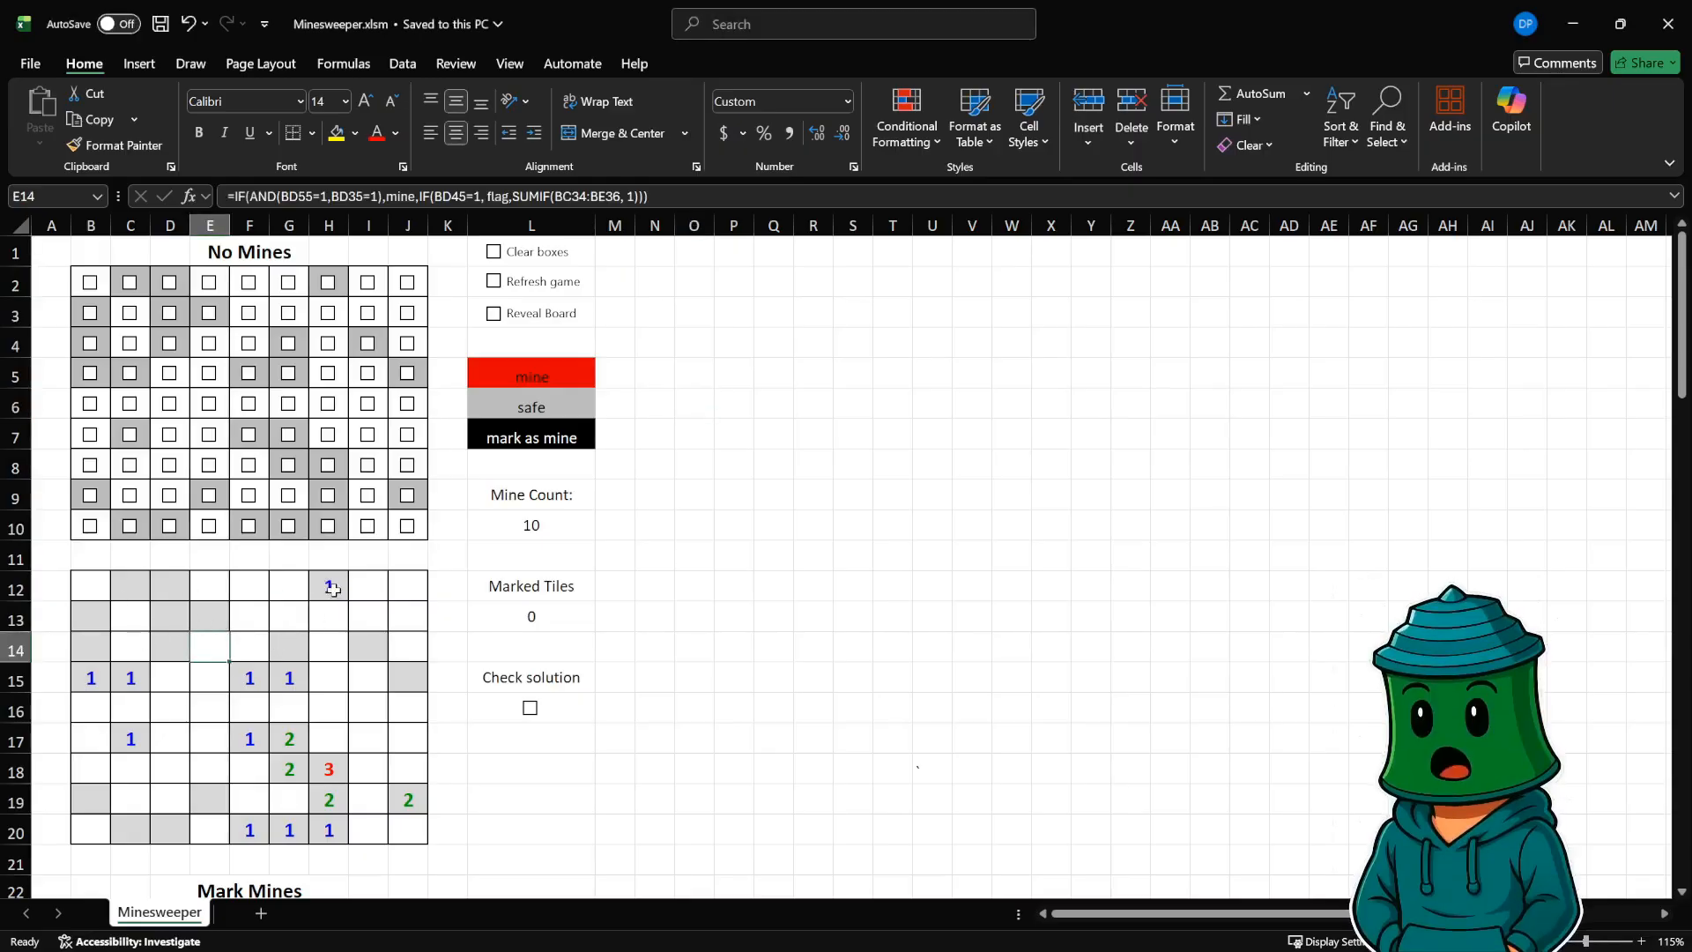
pyautogui.click(358, 773)
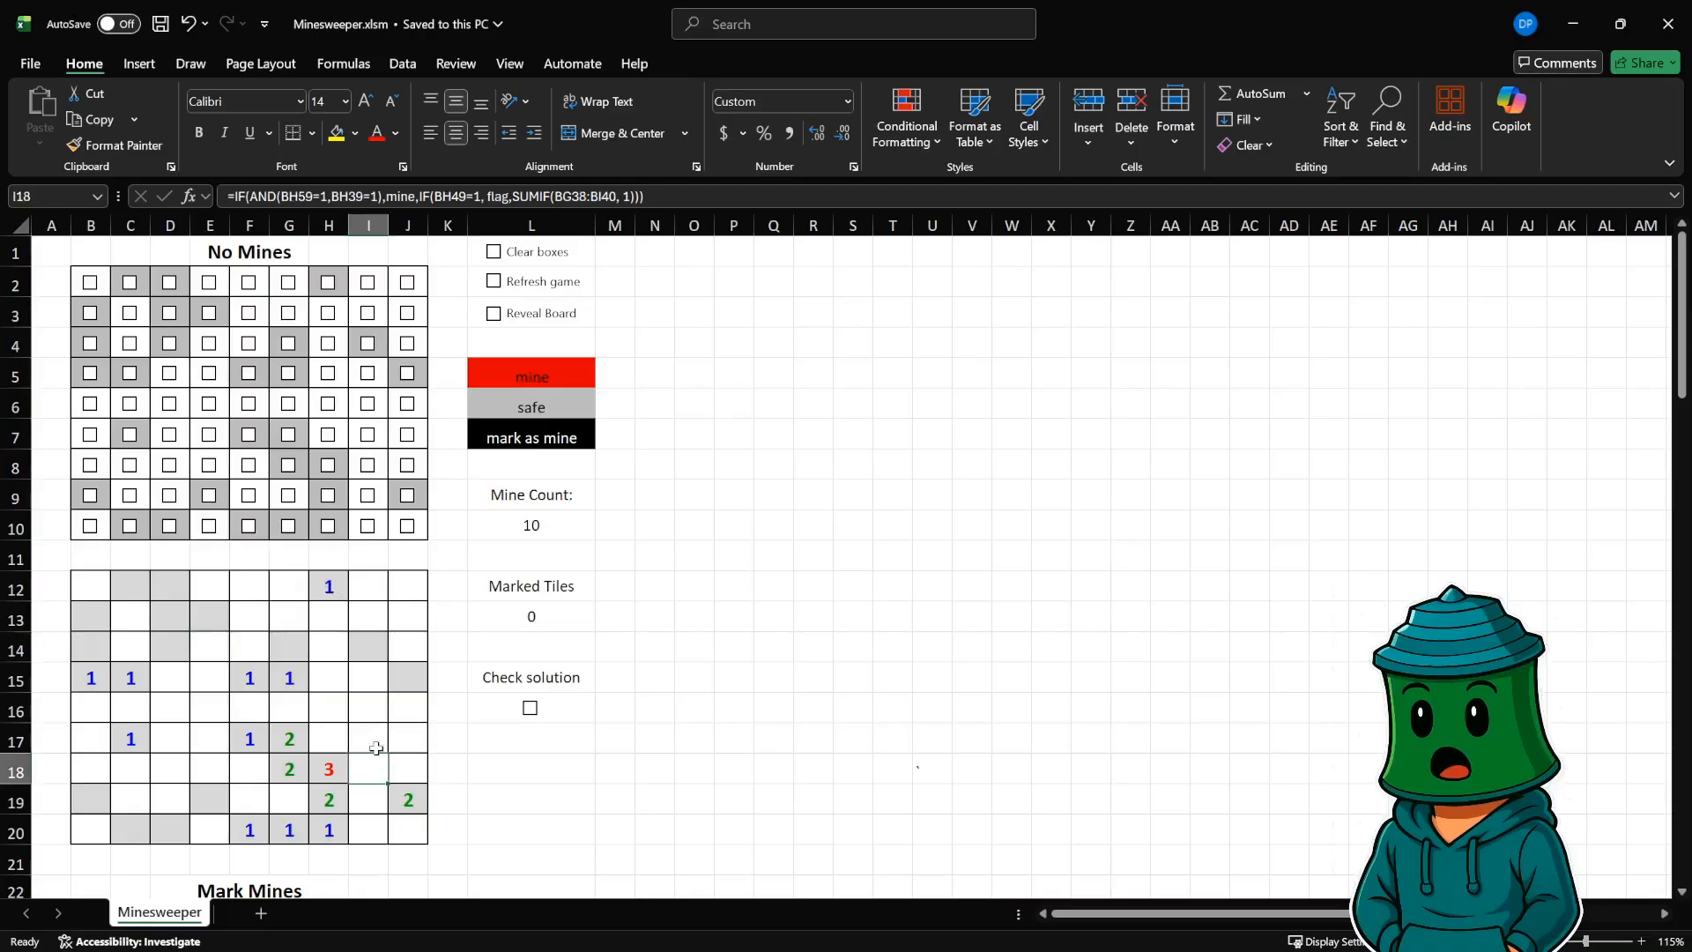
pyautogui.click(323, 775)
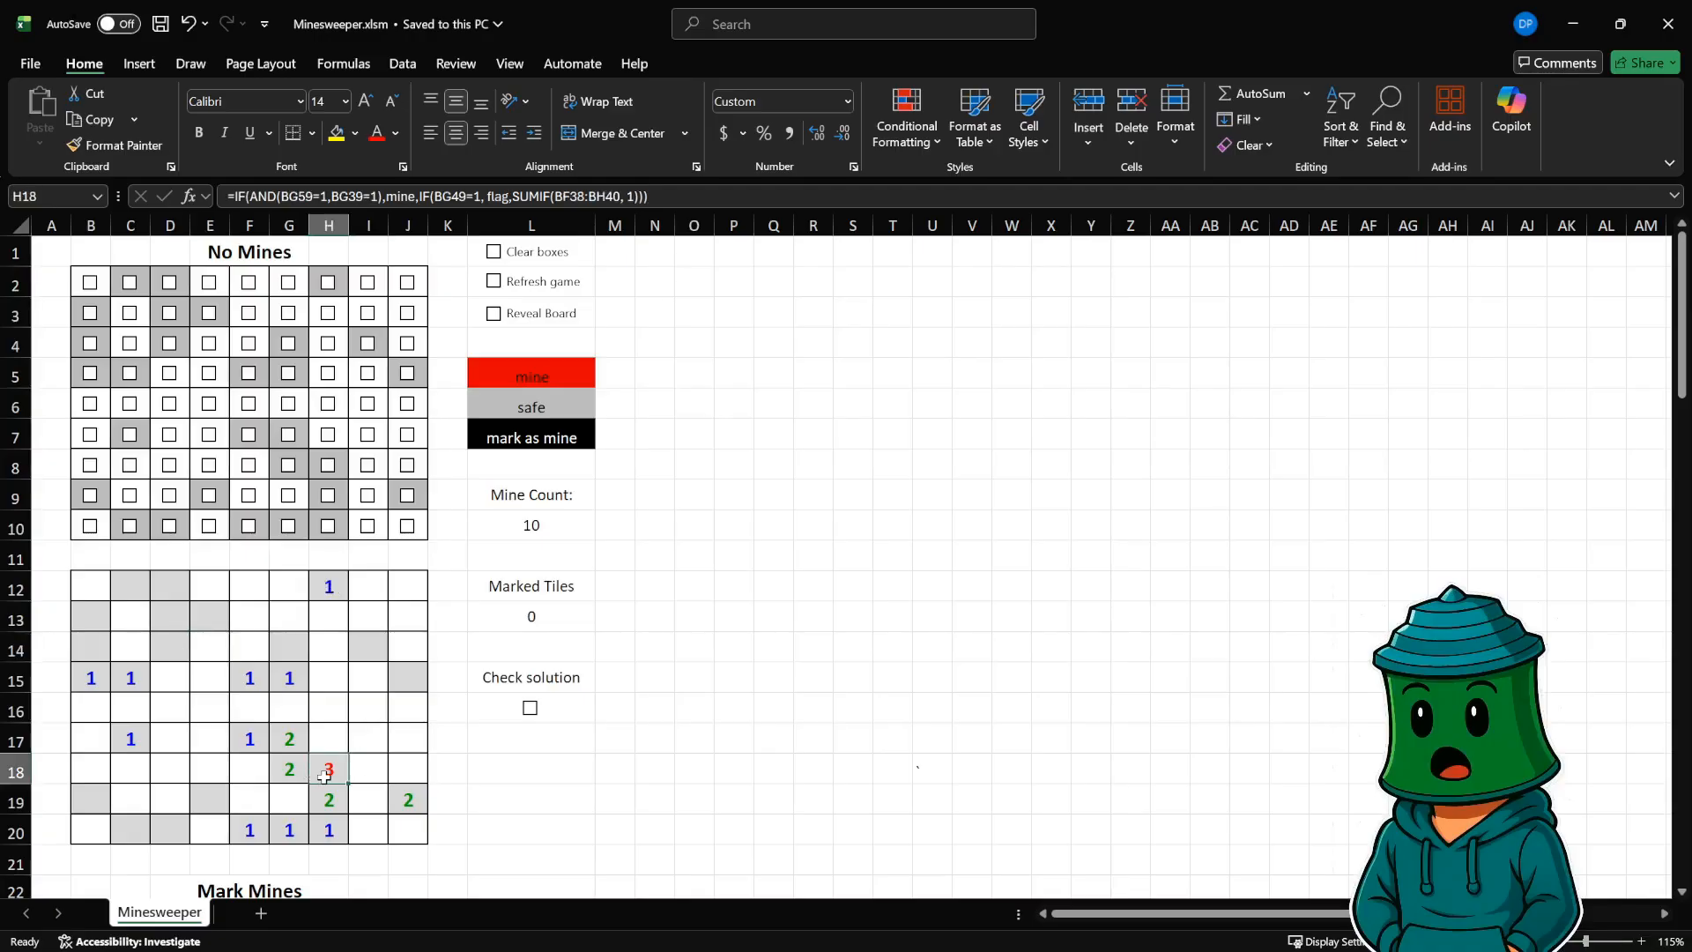
pyautogui.click(302, 737)
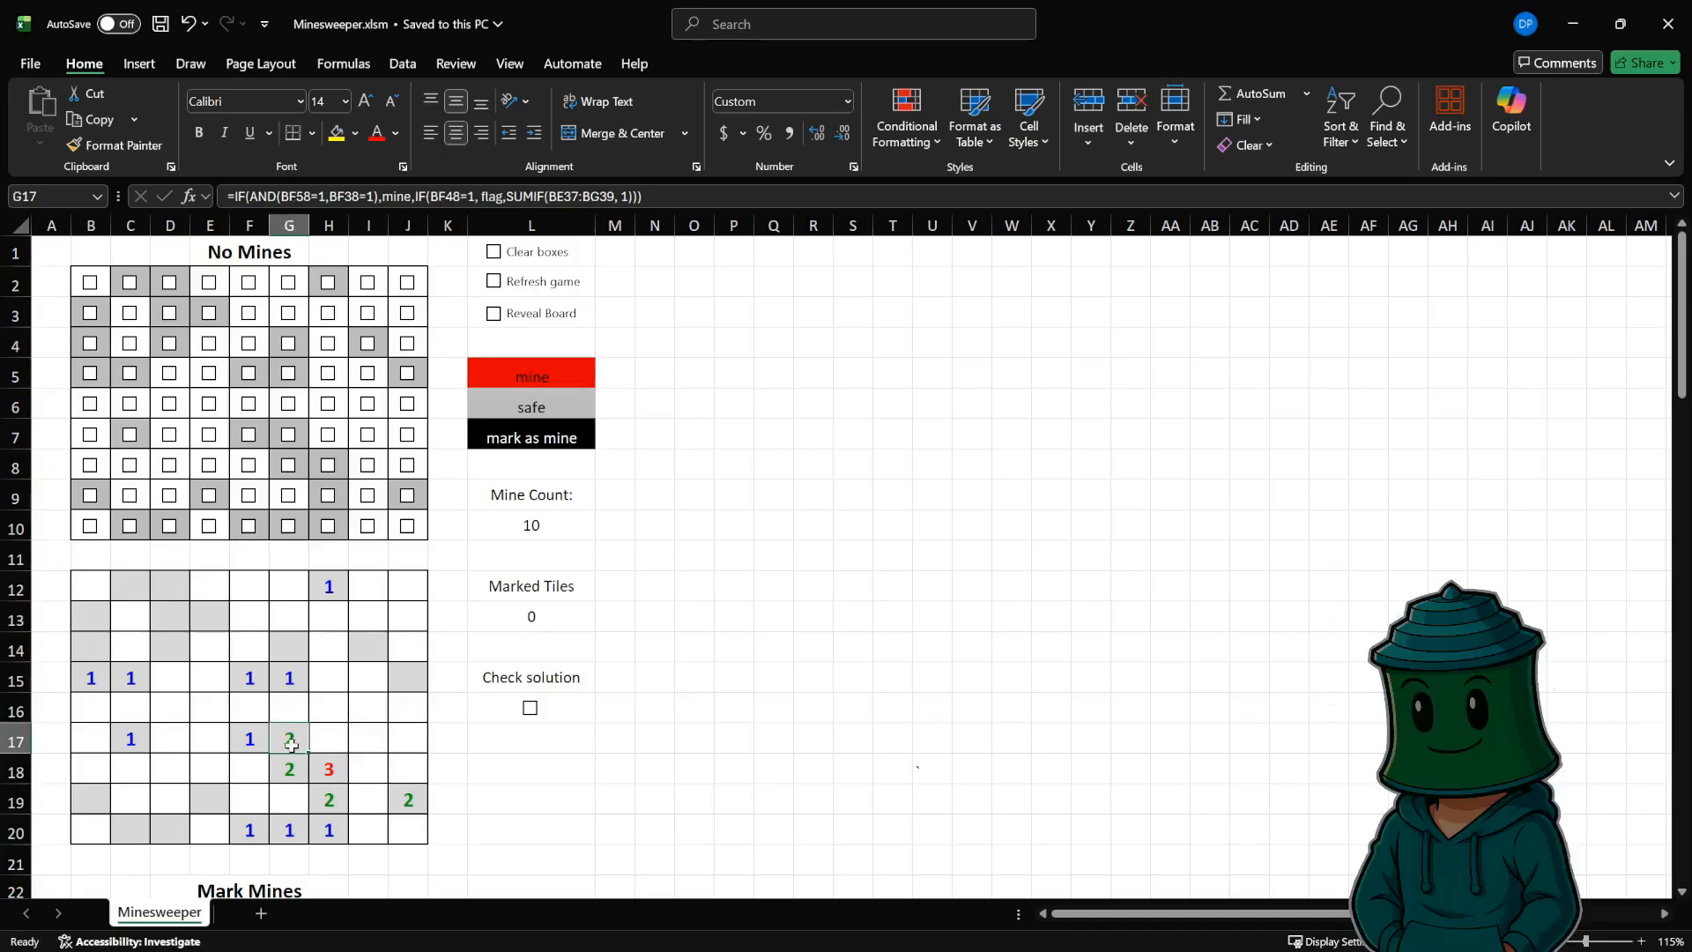
pyautogui.click(250, 611)
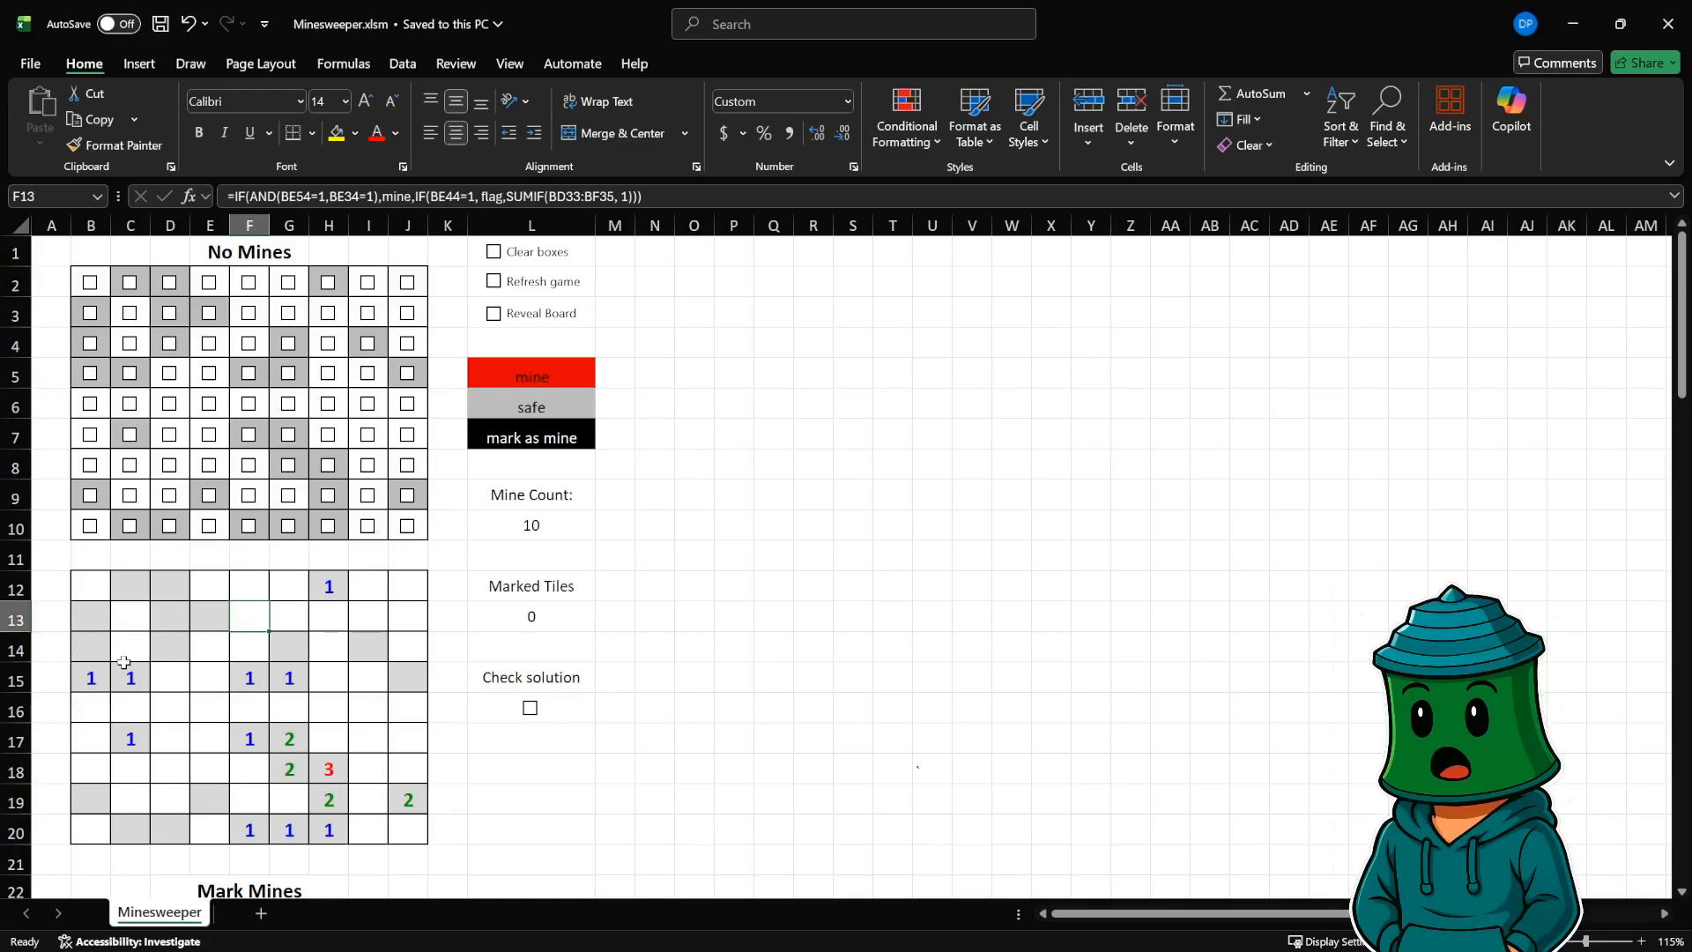
# - Mark tiles B2, C3, C4, E2, F2 and G2 as safe in the No Mines grid
pyautogui.click(90, 282)
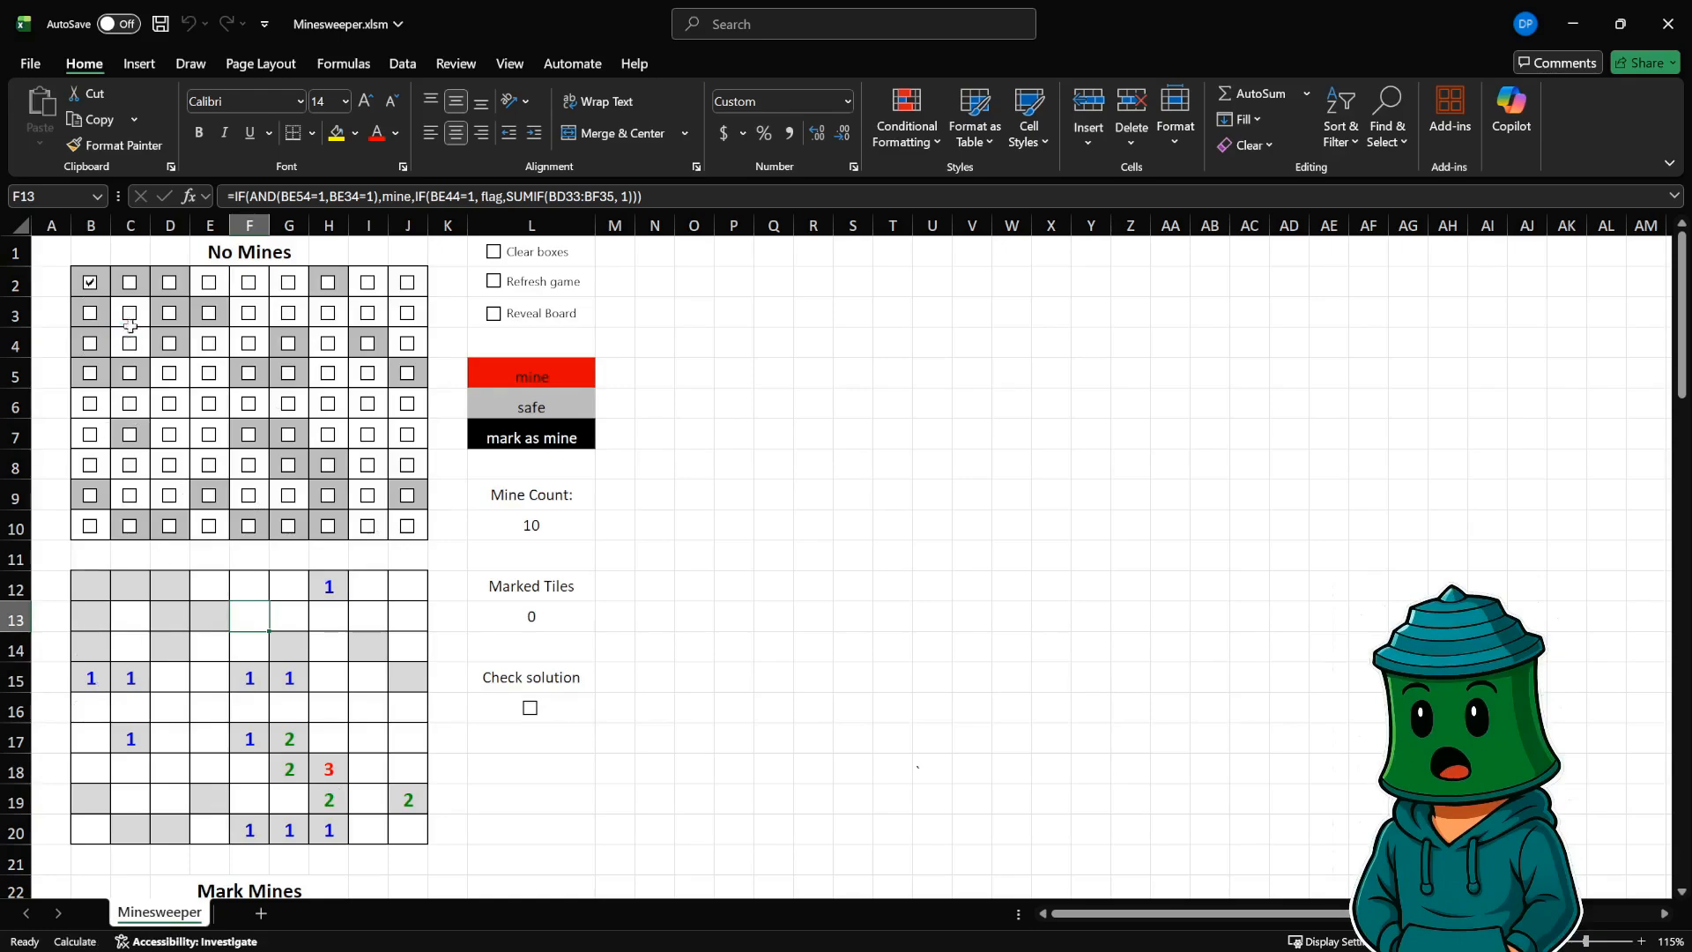
pyautogui.click(129, 314)
pyautogui.click(130, 343)
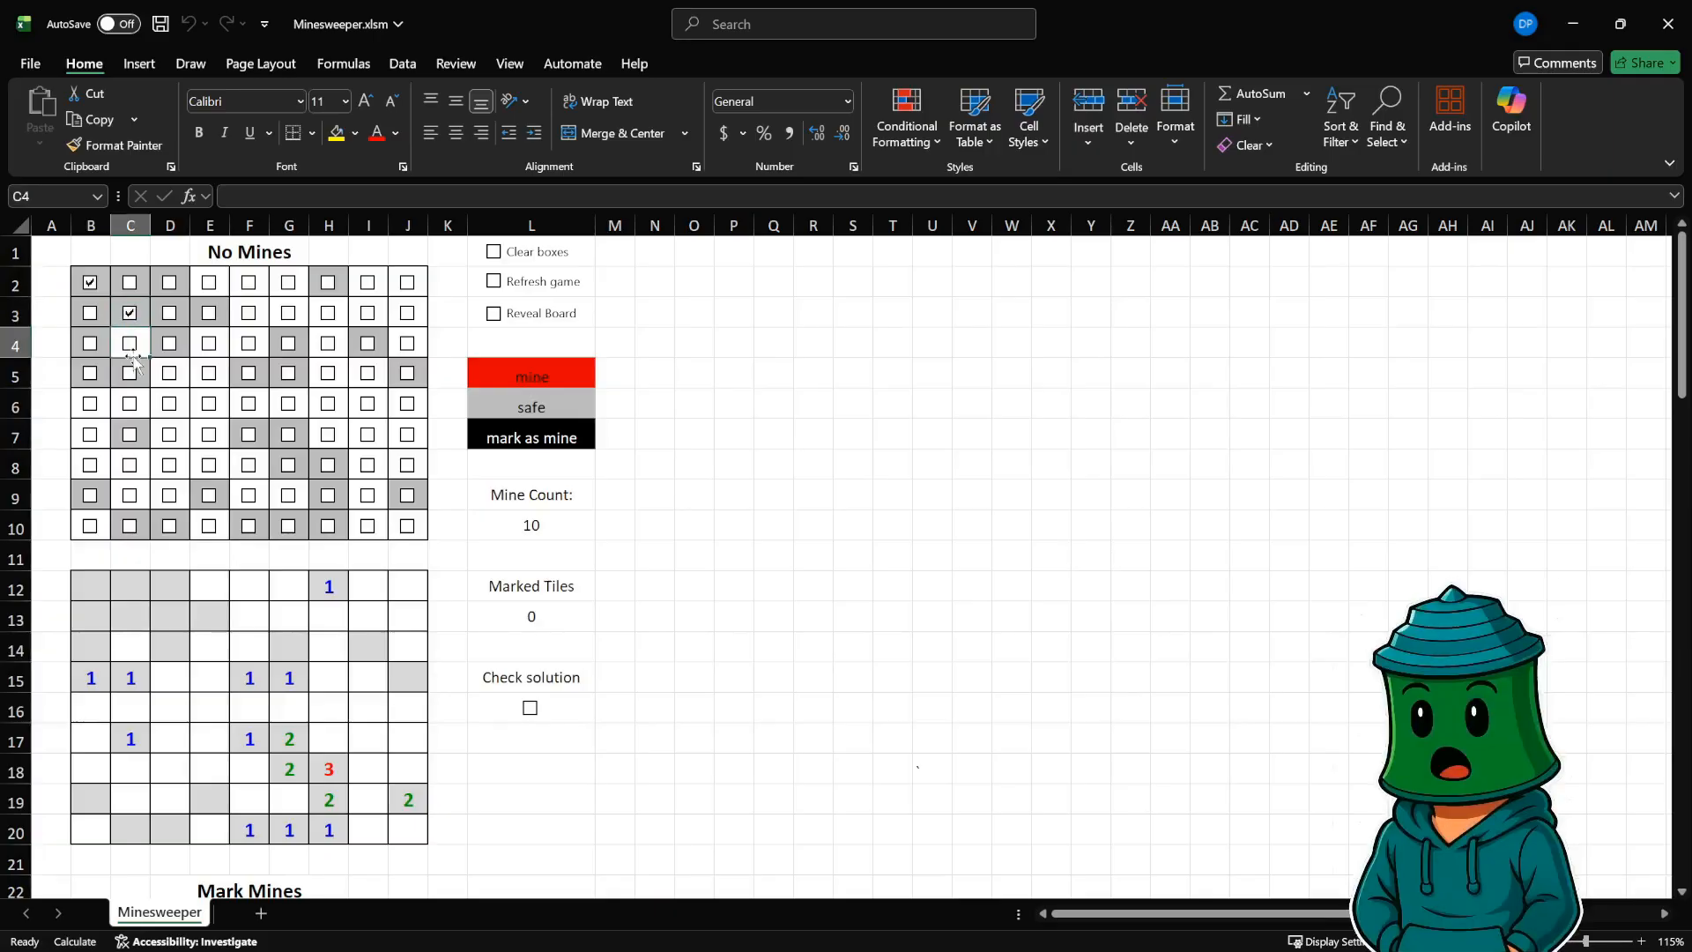
pyautogui.click(130, 344)
pyautogui.click(209, 282)
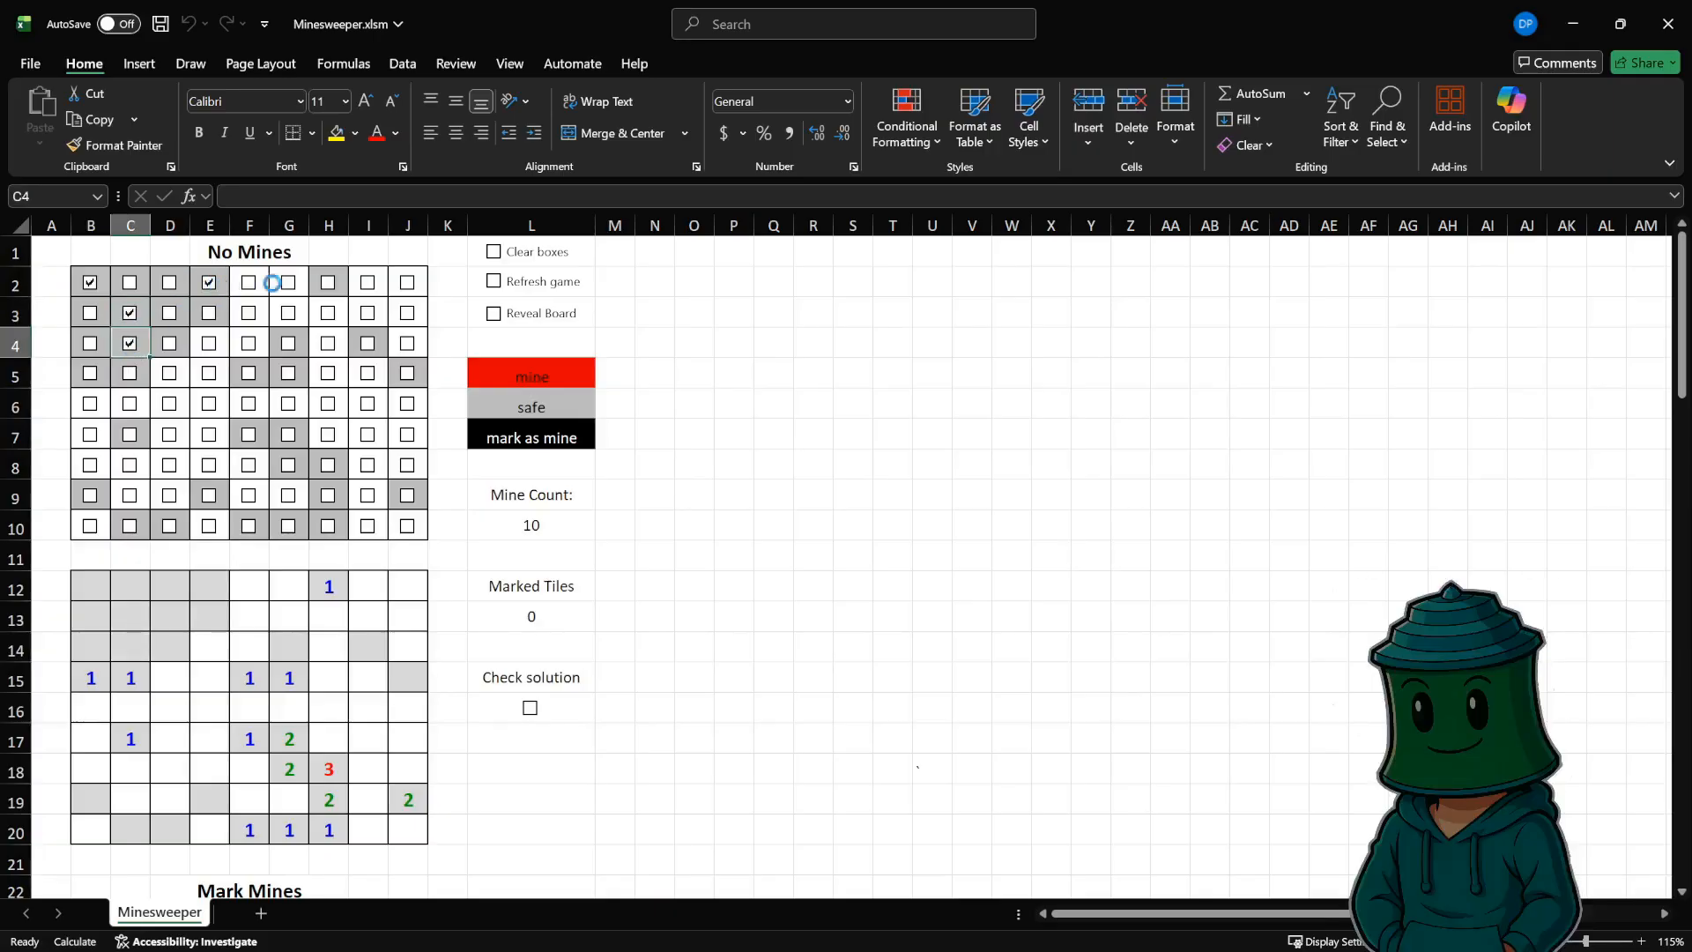
pyautogui.click(250, 283)
pyautogui.click(289, 283)
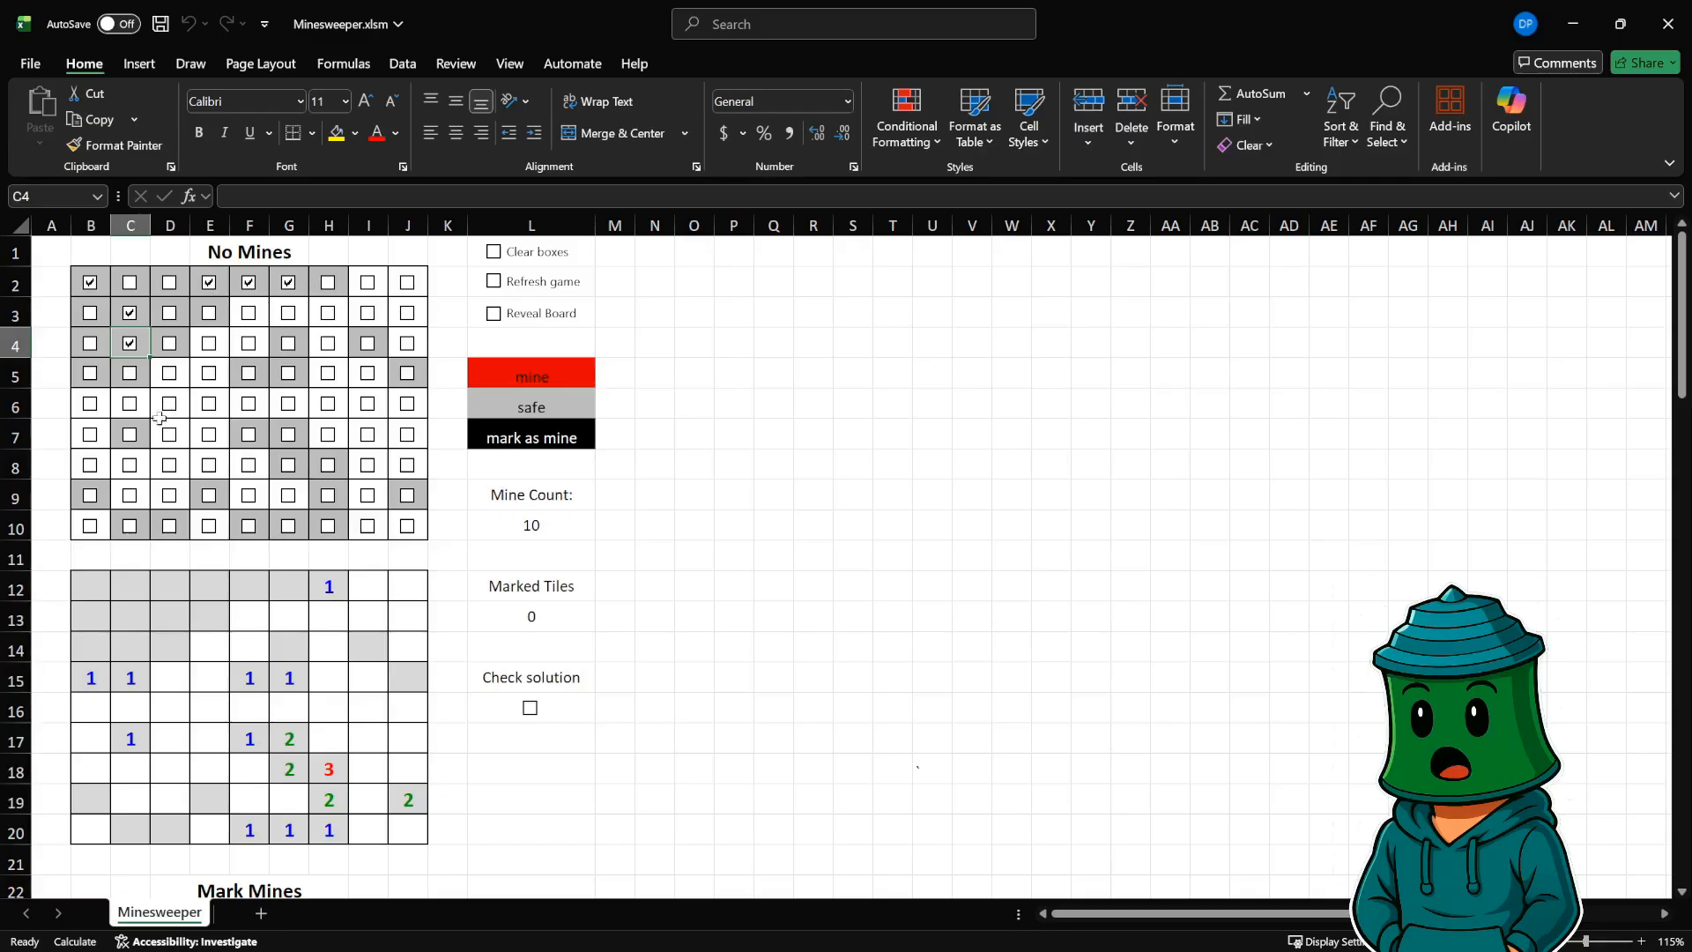
# - Mark tiles F3, F4, E4, E5 and D5 as safe in the No Mines grid
pyautogui.click(248, 313)
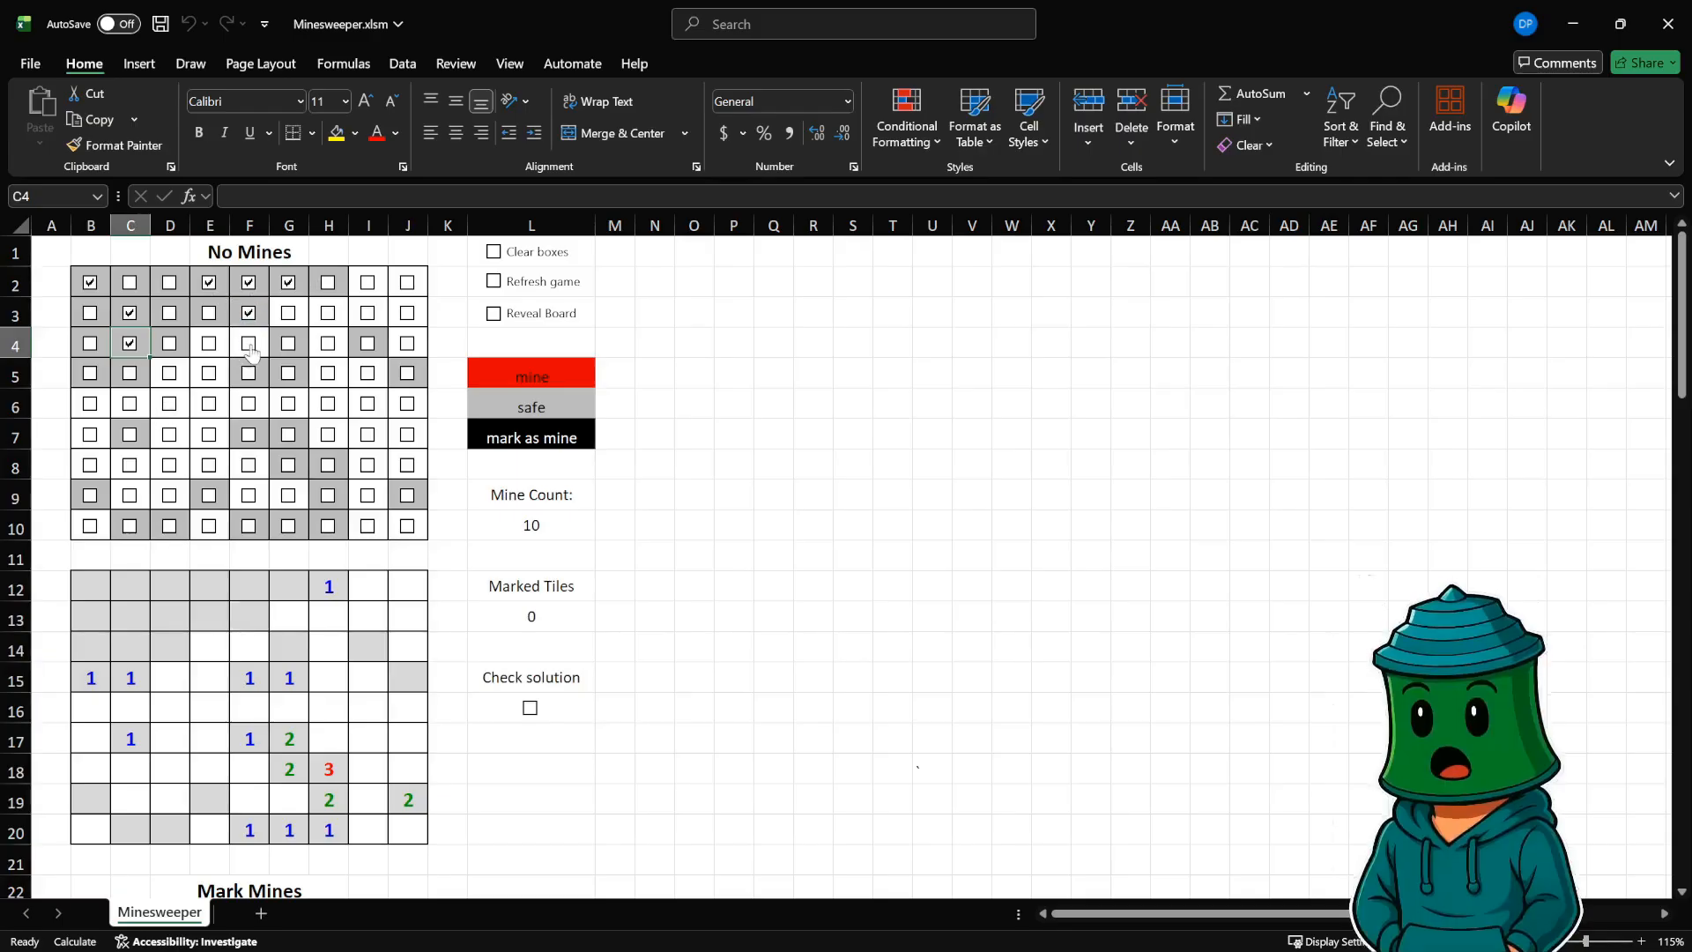
pyautogui.click(249, 343)
pyautogui.click(212, 346)
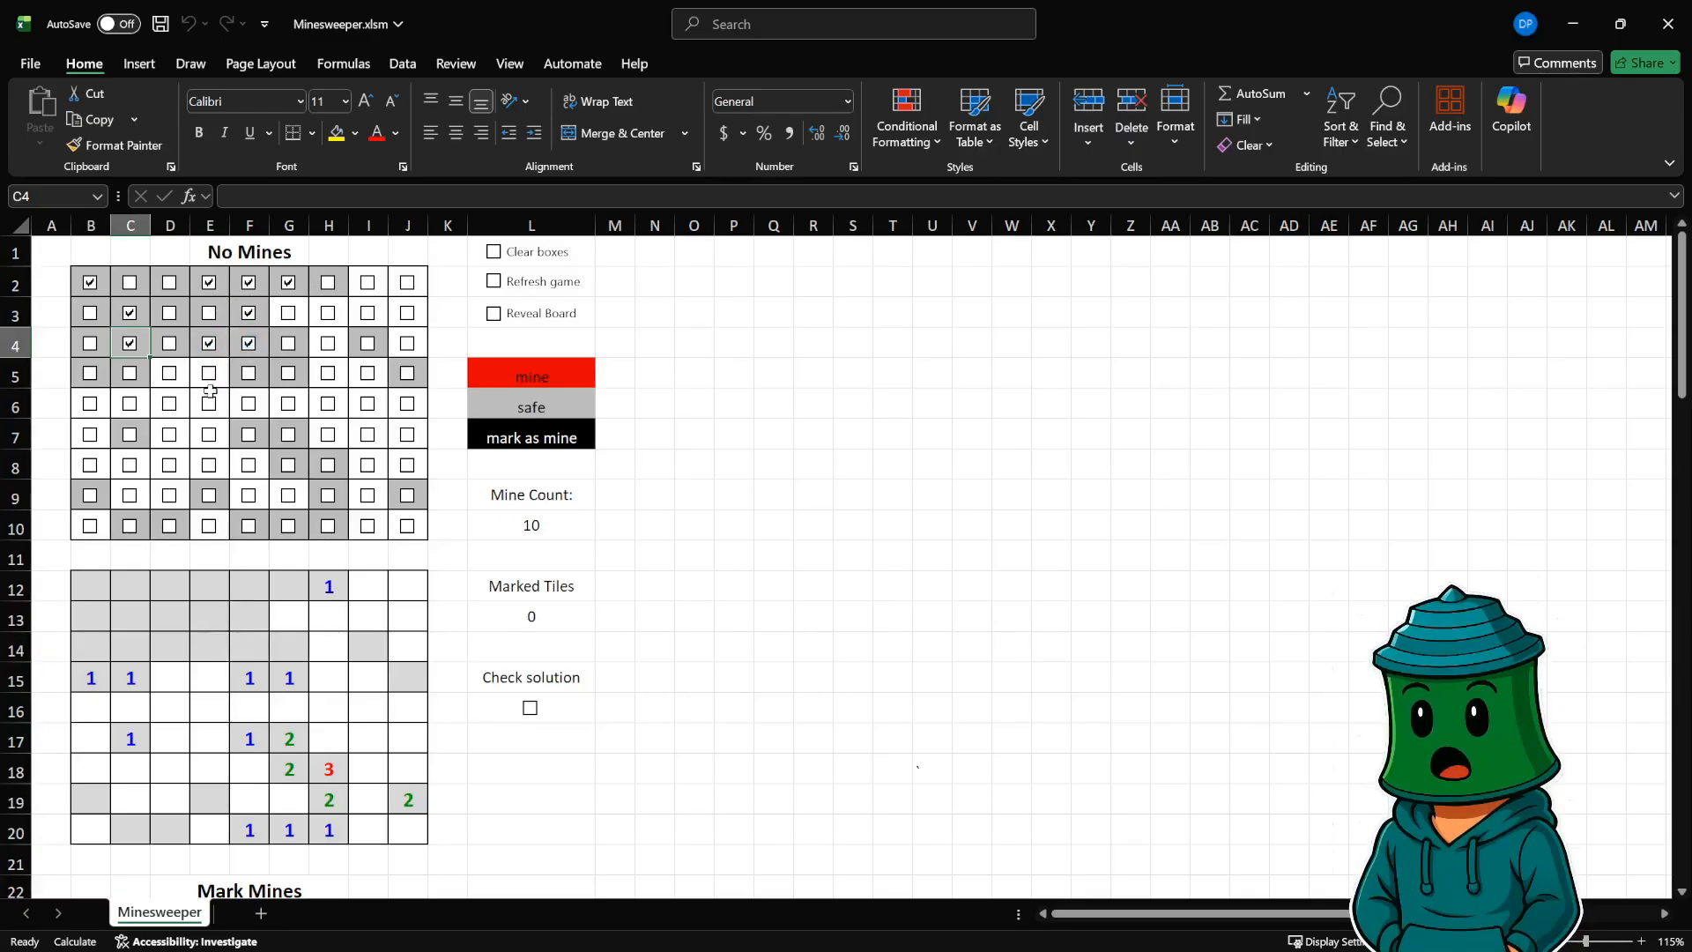
pyautogui.click(209, 373)
pyautogui.click(169, 373)
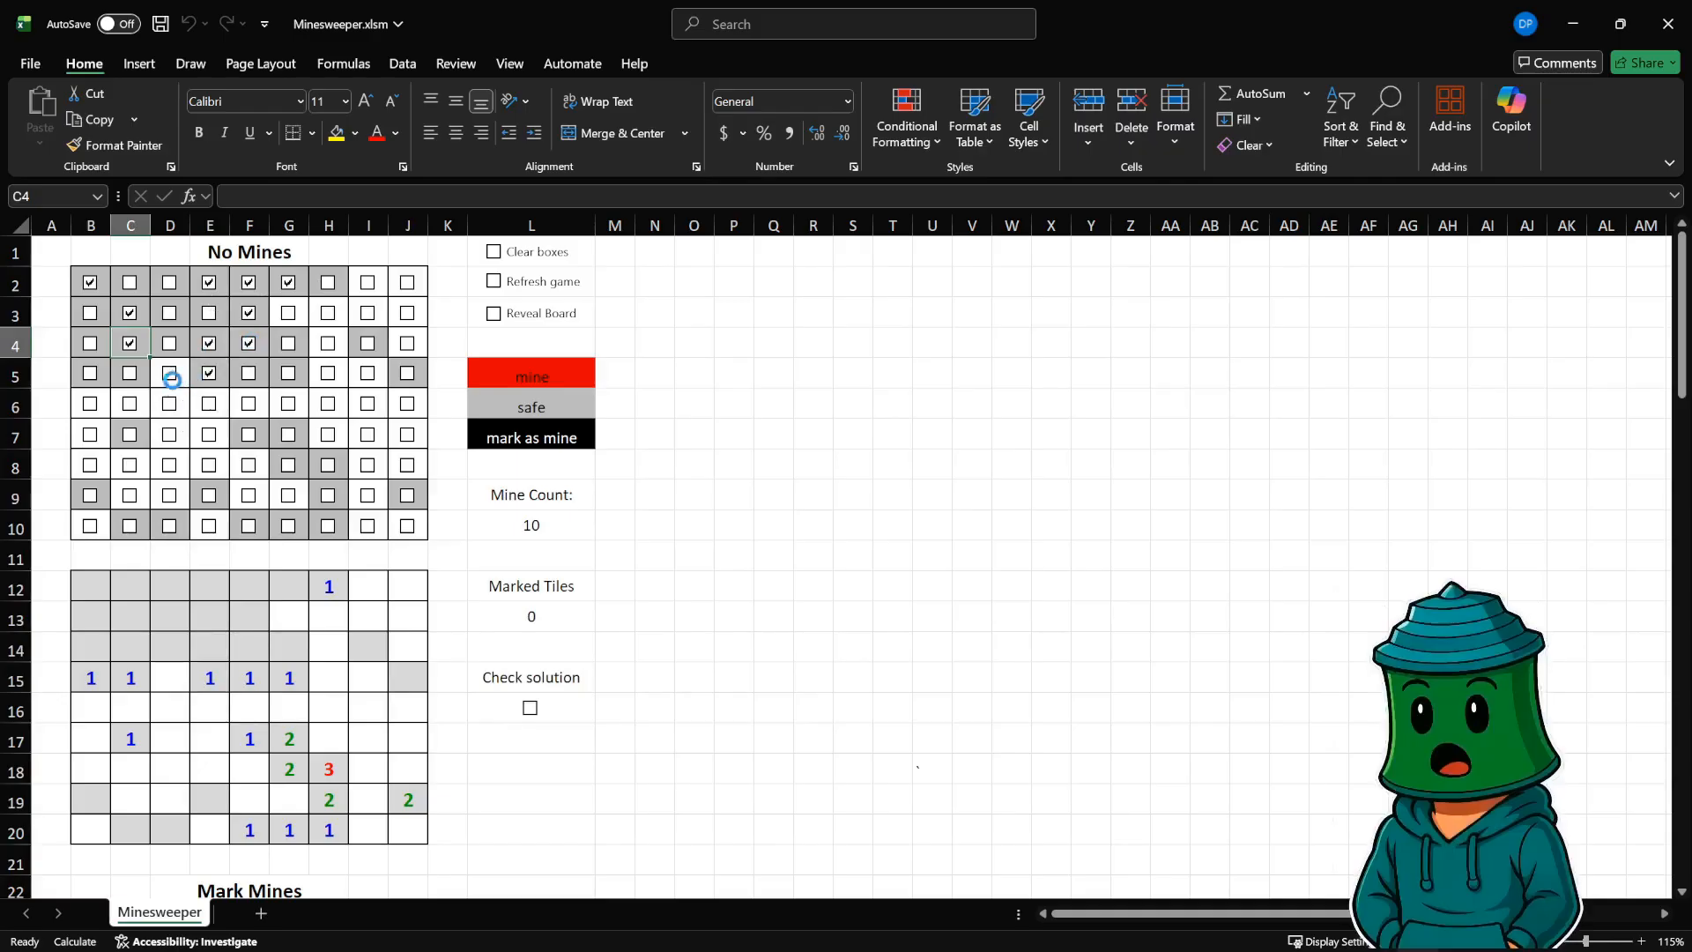
# - Mark tiles G3, H3, H4, H5, I5, J4, J3 and I3 as safe in the No Mines grid
pyautogui.click(291, 316)
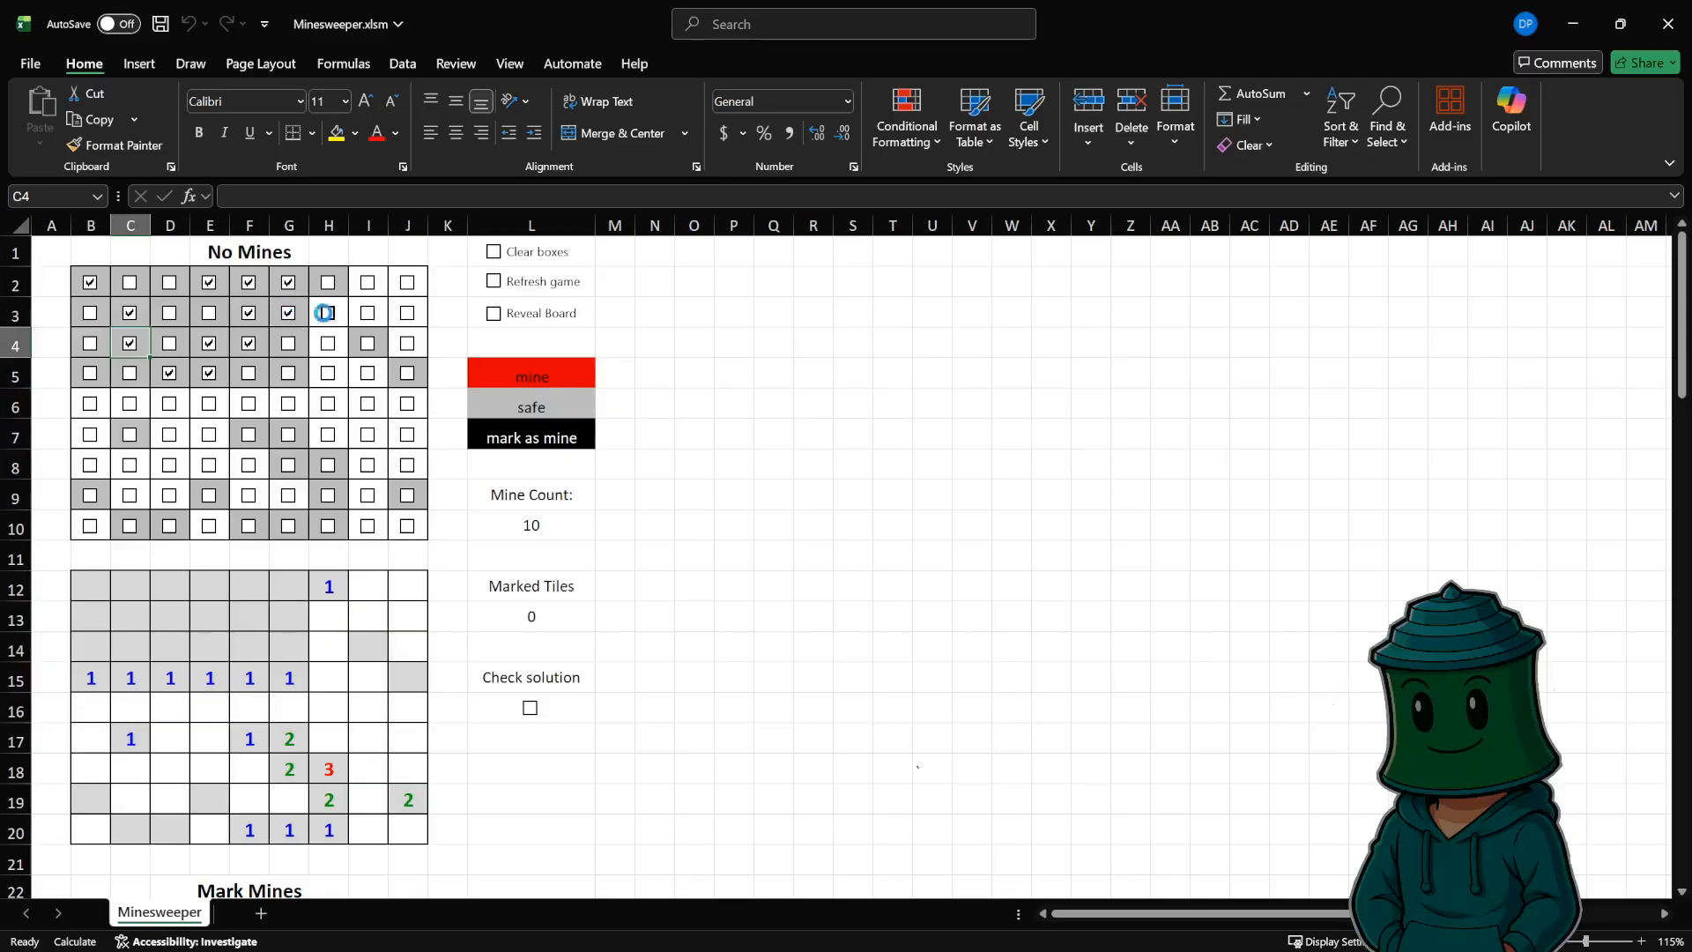
pyautogui.click(326, 313)
pyautogui.click(328, 344)
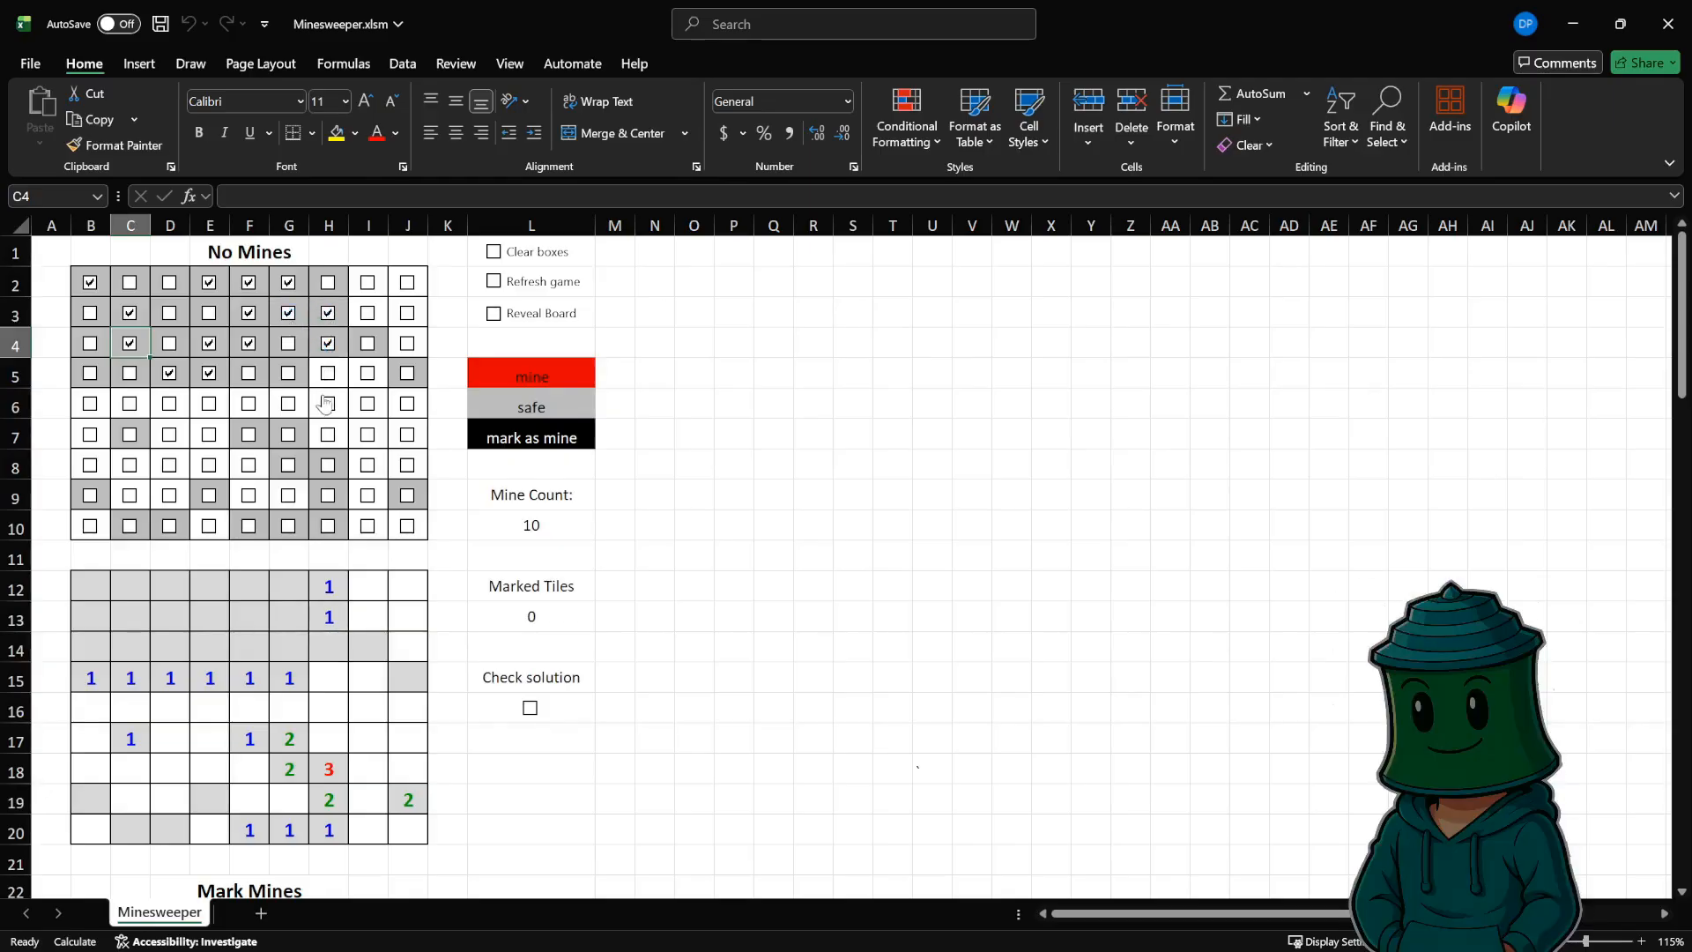
pyautogui.click(327, 373)
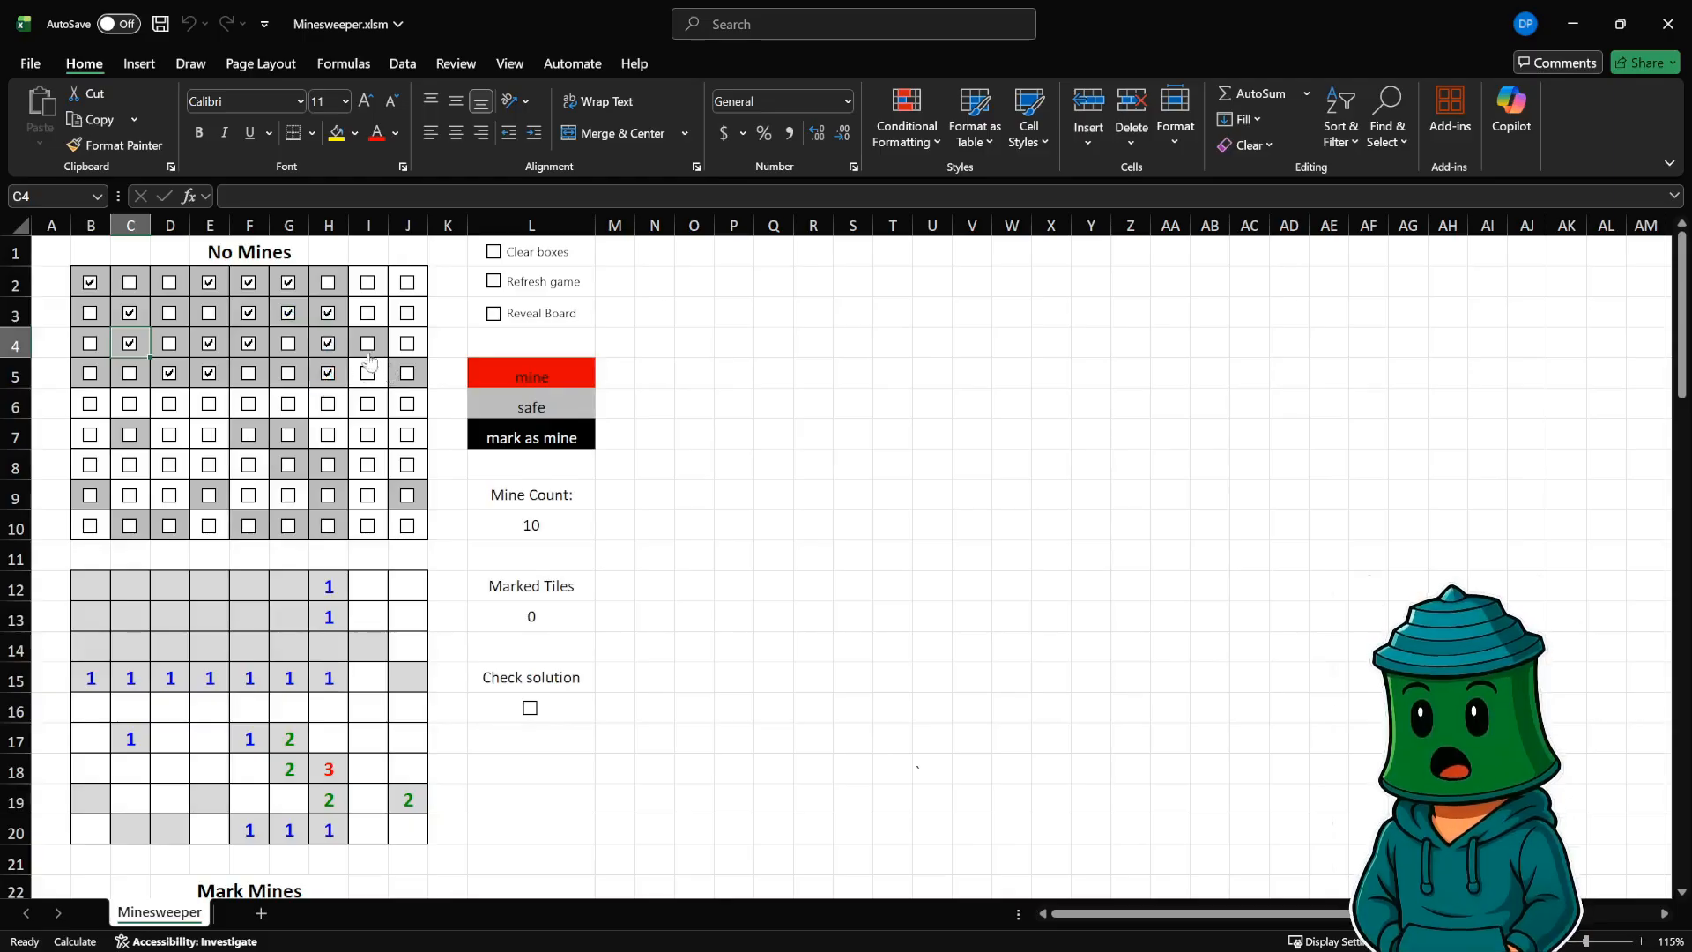
pyautogui.click(368, 370)
pyautogui.click(410, 335)
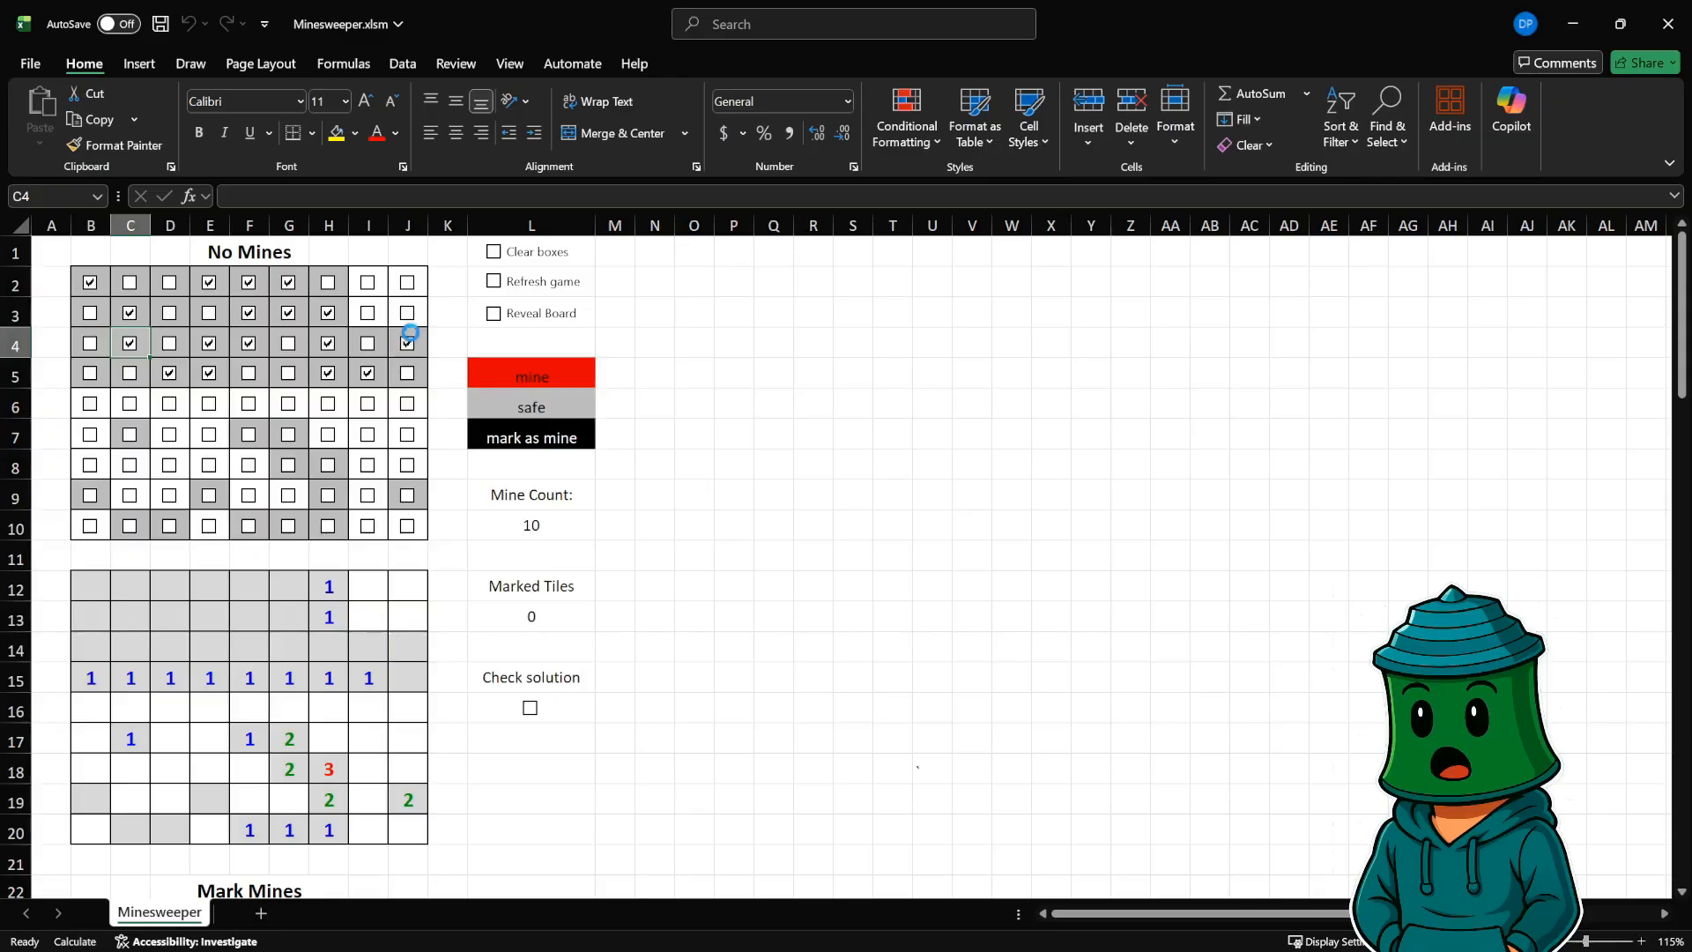
pyautogui.click(407, 313)
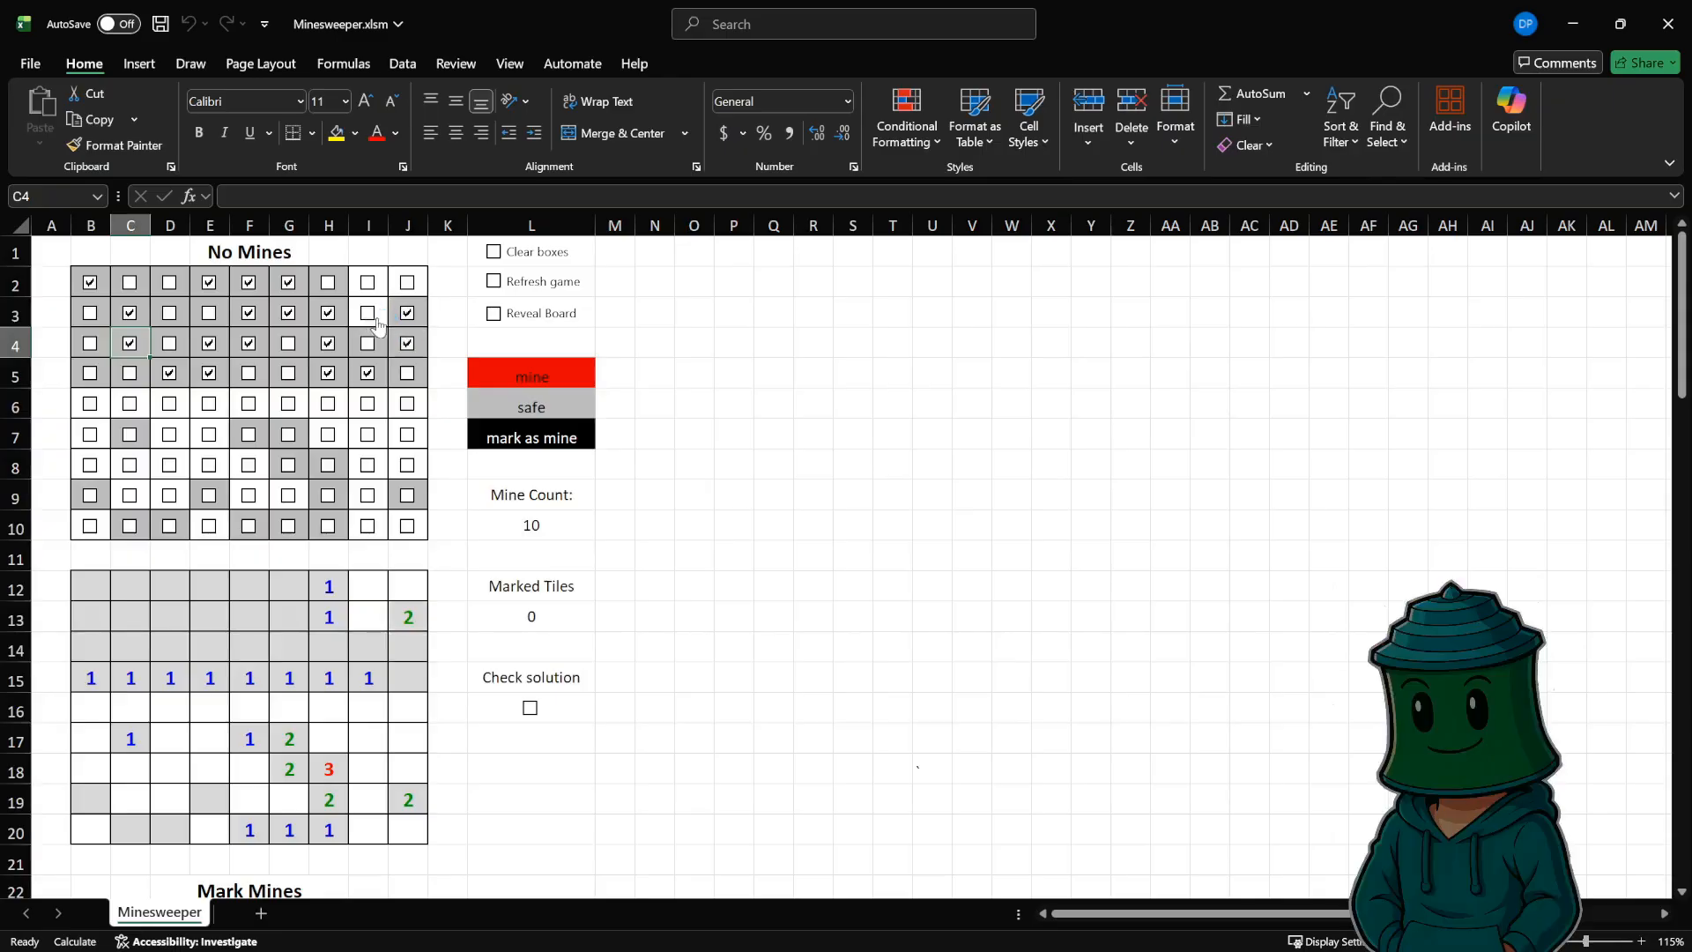
pyautogui.click(370, 316)
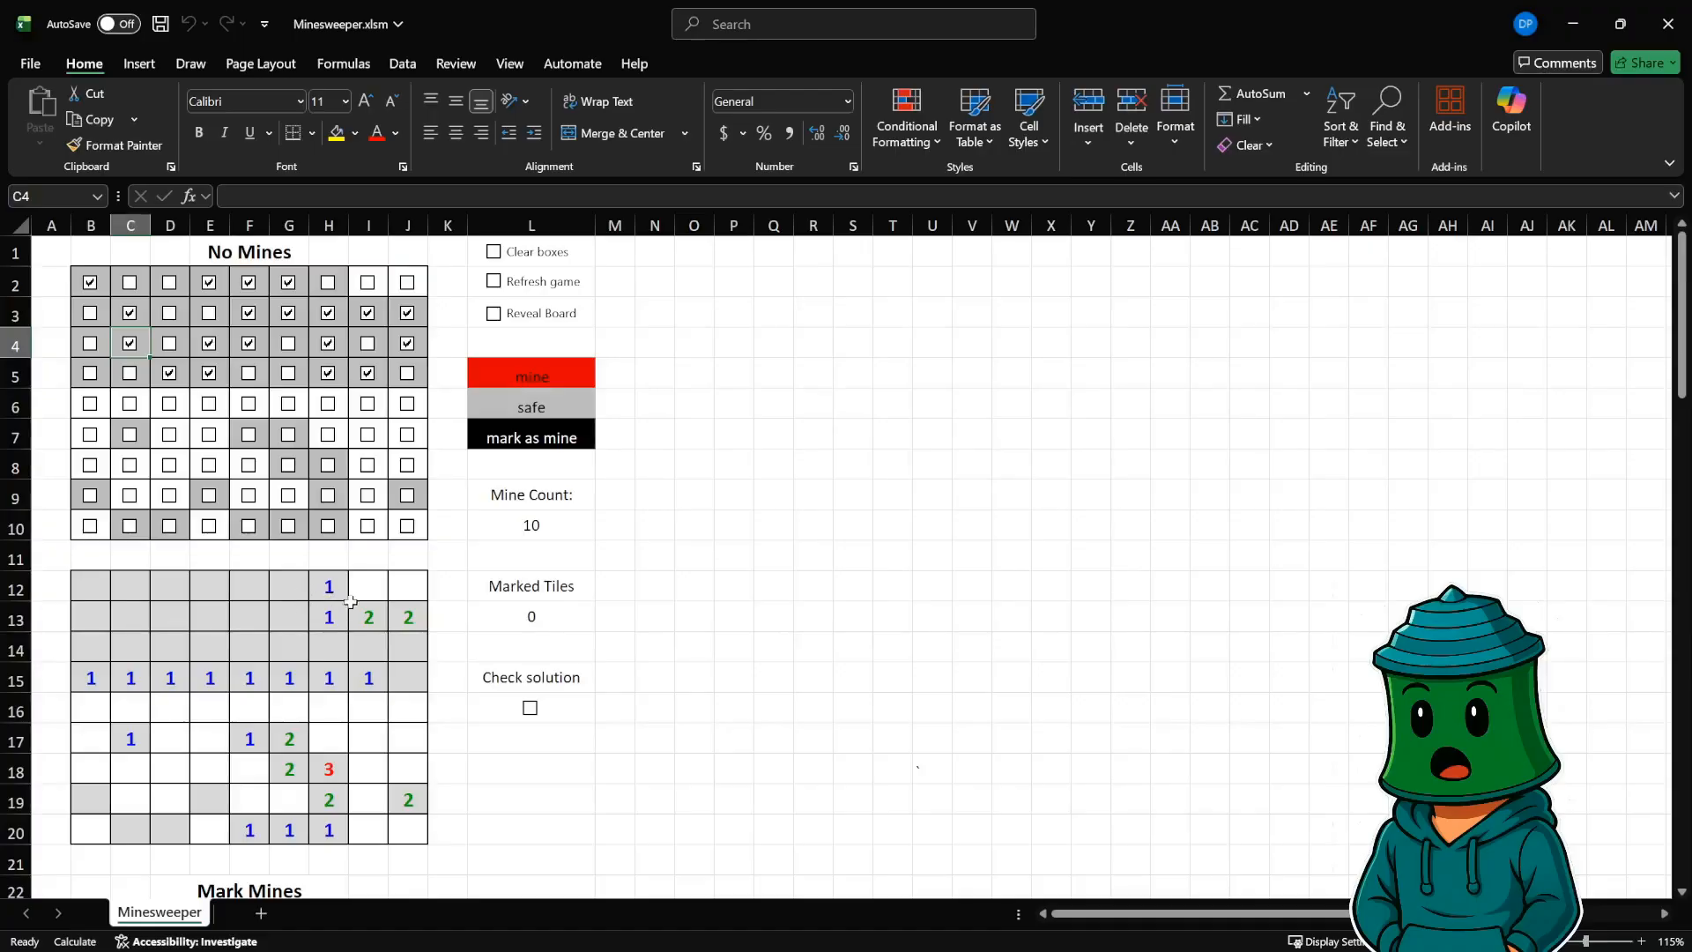
# - Flag the tile at I23 as a mine in the Mark Mines grid
pyautogui.scroll(-4, 358, 626)
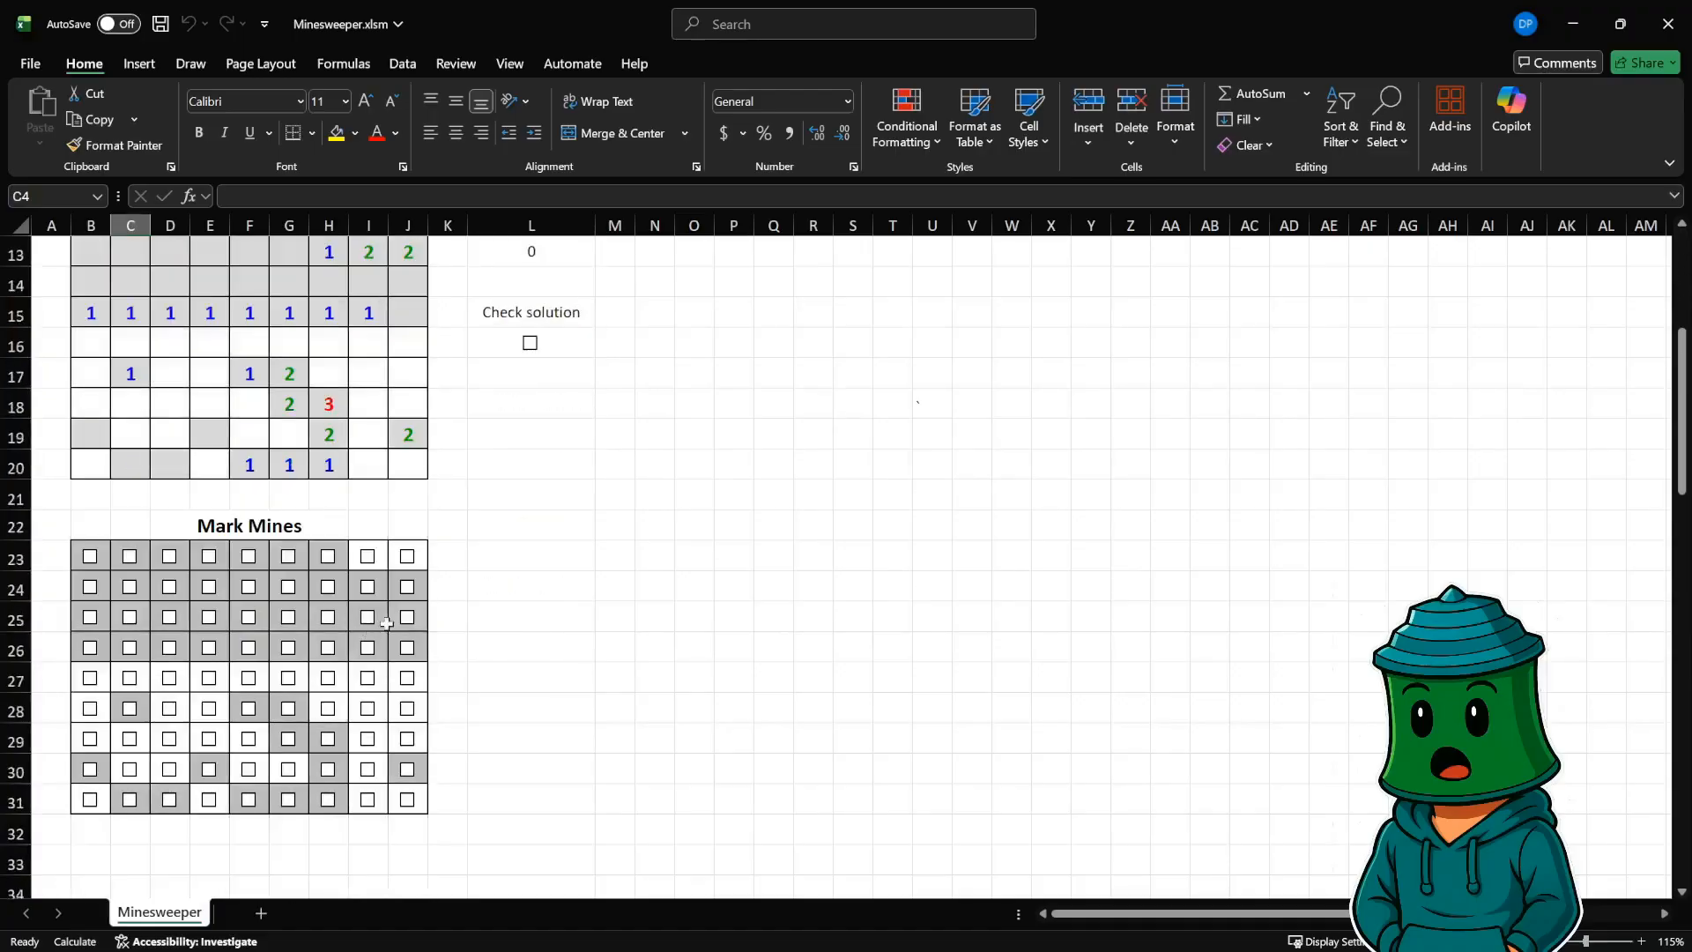
pyautogui.click(368, 553)
pyautogui.scroll(3, 368, 538)
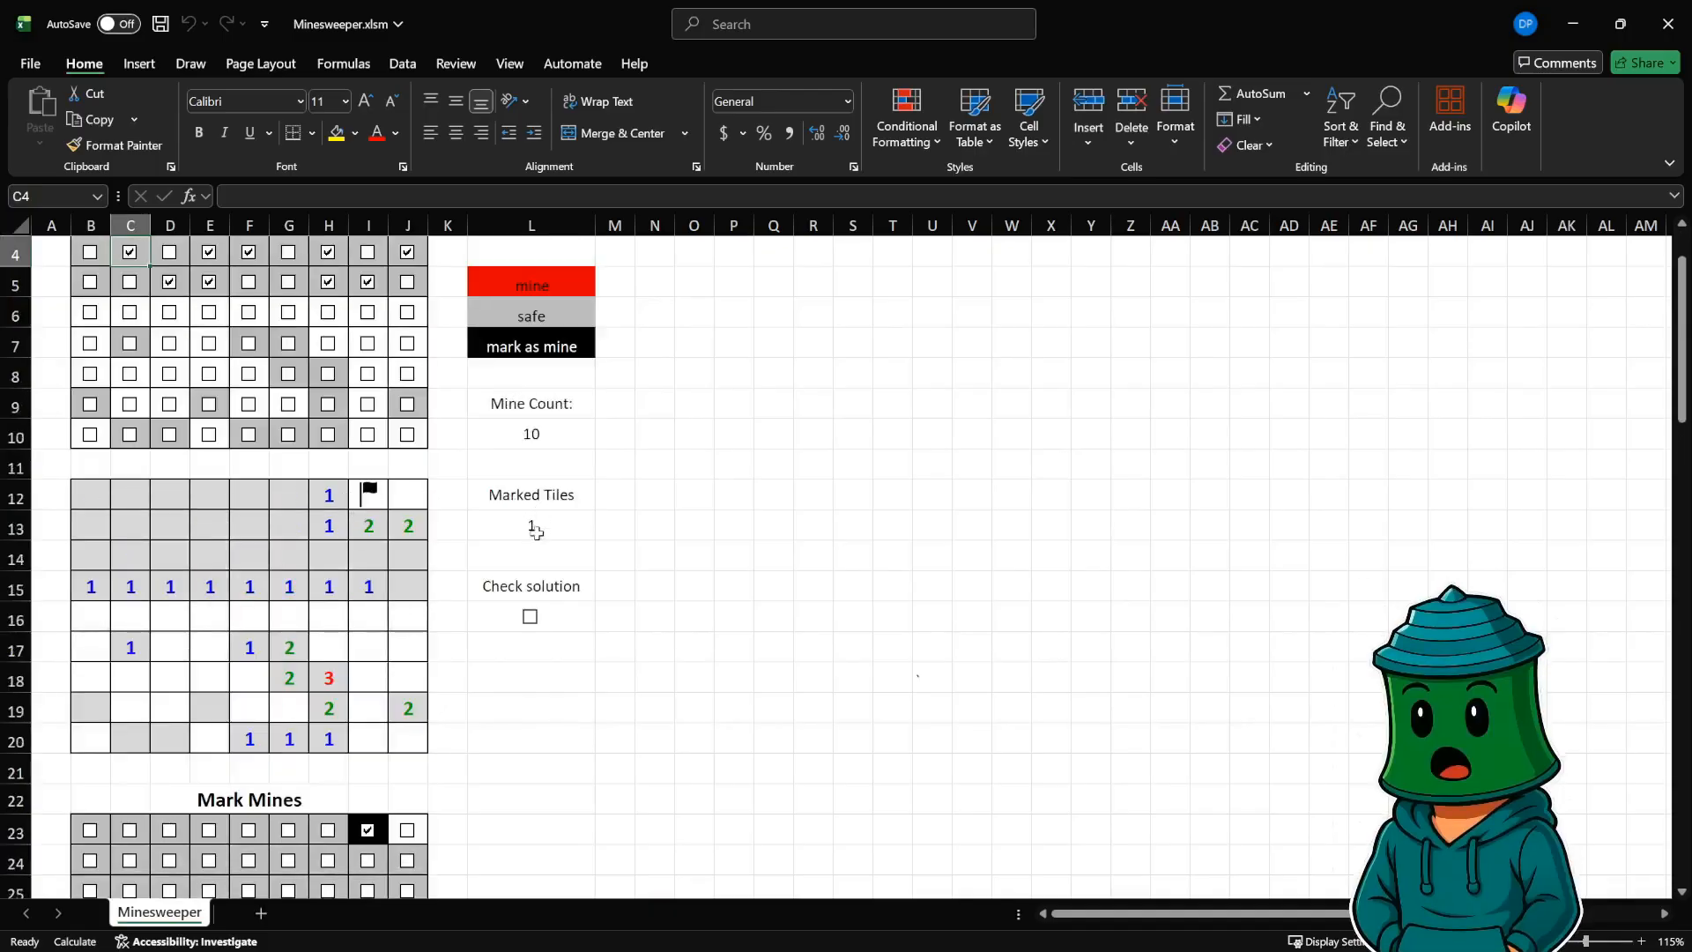
# - Compare the Marked Tiles counter in L13 with the Mine Count in L10
pyautogui.click(536, 530)
pyautogui.click(524, 433)
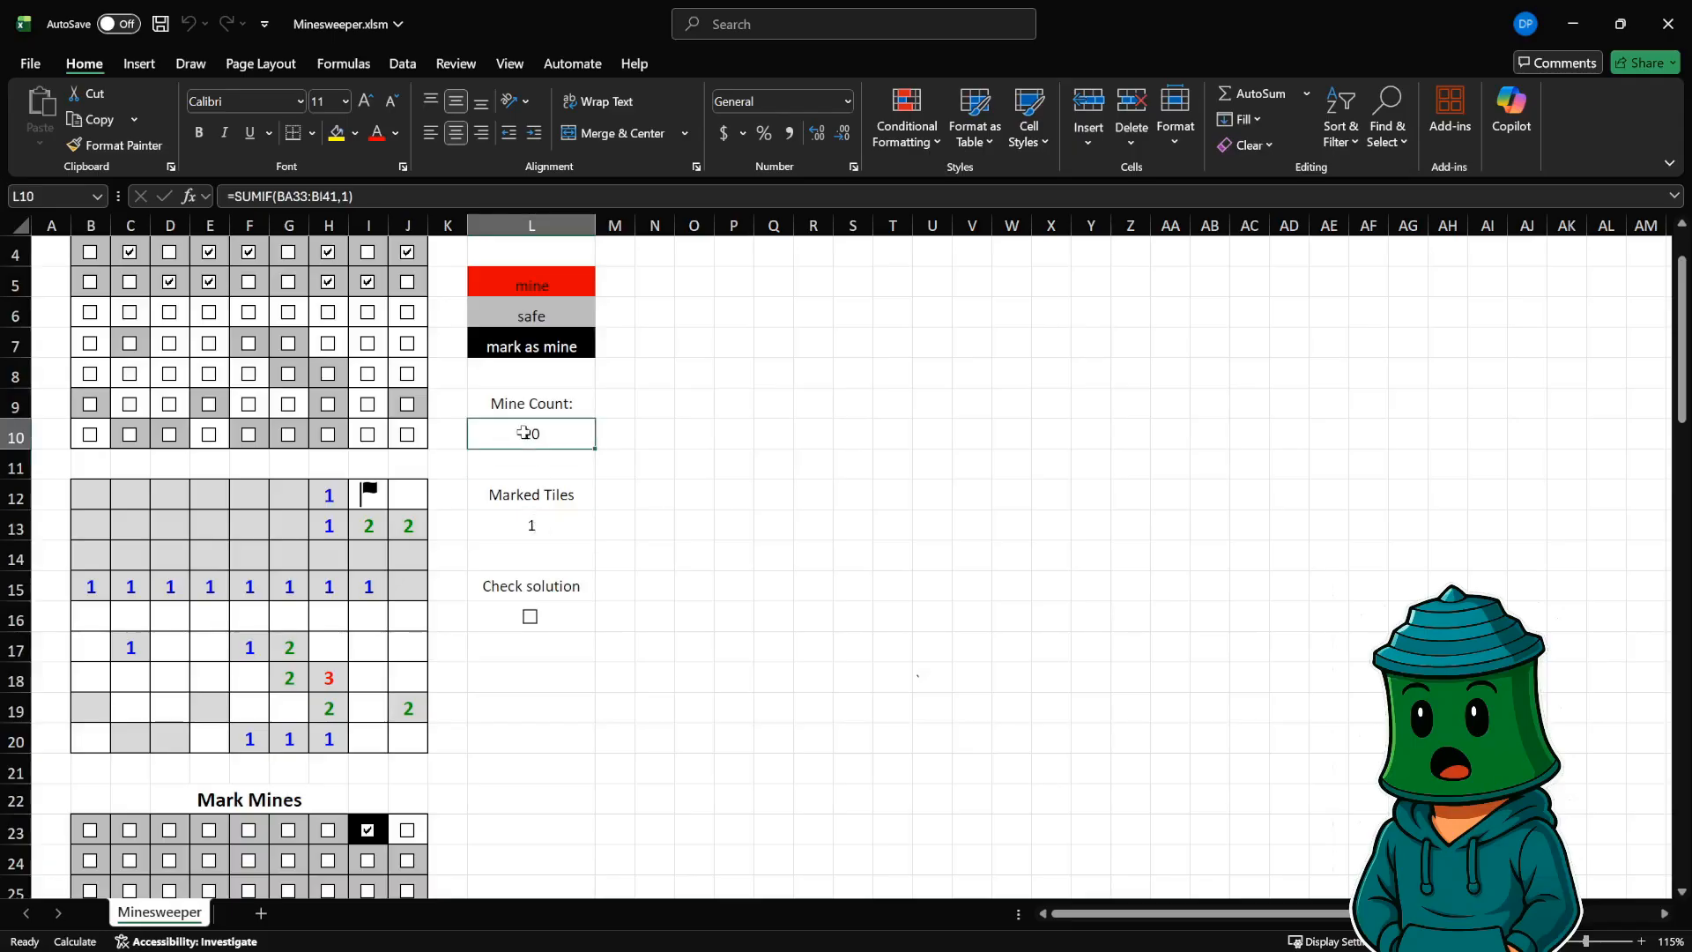
pyautogui.click(534, 536)
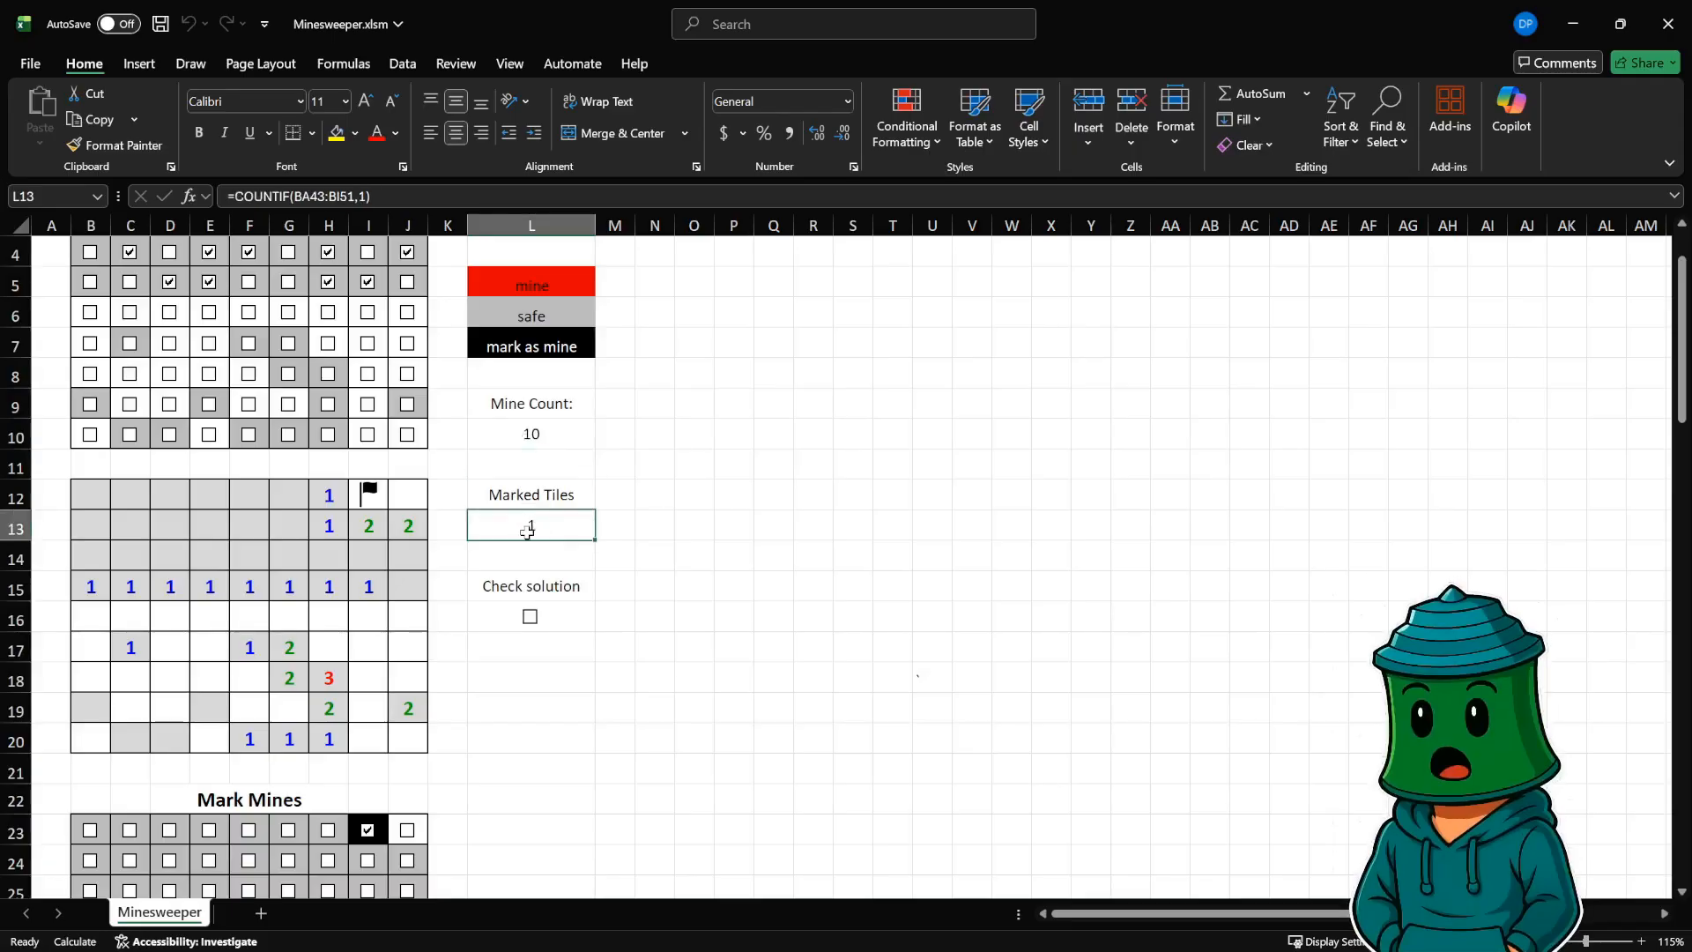
pyautogui.scroll(1, 508, 544)
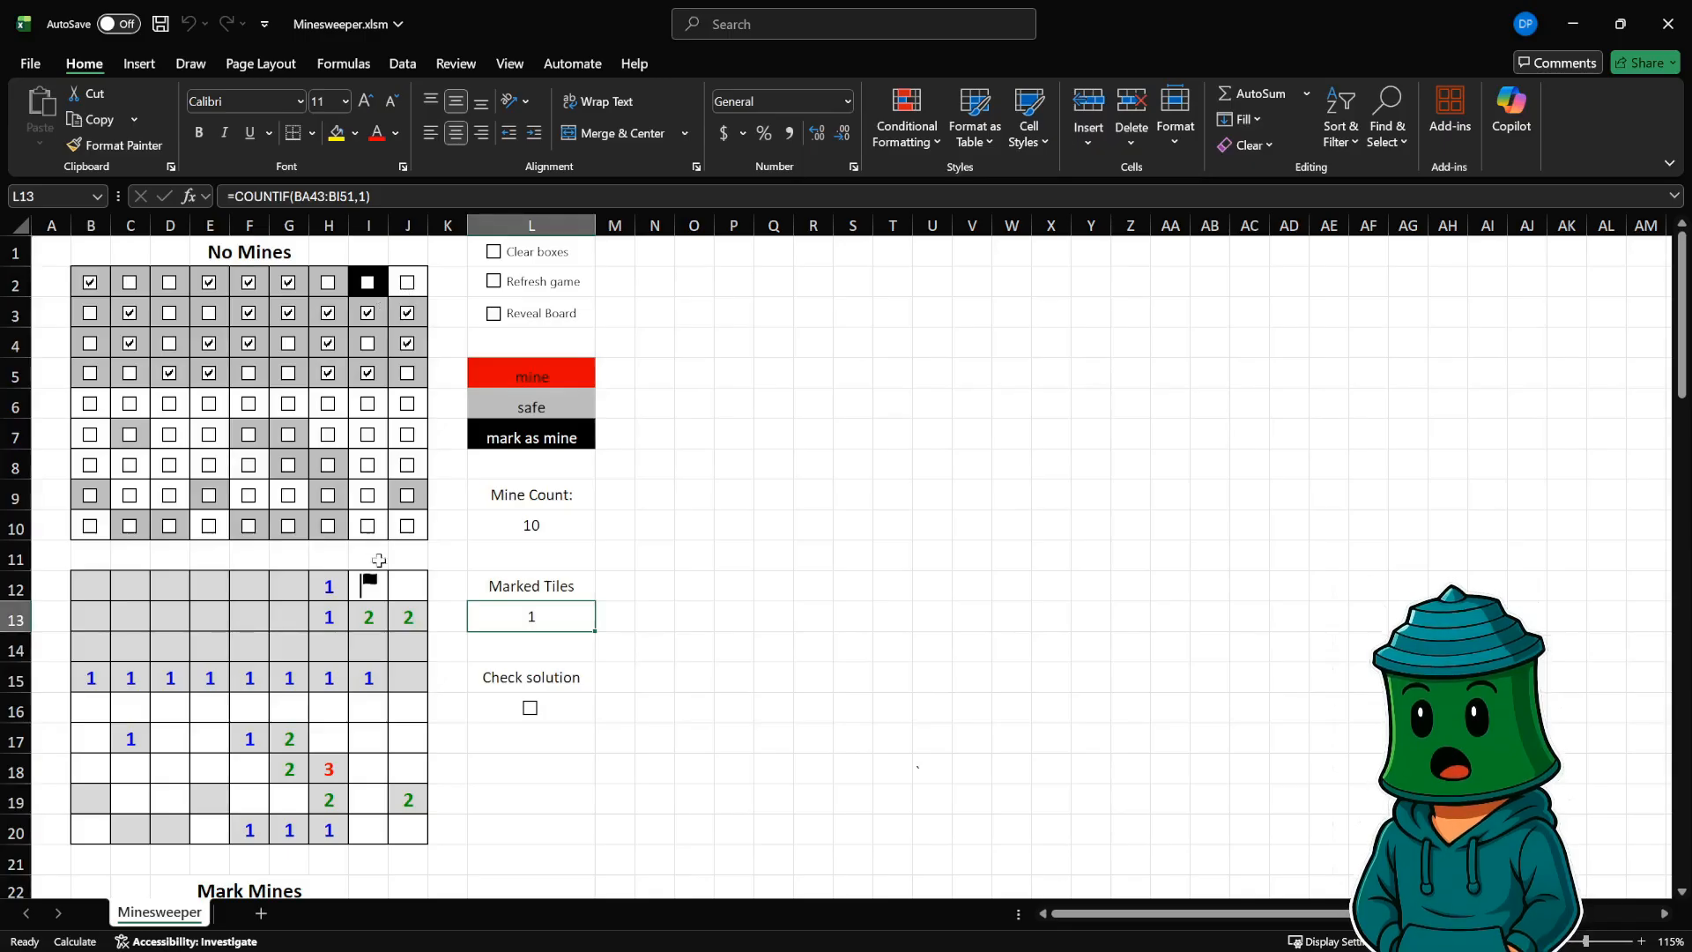
# - Flag J23 as a mine in the Mark Mines grid and mark J6 and I6 as safe in the No Mines grid
pyautogui.scroll(-3, 411, 626)
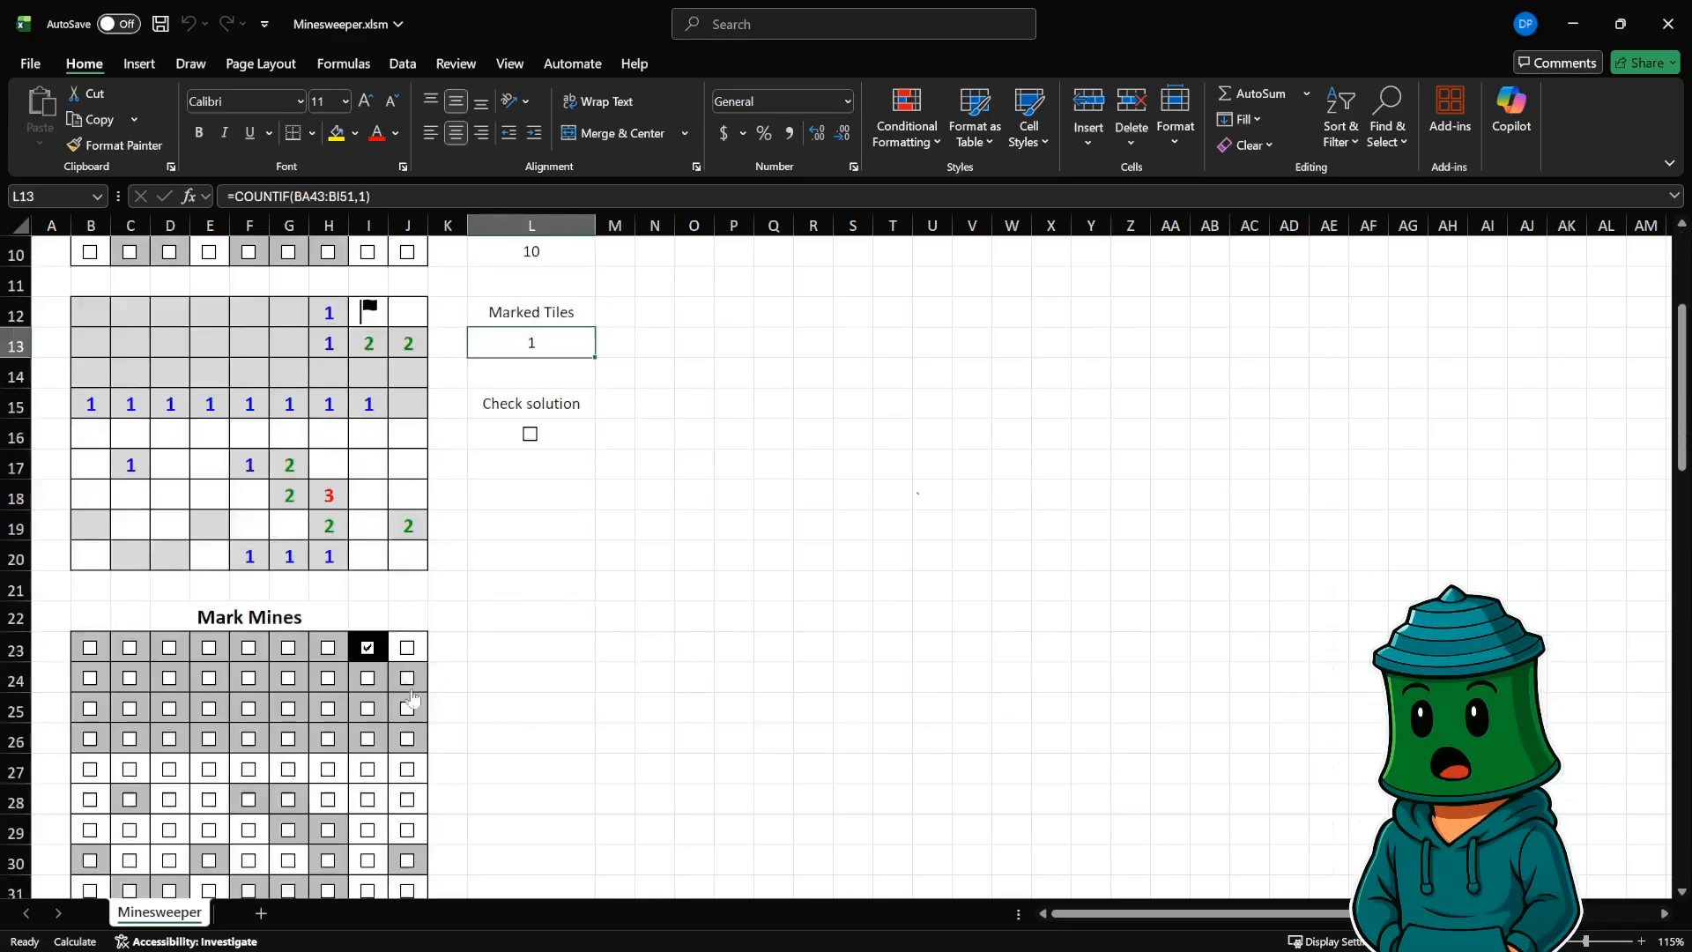
pyautogui.click(408, 648)
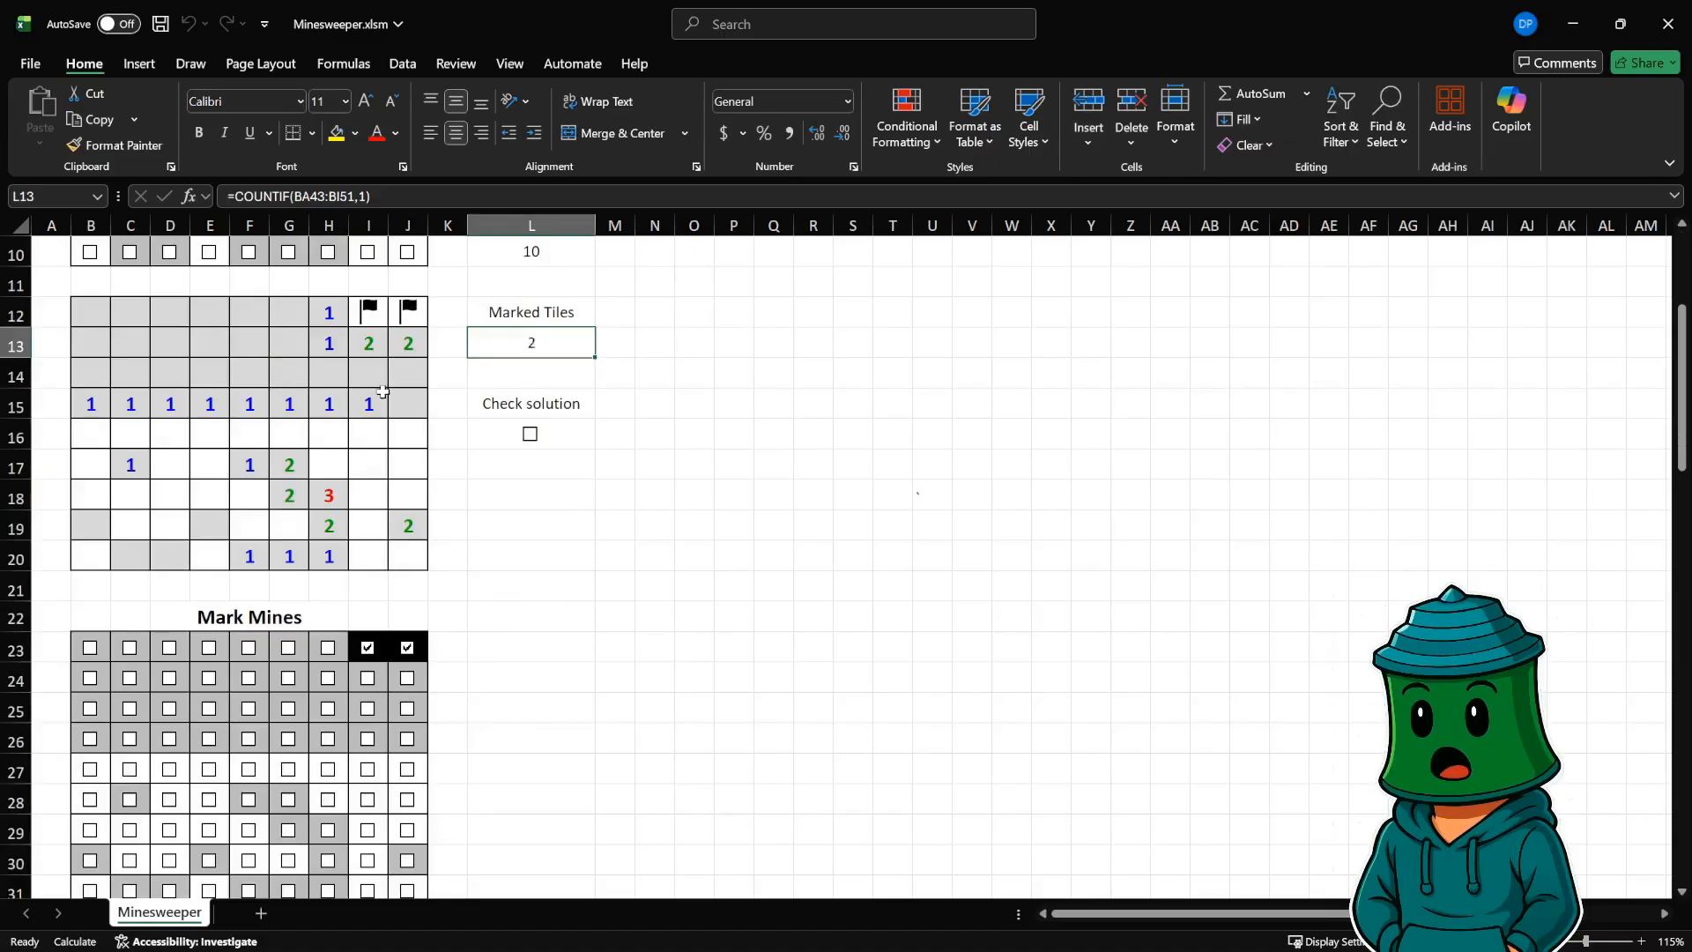
pyautogui.scroll(2, 393, 370)
pyautogui.click(407, 313)
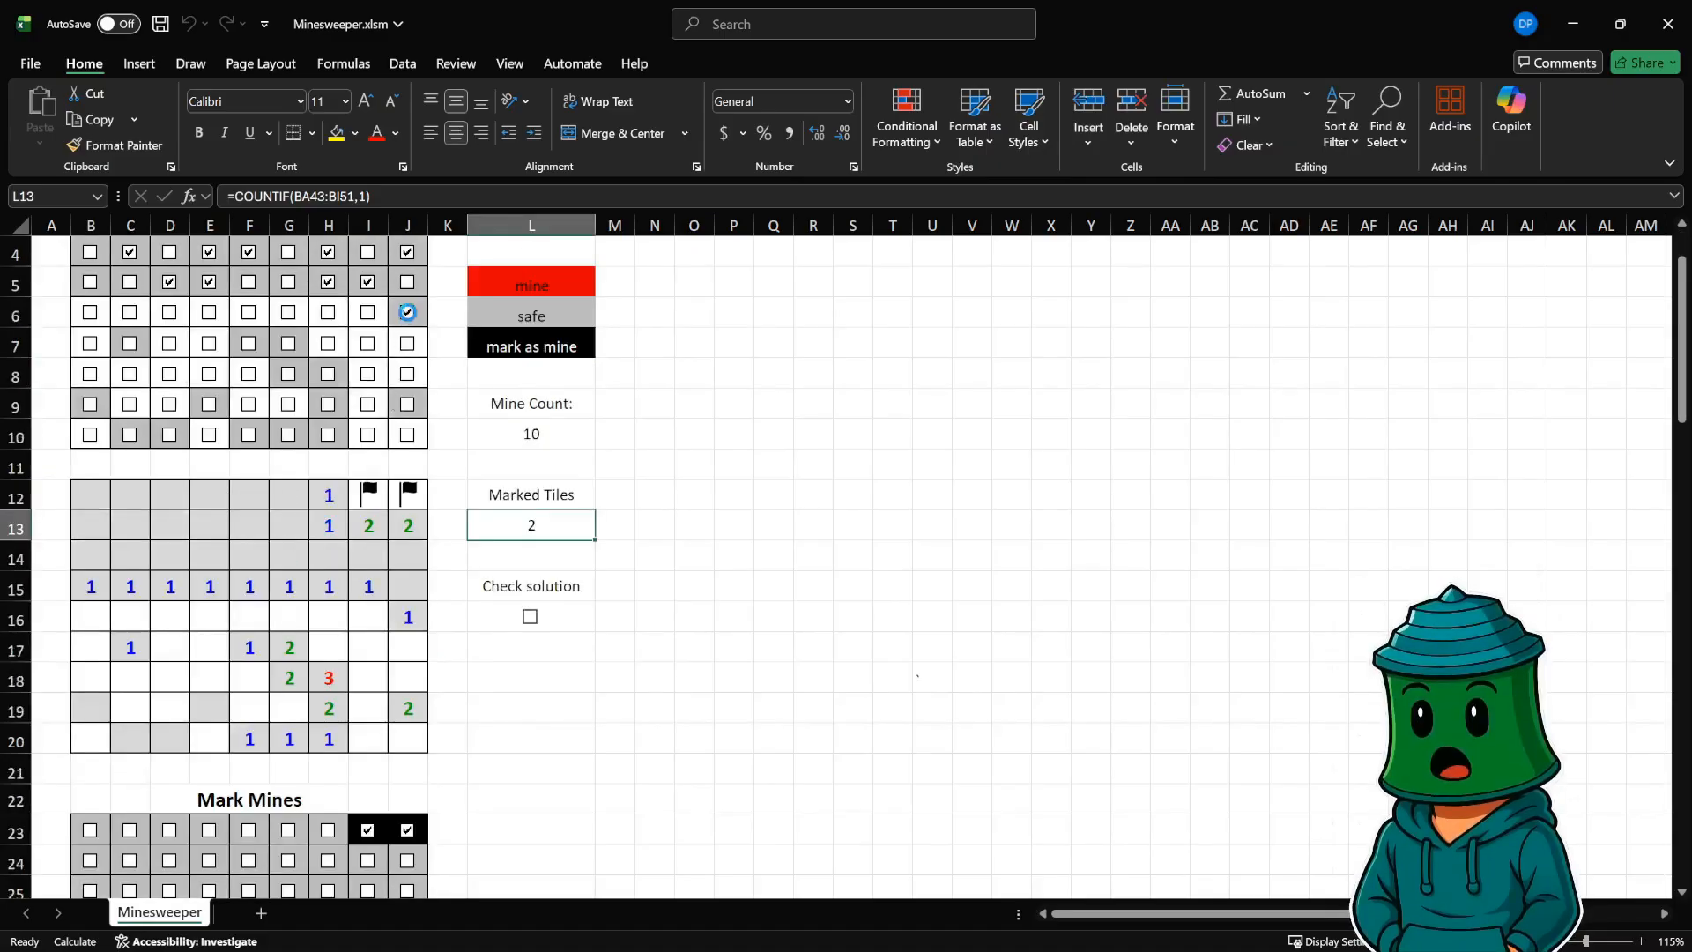
pyautogui.click(368, 312)
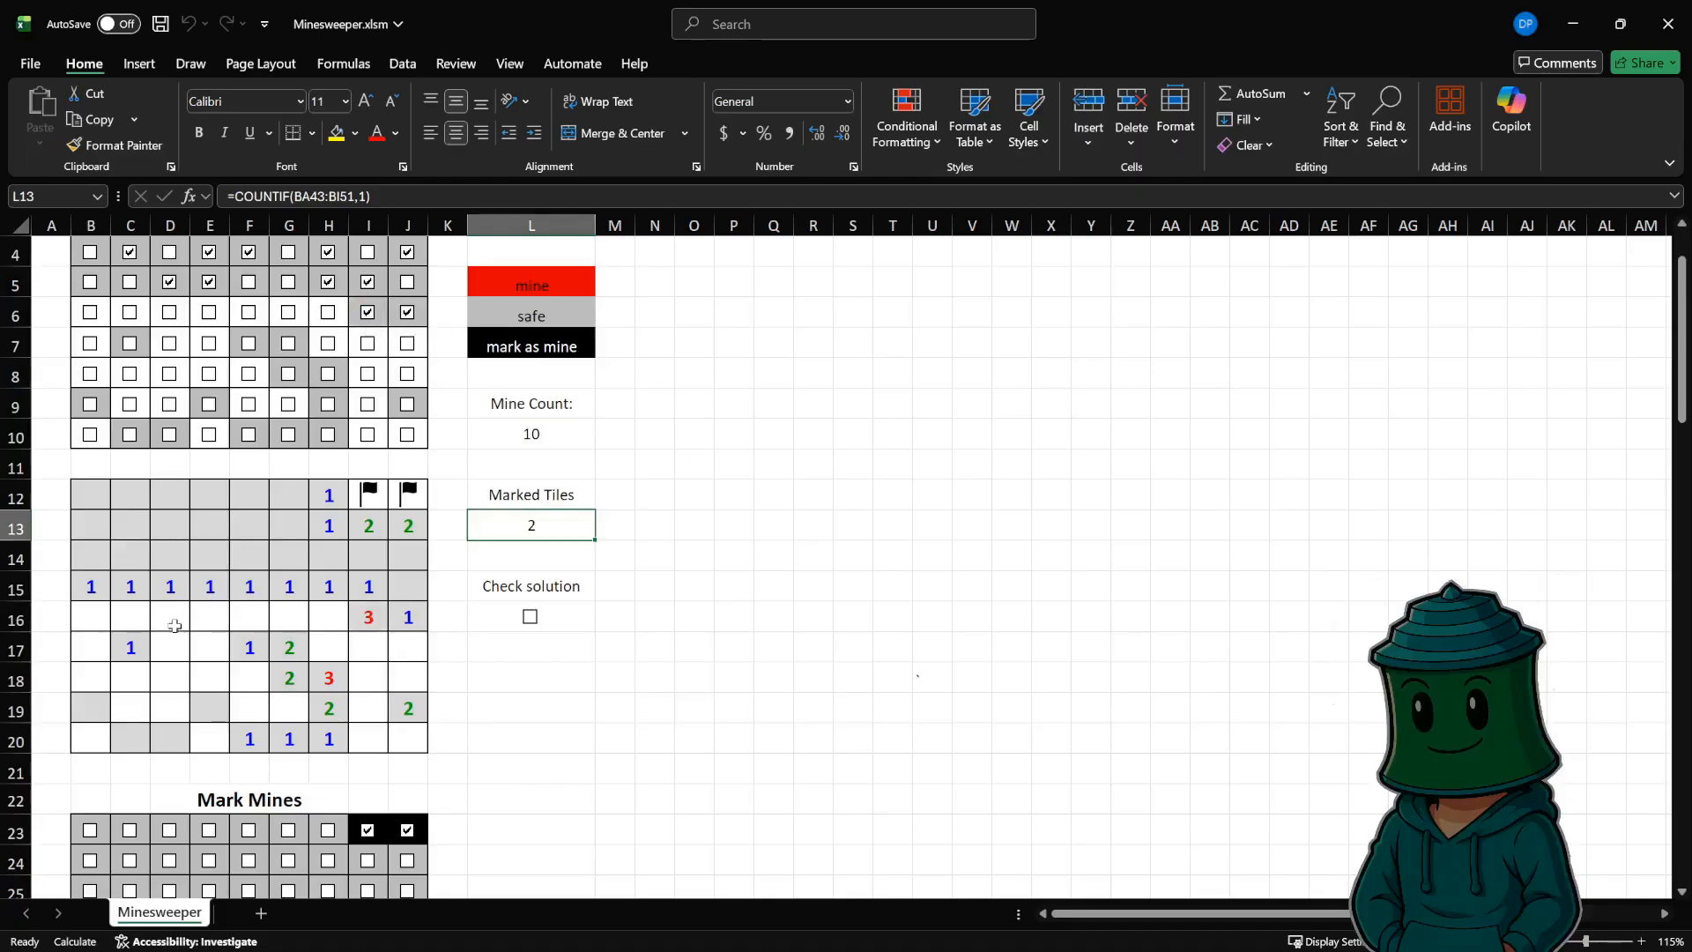
# - Mark tiles B10, C9, D9, E10 and F9 as safe in the No Mines grid
pyautogui.click(89, 434)
pyautogui.click(130, 405)
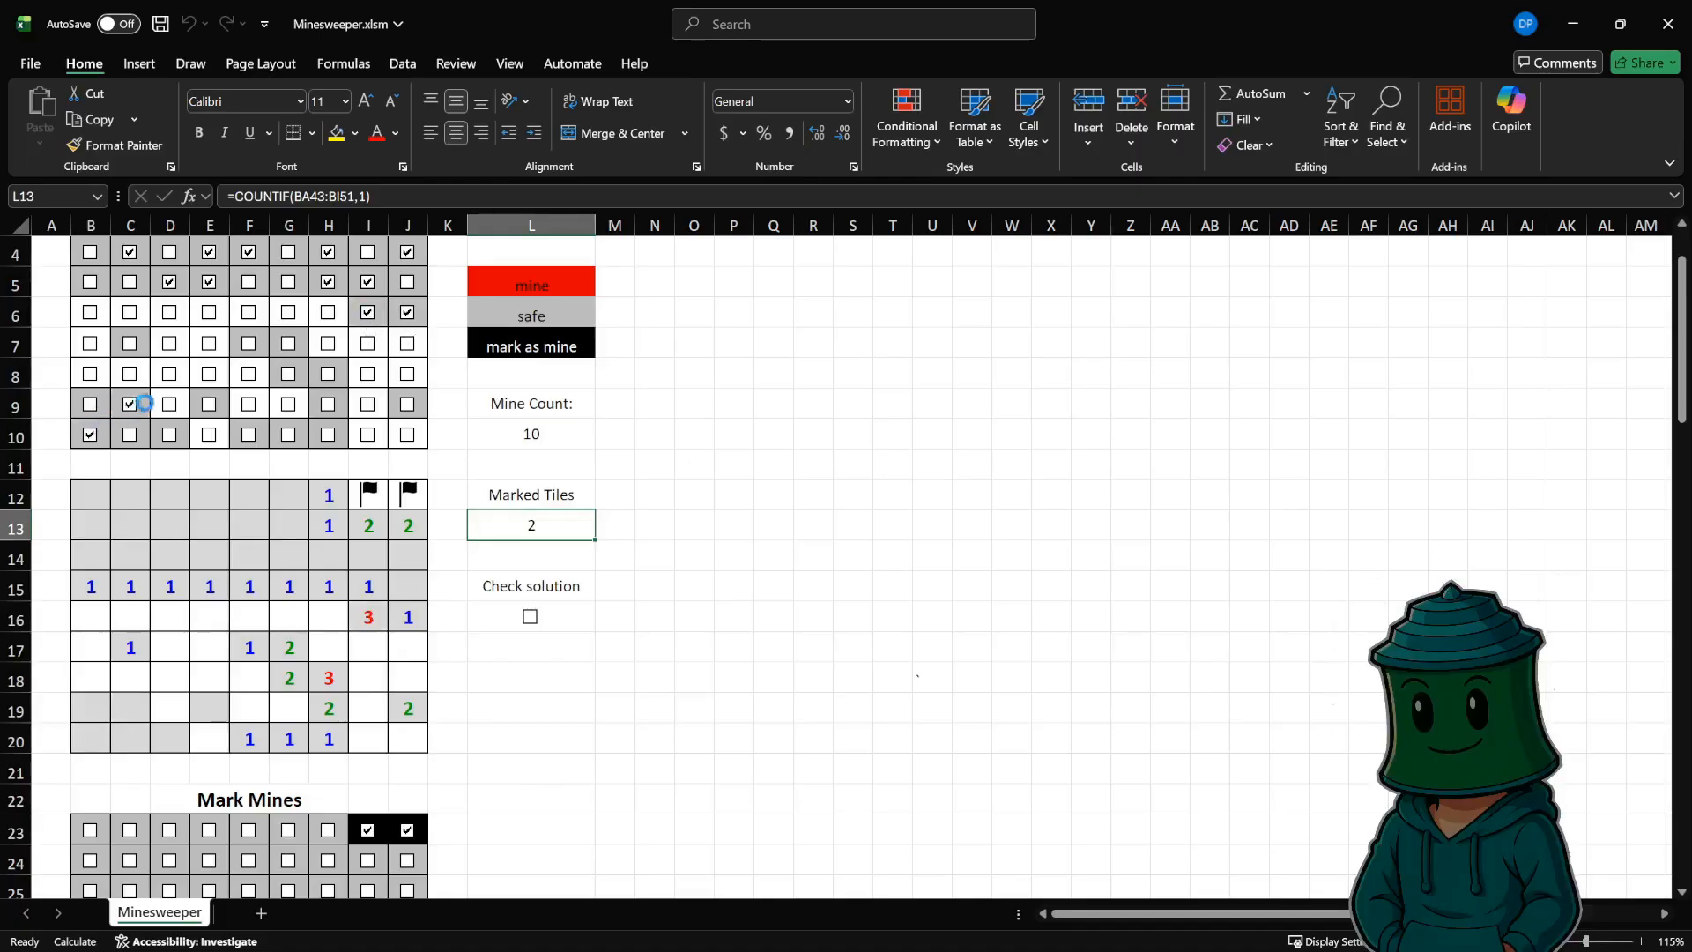
pyautogui.click(169, 405)
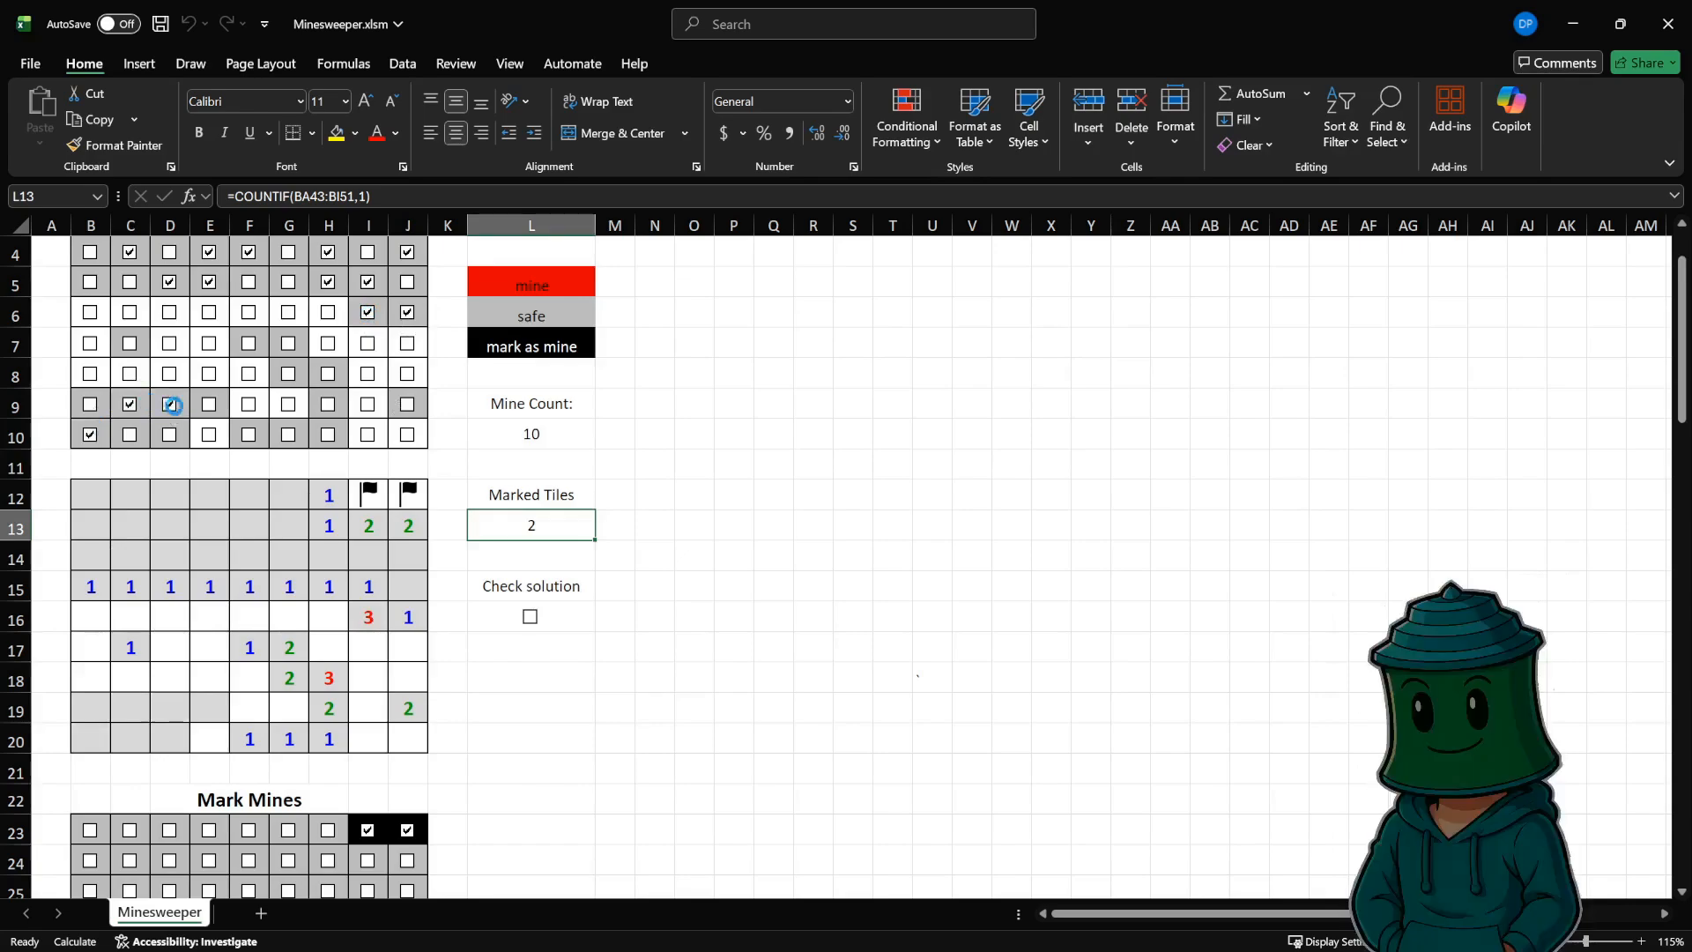
pyautogui.click(212, 435)
pyautogui.click(249, 407)
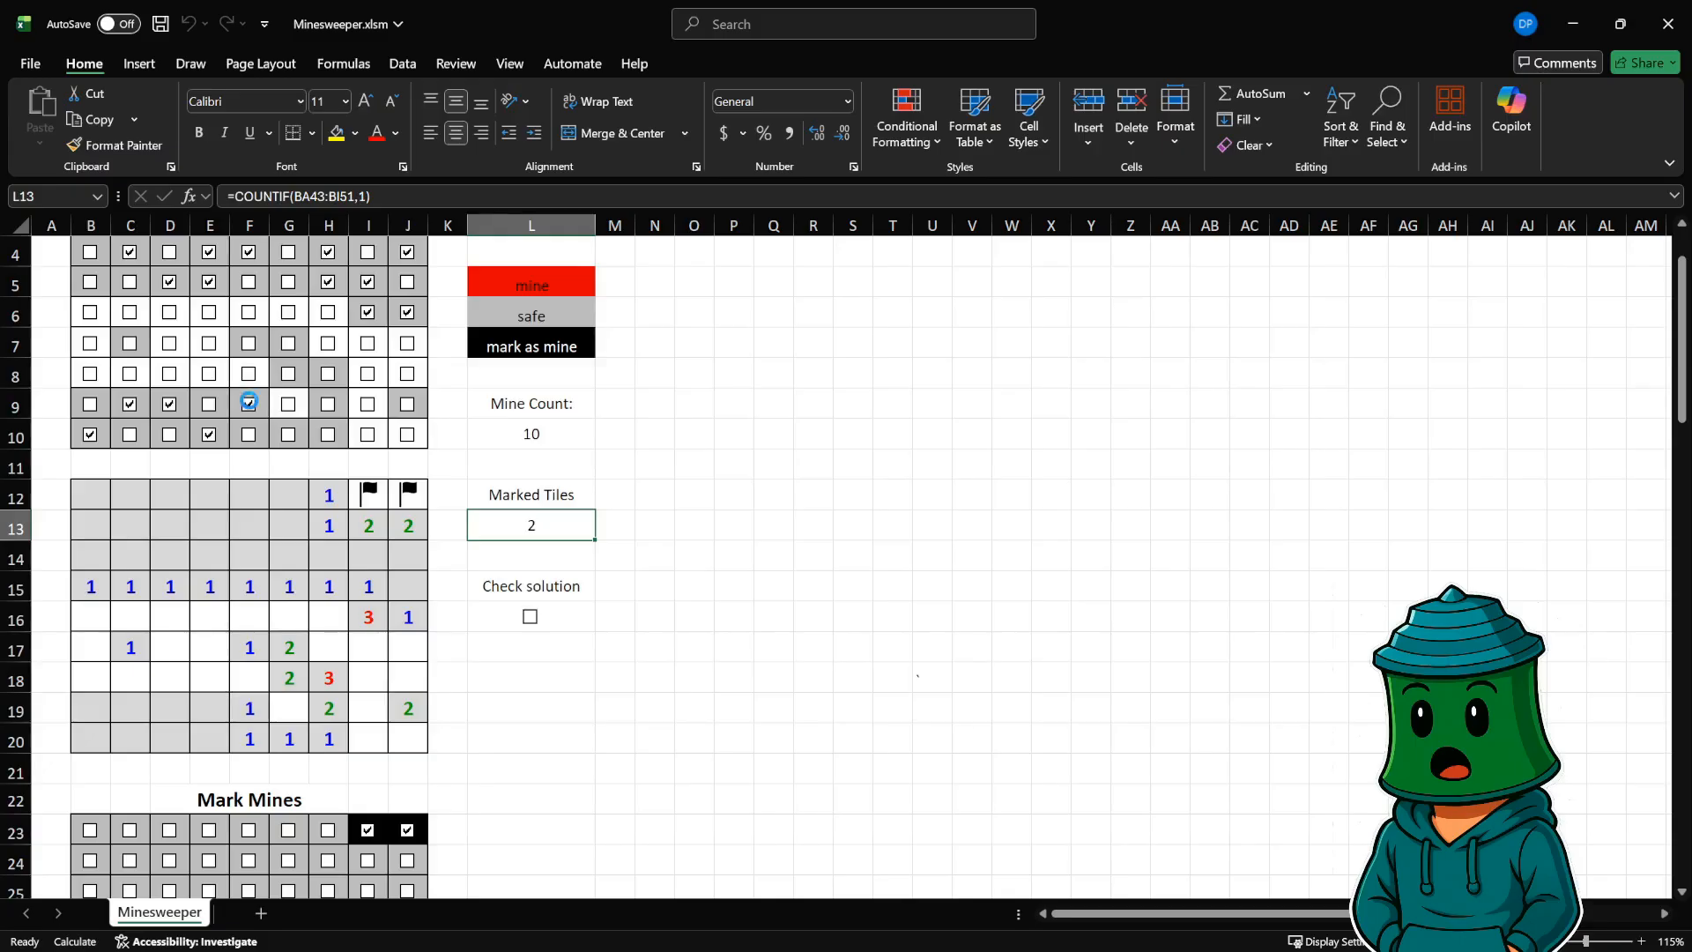
# - Mark the row 8 tiles E8, D8, C8 and B8 as safe in the No Mines grid
pyautogui.click(202, 365)
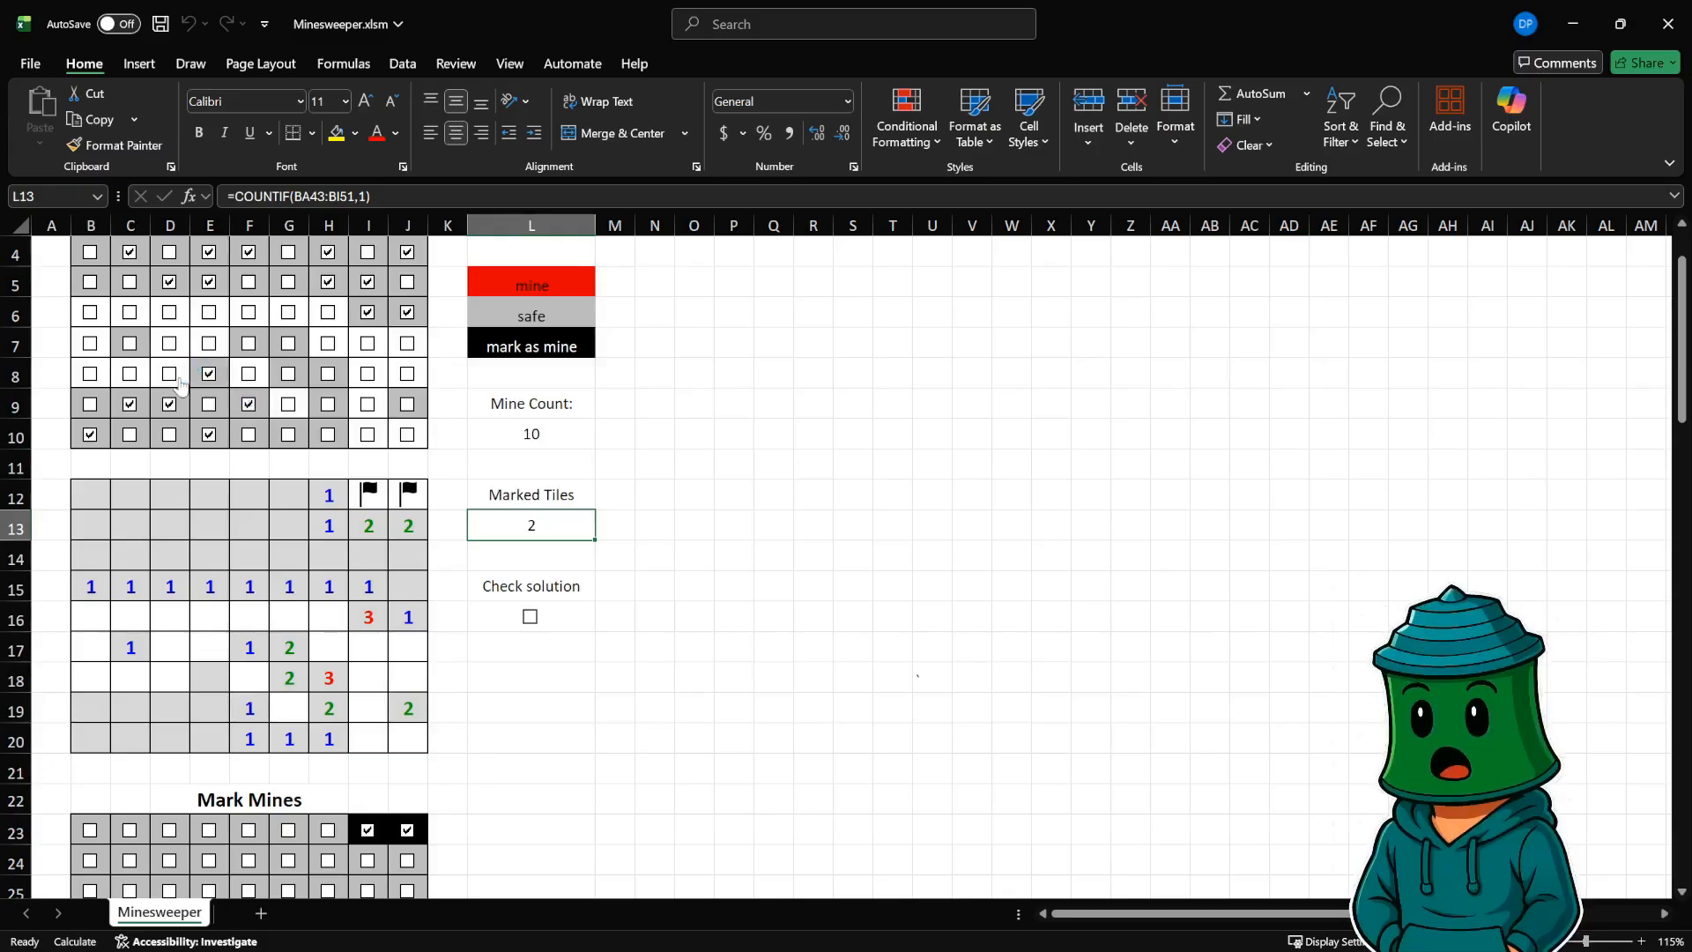
pyautogui.click(169, 374)
pyautogui.click(131, 378)
pyautogui.click(91, 374)
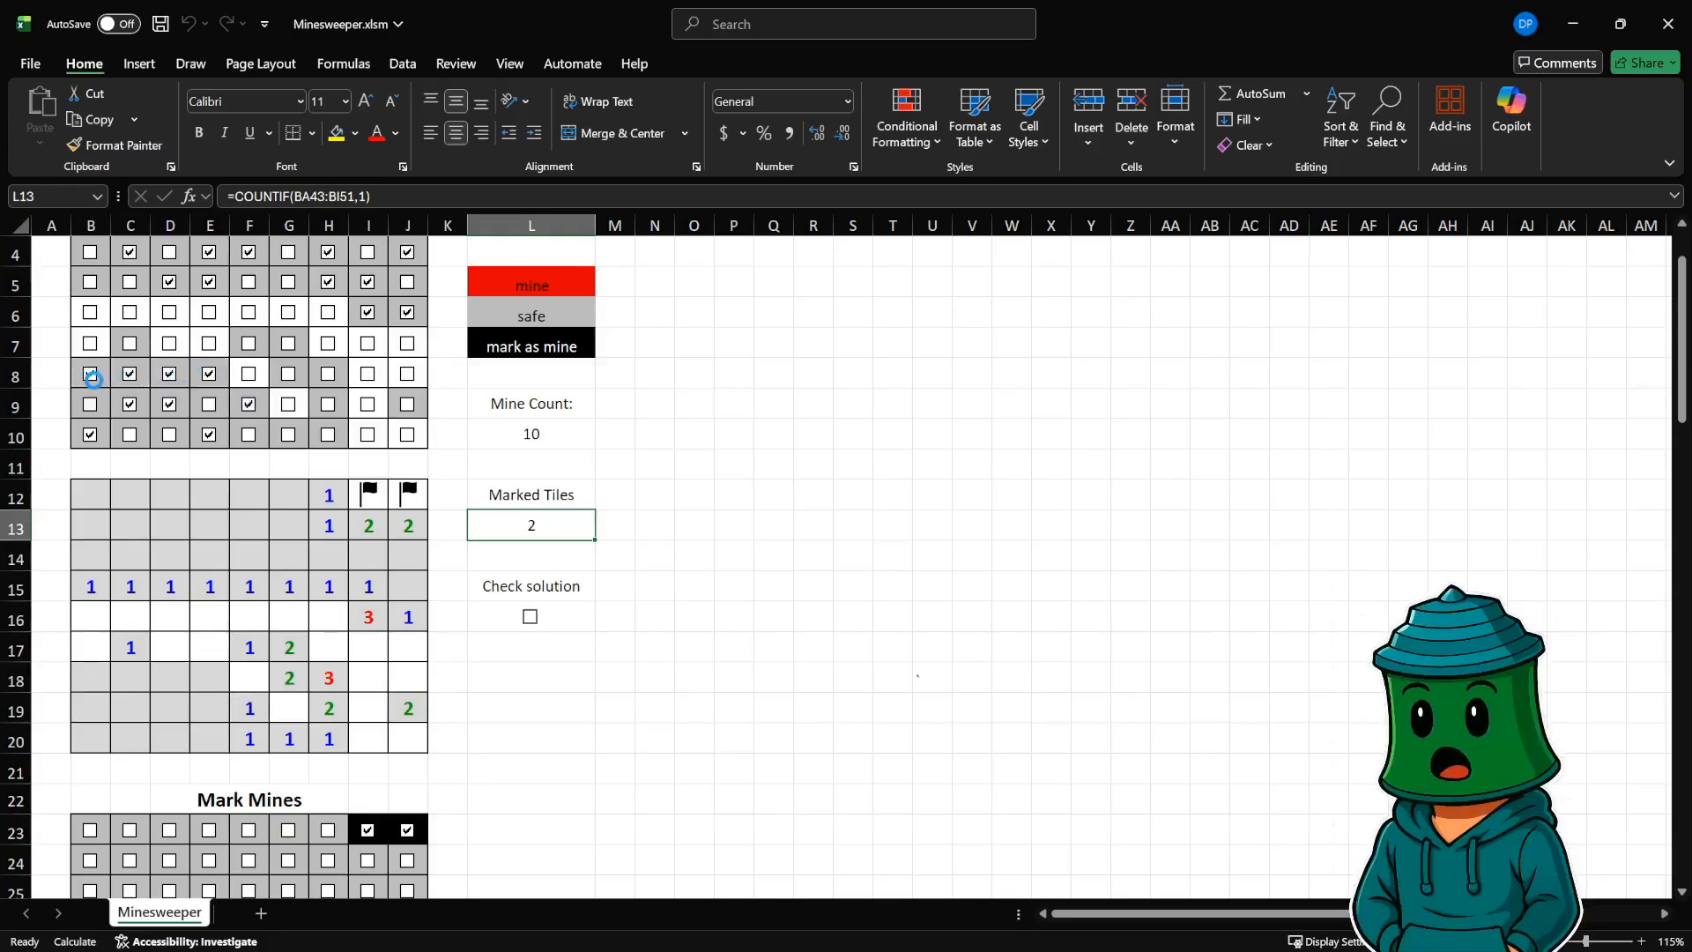
# - Mark tiles B7, D7, E7 and F8 as safe in the No Mines grid
pyautogui.click(94, 345)
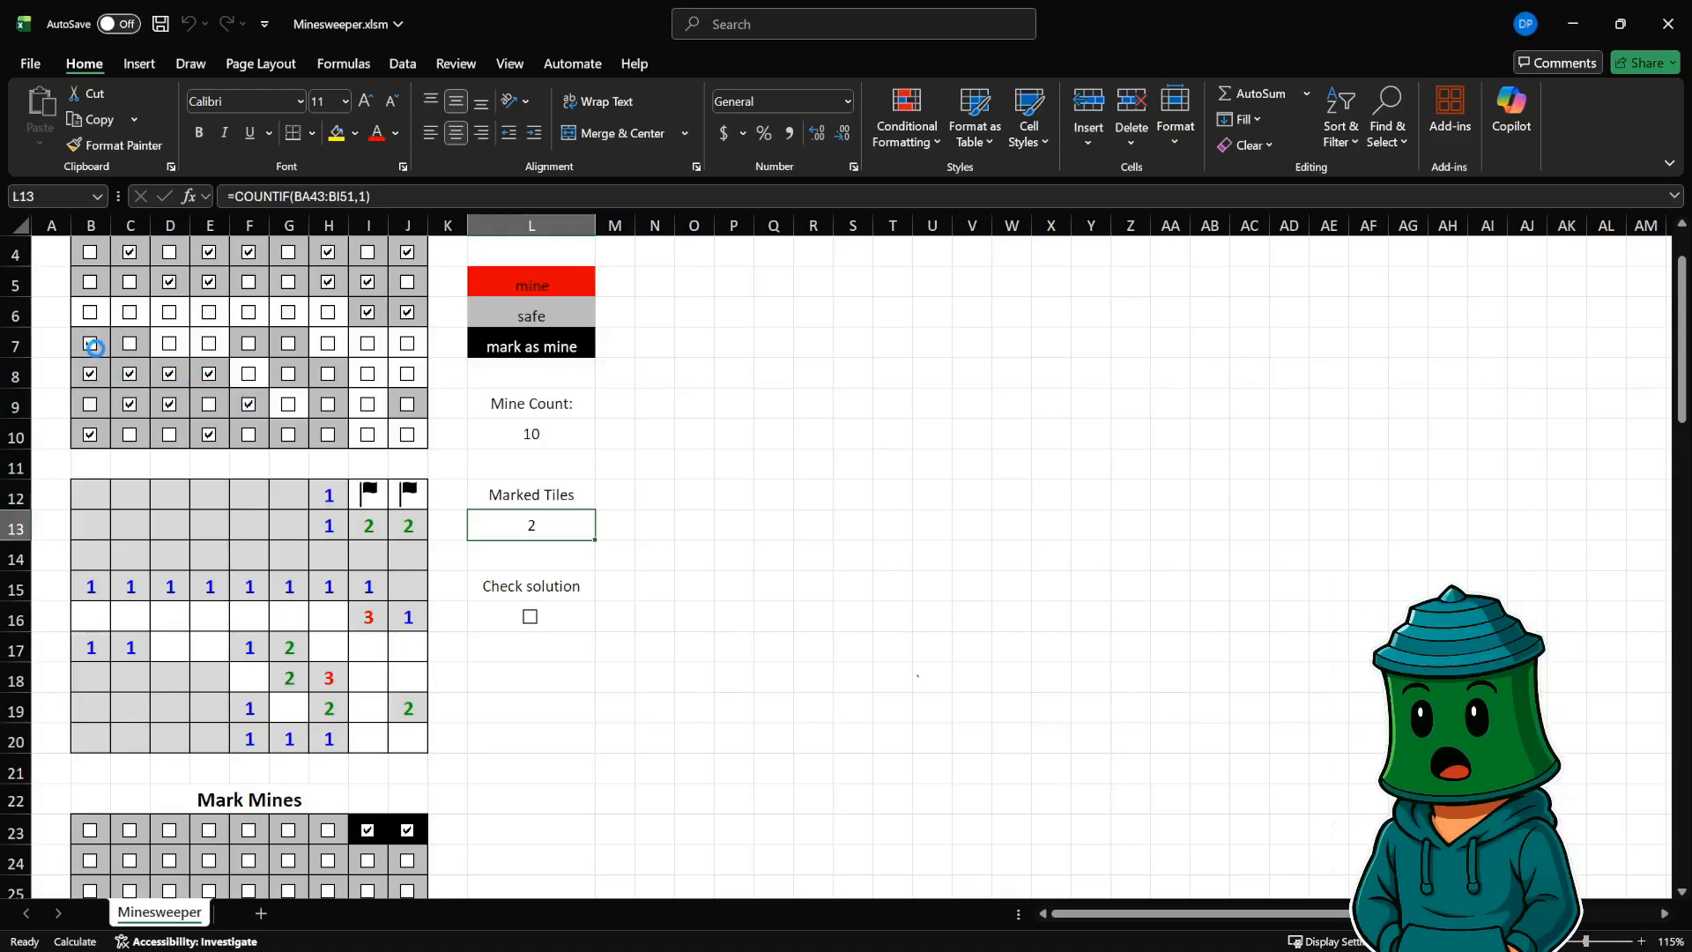
pyautogui.click(169, 343)
pyautogui.click(210, 344)
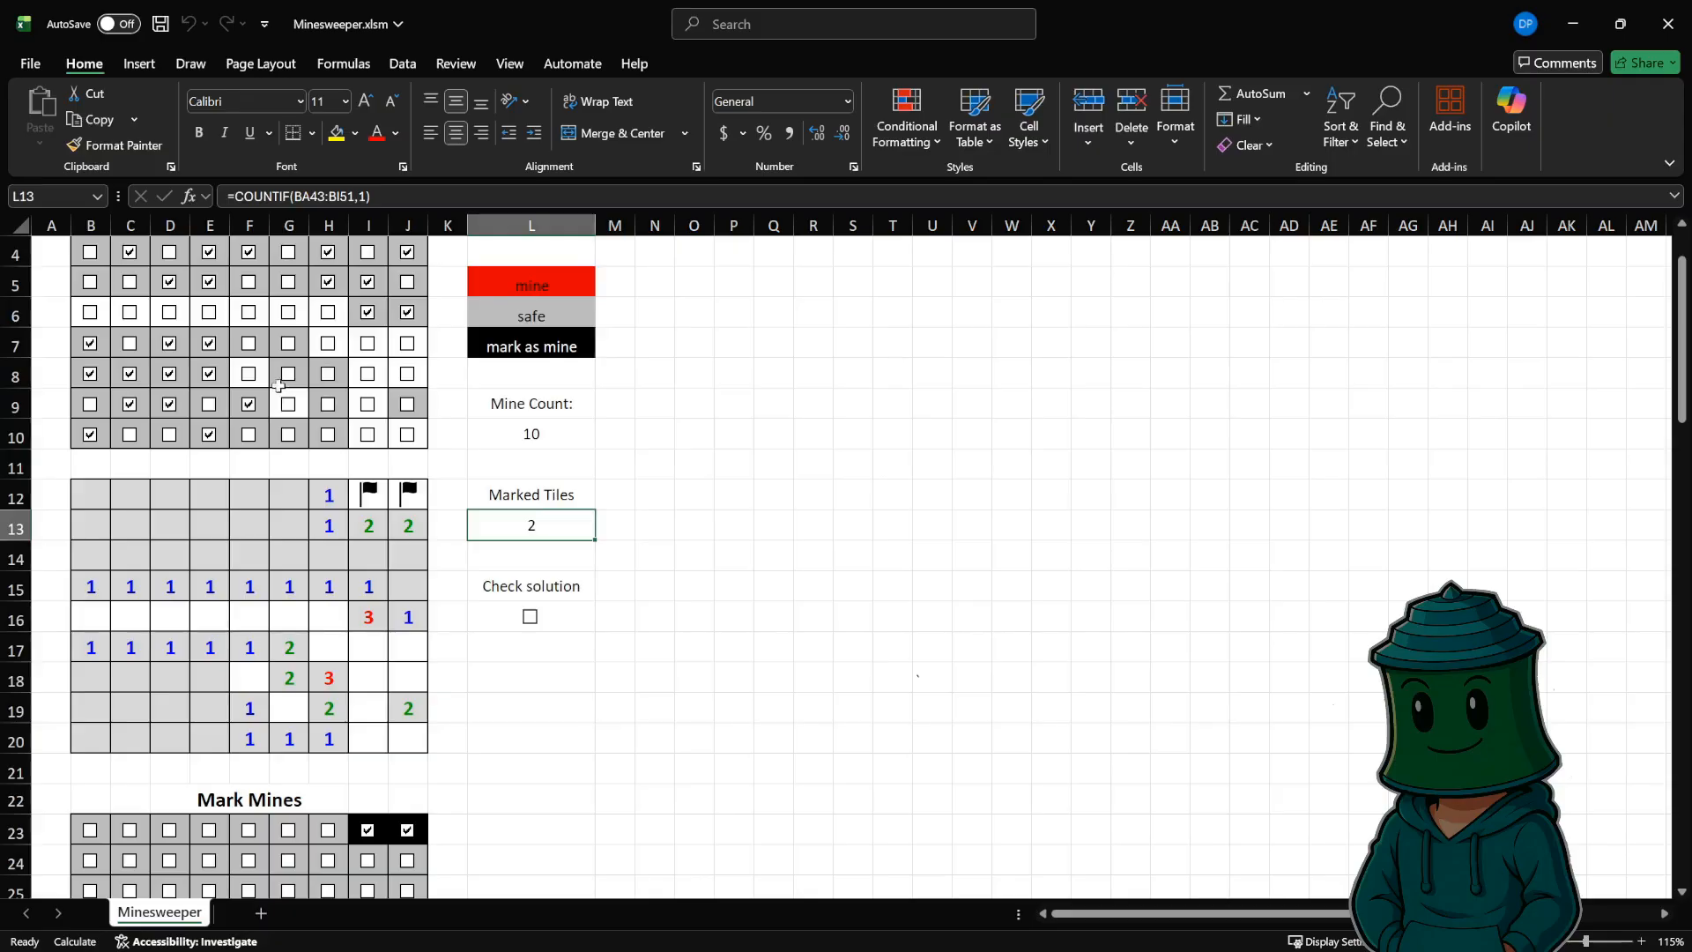
pyautogui.click(251, 374)
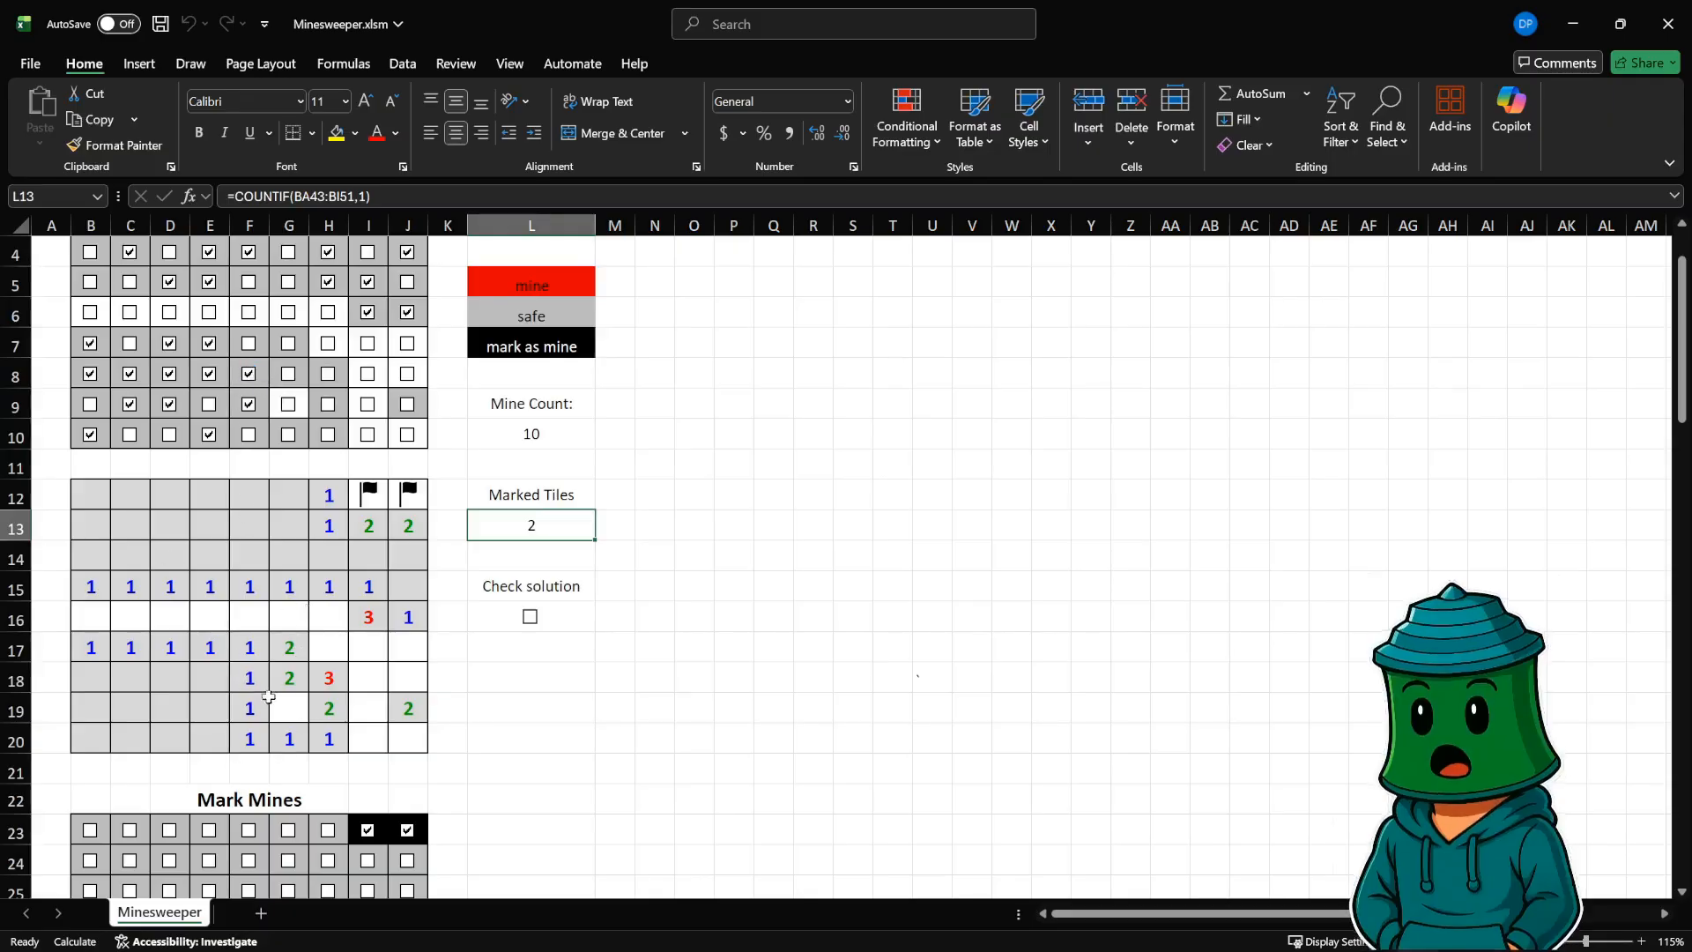
# - Flag G30 as a mine in the Mark Mines grid and mark I9 and I10 as safe in the No Mines grid
pyautogui.scroll(-3, 283, 723)
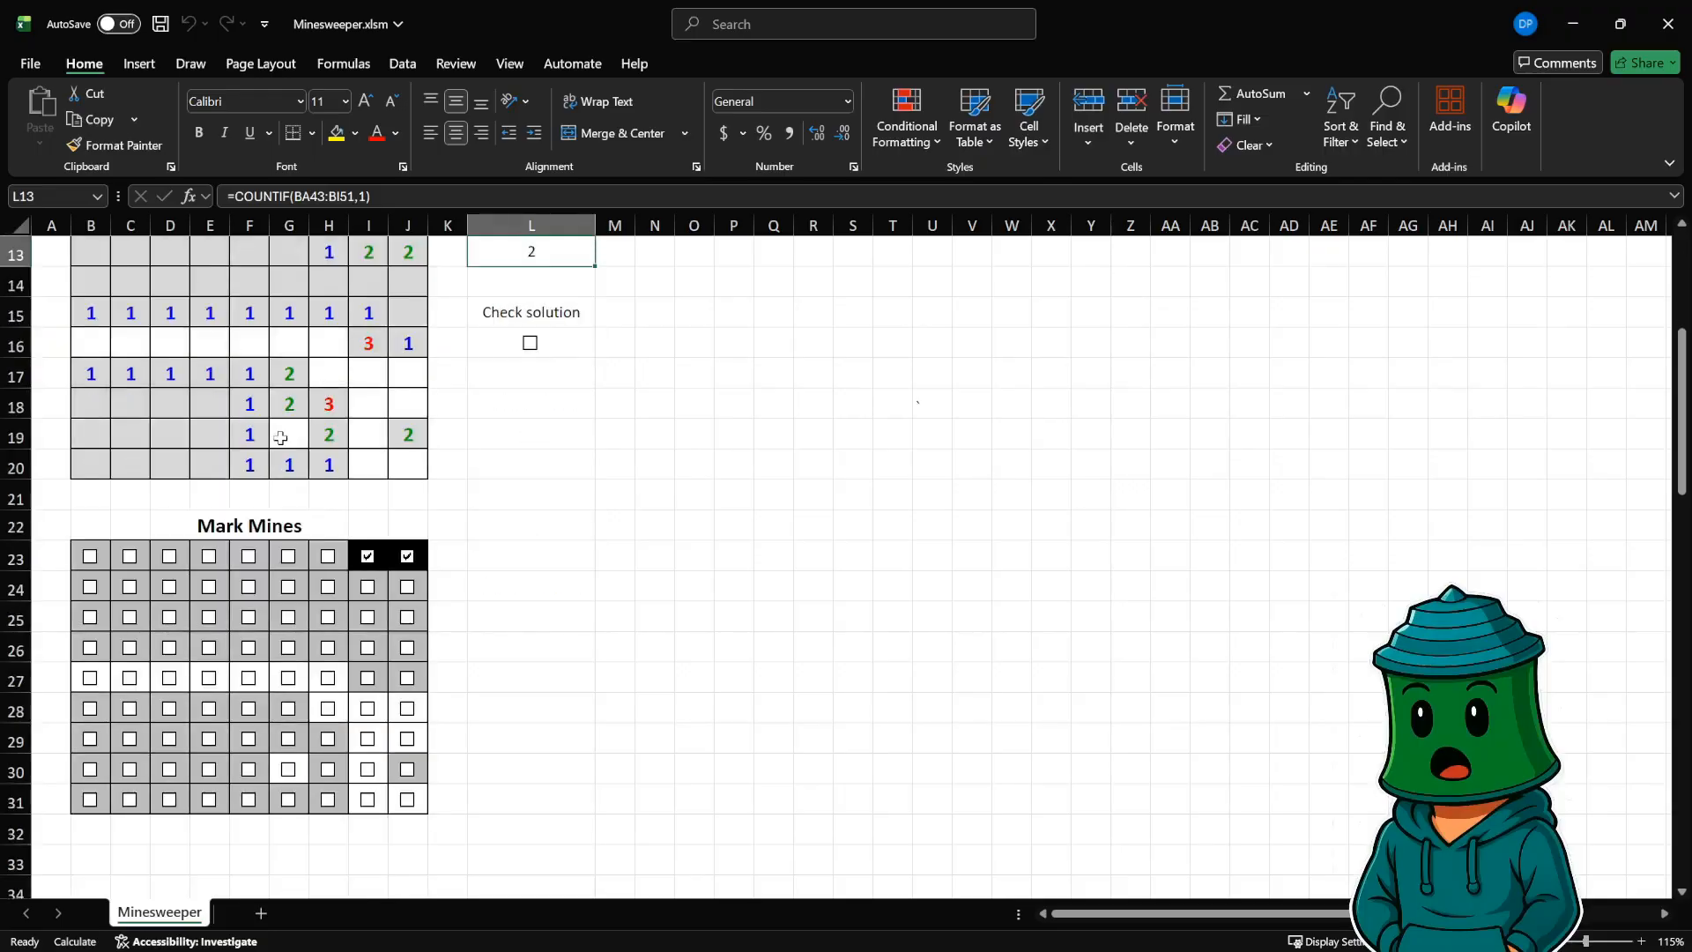
pyautogui.click(290, 770)
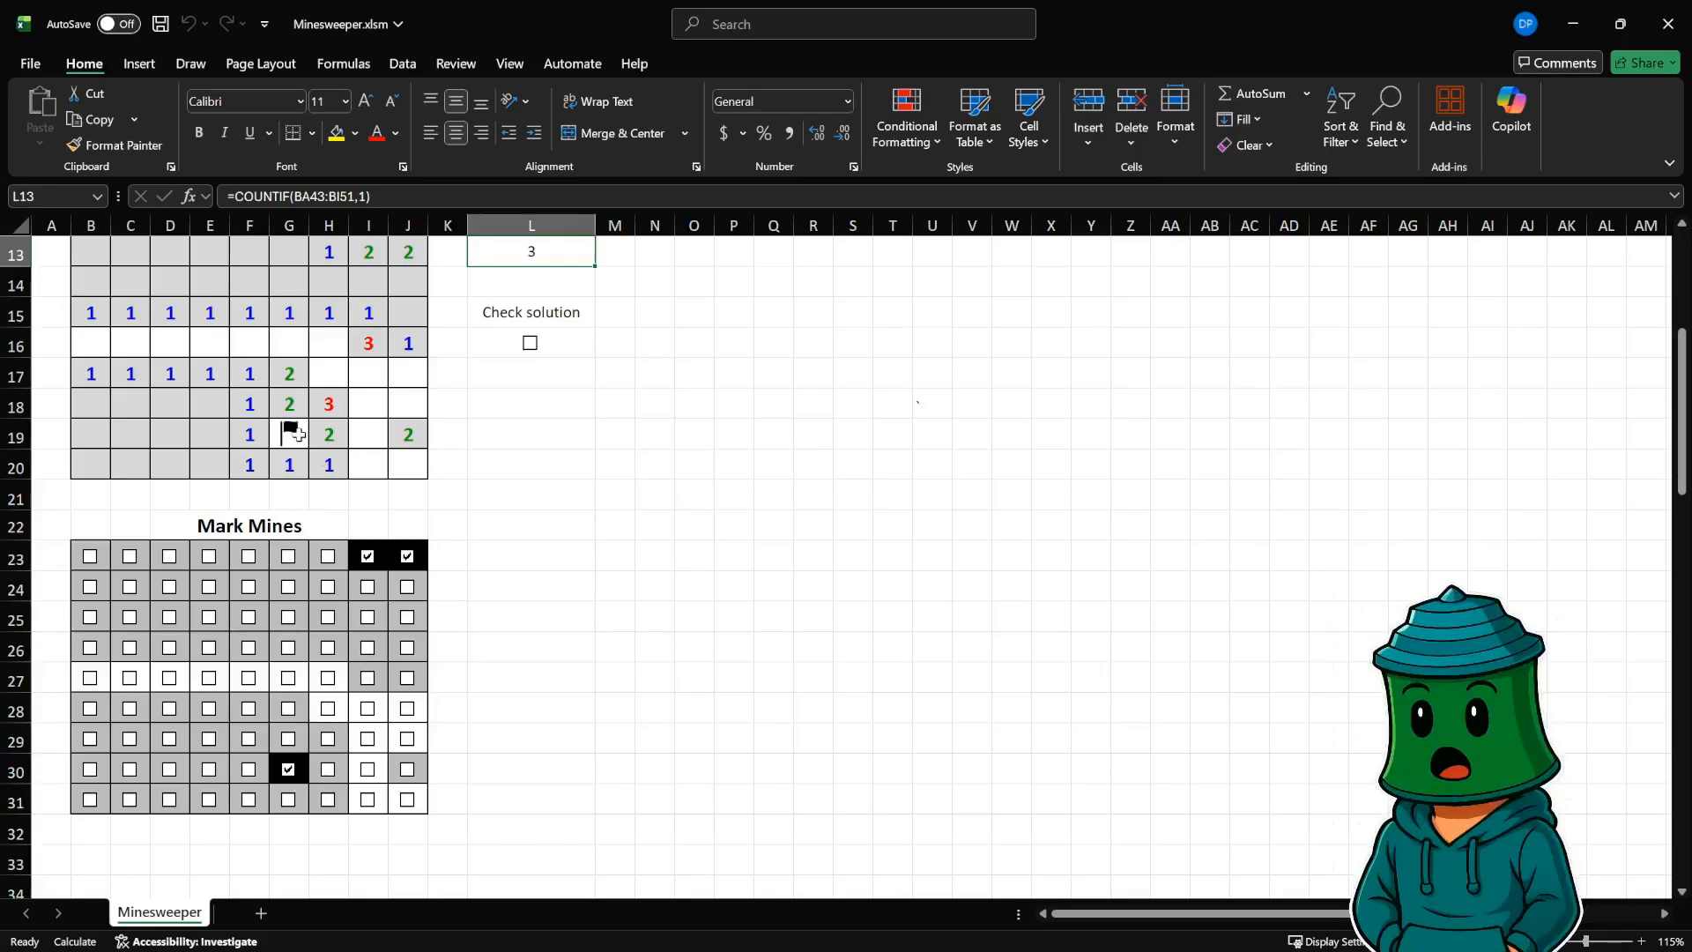
pyautogui.scroll(3, 365, 460)
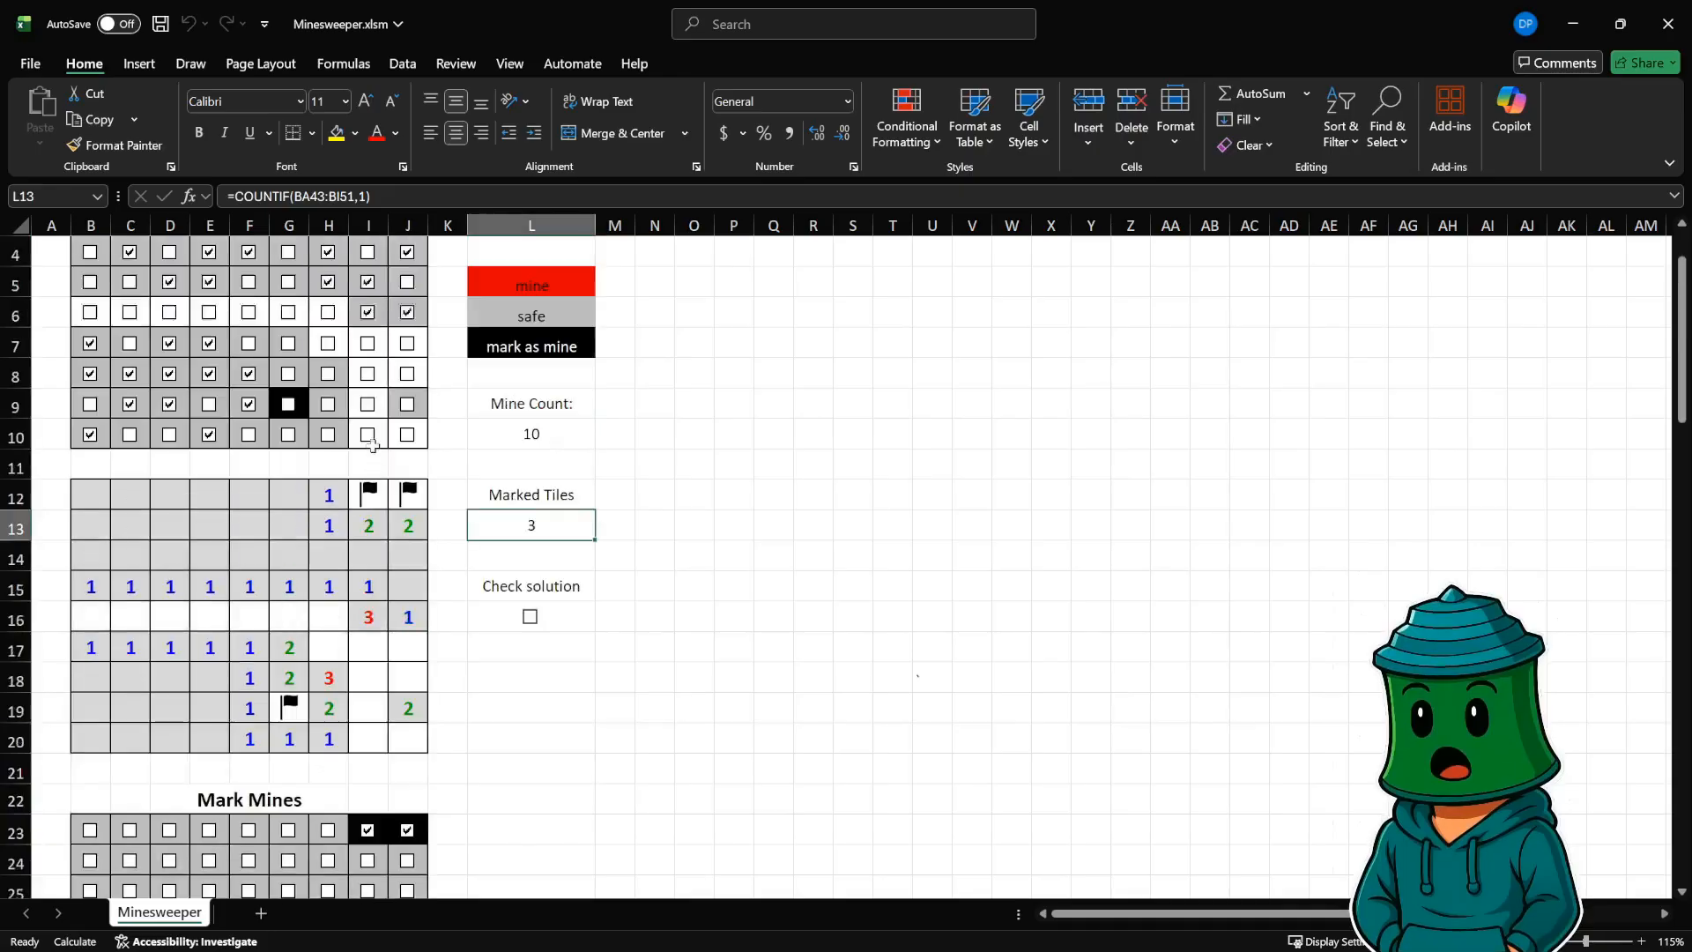
pyautogui.click(369, 407)
pyautogui.click(368, 434)
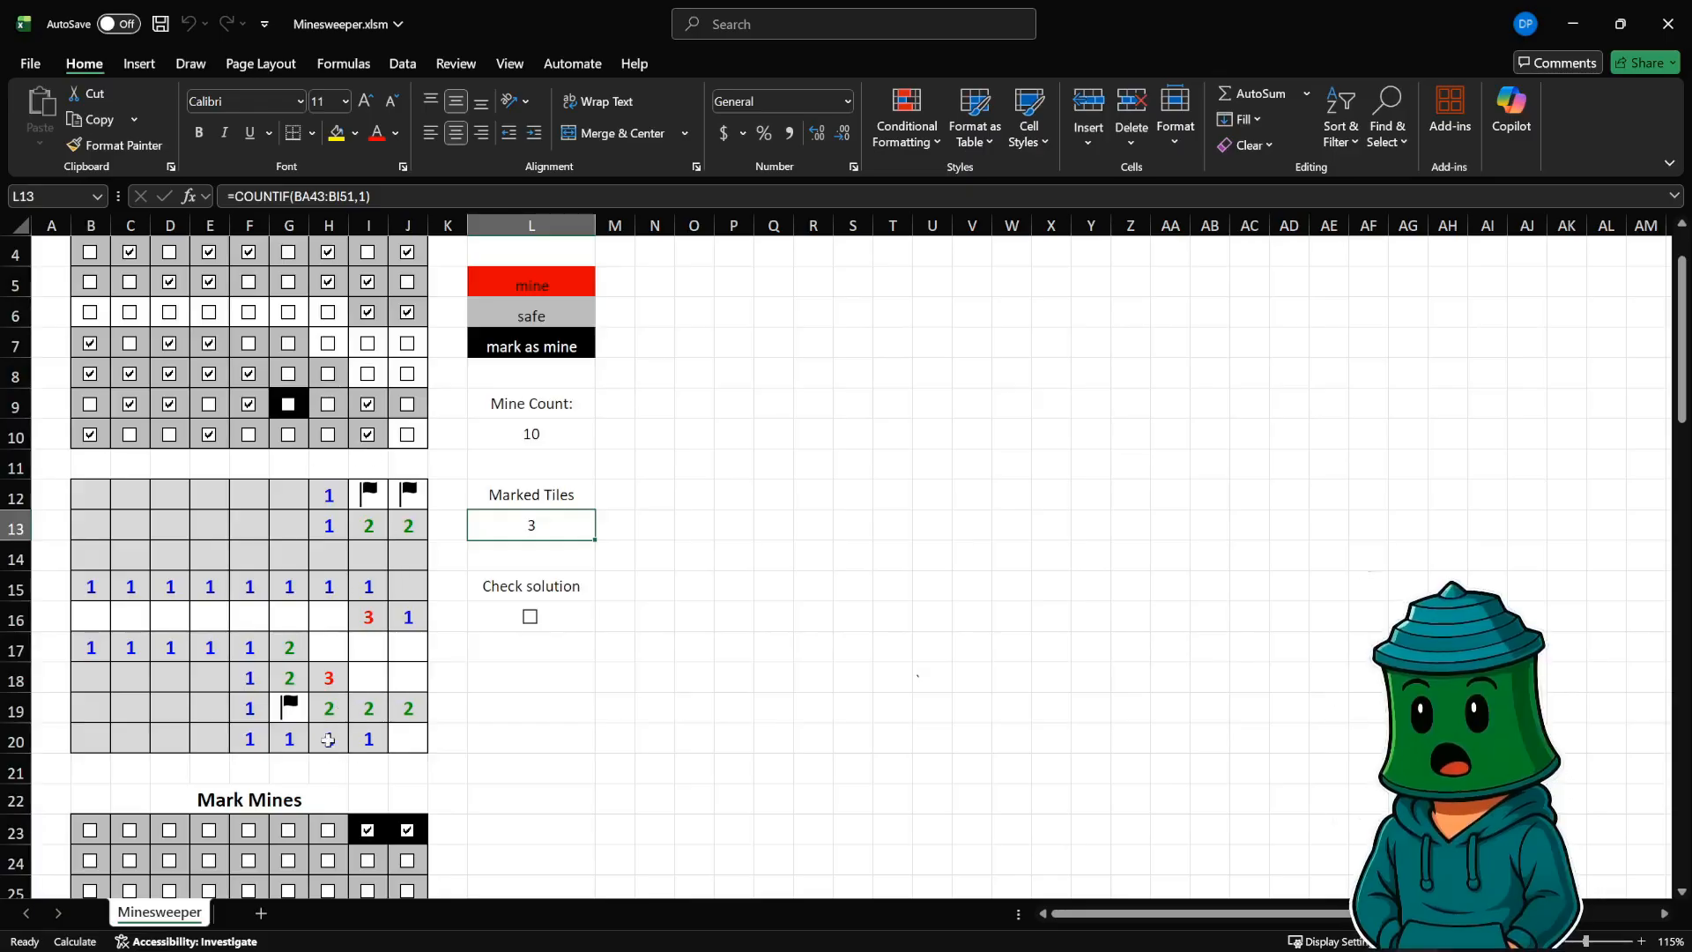
# - Flag J31 and I29 as mines in the Mark Mines grid and mark J8 as safe in the No Mines grid
pyautogui.scroll(-5, 365, 447)
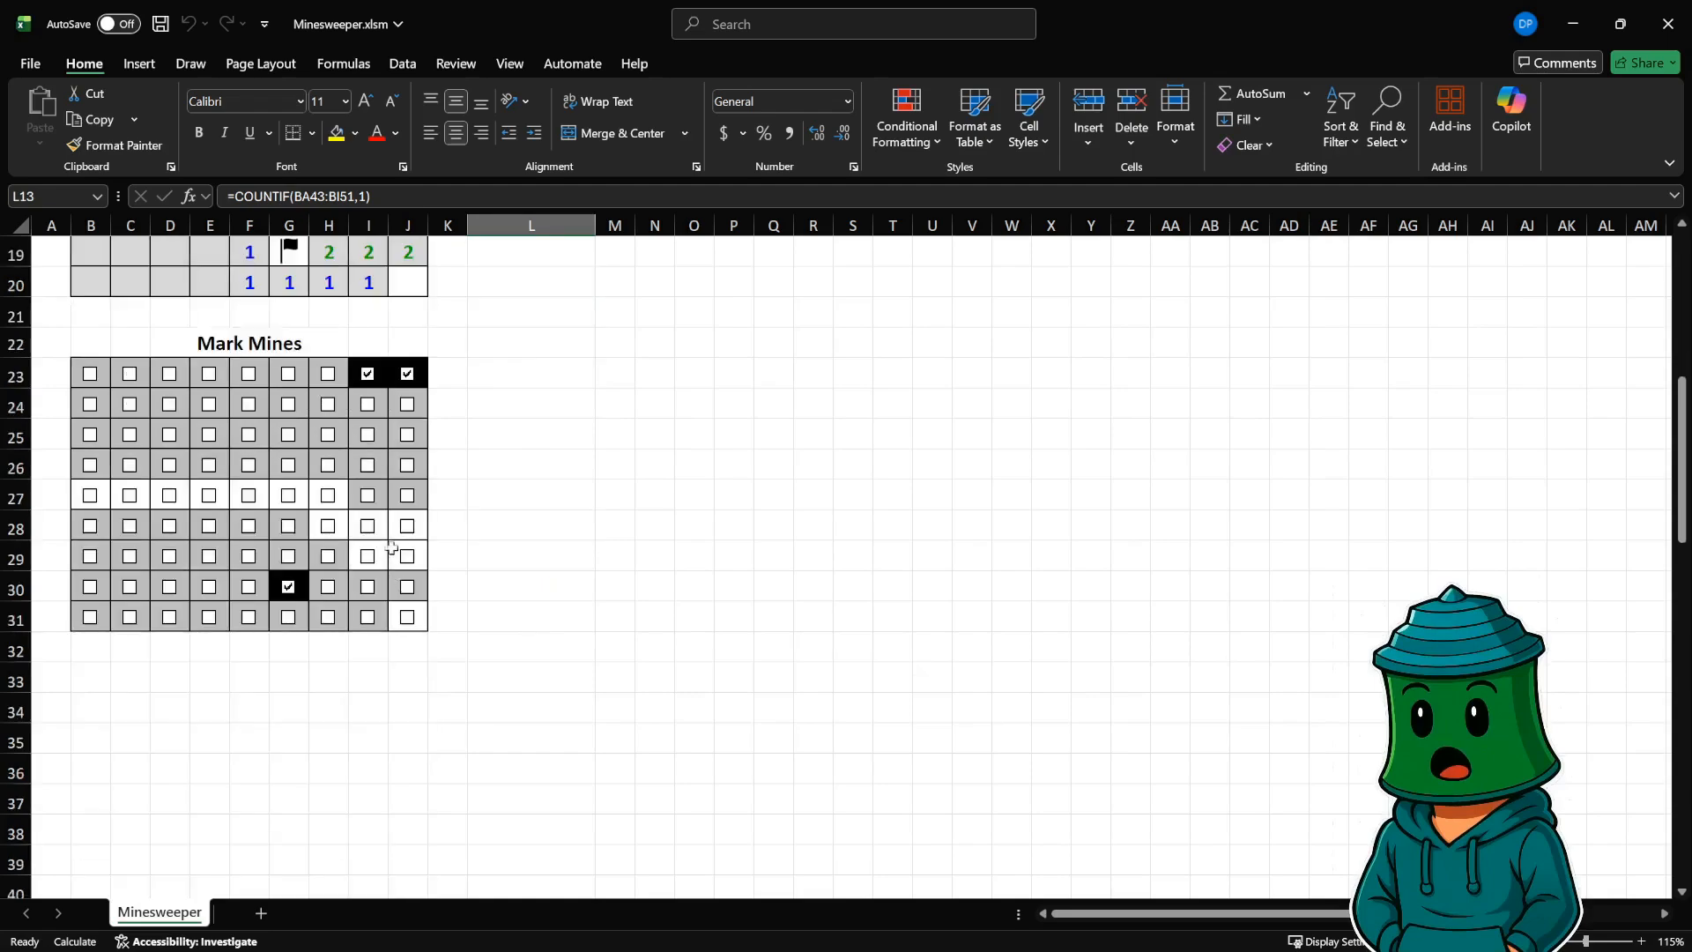
pyautogui.click(406, 617)
pyautogui.scroll(6, 384, 507)
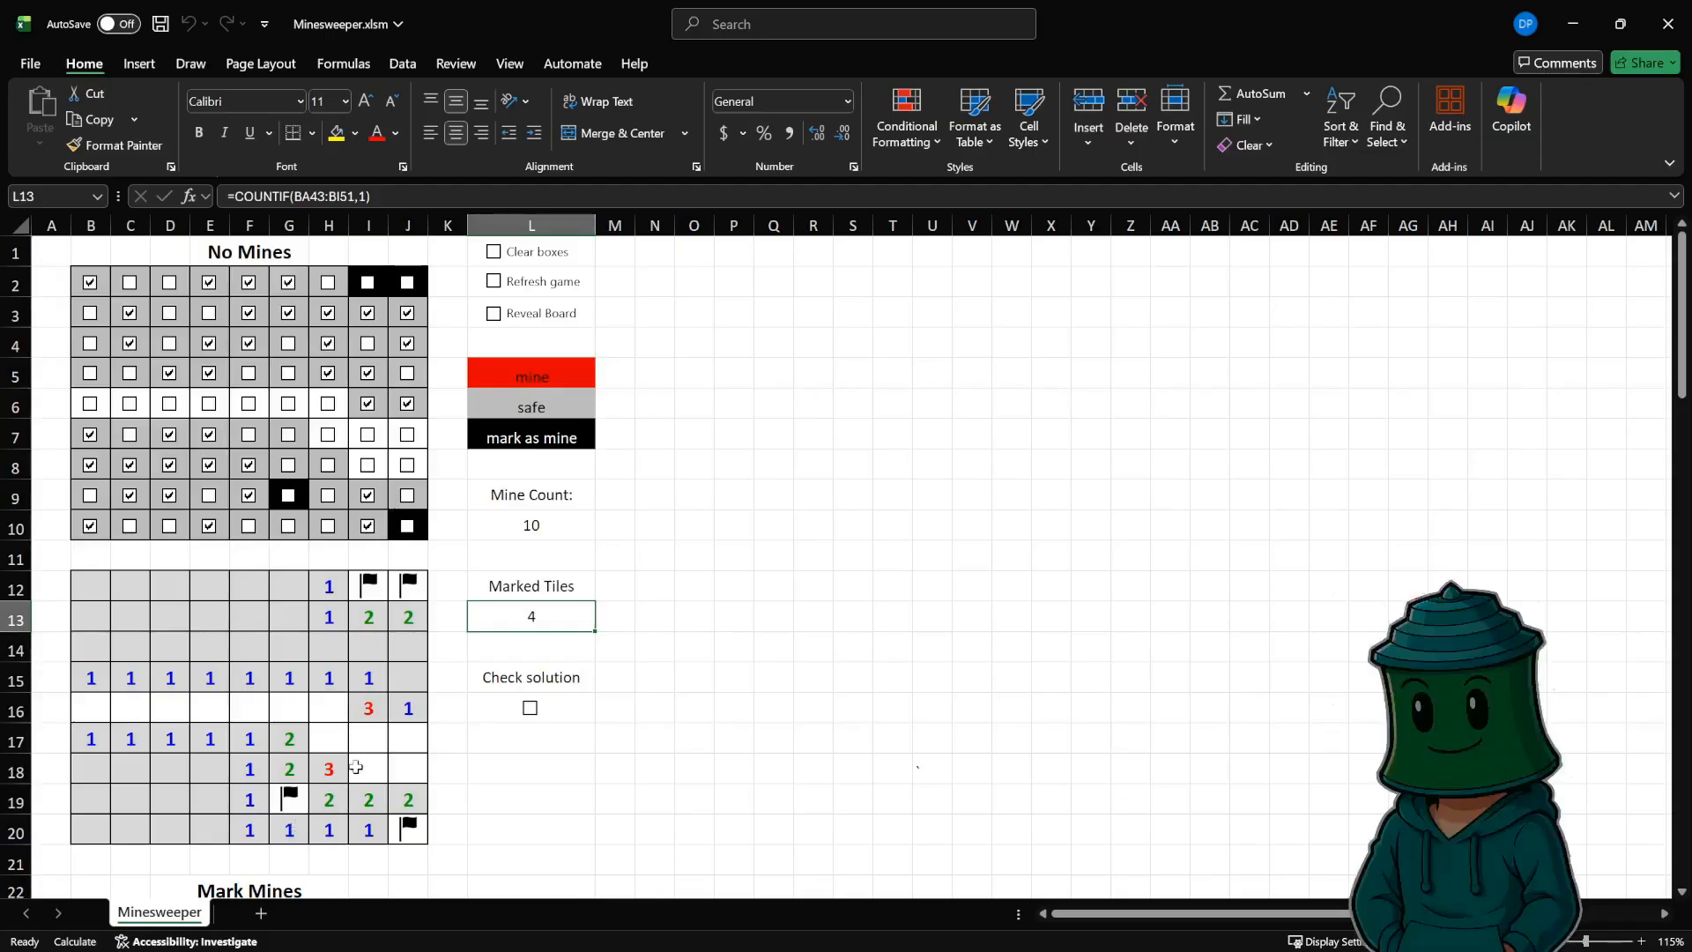
pyautogui.scroll(-2, 365, 753)
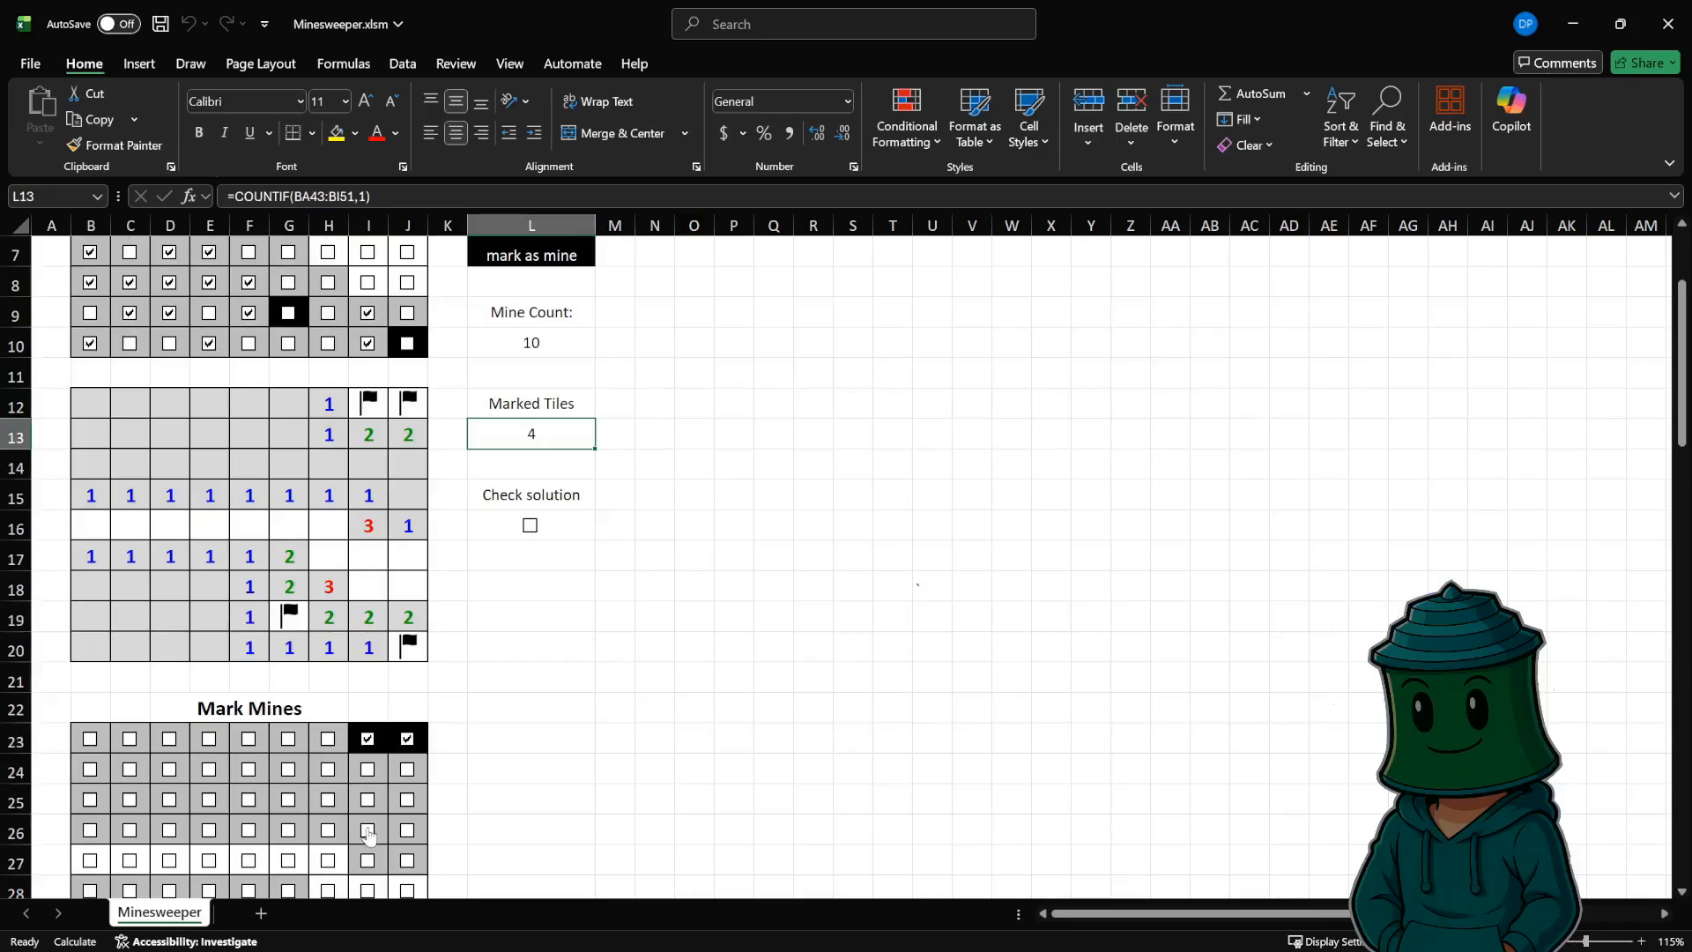
pyautogui.scroll(-1, 367, 846)
pyautogui.click(366, 831)
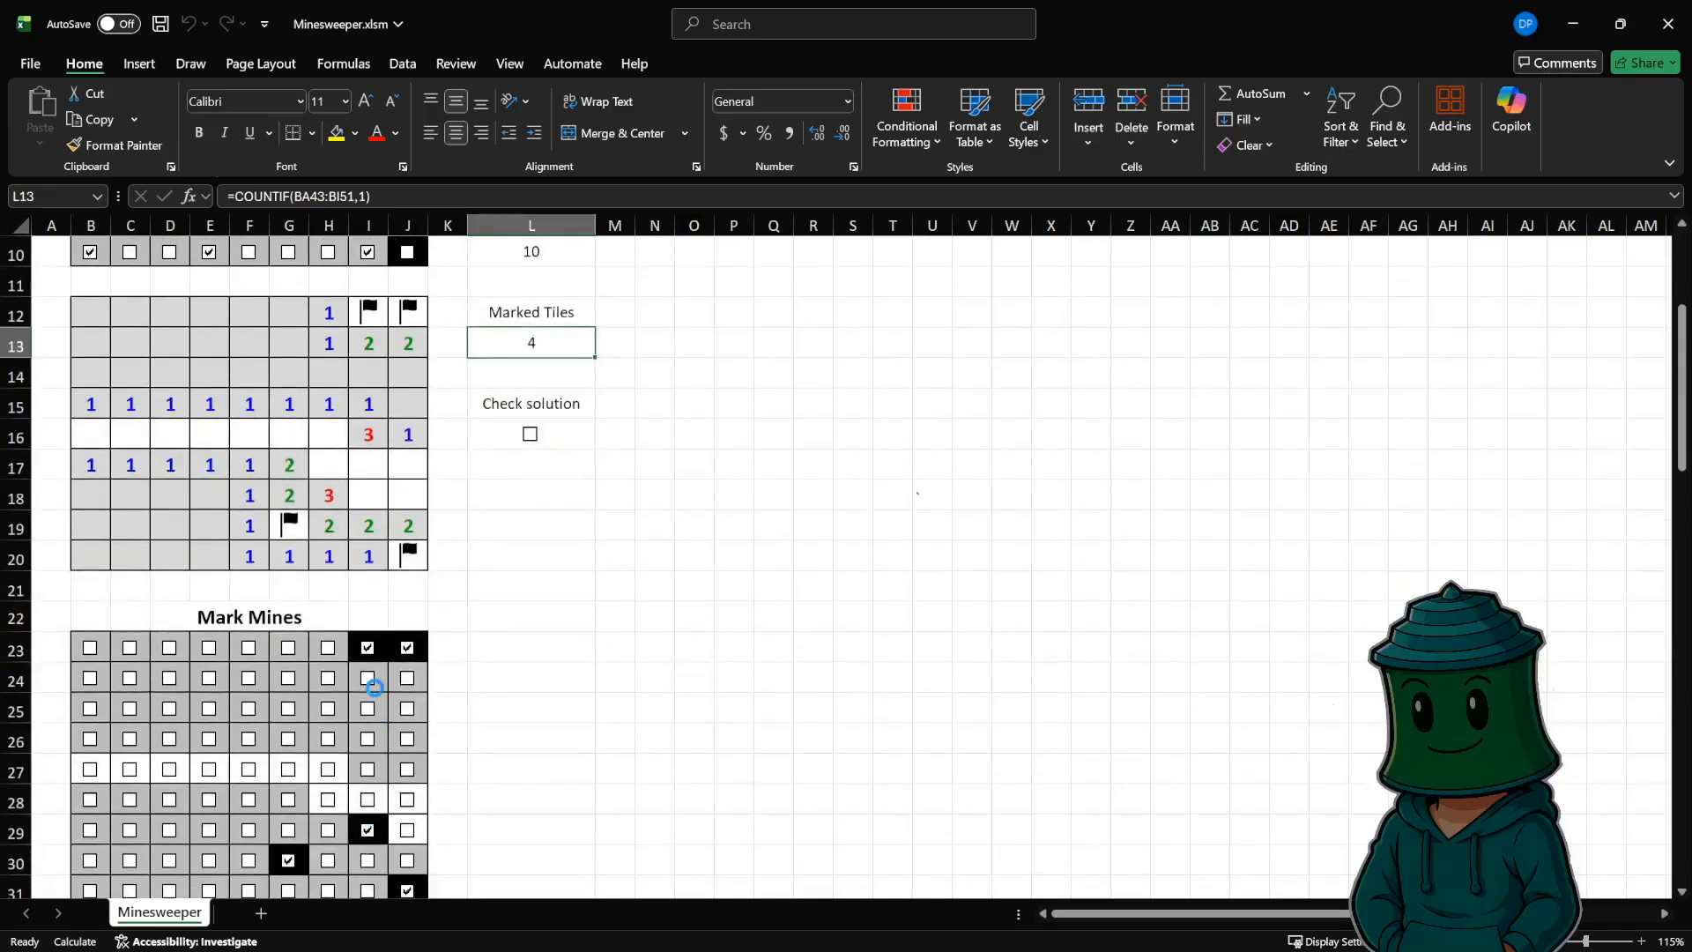
pyautogui.scroll(1, 387, 573)
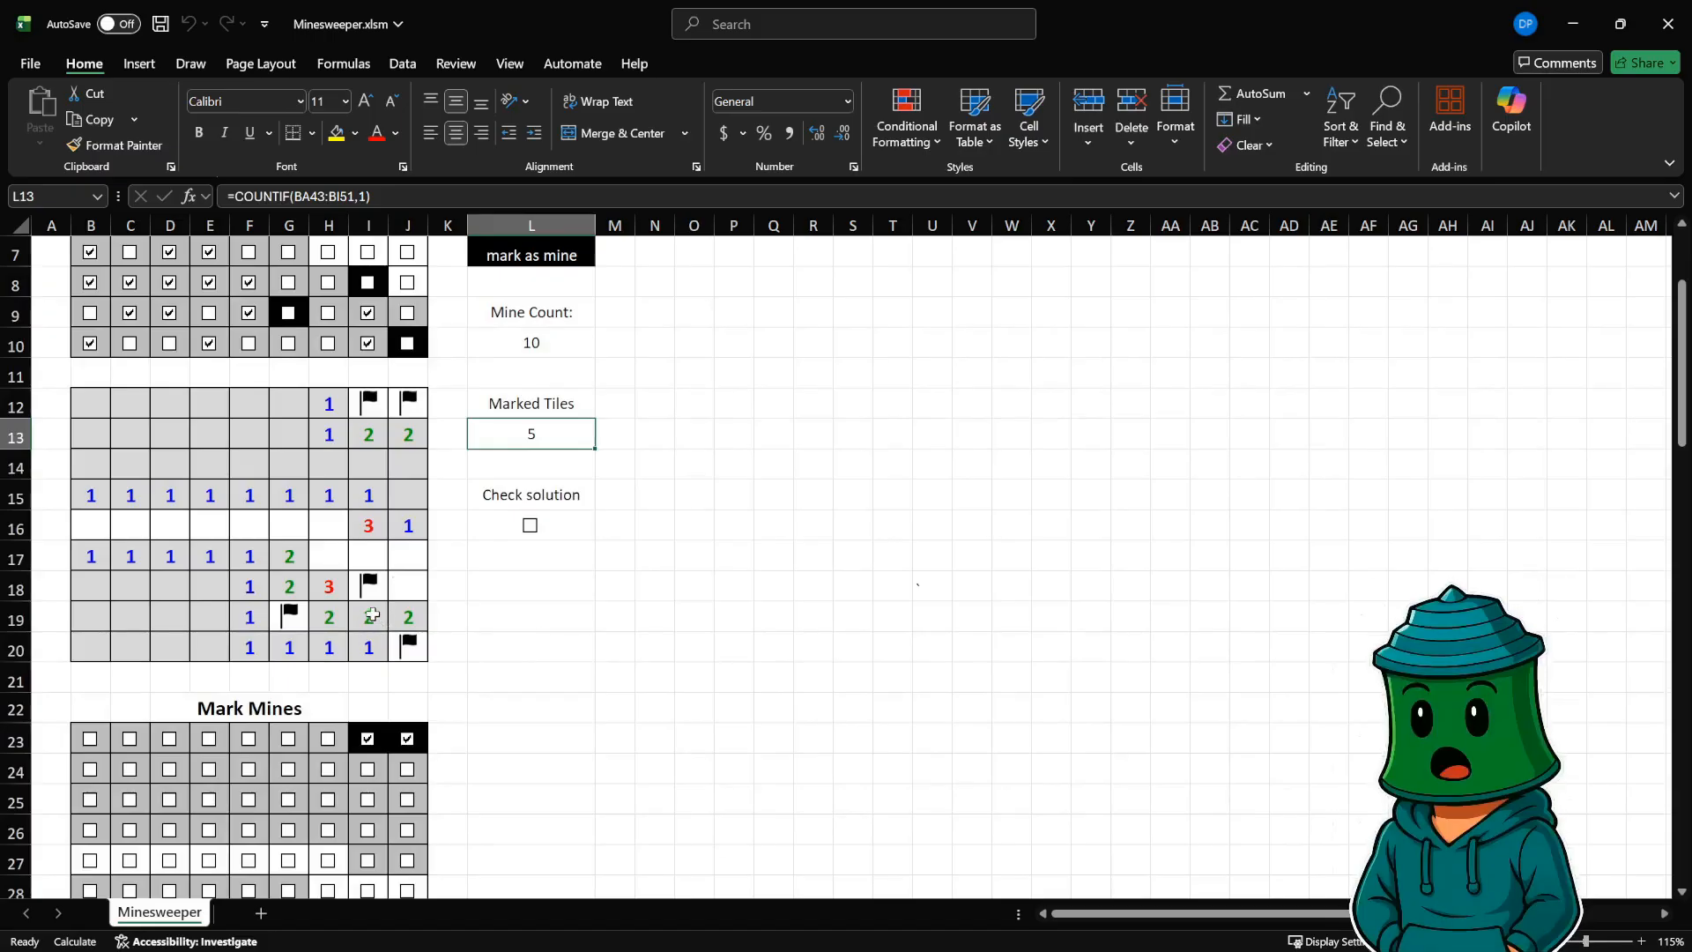
pyautogui.click(406, 282)
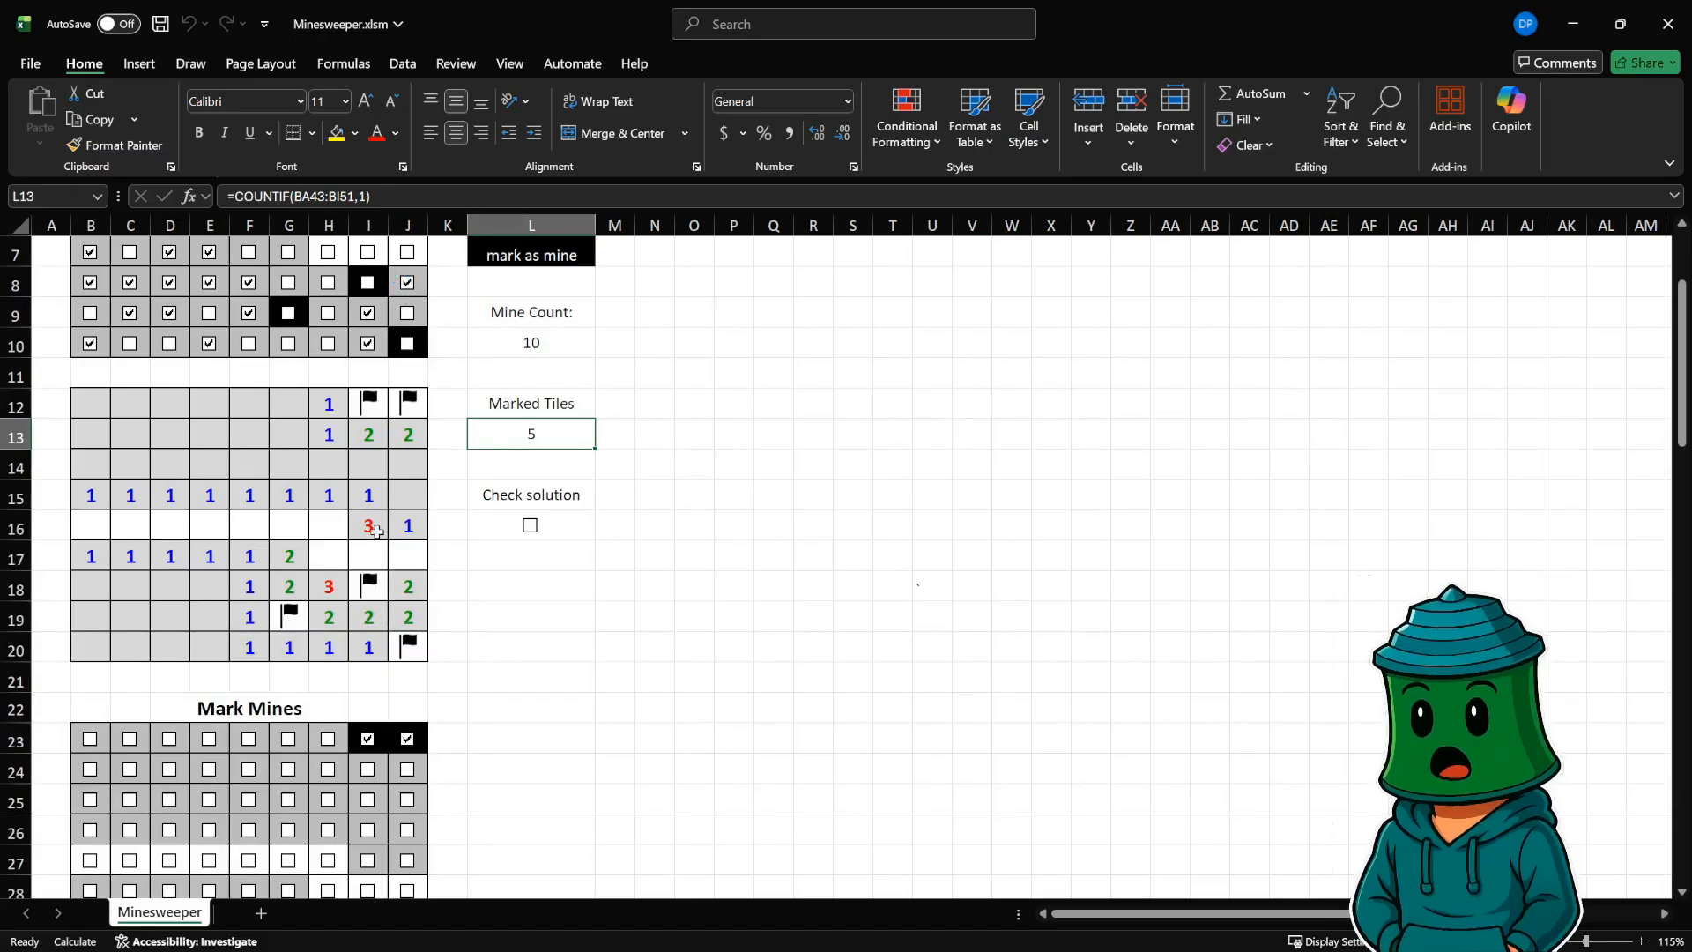
# - Flag H28 as a mine in the Mark Mines grid and mark I7 as safe in the No Mines grid
pyautogui.scroll(1, 420, 603)
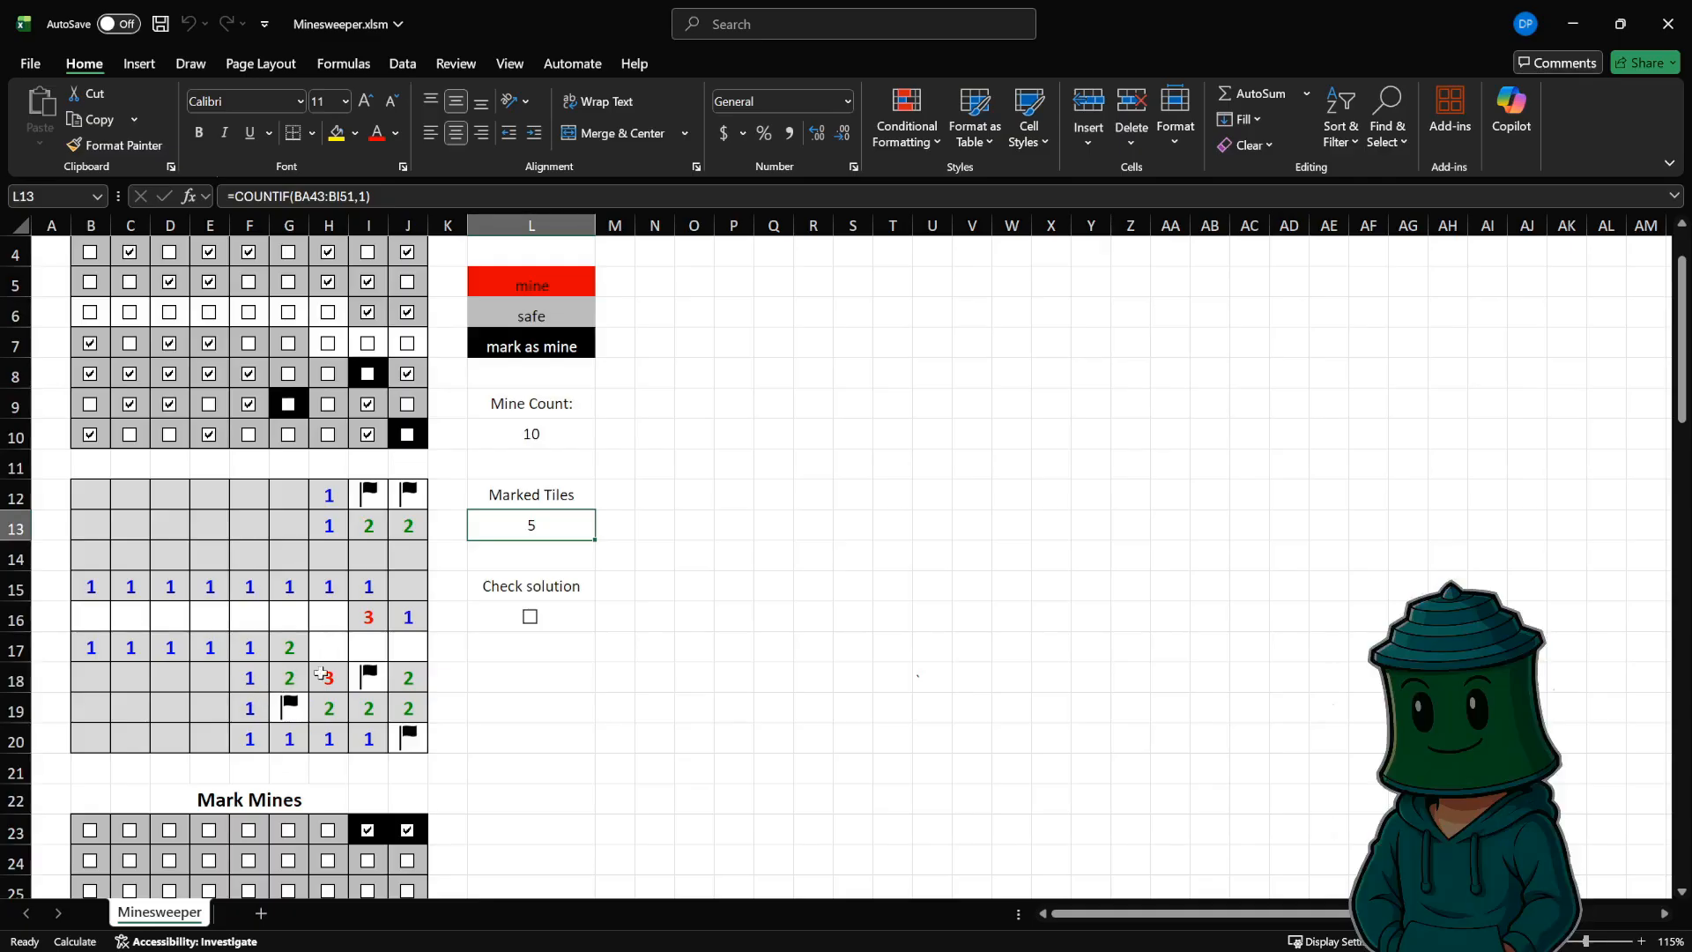
pyautogui.scroll(-3, 320, 674)
pyautogui.click(326, 707)
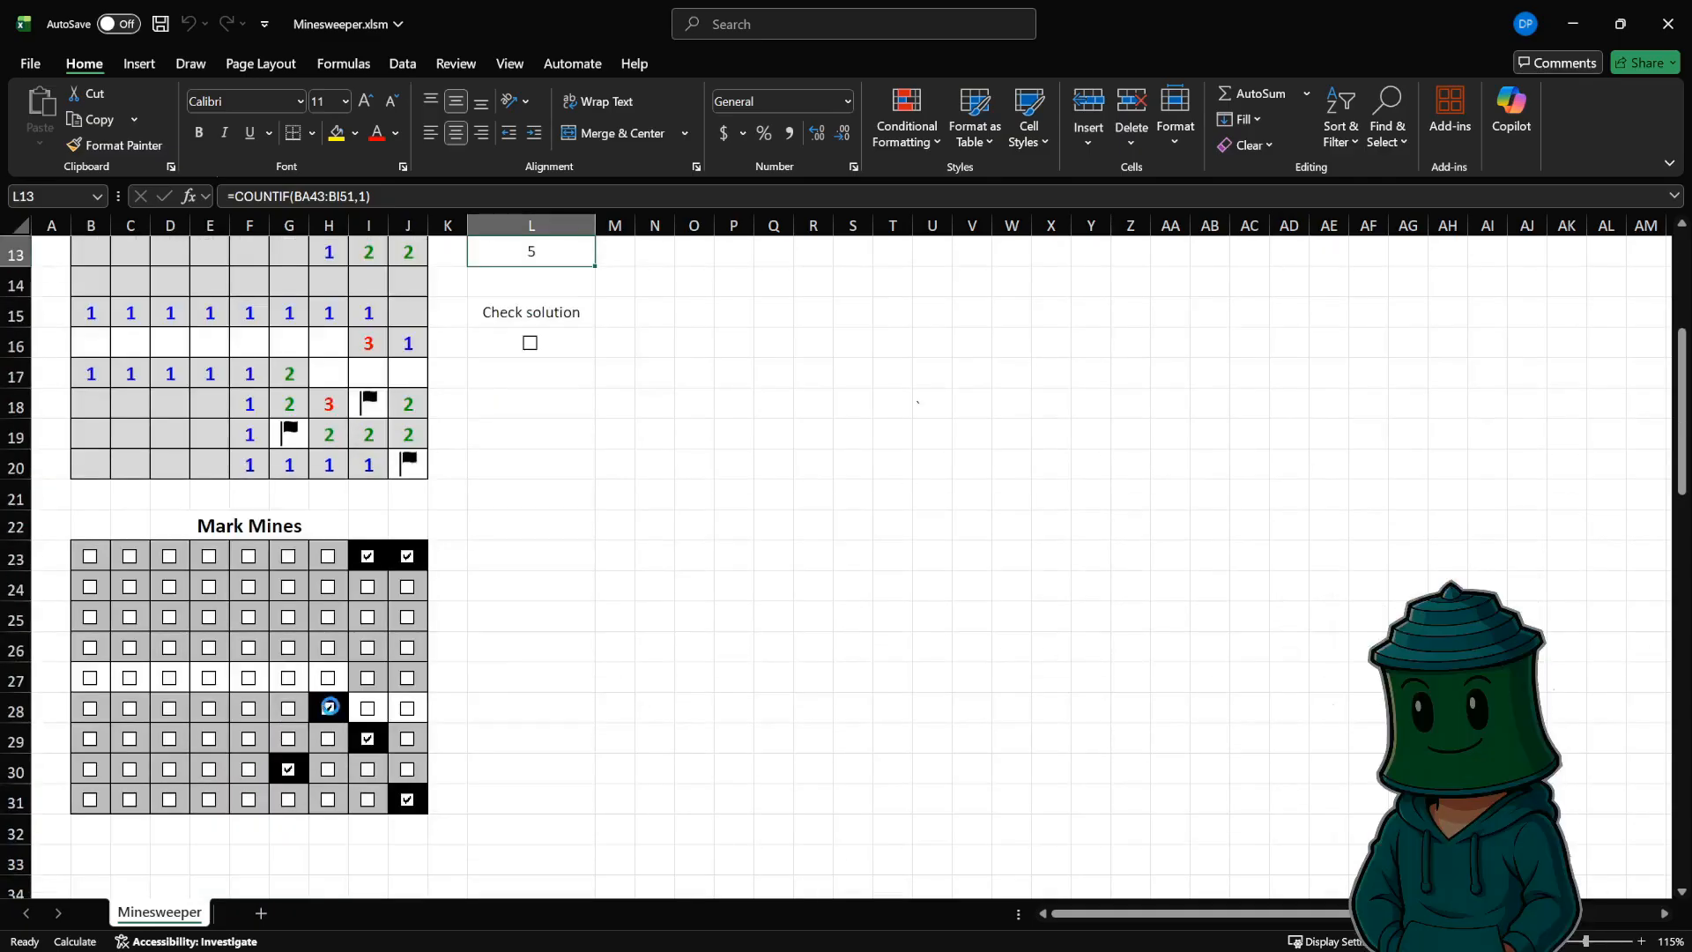
pyautogui.scroll(4, 362, 758)
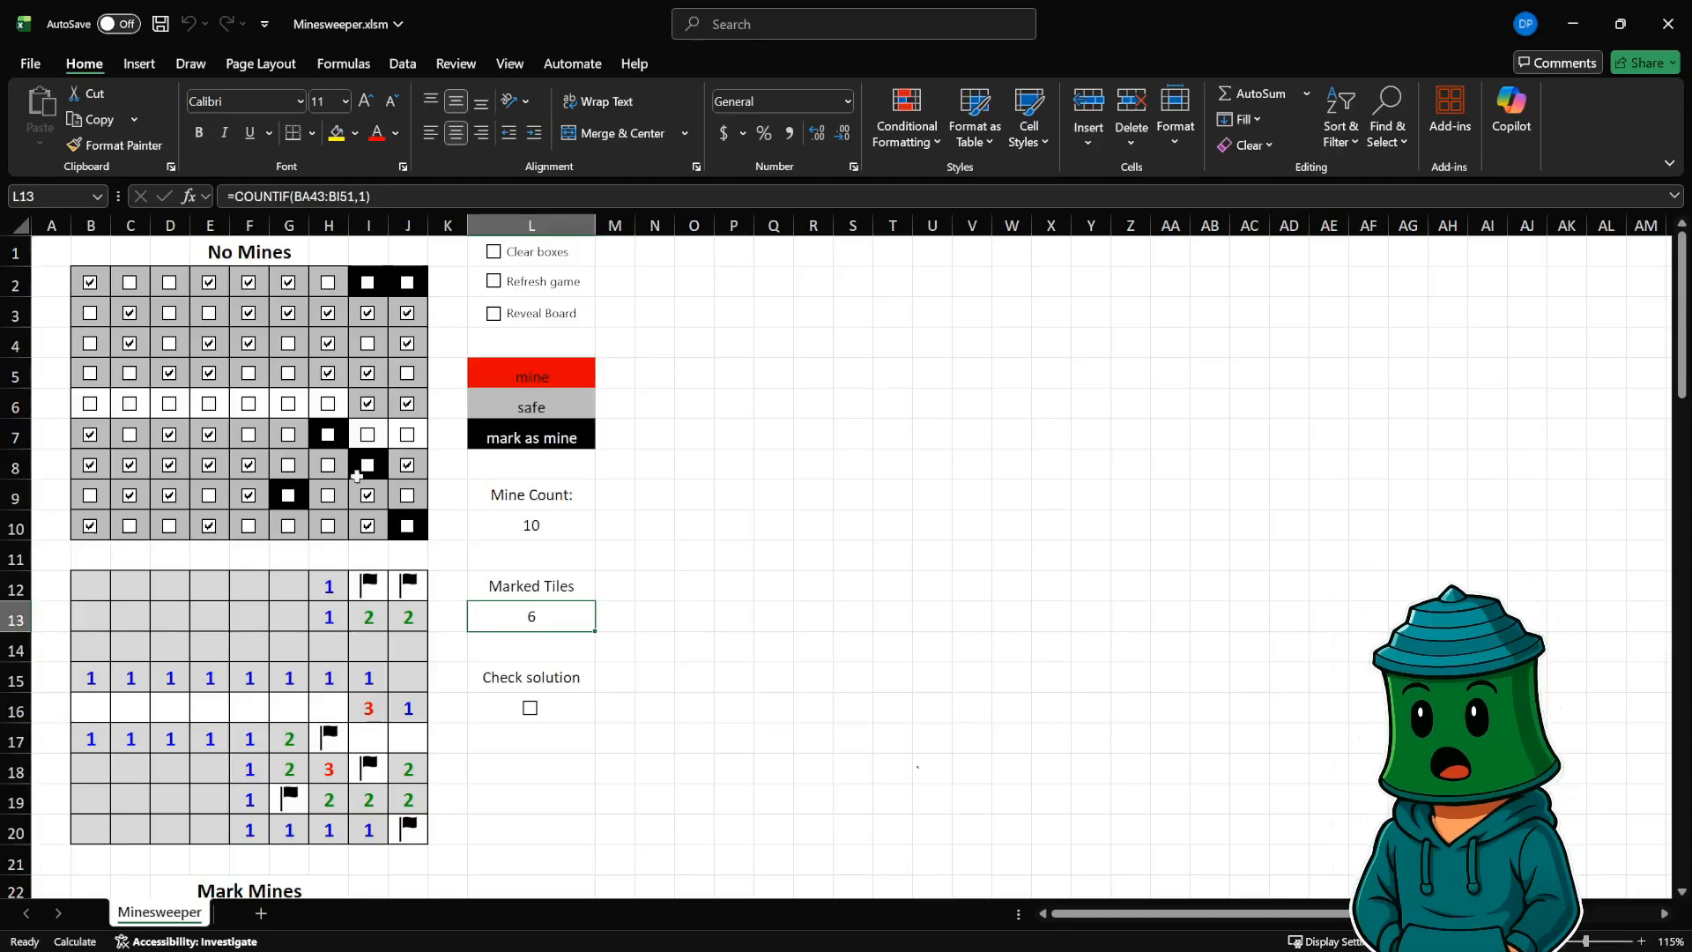
pyautogui.click(368, 435)
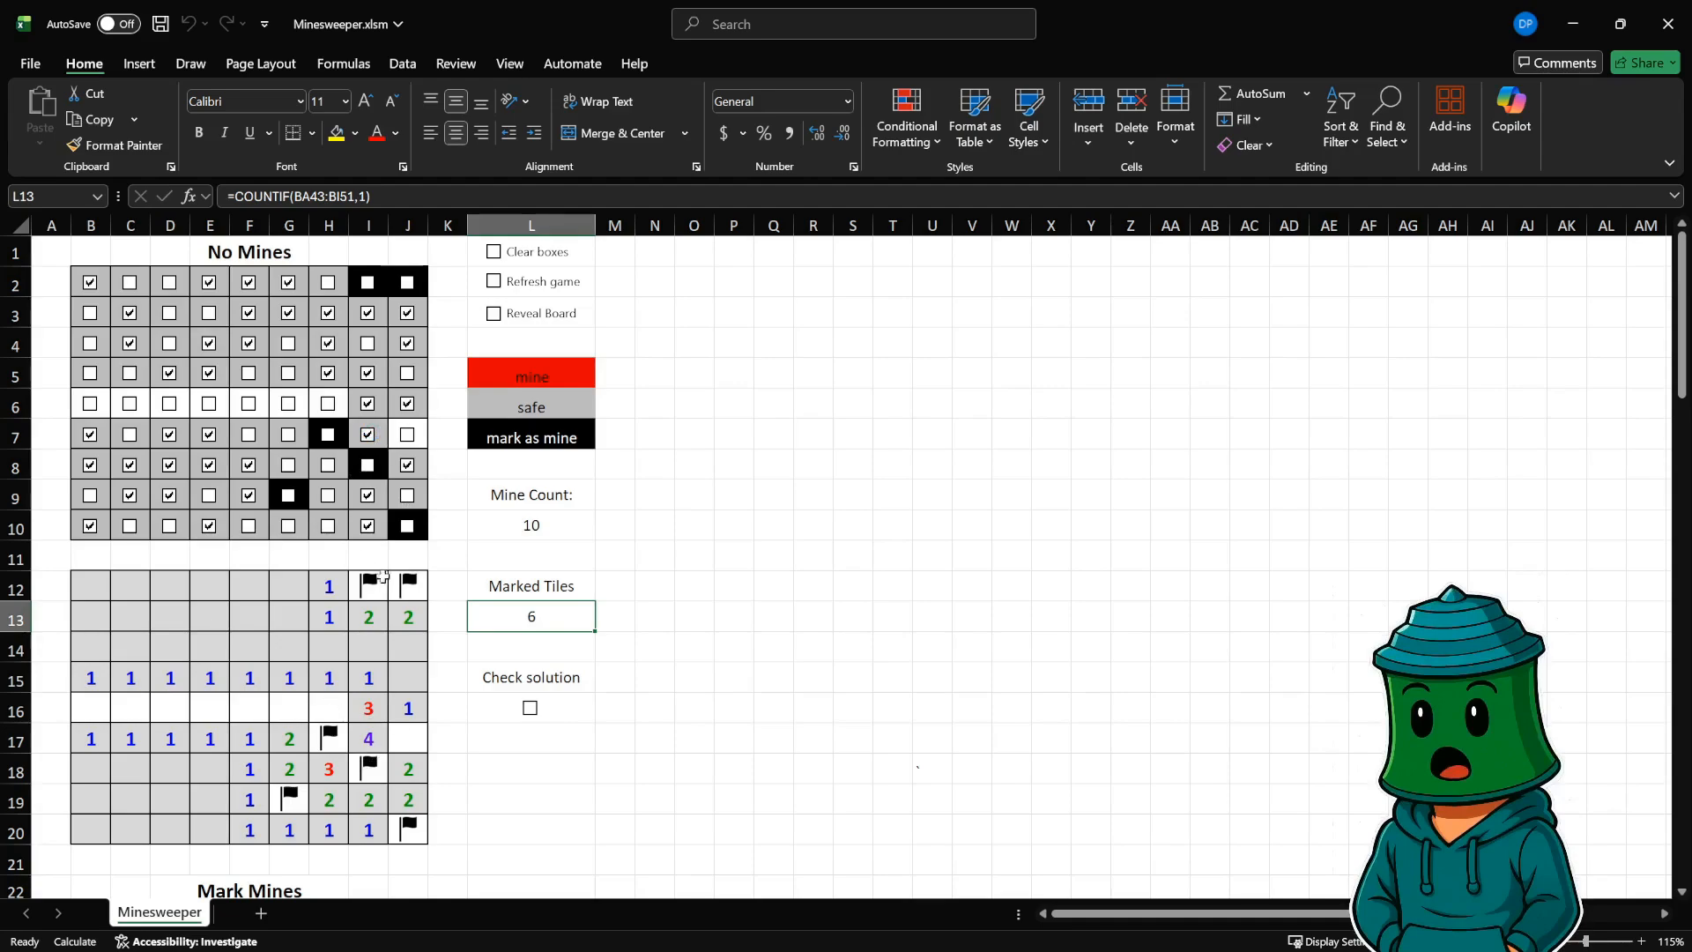
# - Flag J28 and H27 as mines in the Mark Mines grid and mark G6 and F6 as safe in the No Mines grid
pyautogui.scroll(-4, 410, 528)
pyautogui.click(408, 709)
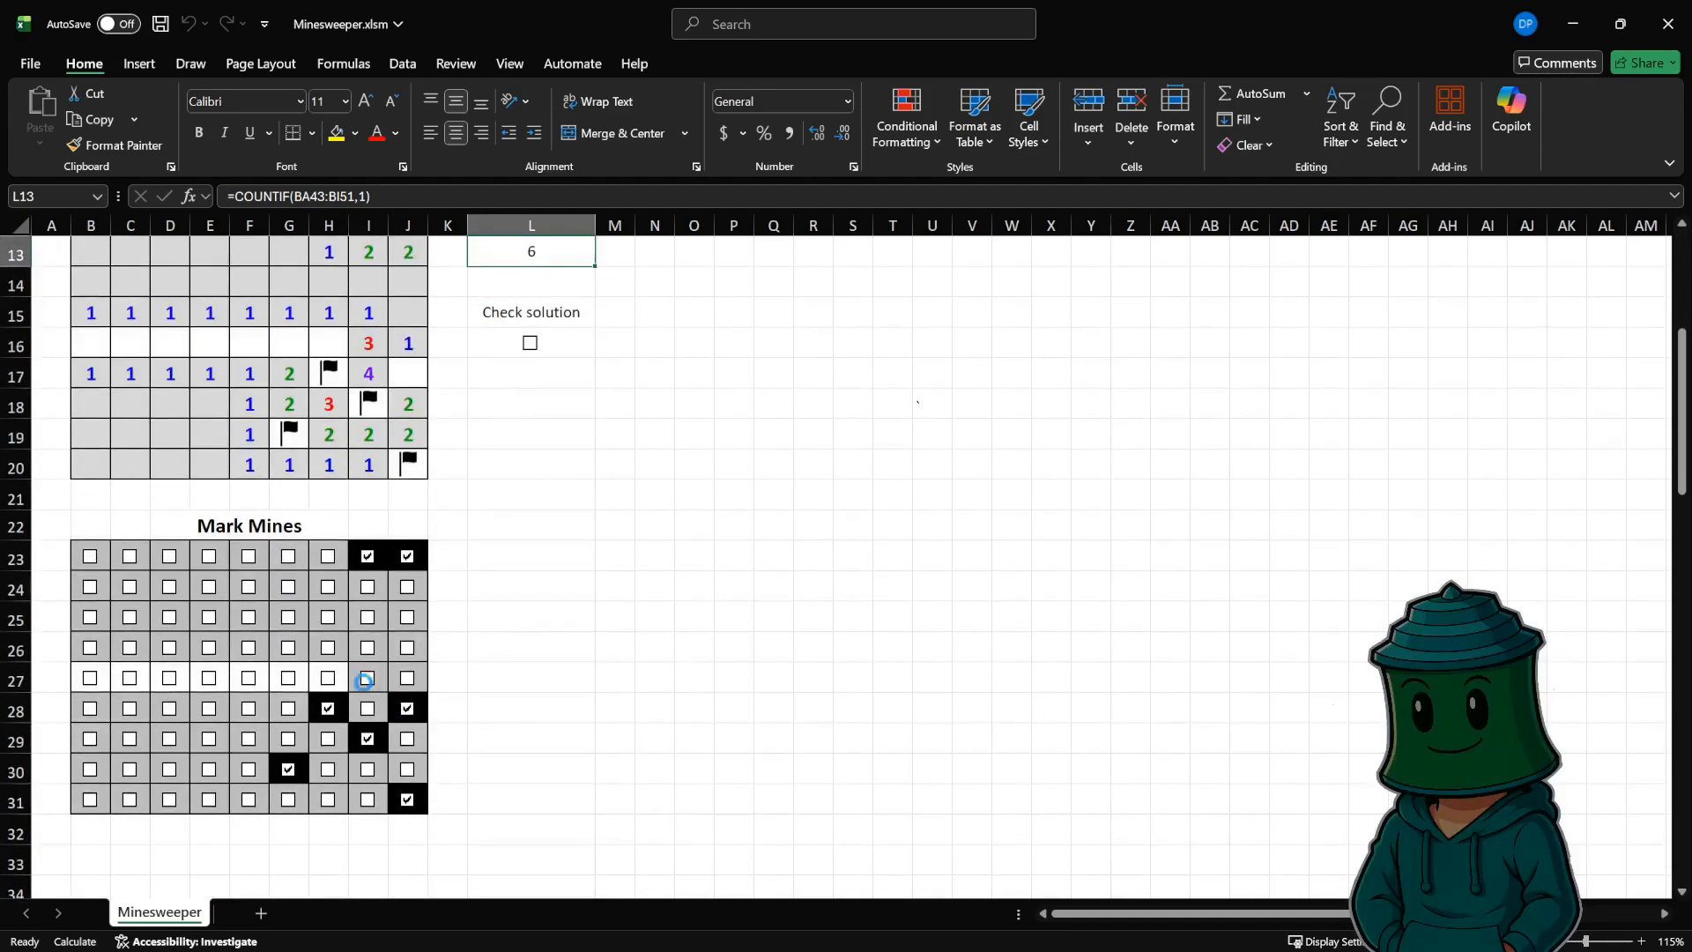
pyautogui.click(329, 679)
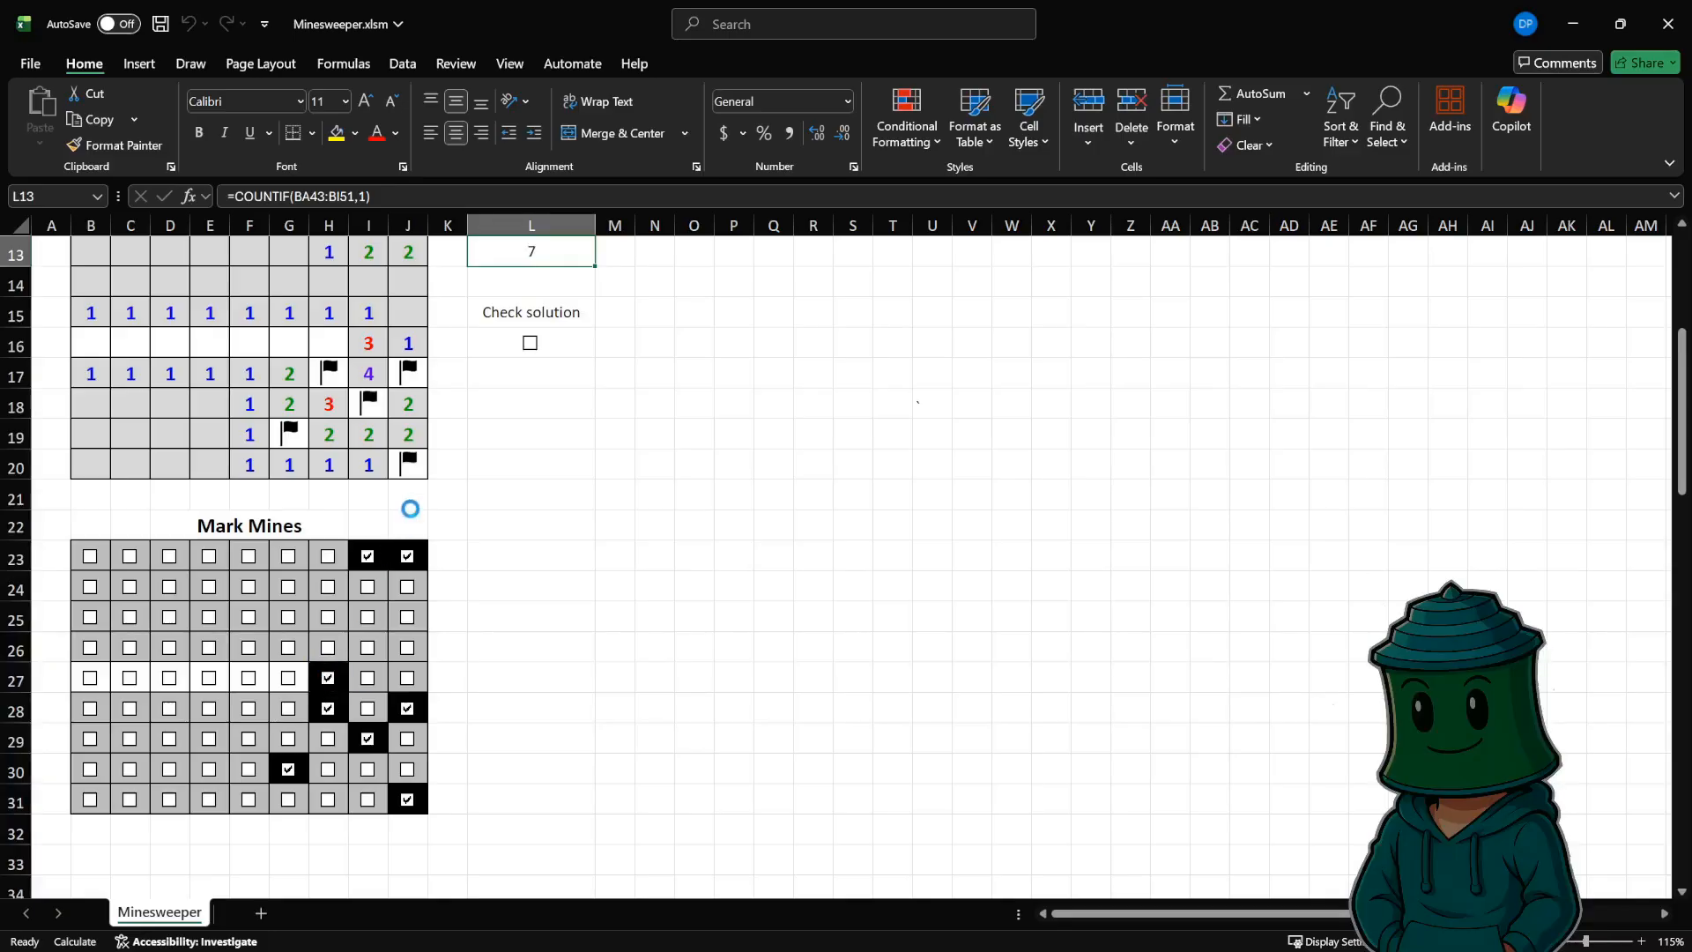
pyautogui.scroll(2, 434, 528)
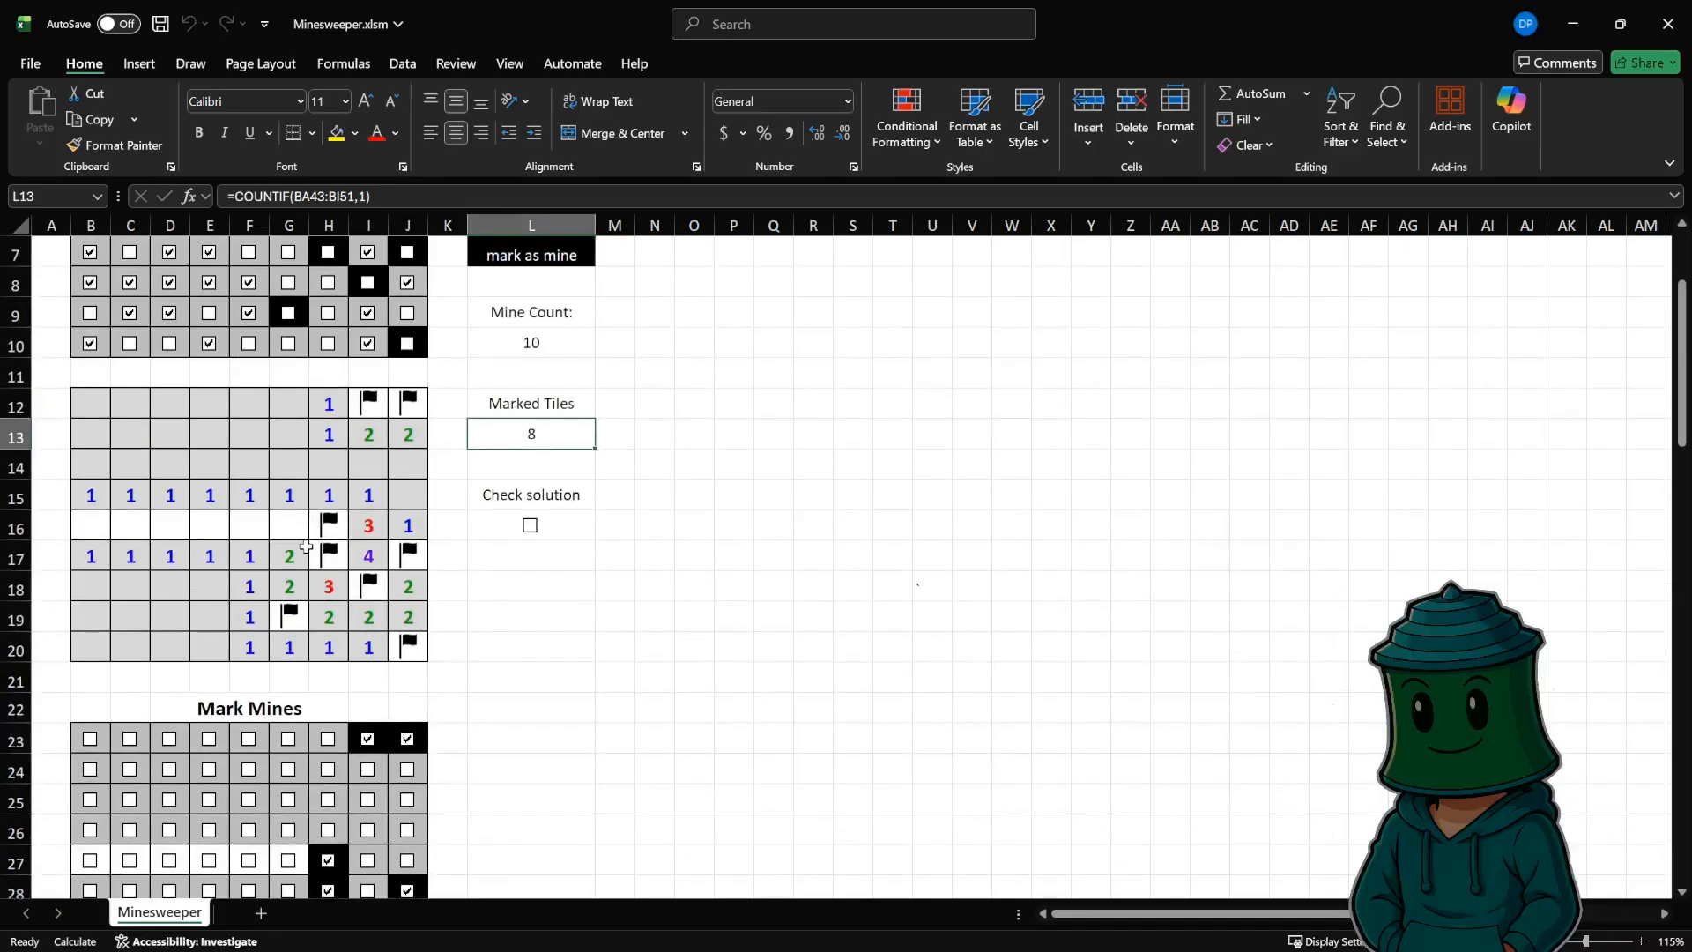
pyautogui.scroll(1, 307, 545)
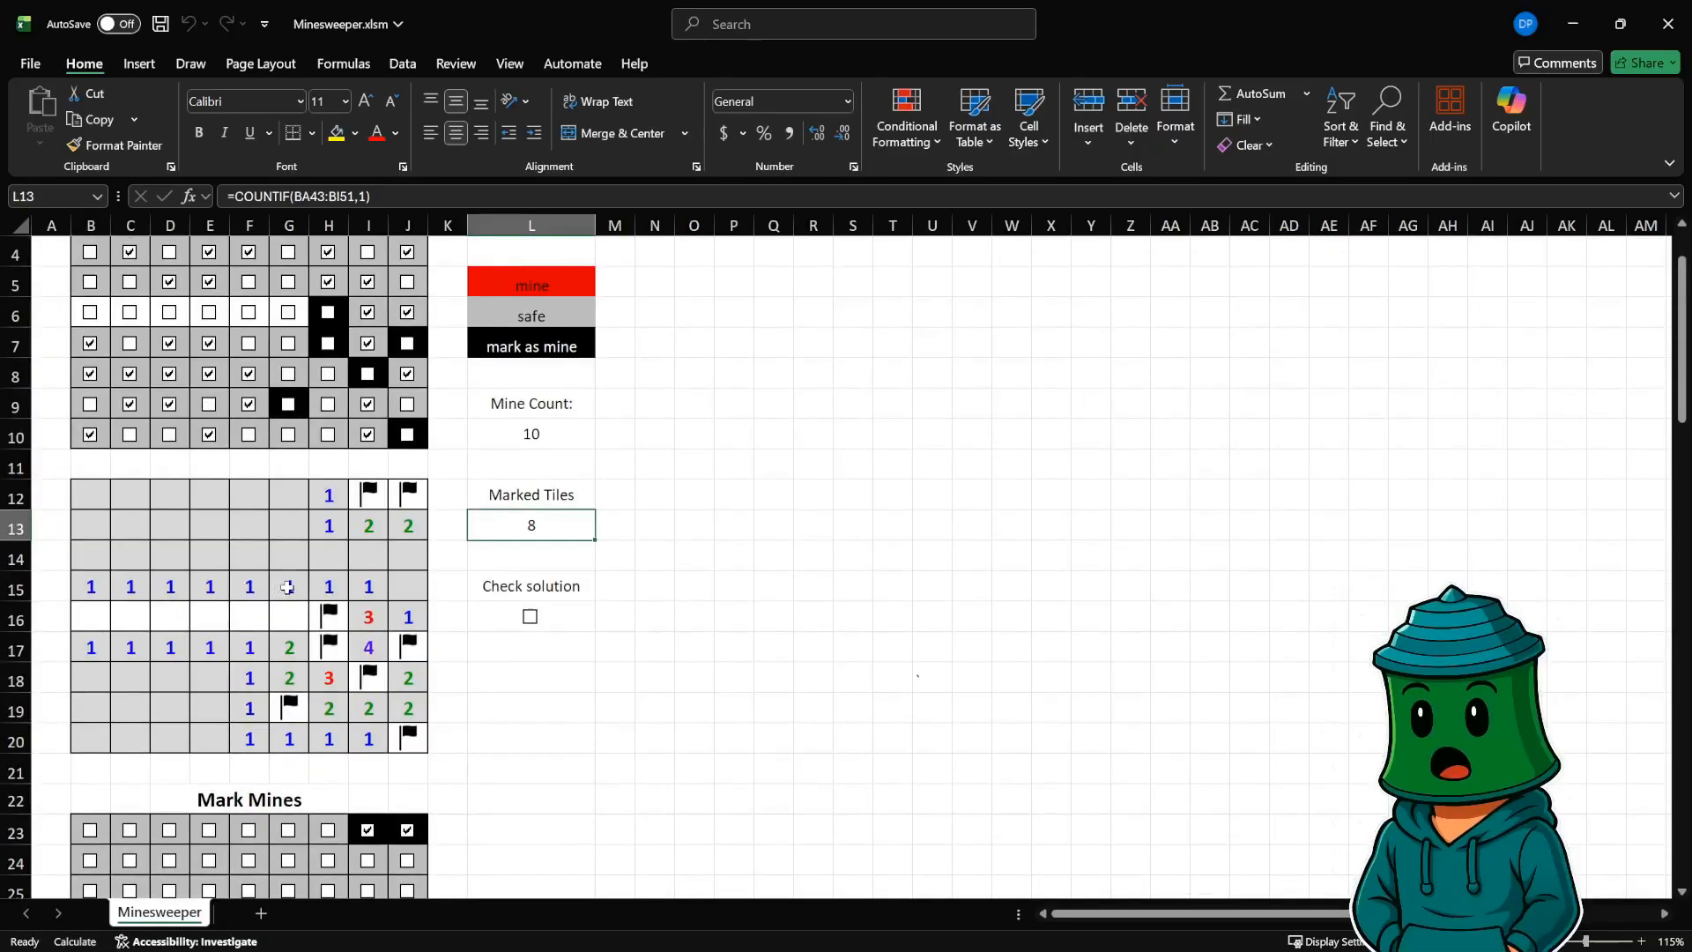
pyautogui.click(288, 312)
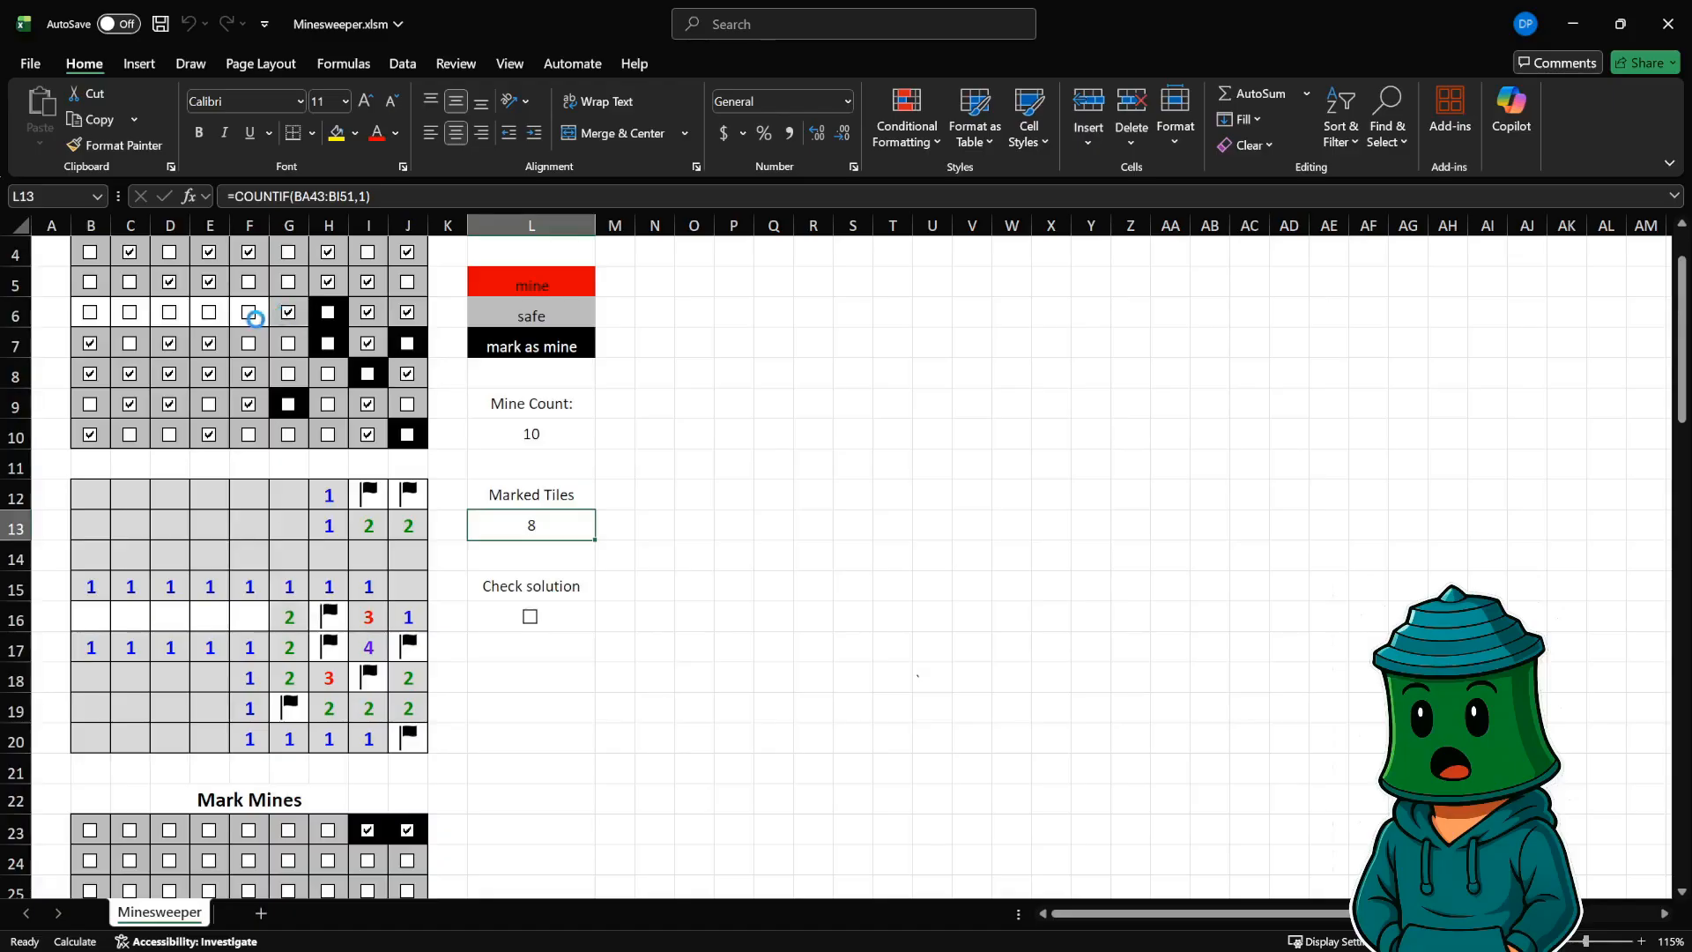
pyautogui.click(251, 321)
# - Flag E27 as a mine in the Mark Mines grid and mark D6 and C6 as safe in the No Mines grid
pyautogui.scroll(-2, 252, 465)
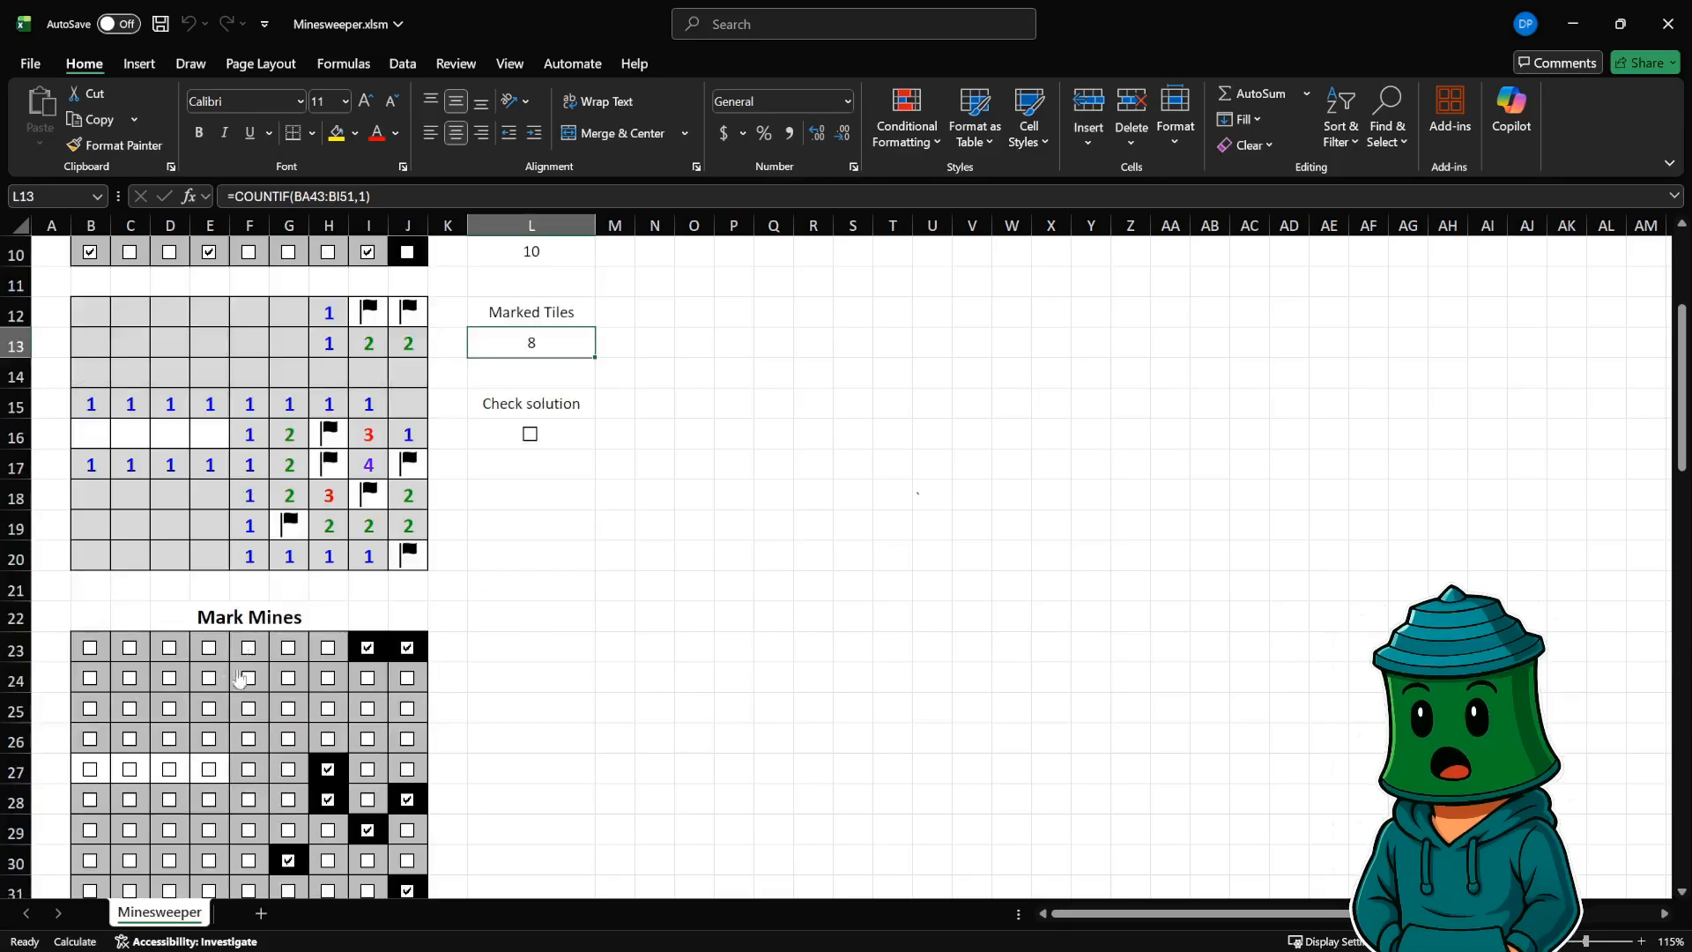
pyautogui.click(210, 772)
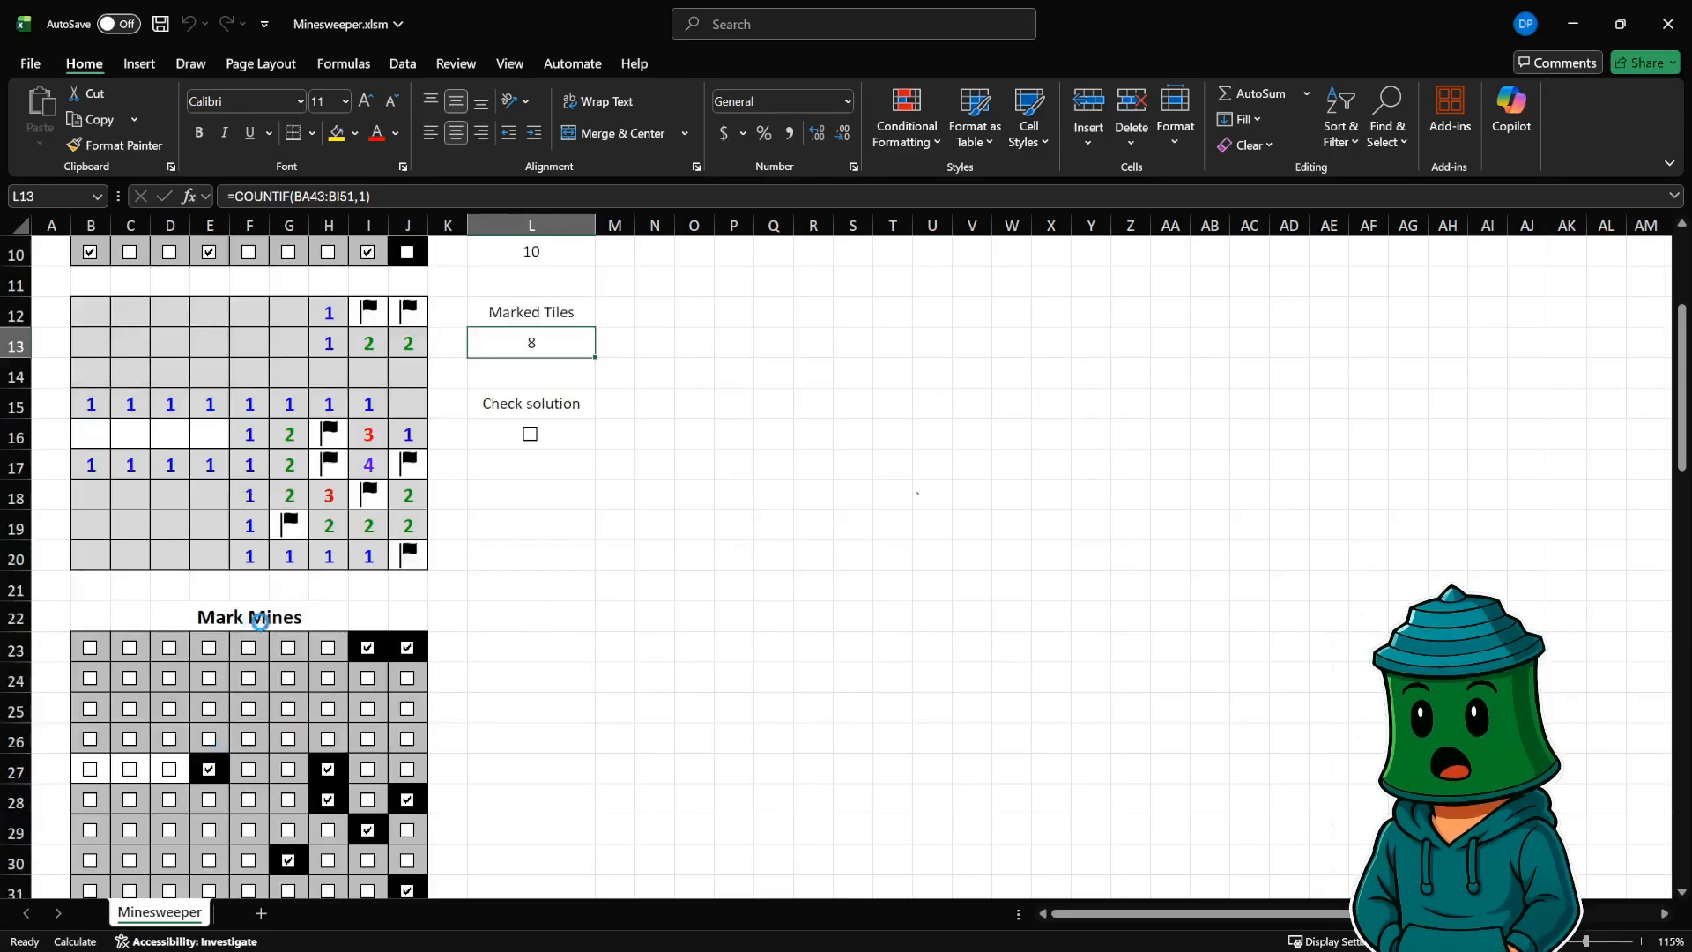
pyautogui.scroll(3, 212, 465)
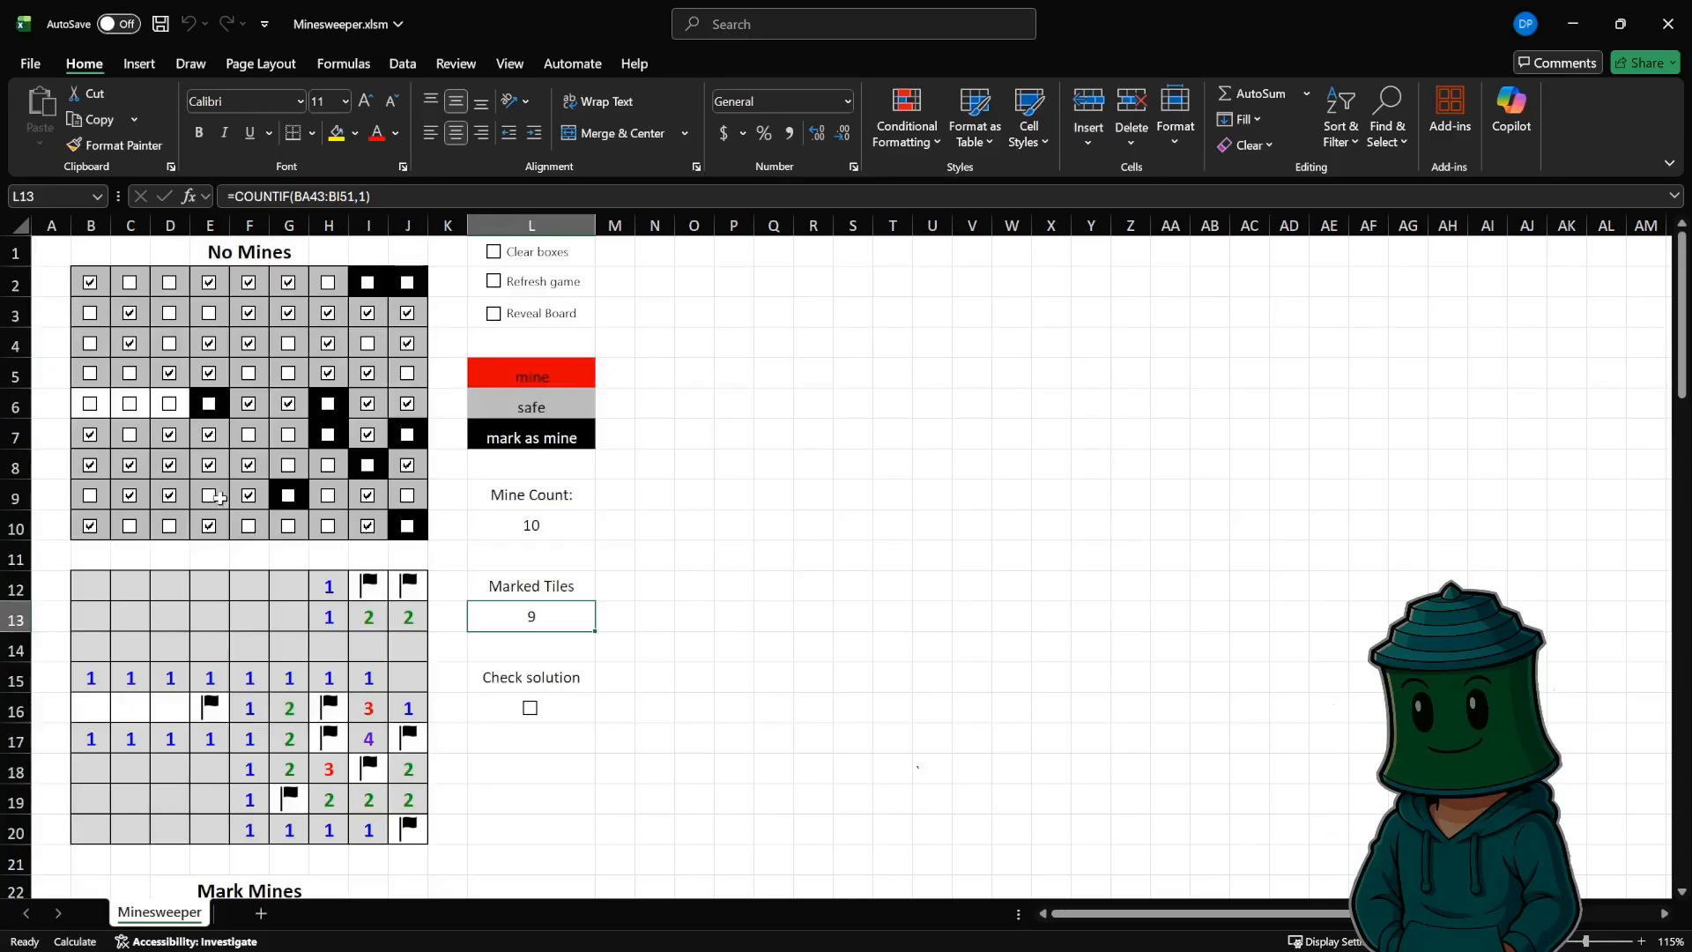
pyautogui.click(174, 405)
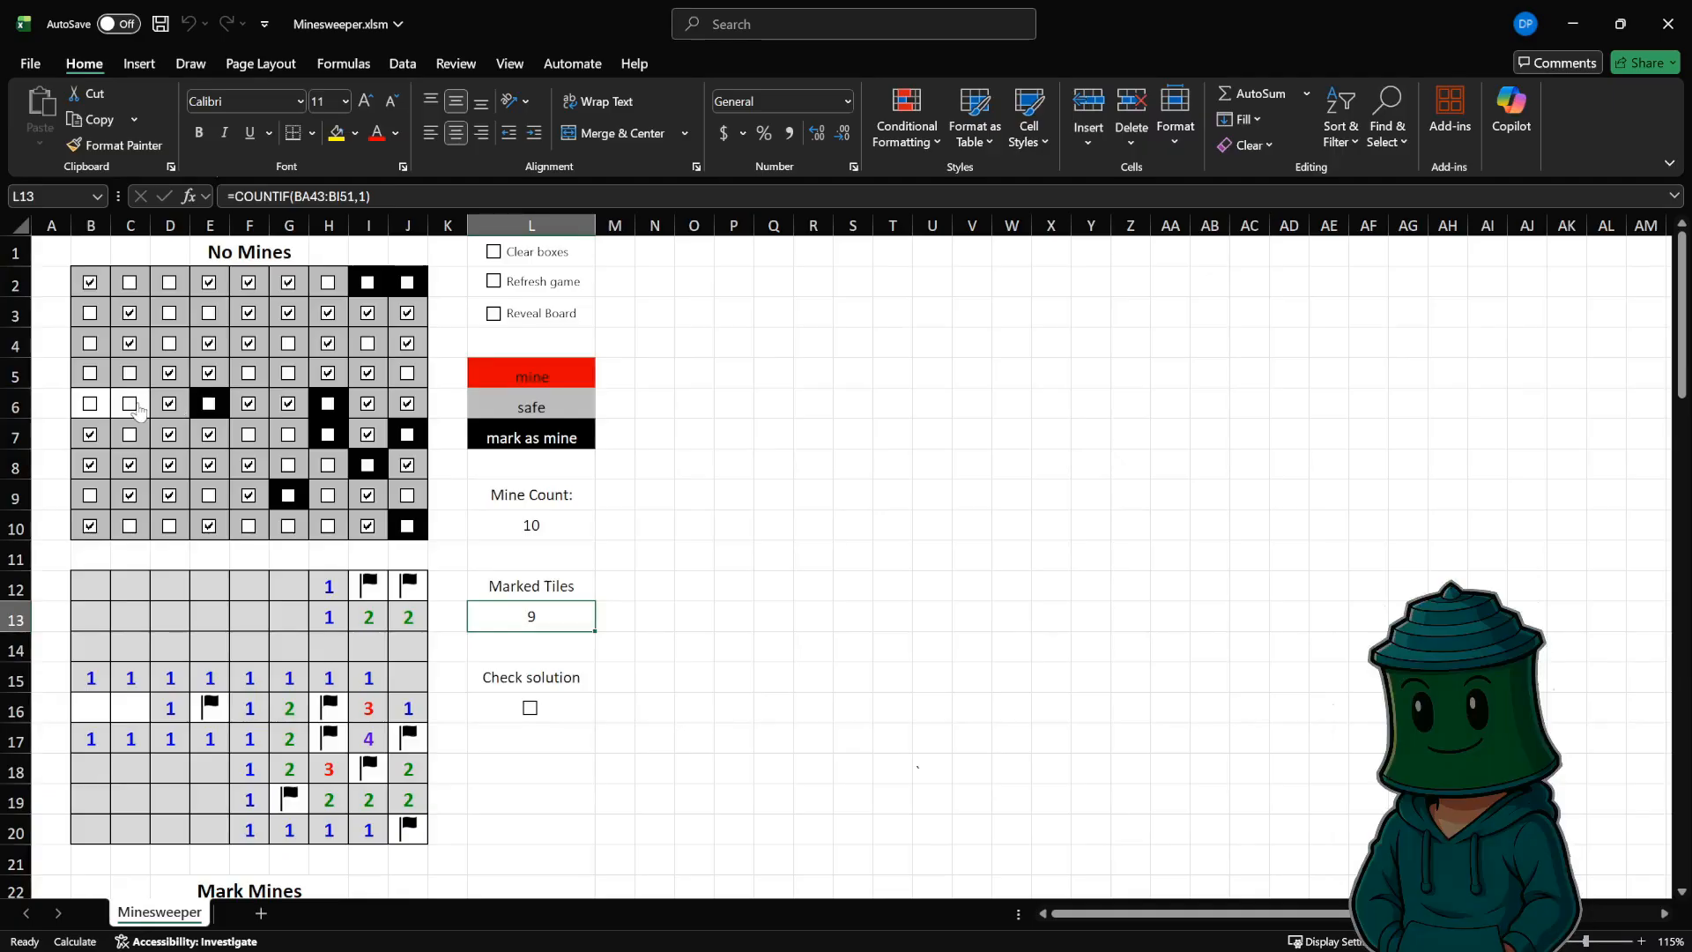
pyautogui.click(133, 403)
# - Flag B27 as a mine in the Mark Mines grid and run the solution check for the finished board
pyautogui.scroll(-3, 163, 441)
pyautogui.scroll(-2, 167, 474)
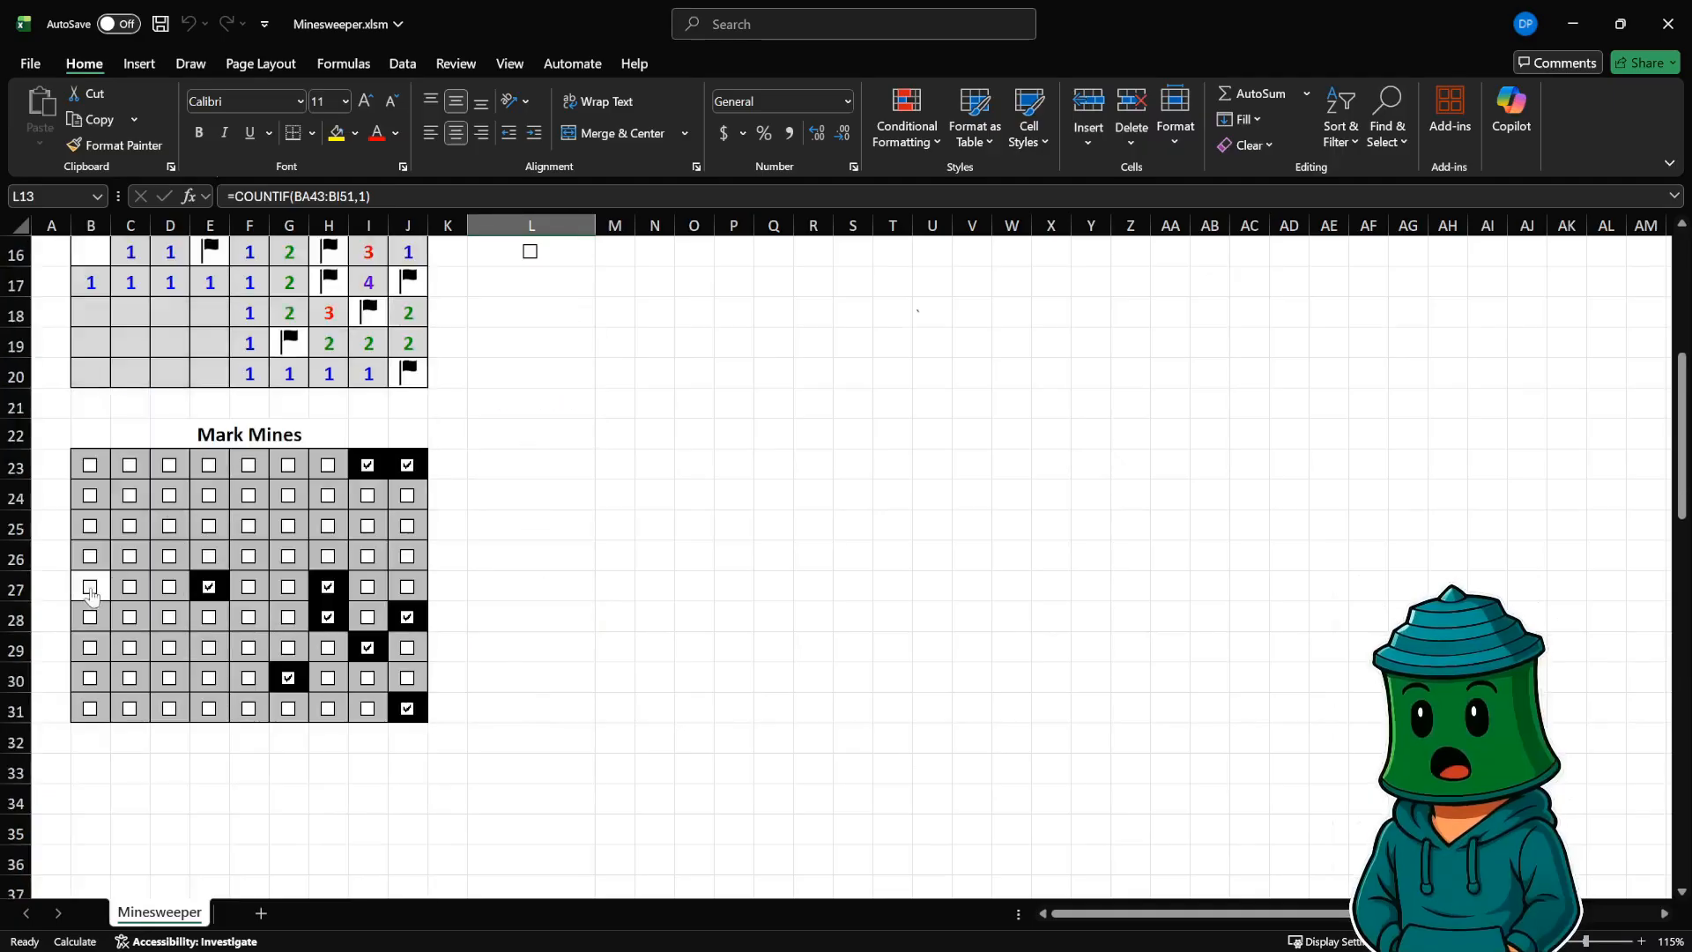
pyautogui.click(89, 586)
pyautogui.scroll(5, 537, 569)
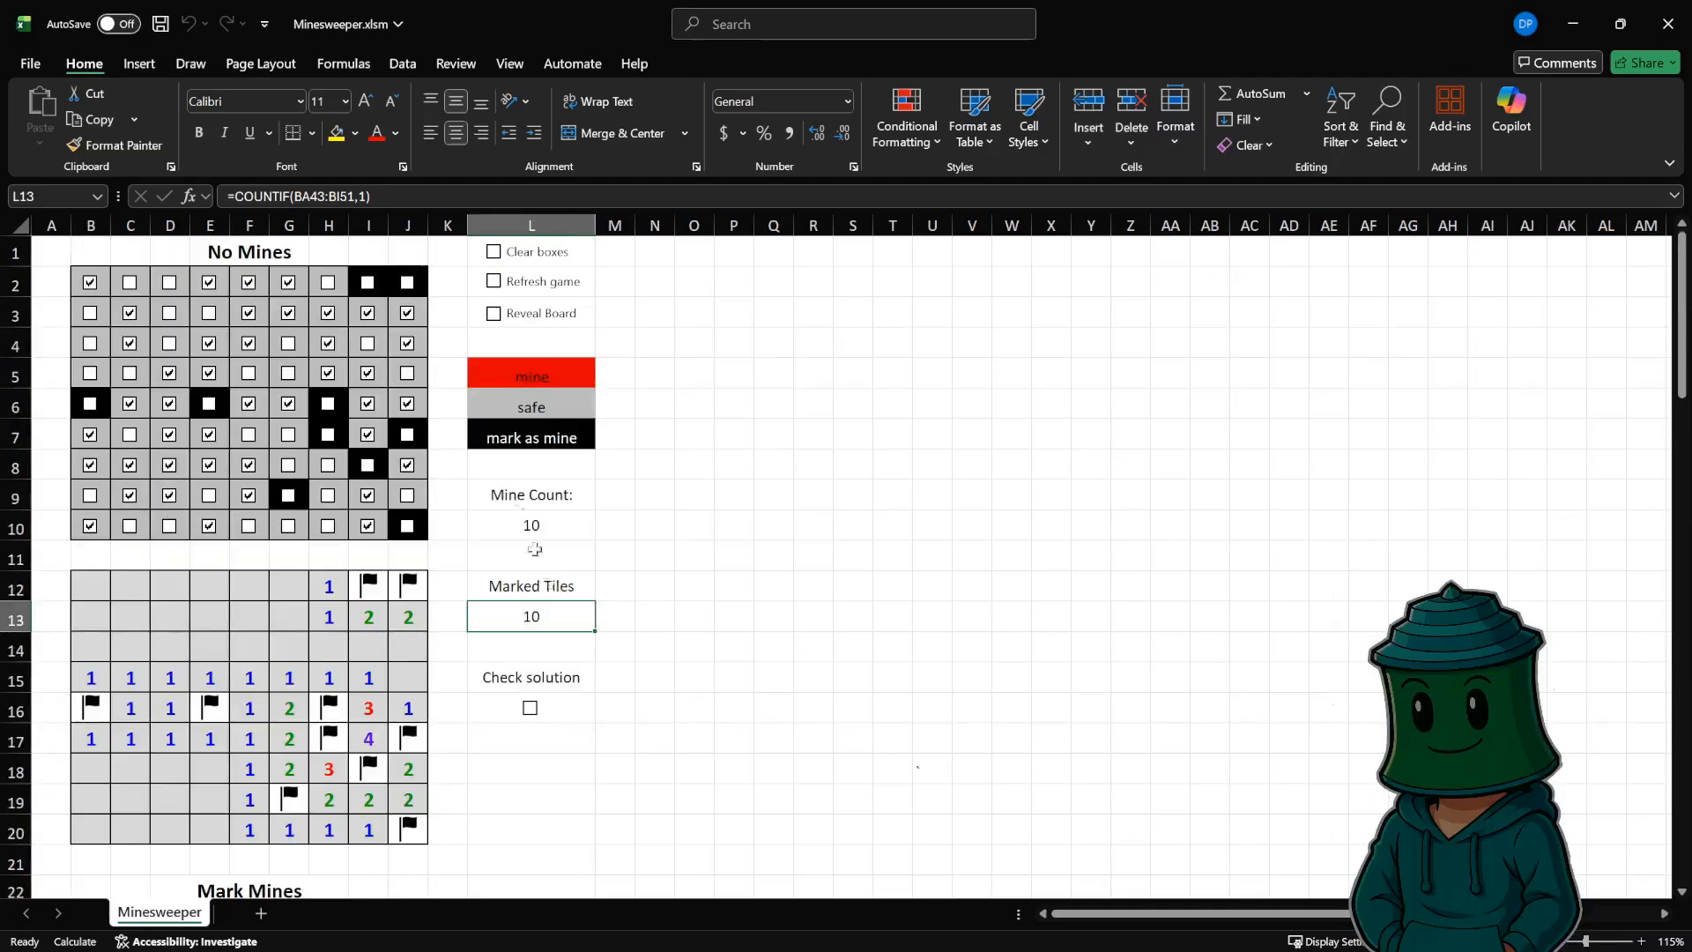
pyautogui.click(536, 532)
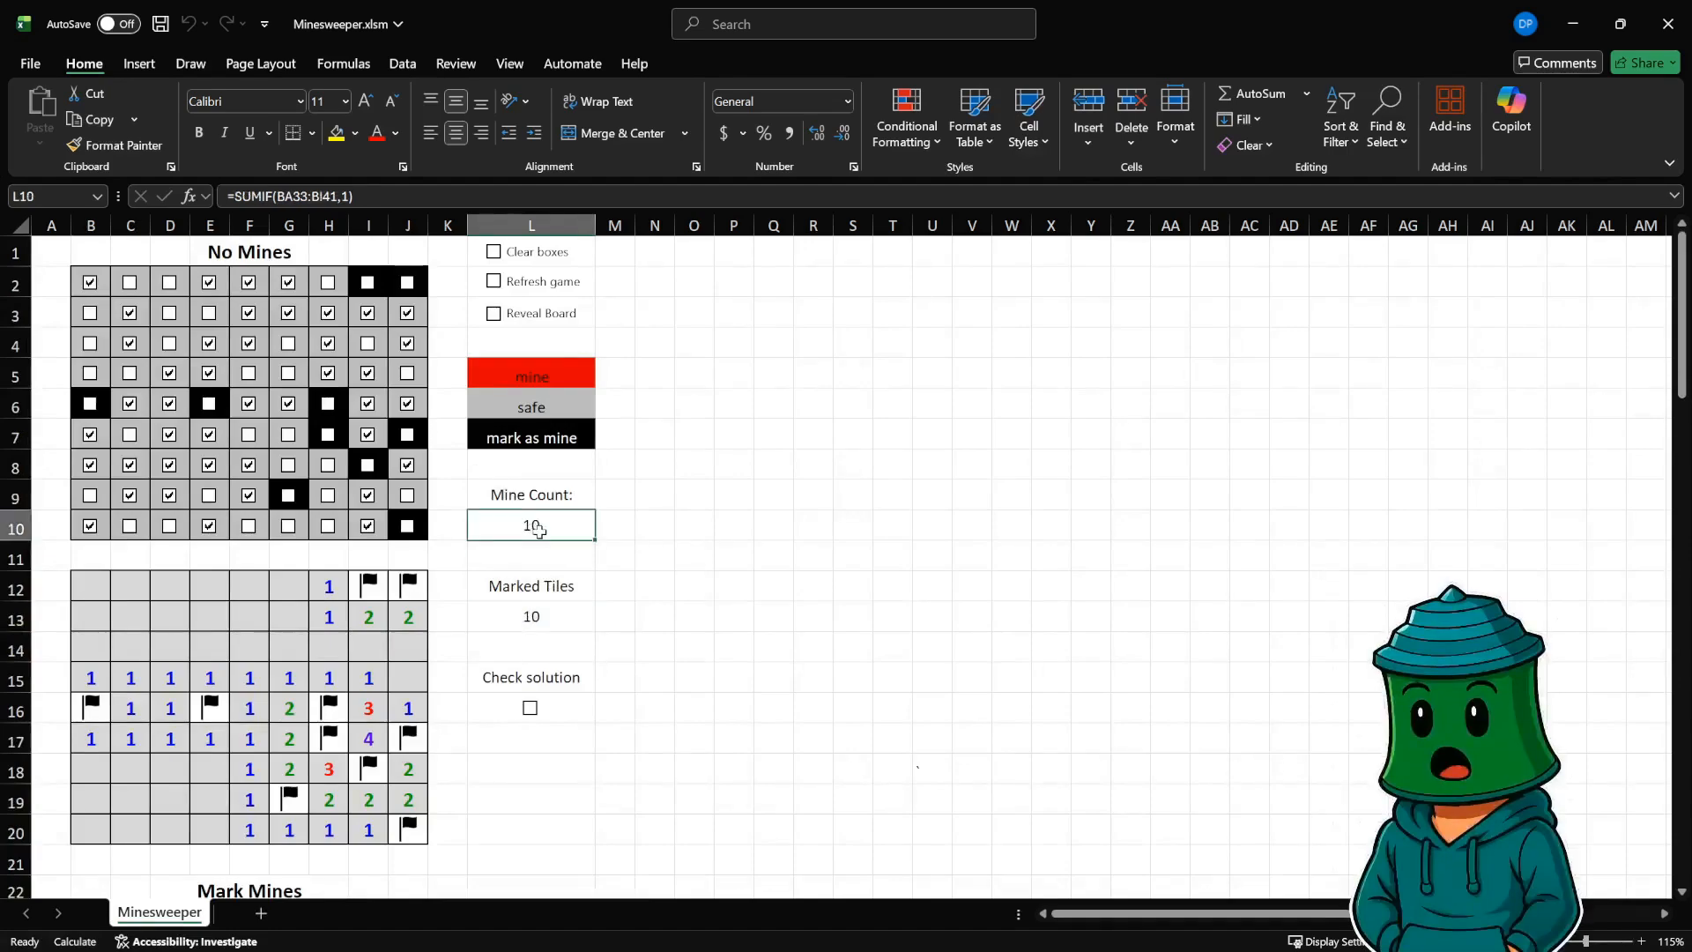
pyautogui.click(530, 708)
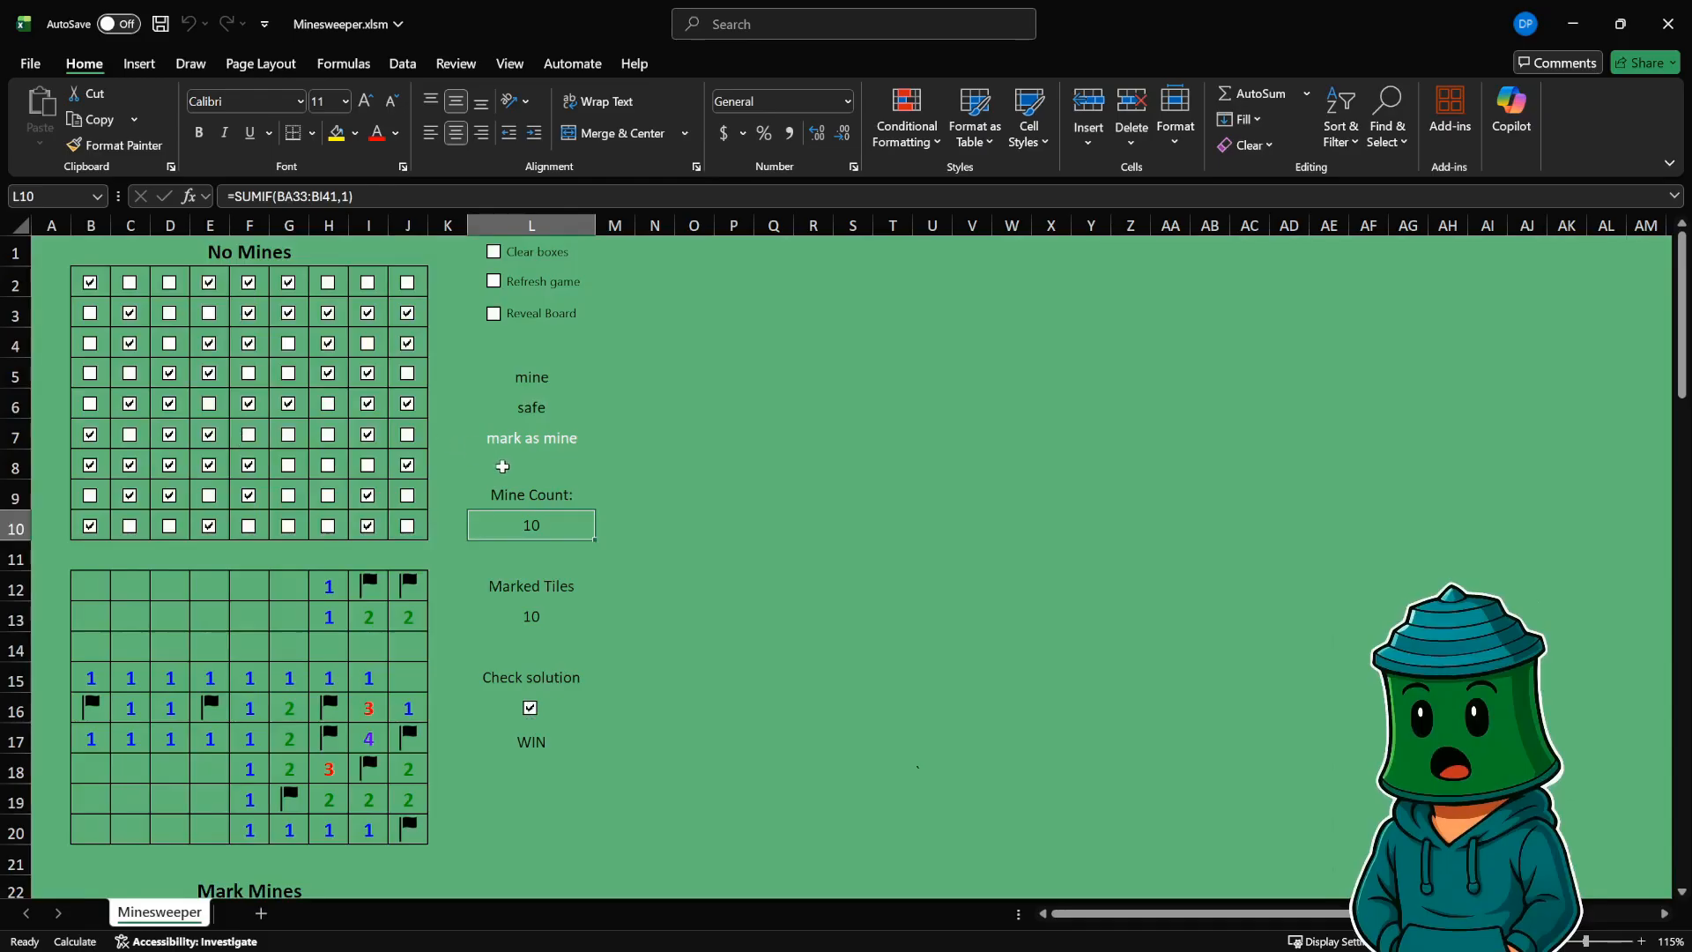
# - Refresh the game several times to generate new Minesweeper boards
pyautogui.click(494, 282)
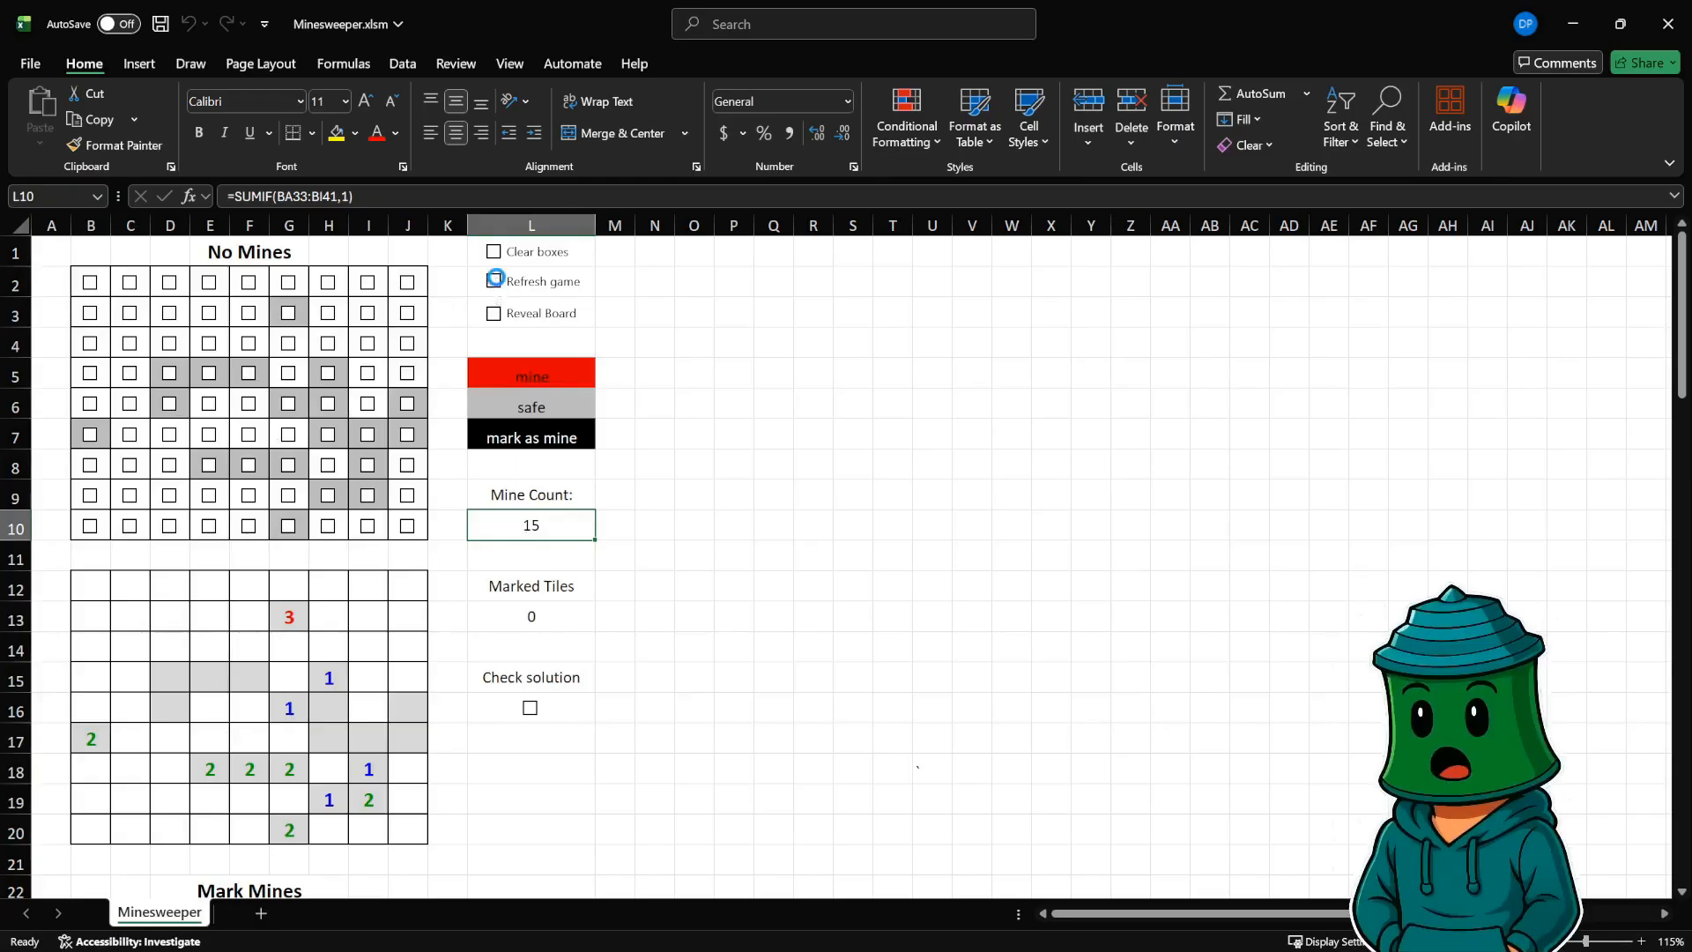
pyautogui.click(495, 282)
pyautogui.click(494, 281)
pyautogui.click(494, 281)
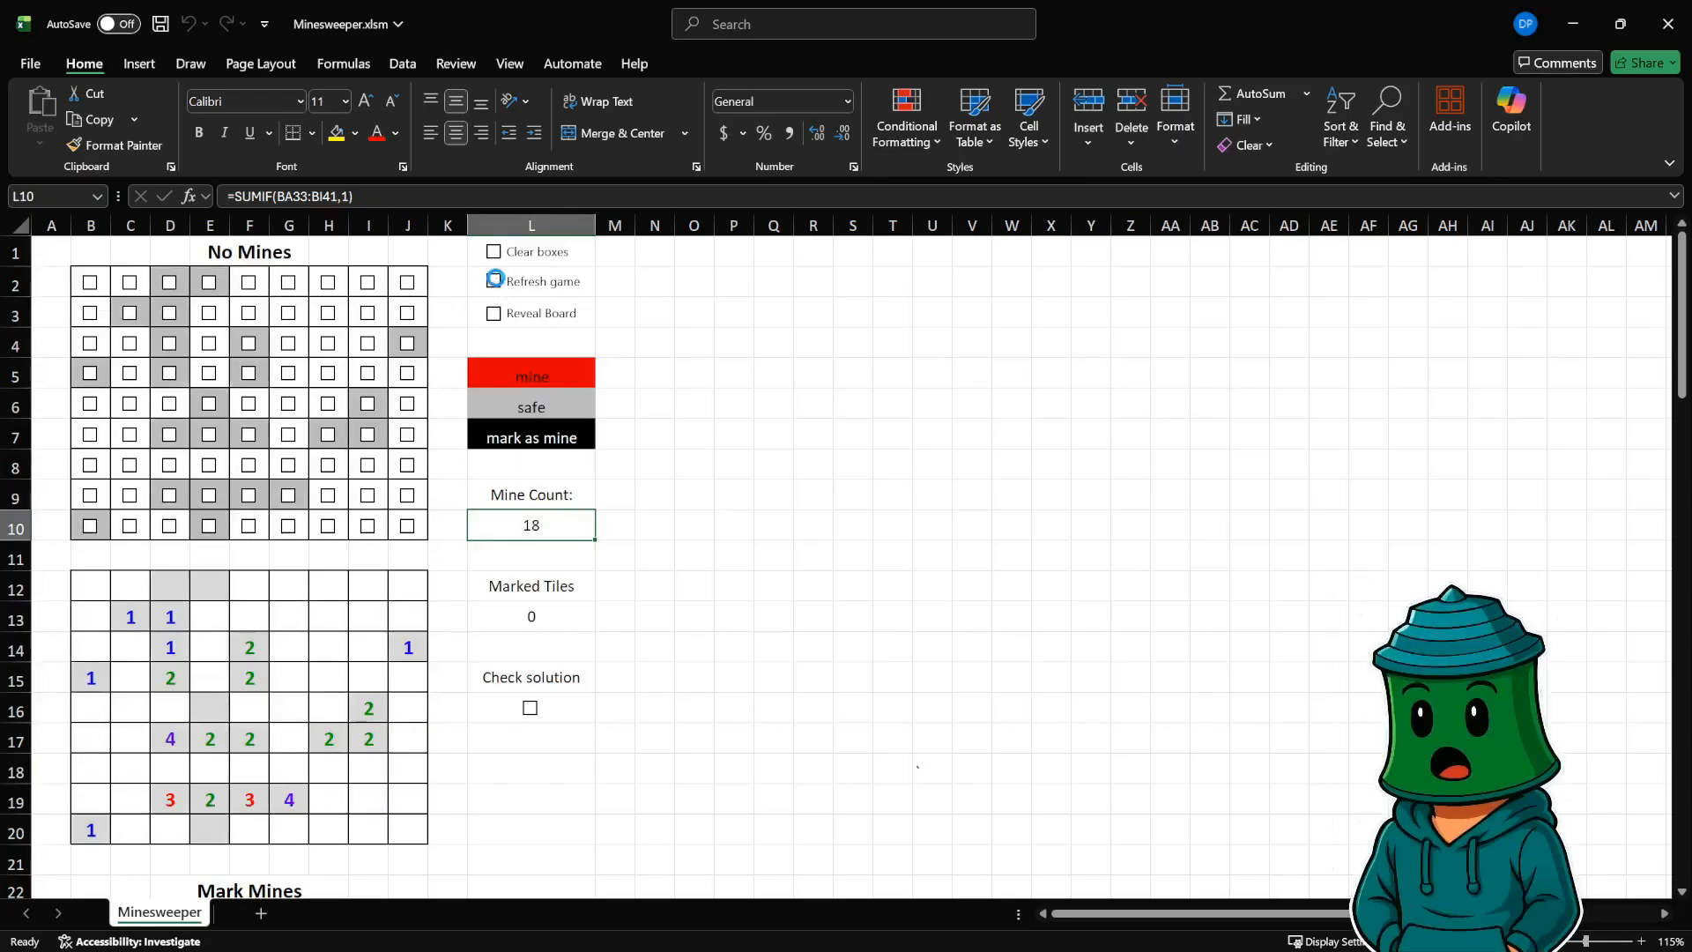
pyautogui.click(493, 280)
pyautogui.click(492, 281)
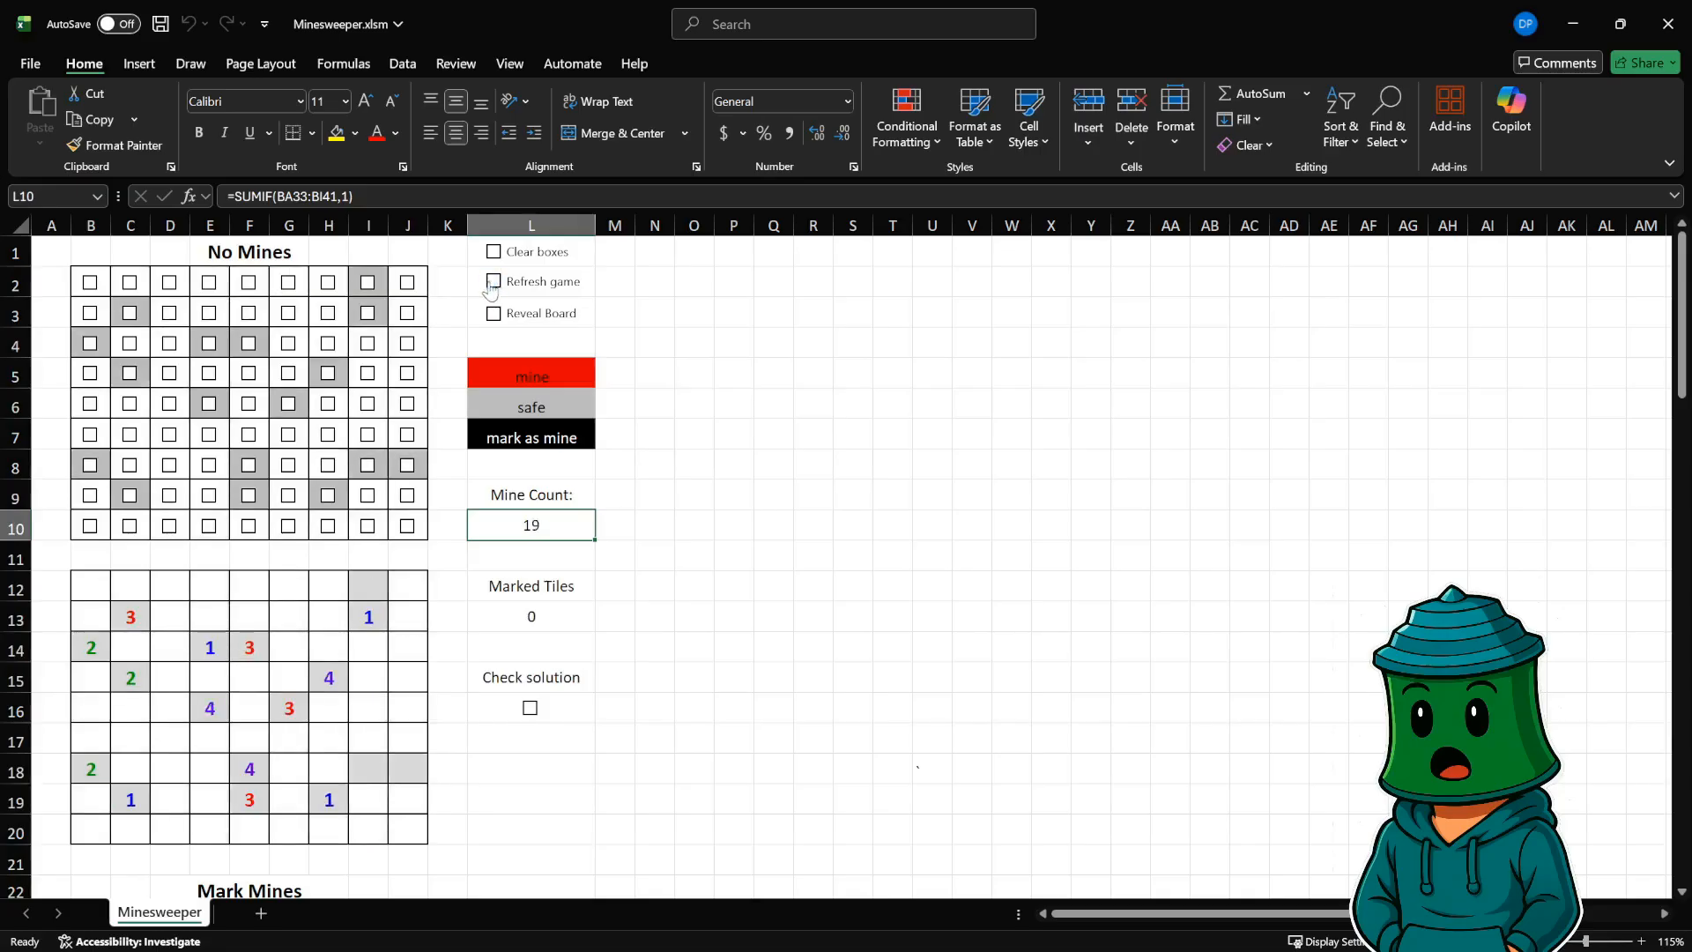
pyautogui.click(492, 281)
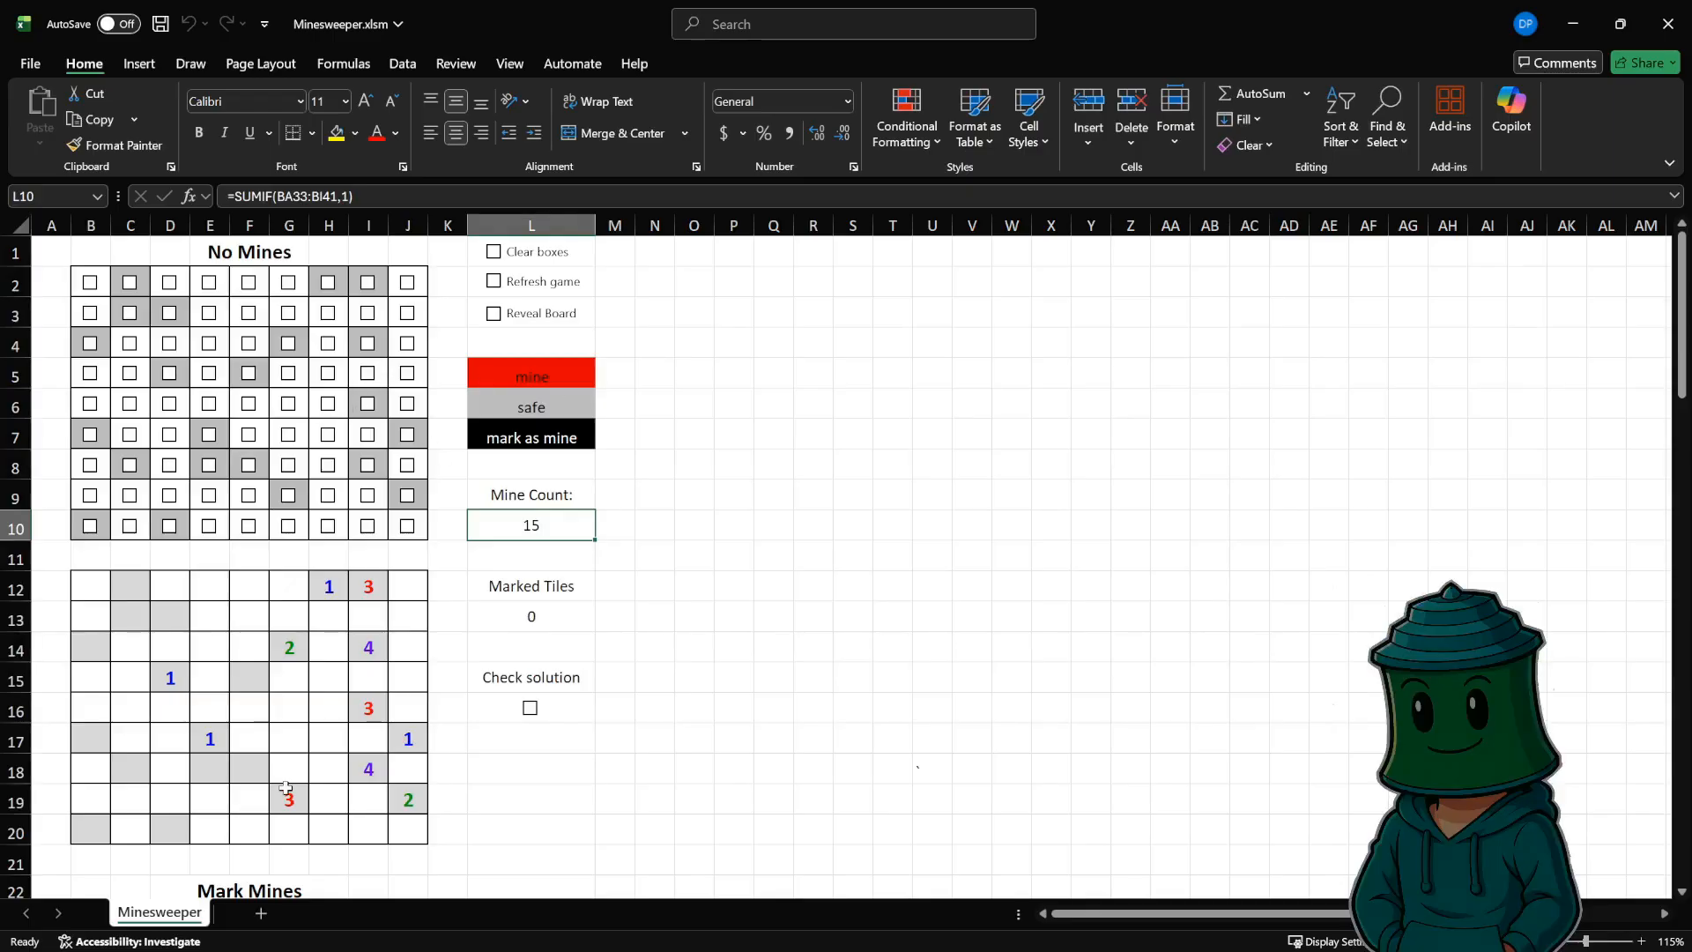
# - Examine the formula of tile B12 and the mine legend cell L5 it refers to
pyautogui.click(96, 591)
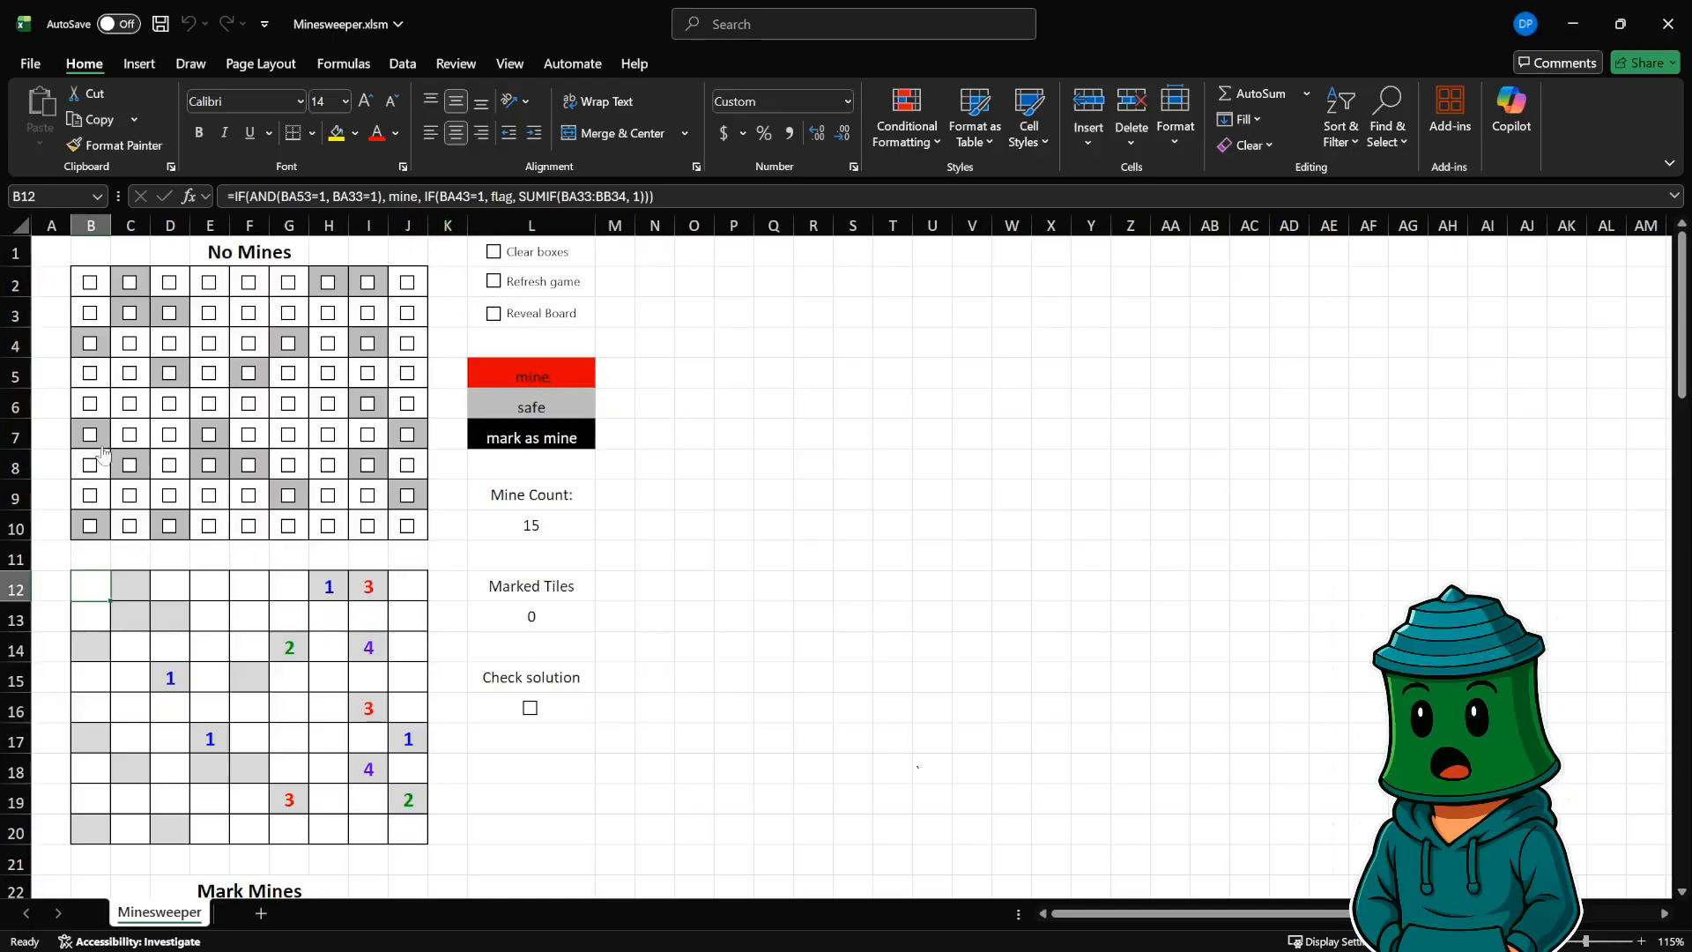
pyautogui.click(517, 371)
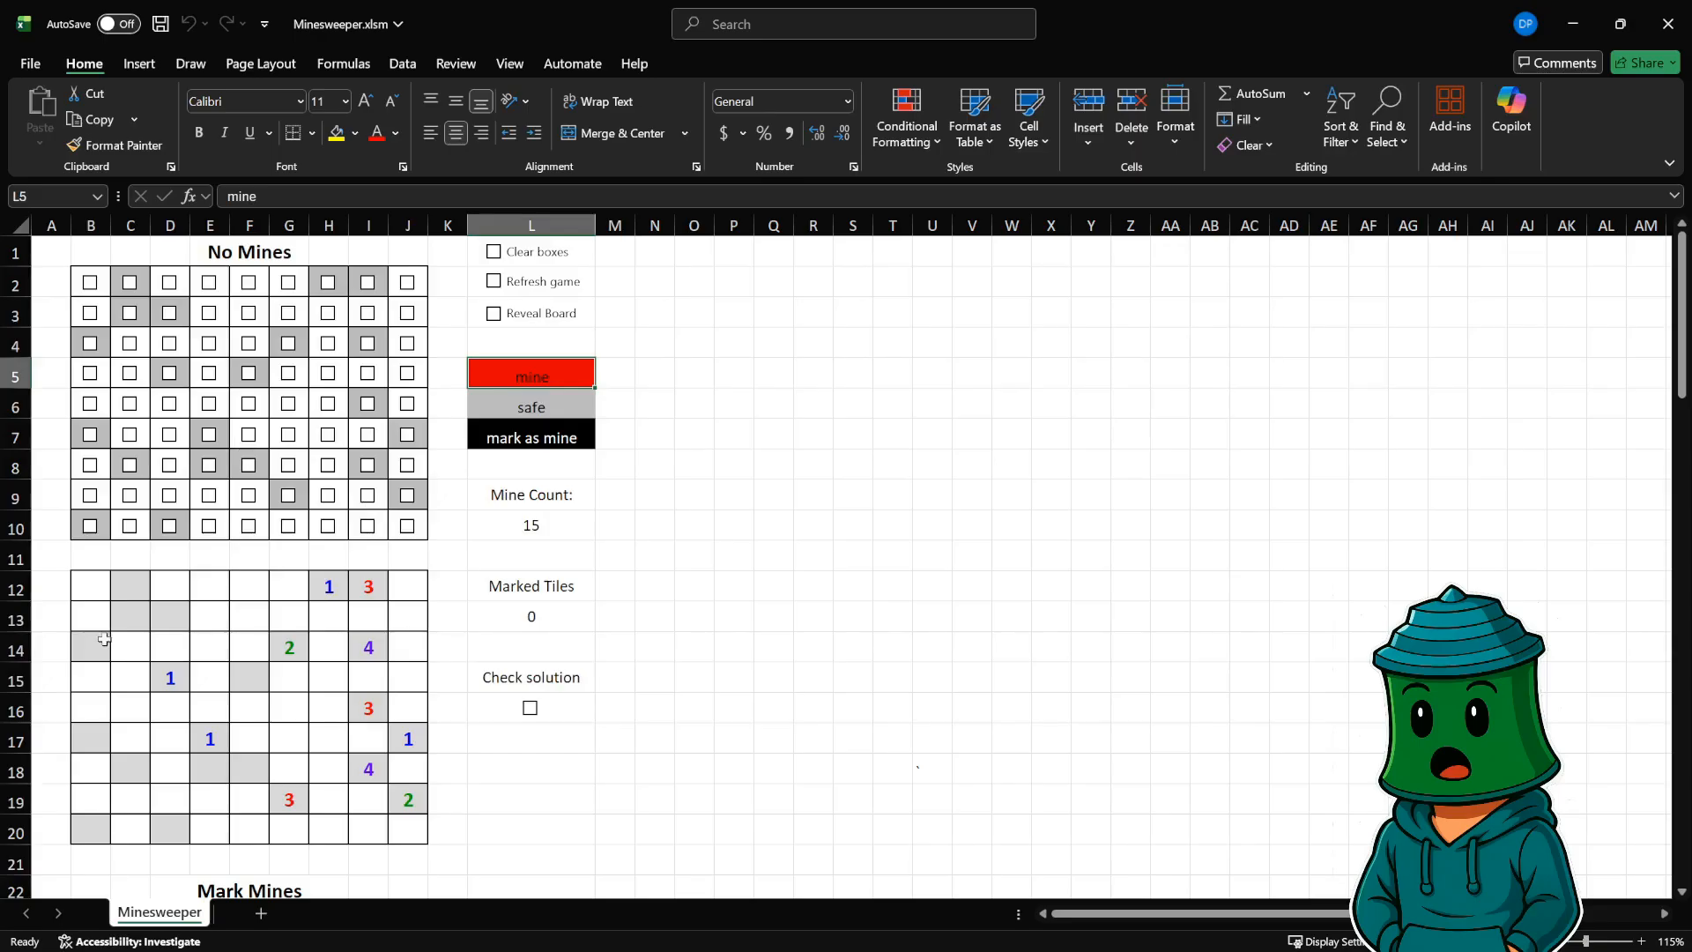
pyautogui.click(91, 591)
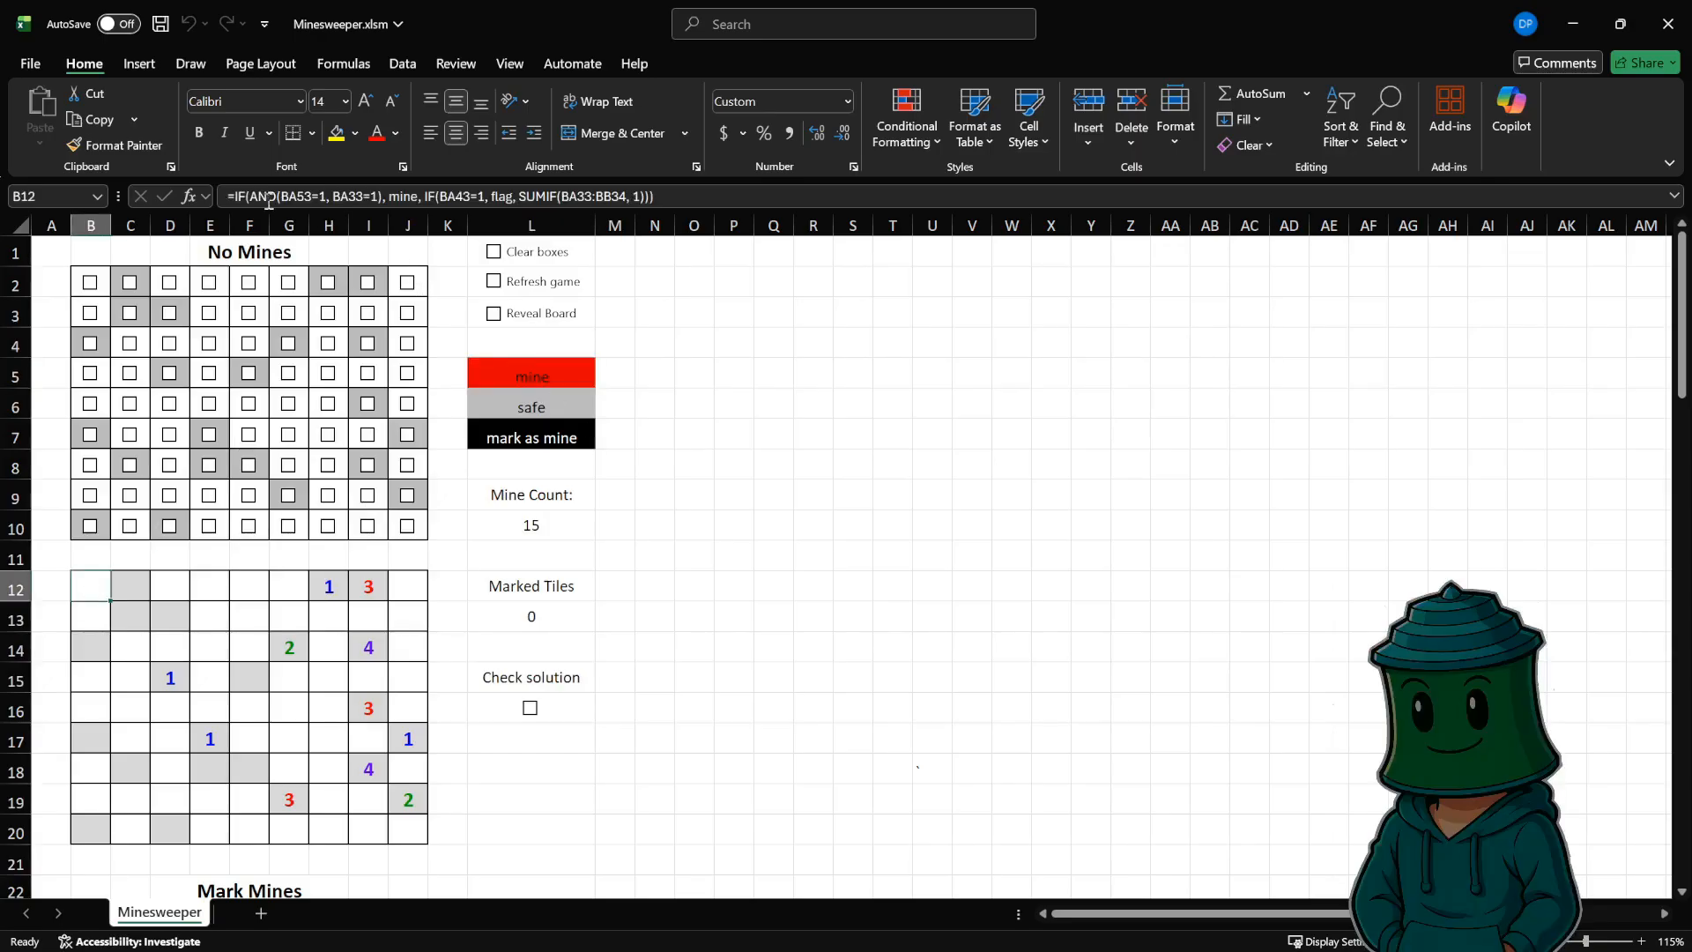
pyautogui.click(231, 197)
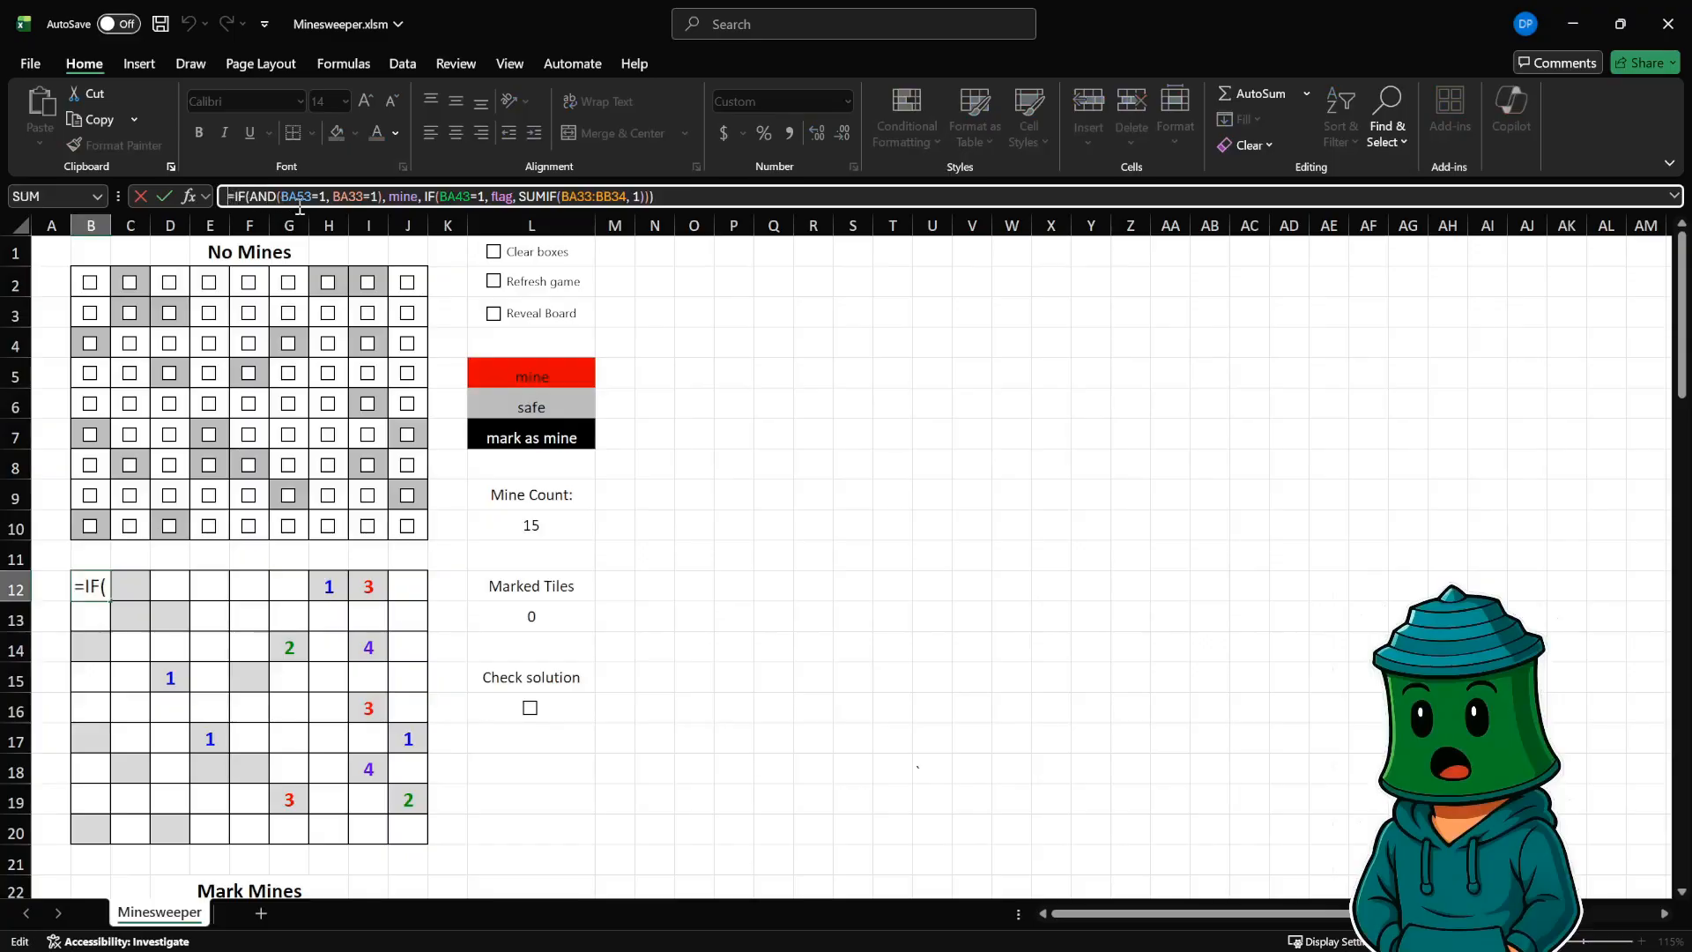
pyautogui.click(656, 200)
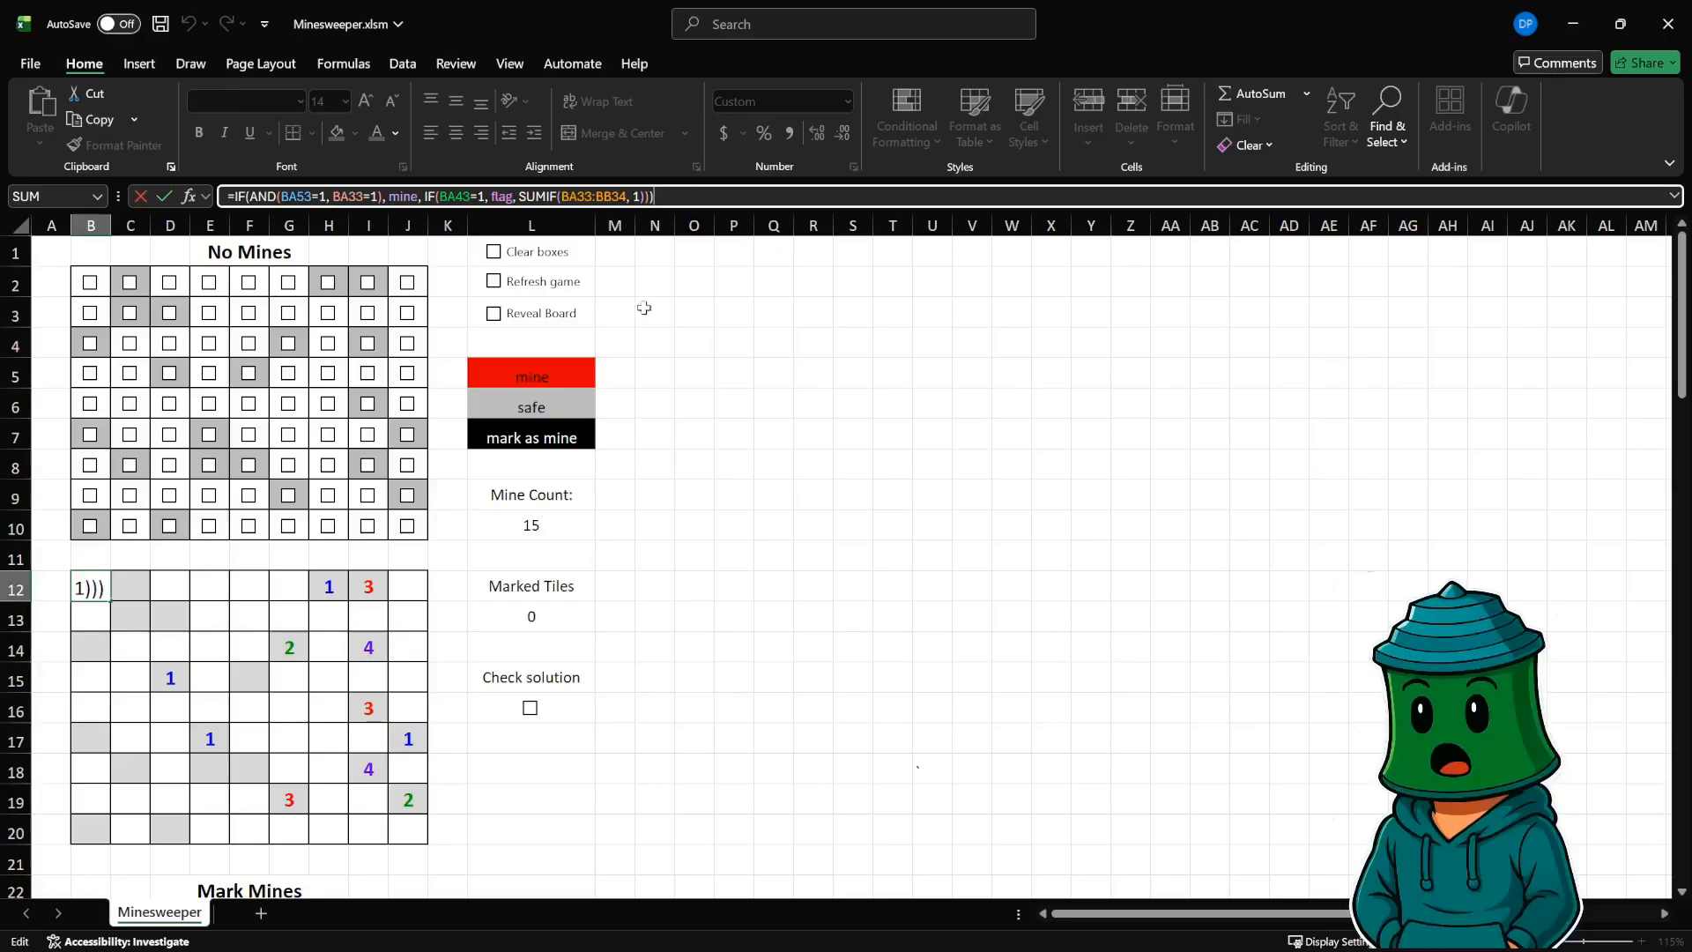
pyautogui.click(614, 469)
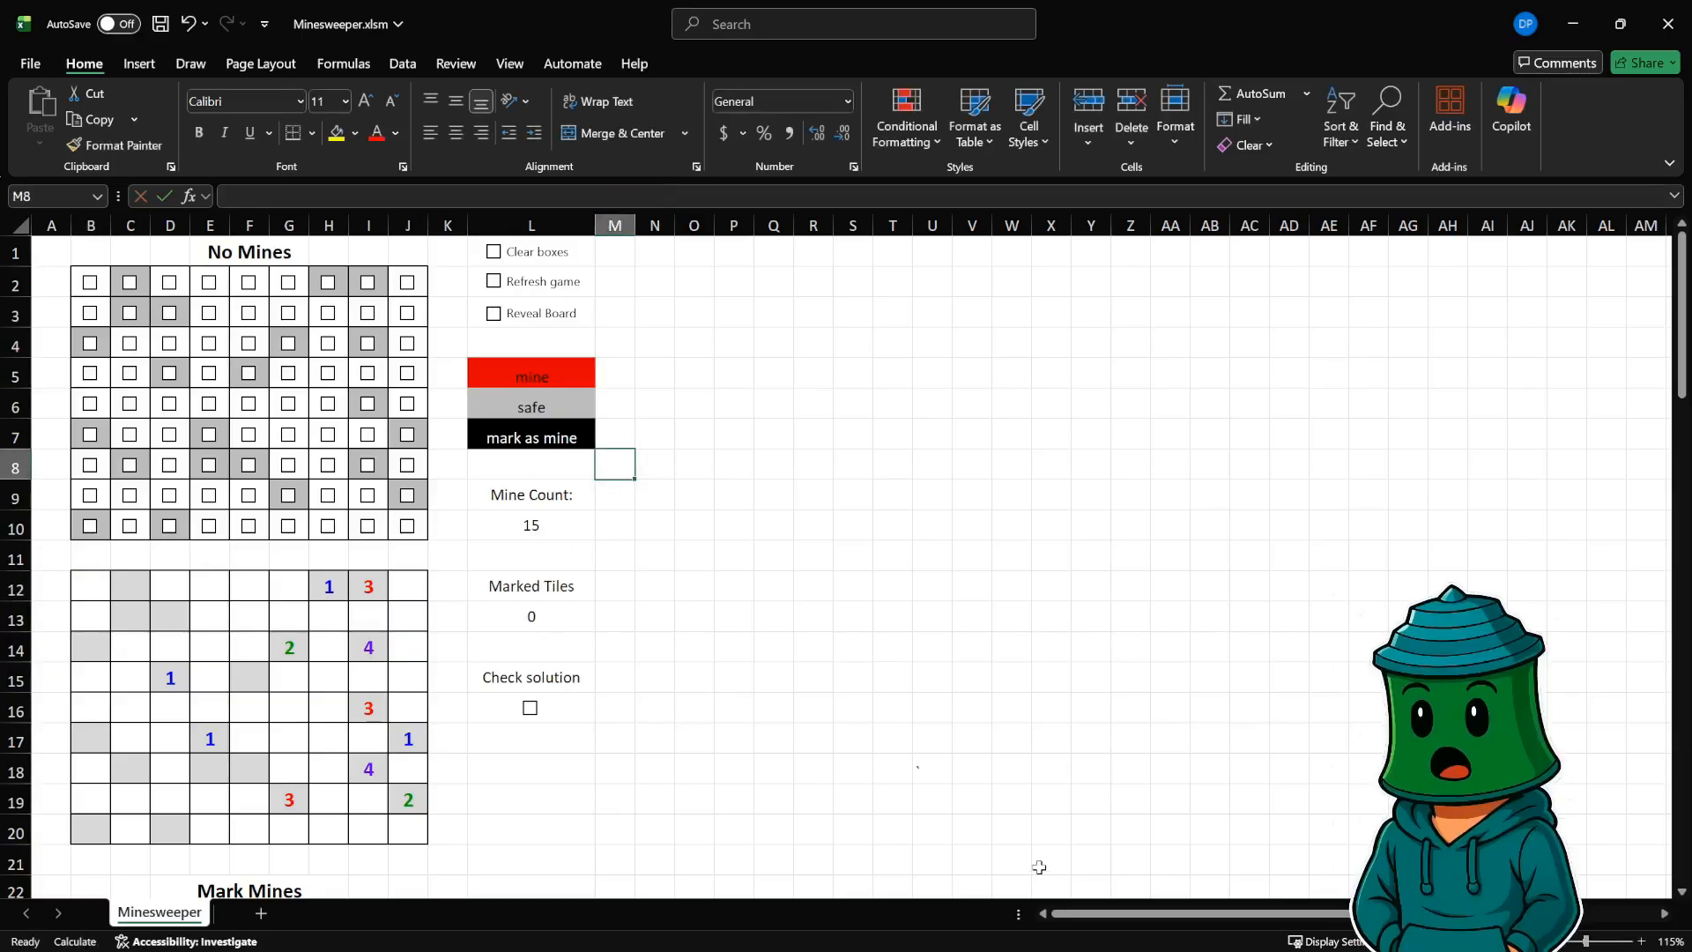
# - Examine the helper table for the no-mine checkboxes, including its label and cell BA2
pyautogui.moveTo(1063, 918); pyautogui.dragTo(1368, 935)
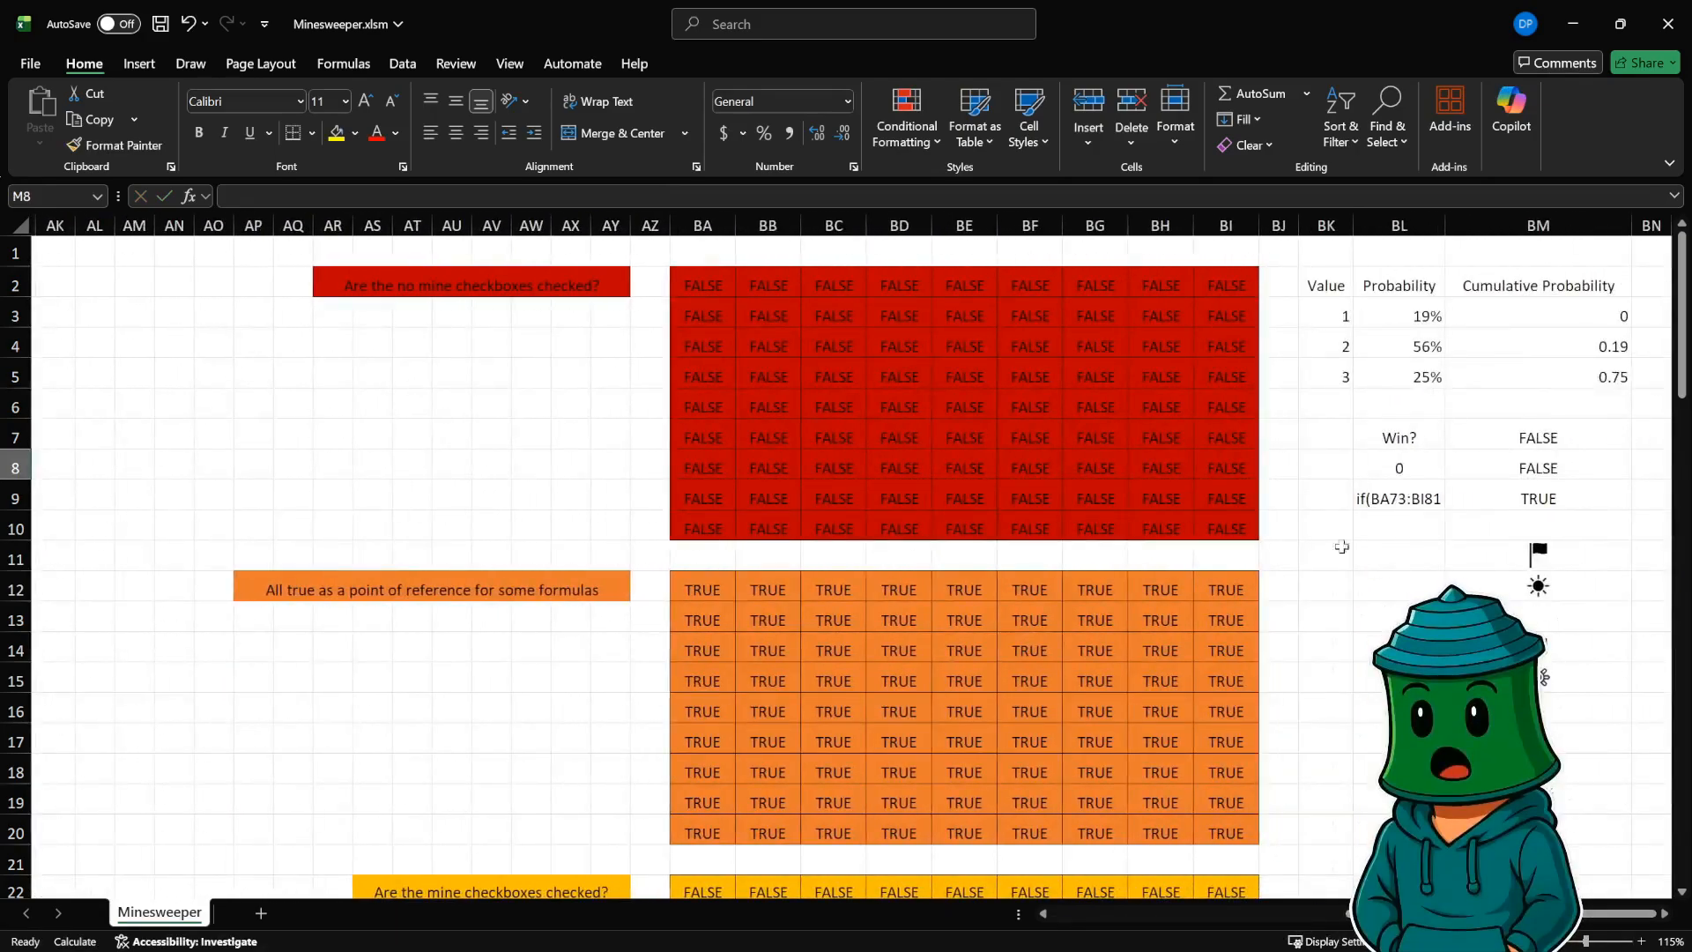
pyautogui.click(396, 283)
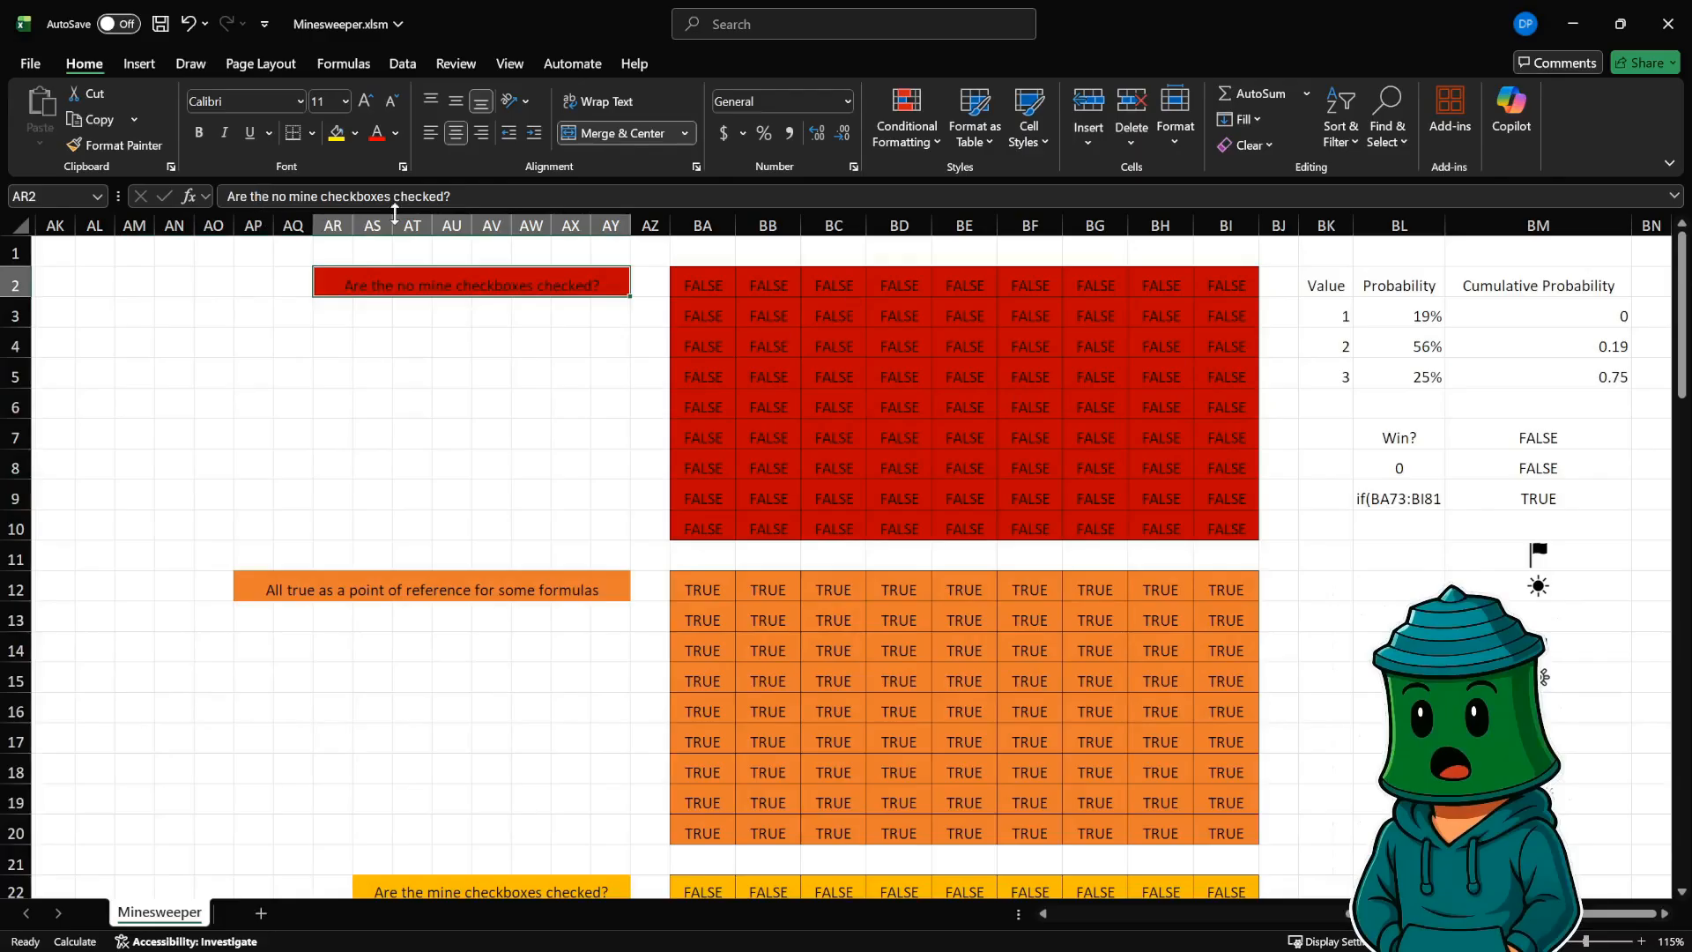
pyautogui.click(710, 285)
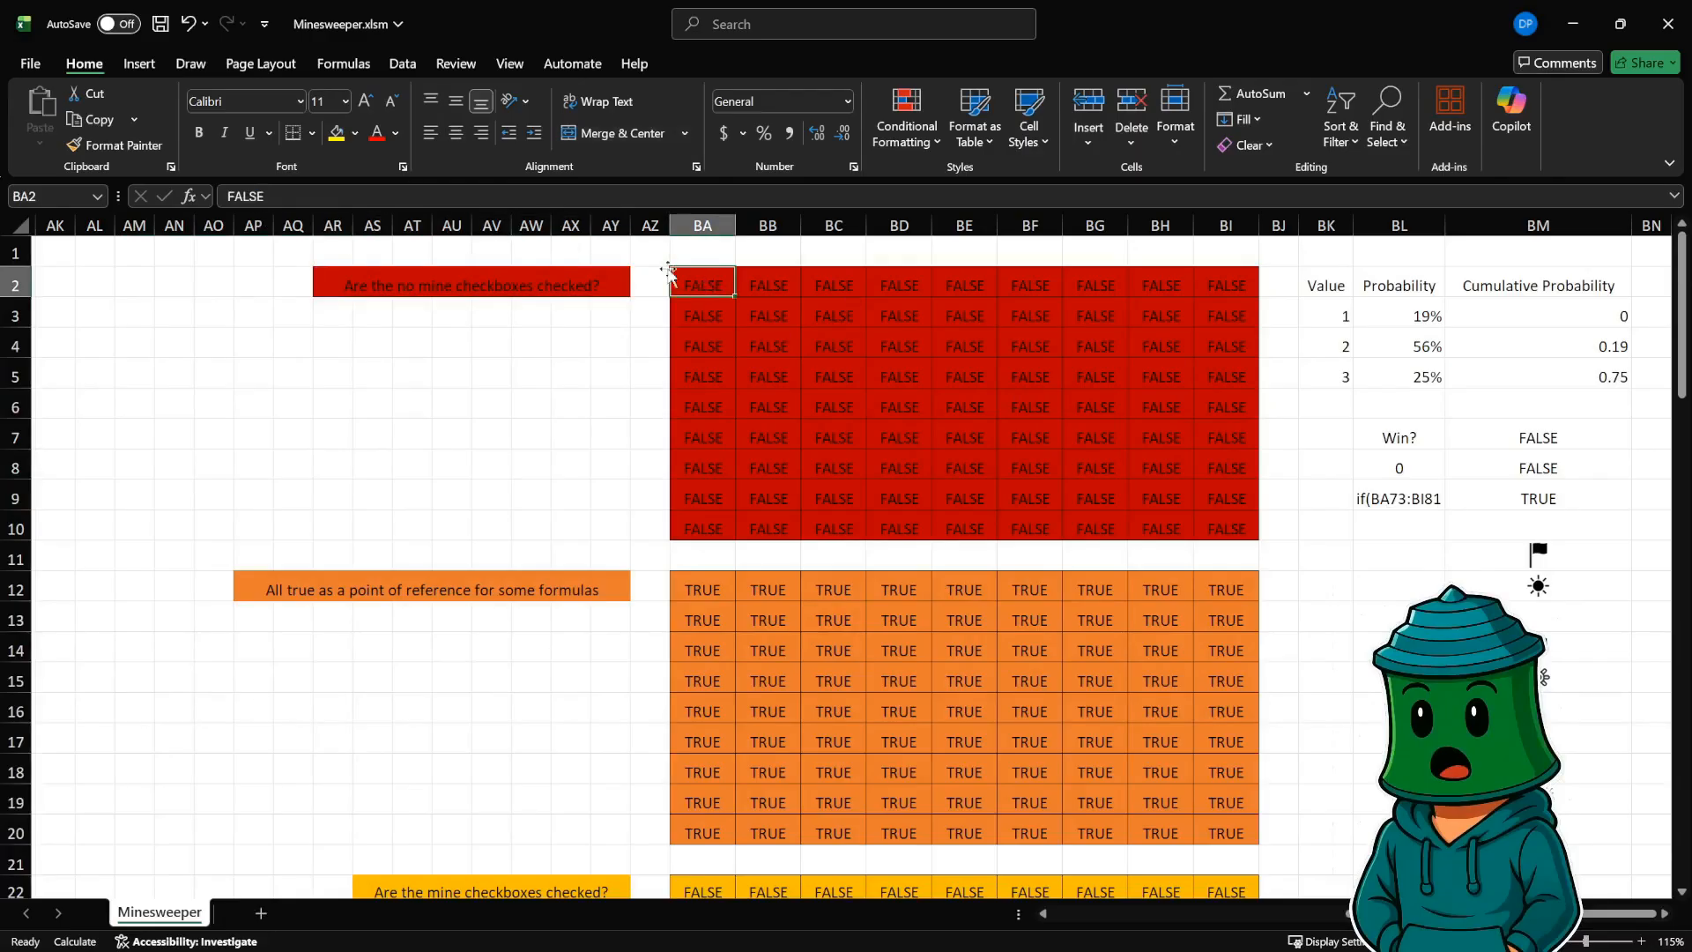
pyautogui.click(492, 275)
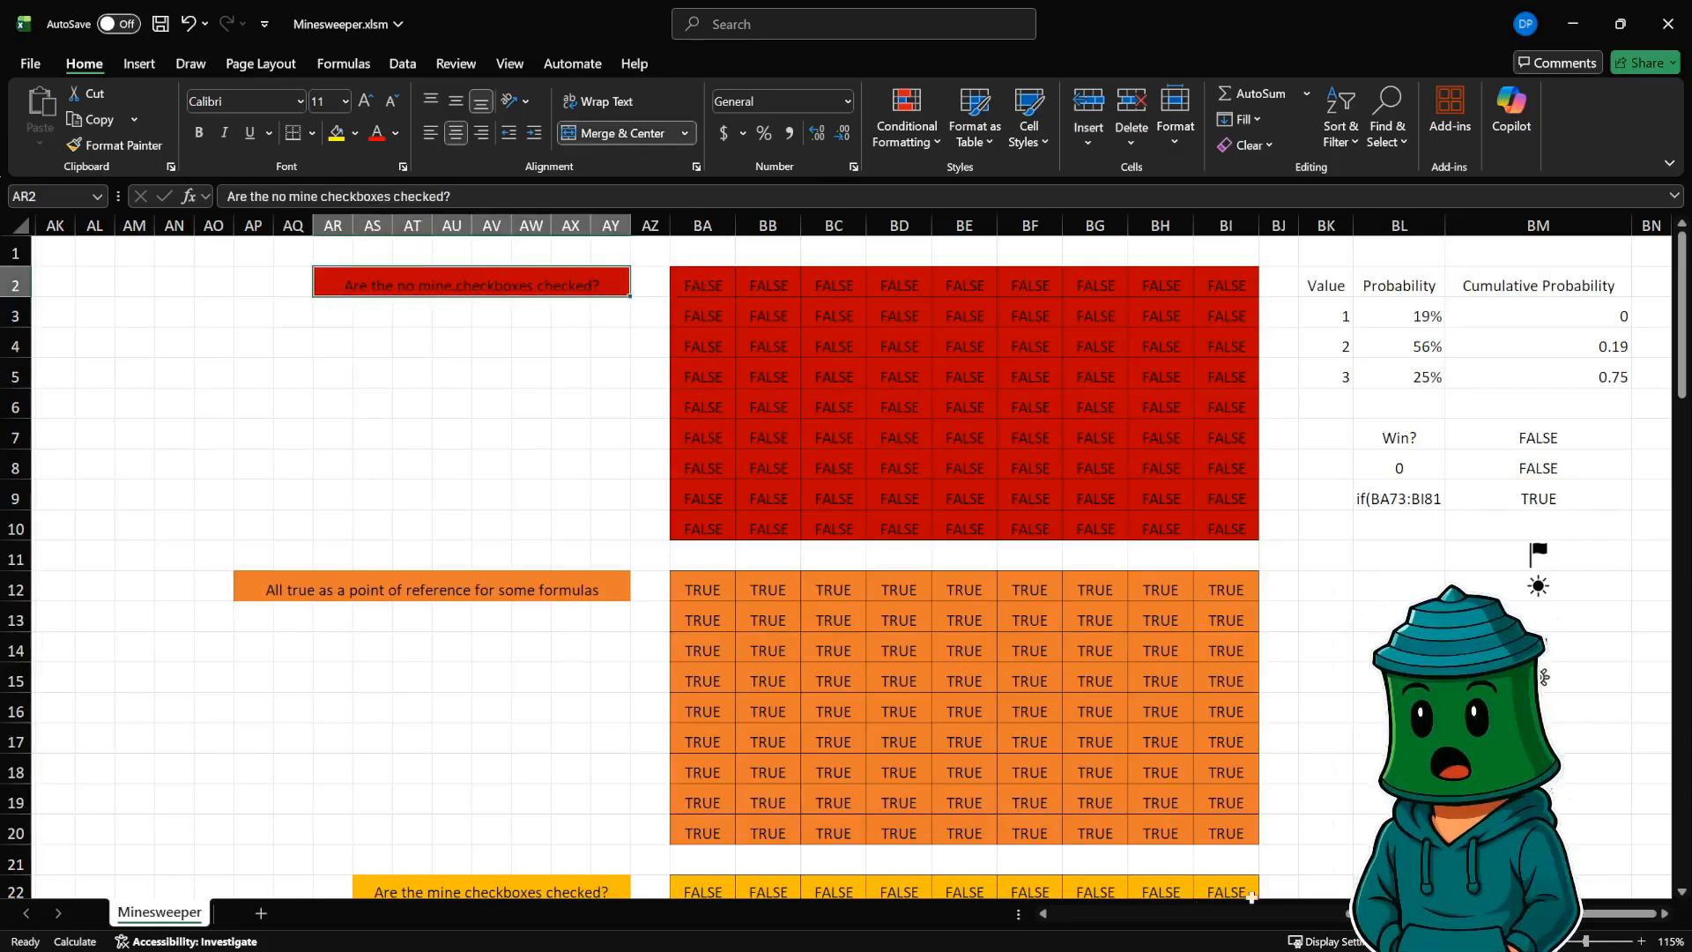
# - Inspect the linked cell of the B23 checkbox in the Mark Mines grid and flag that tile as a mine
pyautogui.moveTo(1411, 914); pyautogui.dragTo(737, 873)
pyautogui.scroll(-4, 476, 606)
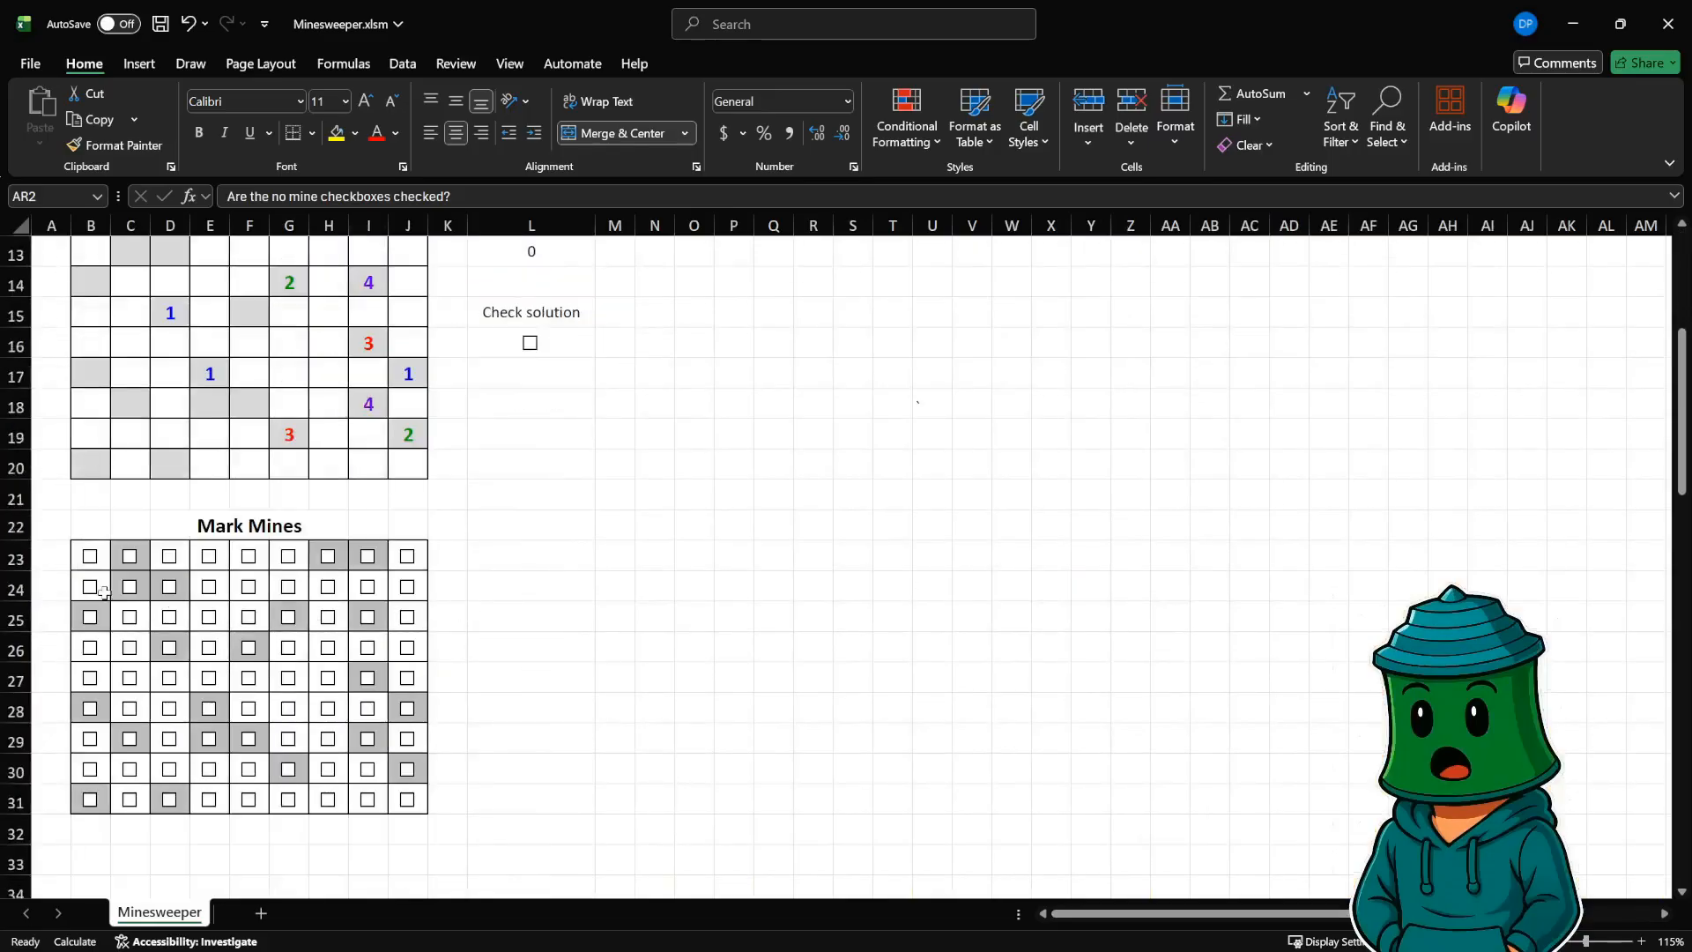
pyautogui.click(94, 564)
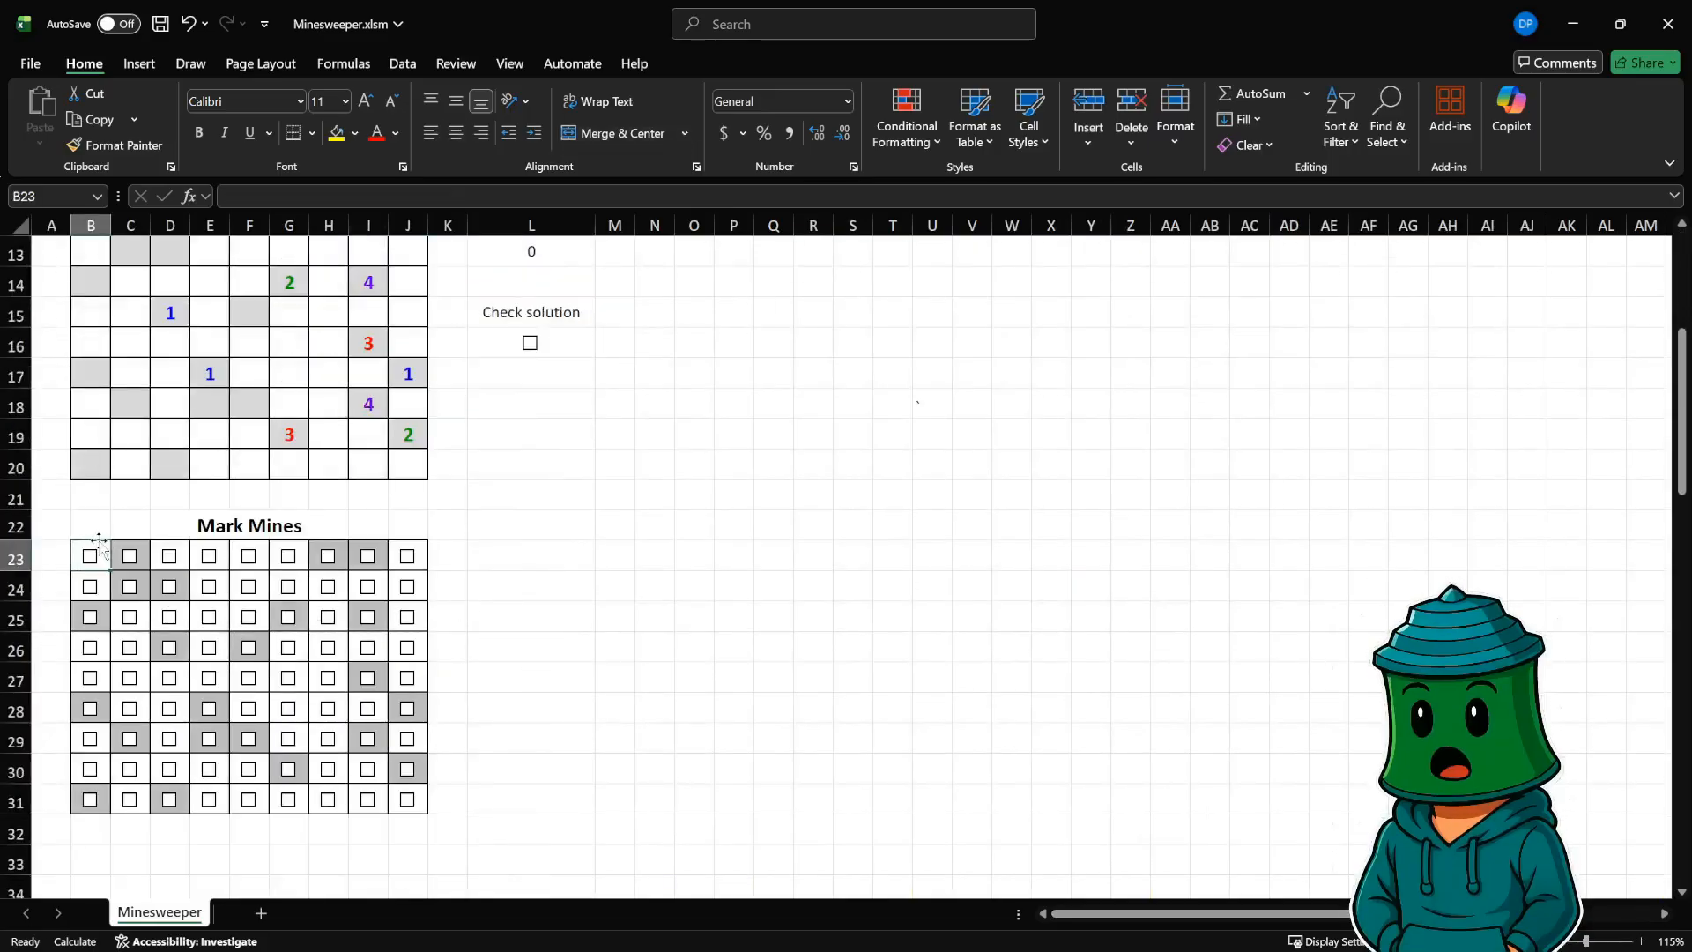
pyautogui.keyDown('ctrl'); pyautogui.click(90, 557); pyautogui.keyUp('ctrl')
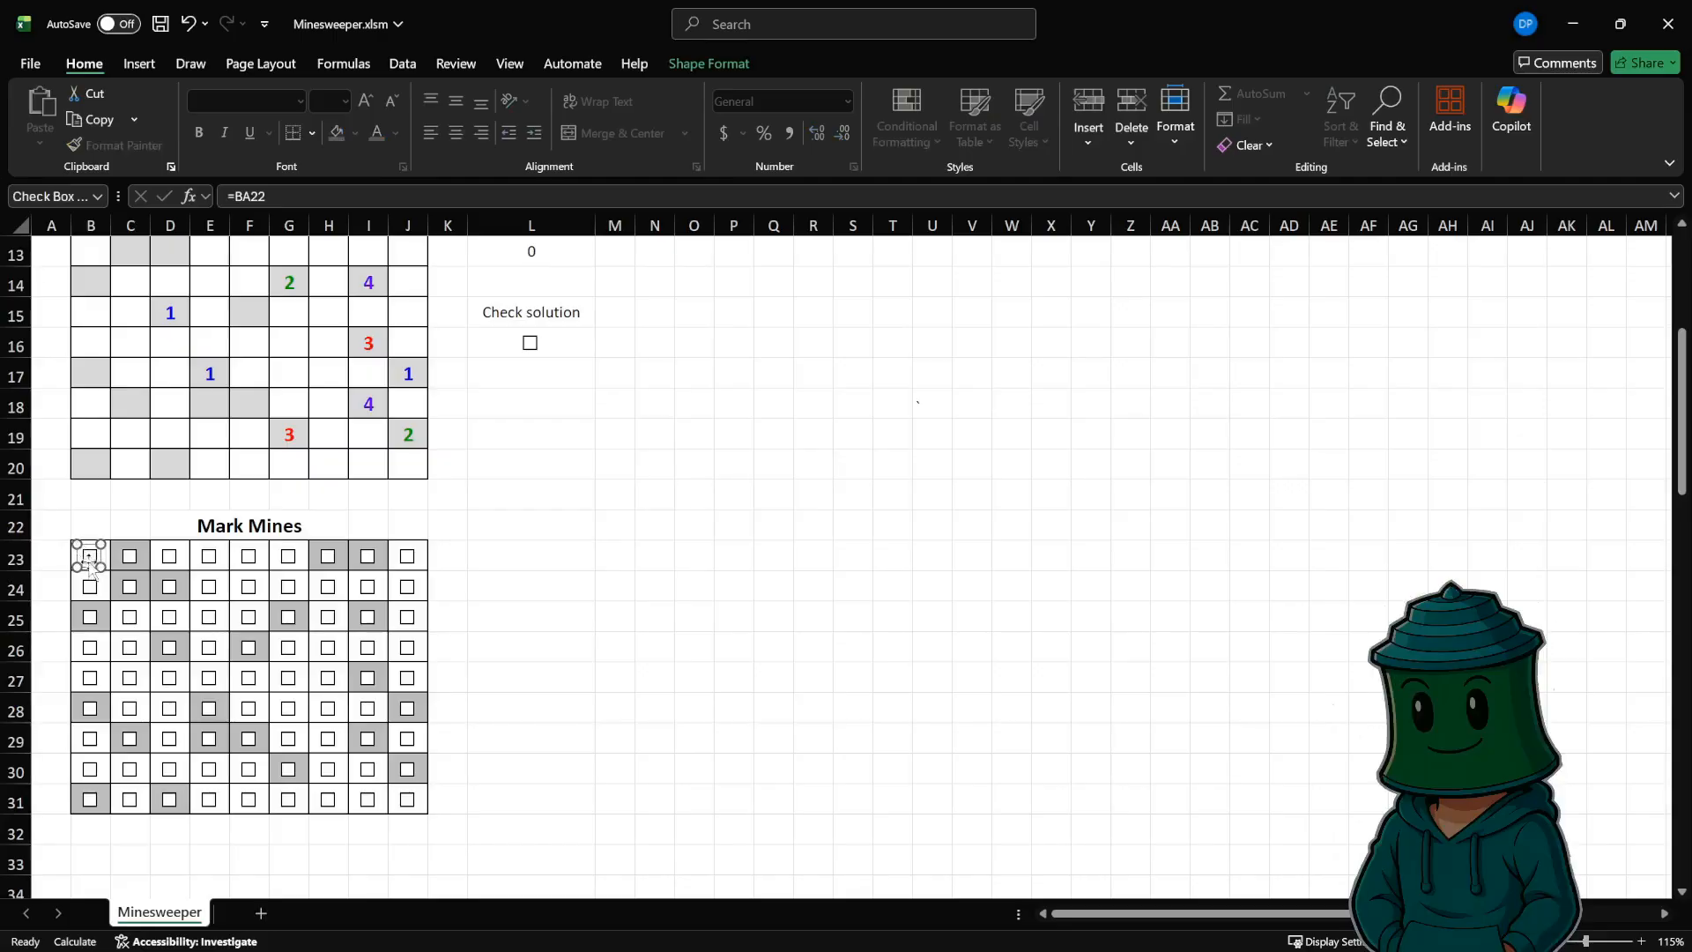
pyautogui.click(84, 527)
pyautogui.click(90, 555)
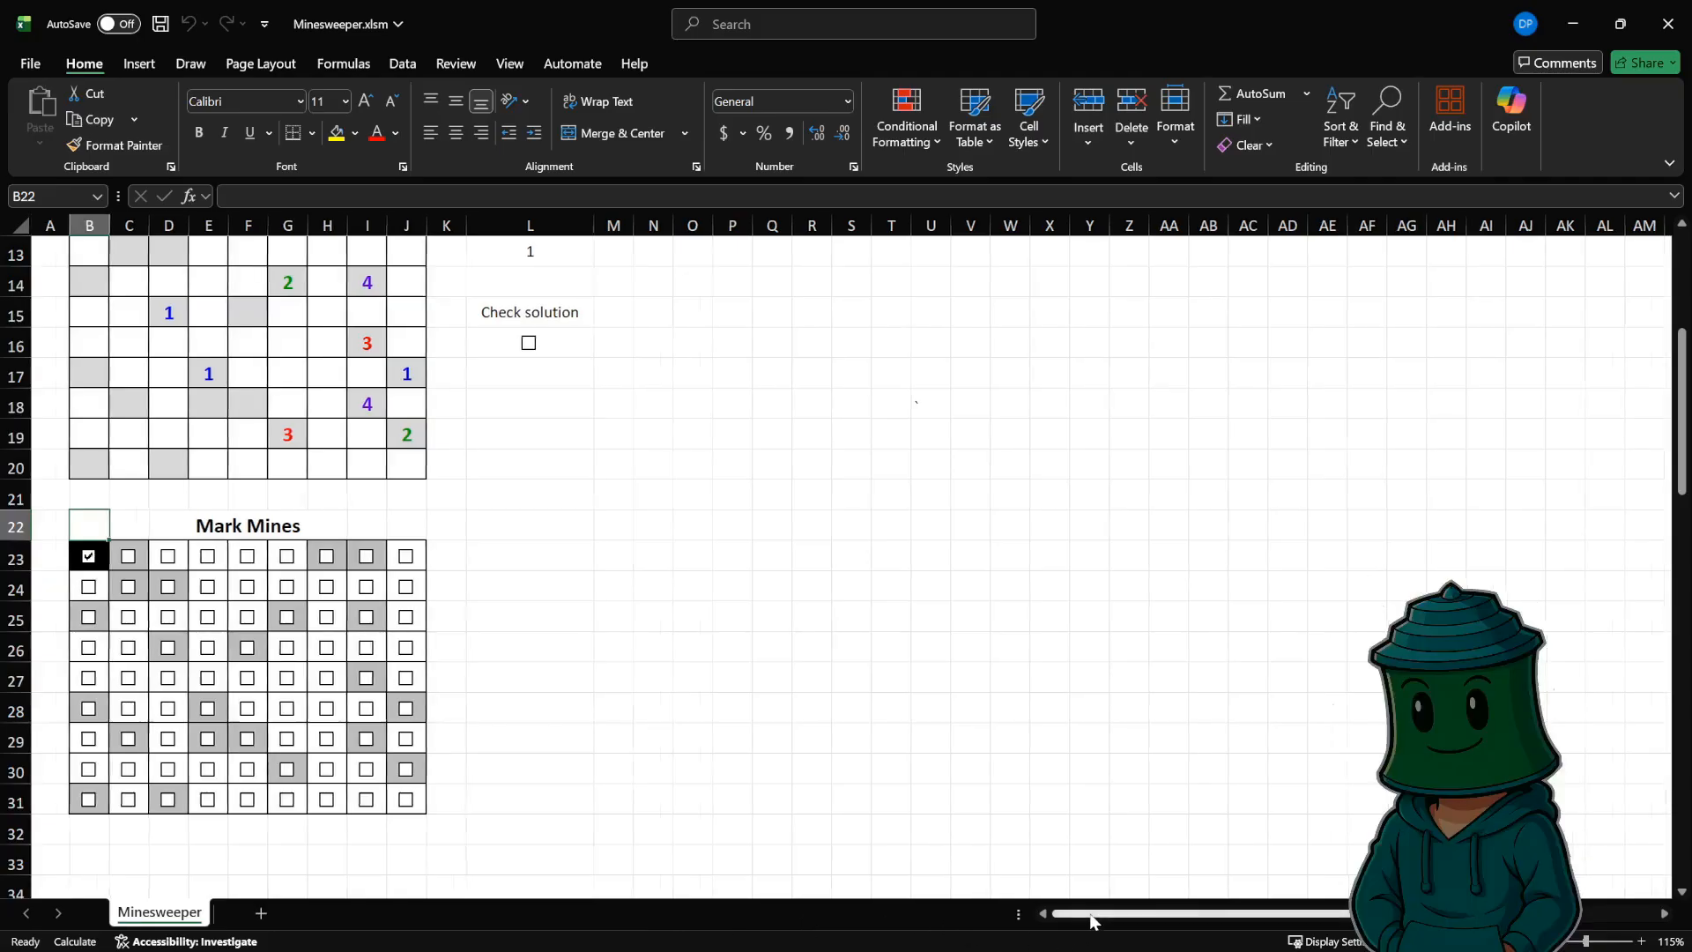
# - Review the checkbox helper tables after flagging B23 and select cell BA2 in the no-mine table
pyautogui.moveTo(1087, 916); pyautogui.dragTo(1388, 916)
pyautogui.scroll(4, 944, 645)
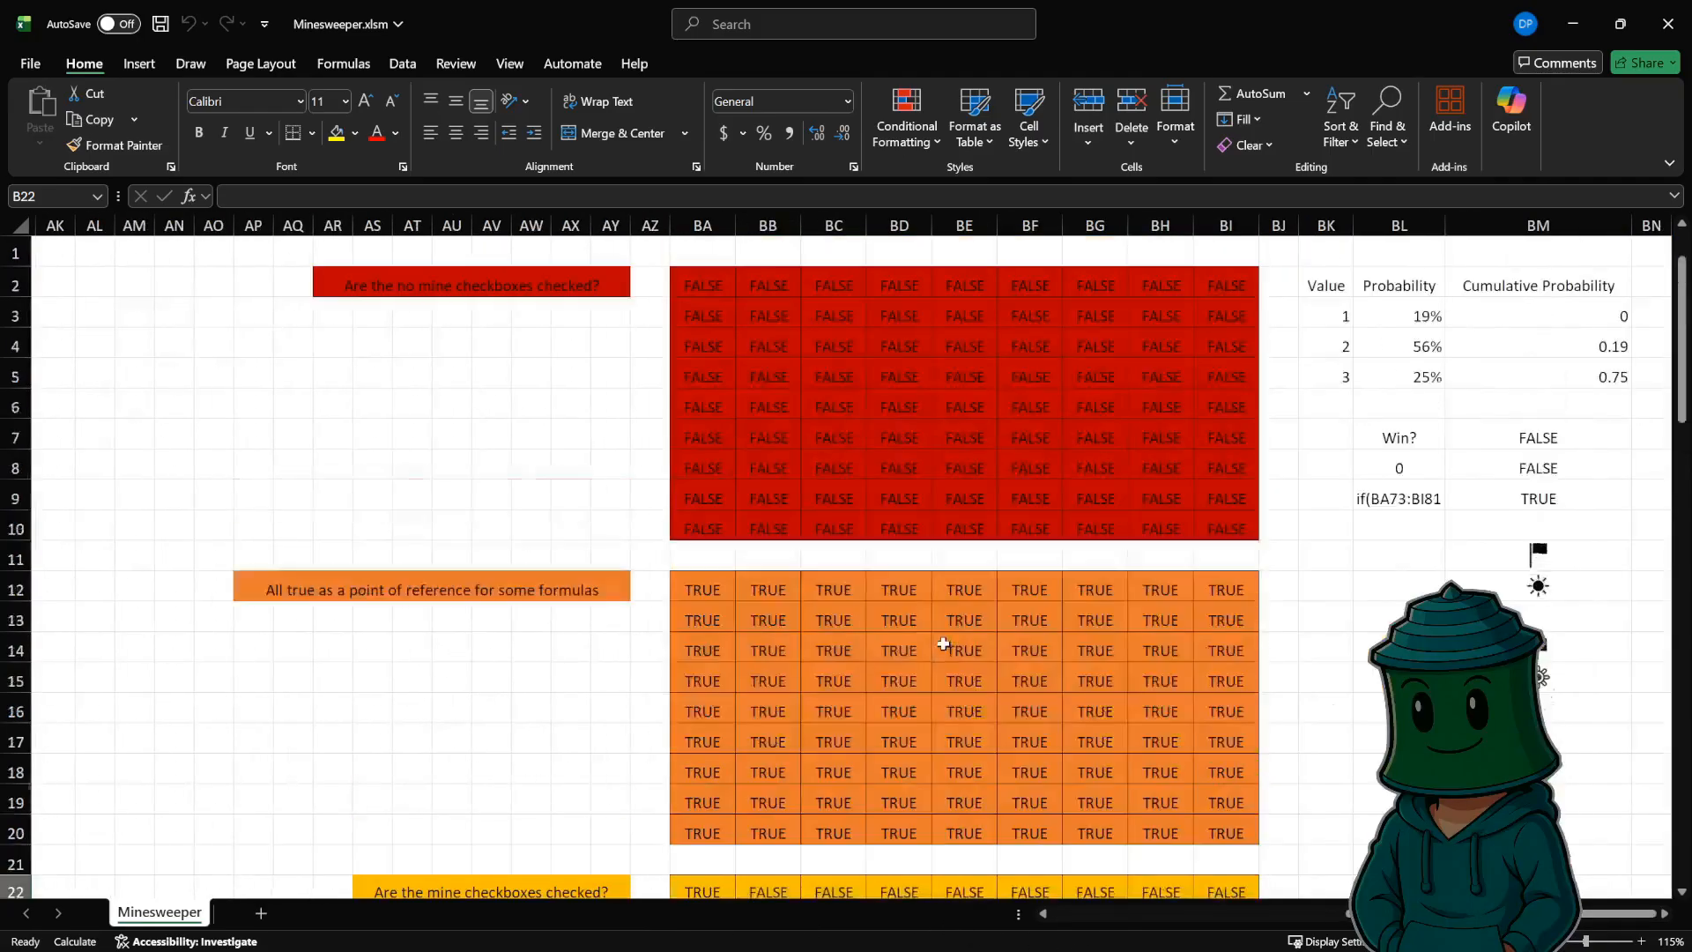
pyautogui.click(714, 296)
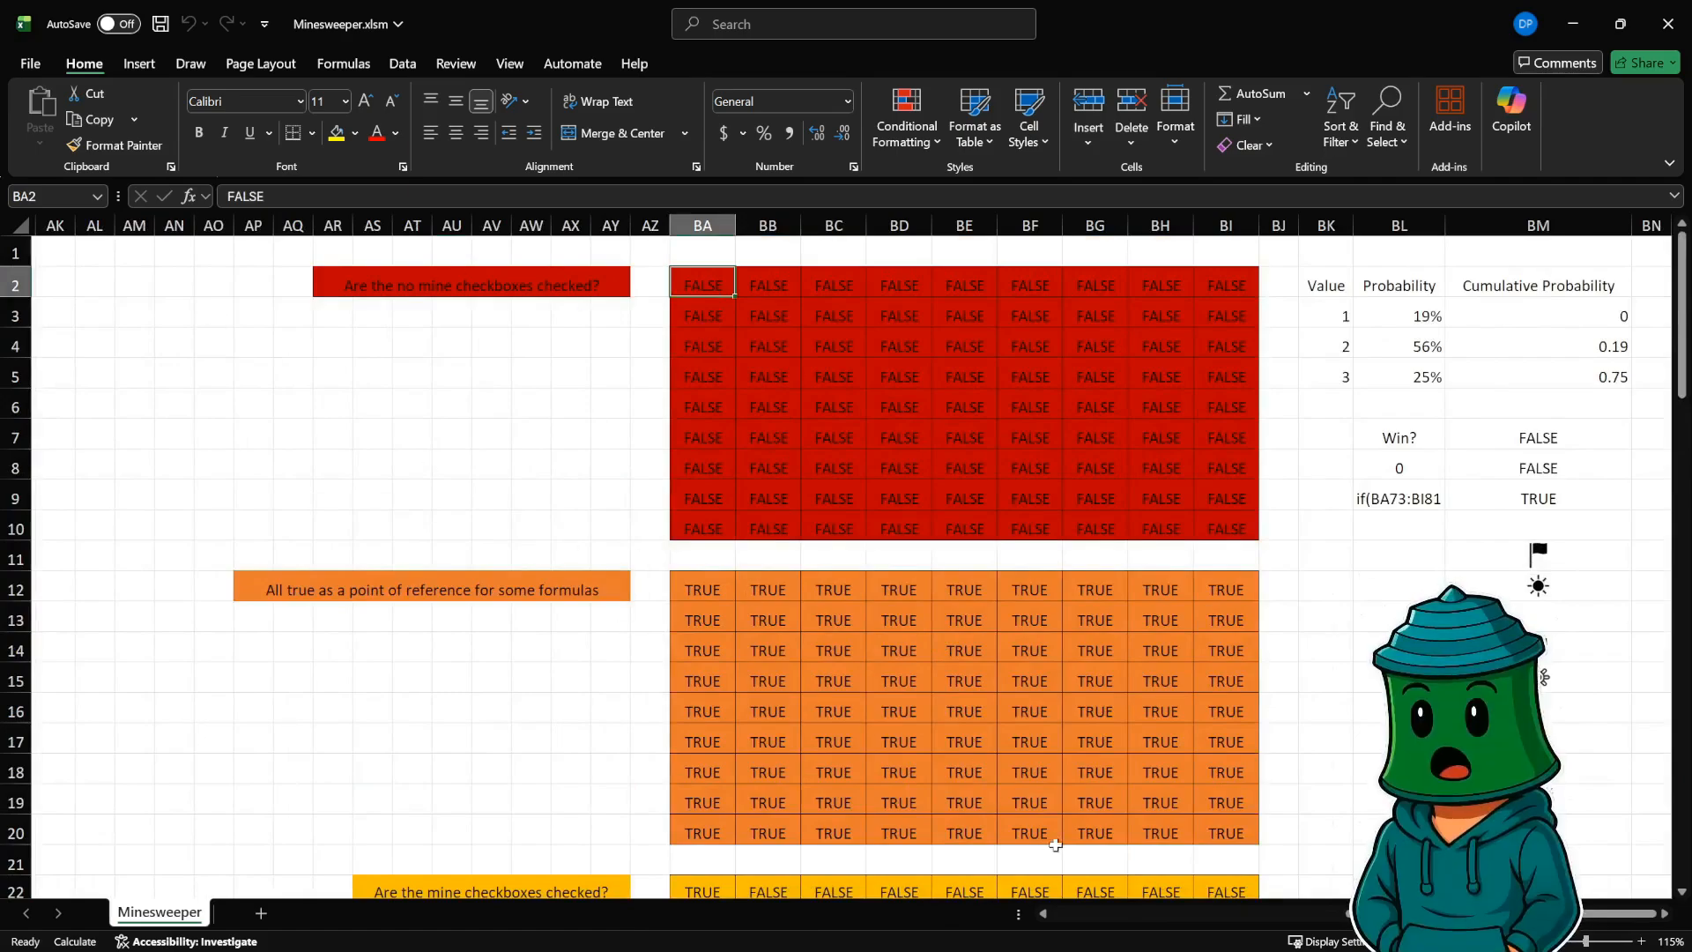
# - Mark J8 as safe in the No Mines grid and inspect its matching cell BI8 in the helper table
pyautogui.moveTo(1409, 914); pyautogui.dragTo(1020, 938)
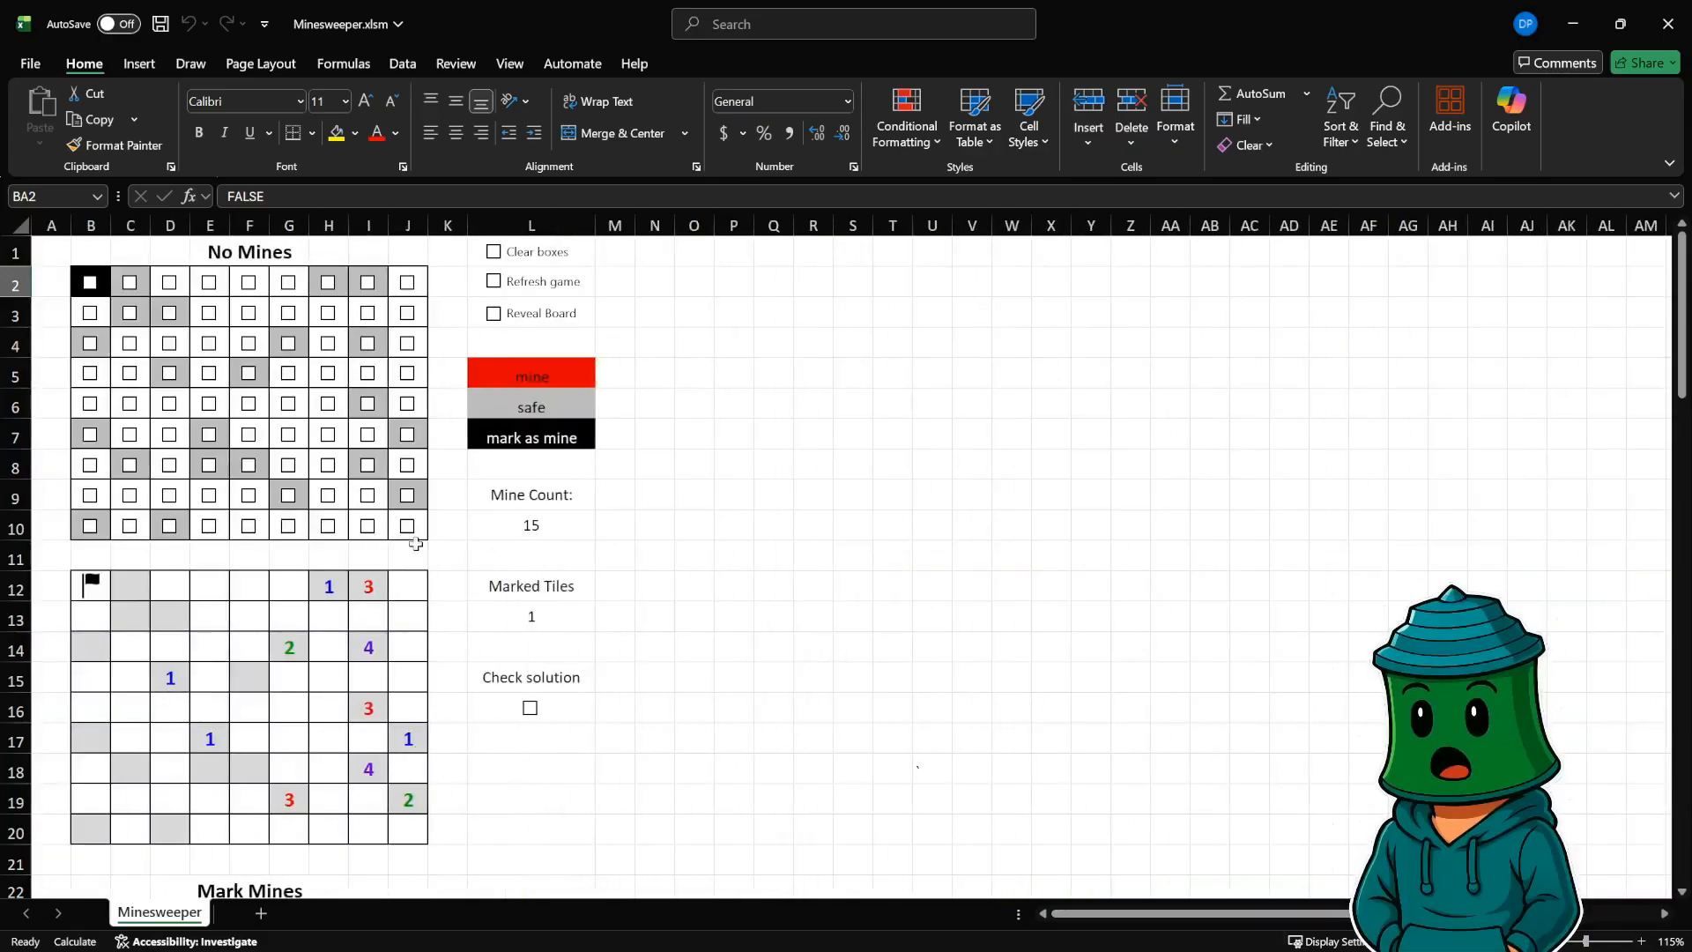
pyautogui.click(407, 464)
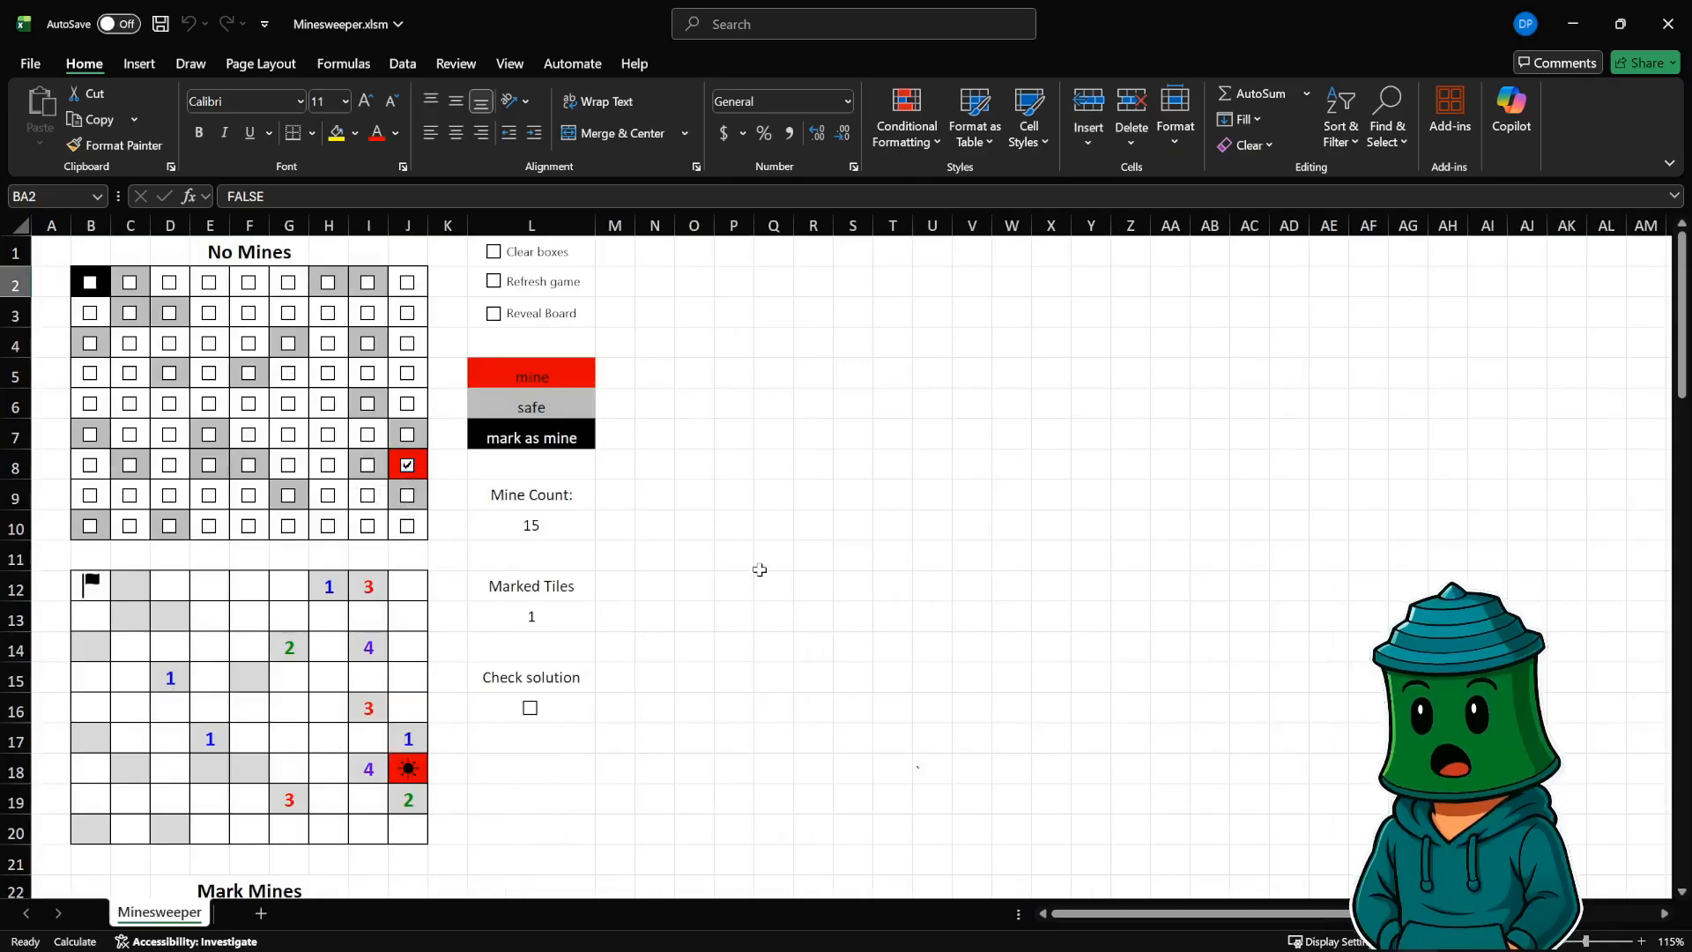
pyautogui.moveTo(1213, 914)
pyautogui.mouseDown()
pyautogui.moveTo(1243, 910)
pyautogui.moveTo(1182, 910)
pyautogui.mouseUp()
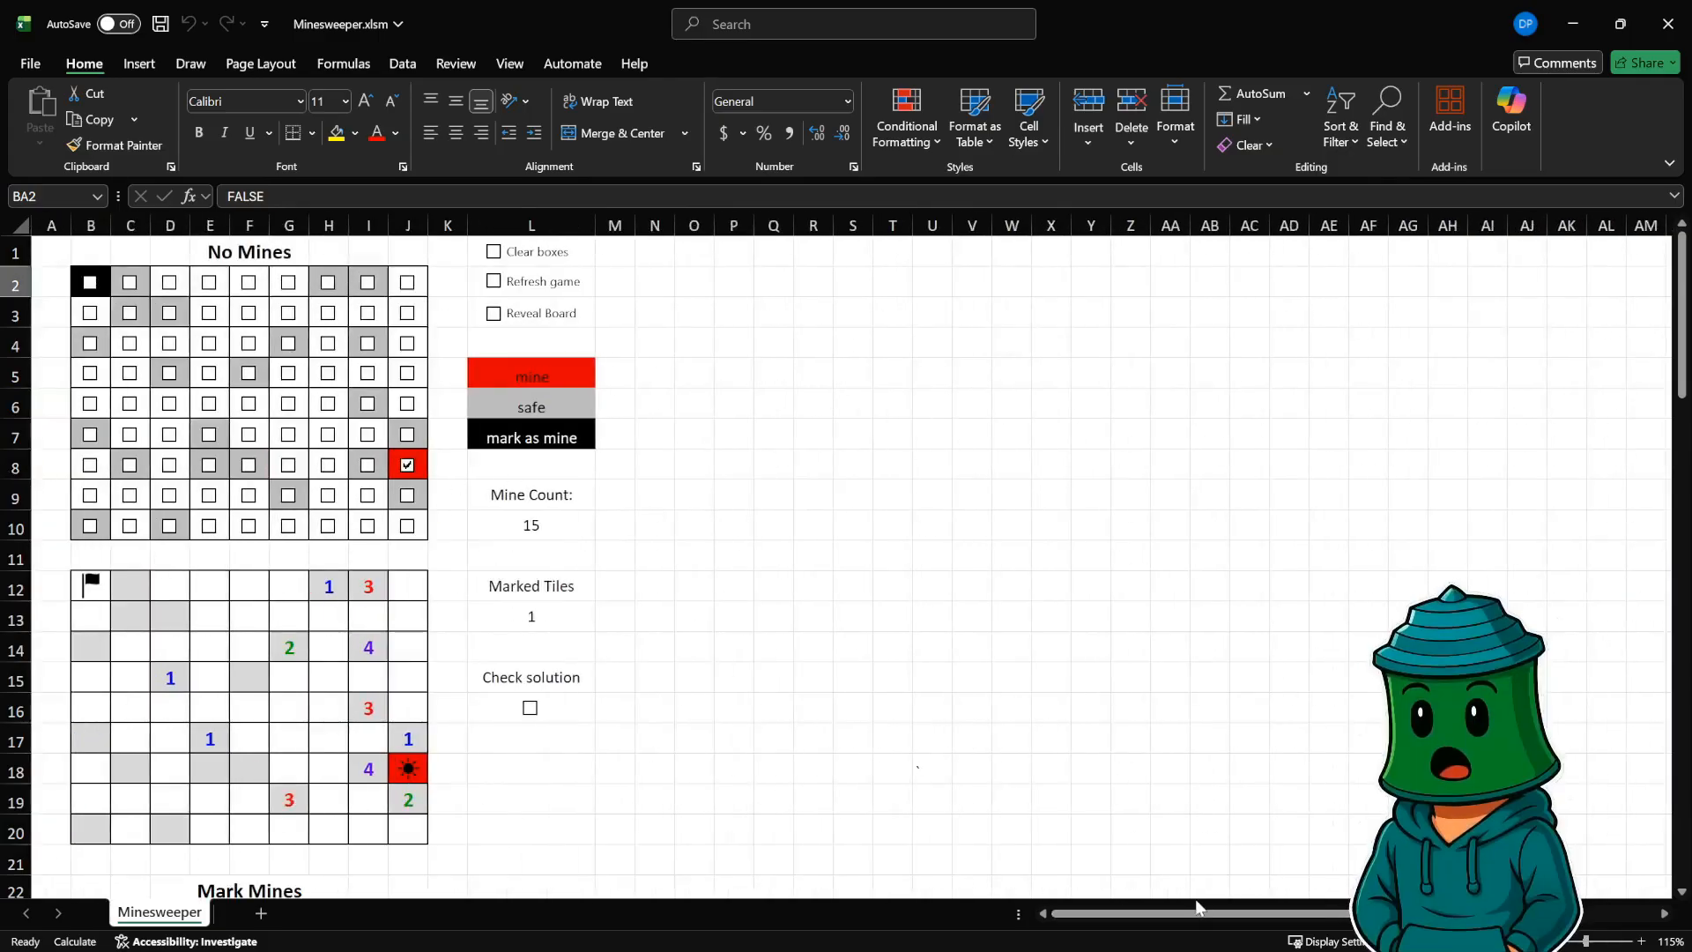
pyautogui.moveTo(1210, 913); pyautogui.dragTo(1503, 914)
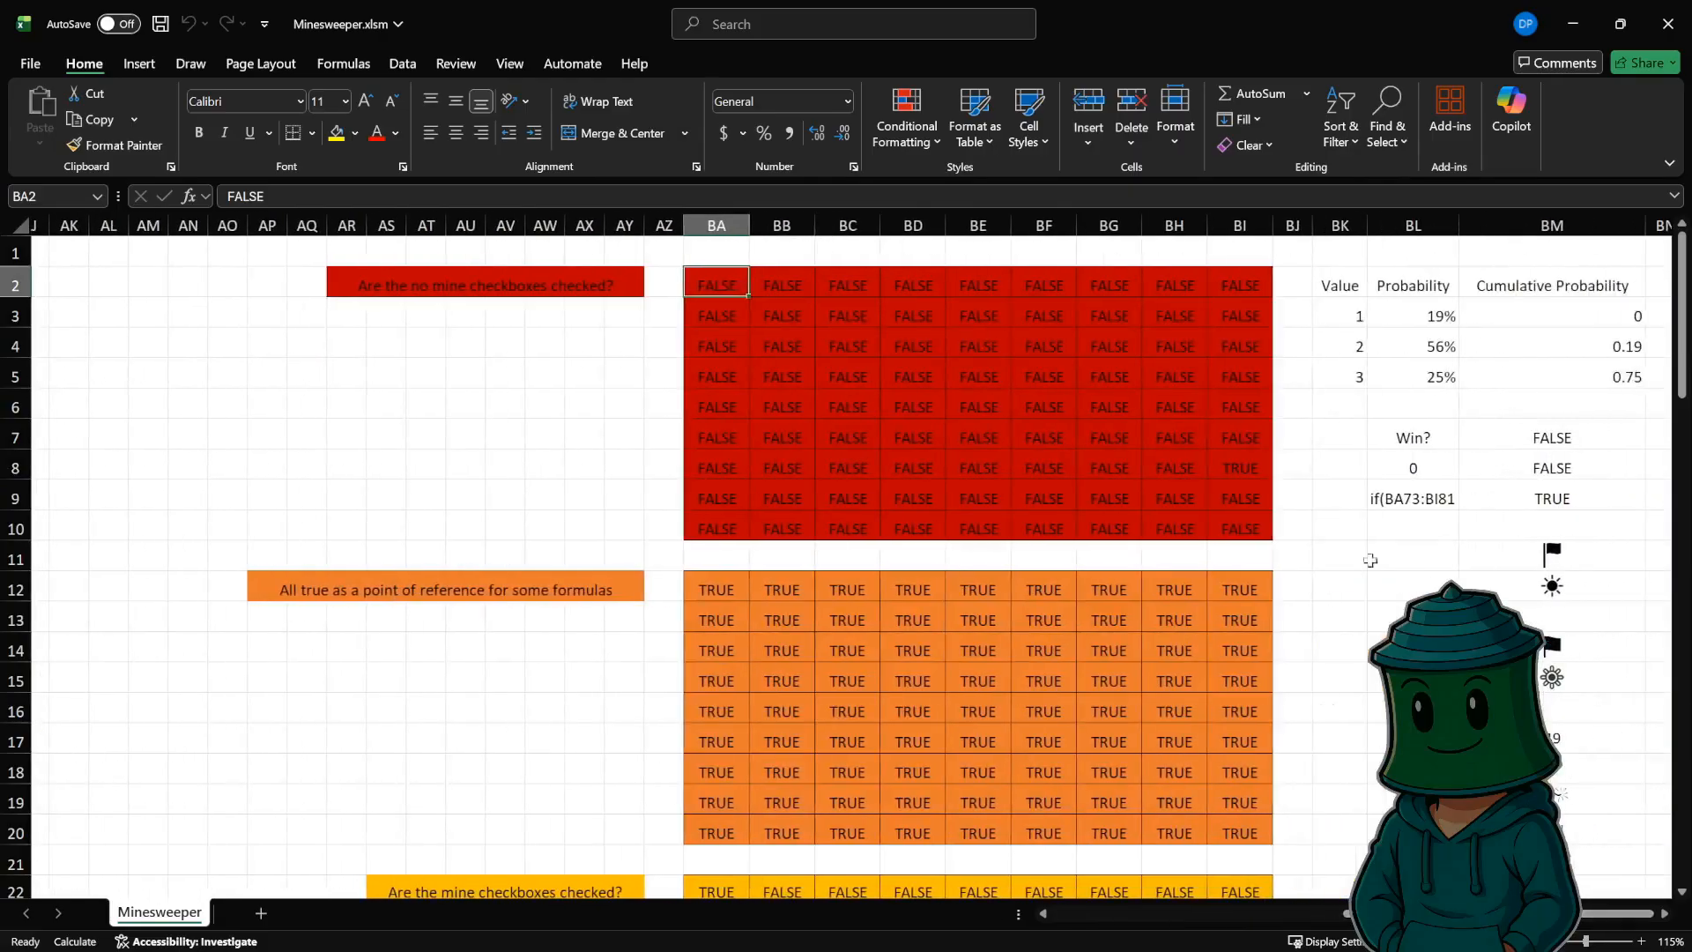
pyautogui.click(1251, 458)
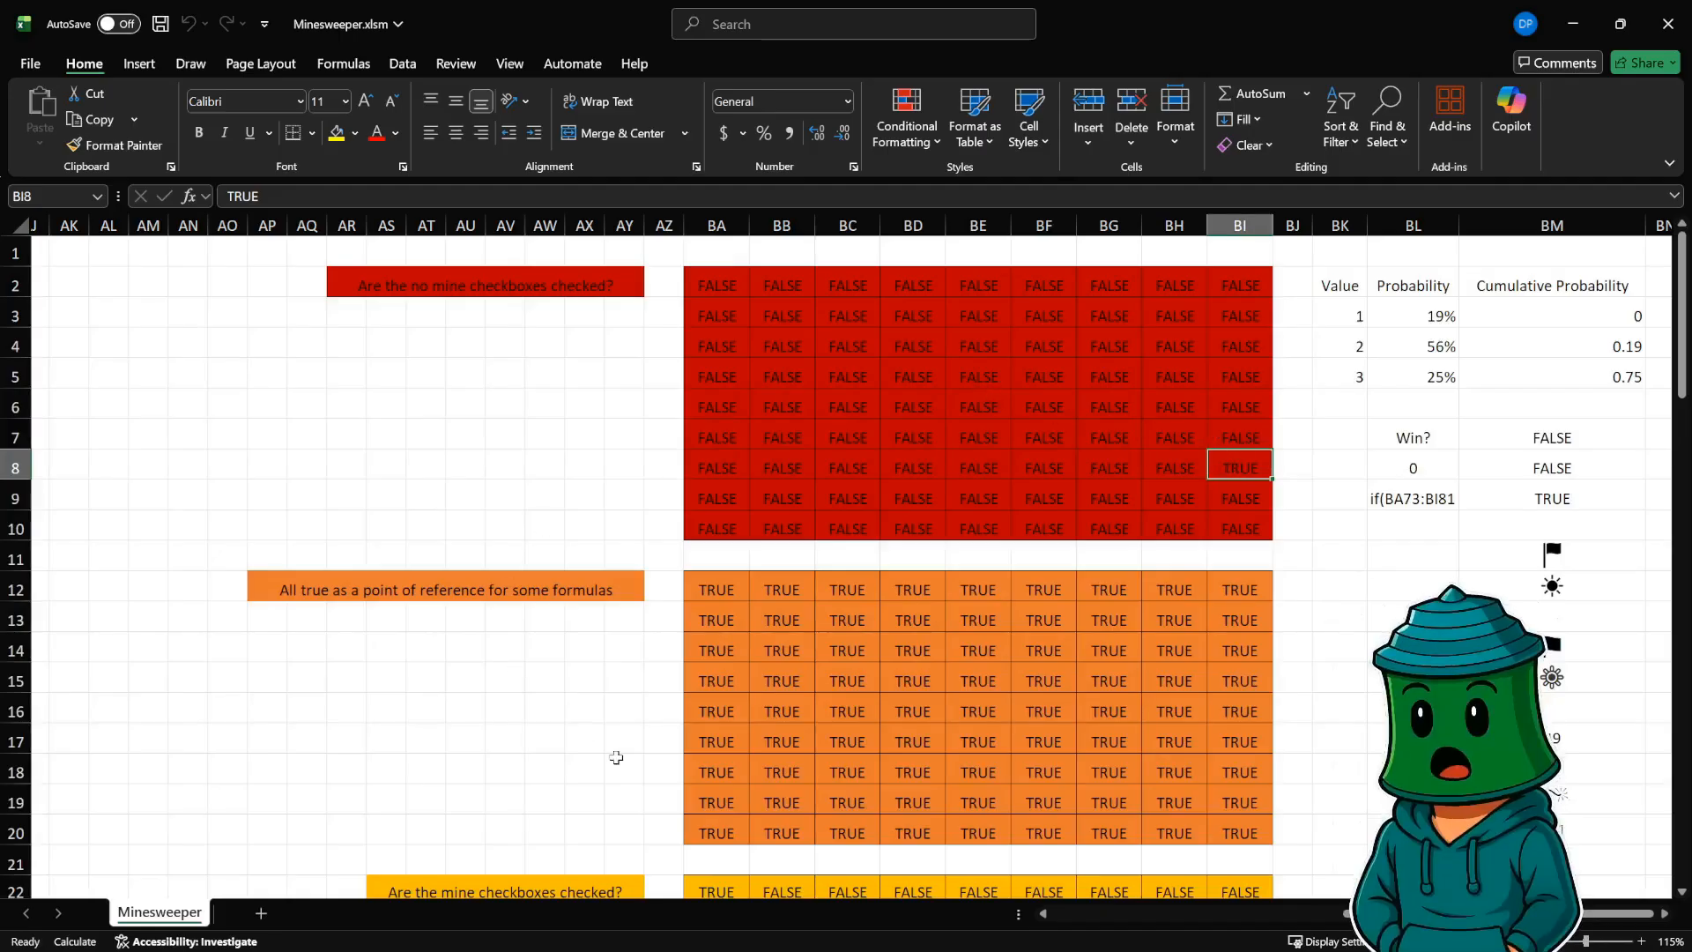
# - Toggle the J8 checkbox in the No Mines grid off and on again, and inspect the formula of tile J18
pyautogui.hscroll(-10, 616, 757)
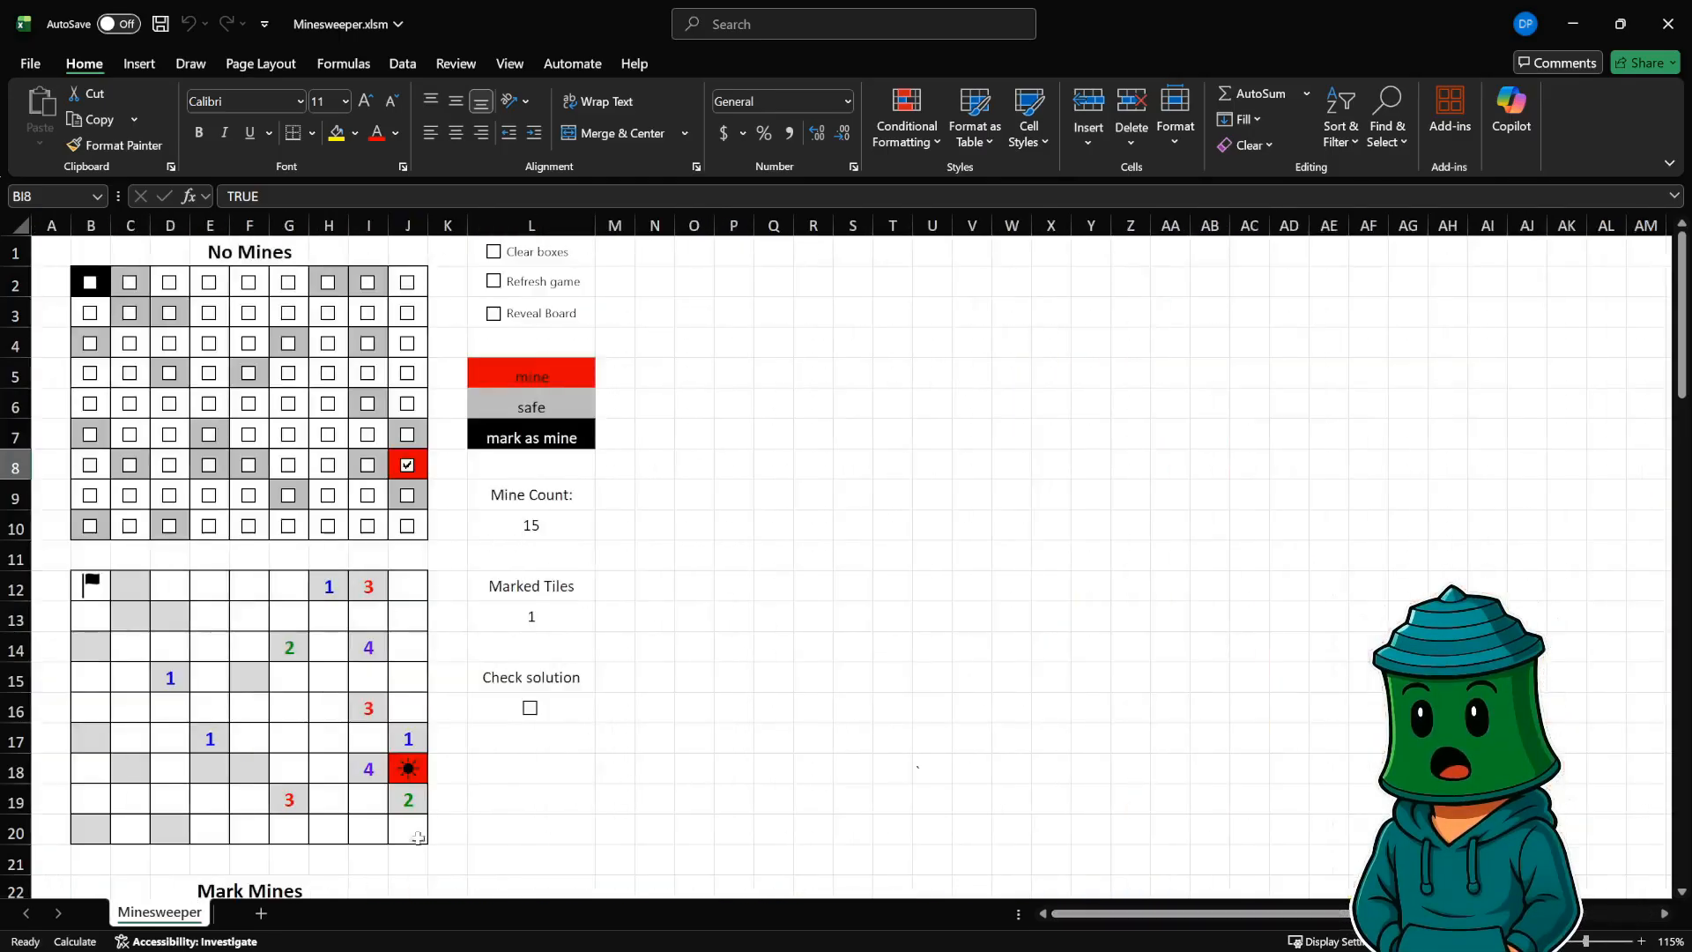
pyautogui.click(414, 465)
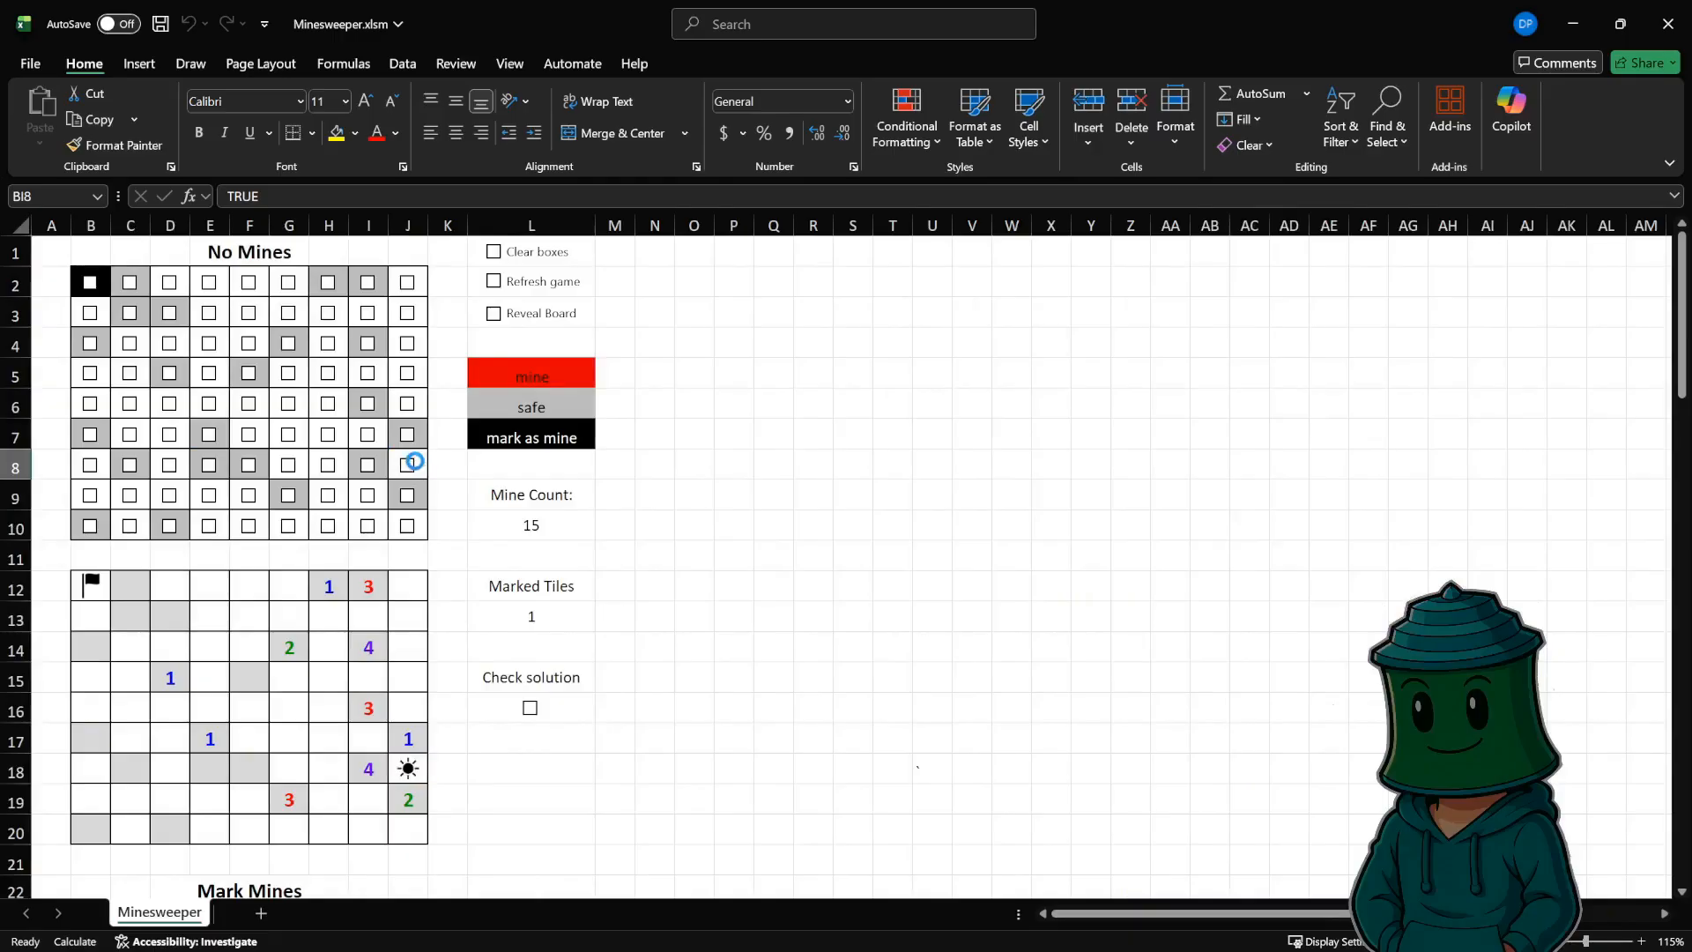
pyautogui.click(416, 463)
pyautogui.click(420, 460)
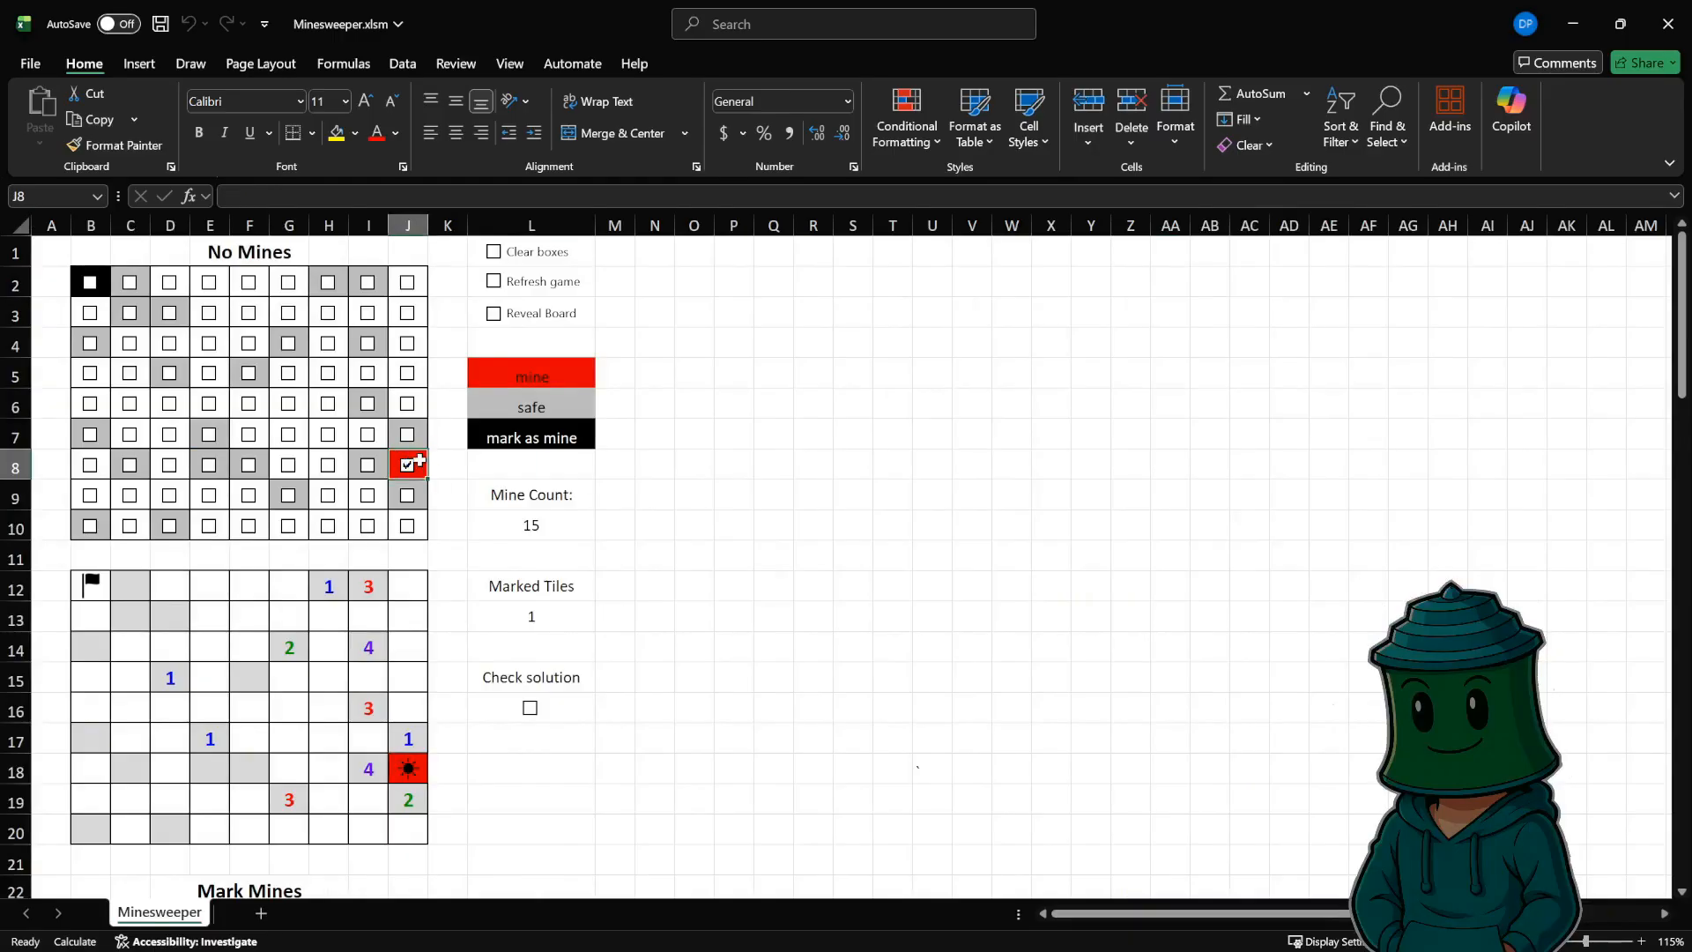
pyautogui.click(405, 775)
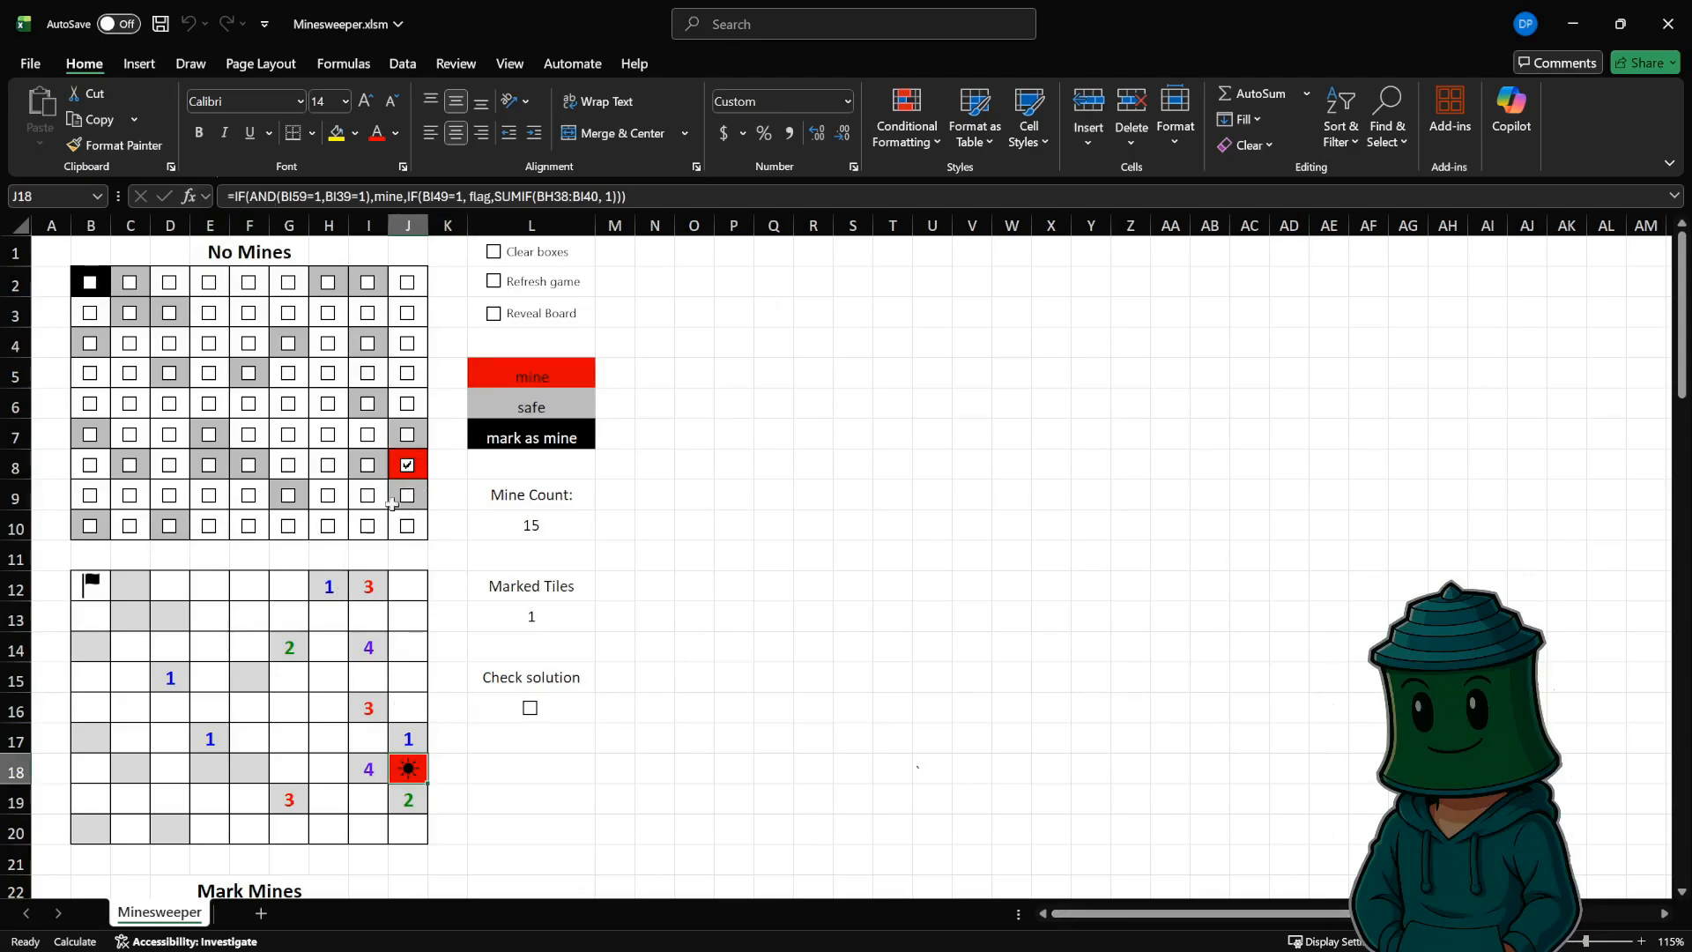
pyautogui.click(406, 466)
pyautogui.click(406, 468)
# - Examine the all-true reference table BA12:BI20 and its label among the helper tables
pyautogui.moveTo(1146, 913); pyautogui.dragTo(1434, 913)
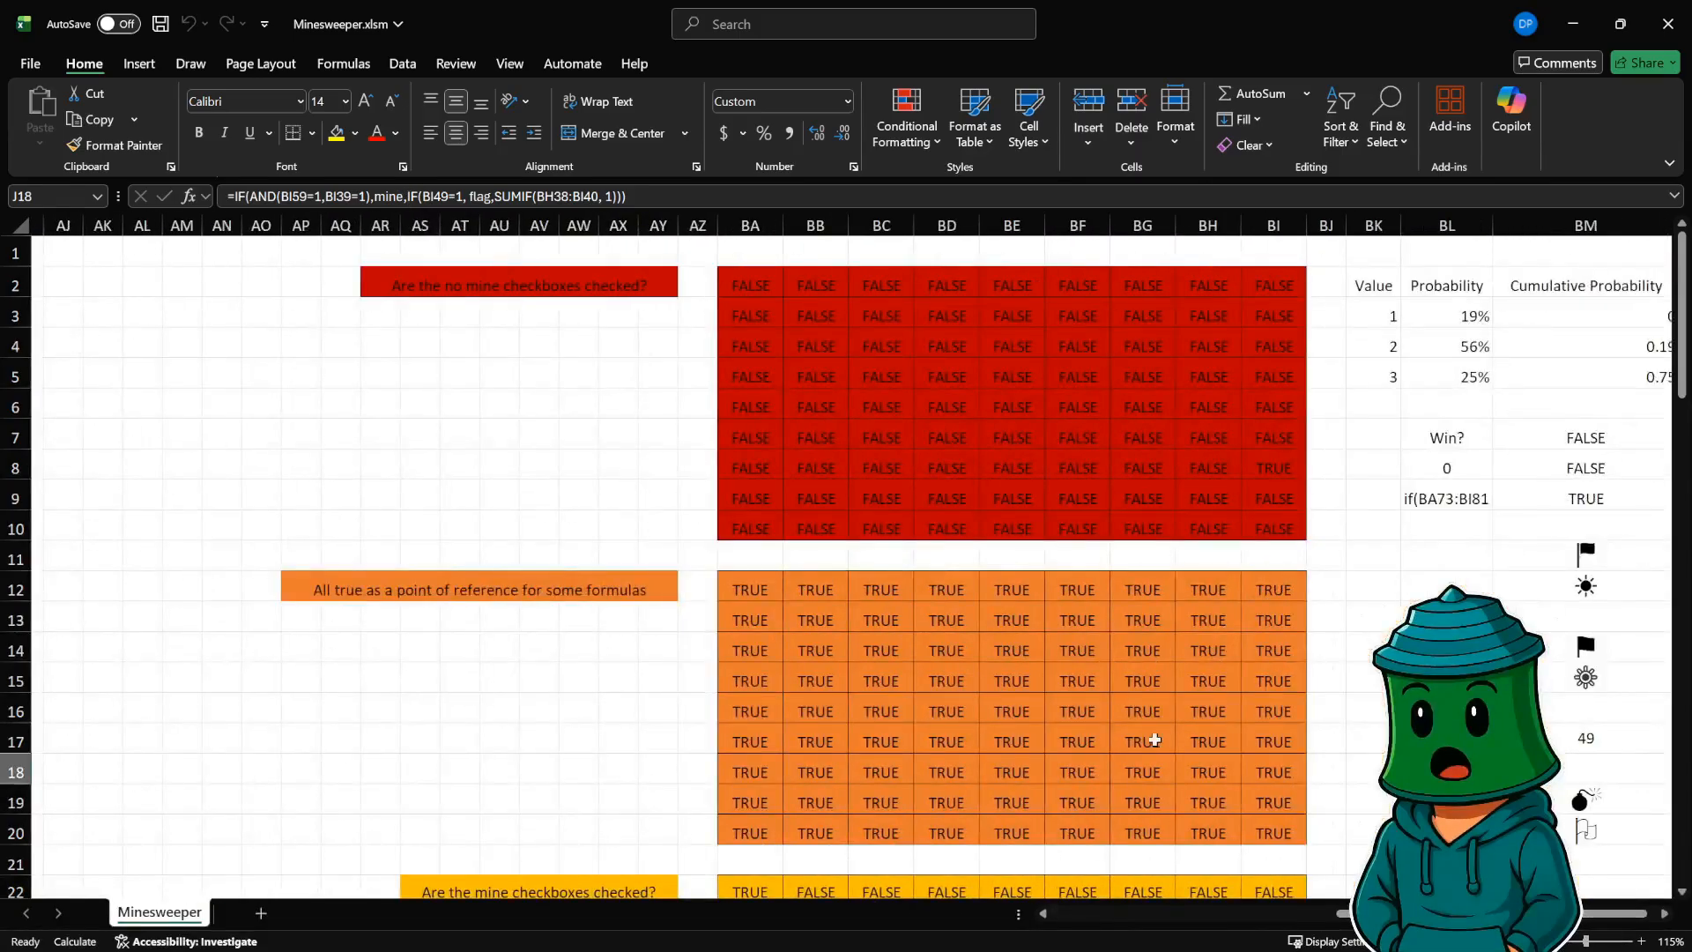
pyautogui.click(569, 589)
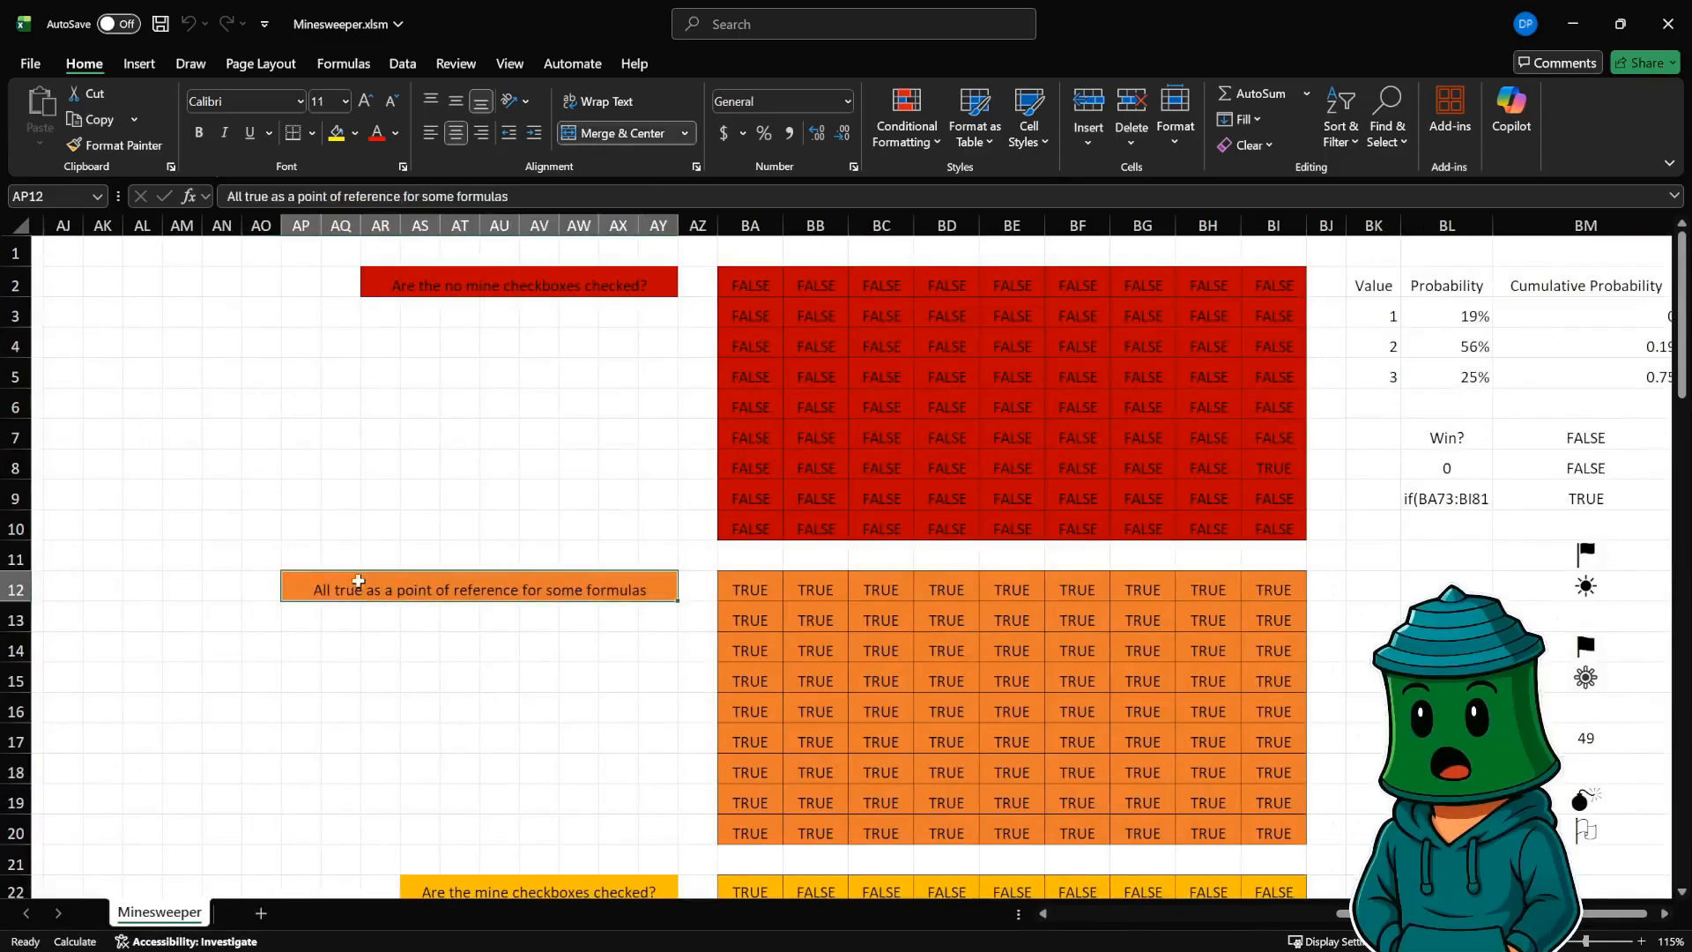
pyautogui.moveTo(781, 595); pyautogui.dragTo(1262, 821)
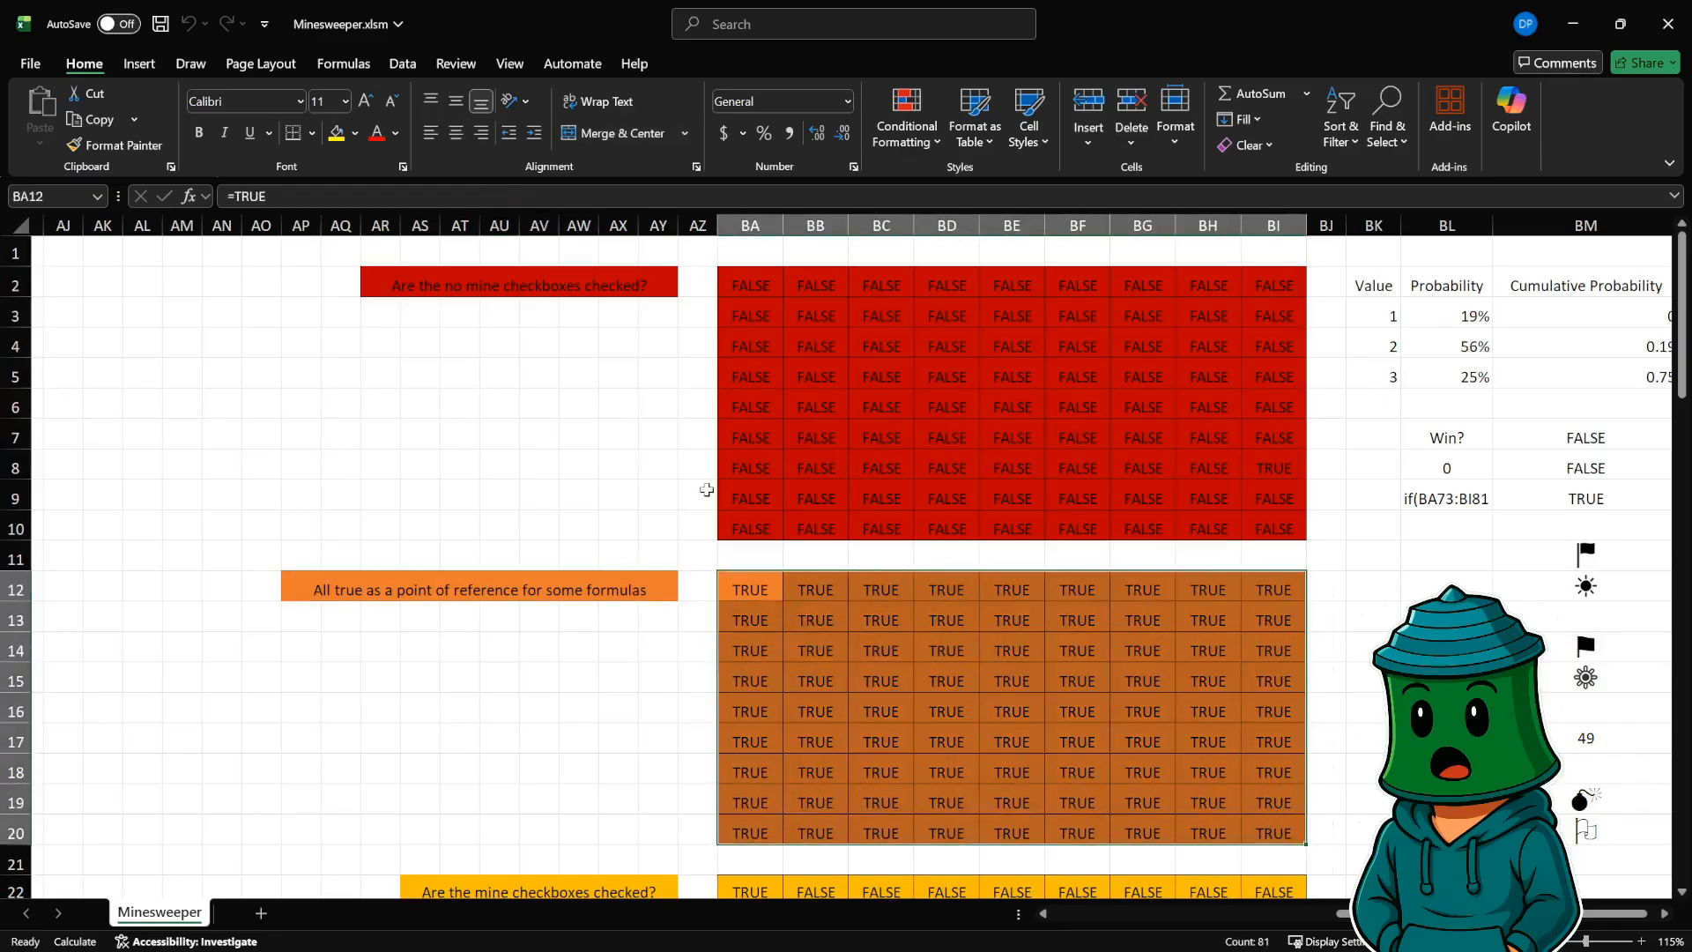
pyautogui.scroll(-1, 798, 555)
pyautogui.click(818, 547)
pyautogui.scroll(-3, 881, 487)
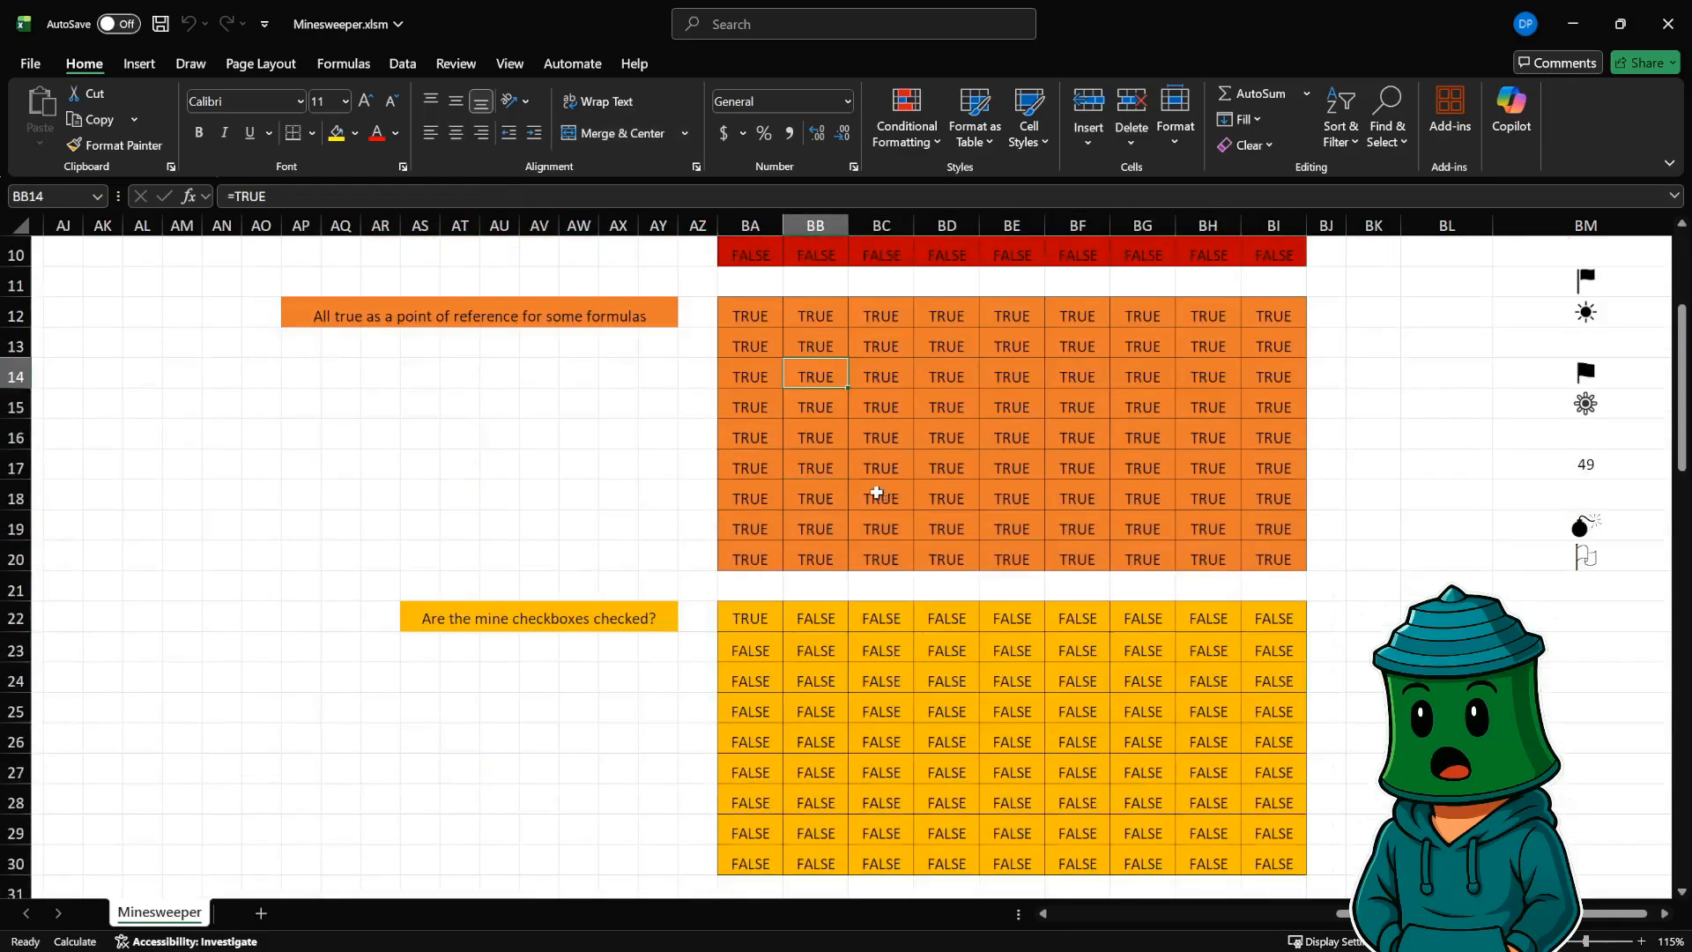
# - Examine the mine-checkbox helper table and compare cell BA22 with the flagged tile in the Mark Mines grid
pyautogui.click(437, 527)
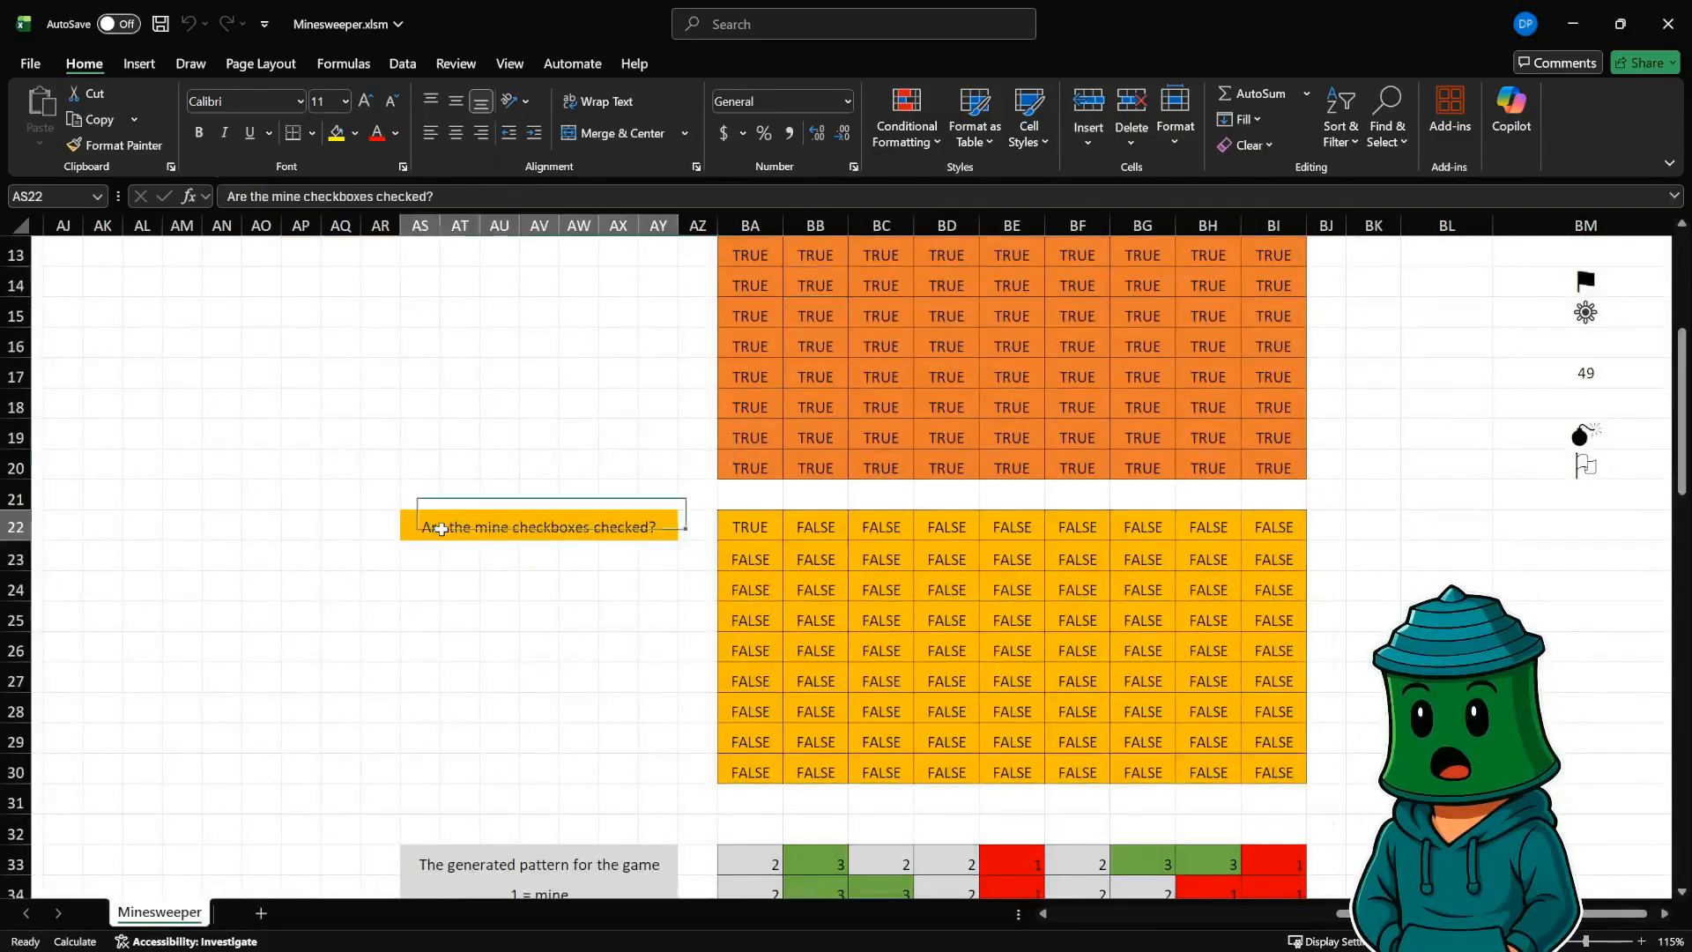
pyautogui.scroll(4, 566, 527)
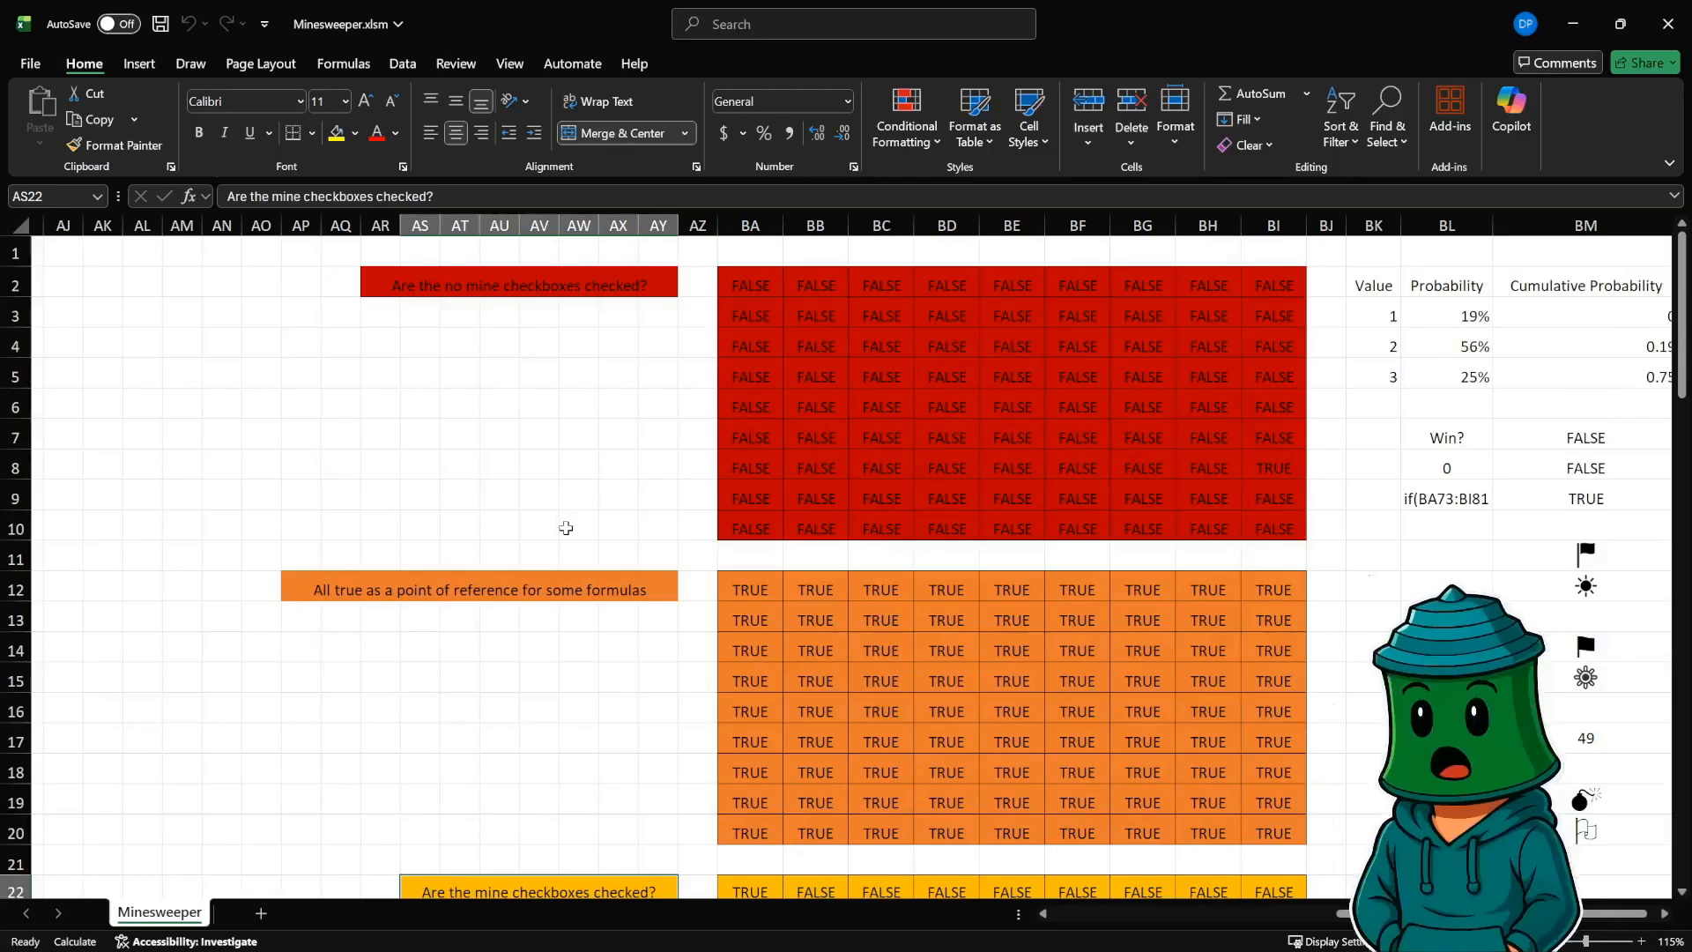
pyautogui.scroll(-4, 566, 527)
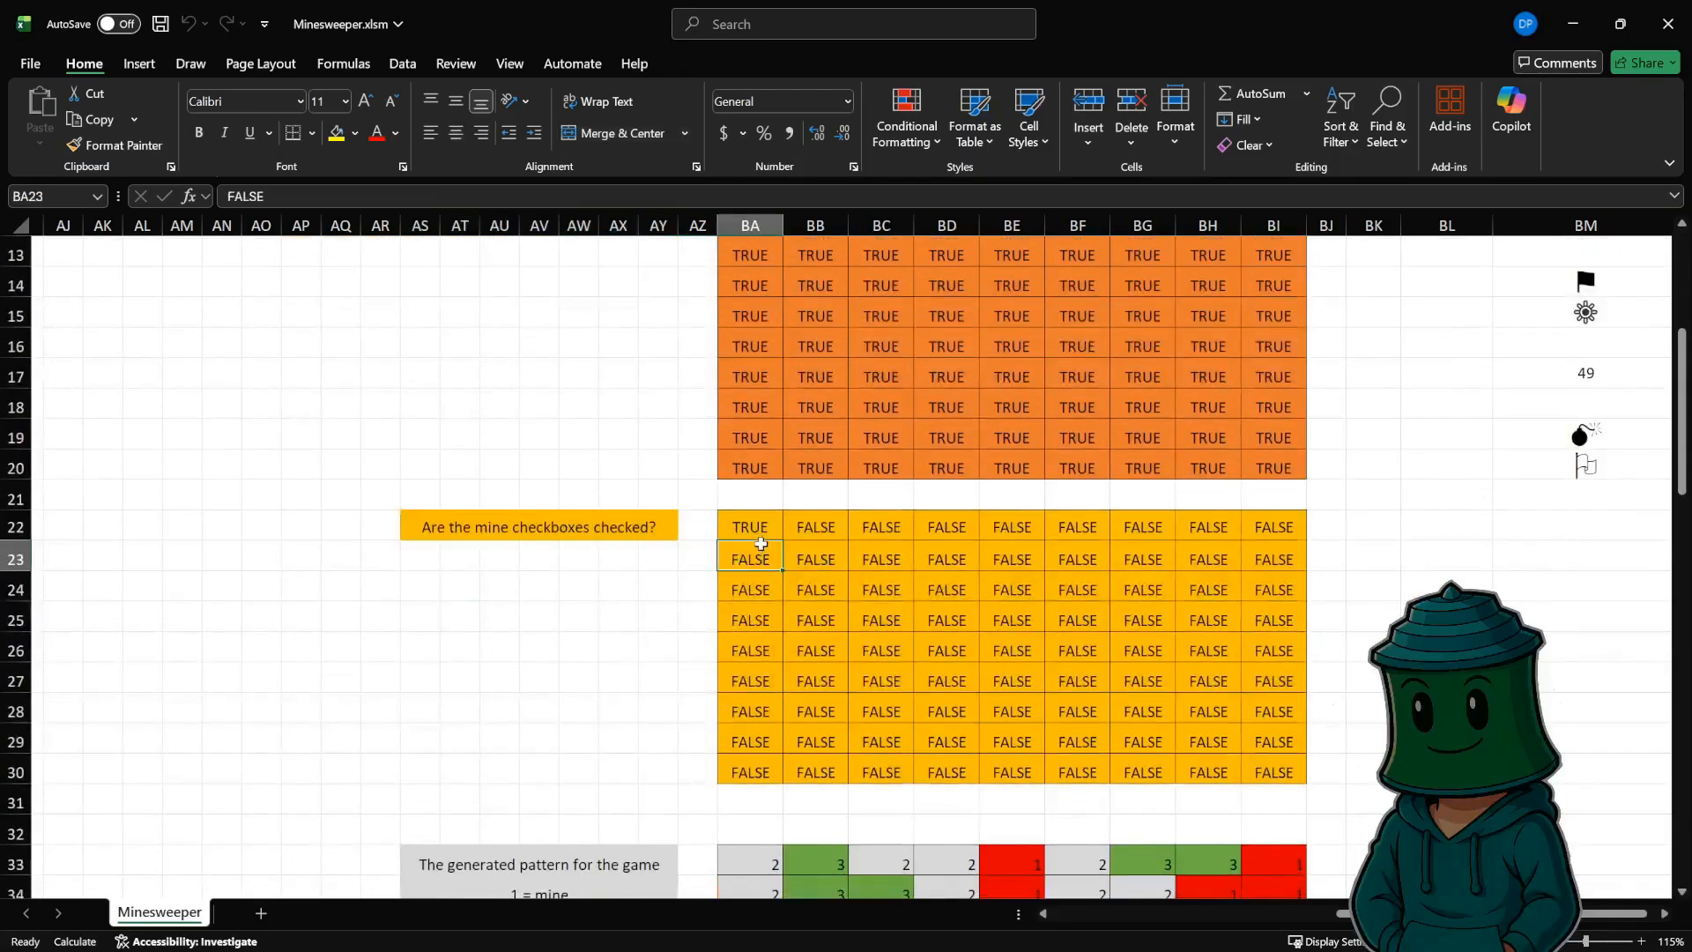
pyautogui.click(758, 526)
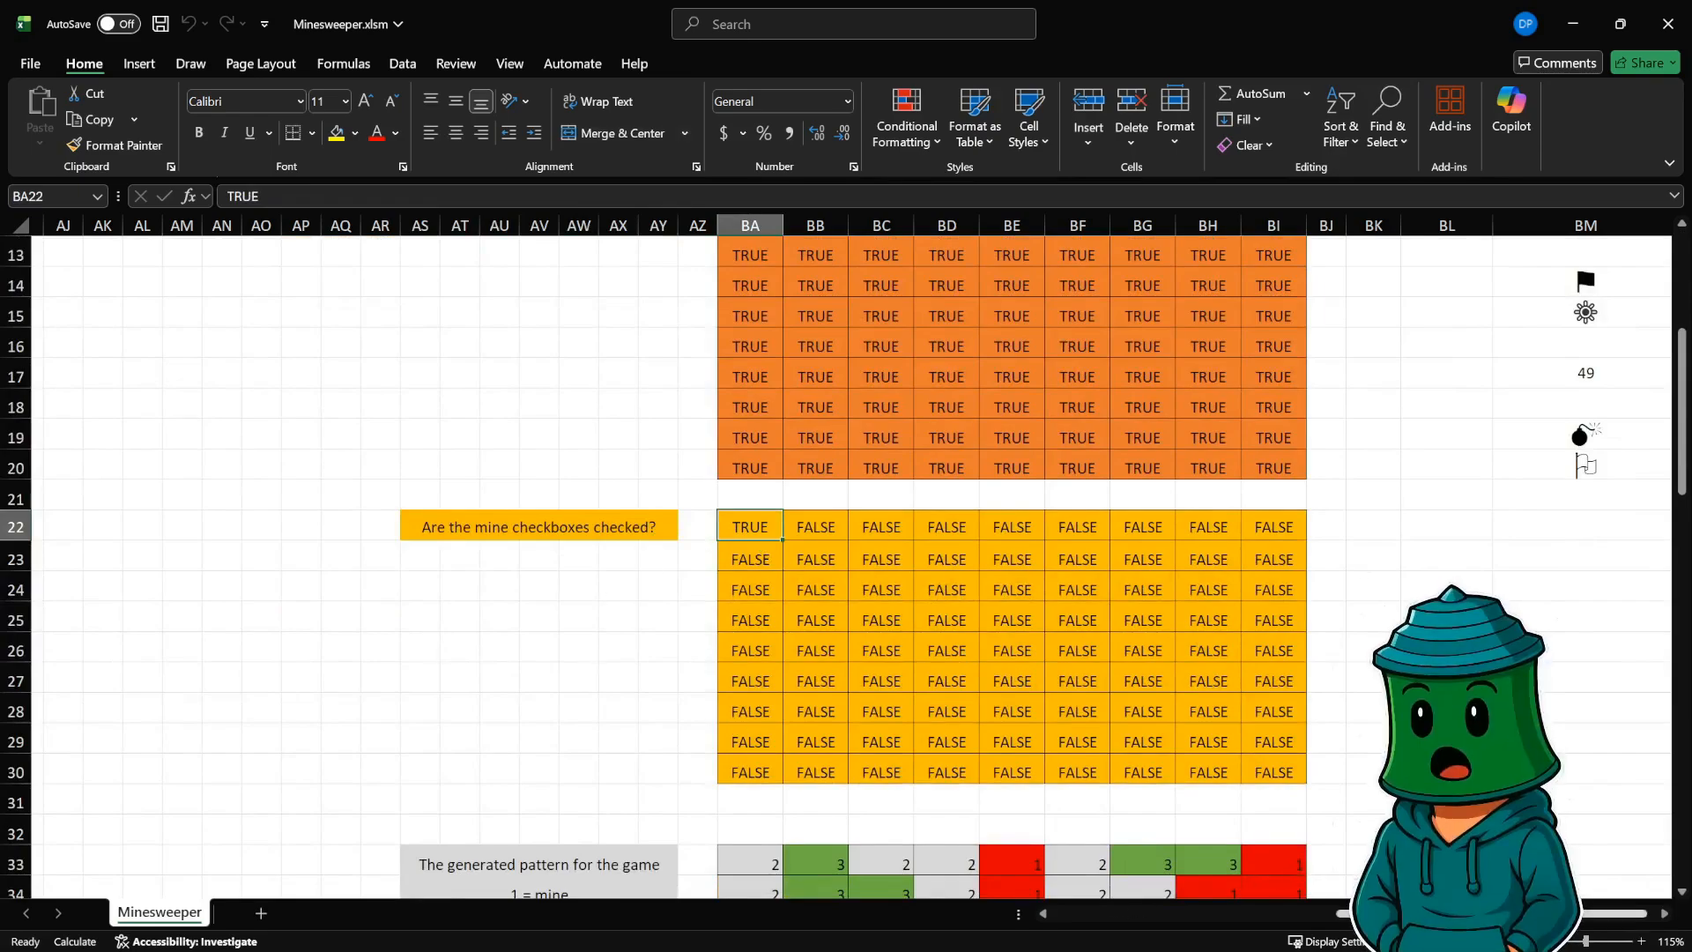
pyautogui.click(1114, 913)
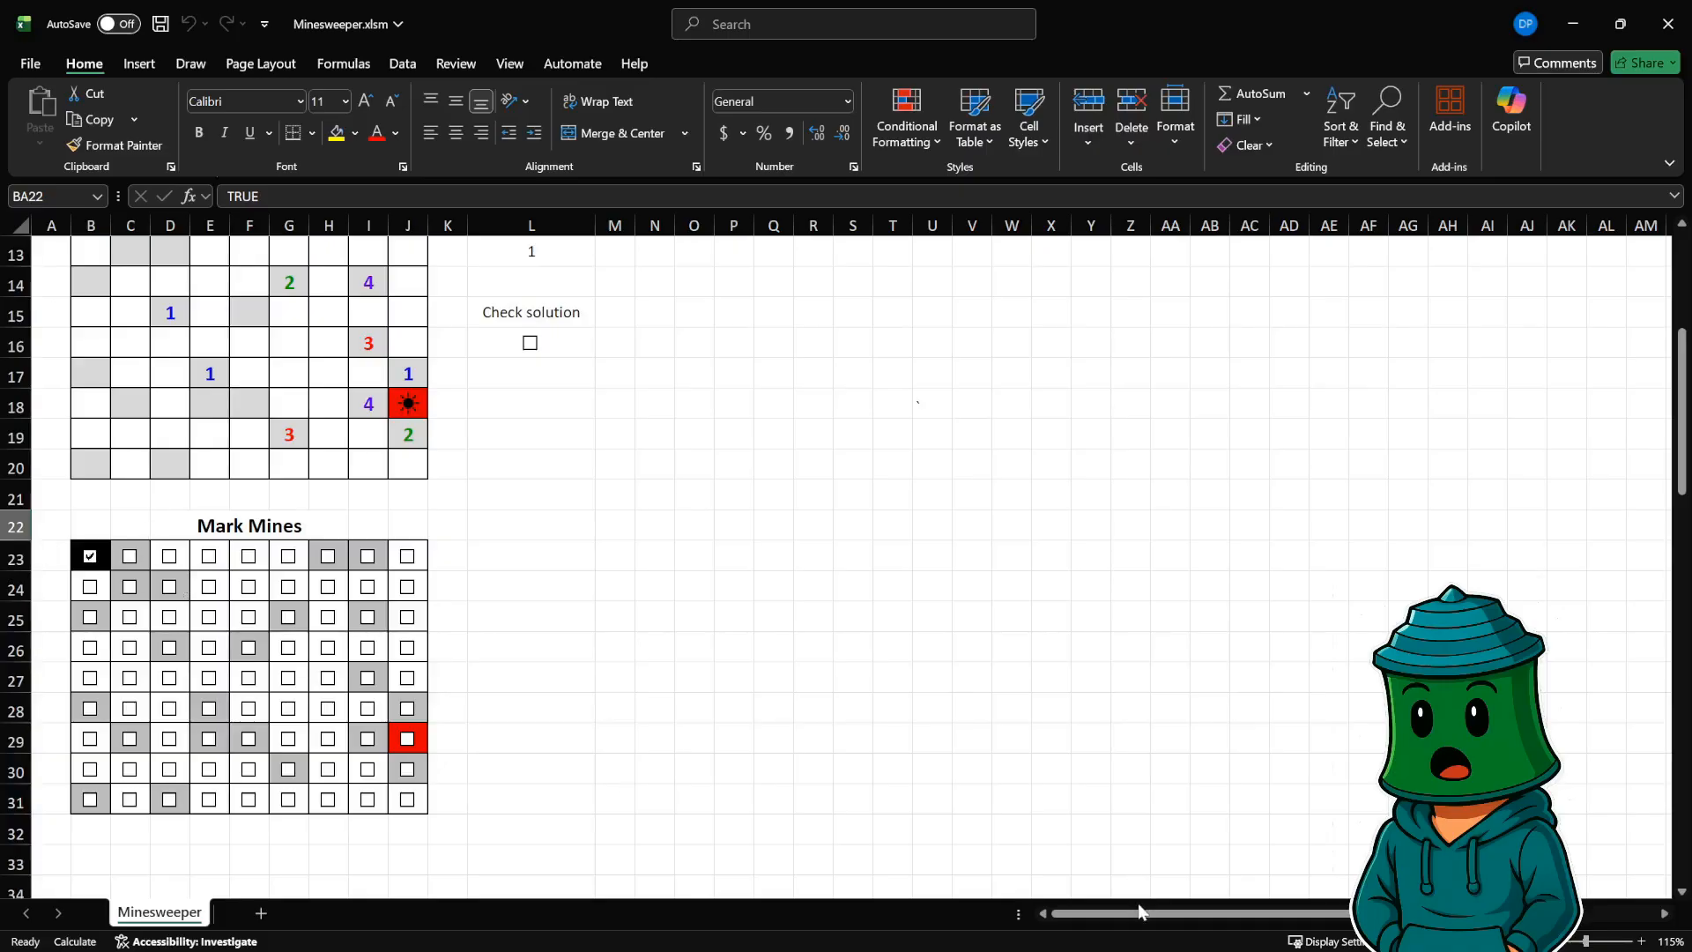
pyautogui.moveTo(1139, 913); pyautogui.dragTo(1422, 913)
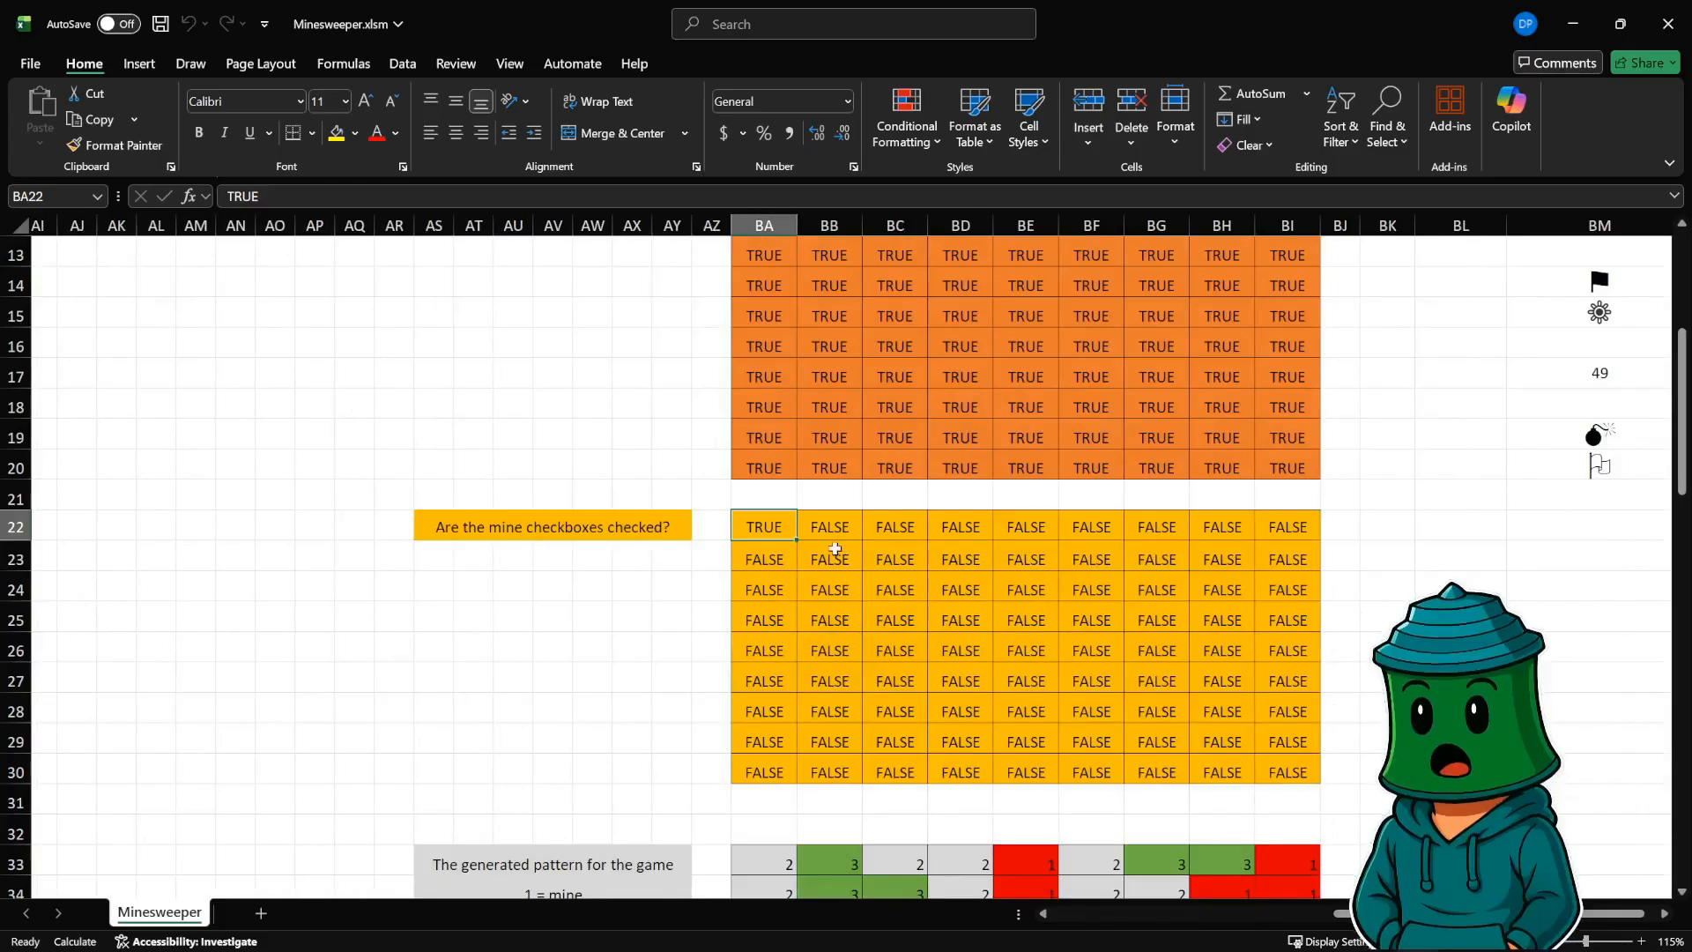
# - Toggle the B23 checkbox in the Mark Mines grid off and on again, and return to the mine-checkbox helper table
pyautogui.scroll(-2, 762, 611)
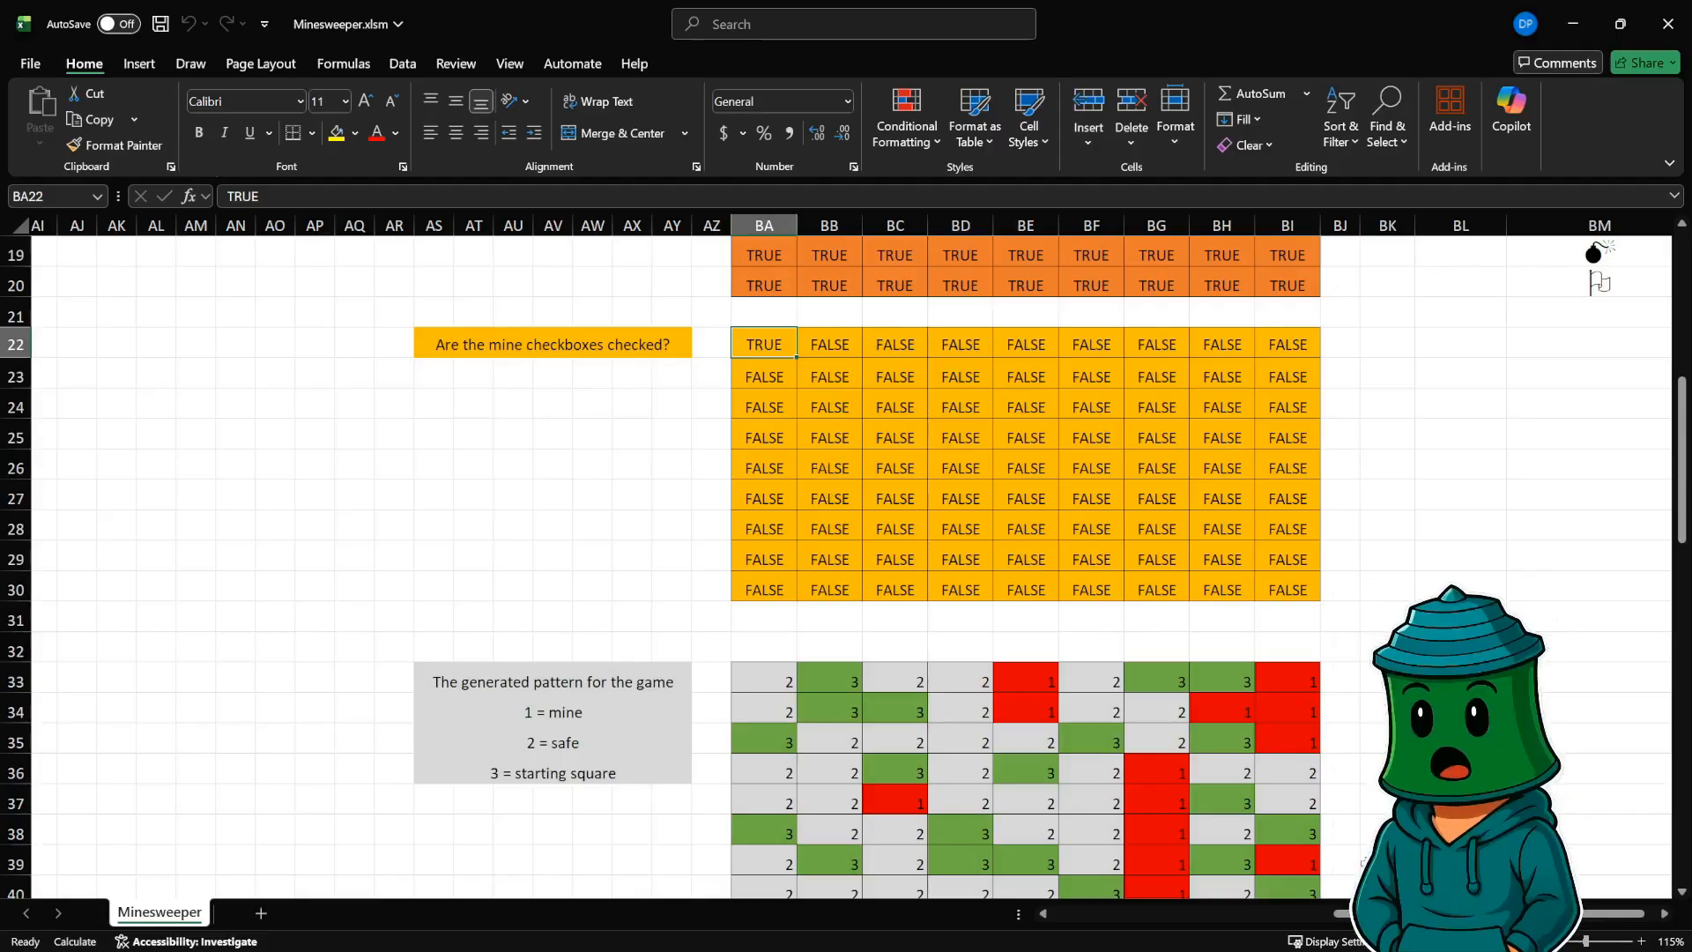
pyautogui.moveTo(1347, 914); pyautogui.dragTo(1049, 915)
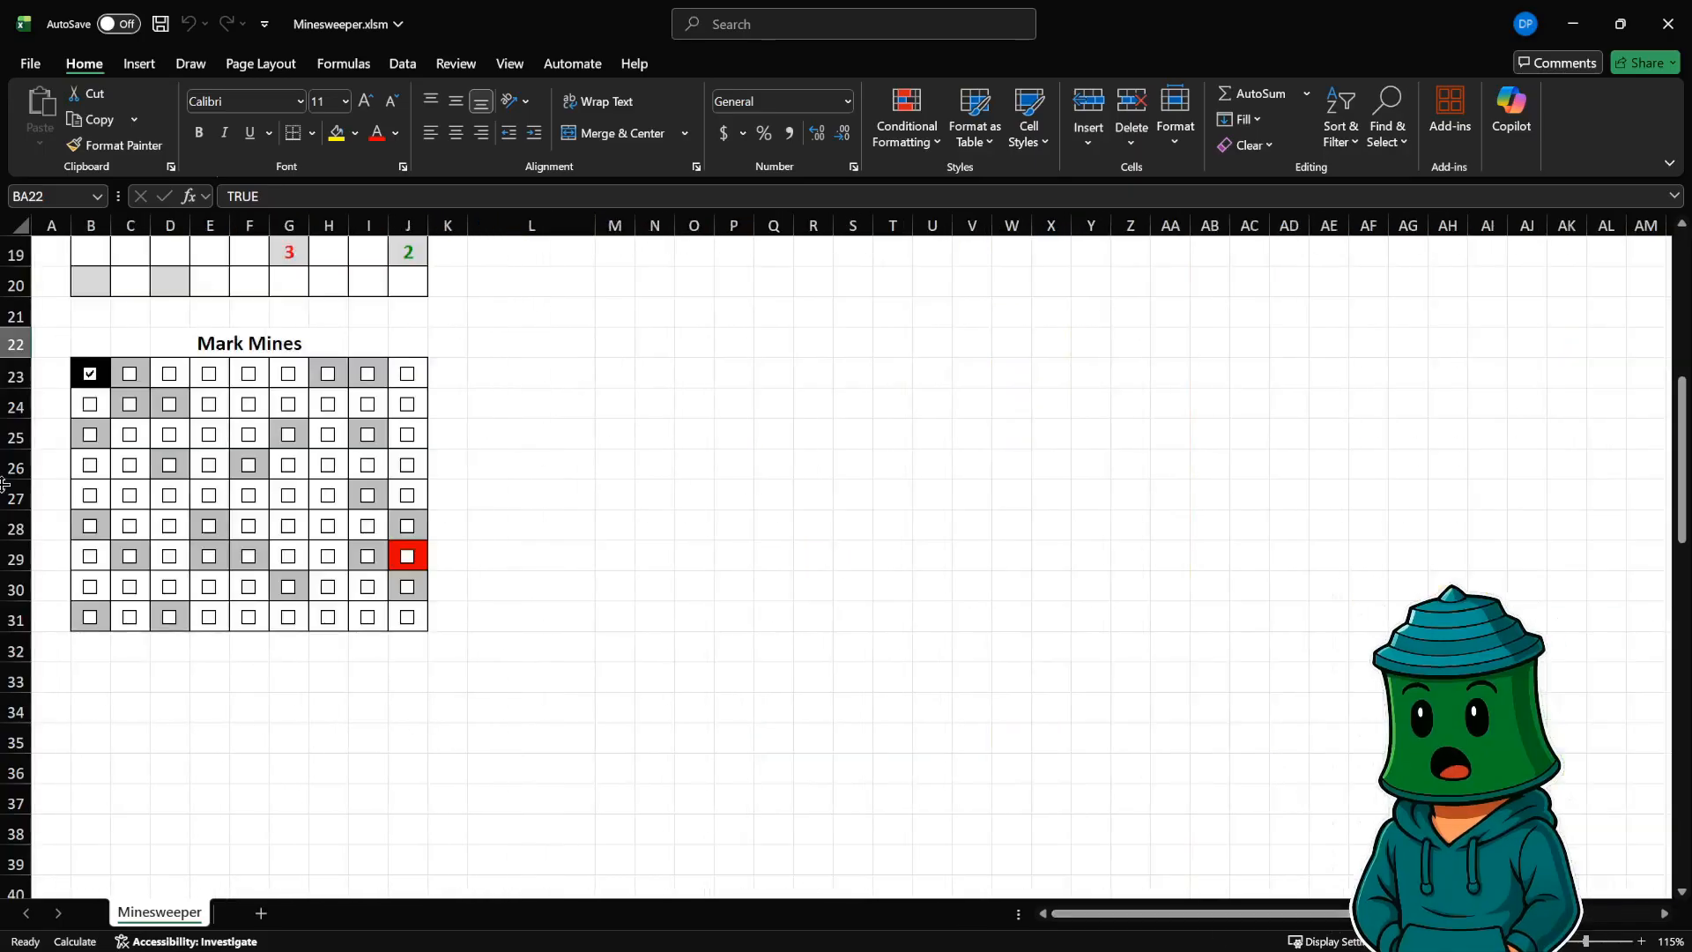
pyautogui.click(85, 371)
pyautogui.click(91, 371)
pyautogui.moveTo(1170, 914); pyautogui.dragTo(1415, 915)
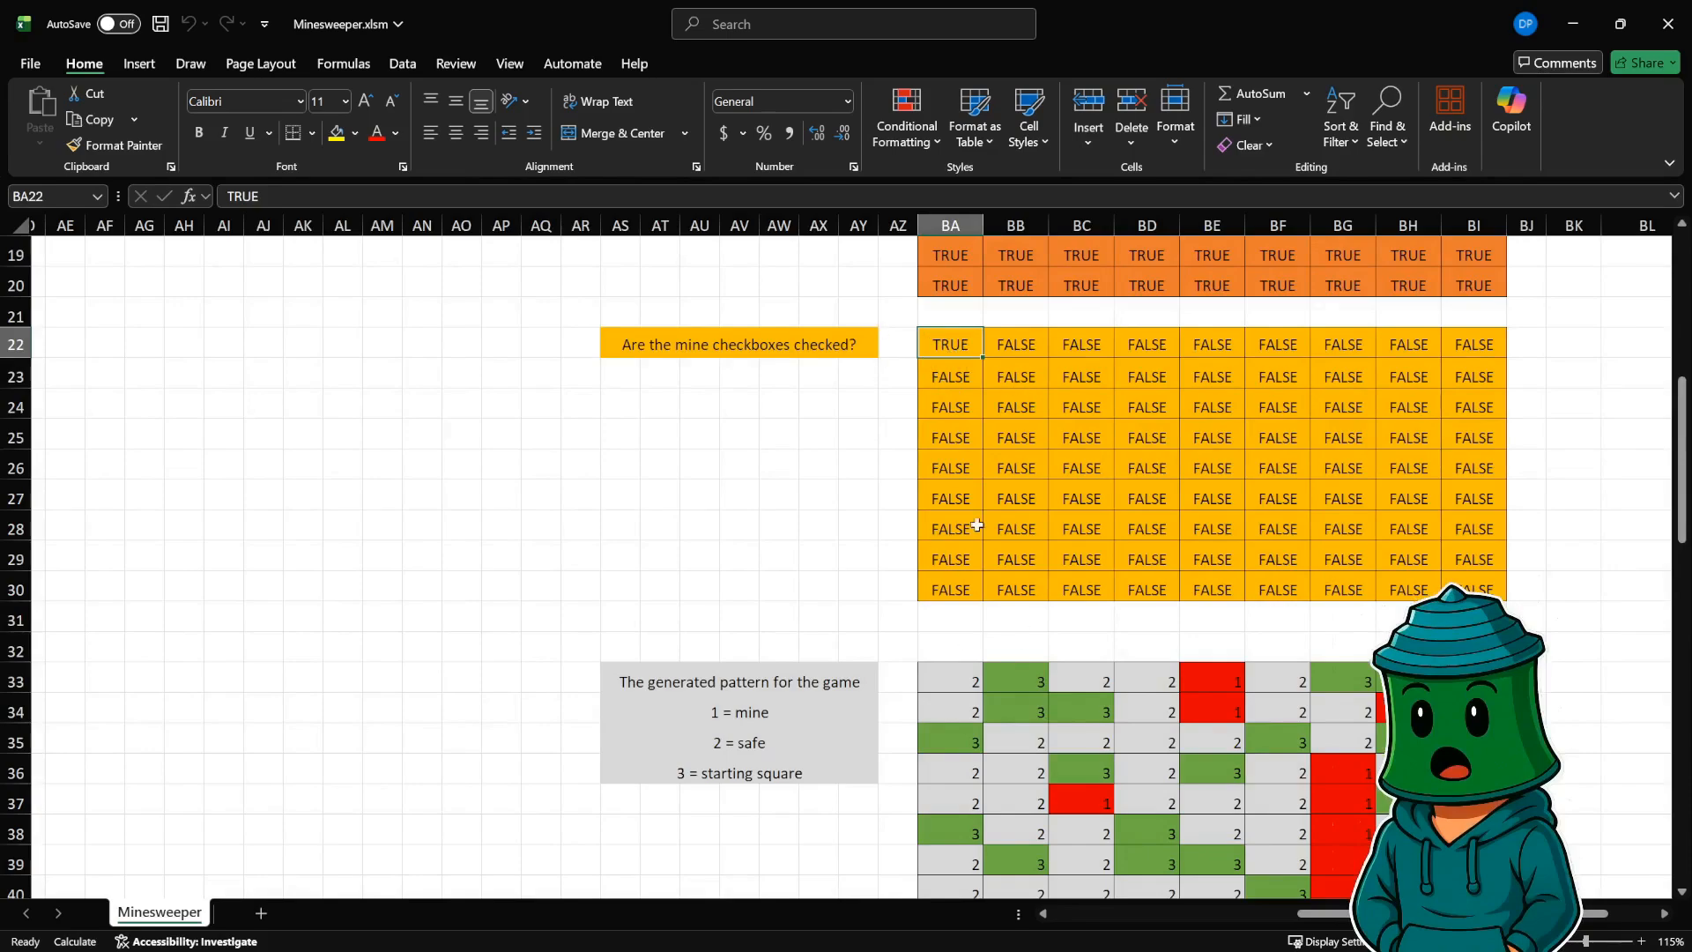
# - Examine the generated game pattern table and inspect the formulas of several cells in its first row, from BA33 to BE33
pyautogui.scroll(-4, 970, 526)
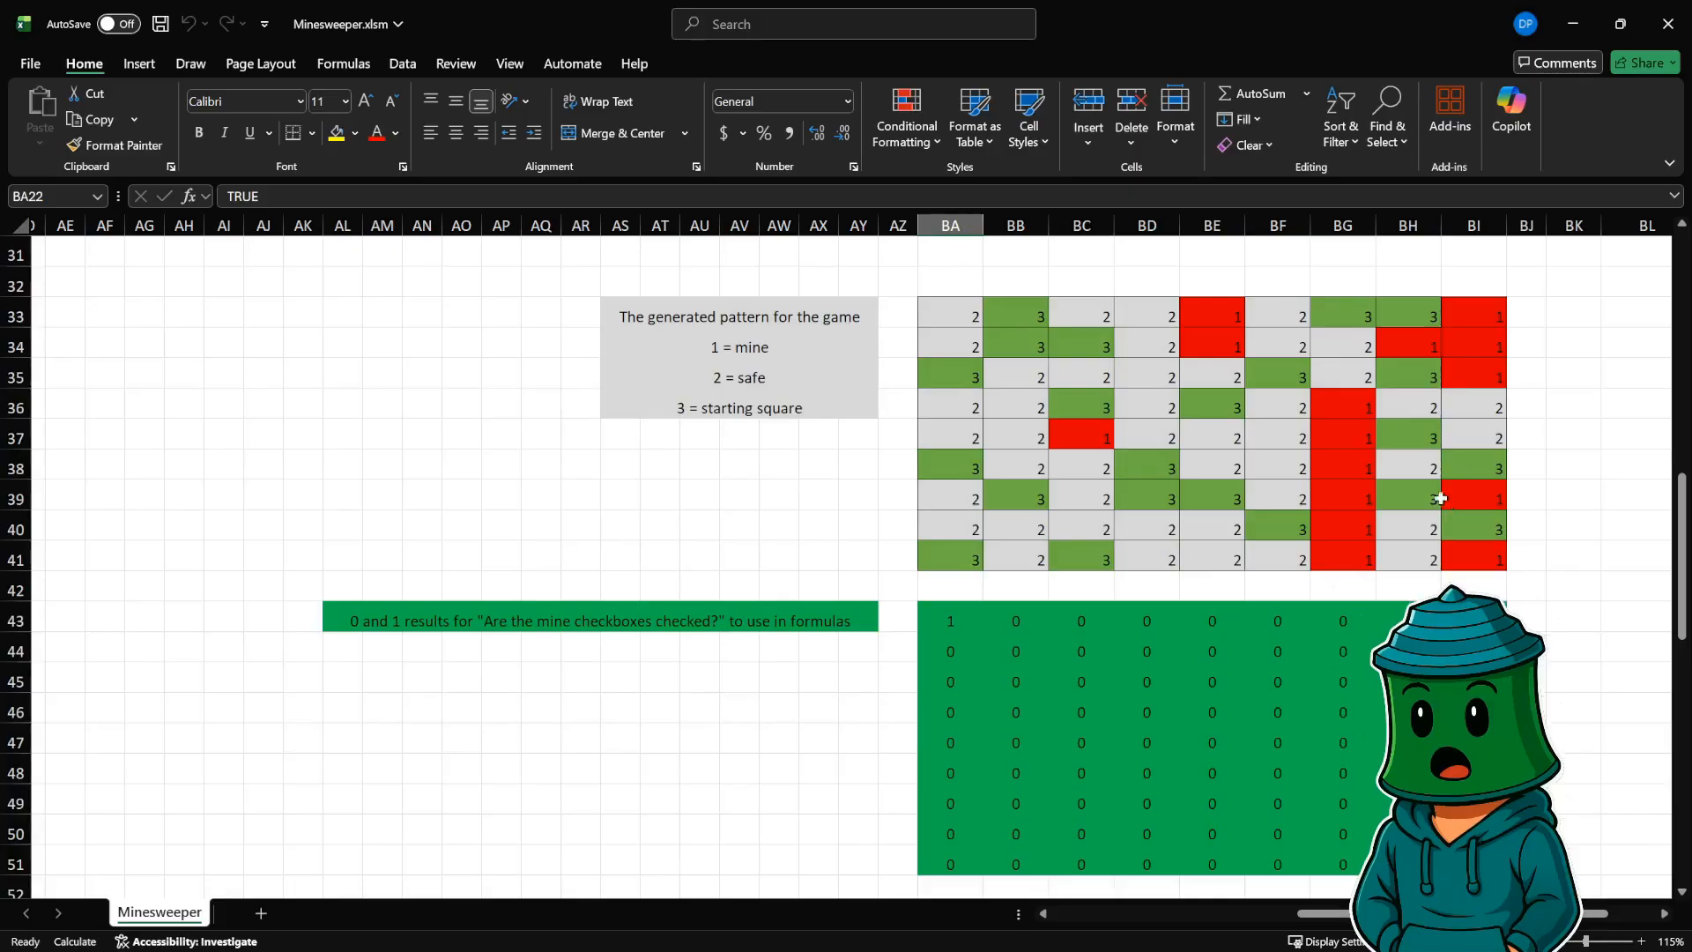
pyautogui.click(974, 322)
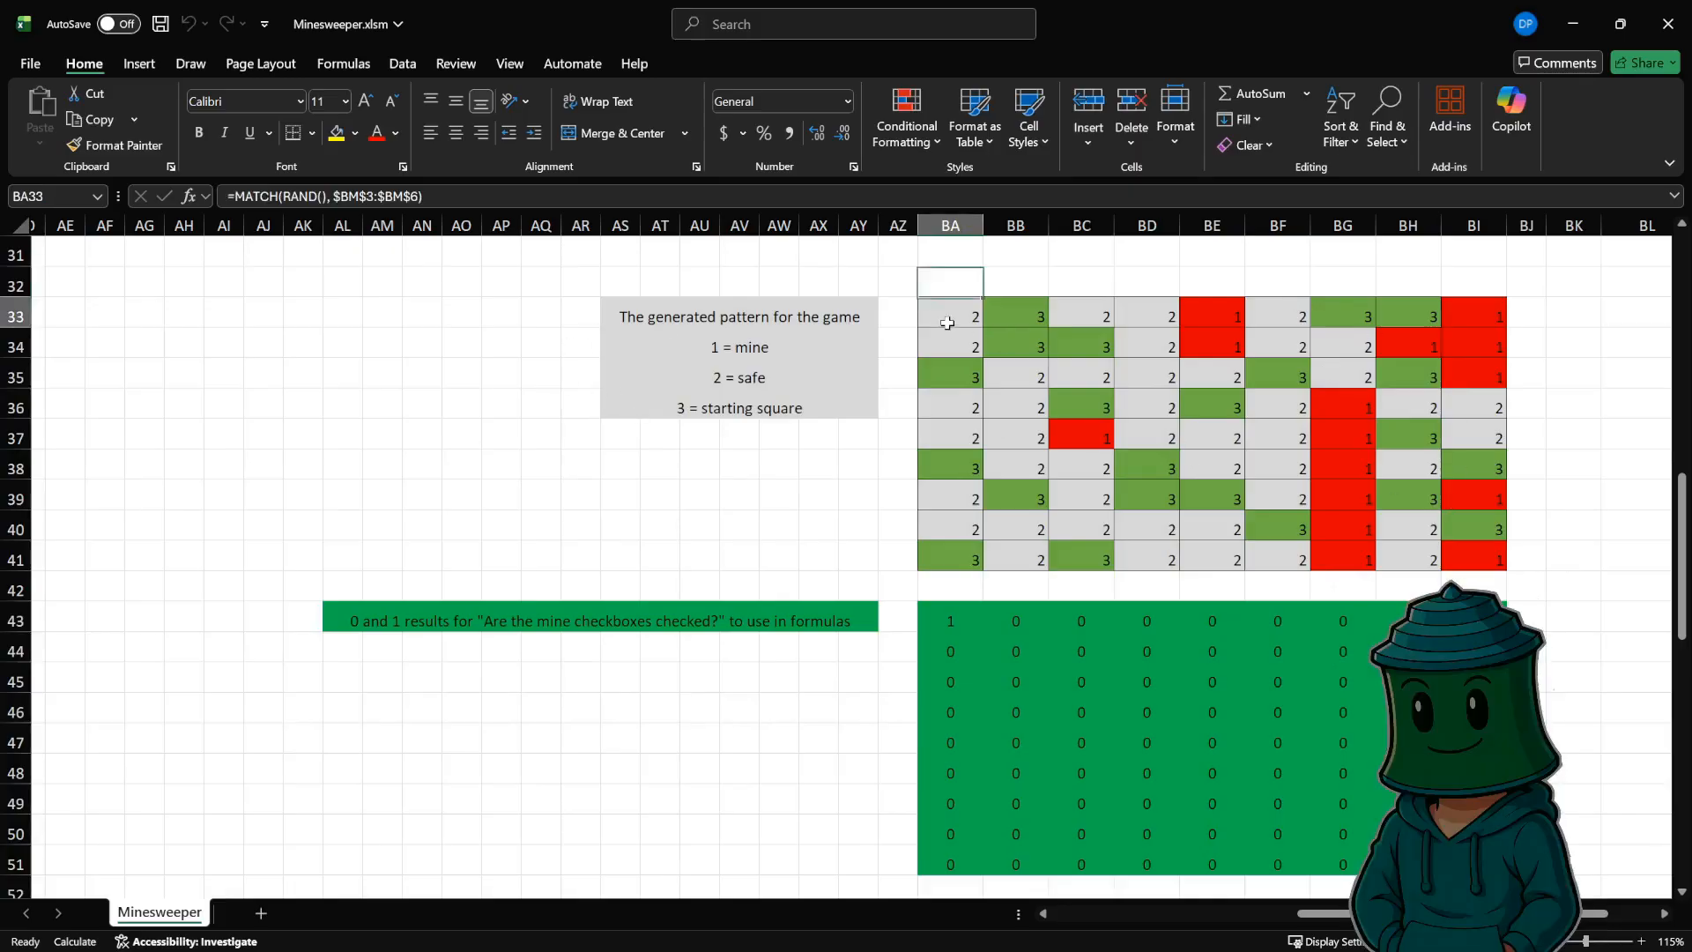
pyautogui.click(1013, 323)
pyautogui.click(1086, 320)
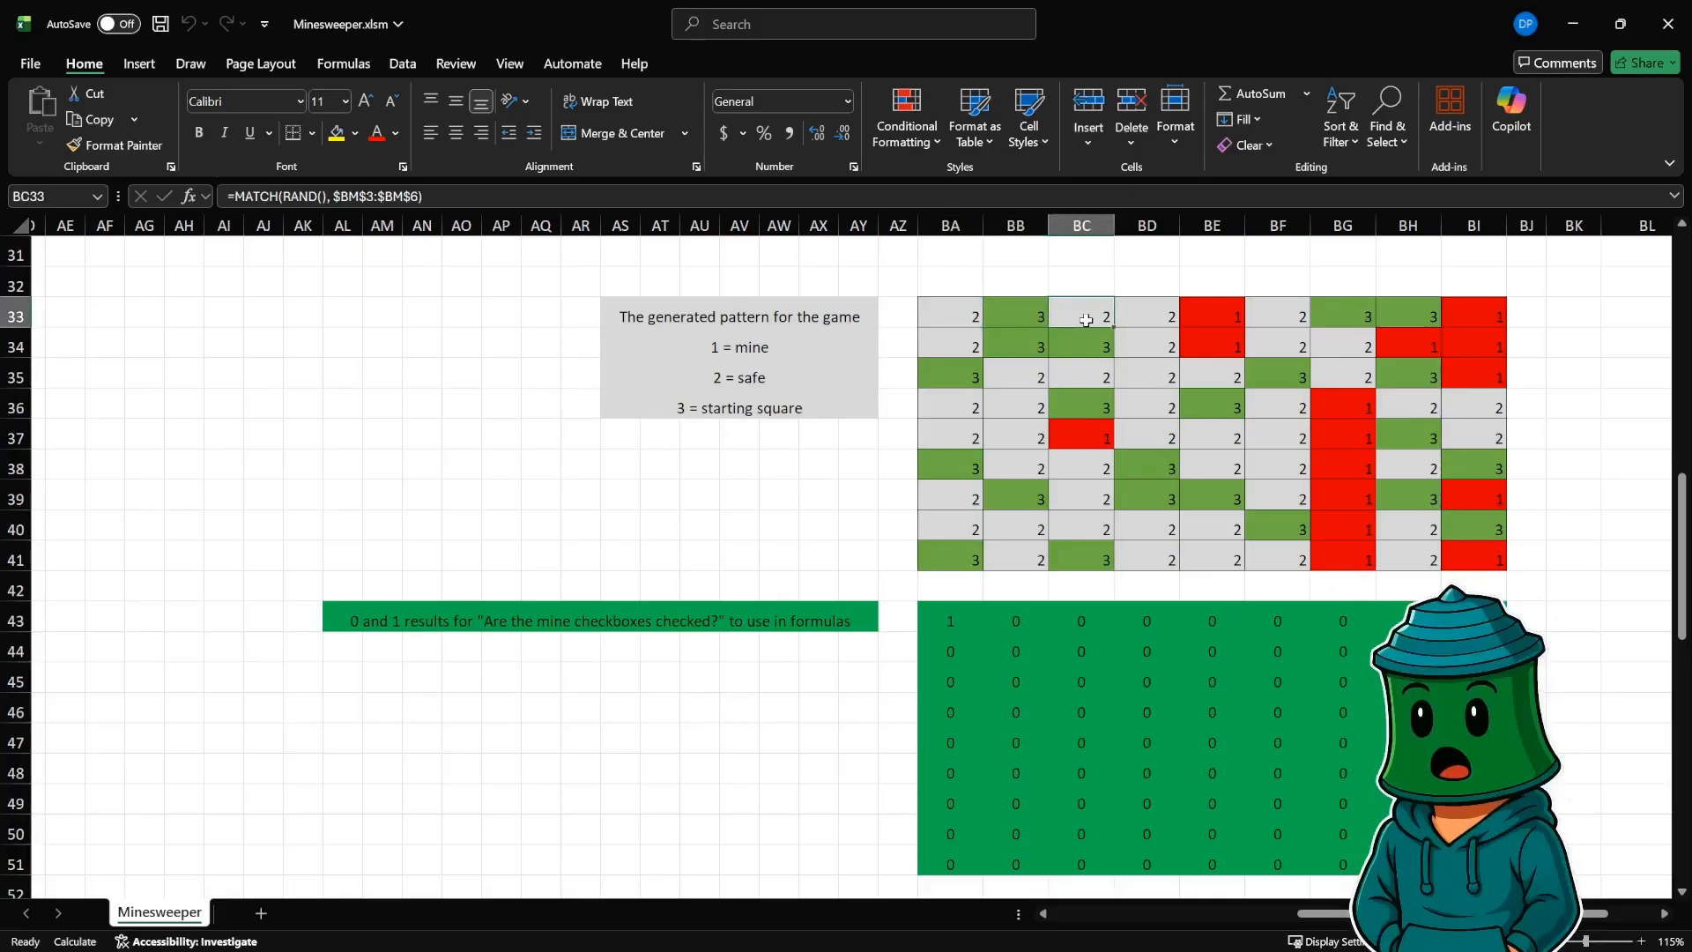
pyautogui.click(1200, 319)
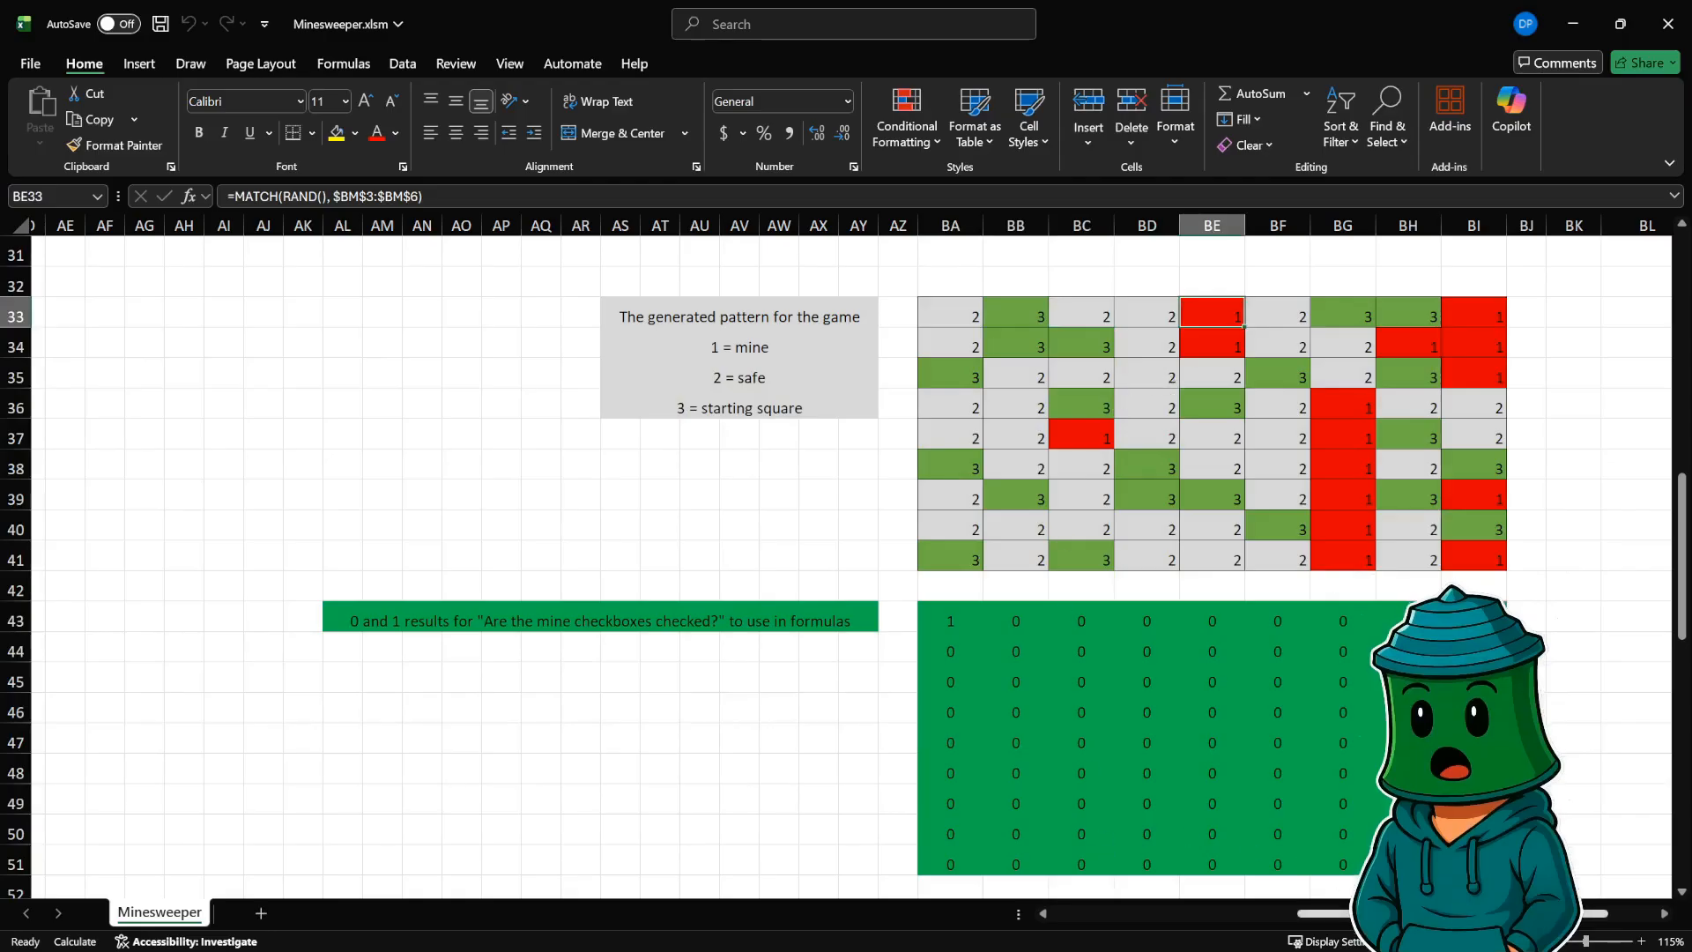
pyautogui.hscroll(3, 925, 335)
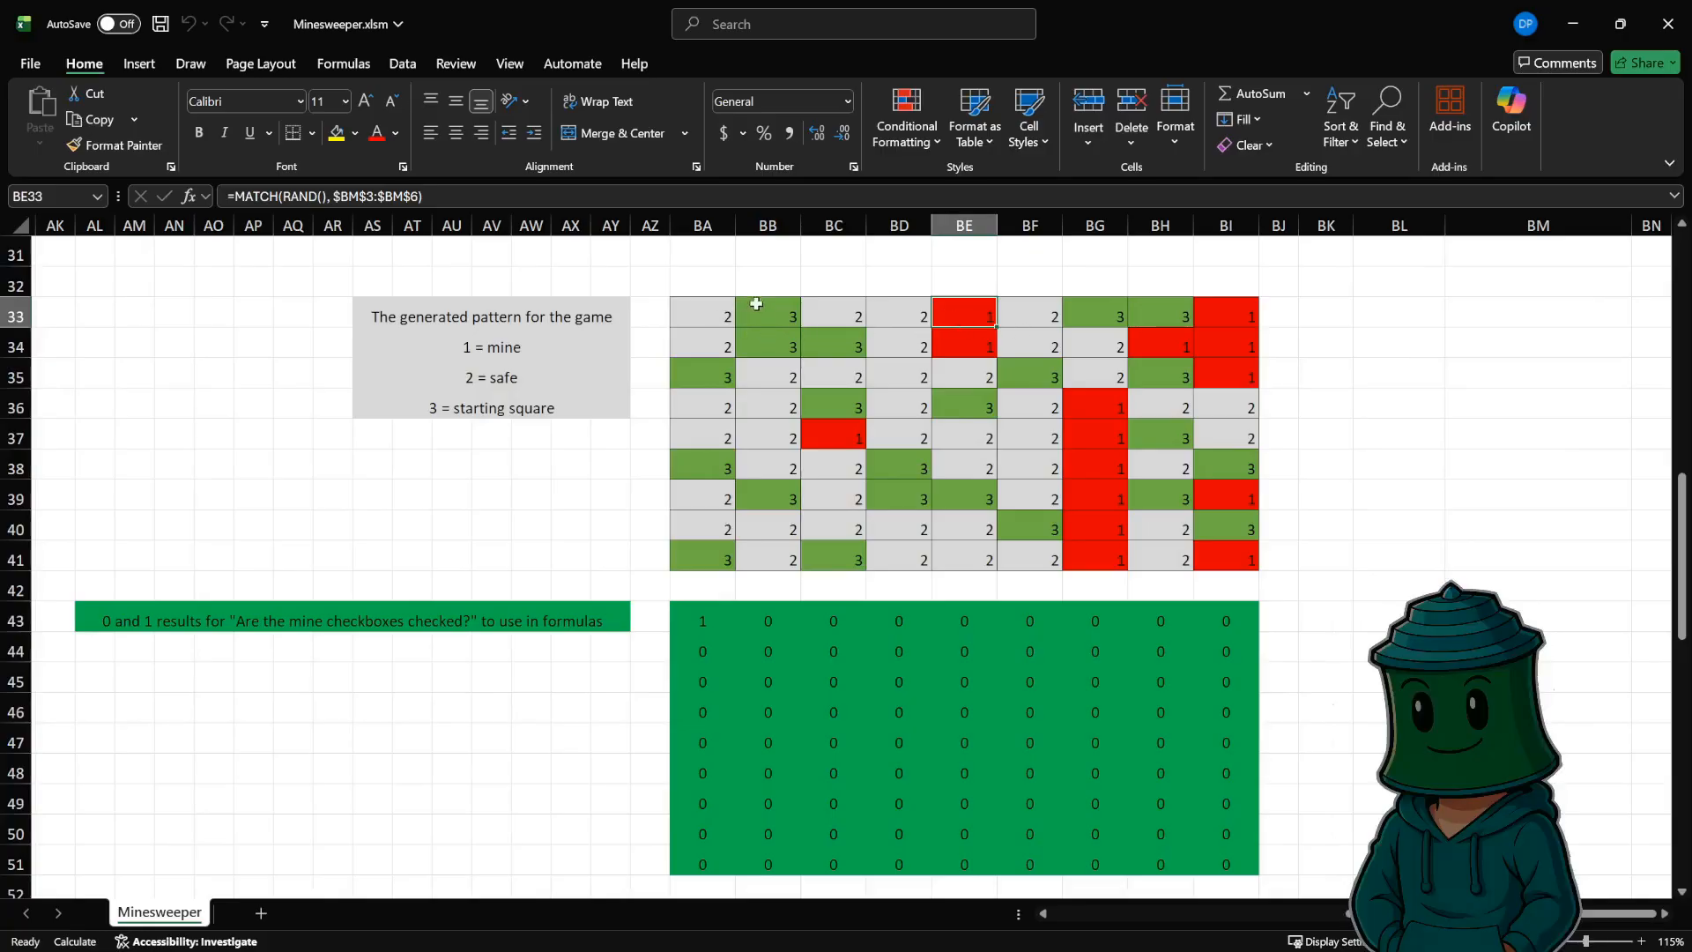
# - Compare the formulas of neighbouring safe and starting-square cells in the pattern table's first rows, around BA33 to BC34
pyautogui.click(728, 317)
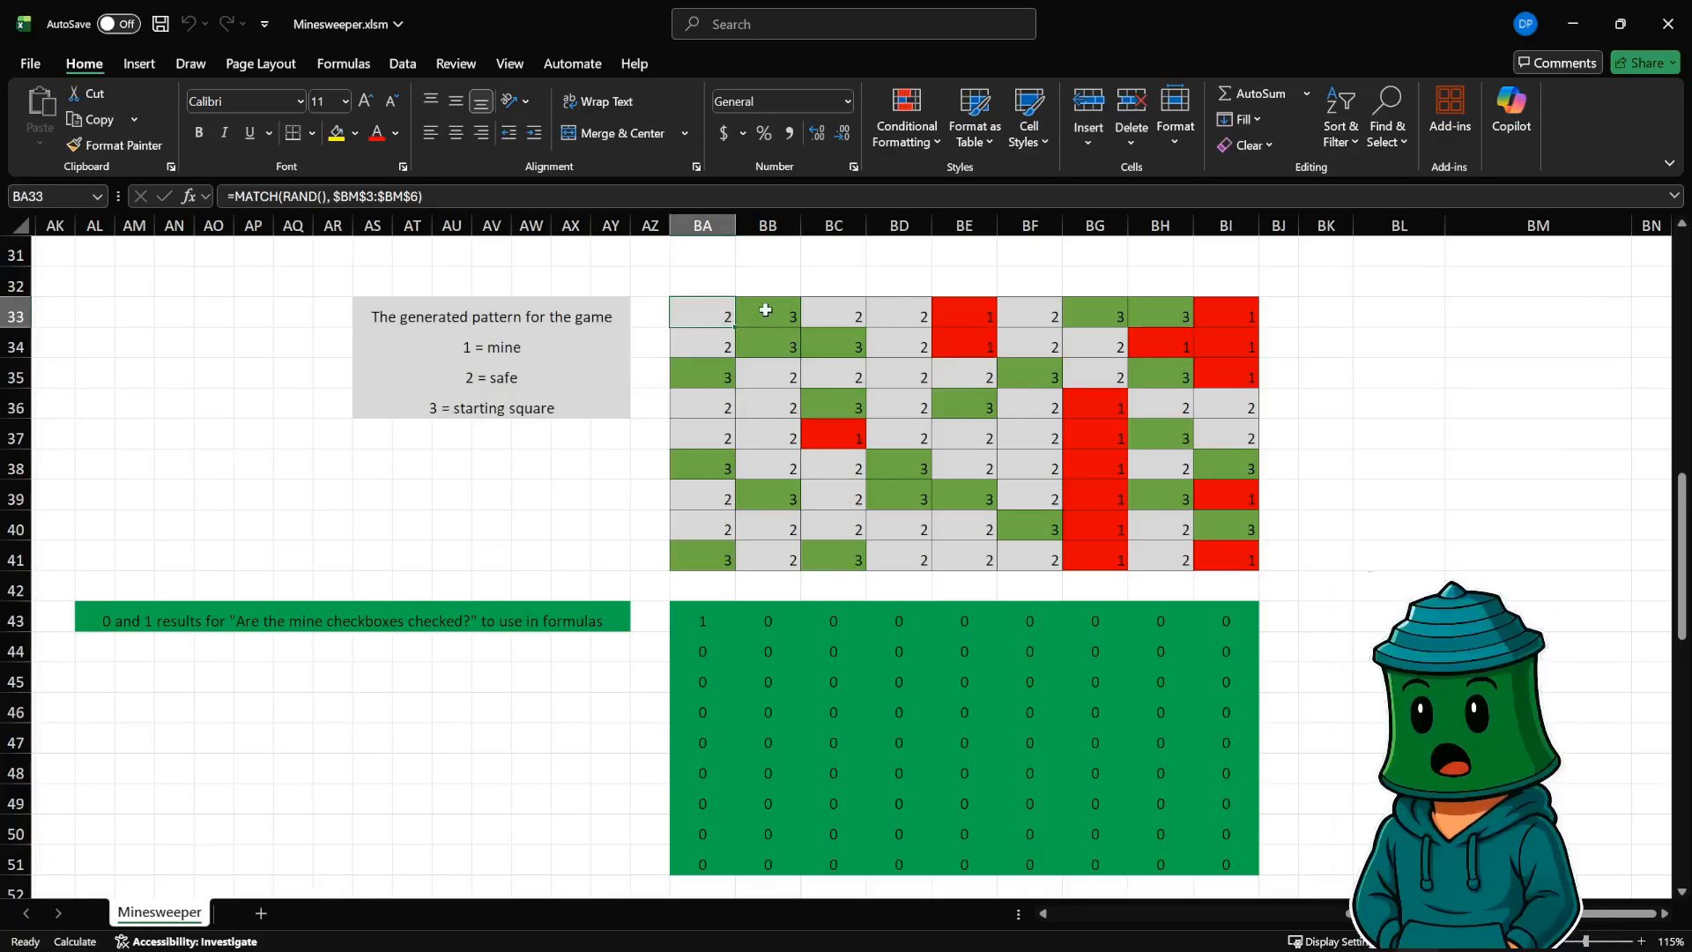
pyautogui.click(776, 339)
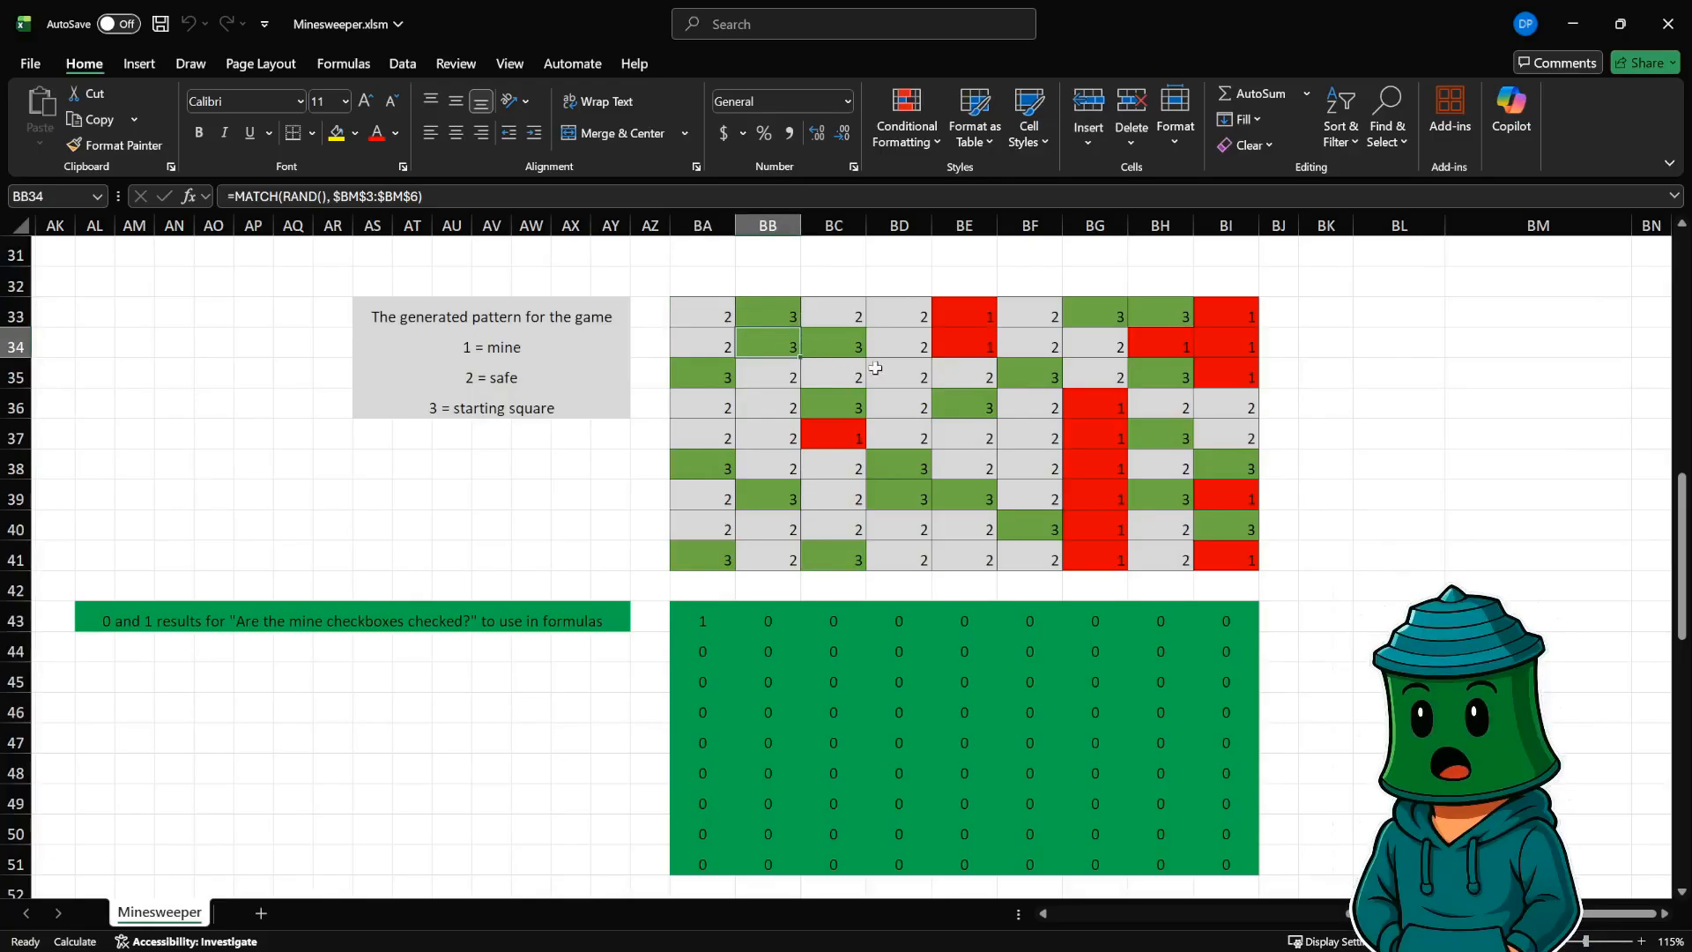
pyautogui.click(870, 371)
pyautogui.click(700, 339)
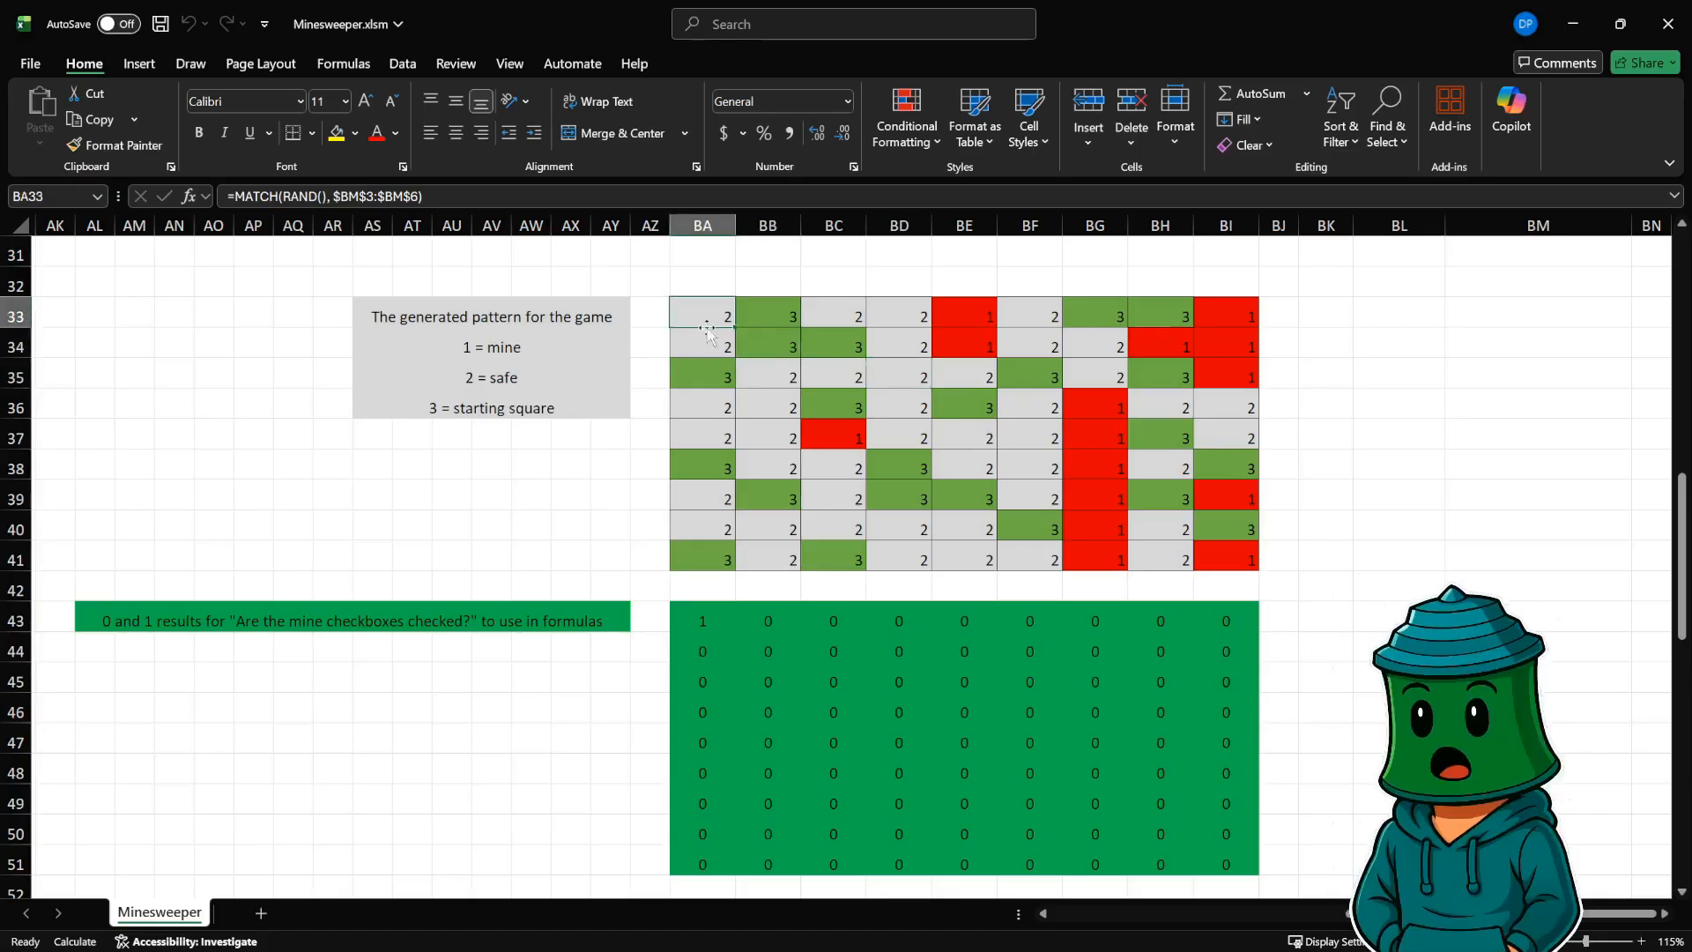
pyautogui.click(796, 320)
pyautogui.click(794, 347)
pyautogui.click(834, 346)
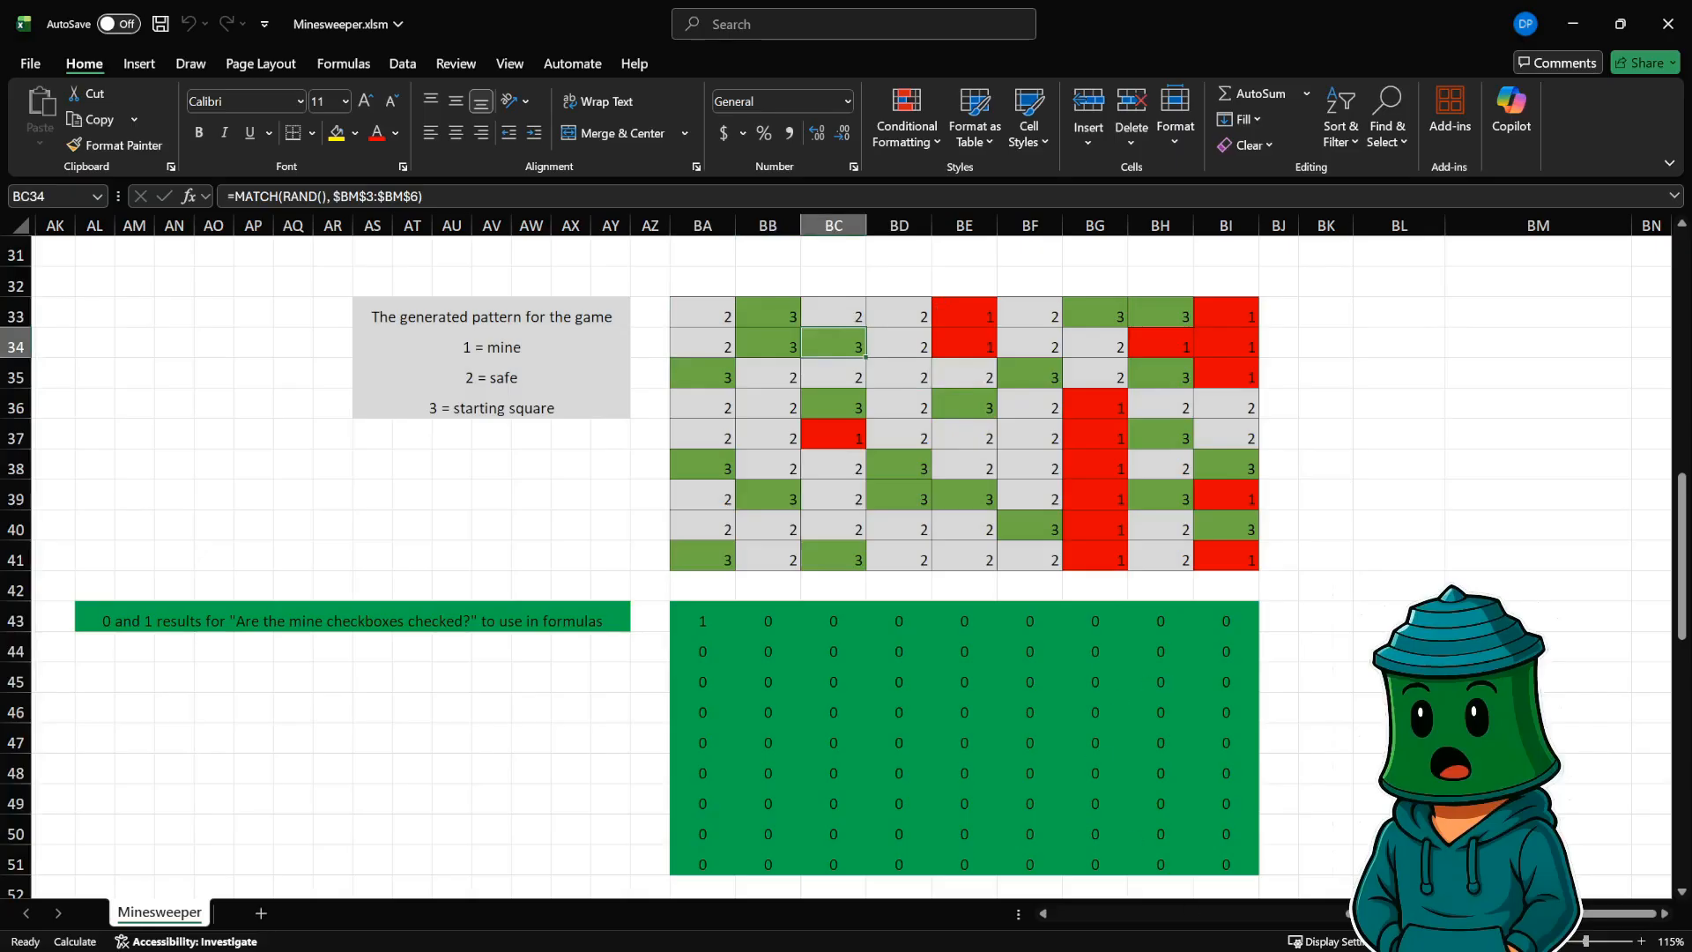
# - Review the game board and Mark Mines grid against the generated pattern table
pyautogui.hscroll(-10, 533, 599)
pyautogui.scroll(6, 533, 582)
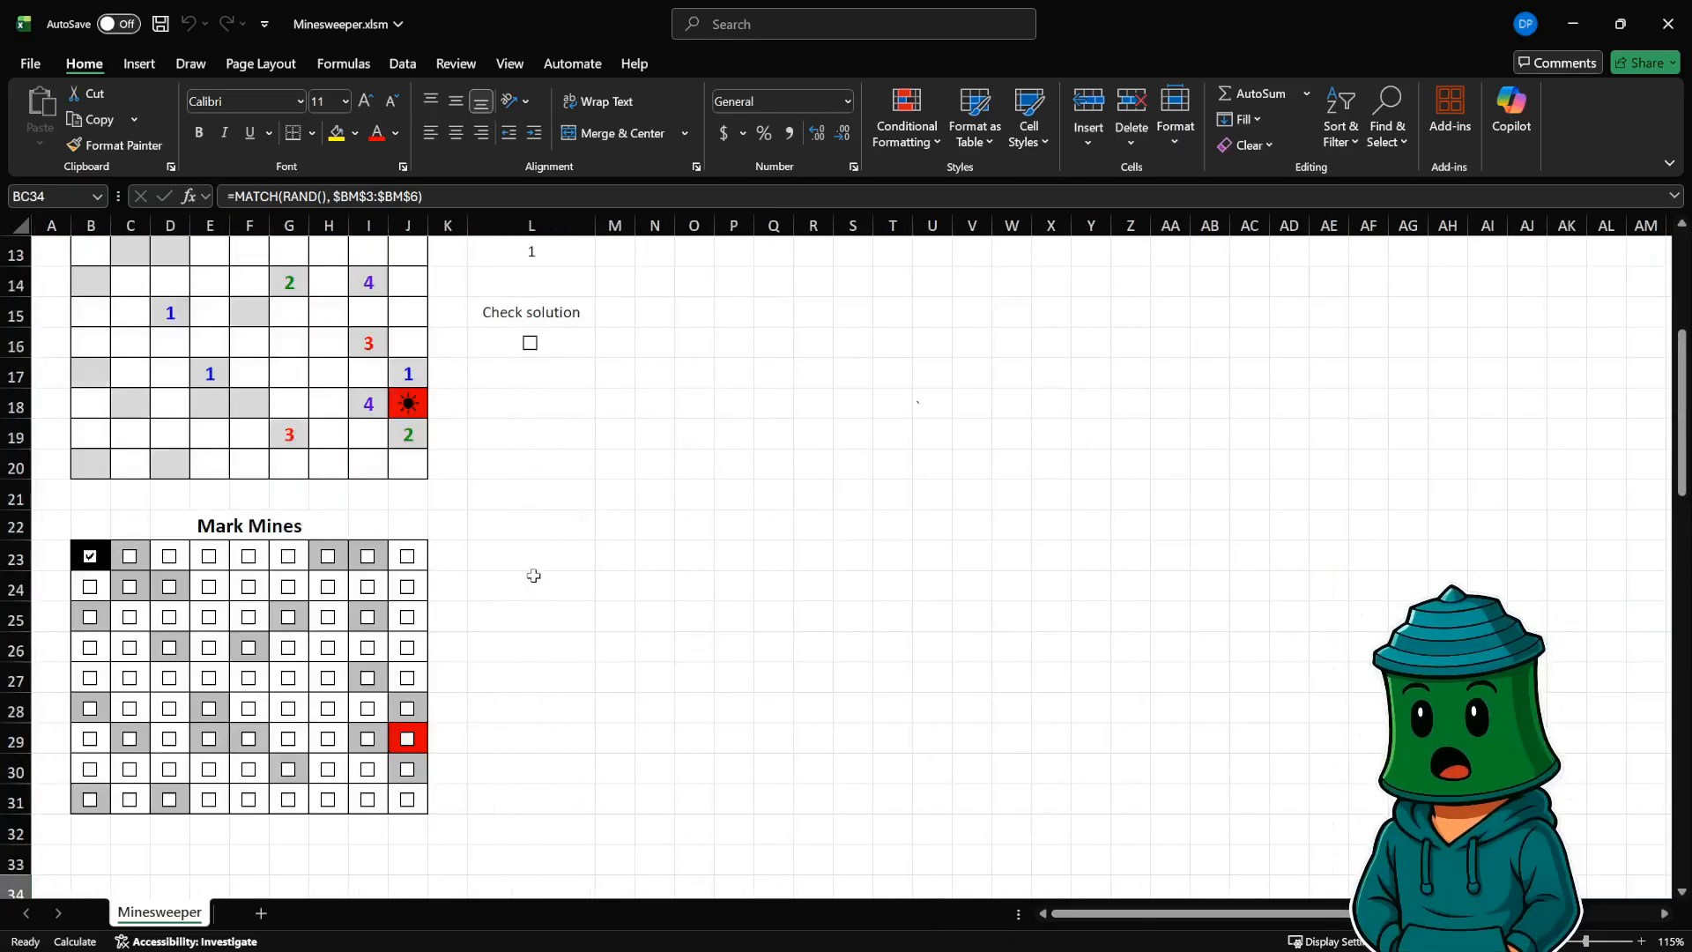
pyautogui.scroll(3, 533, 575)
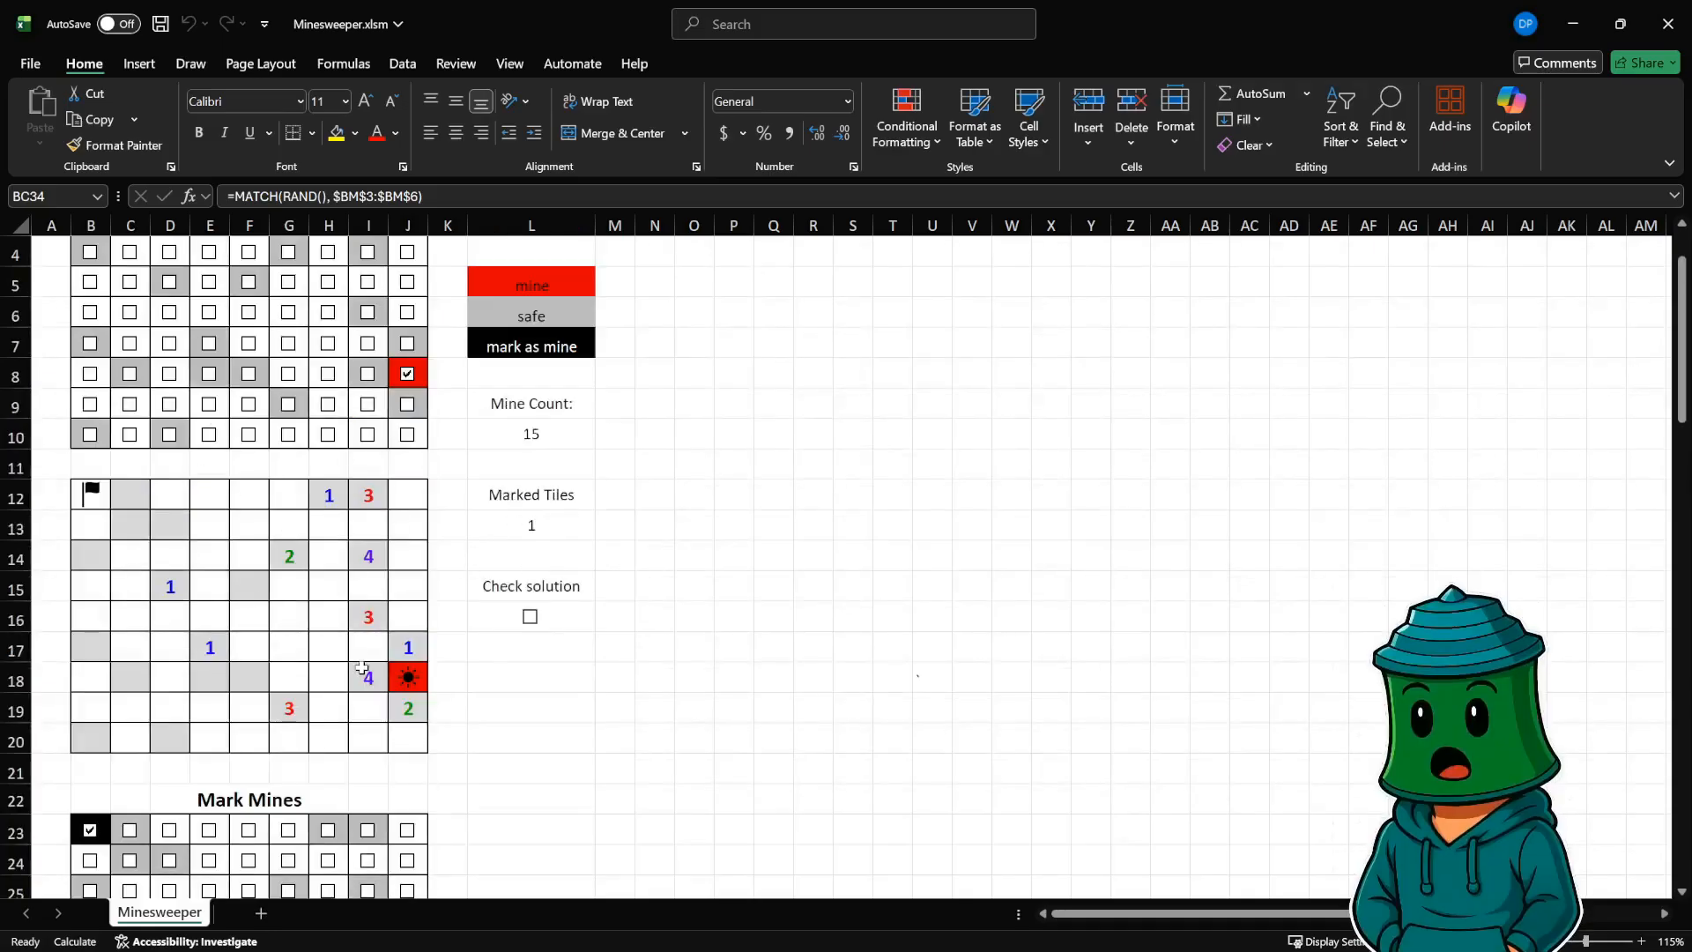
pyautogui.moveTo(1143, 915); pyautogui.dragTo(1454, 913)
pyautogui.scroll(-9, 1293, 752)
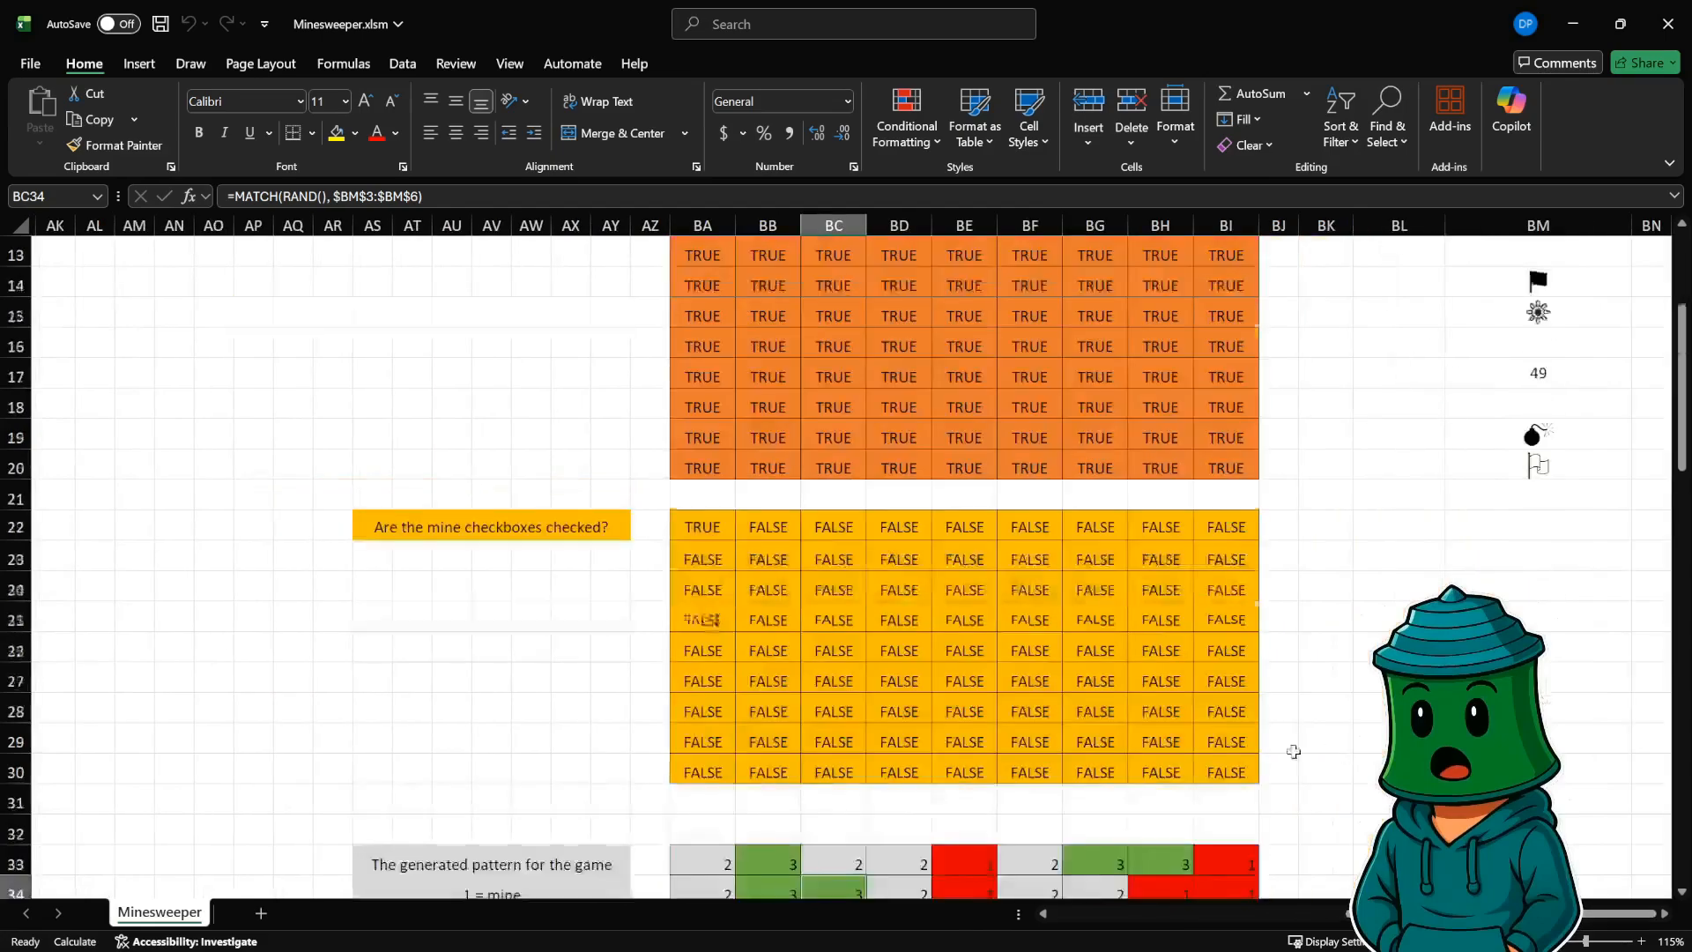
# - Inspect the MATCH and RAND parts and the $BM$3:$BM$6 lookup range in the BA33 formula without changing it
pyautogui.click(705, 314)
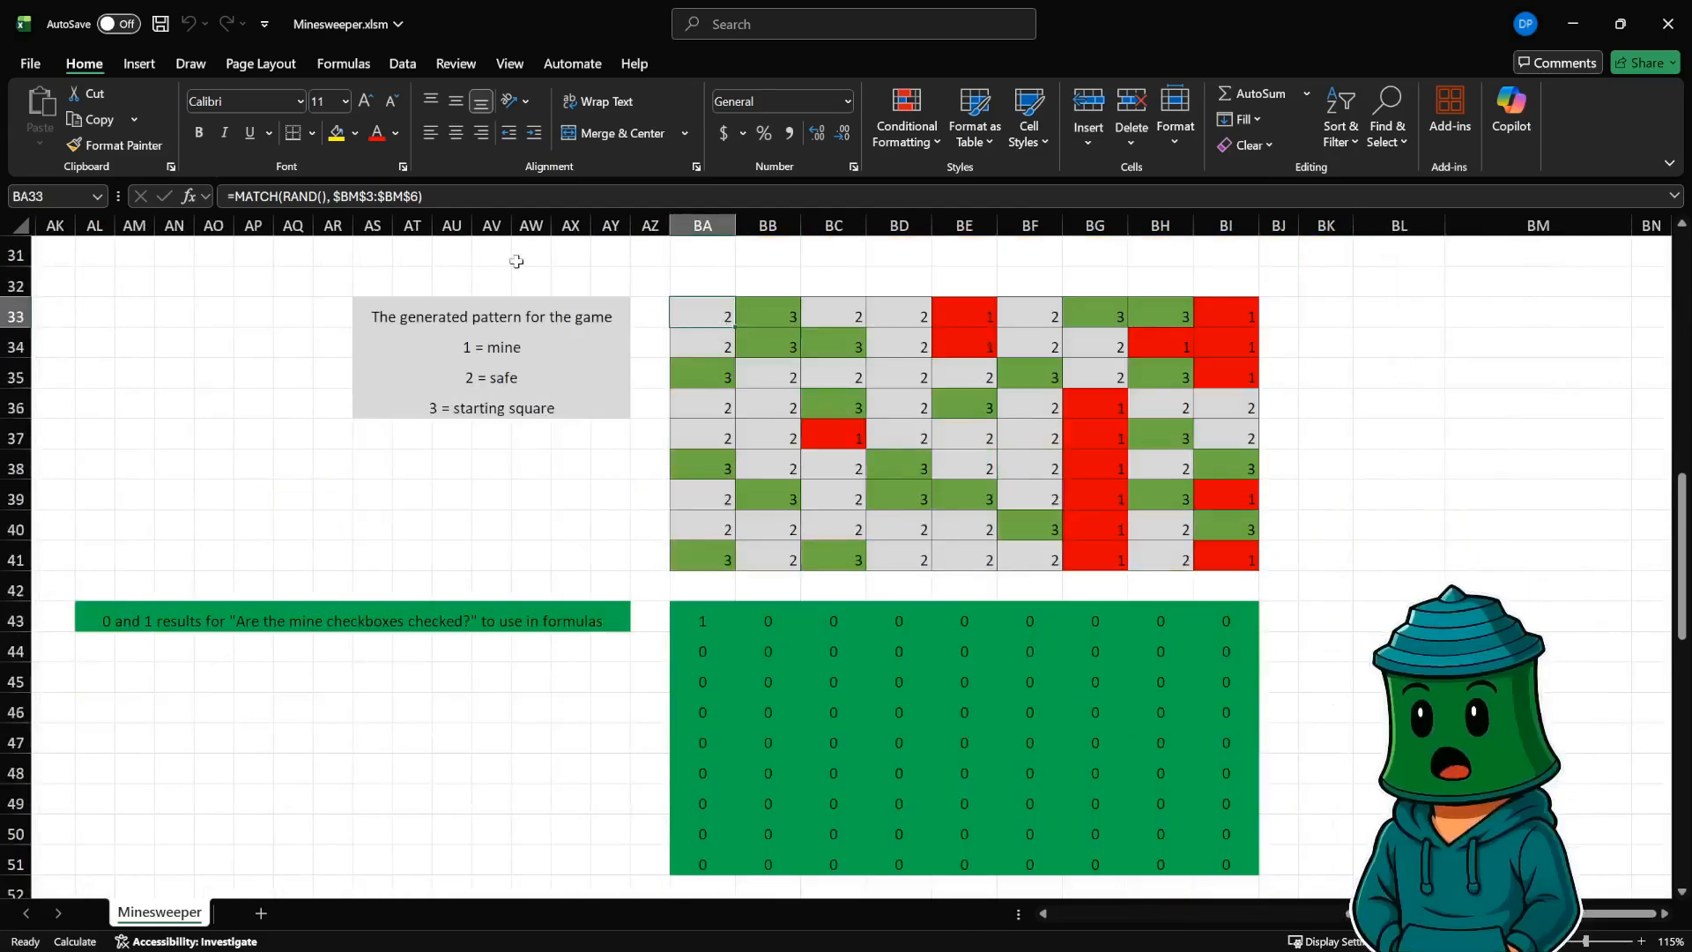
pyautogui.click(274, 195)
pyautogui.click(300, 199)
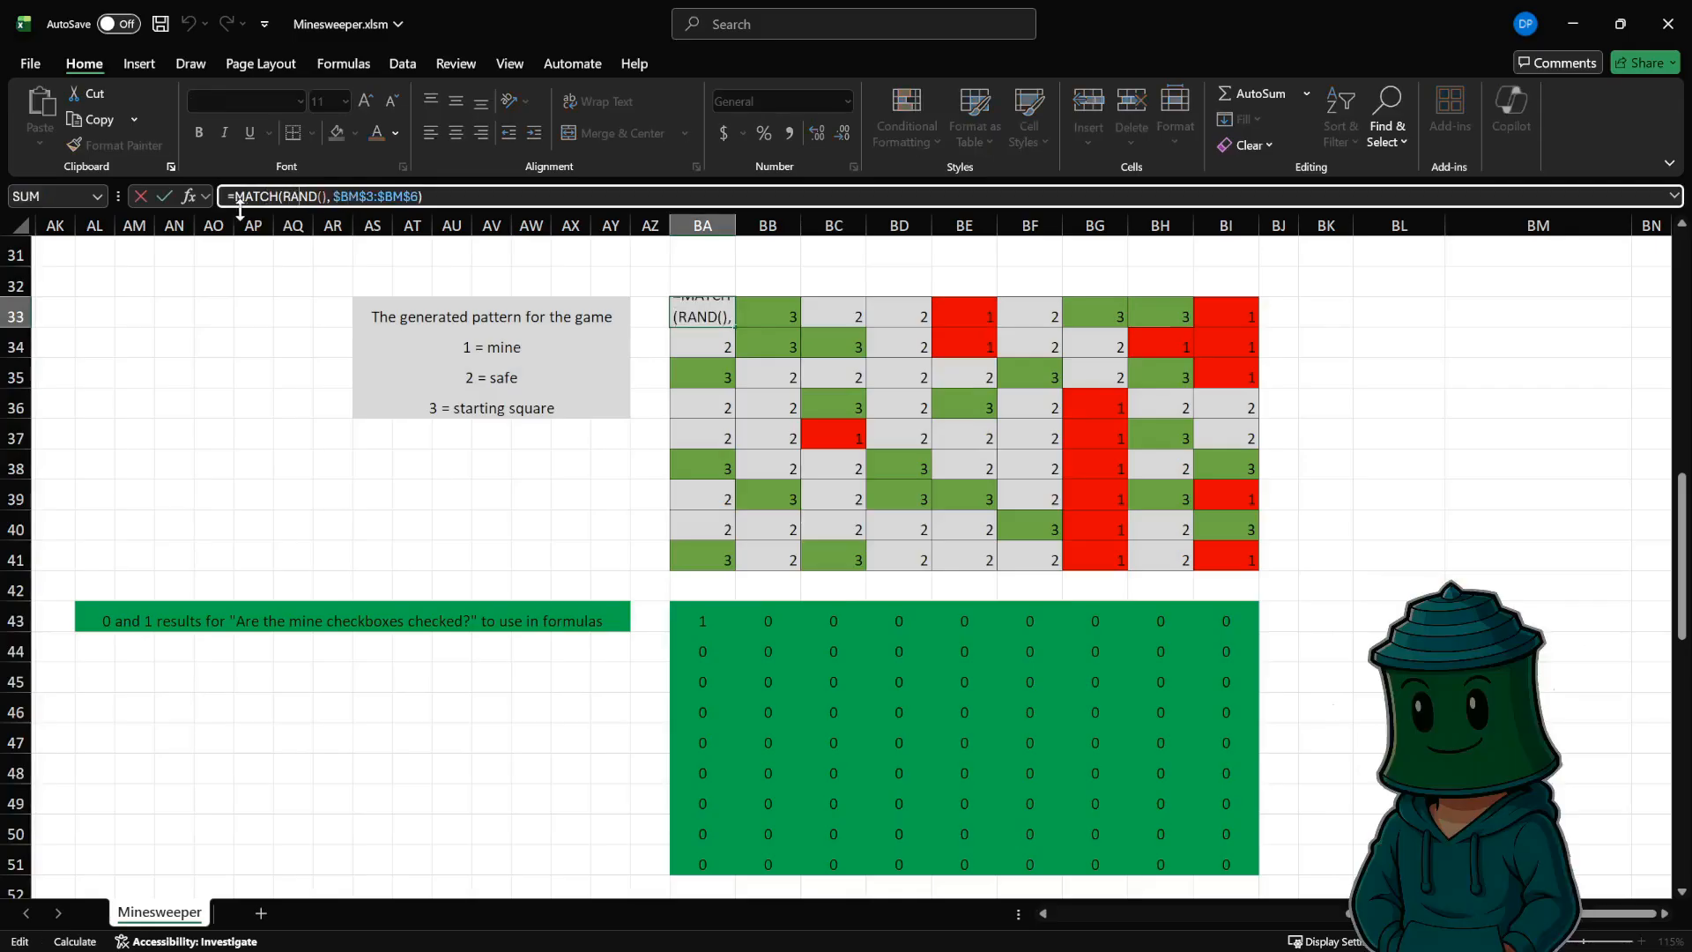
pyautogui.click(345, 197)
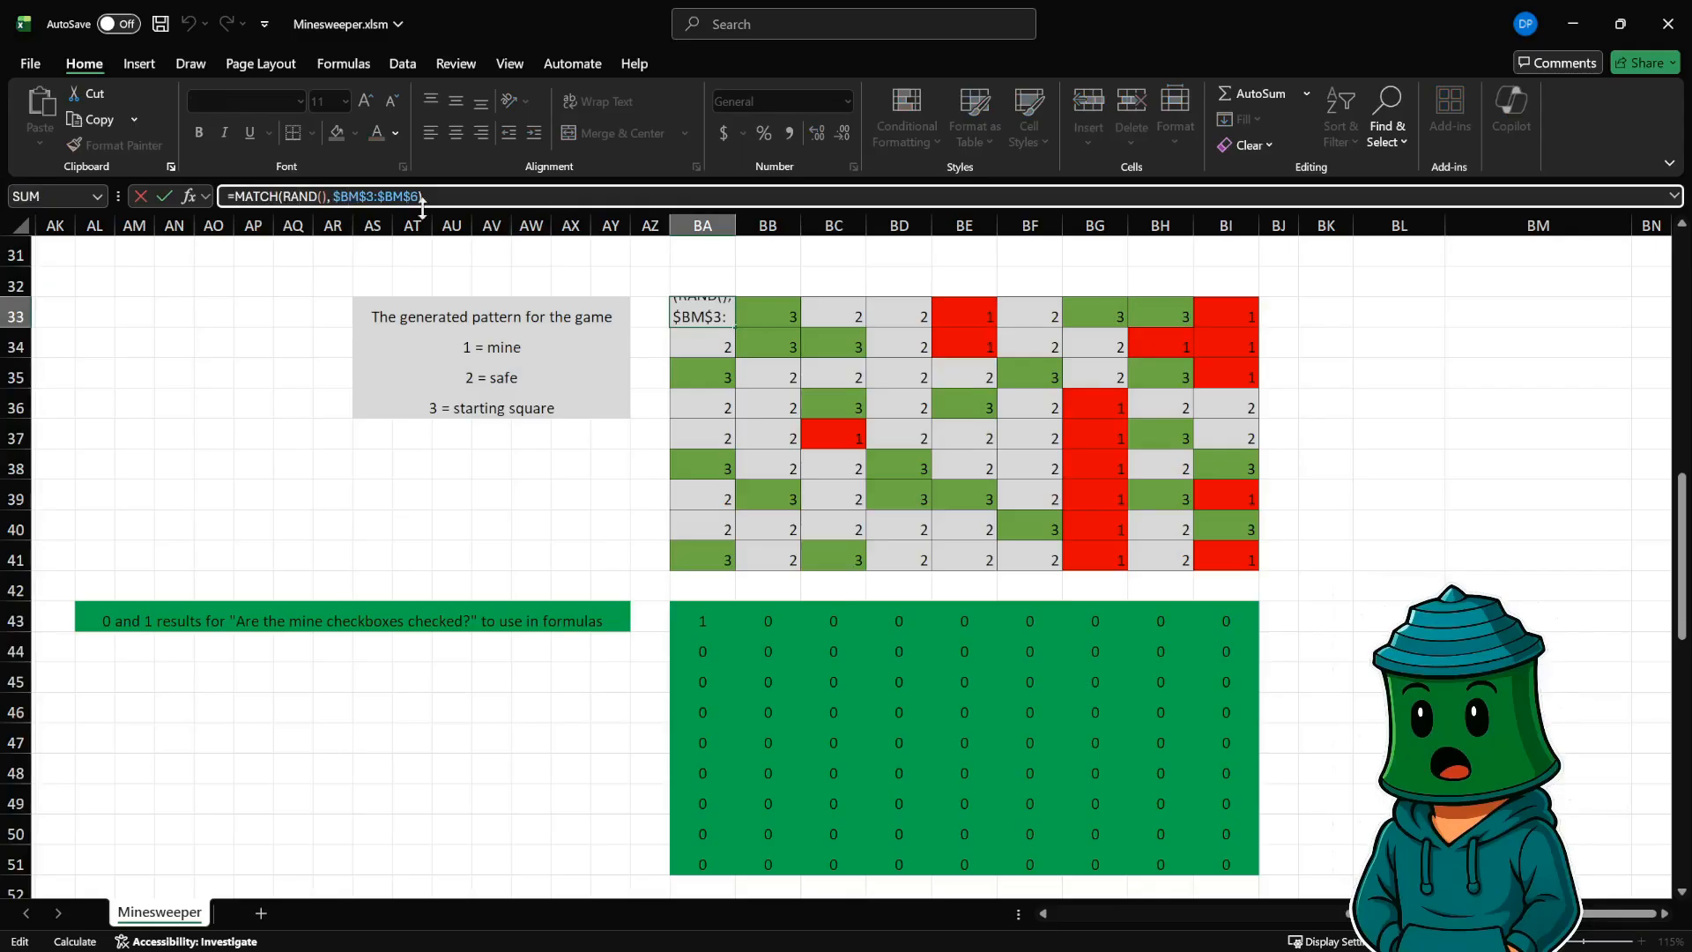
pyautogui.click(309, 293)
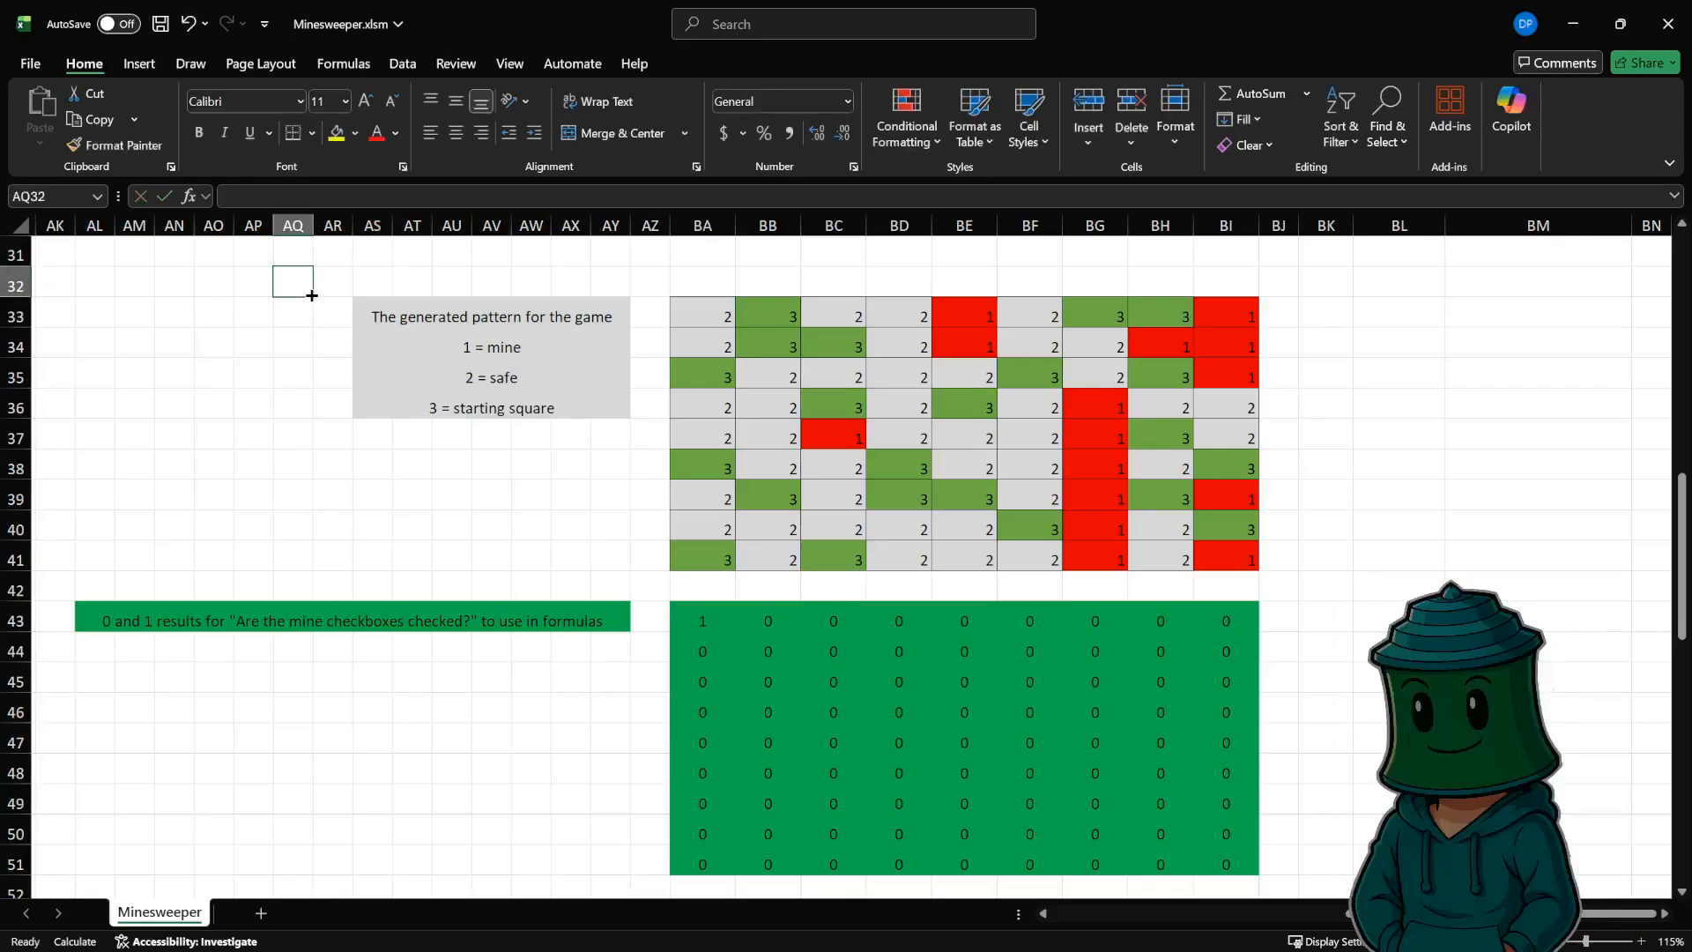
pyautogui.click(731, 303)
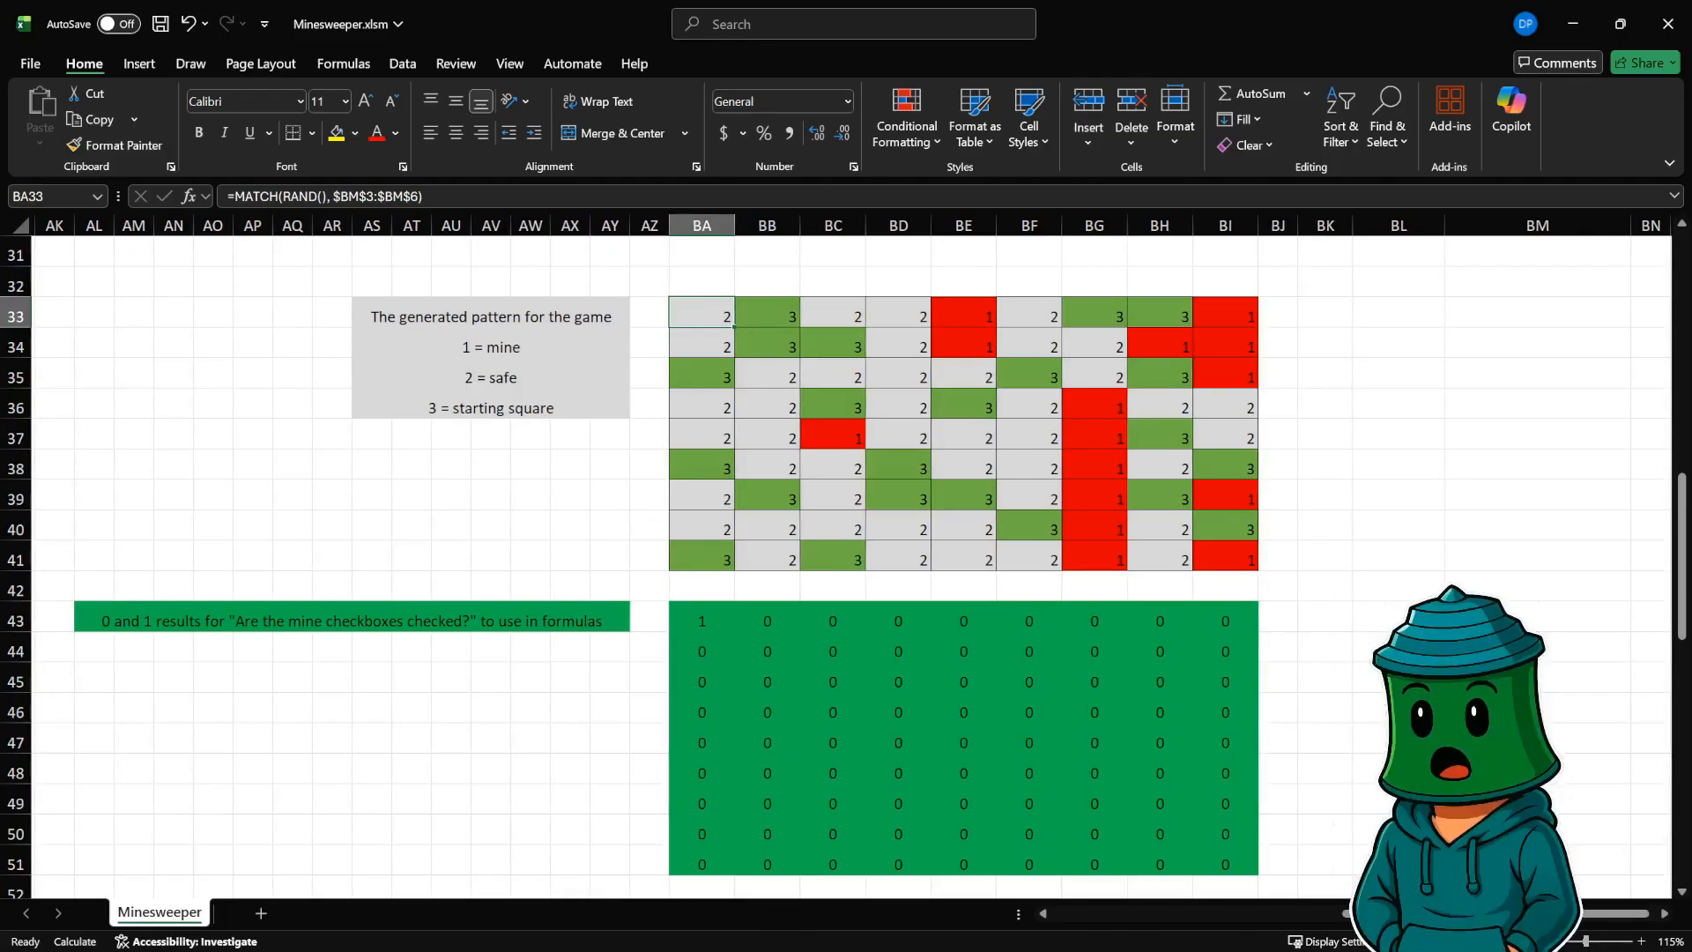
# - Examine the tile values 1 to 3 and their probabilities in the probability table, BK3:BL5
pyautogui.scroll(10, 1372, 779)
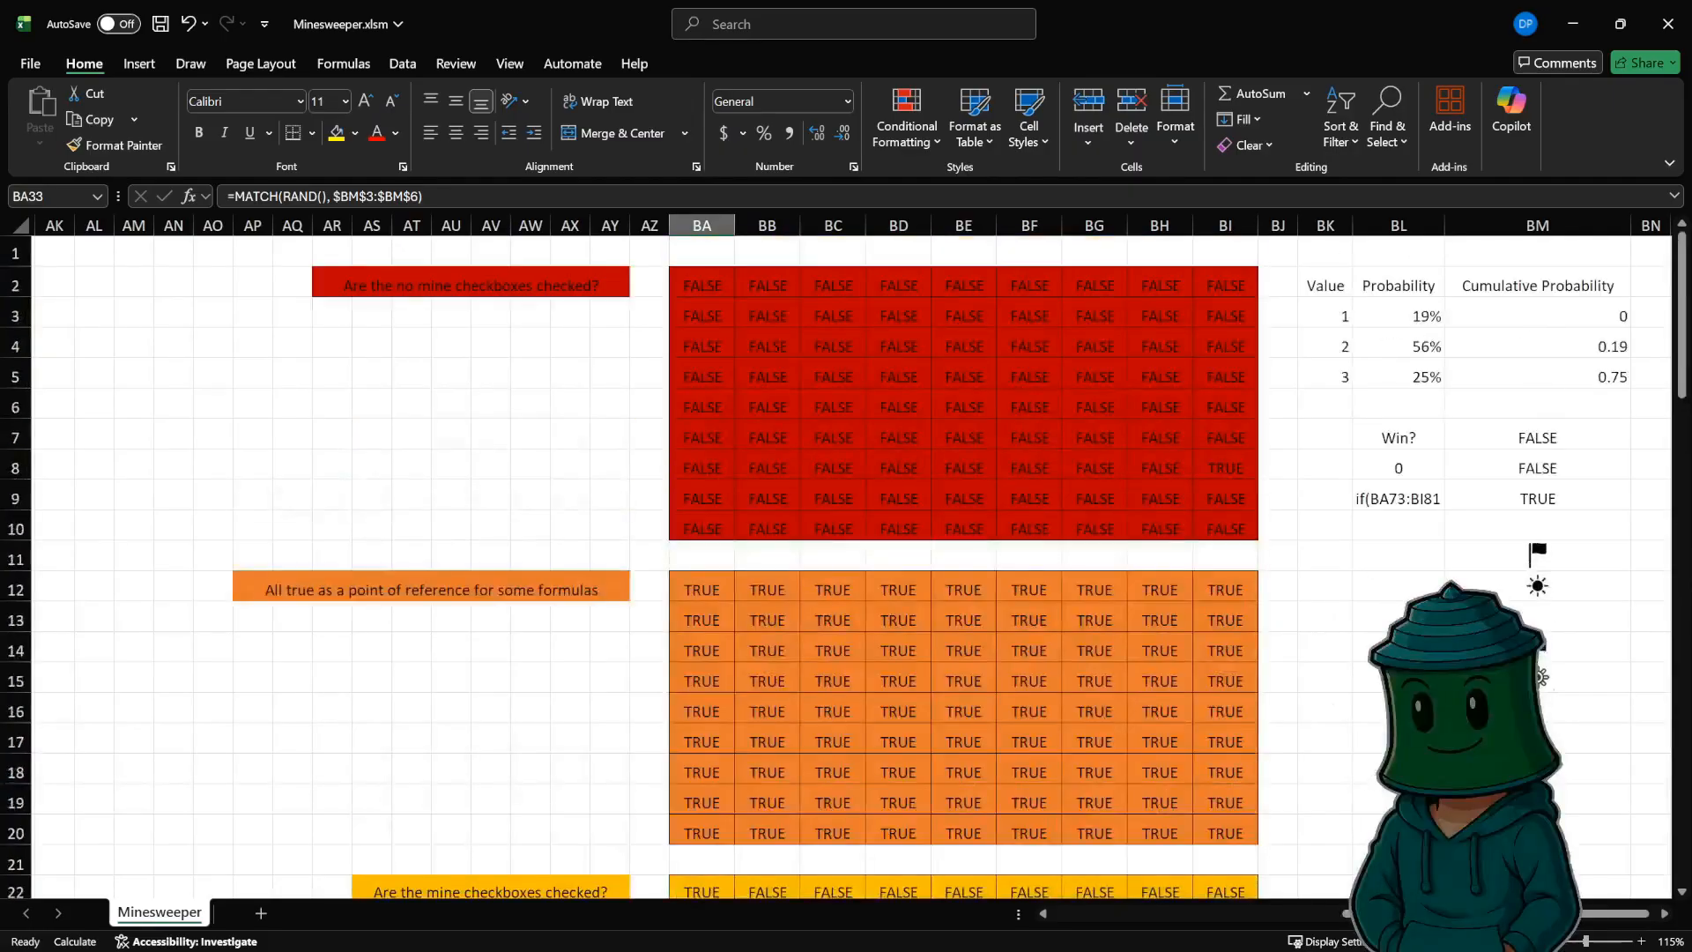
pyautogui.click(1335, 325)
pyautogui.click(1391, 303)
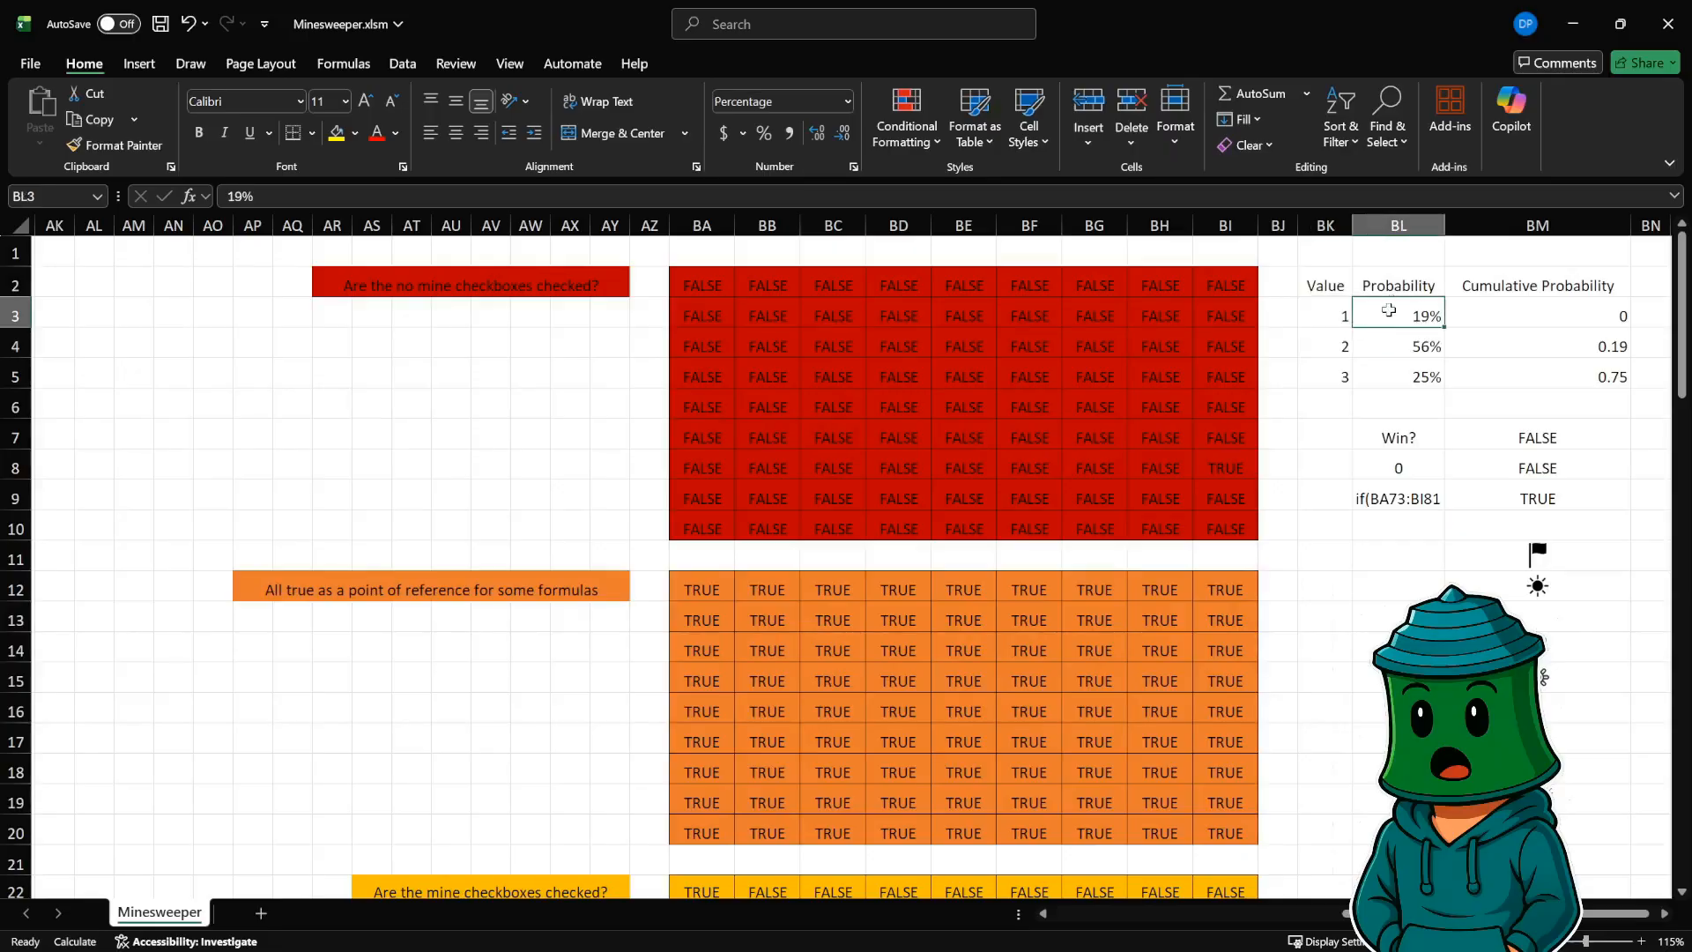
pyautogui.click(1381, 352)
pyautogui.click(1344, 319)
pyautogui.click(1347, 351)
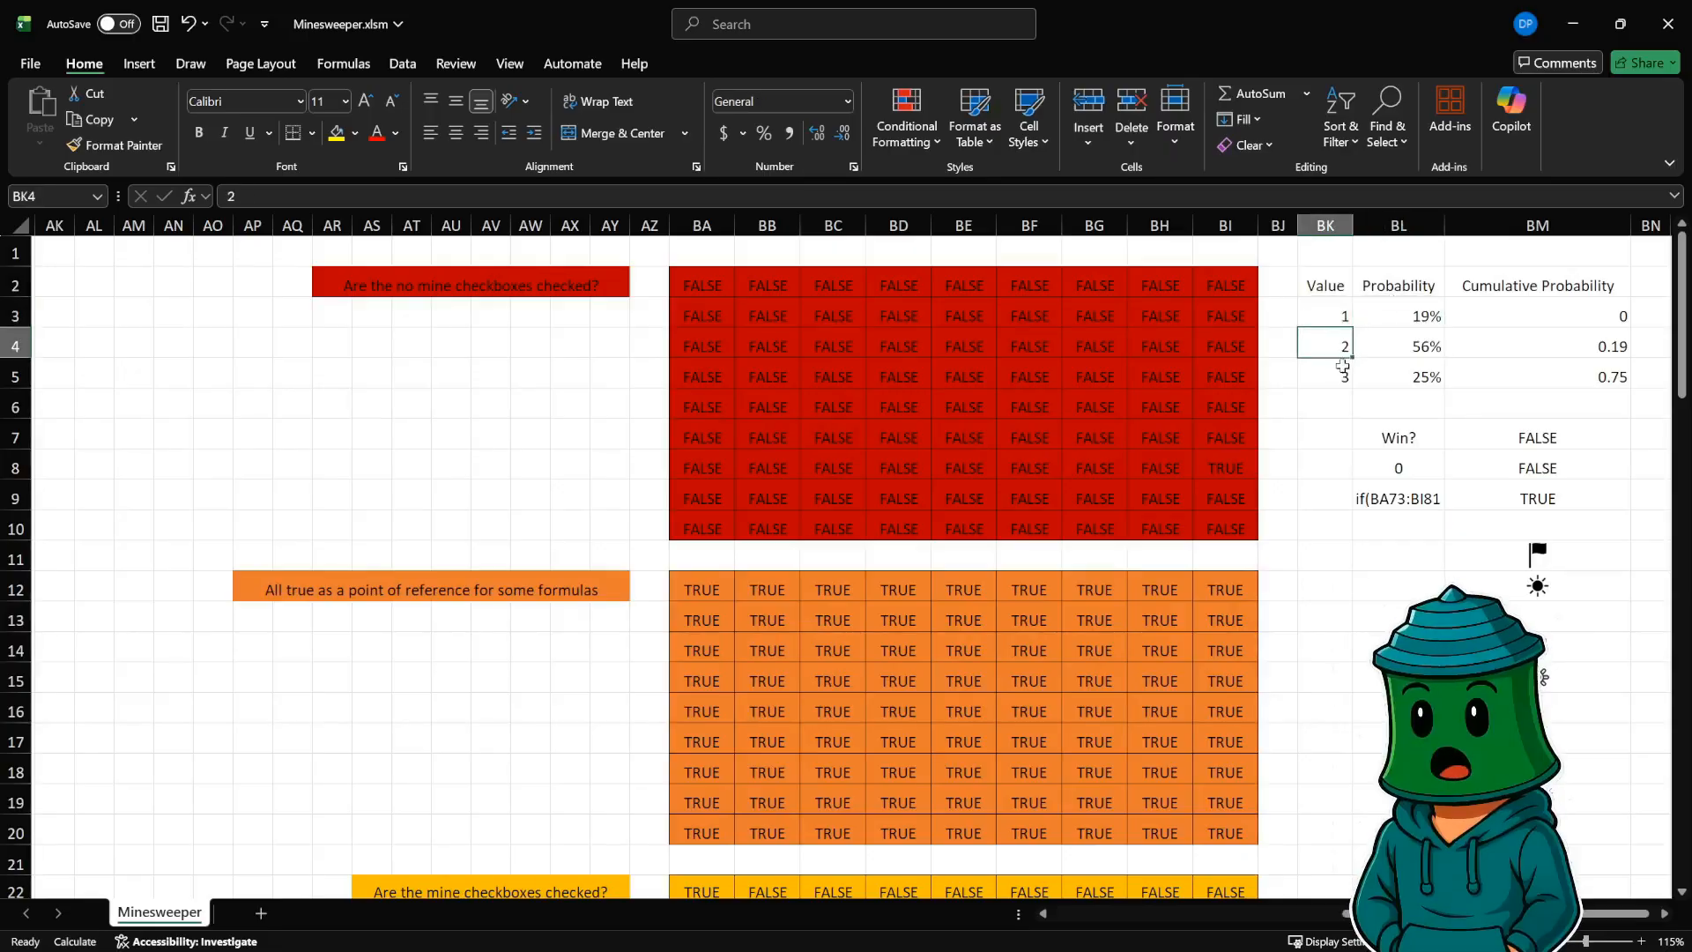
pyautogui.click(1343, 370)
# - Inspect the cumulative probability formula in BM3 and compare it with the value and probability in BK3 and BL3
pyautogui.click(1414, 314)
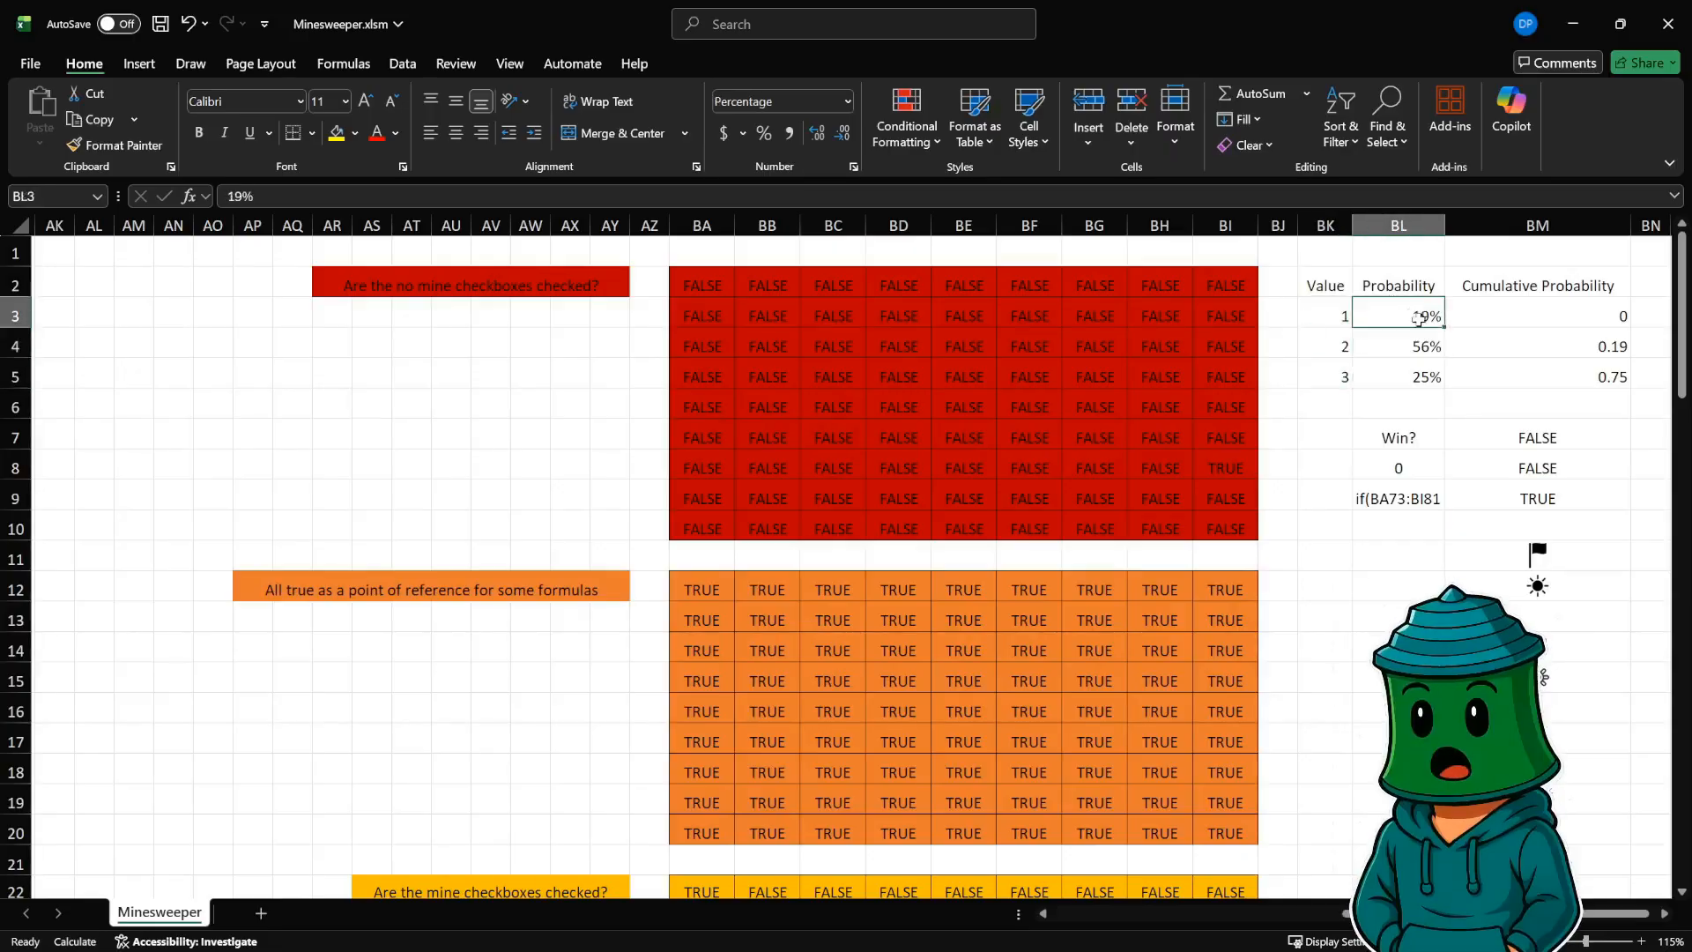
pyautogui.click(1472, 306)
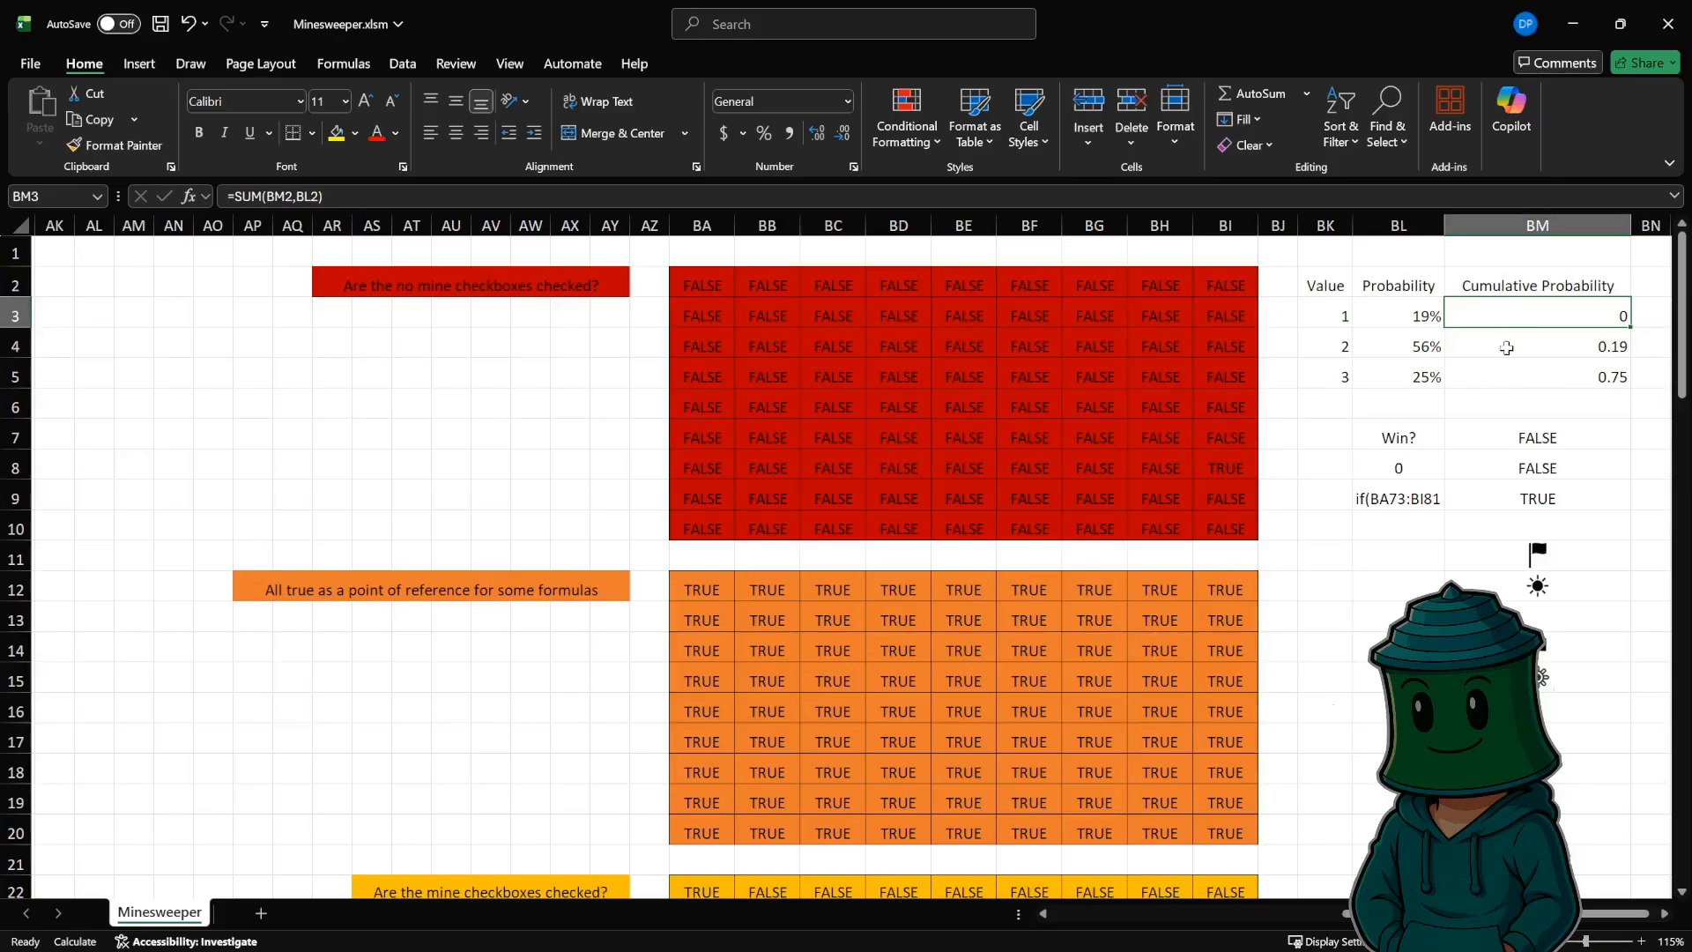
pyautogui.click(1415, 316)
pyautogui.click(1338, 316)
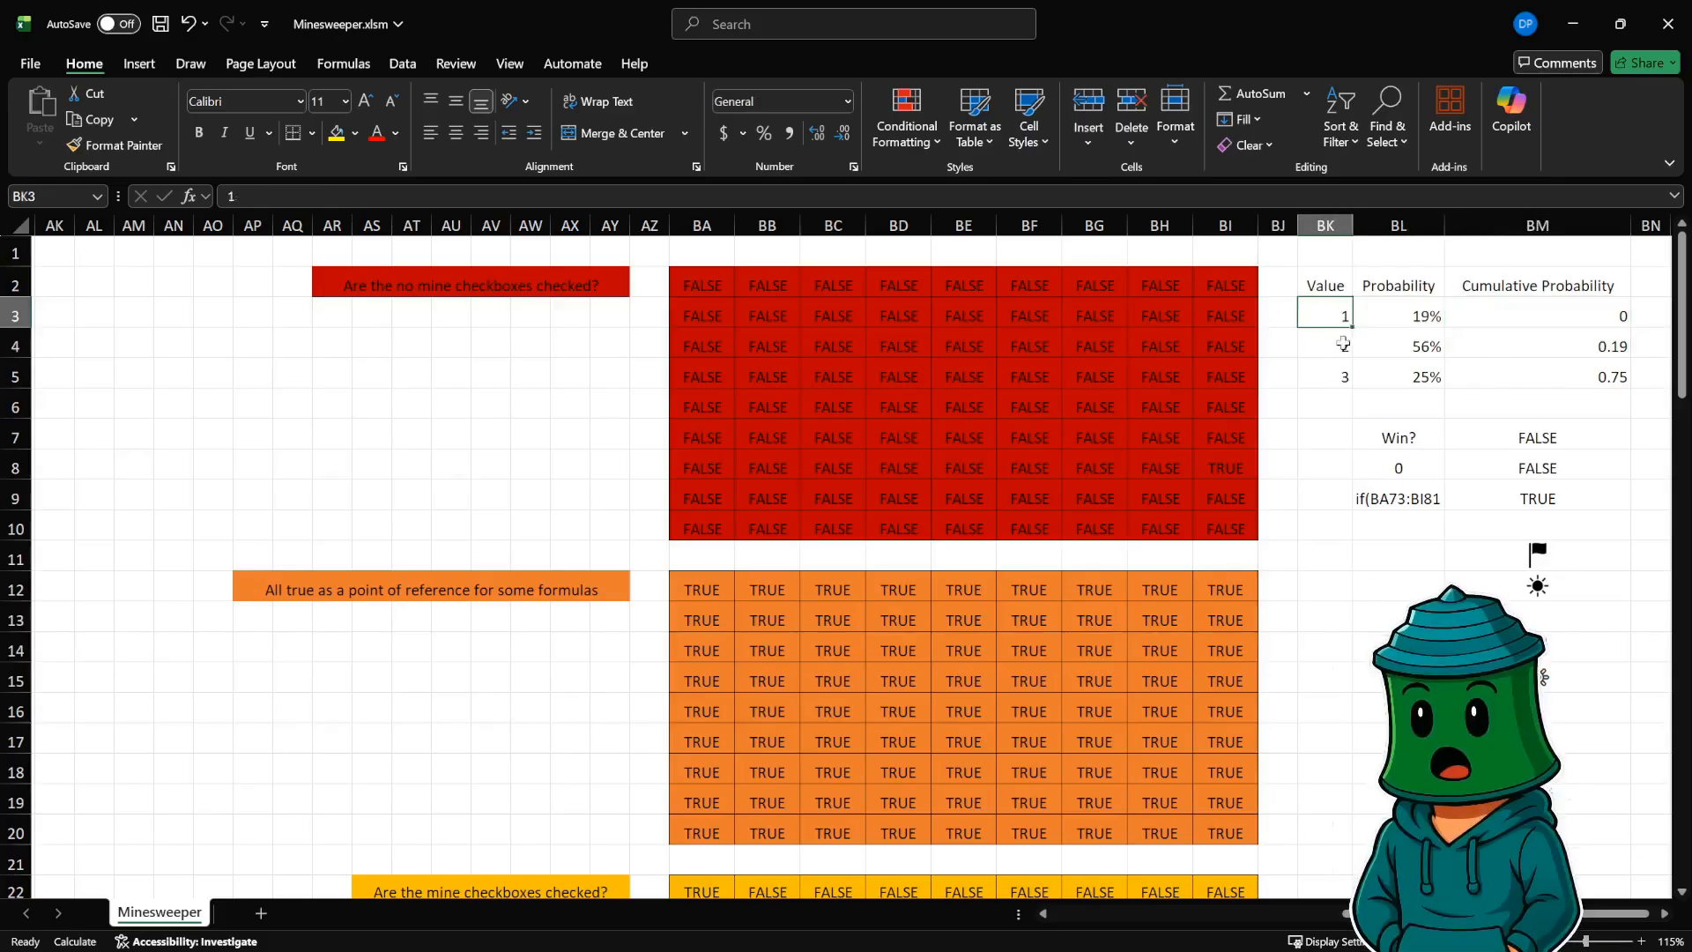
pyautogui.click(1425, 315)
# - Recalculate the workbook repeatedly from BA33 to generate new random mine patterns
pyautogui.scroll(-10, 1206, 525)
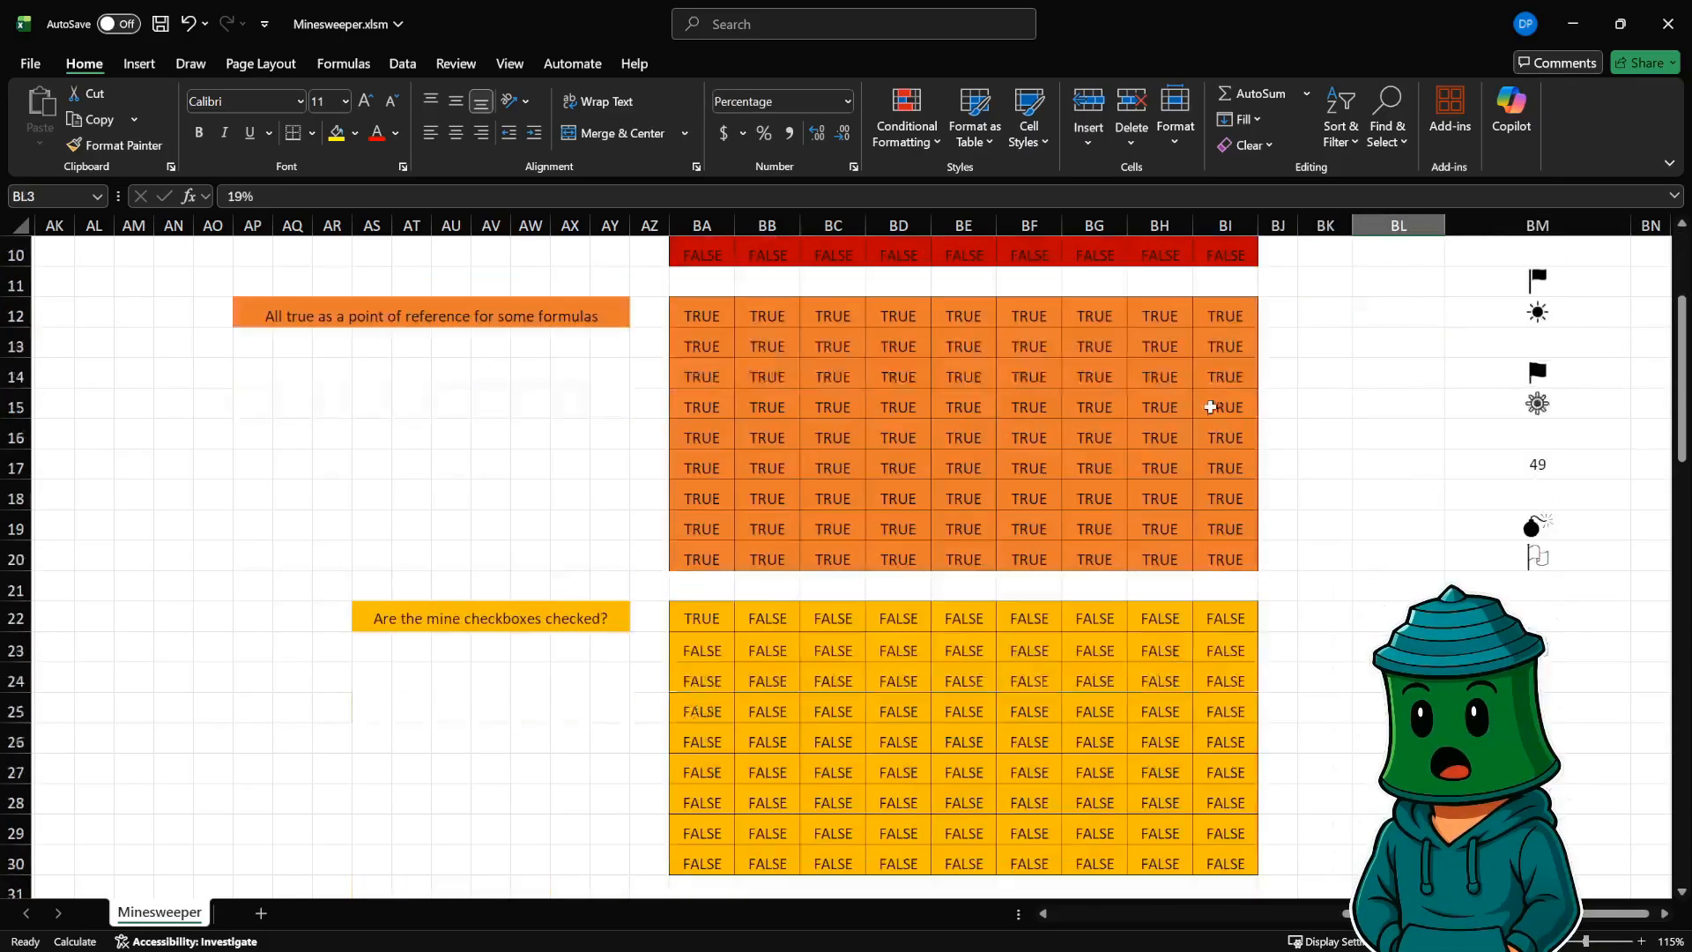
pyautogui.click(693, 318)
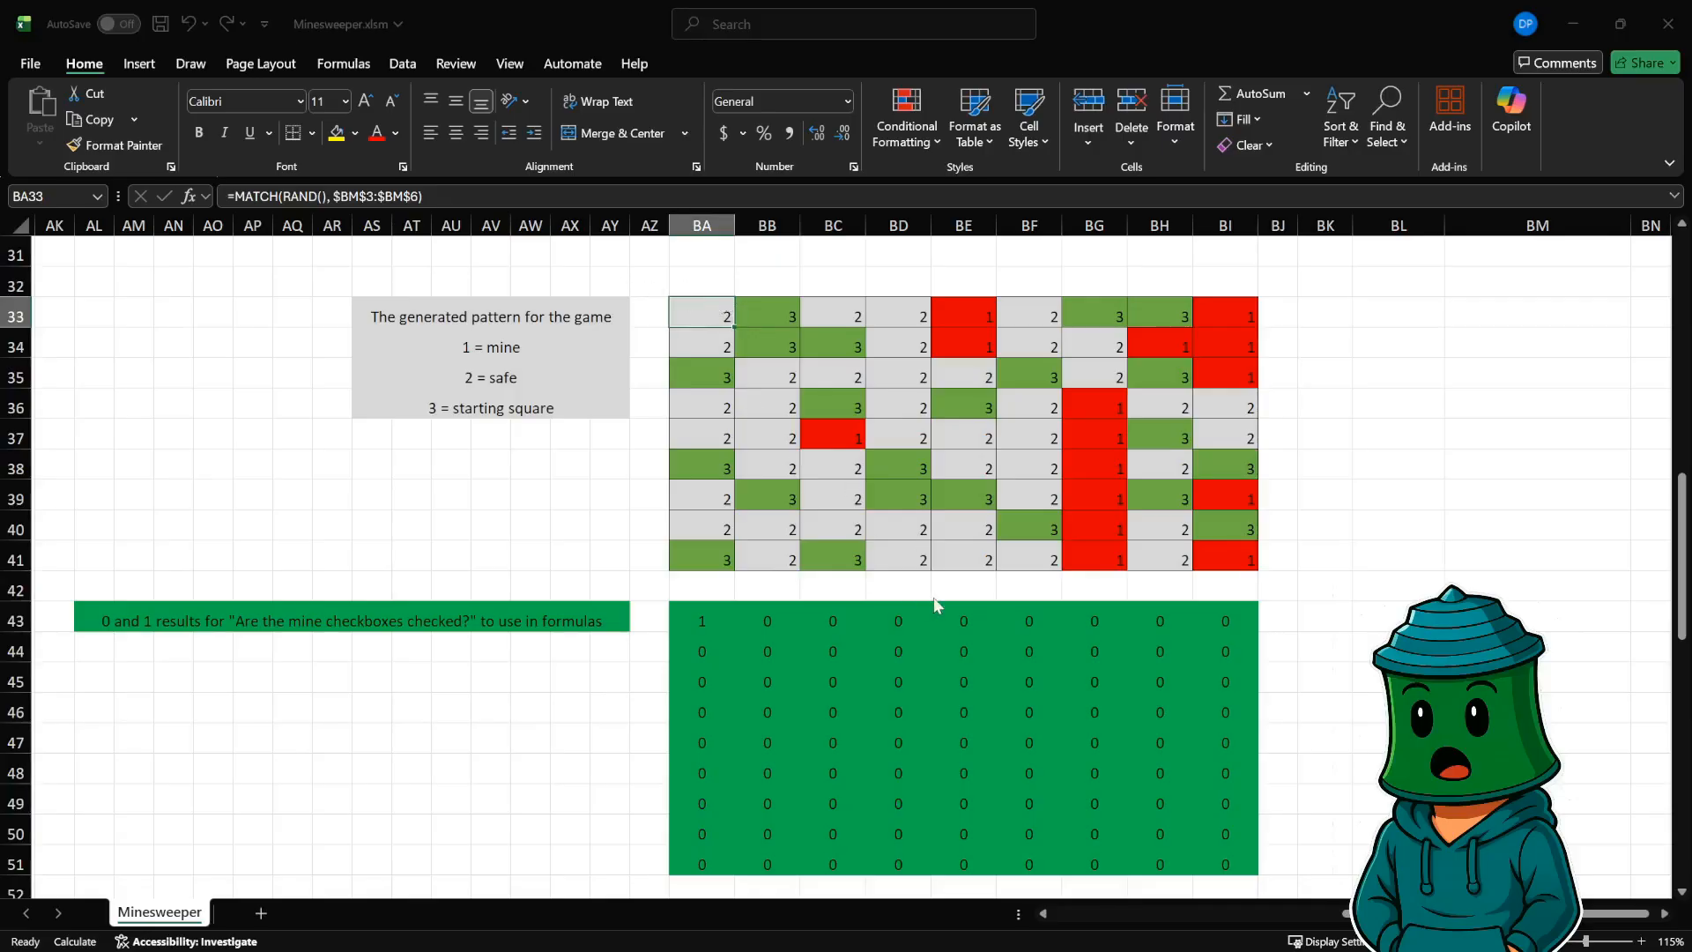
pyautogui.press('F9')
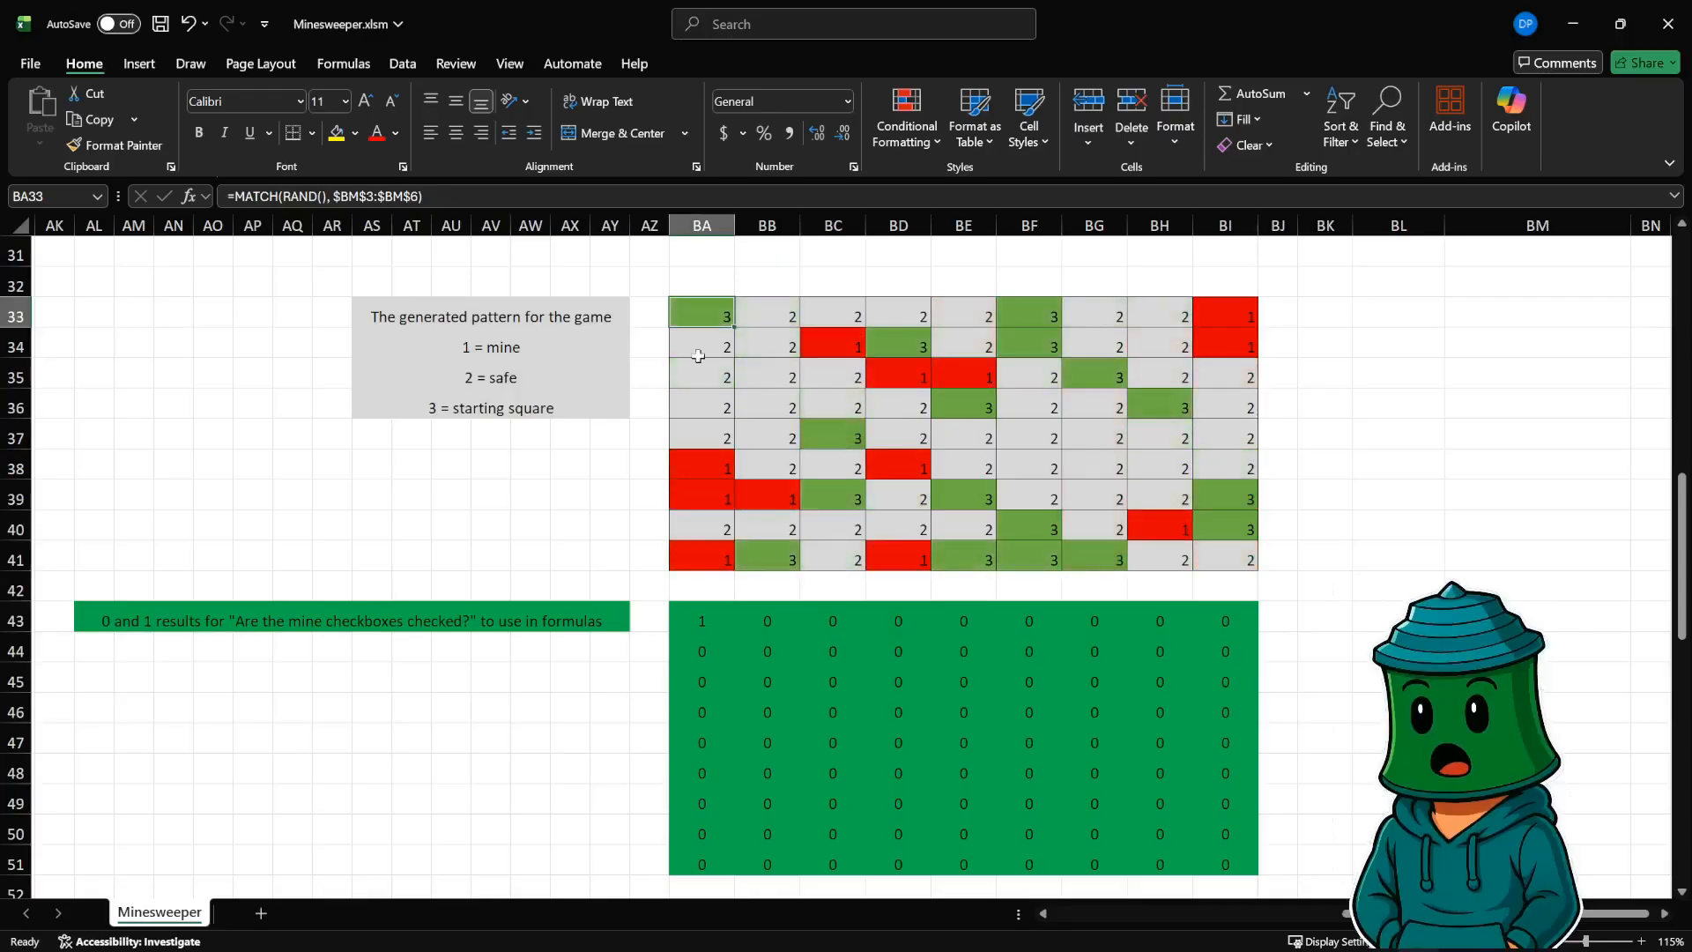
pyautogui.press('F9')
pyautogui.press('F9')
pyautogui.press('F9')
pyautogui.press('F9')
pyautogui.press('F9')
pyautogui.press('F9')
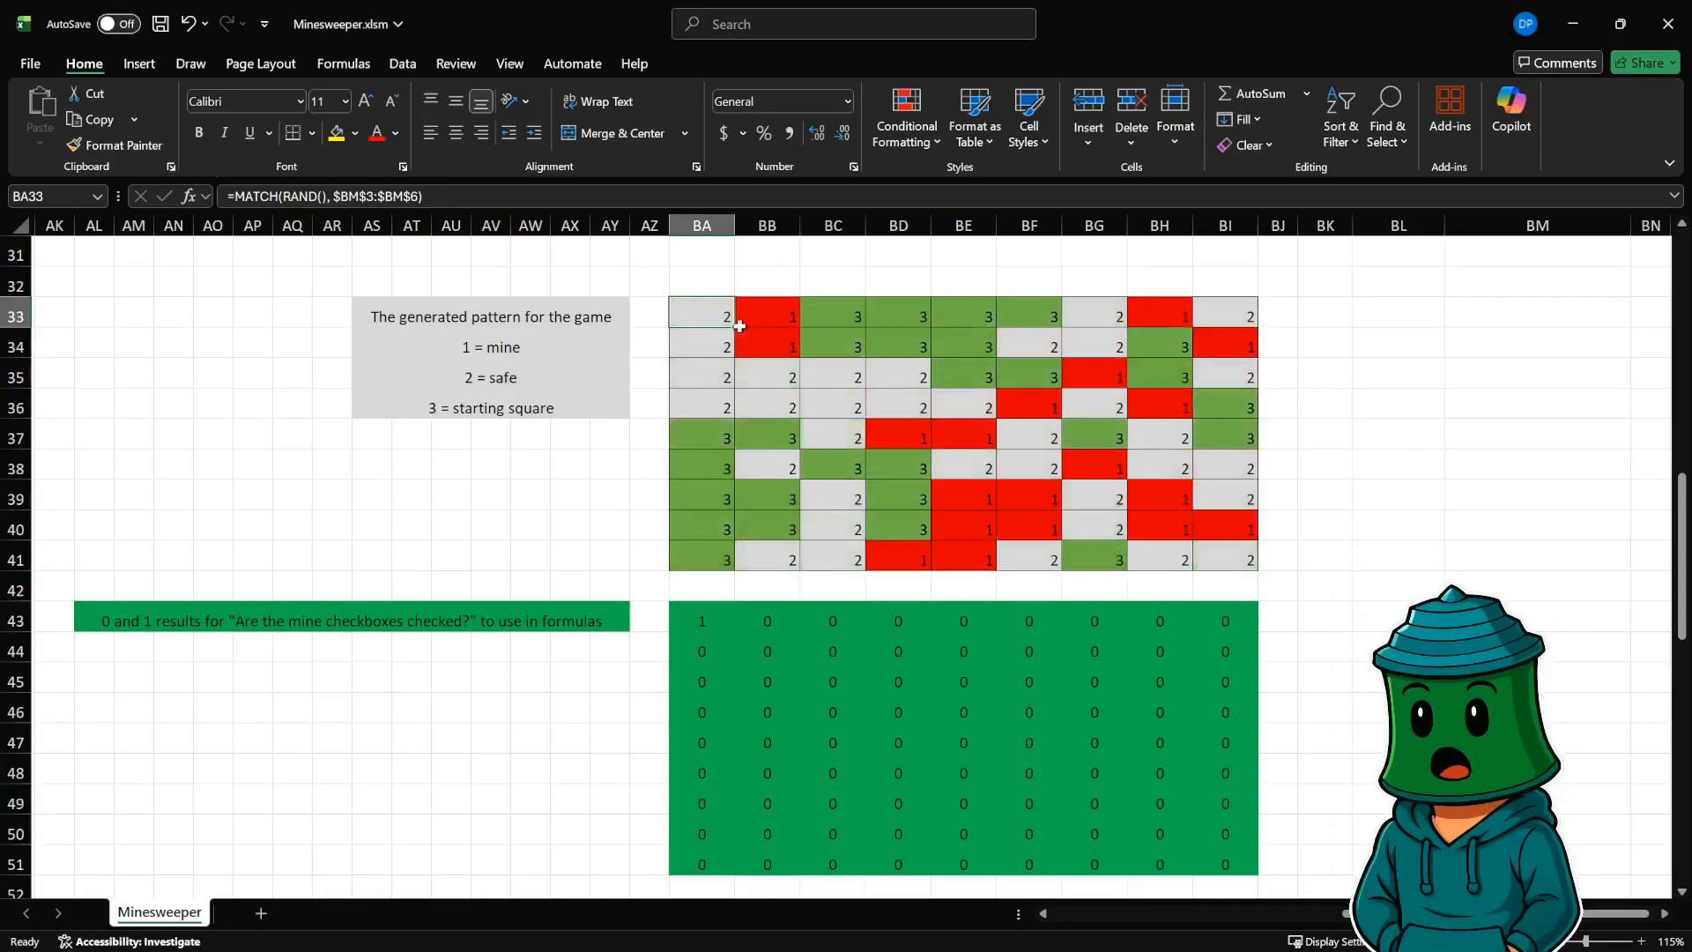
pyautogui.press('F9')
pyautogui.press('F9')
pyautogui.press('F9')
pyautogui.press('F9')
pyautogui.press('F9')
pyautogui.press('F9')
pyautogui.press('F9')
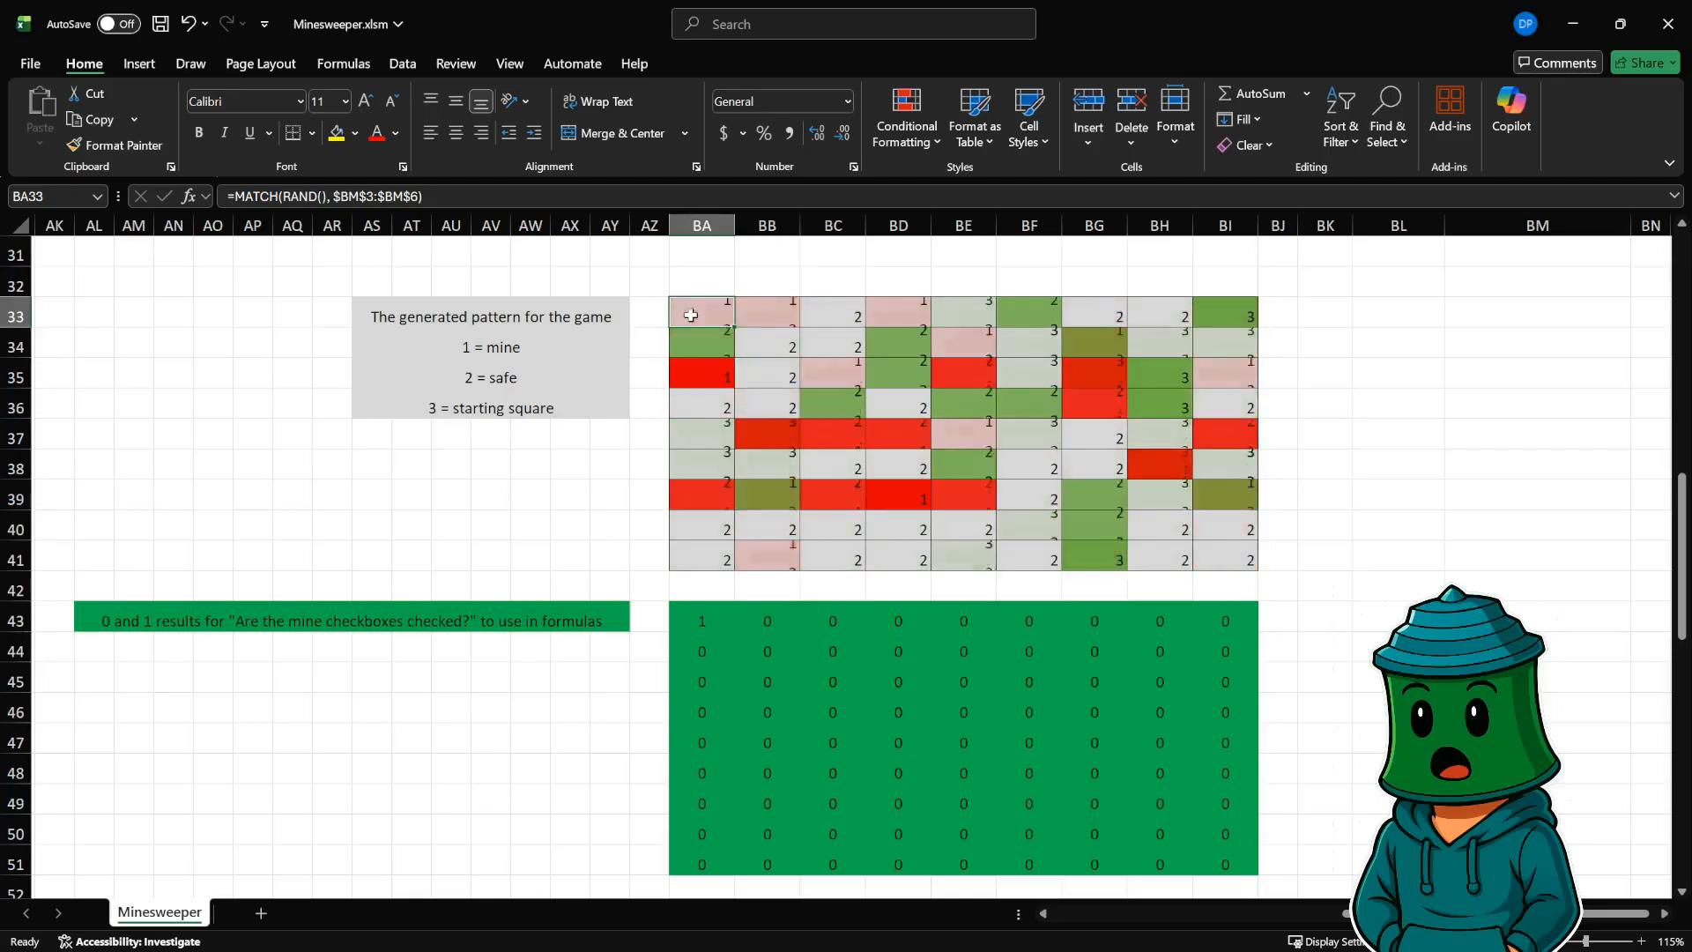
pyautogui.press('F9')
pyautogui.press('F9')
pyautogui.press('F9')
pyautogui.press('F9')
pyautogui.press('F9')
pyautogui.press('F9')
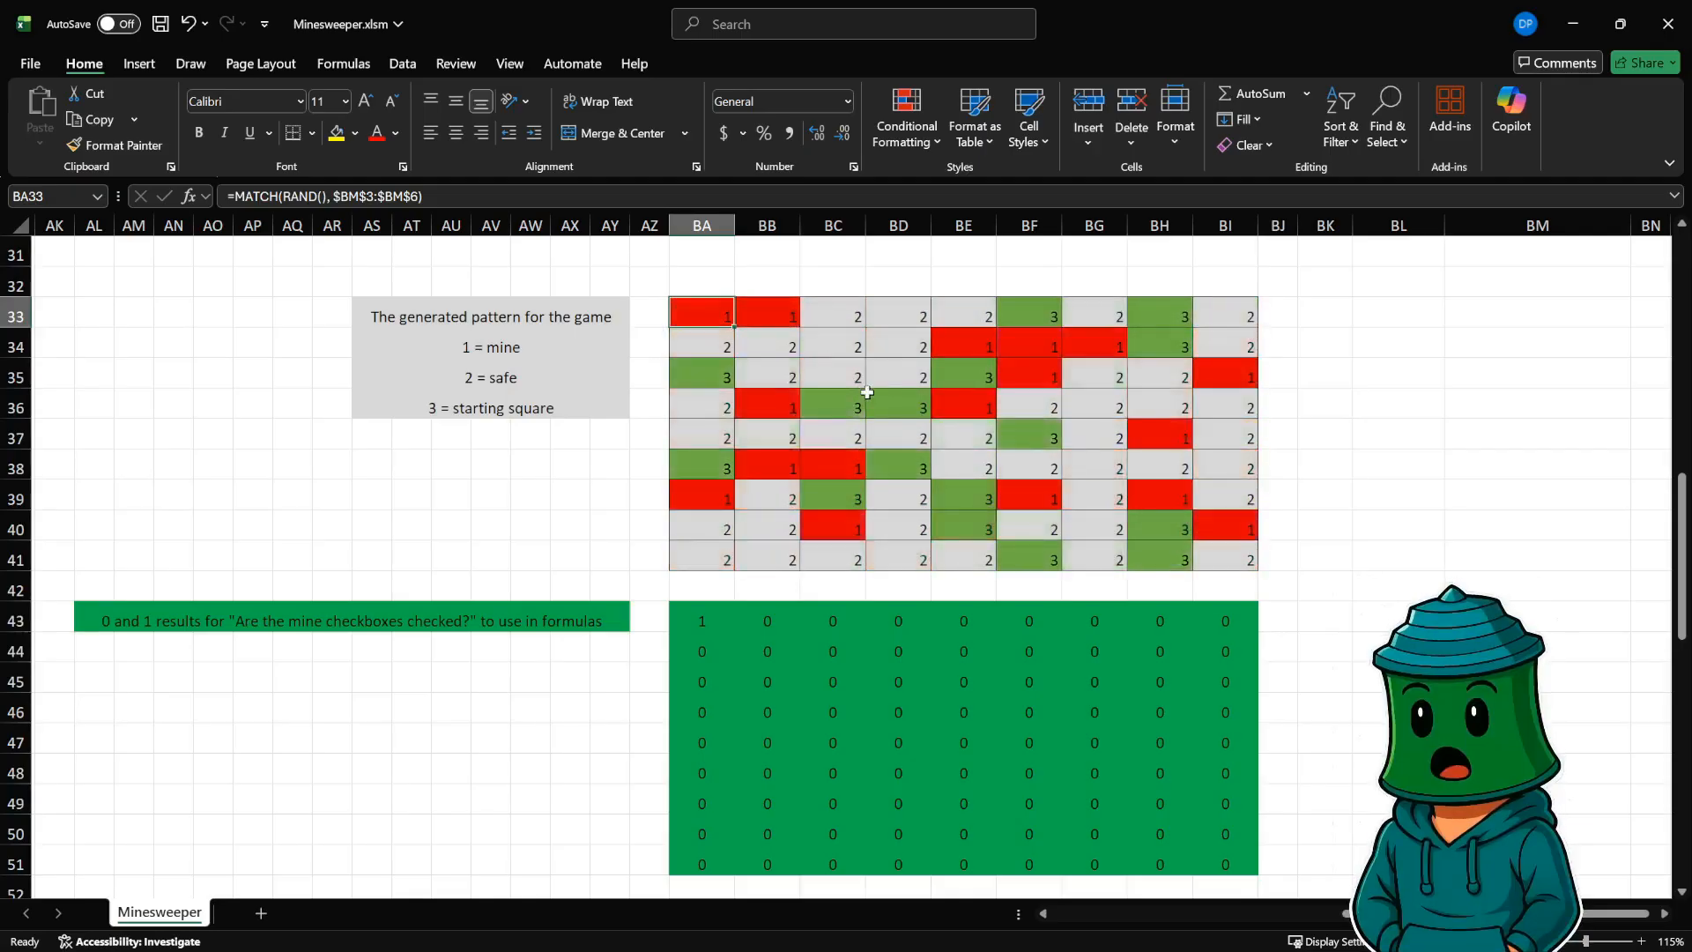
# - Check the probability of a safe tile in BL4 and head back down to the generated pattern table
pyautogui.scroll(6, 1040, 449)
pyautogui.scroll(4, 1040, 449)
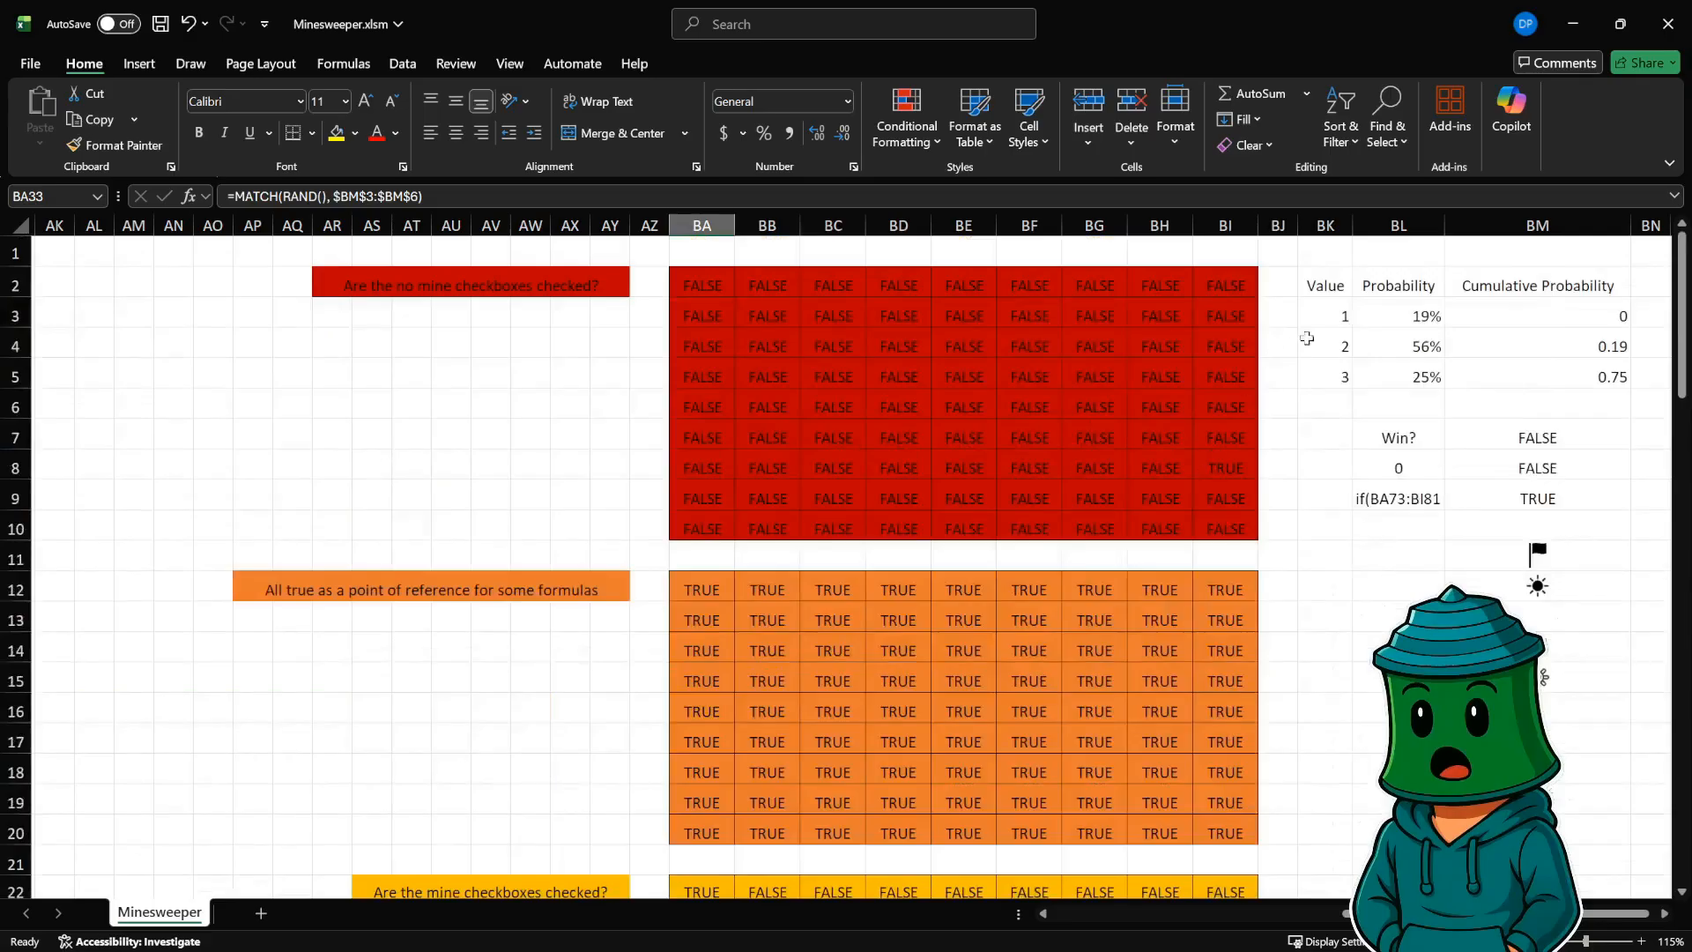
pyautogui.click(1383, 349)
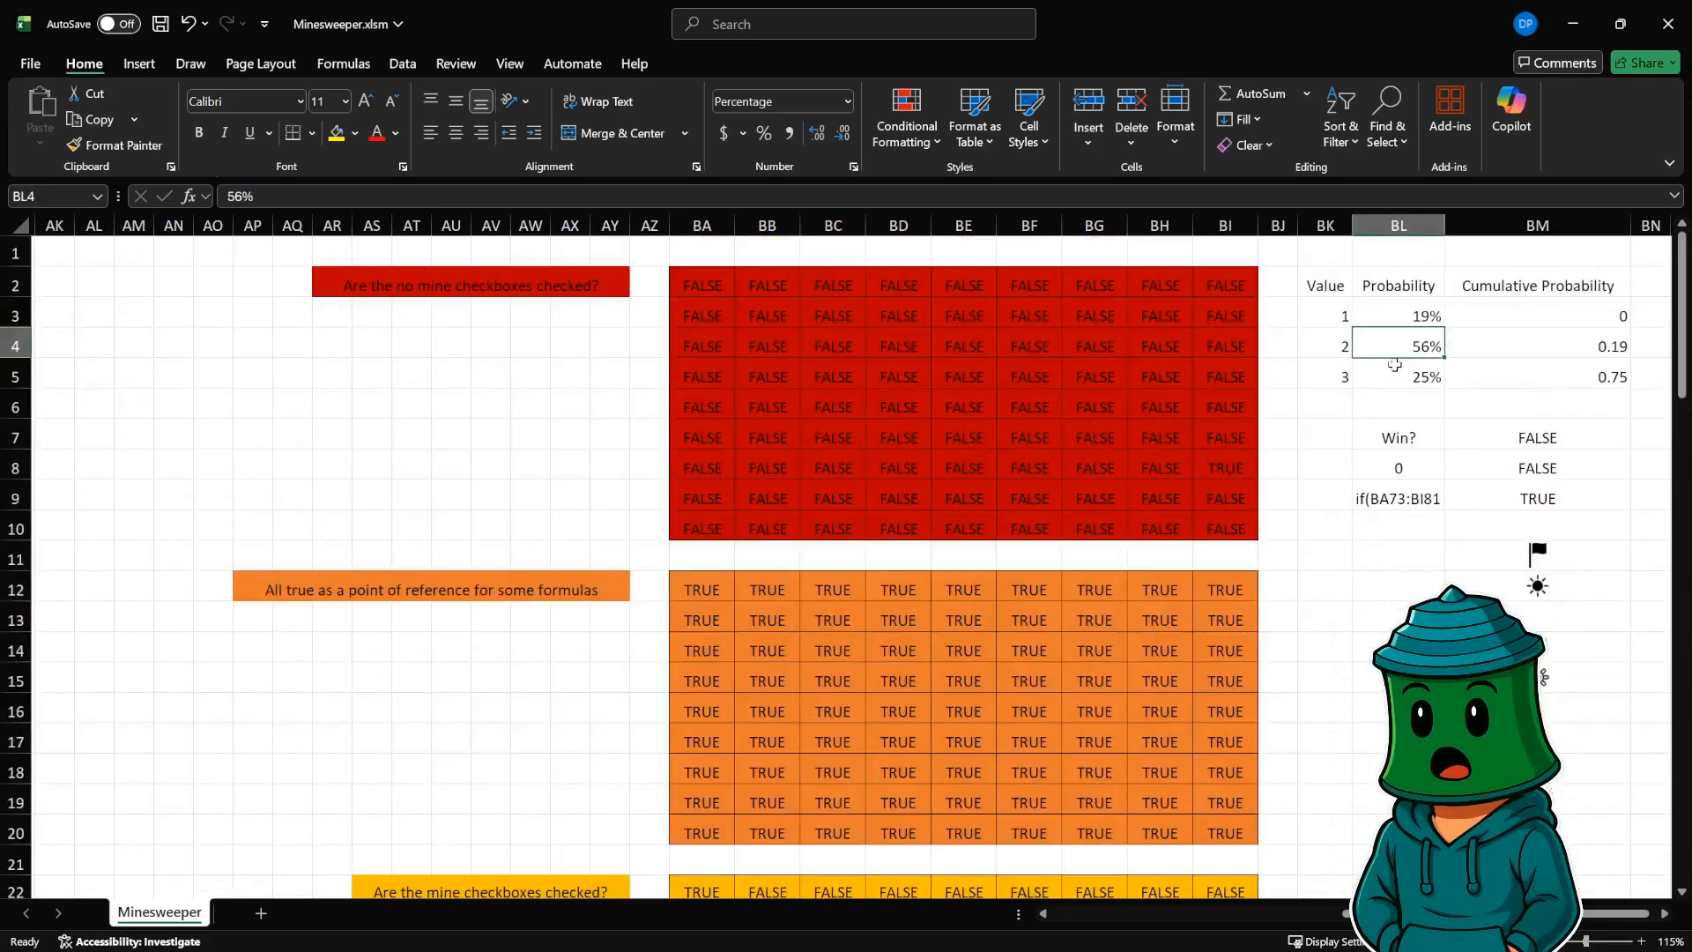
pyautogui.scroll(-9, 1358, 368)
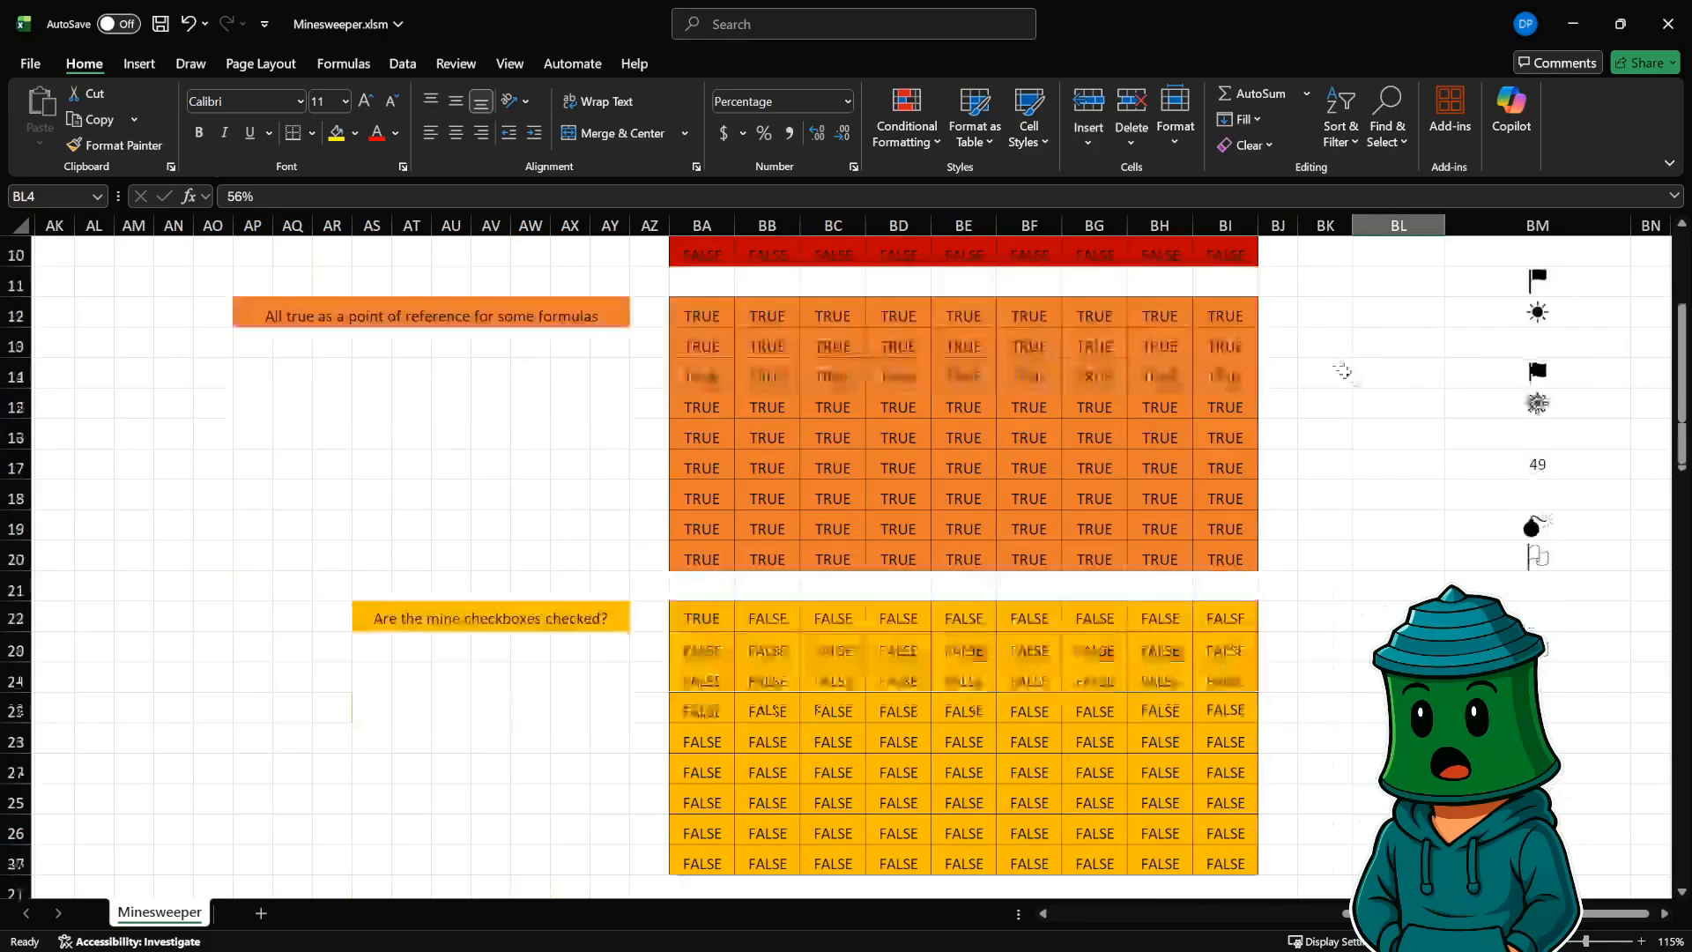
# - Inspect the MATCH and RAND formula in BA33, the first cell of the generated pattern table
pyautogui.click(704, 415)
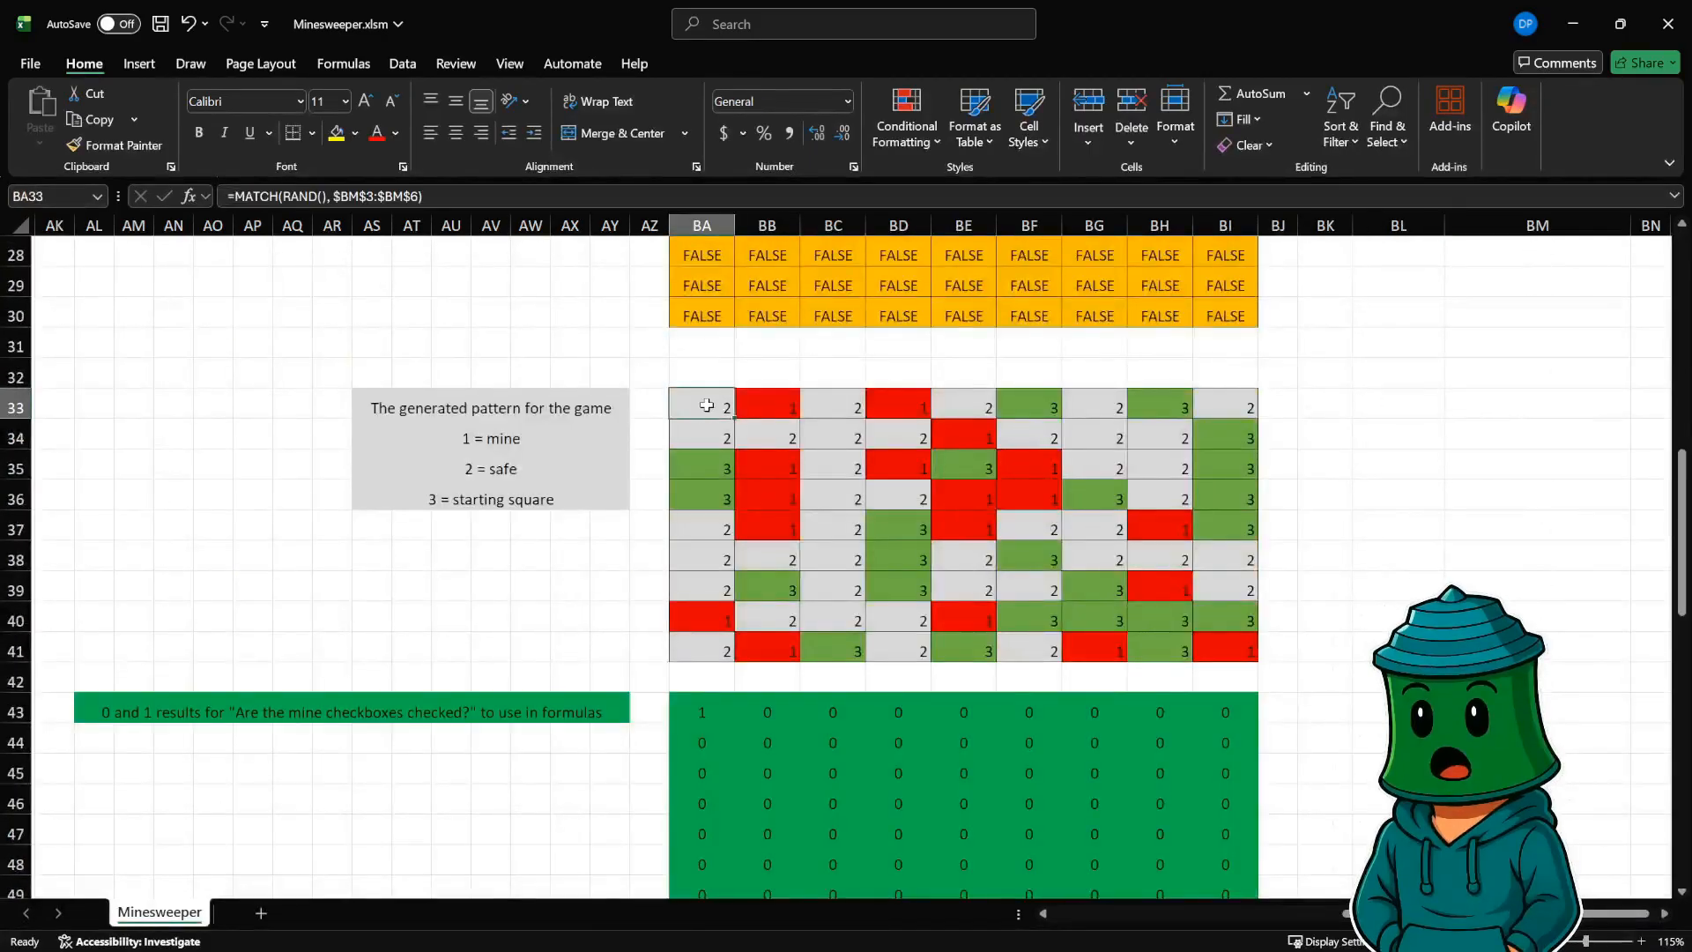
pyautogui.scroll(9, 1223, 381)
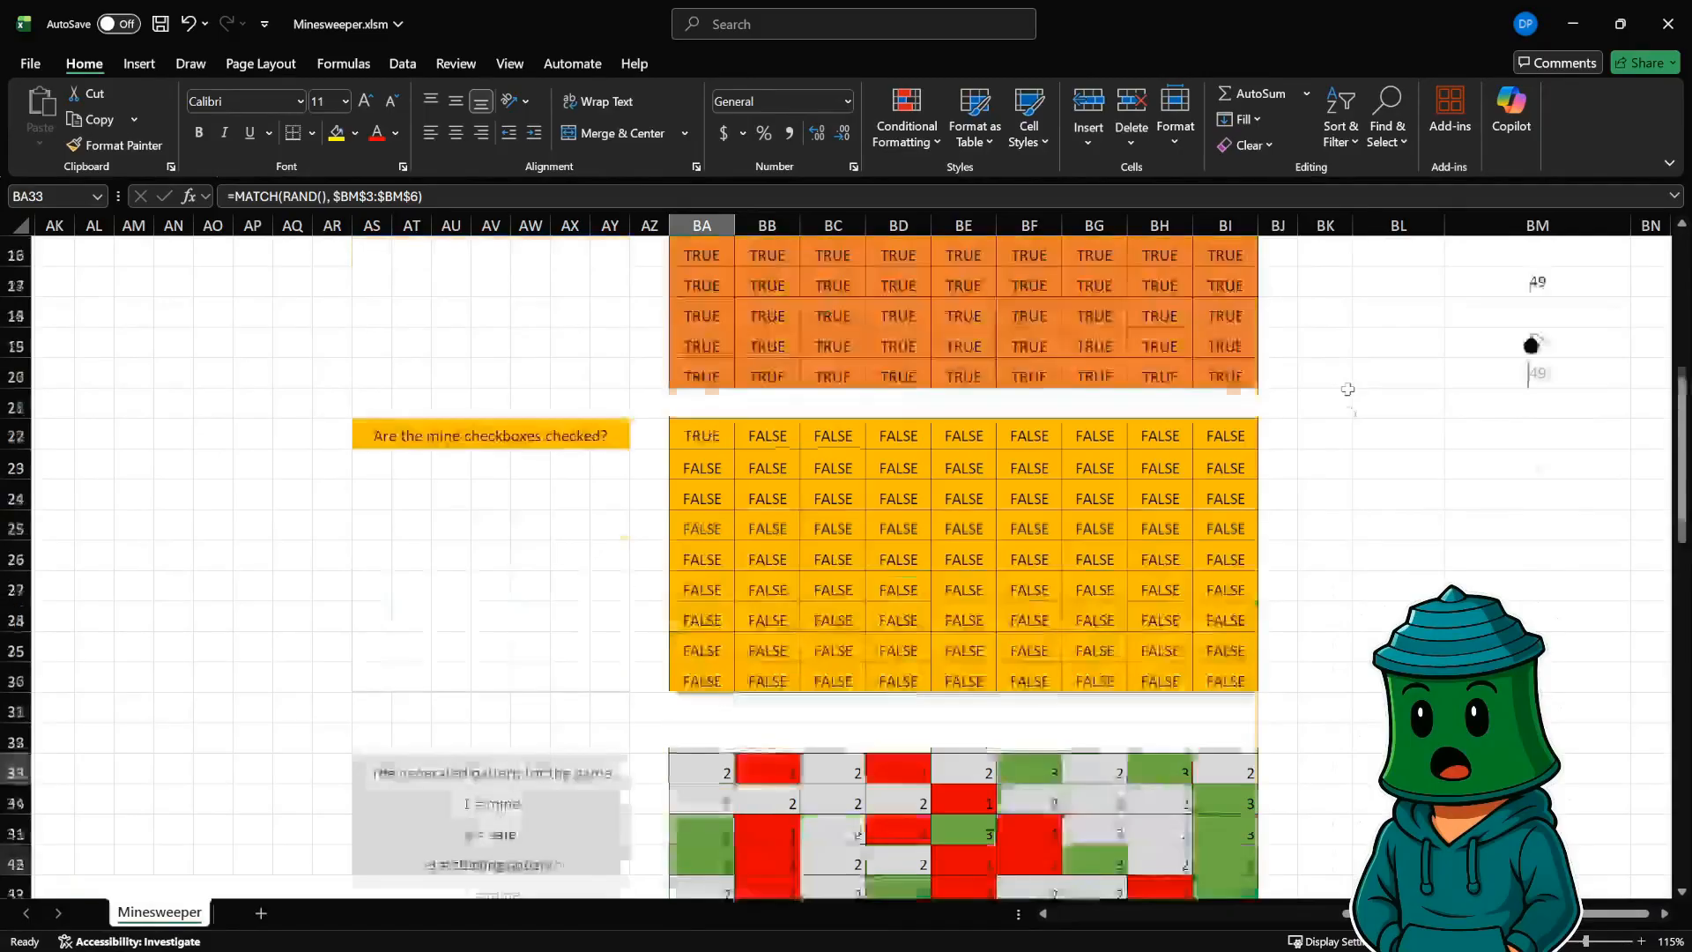
pyautogui.scroll(-10, 1332, 429)
pyautogui.scroll(-1, 1333, 428)
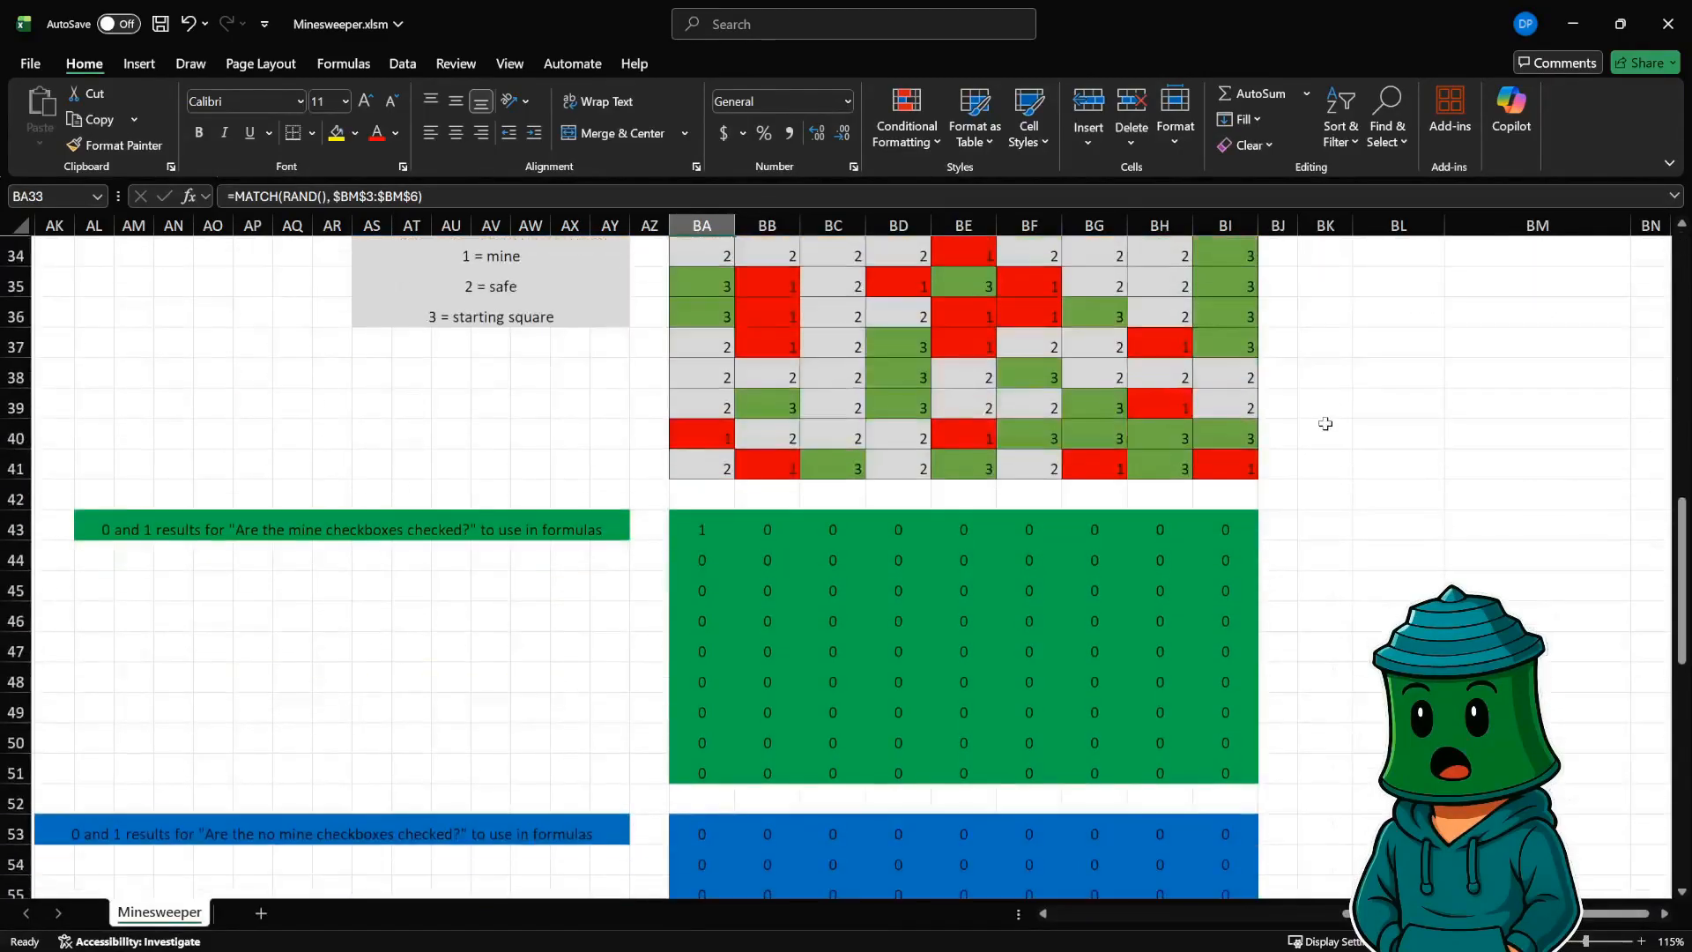
pyautogui.scroll(3, 1255, 423)
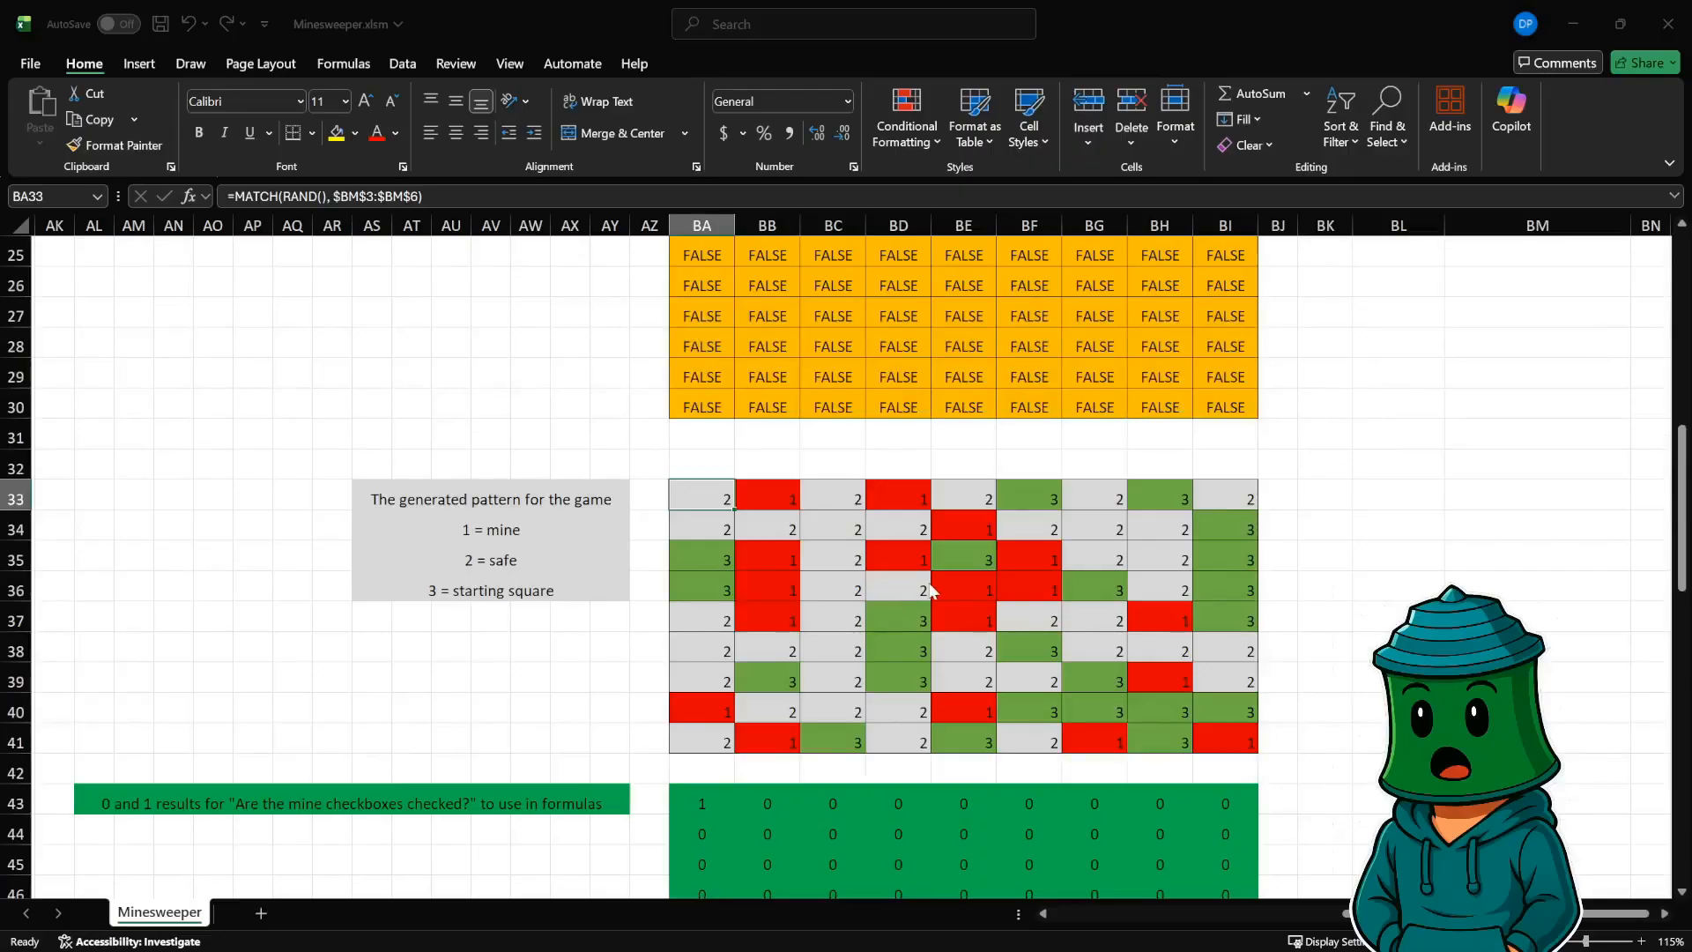
# - Recalculate the sheet many times to regenerate the random values 1 to 3 across the generated pattern table, BA33:BI41
pyautogui.press('F9')
pyautogui.press('F9')
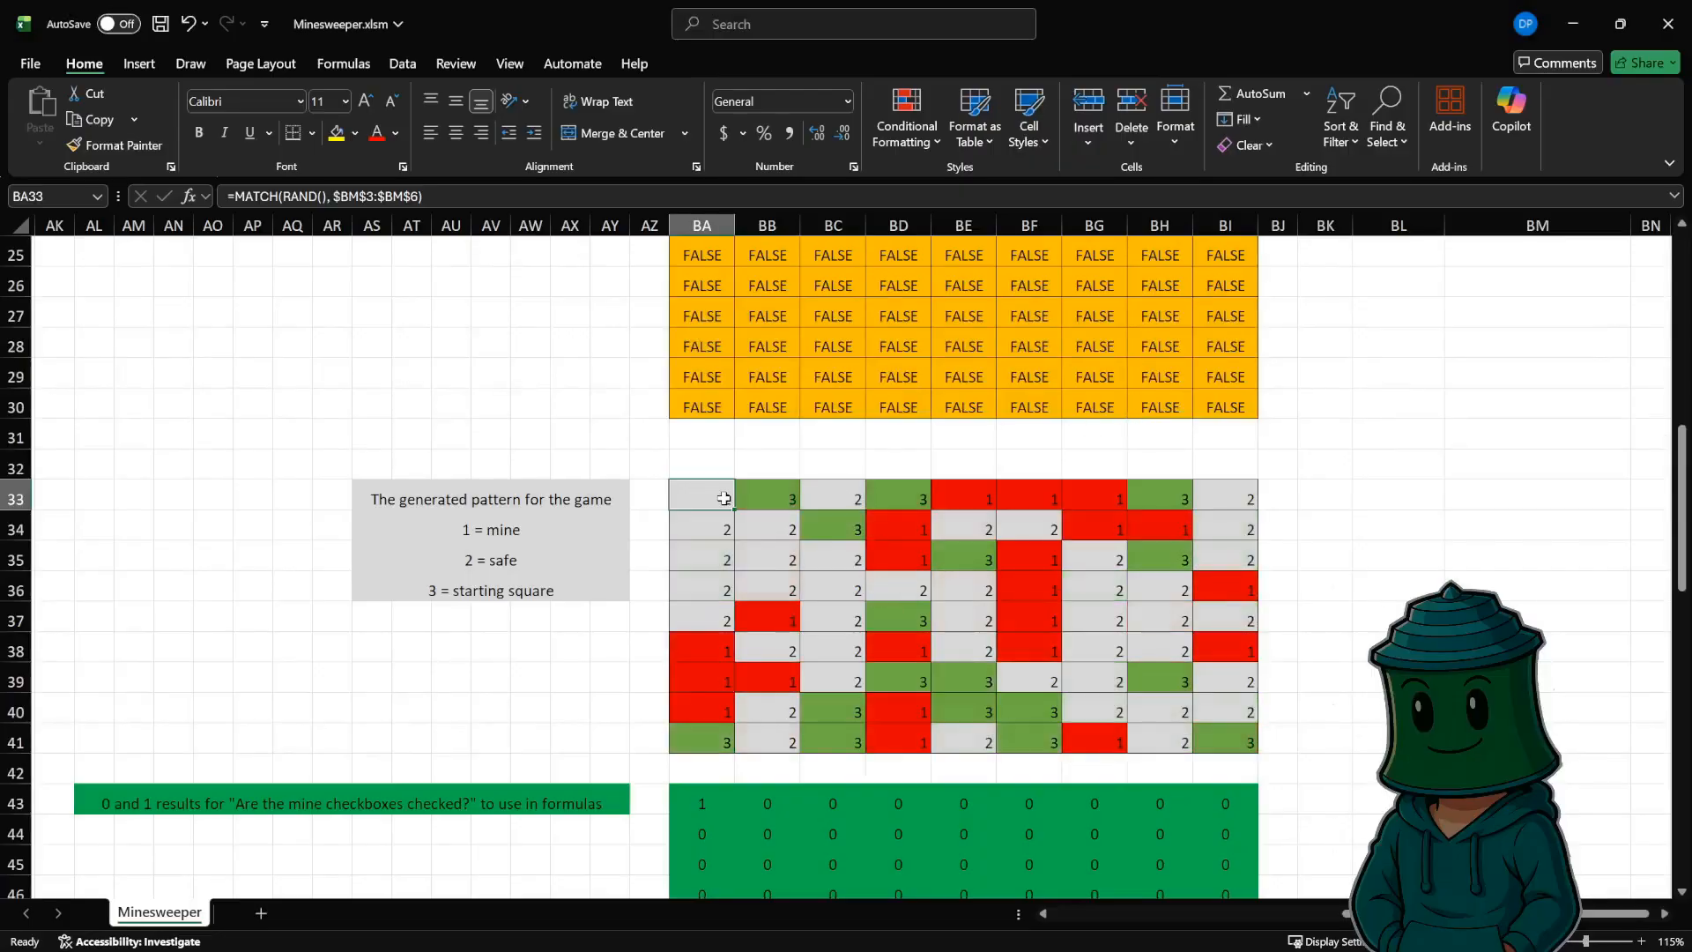
pyautogui.press('F9')
pyautogui.press('F9')
pyautogui.press('F9')
pyautogui.press('F9')
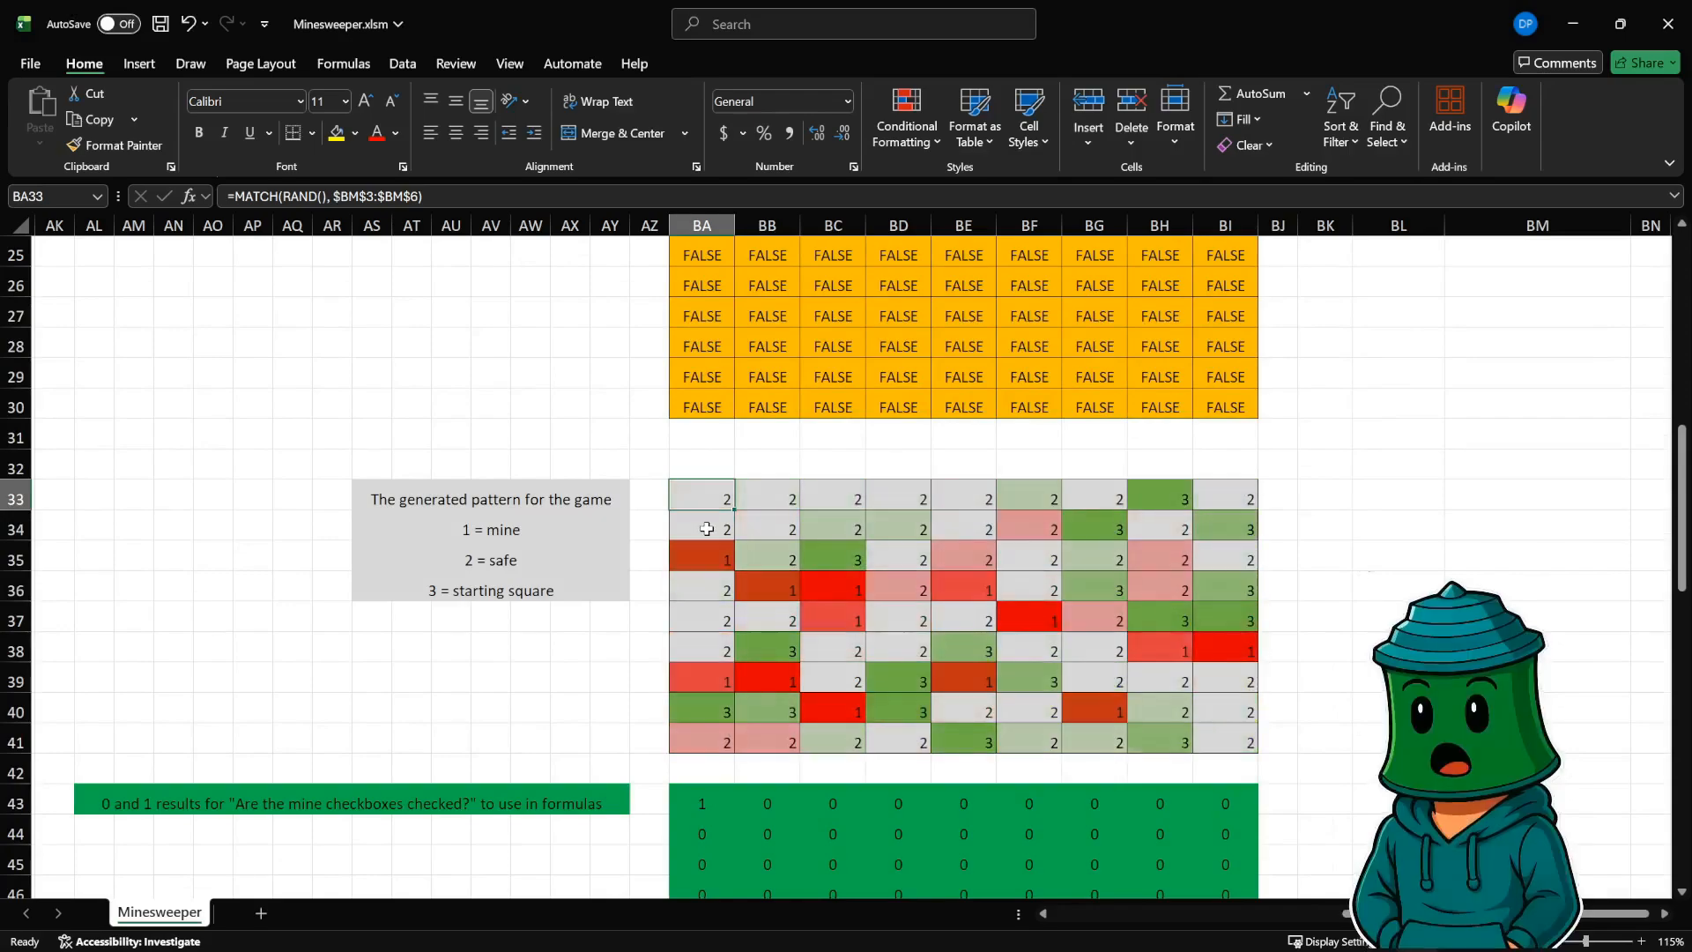
pyautogui.press('F9')
pyautogui.press('F9')
pyautogui.press('F9')
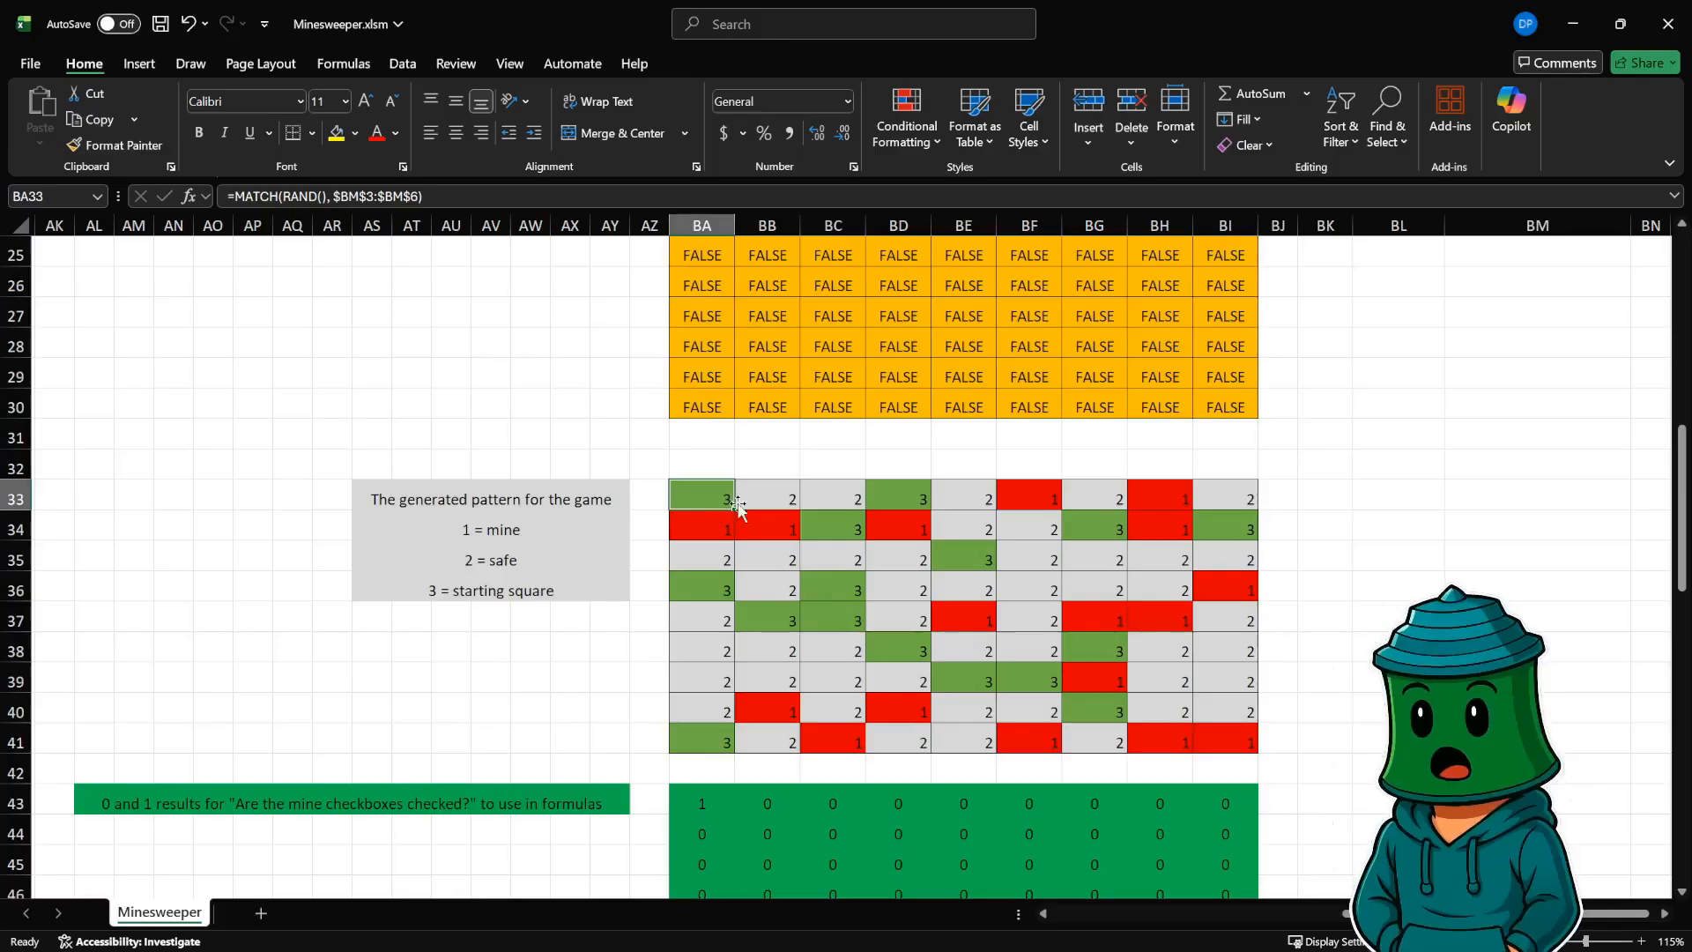
pyautogui.press('F9')
pyautogui.press('F9')
pyautogui.press('F9')
pyautogui.press('F9')
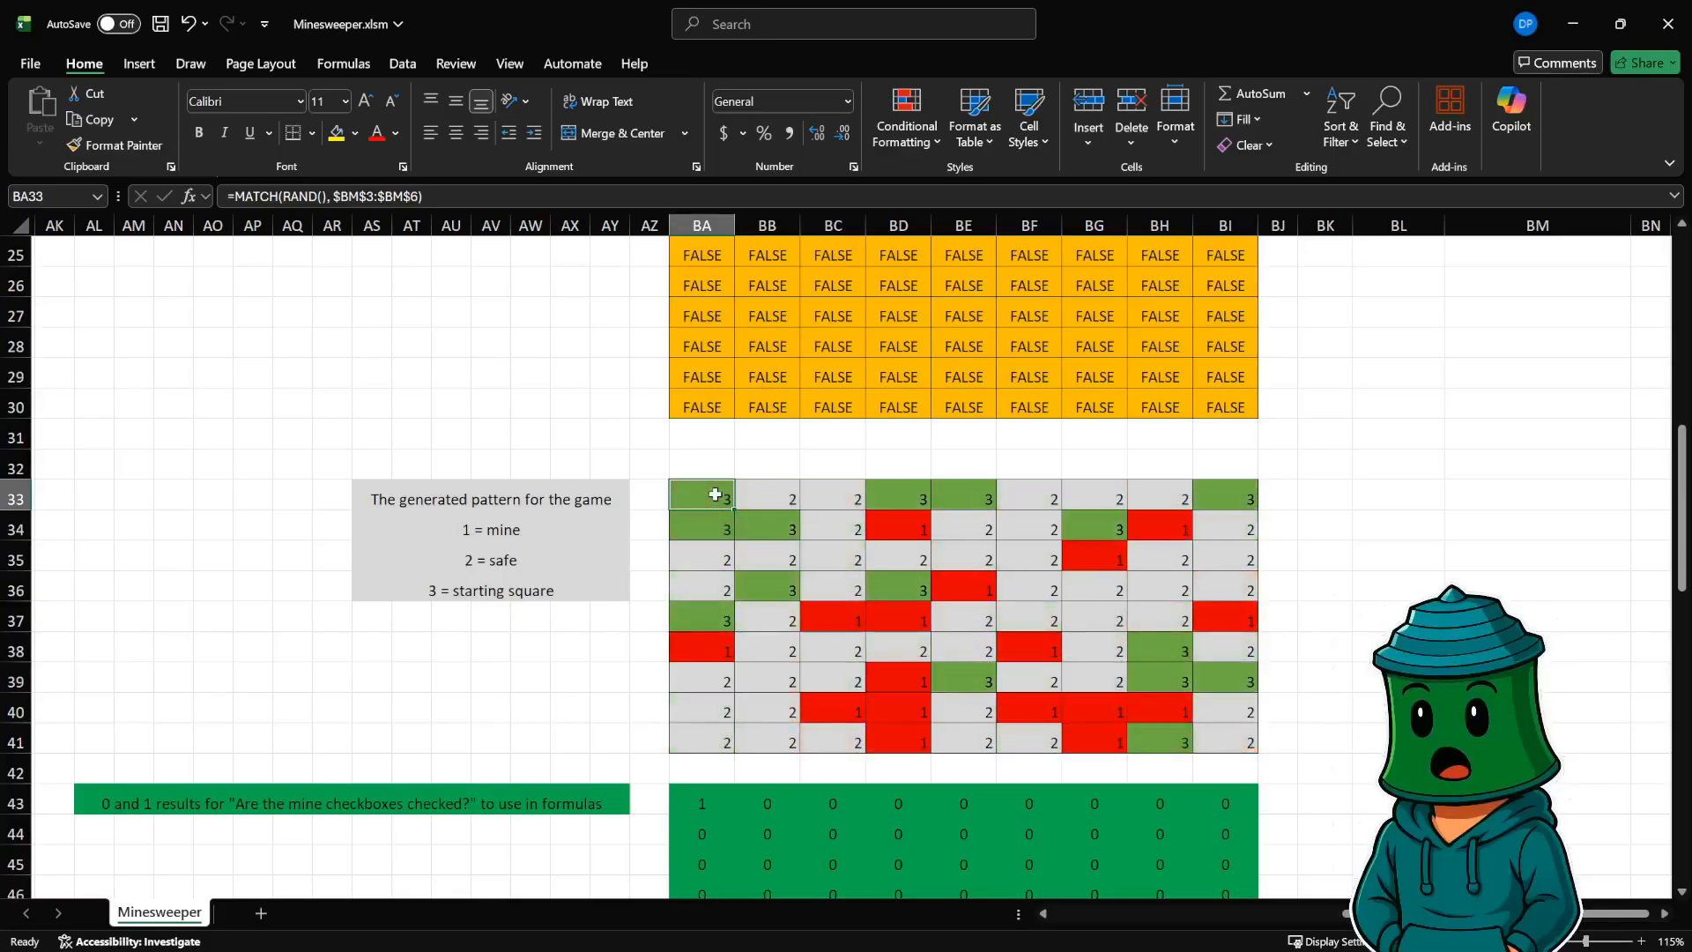
pyautogui.press('F9')
pyautogui.press('F9')
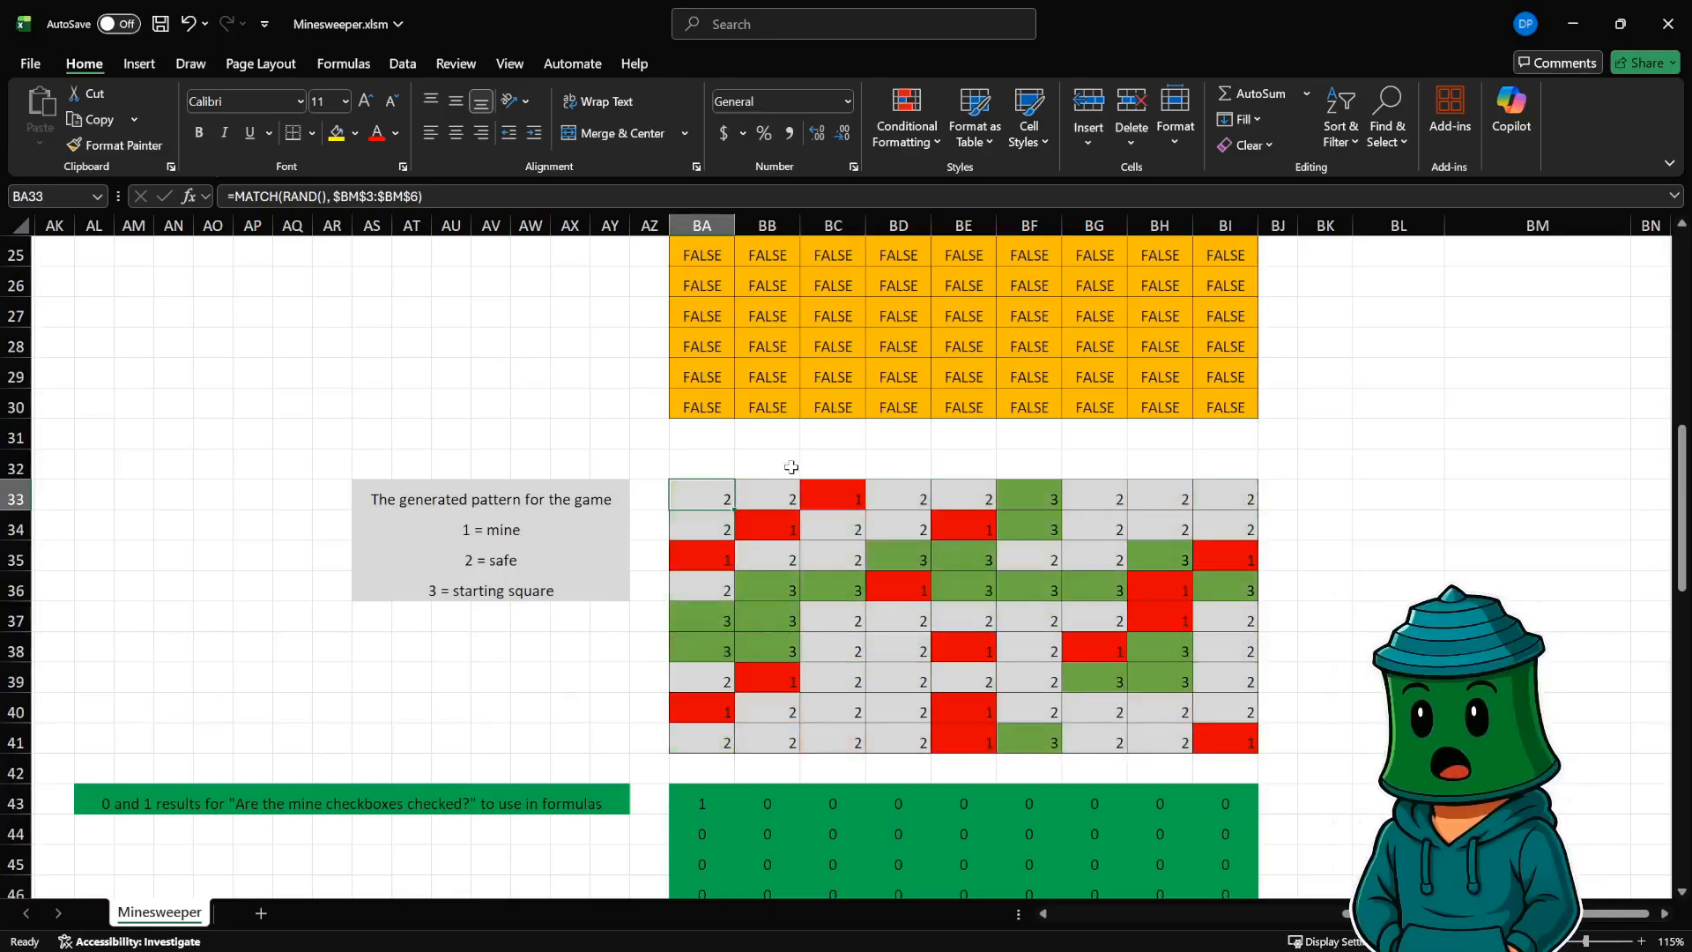
# - Review the value and probability in BK3 and BL3, plus the cumulative probability formulas in BM3:BM5
pyautogui.scroll(8, 1339, 573)
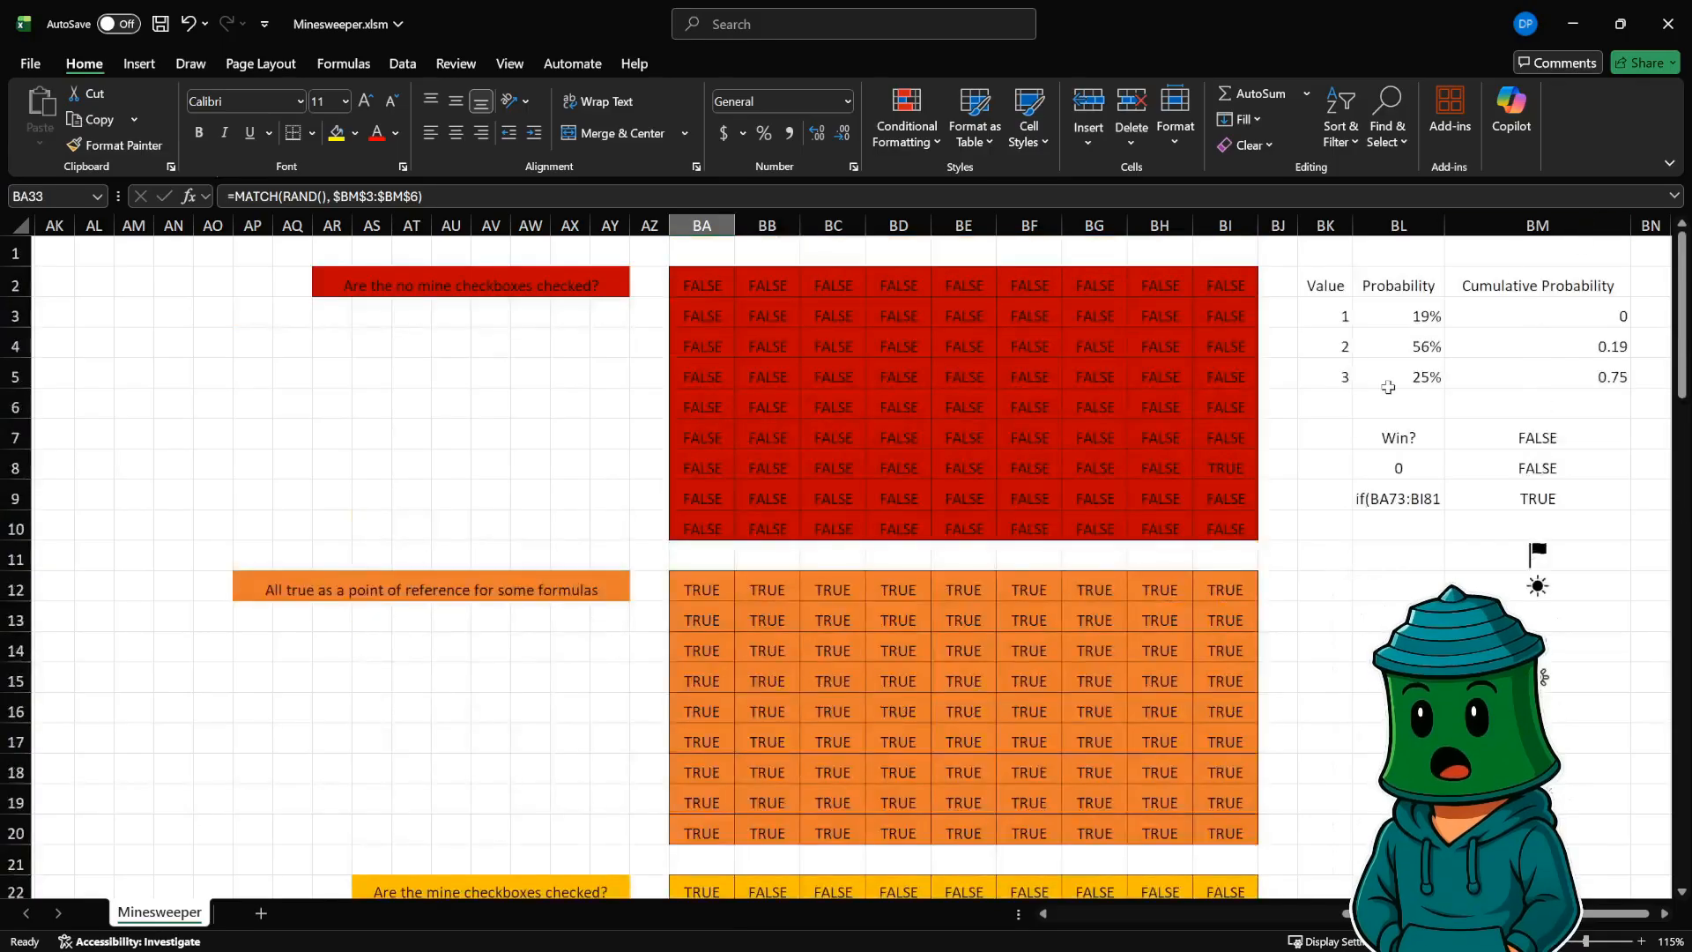
pyautogui.click(1373, 316)
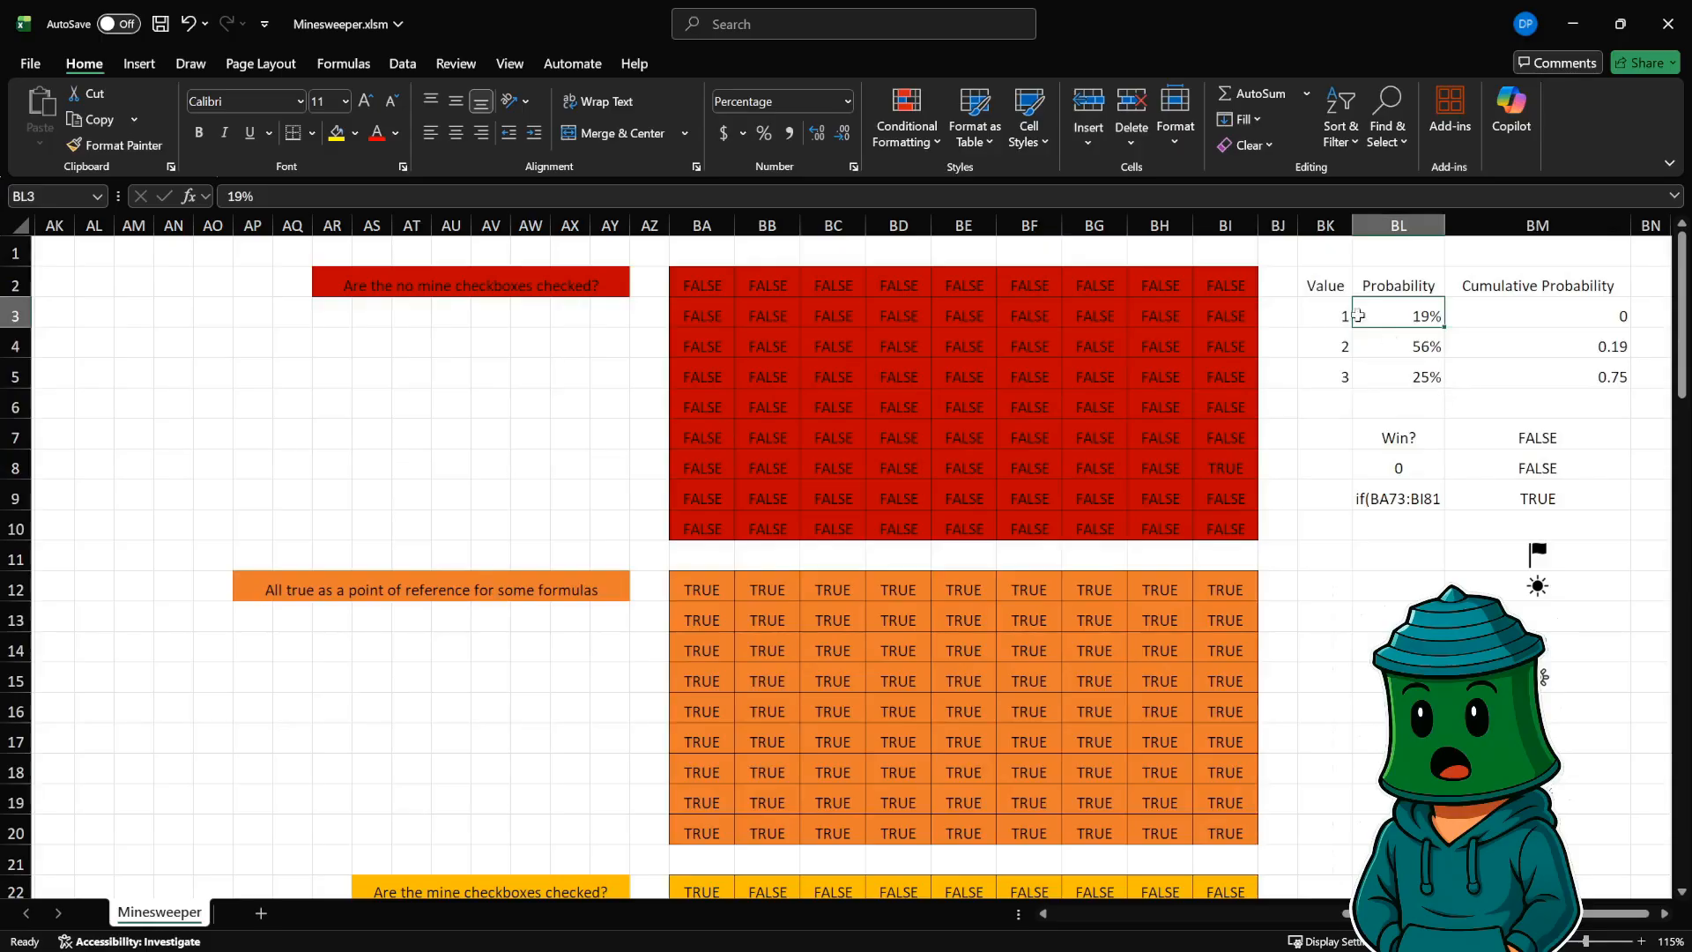
pyautogui.click(1340, 317)
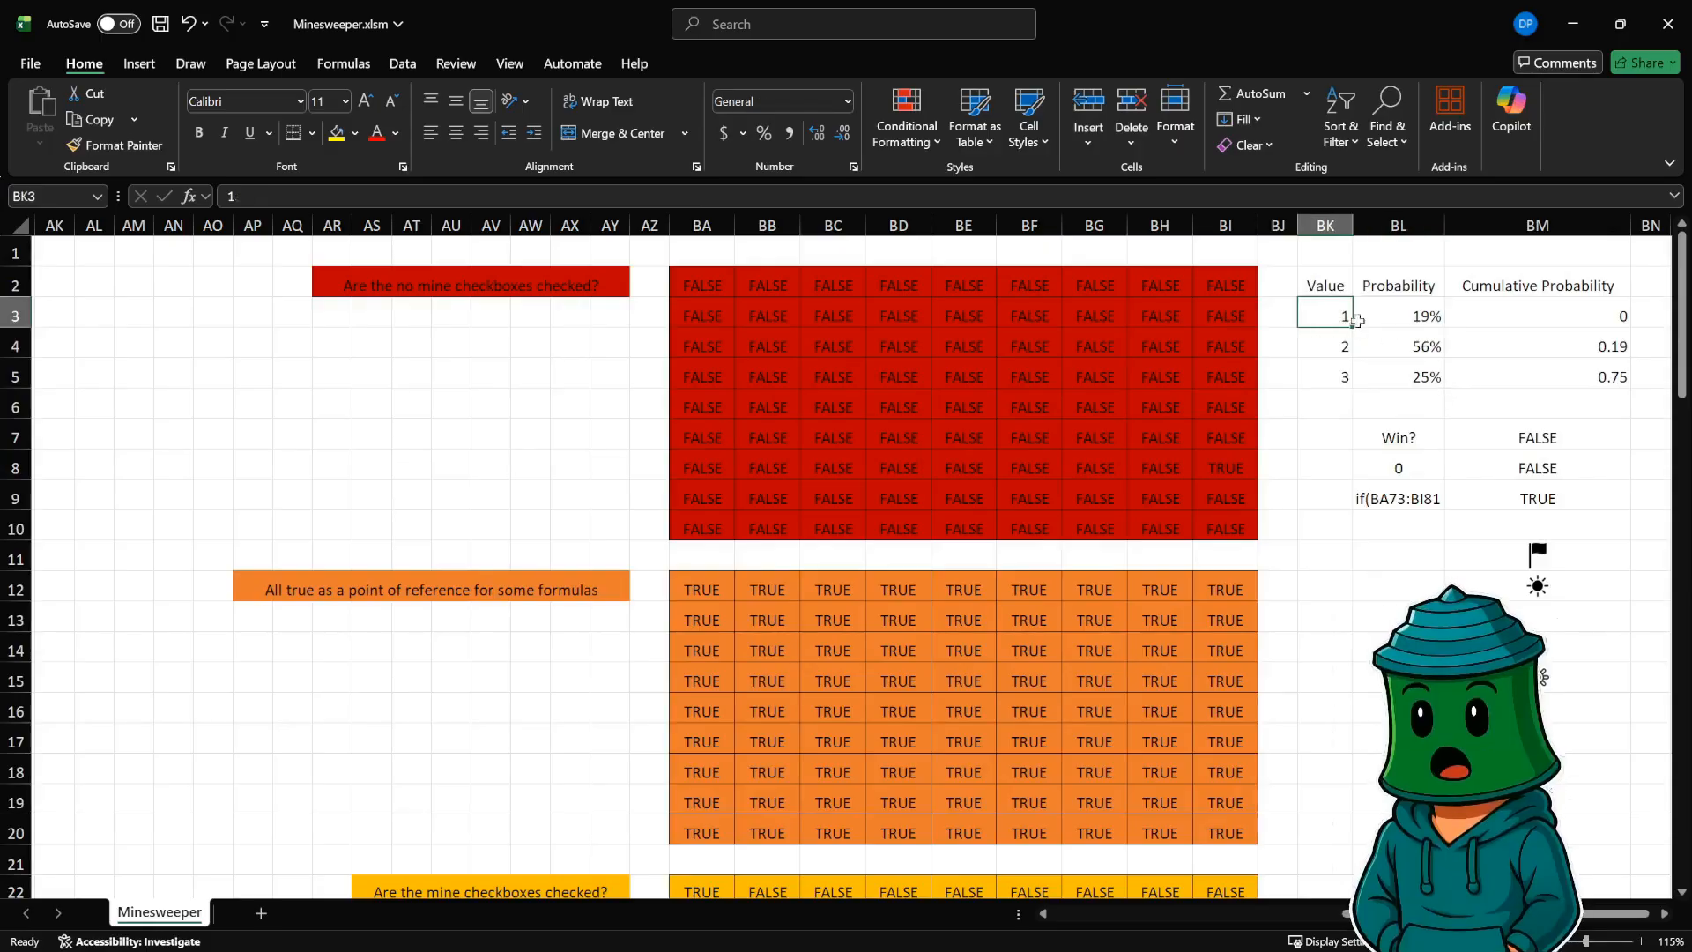
pyautogui.click(1552, 319)
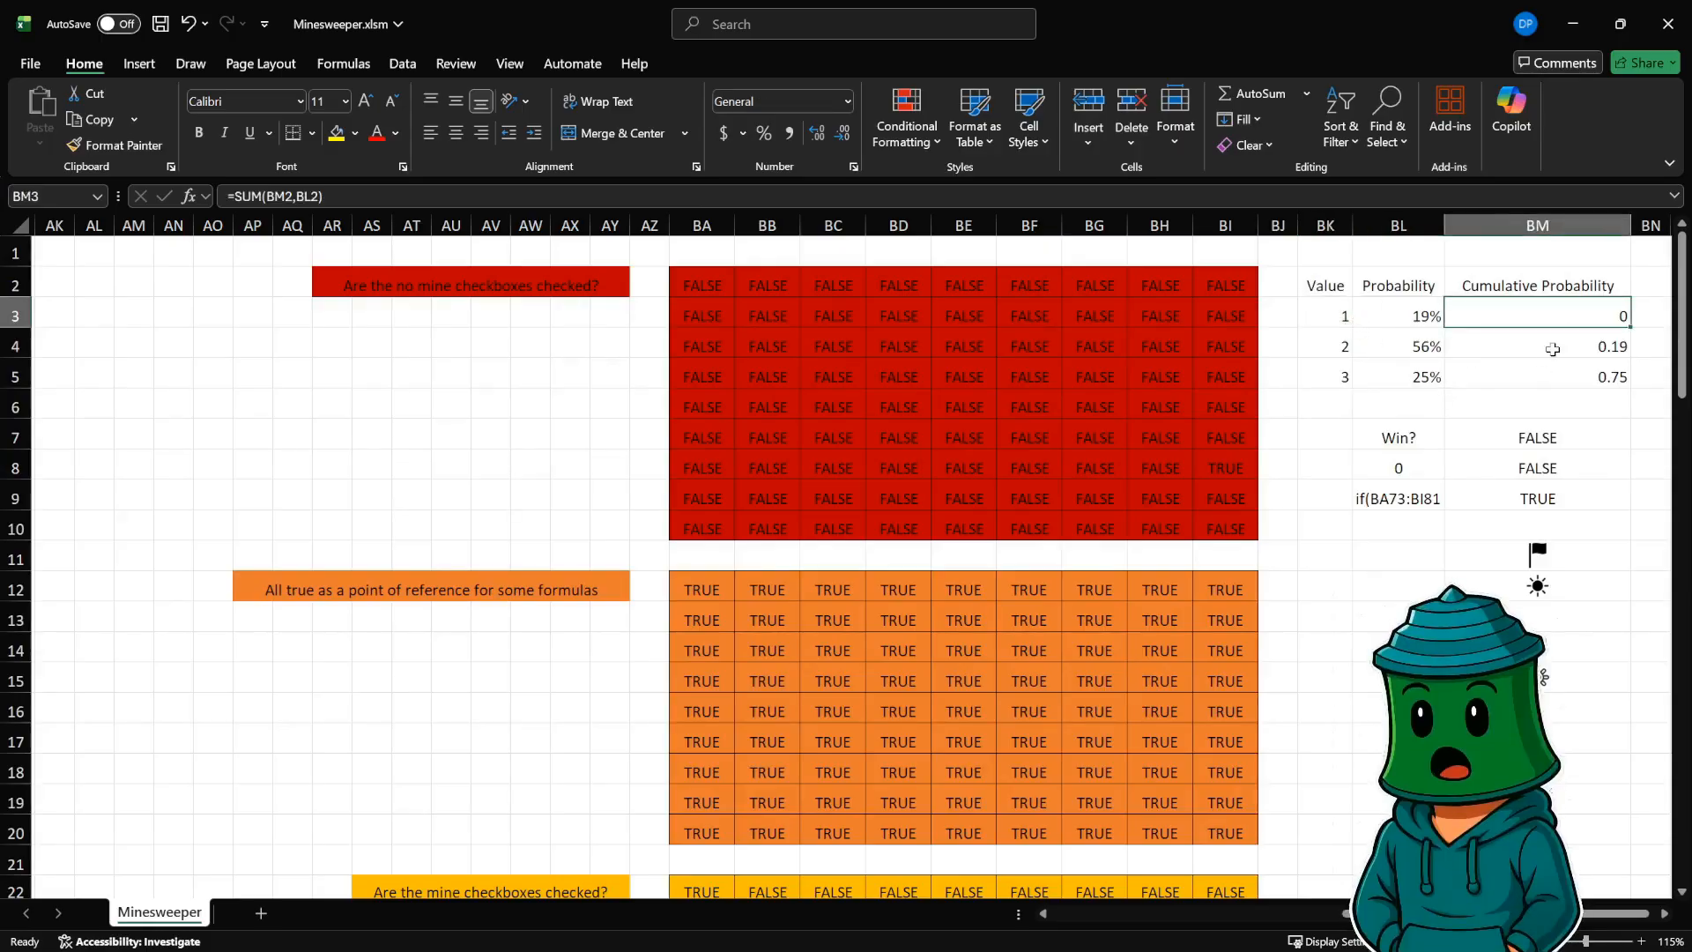
pyautogui.click(1550, 349)
pyautogui.click(1550, 381)
# - Compare each tile probability in BL3:BL5 with the cumulative probability formulas in BM3:BM5
pyautogui.click(1415, 320)
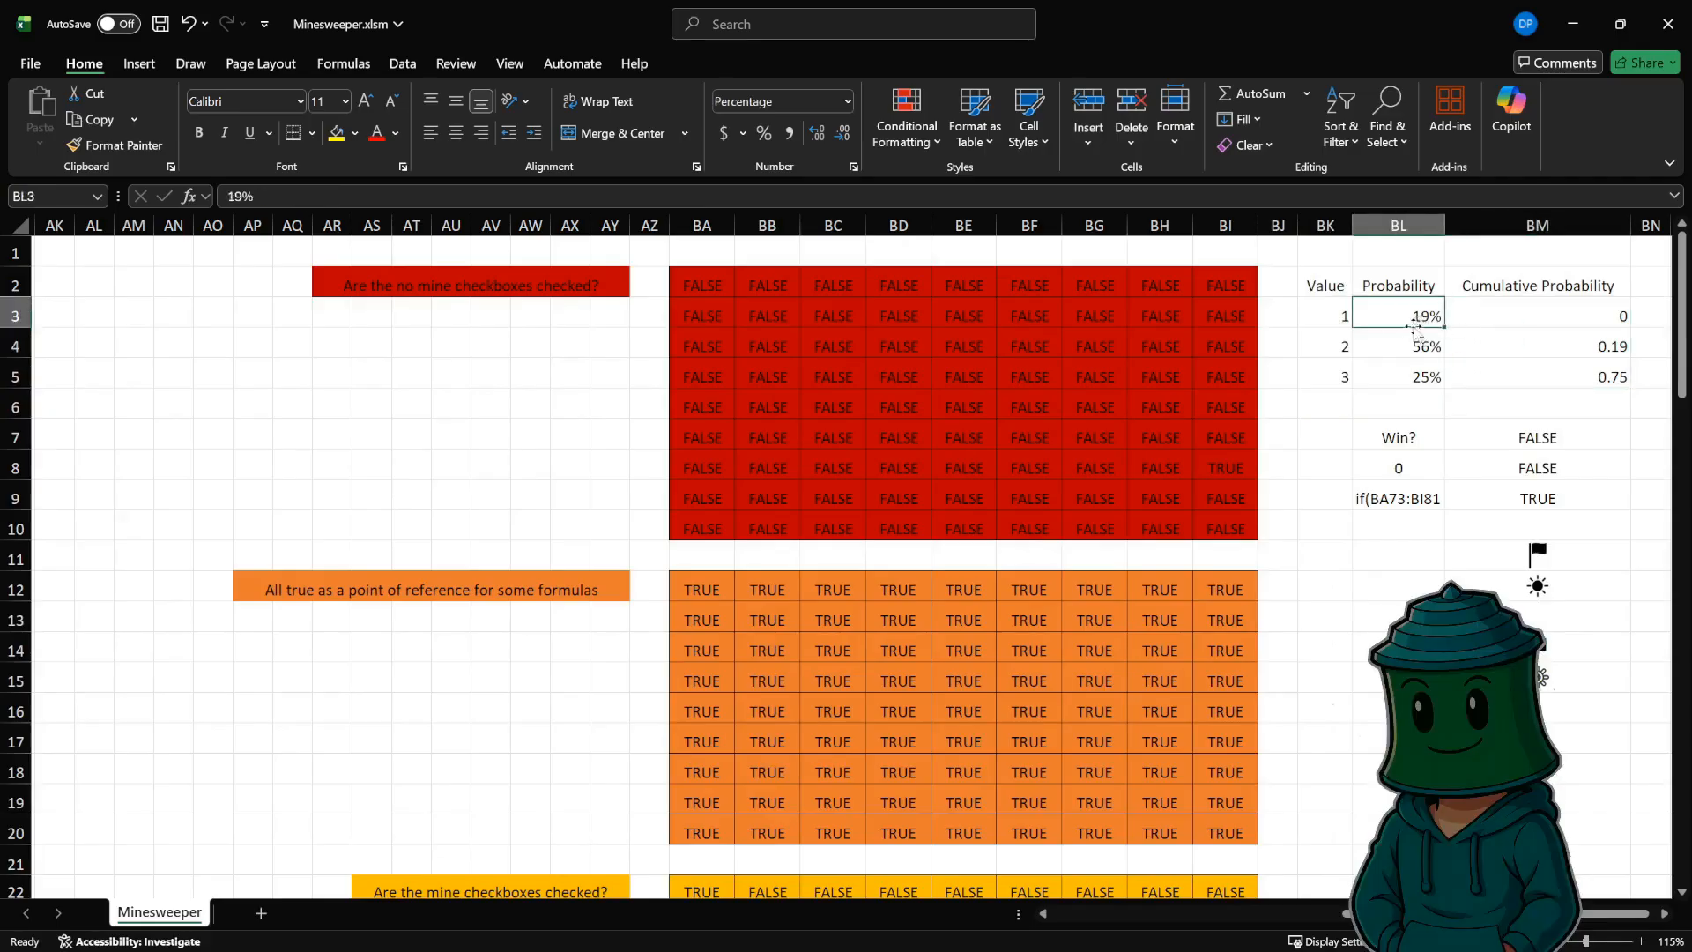
pyautogui.click(1413, 346)
pyautogui.click(1408, 377)
pyautogui.click(1584, 323)
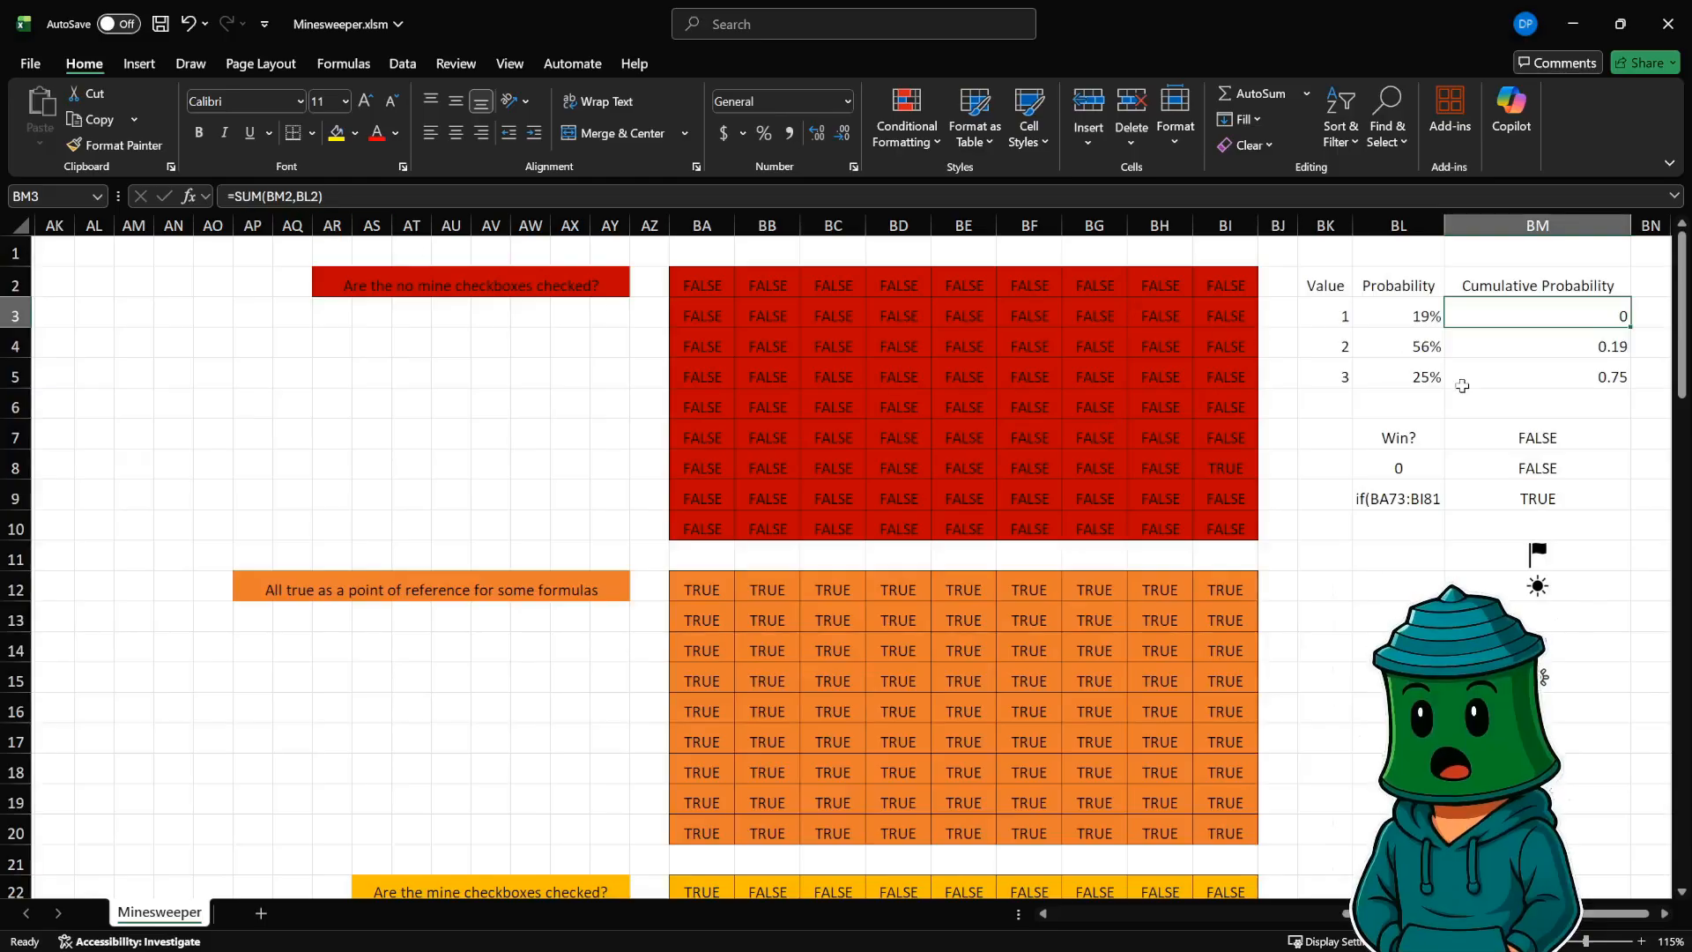
pyautogui.click(1577, 347)
pyautogui.click(1576, 366)
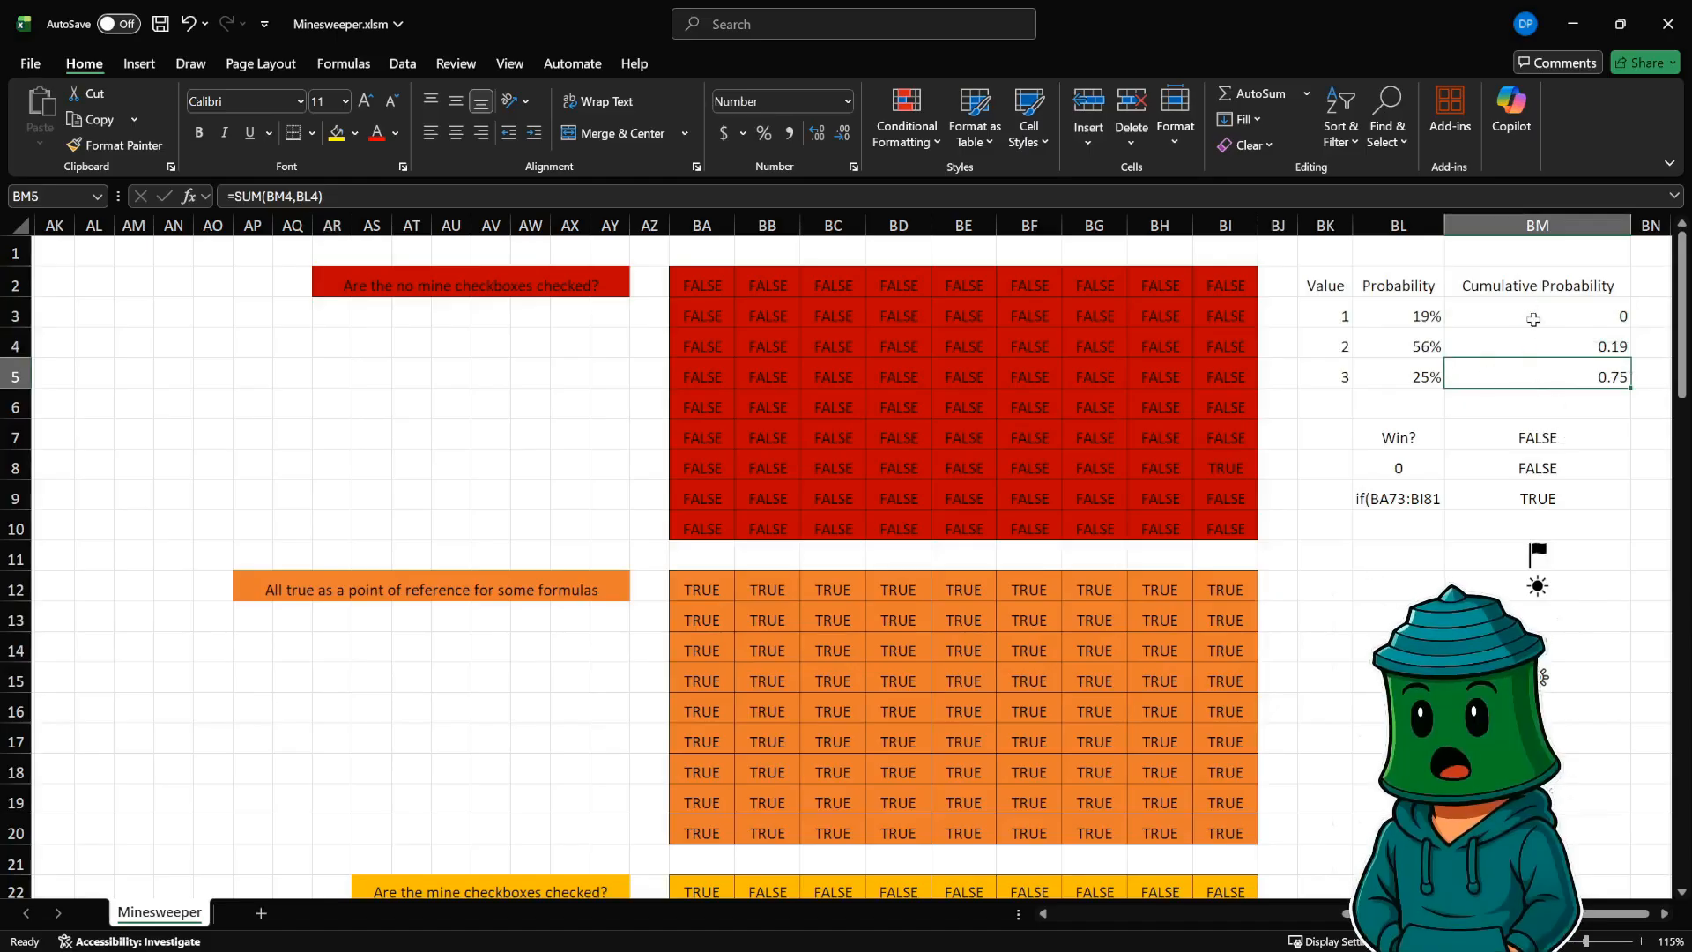
# - Select BA33:BB33 in the generated pattern and relate its MATCH formula to the cumulative probabilities it looks up
pyautogui.scroll(-5, 1489, 366)
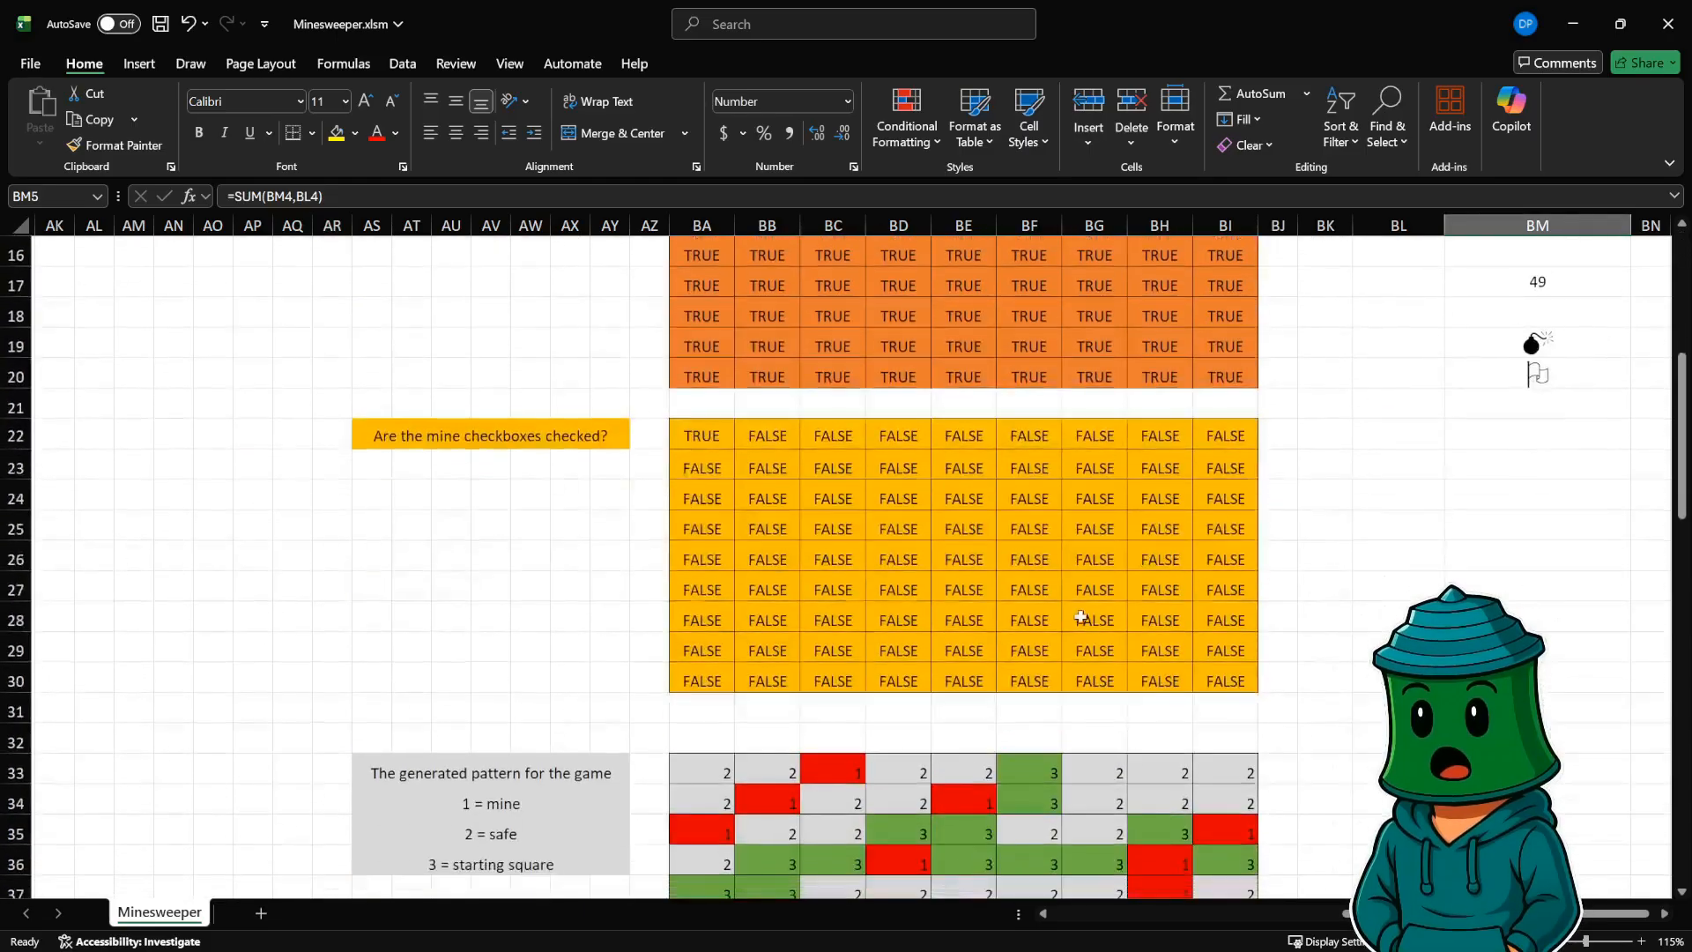
pyautogui.moveTo(733, 770); pyautogui.dragTo(772, 780)
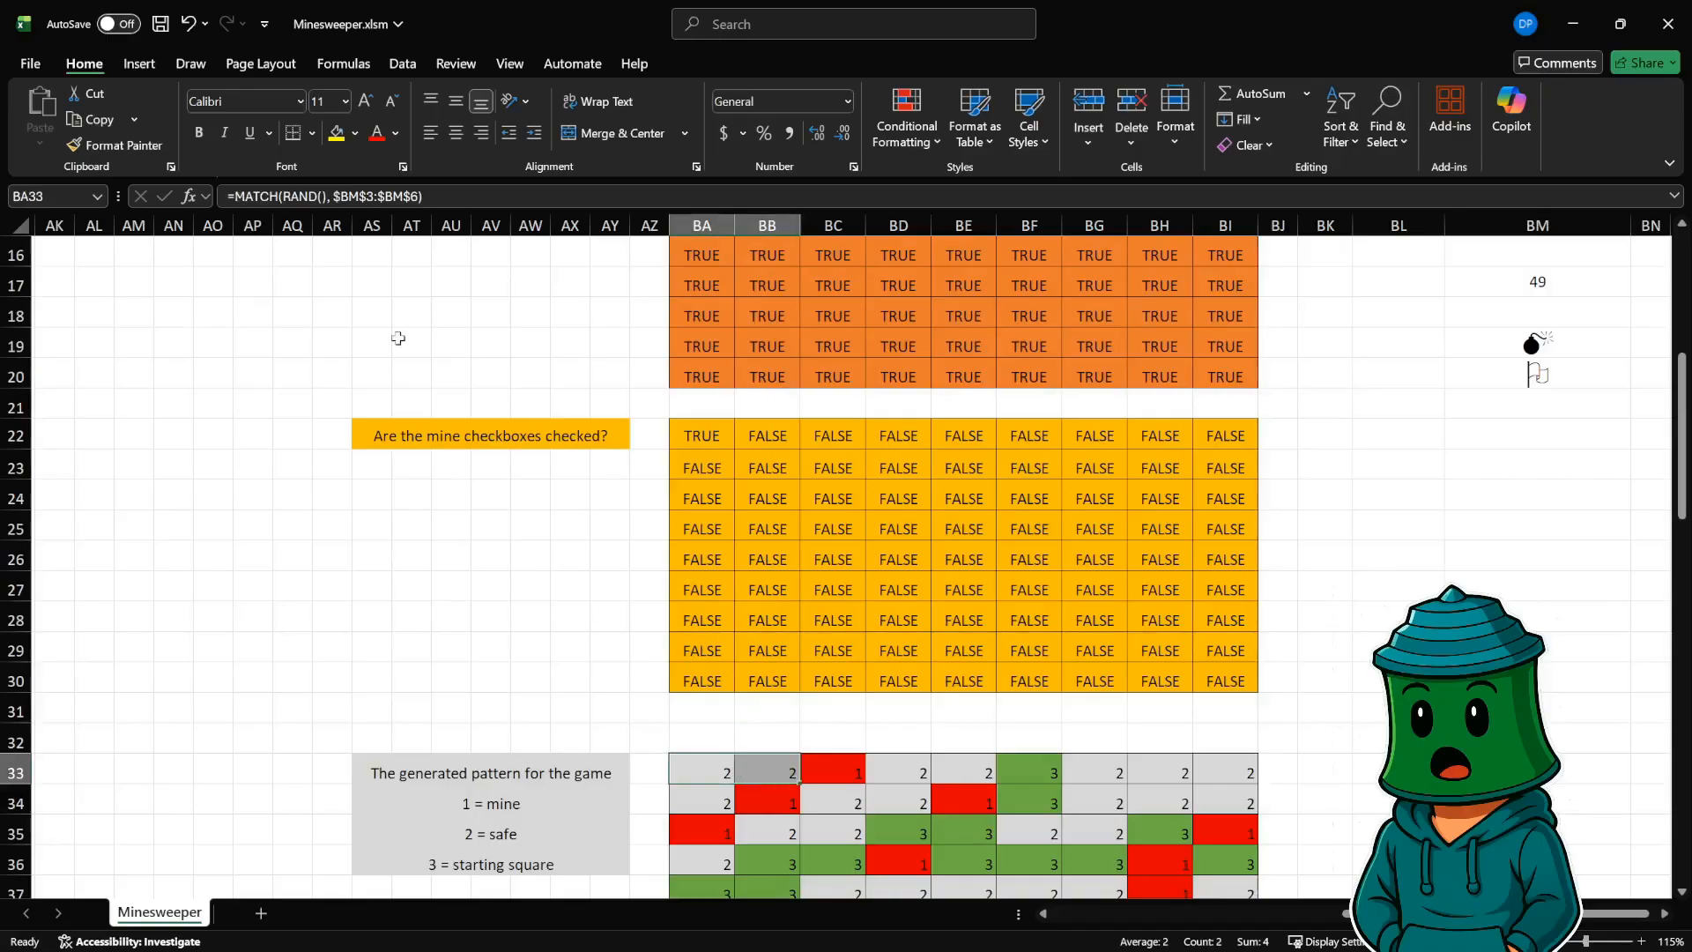
pyautogui.scroll(5, 1202, 427)
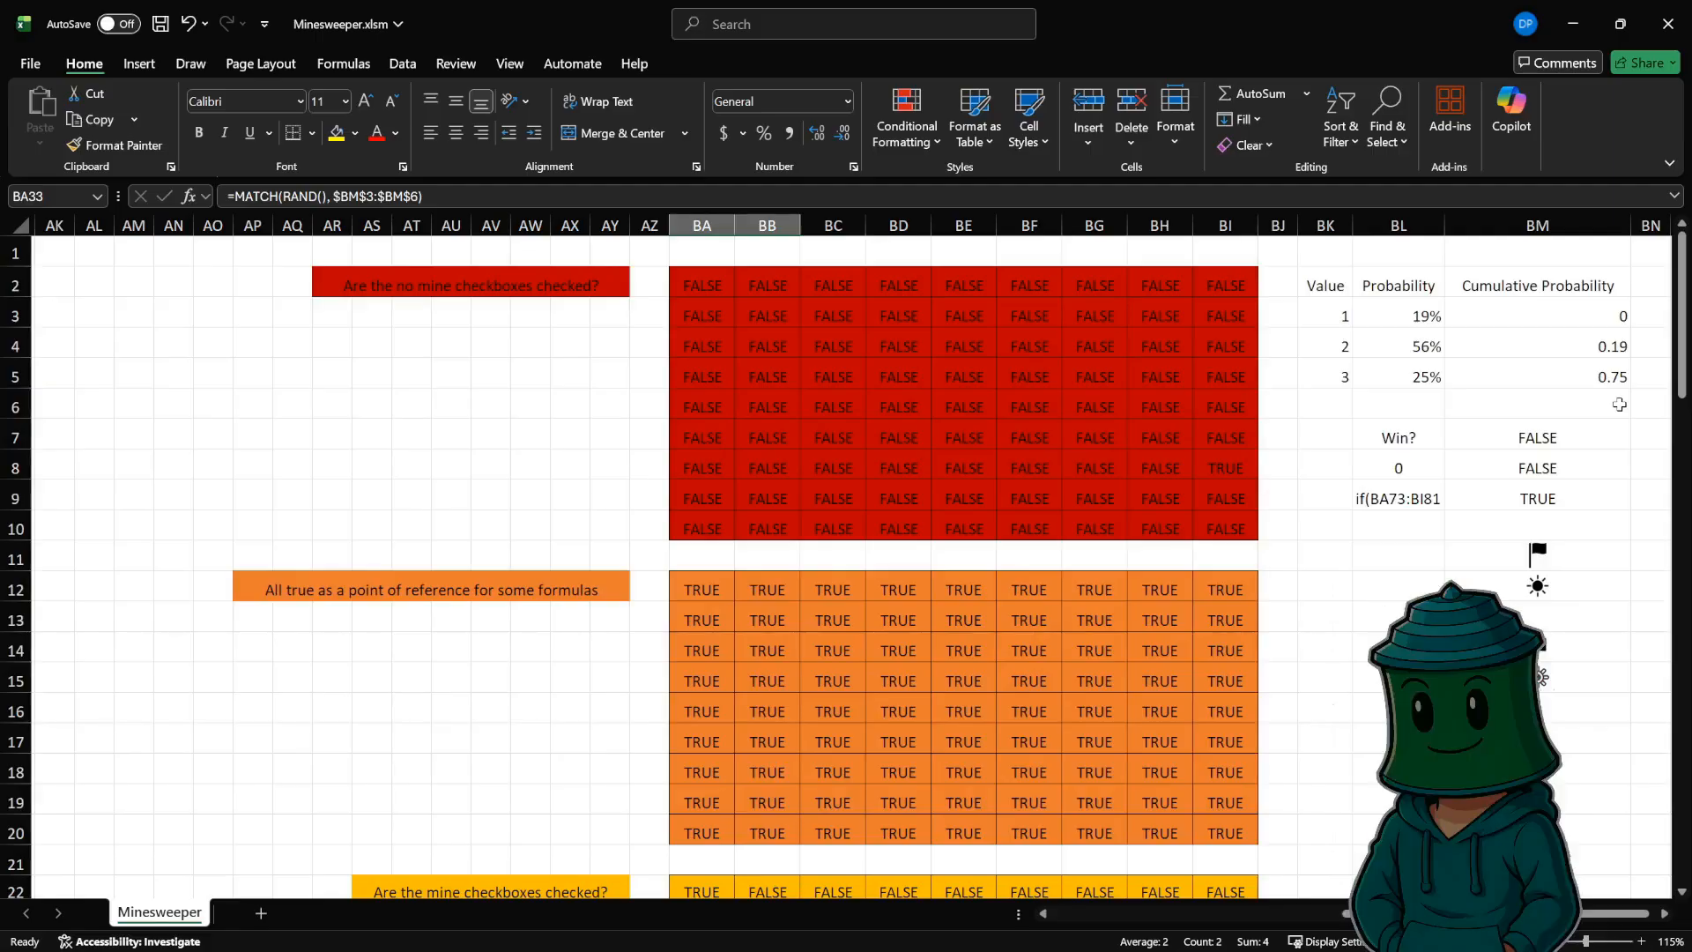
pyautogui.scroll(-10, 1026, 537)
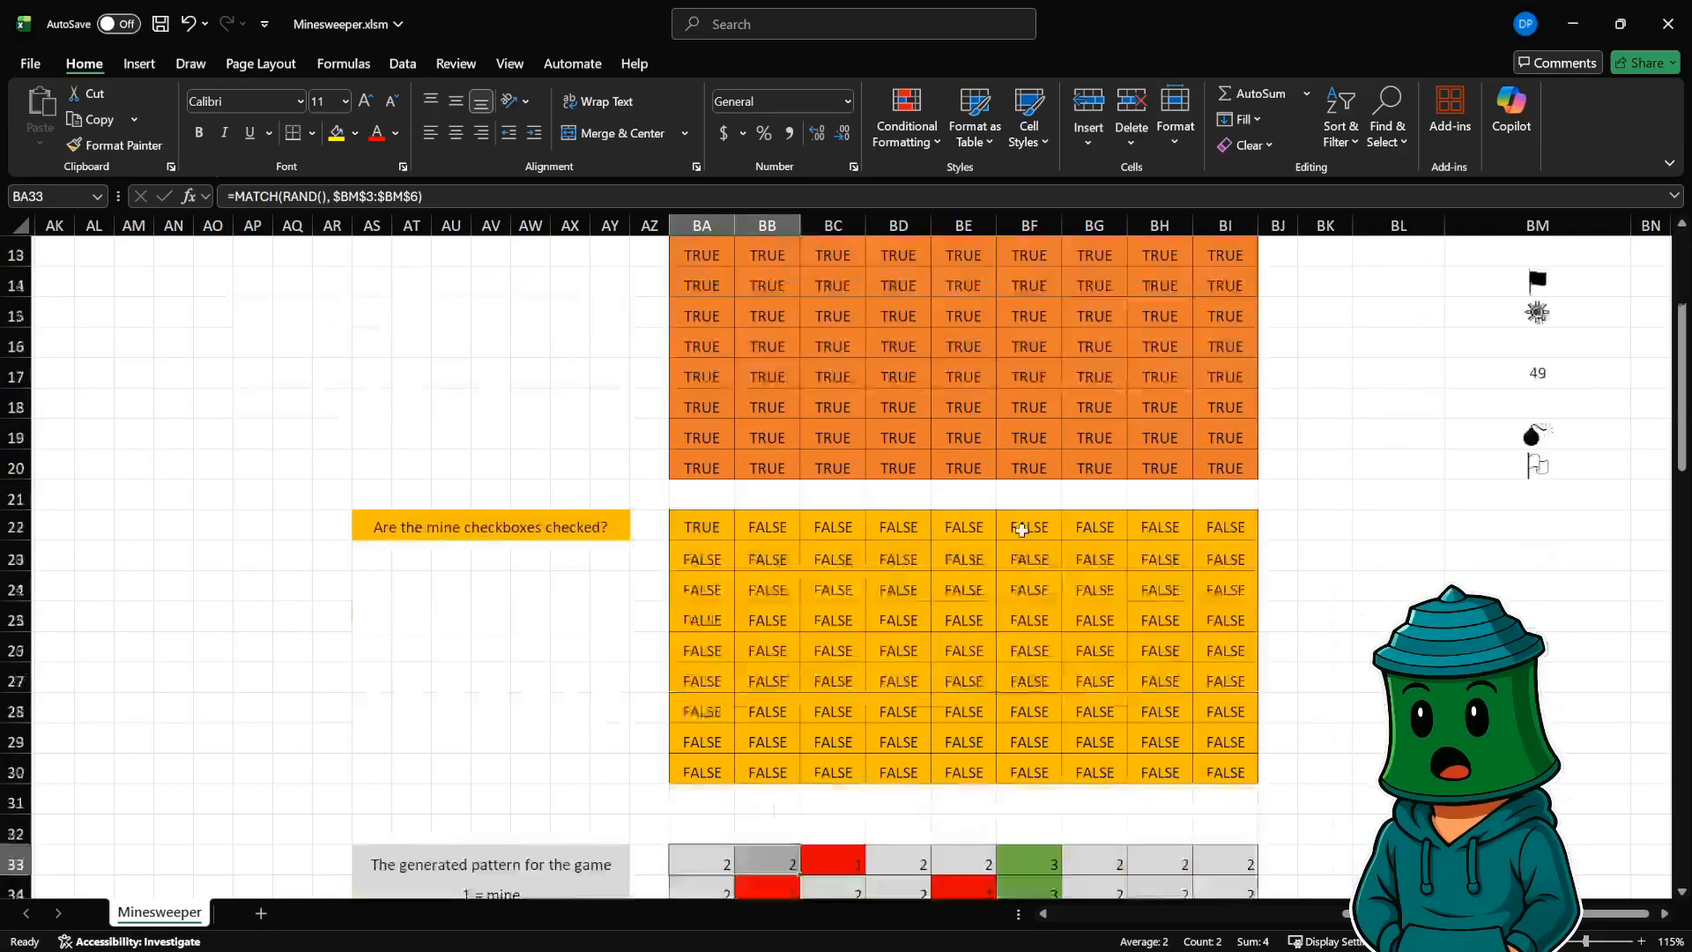
pyautogui.scroll(2, 1203, 463)
pyautogui.scroll(8, 1203, 464)
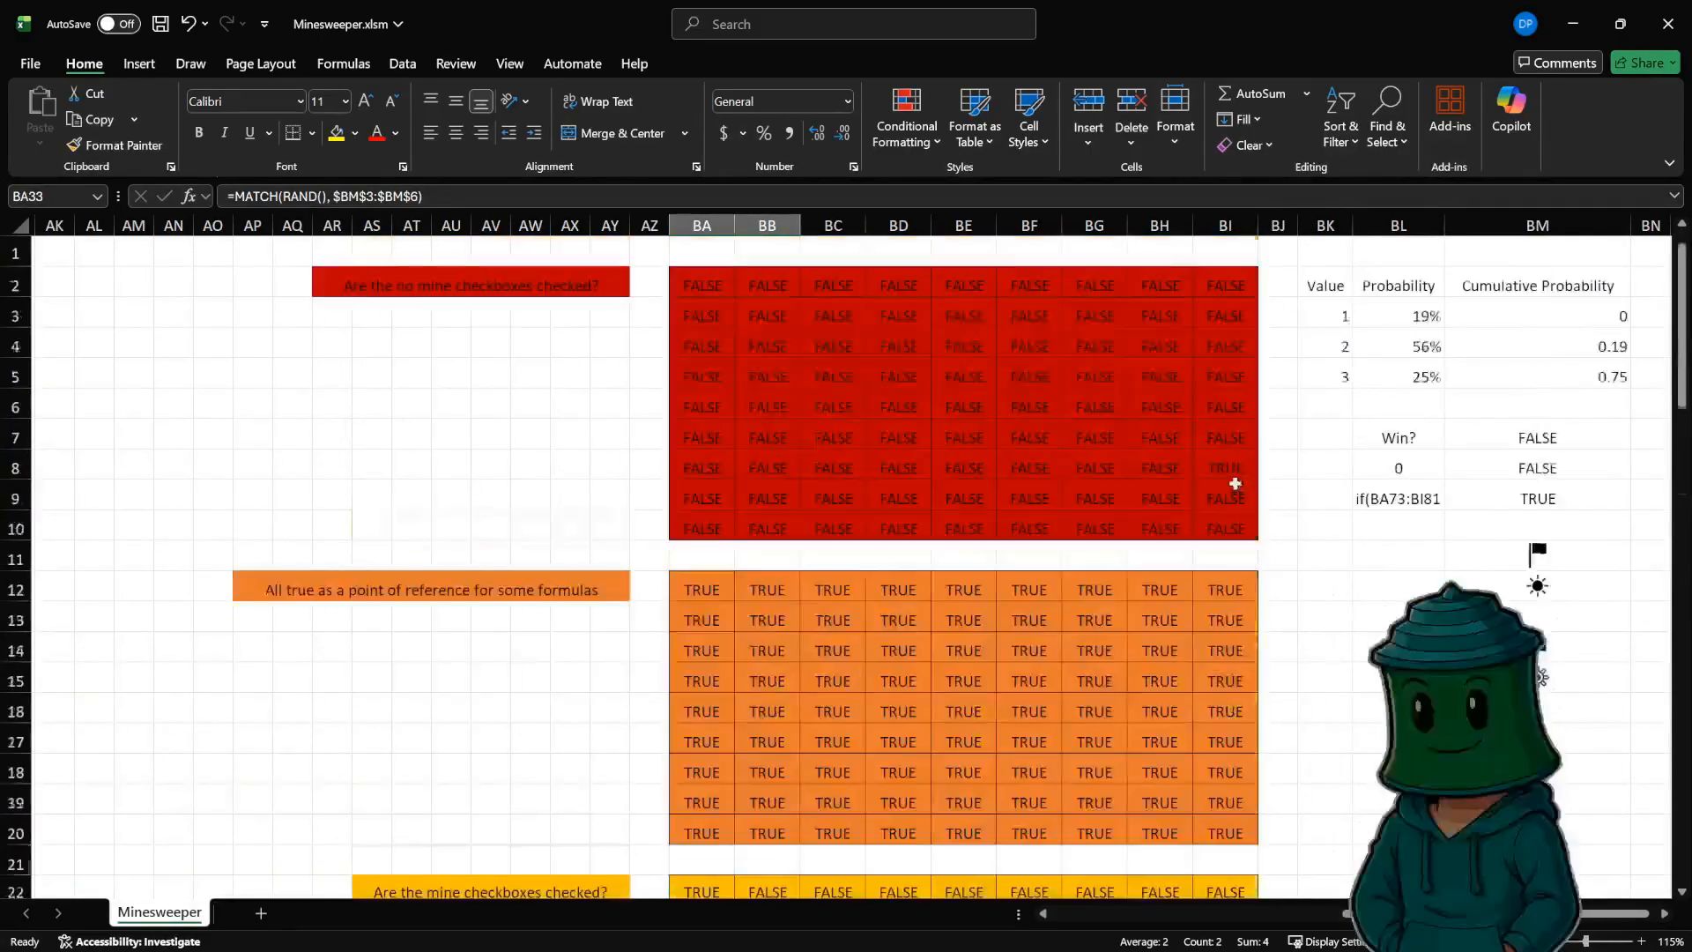
# - Examine the "Win?" label in BL7 and the win-check formula beneath it in BL8
pyautogui.click(1432, 440)
pyautogui.click(1410, 467)
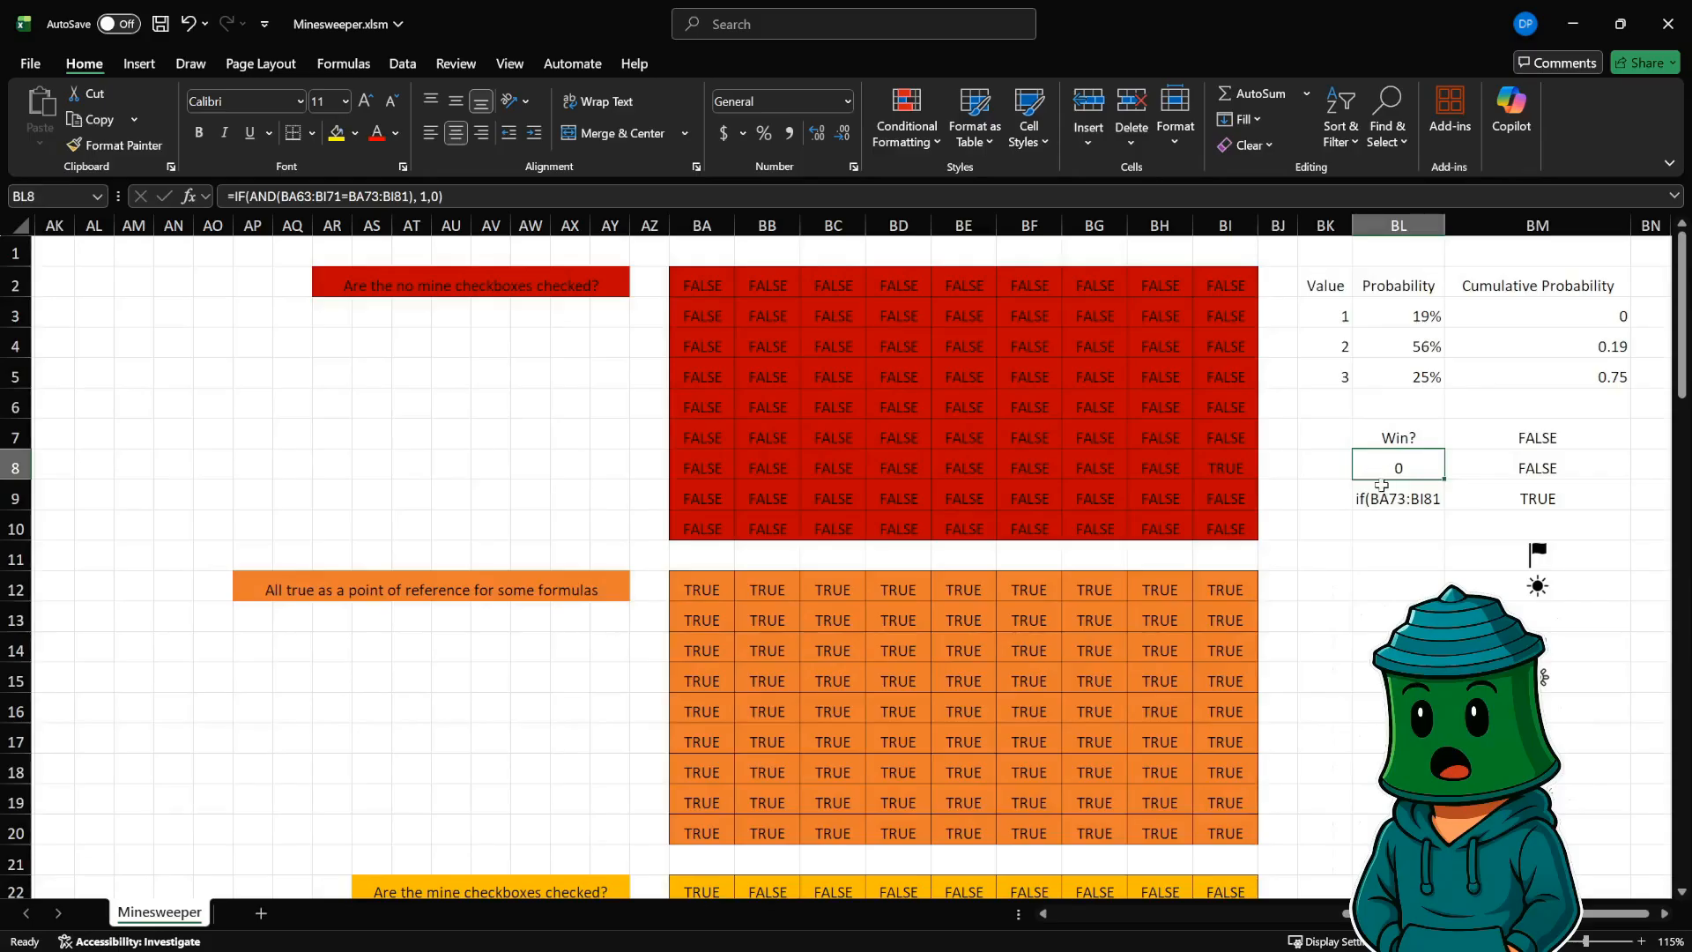
pyautogui.click(1402, 445)
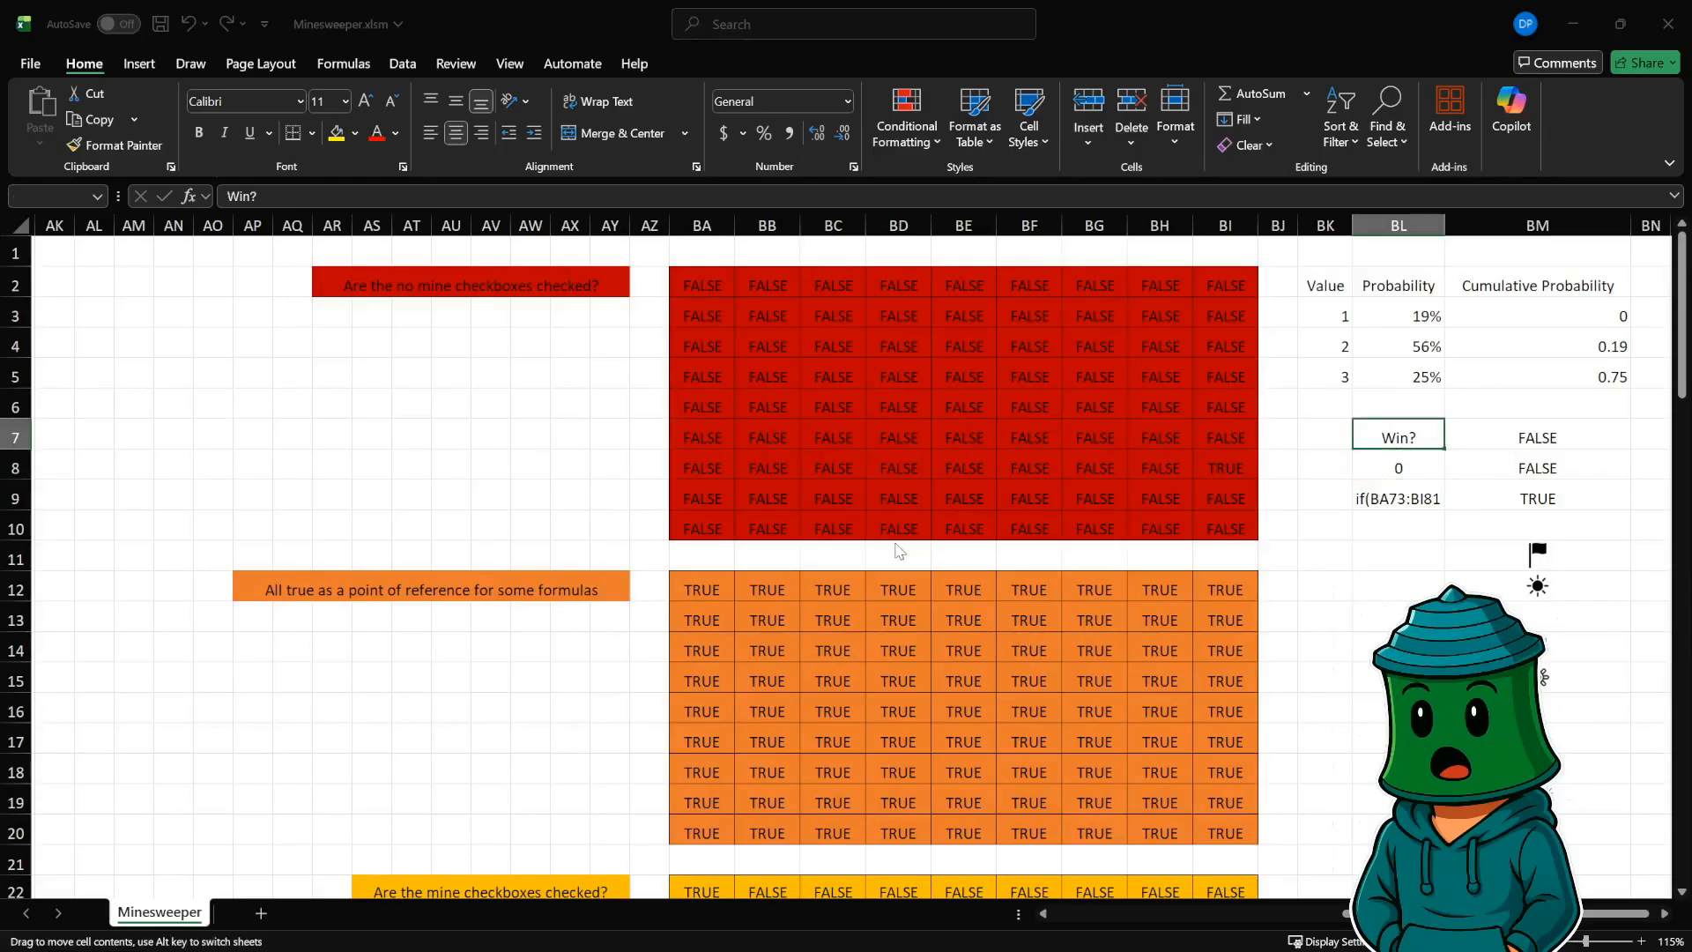
pyautogui.press('Down')
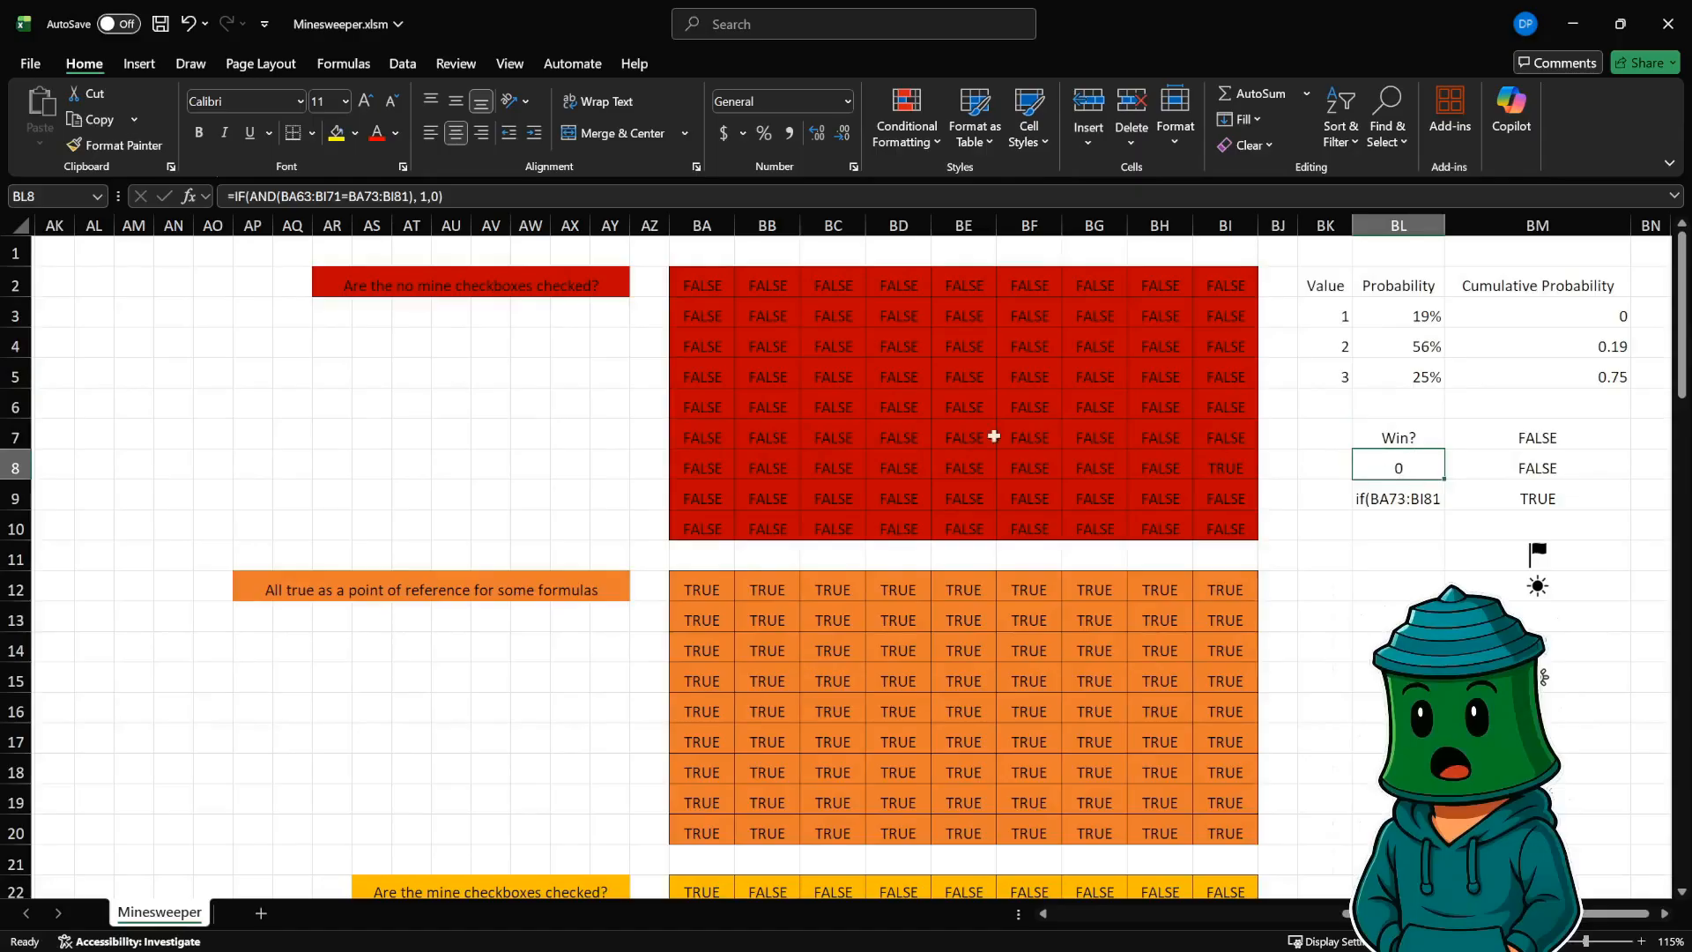
# - Tick the Check solution checkbox beside the game board and return to the helper tables
pyautogui.moveTo(1613, 913); pyautogui.dragTo(1110, 917)
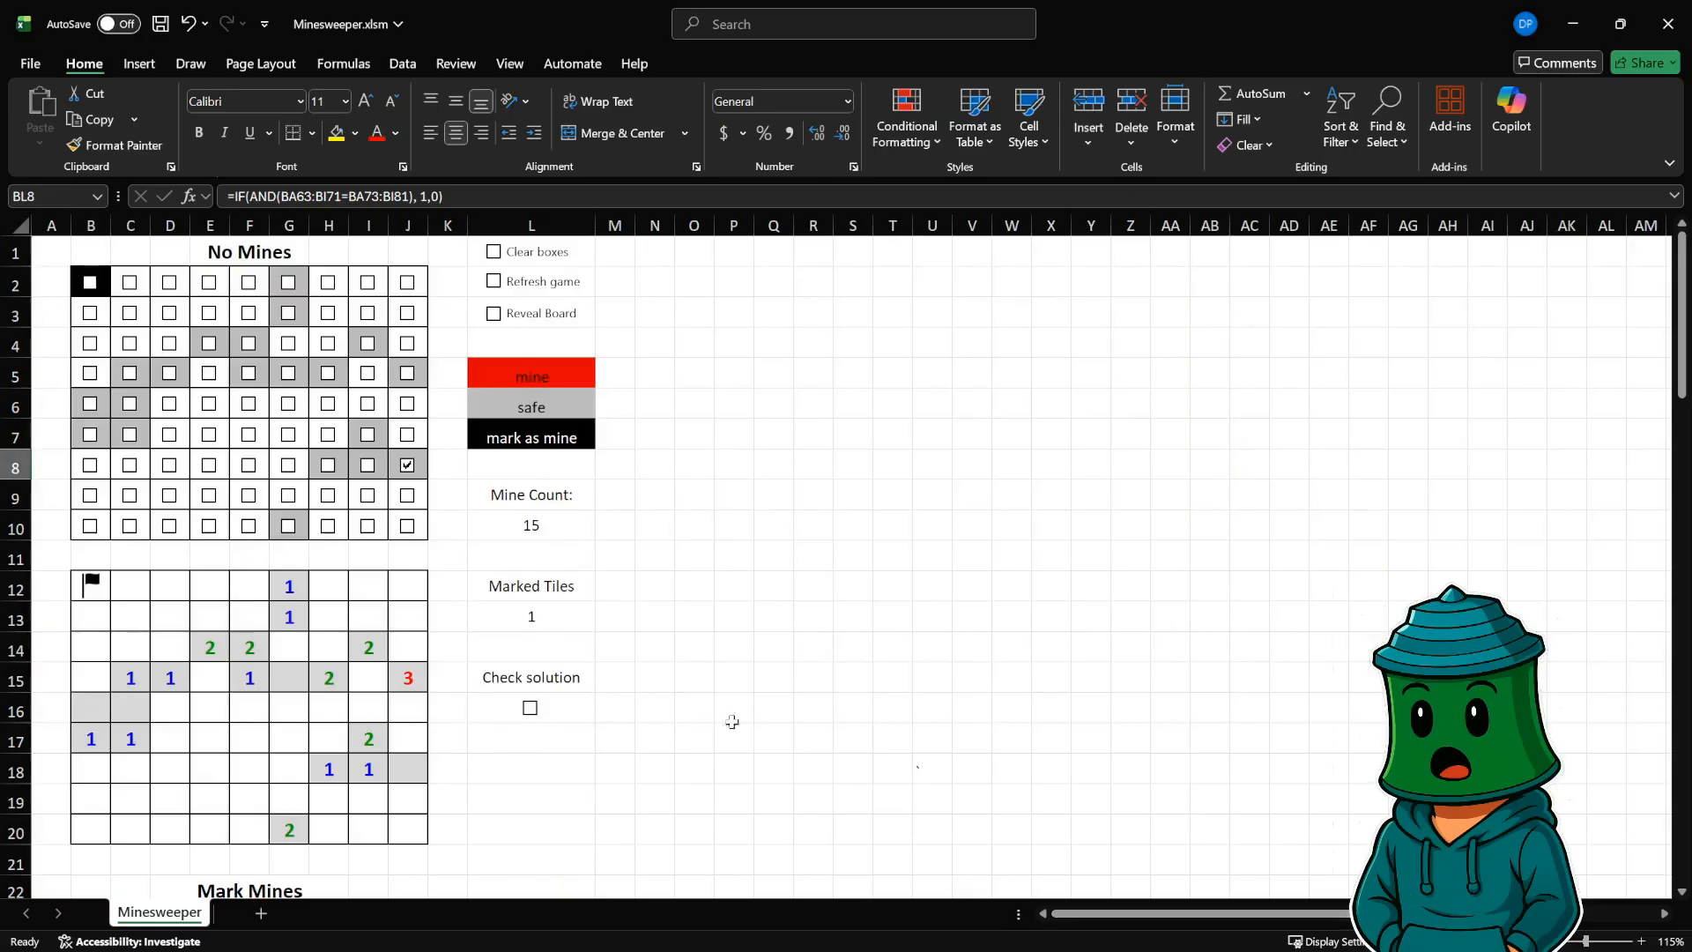
pyautogui.click(529, 708)
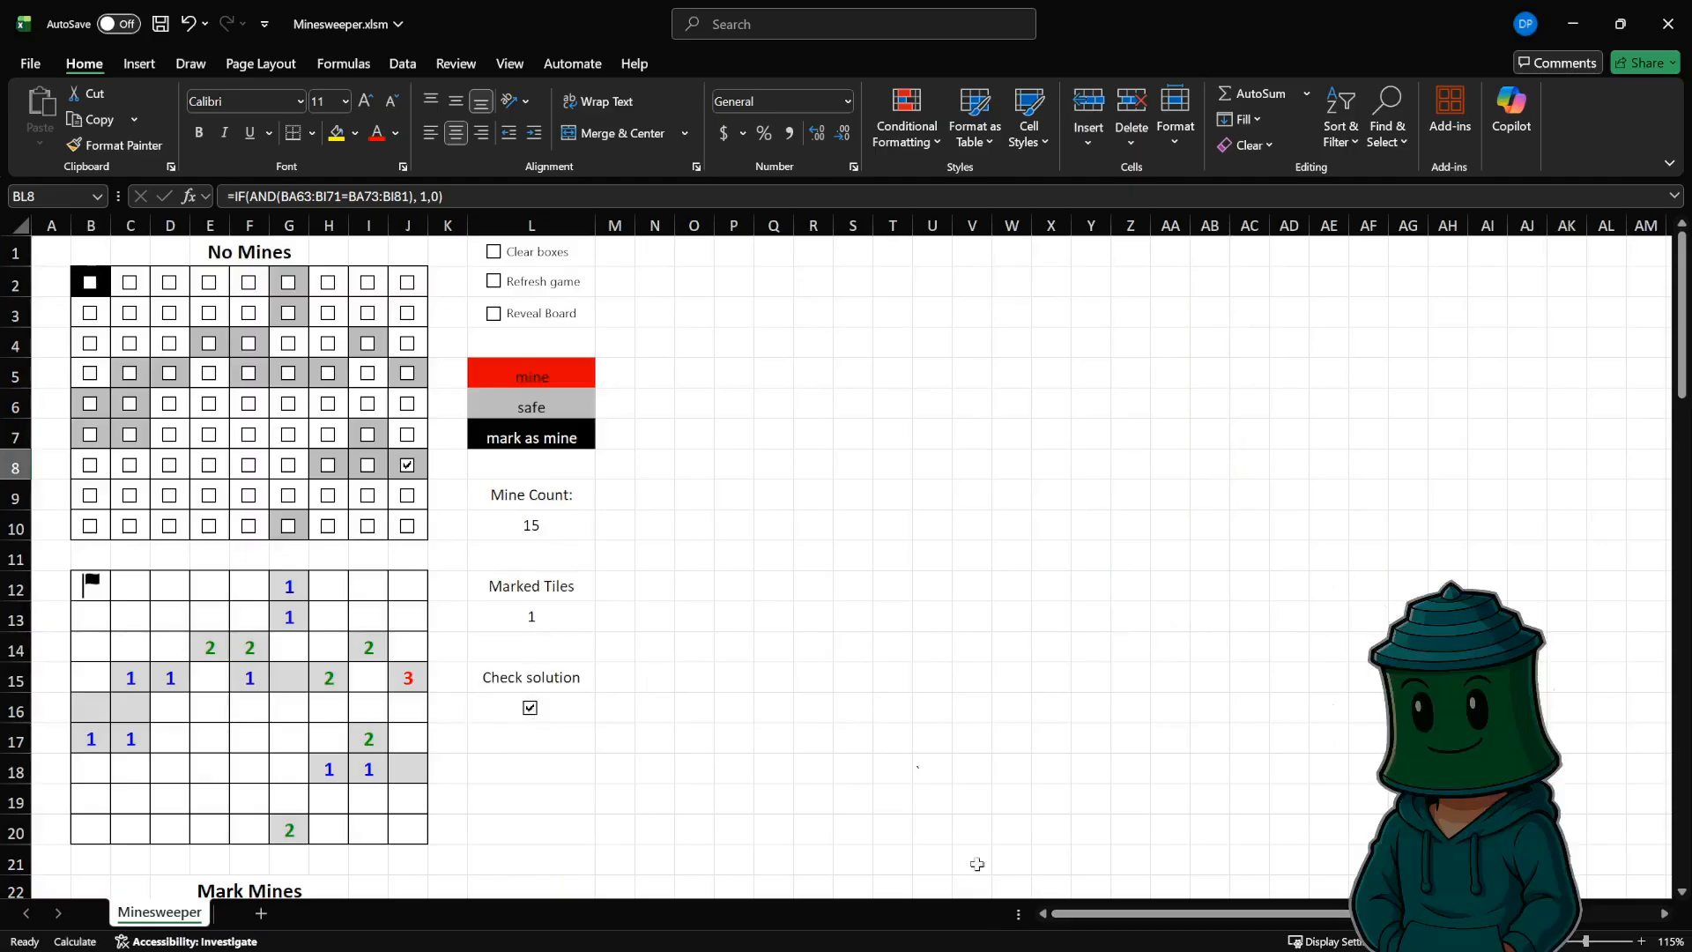
pyautogui.moveTo(1160, 915); pyautogui.dragTo(1458, 916)
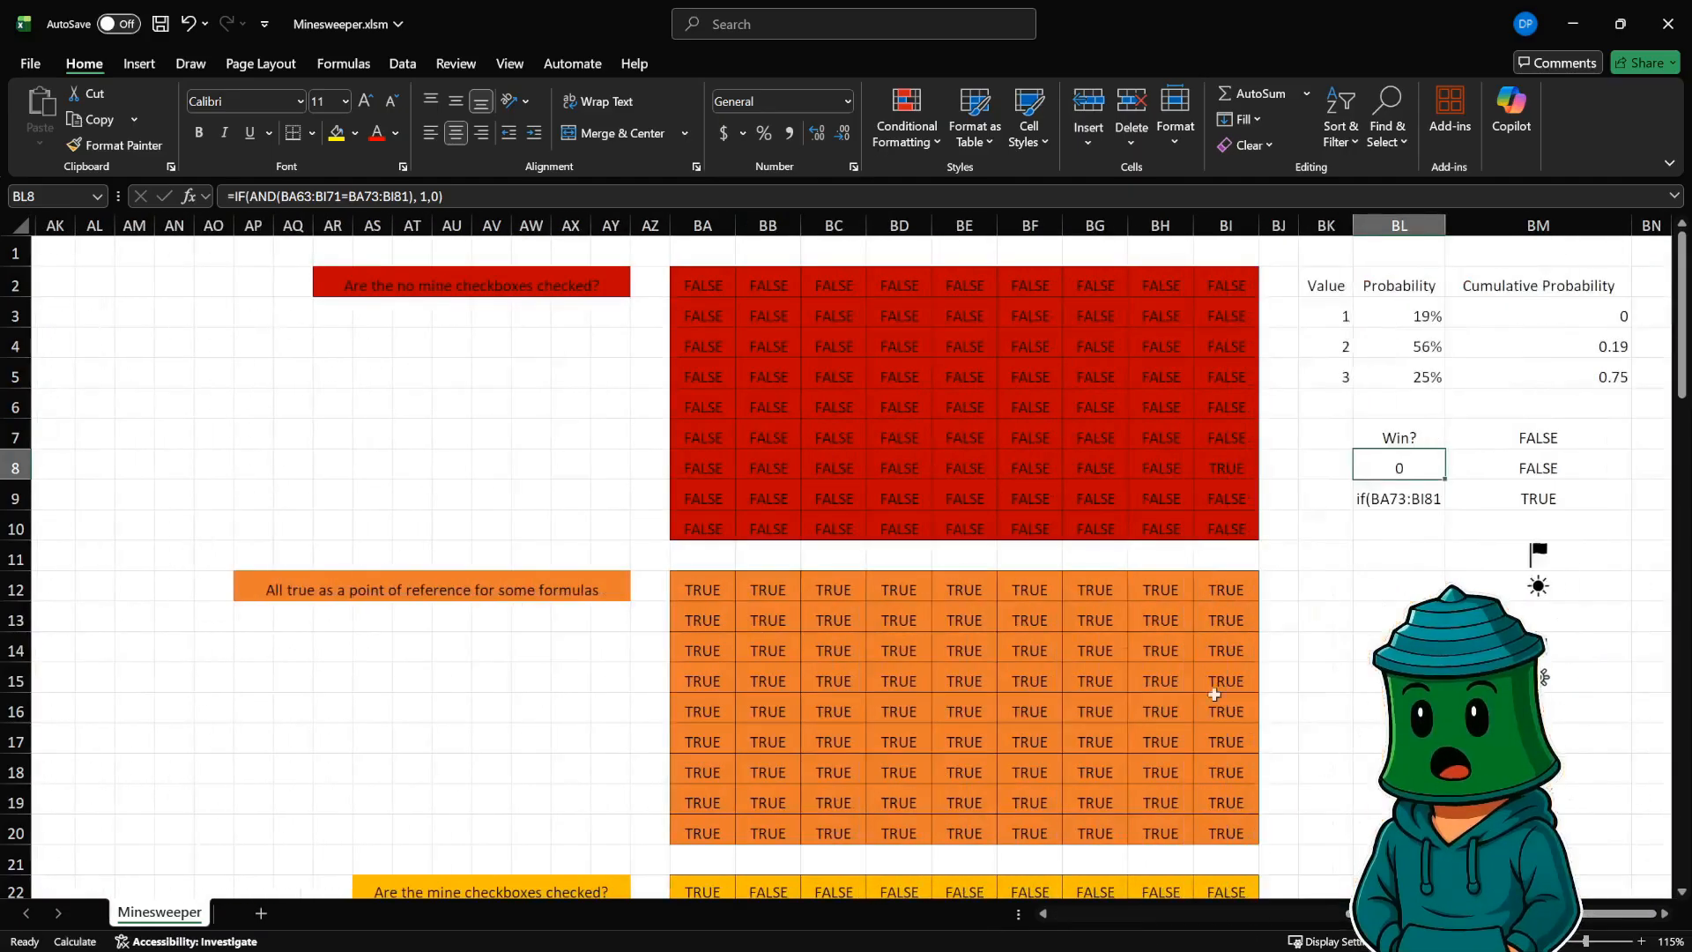
# - Open the win-check formula in BL8 to examine its compared ranges, undoing any accidental reference before closing it
pyautogui.doubleClick(1400, 471)
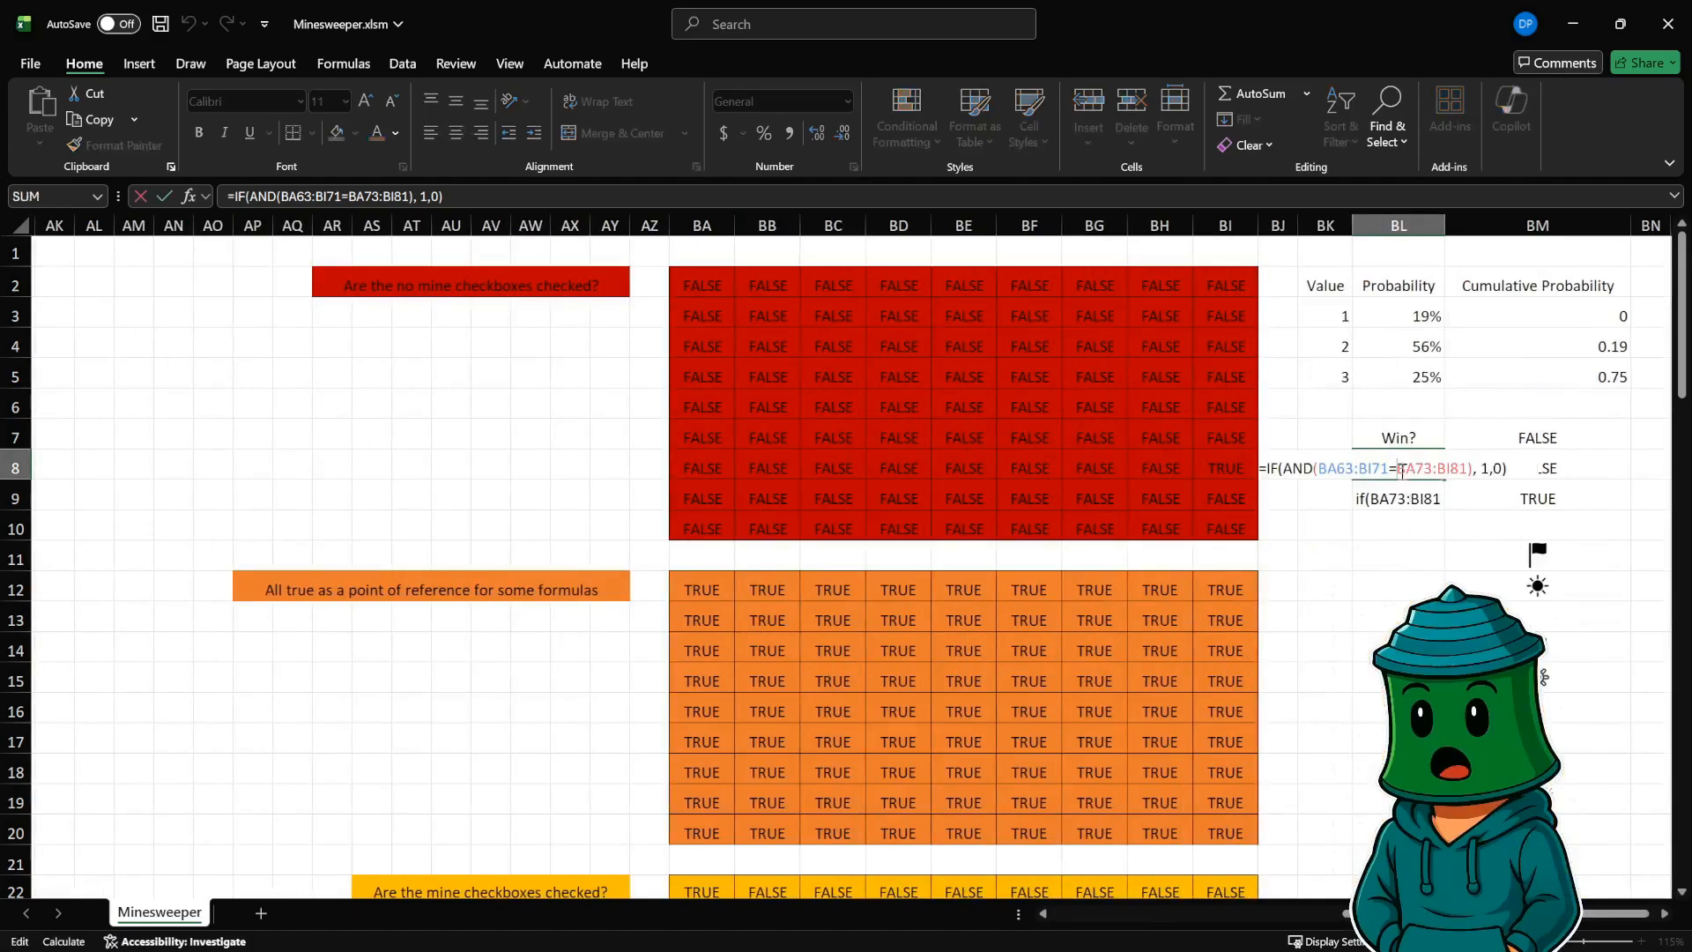
pyautogui.click(1386, 540)
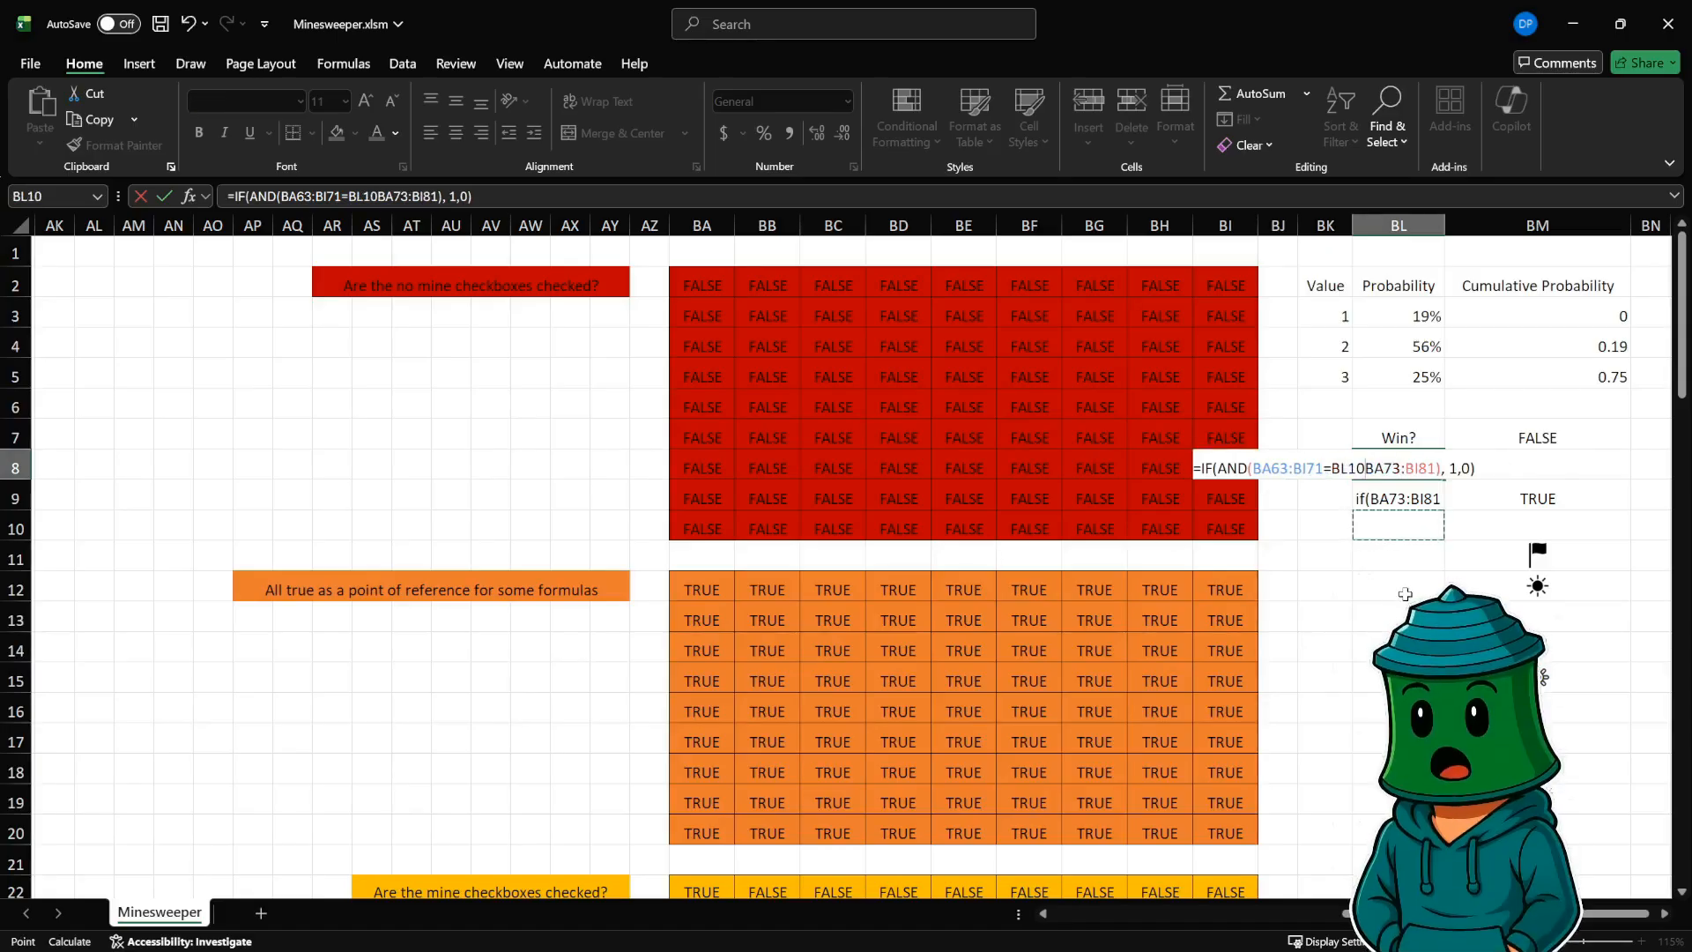
pyautogui.hotkey('ctrl', 'z')
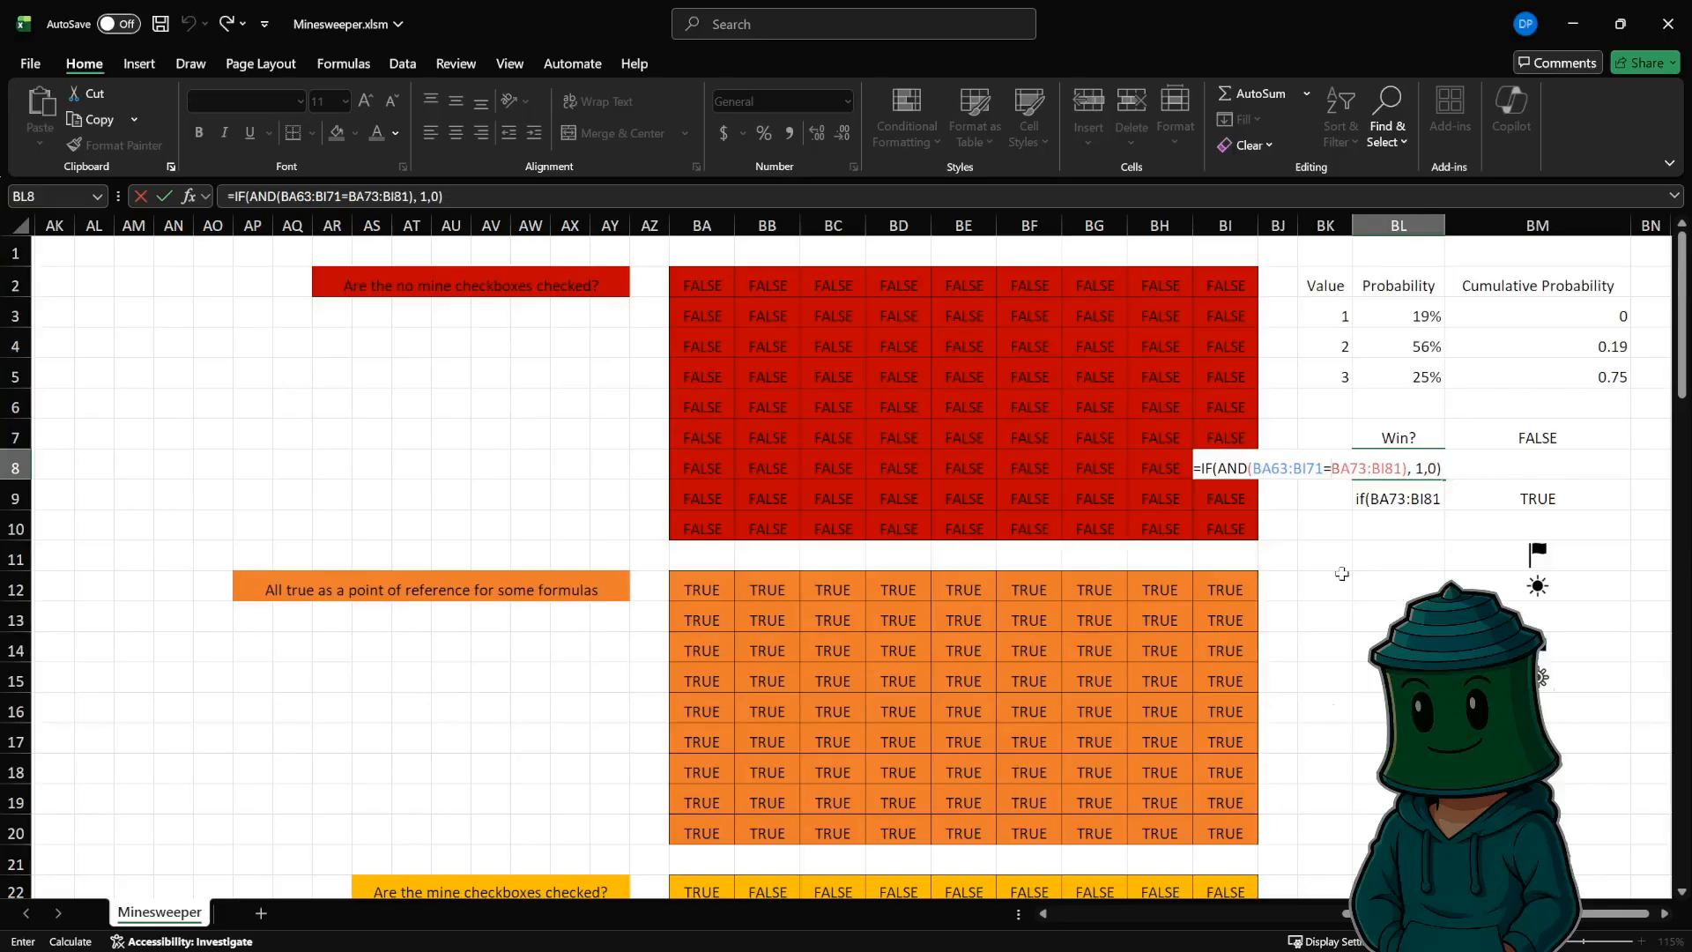
pyautogui.press('Return')
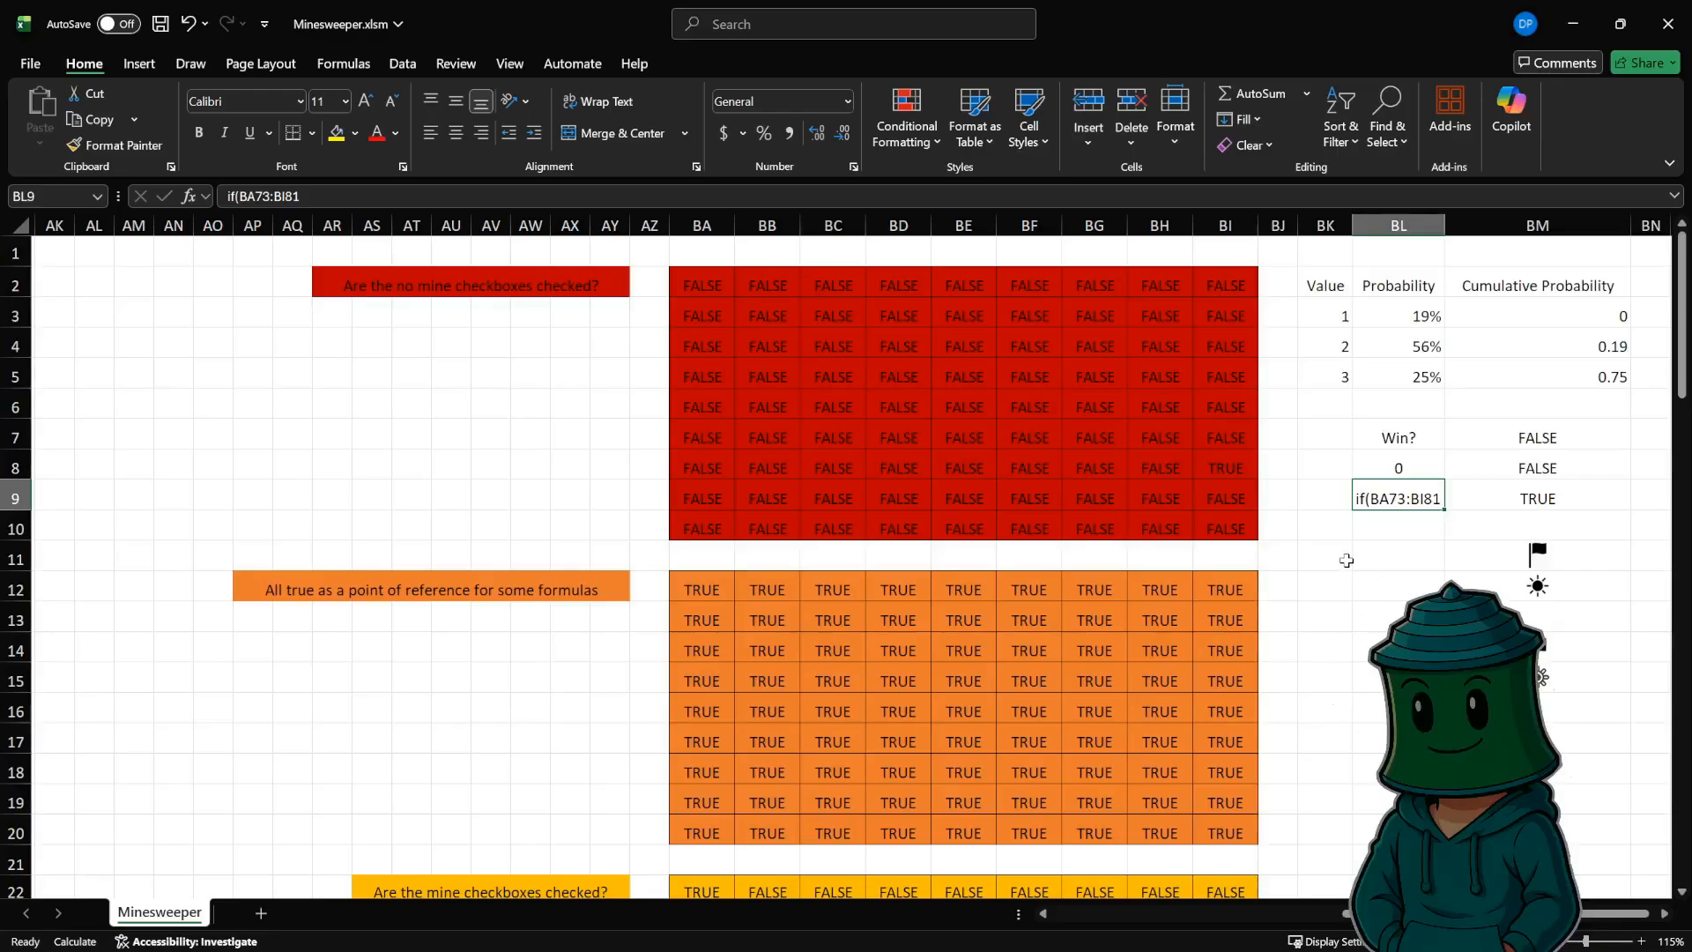
pyautogui.click(1384, 476)
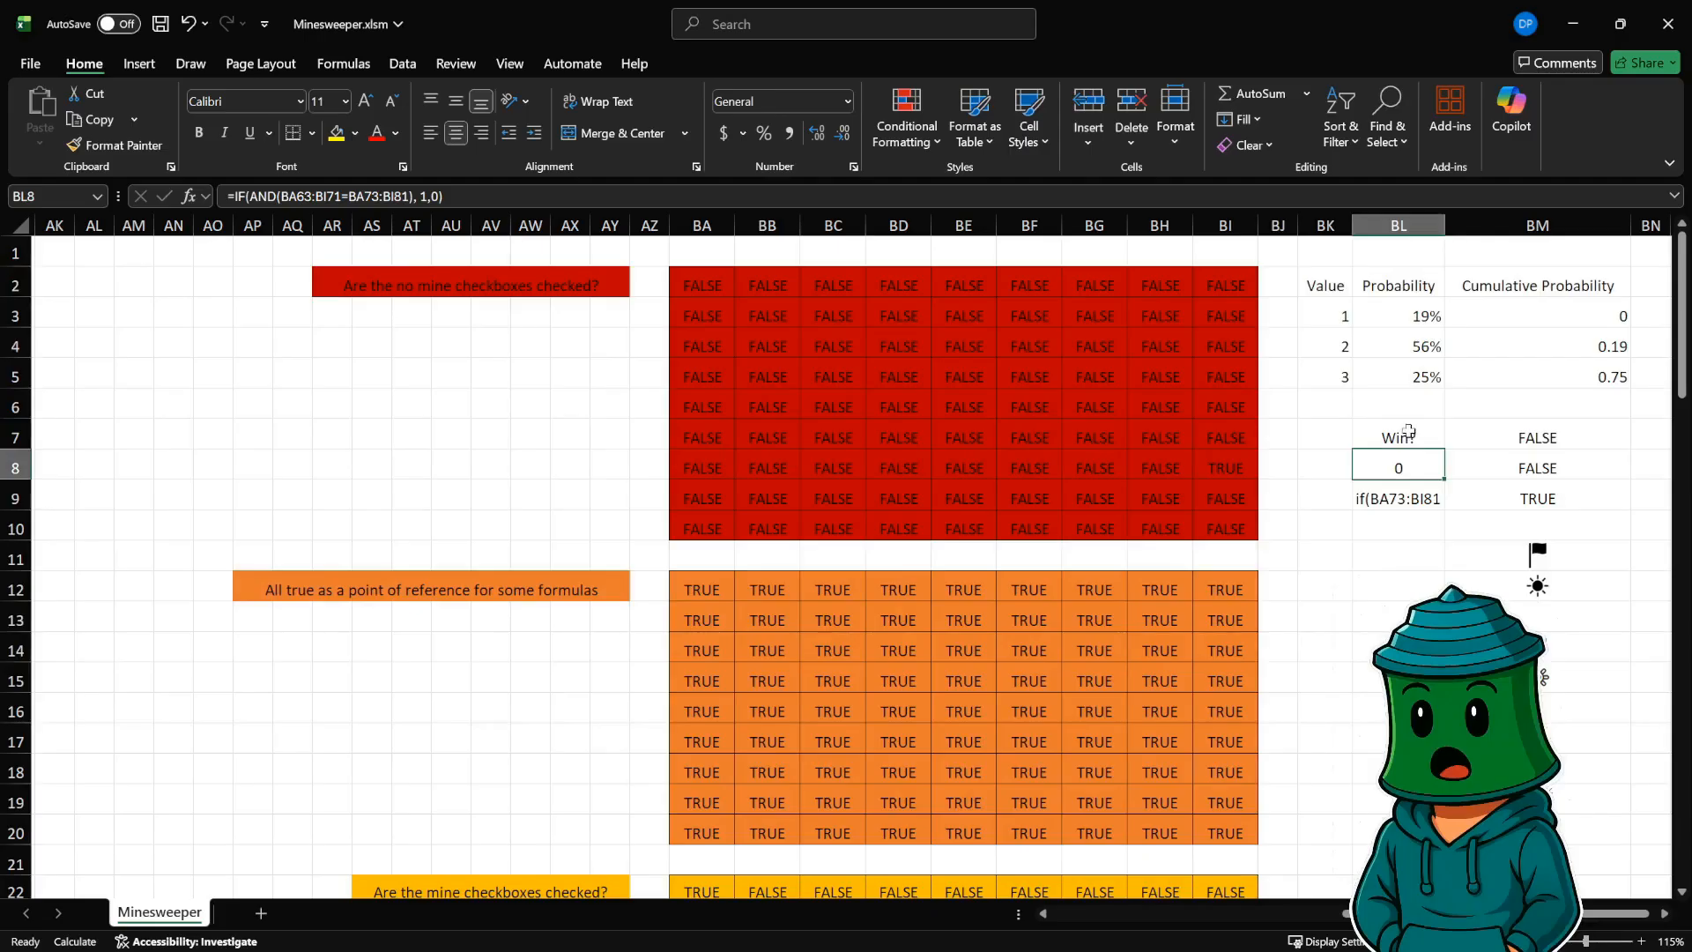
# - Examine the AND test formulas in BM7, BM8 and BM10, plus the flag and mine symbols in BM11 and BM12
pyautogui.click(1507, 437)
pyautogui.click(1514, 467)
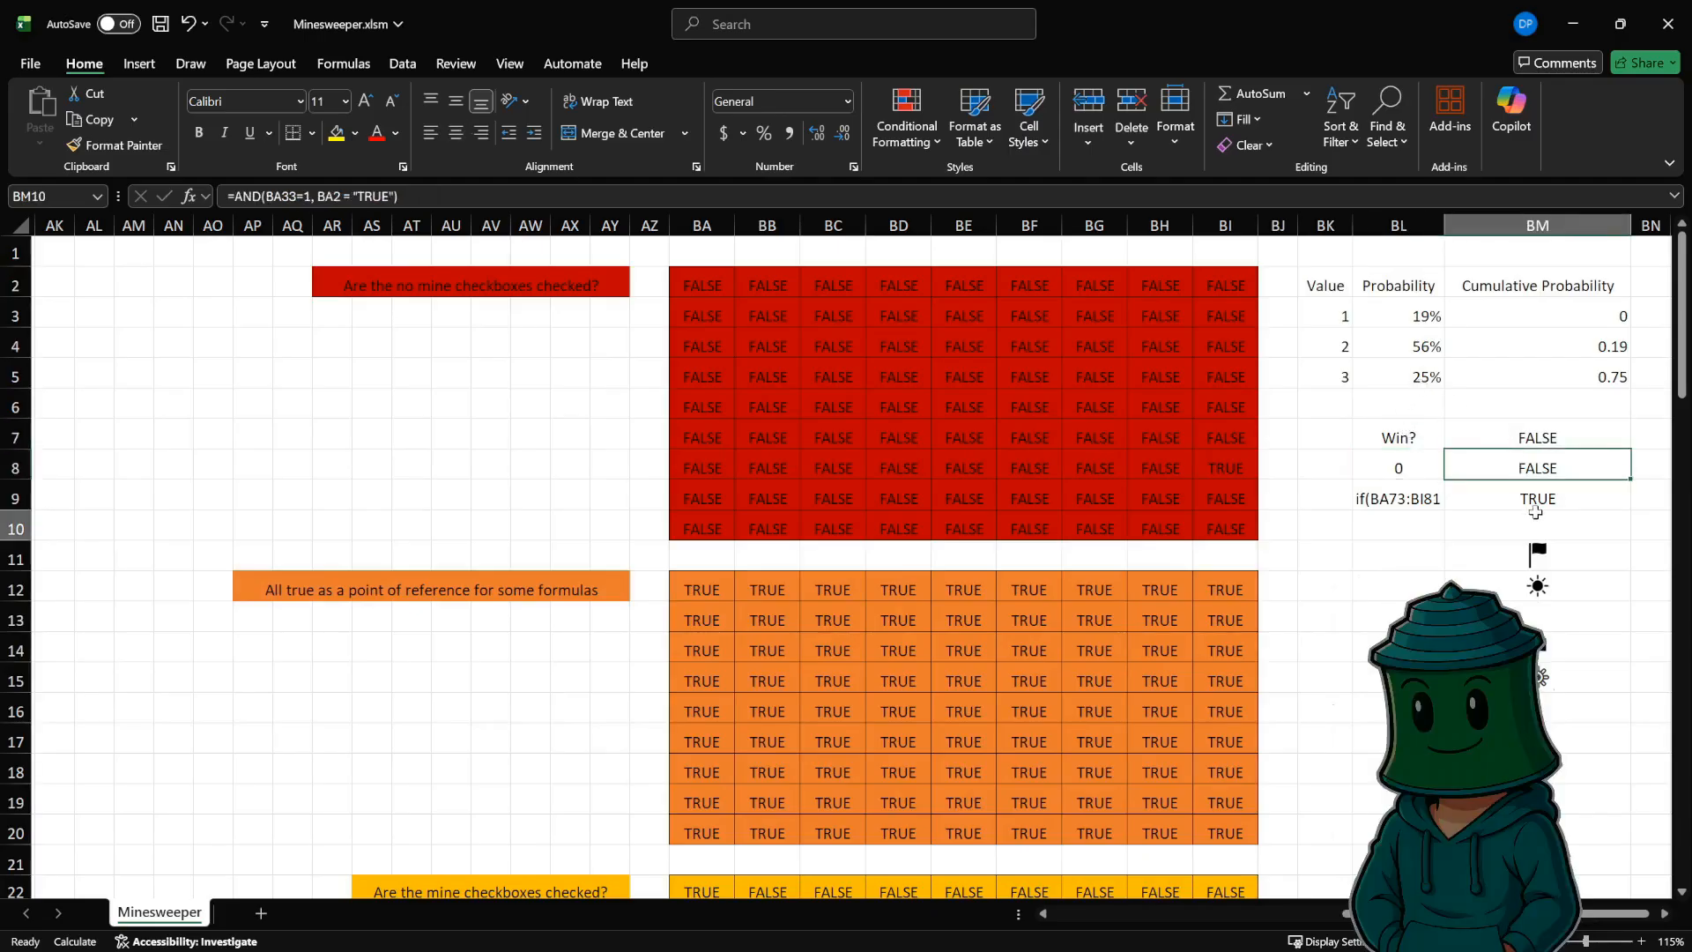
pyautogui.click(1534, 520)
pyautogui.click(1531, 467)
pyautogui.click(1538, 435)
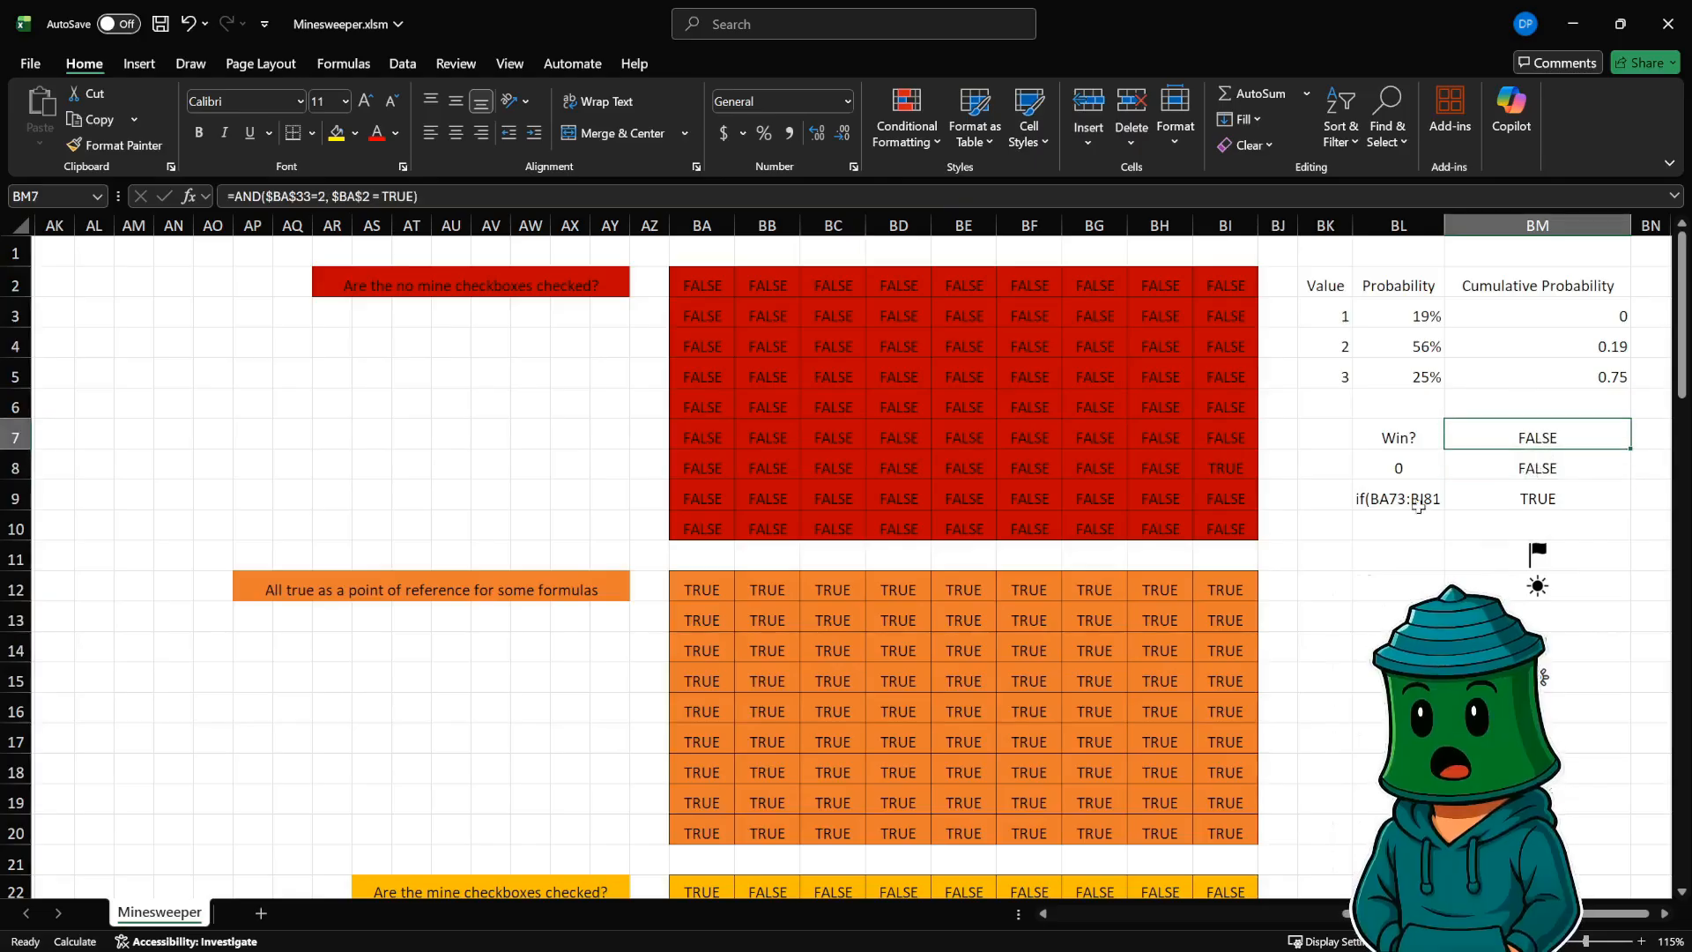
pyautogui.scroll(-1, 1438, 505)
pyautogui.click(1535, 463)
pyautogui.click(1536, 493)
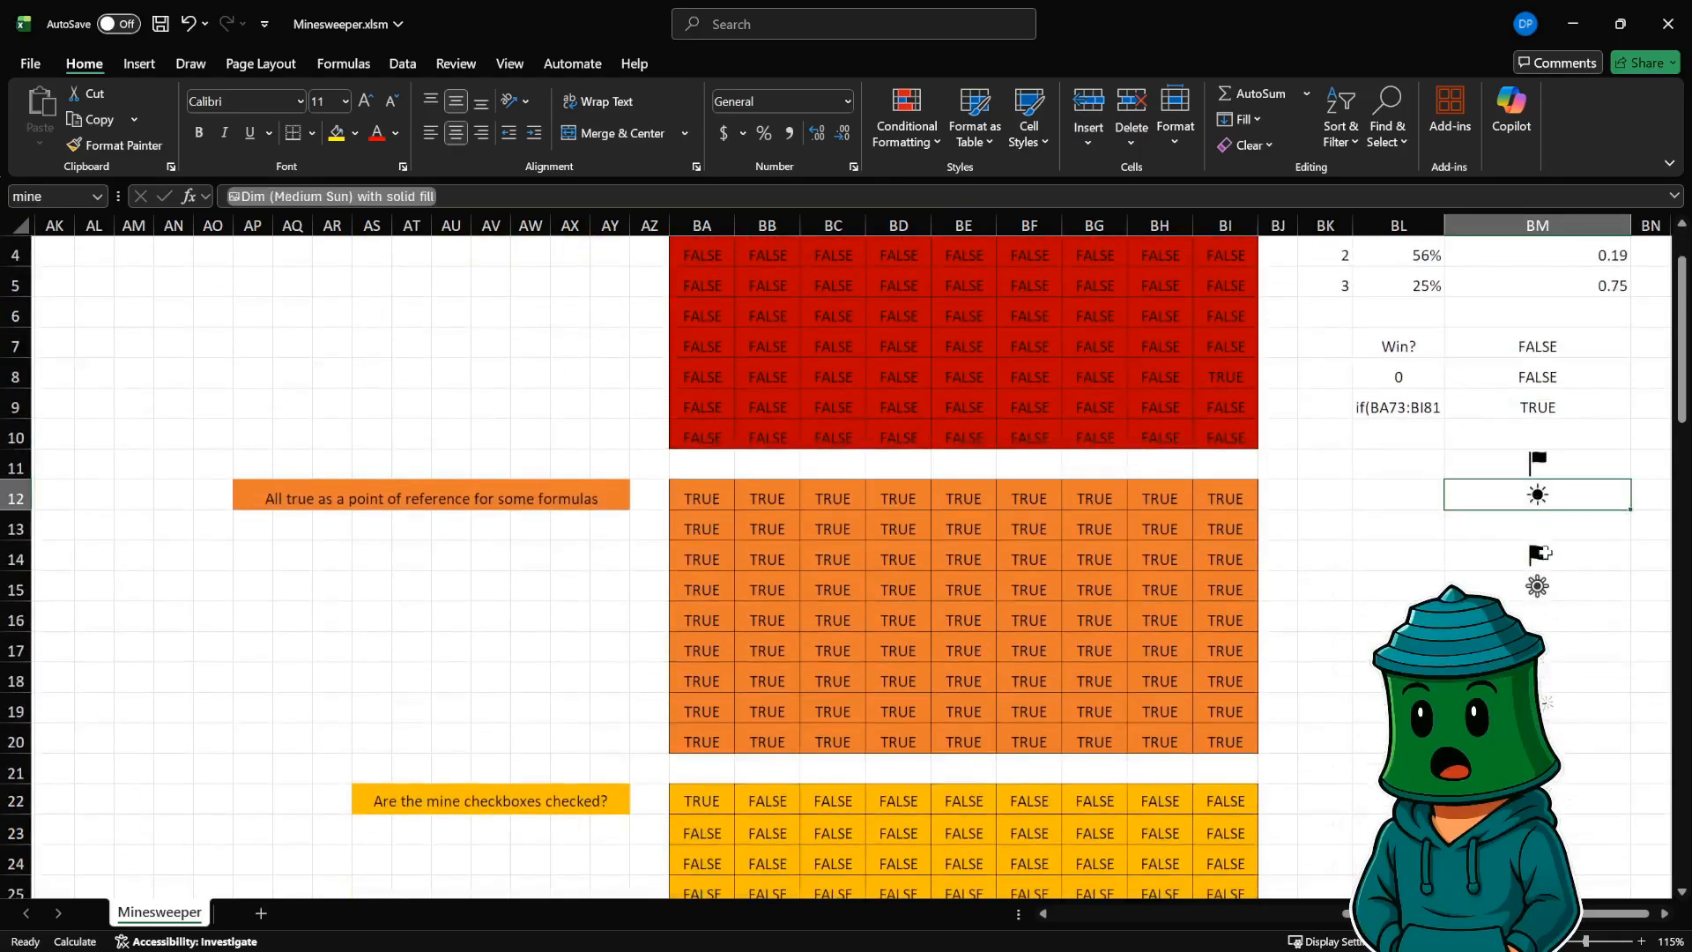
# - Examine the alternative flag and mine symbols in BM14 and BM15 and the Wingdings characters in BM19 and BM20
pyautogui.click(1540, 554)
pyautogui.click(1537, 586)
pyautogui.click(1548, 712)
pyautogui.click(1544, 739)
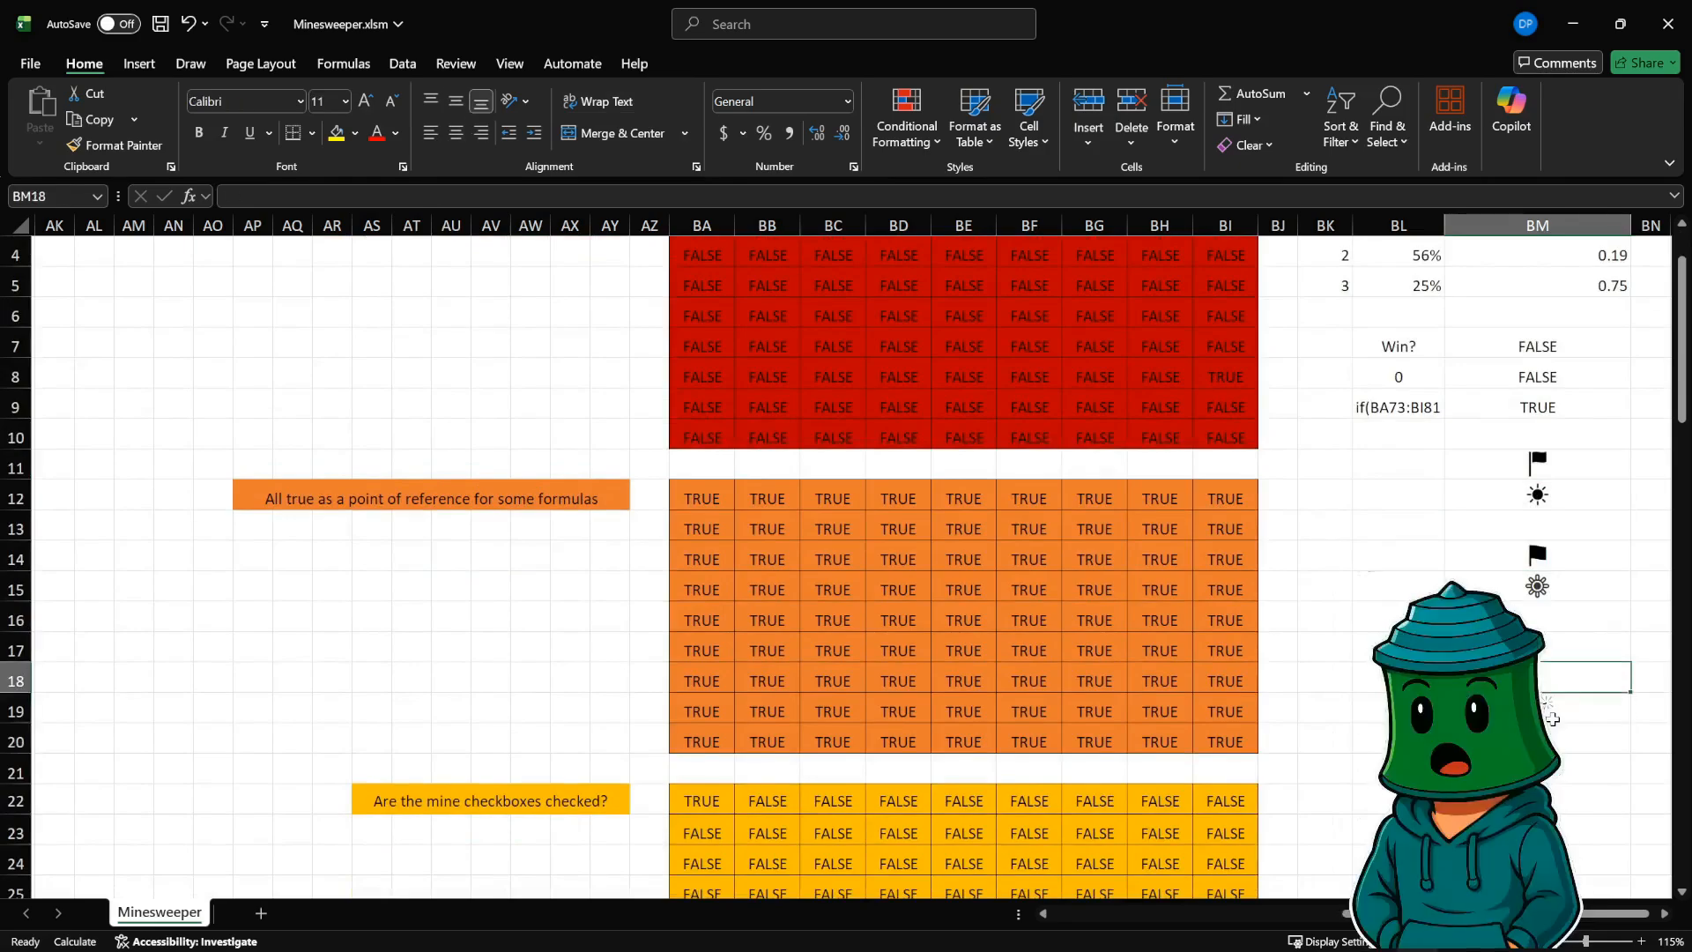
pyautogui.click(1537, 711)
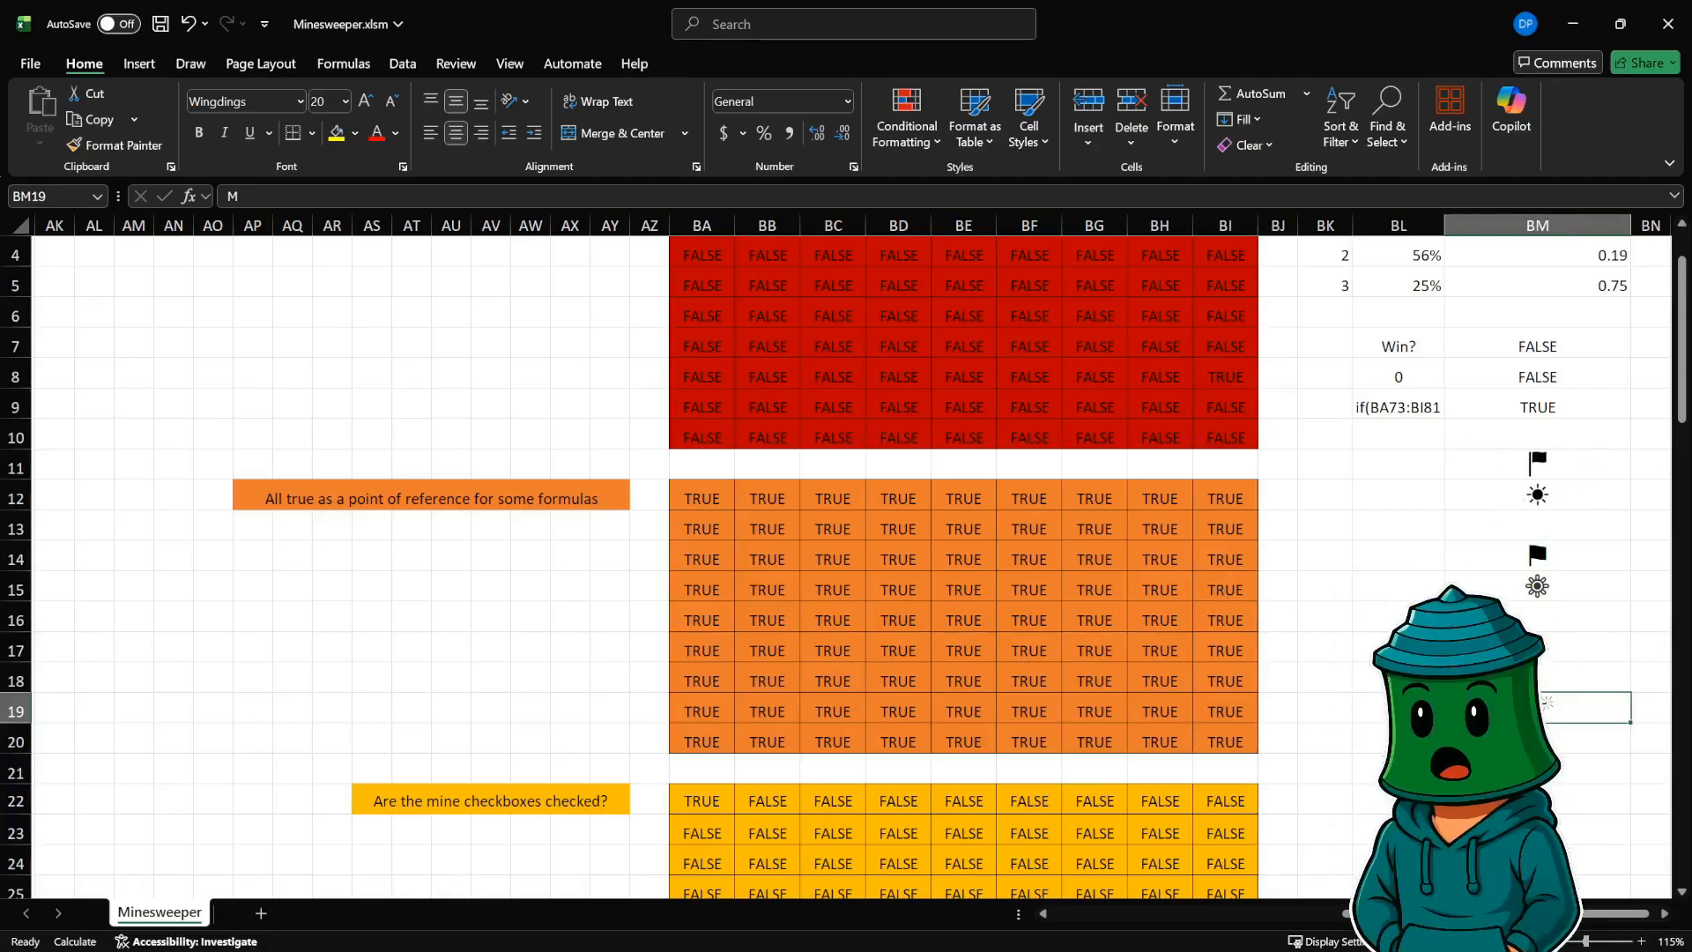
pyautogui.click(1537, 738)
pyautogui.click(1537, 708)
pyautogui.click(1537, 739)
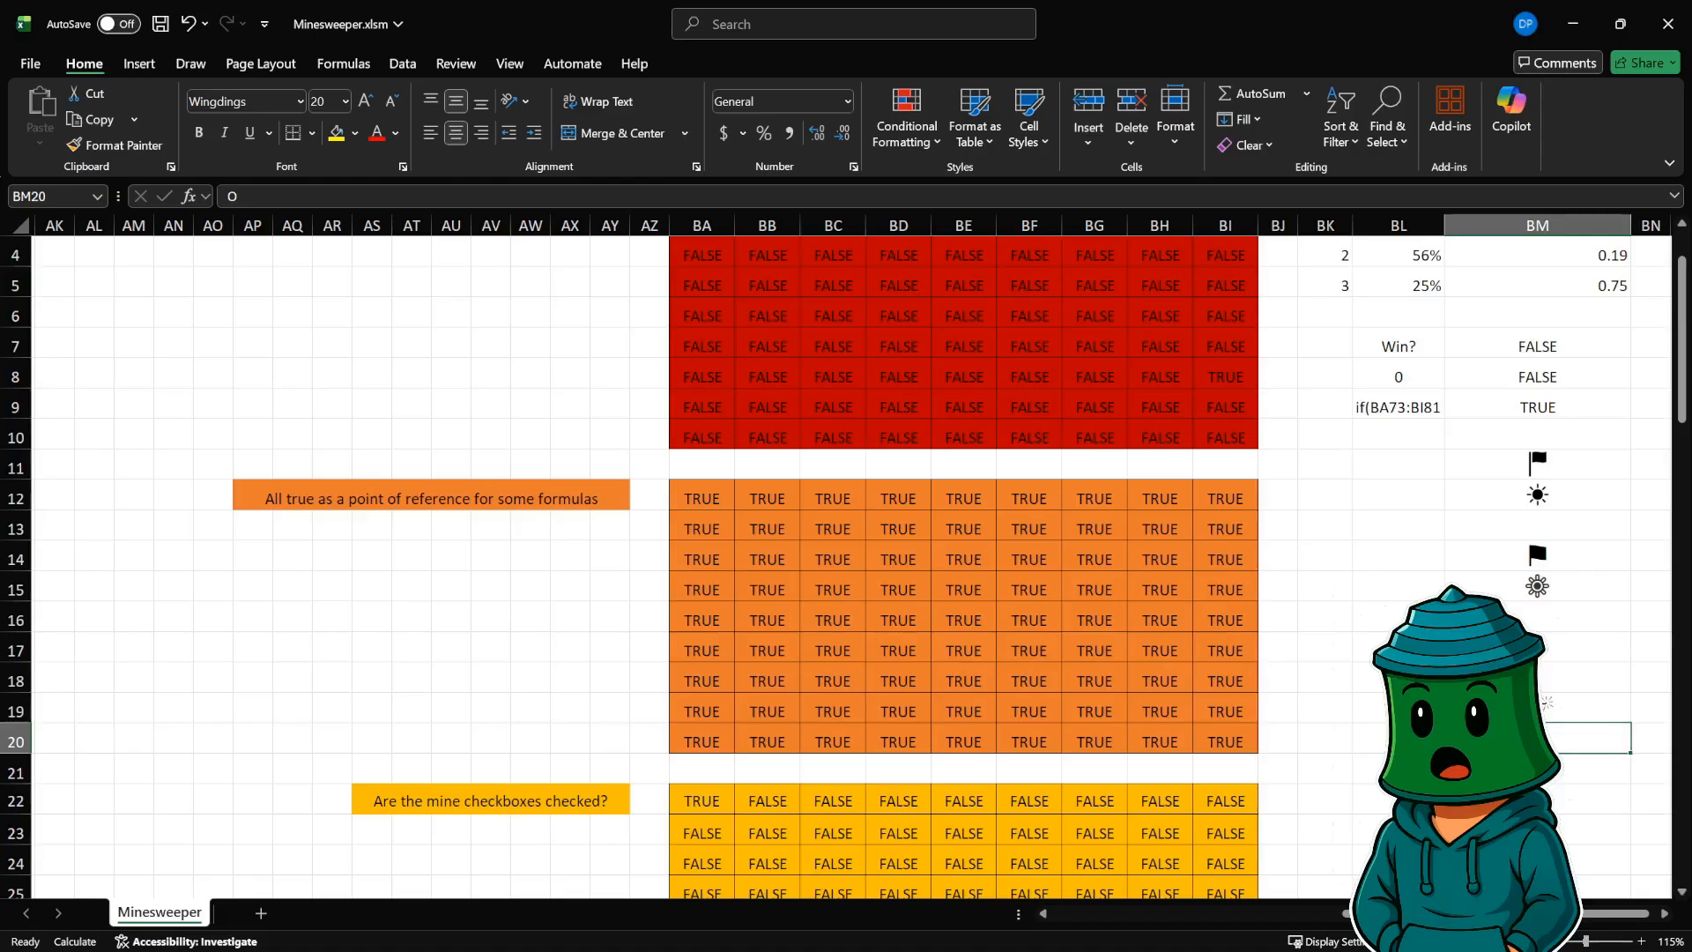
# - Compare the text symbols in BM15 and BM14 with the flag and mine icons in BM11 and BM12
pyautogui.click(1534, 597)
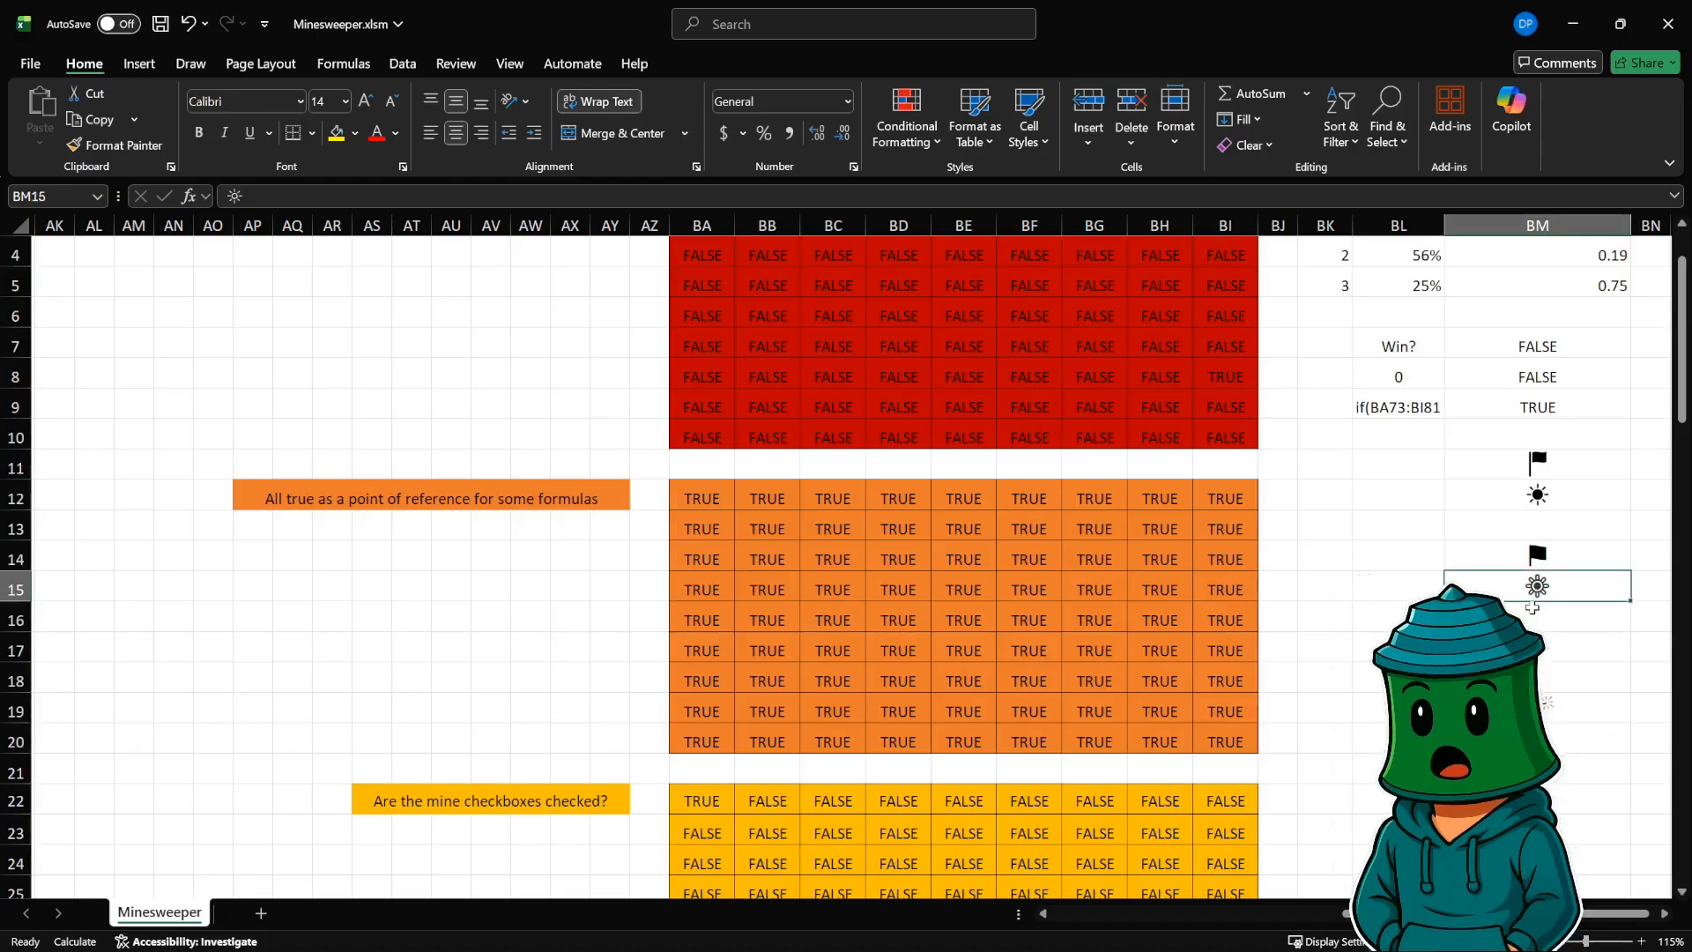
pyautogui.click(1537, 545)
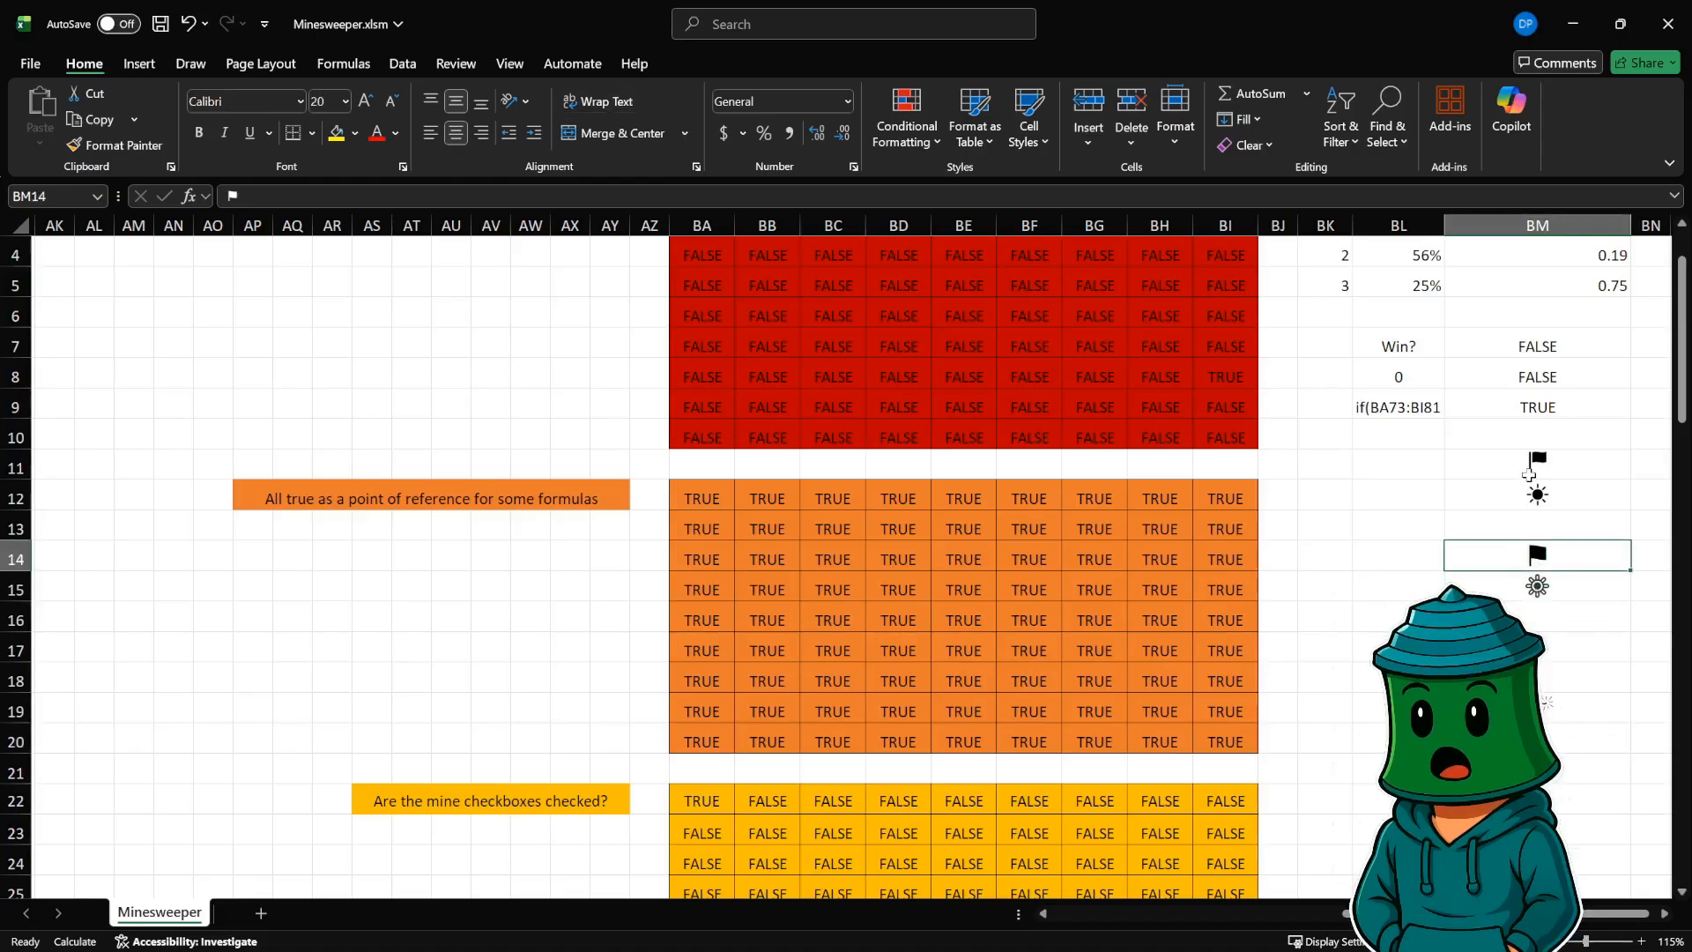
pyautogui.click(1530, 476)
pyautogui.click(1535, 494)
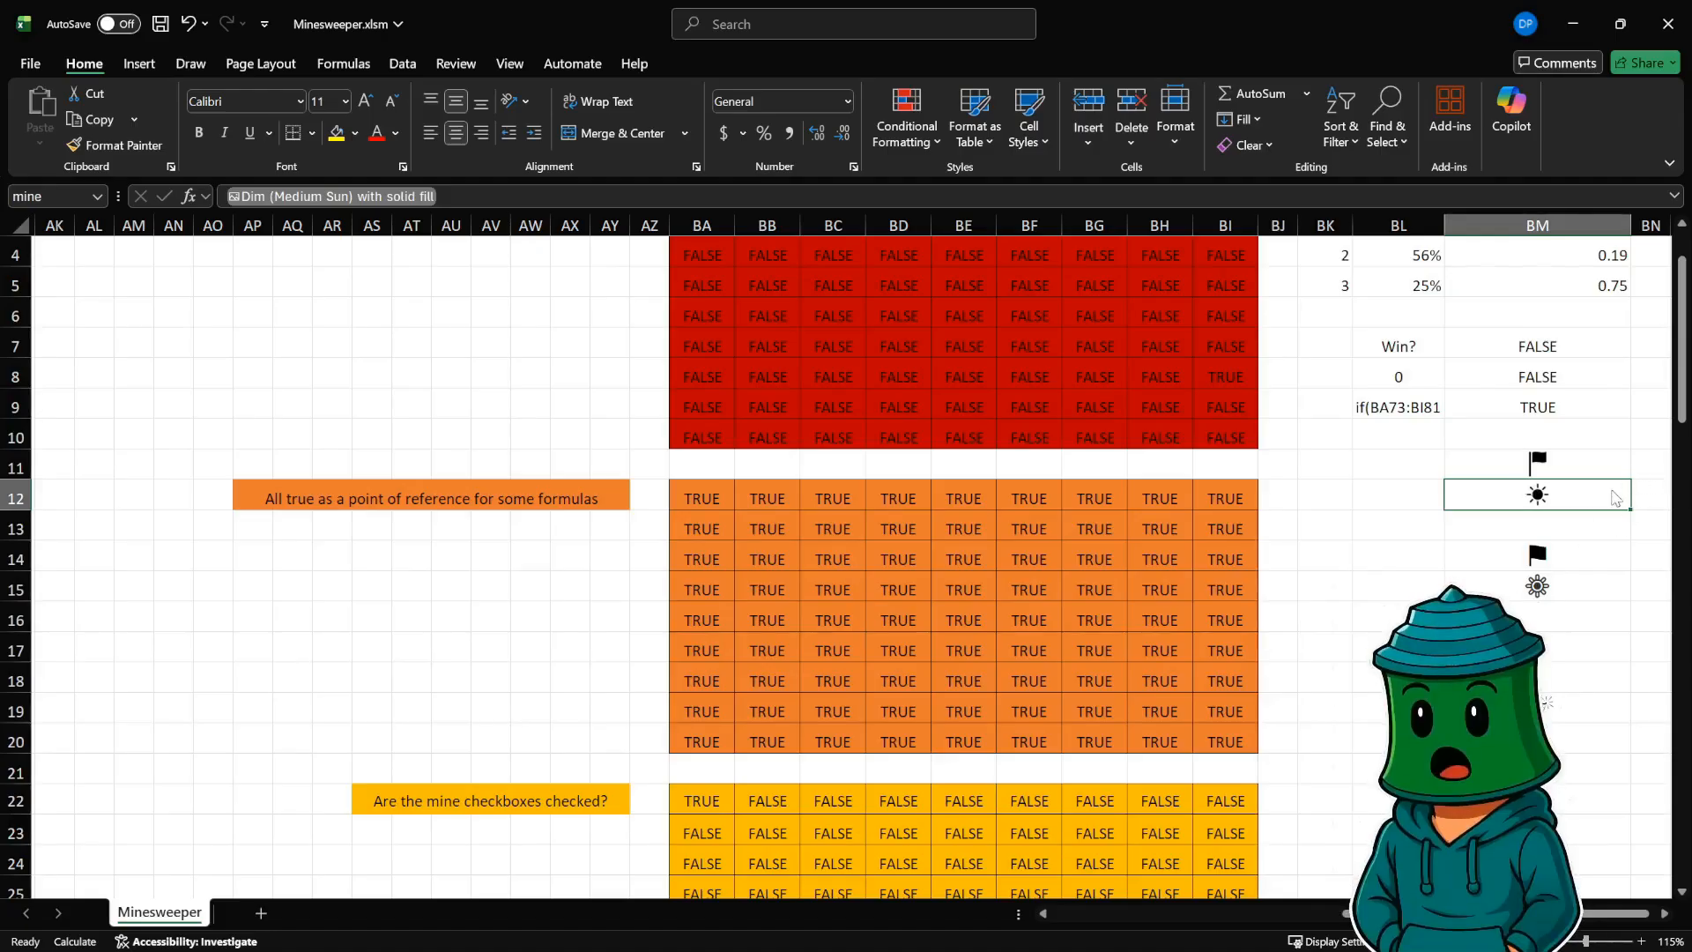
pyautogui.click(1457, 469)
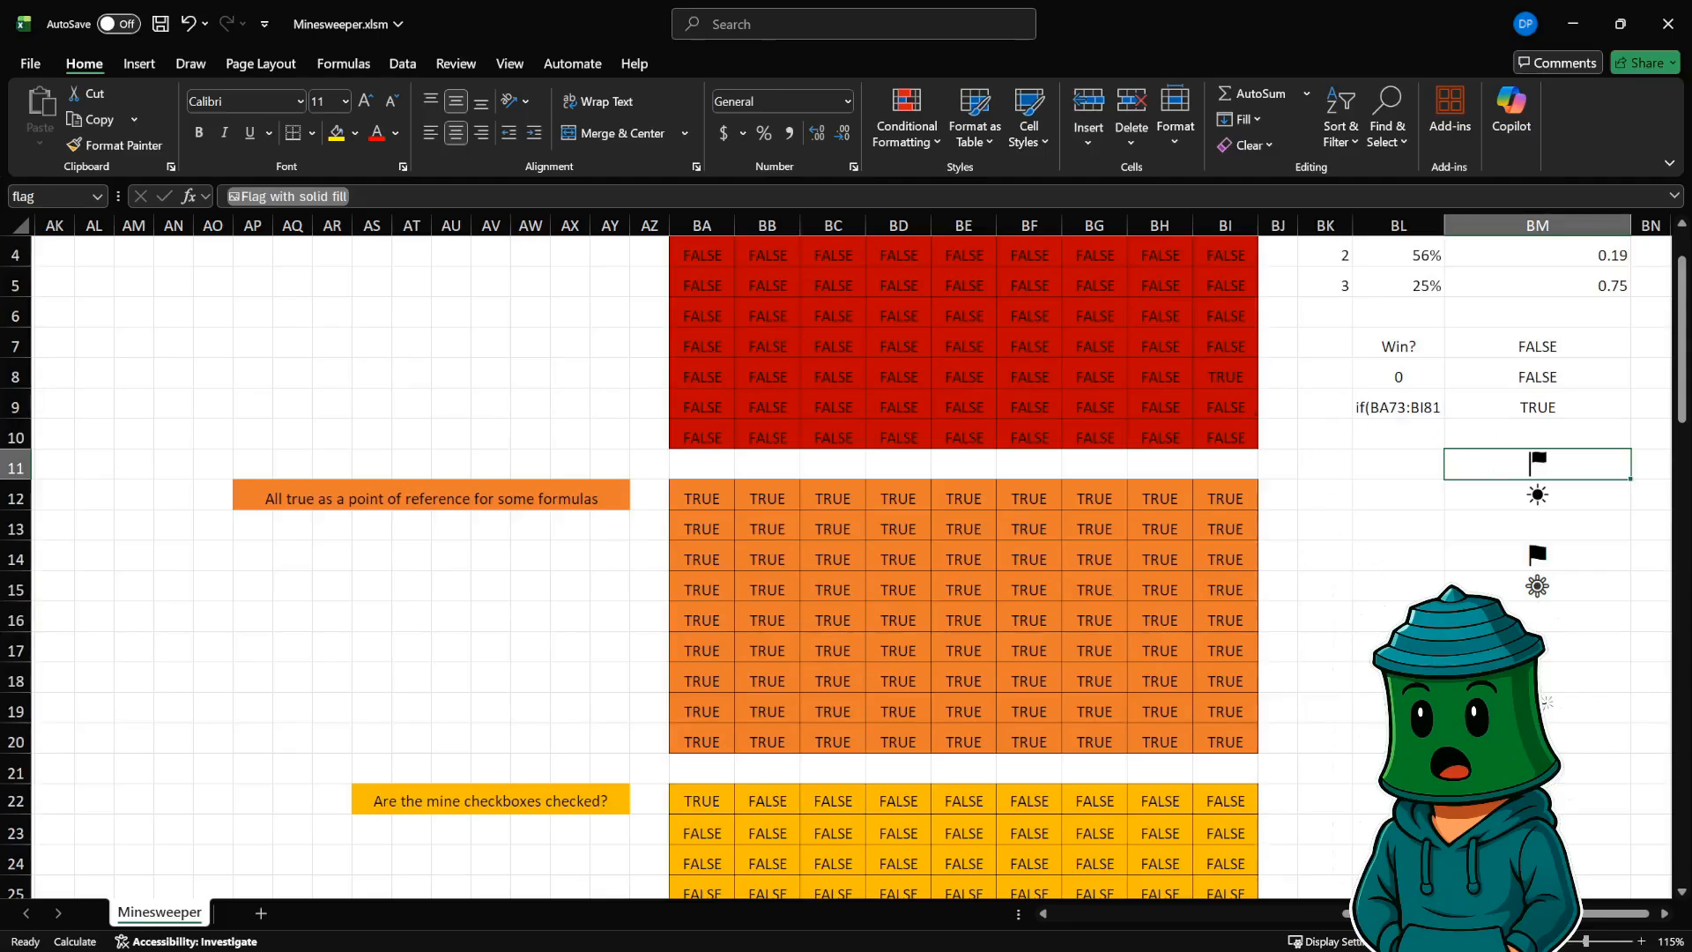
# - Return to the game board and tick the H7 checkbox in the No Mines grid
pyautogui.scroll(-10, 1194, 662)
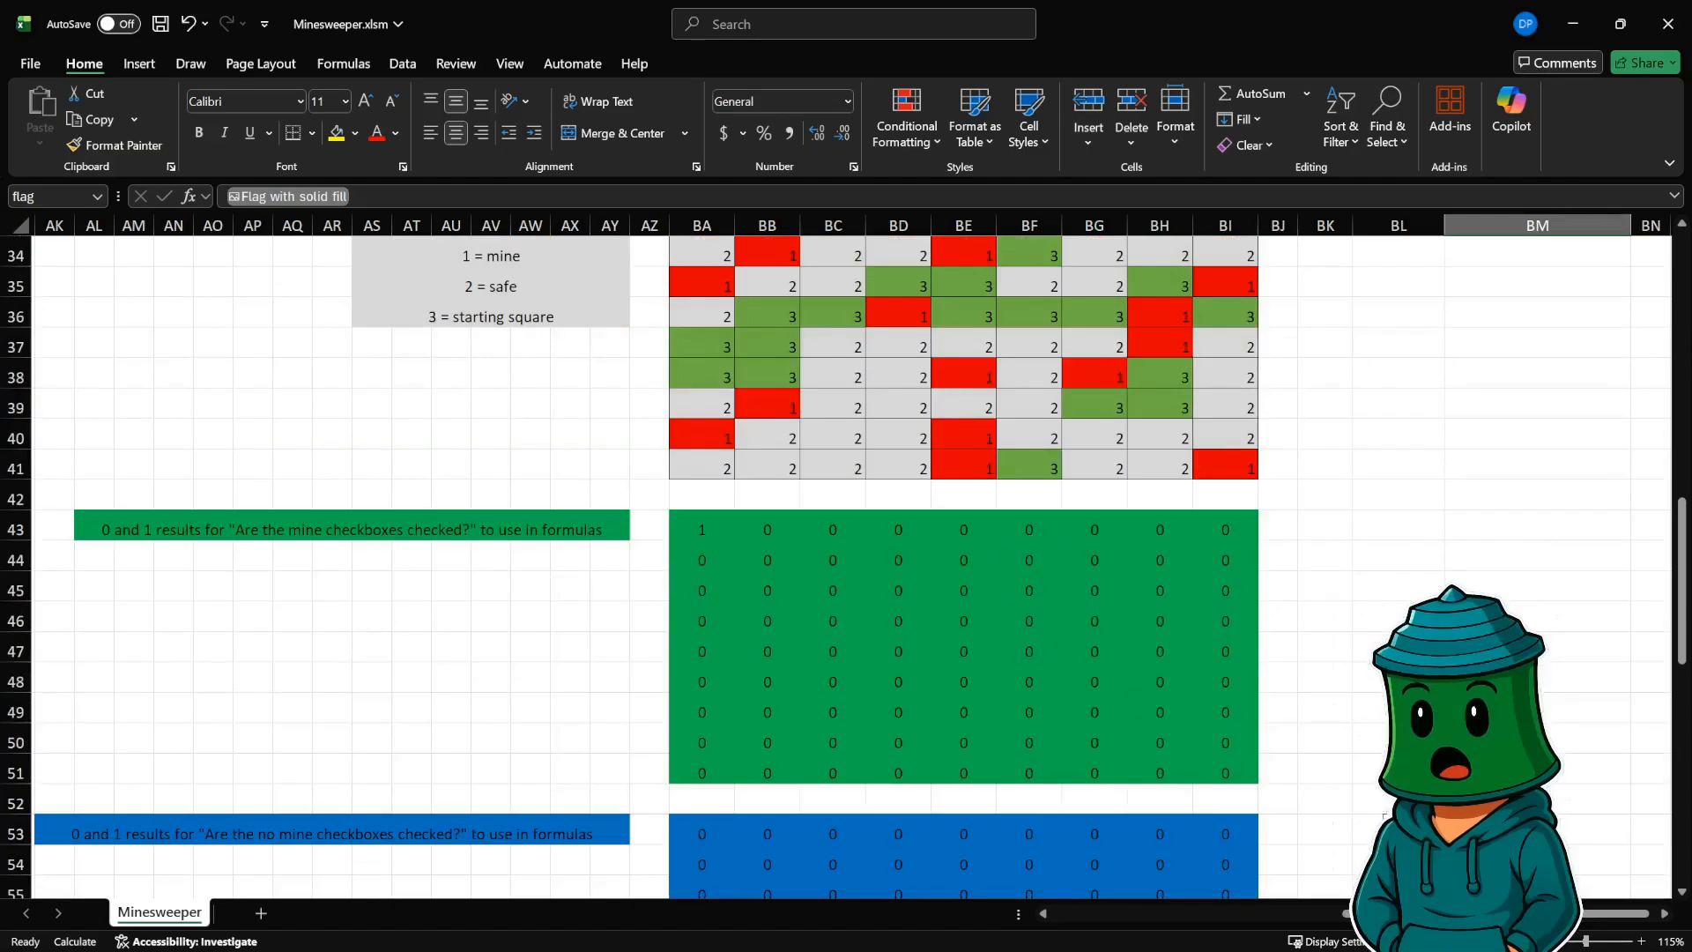
pyautogui.hscroll(-10, 876, 862)
pyautogui.scroll(7, 532, 634)
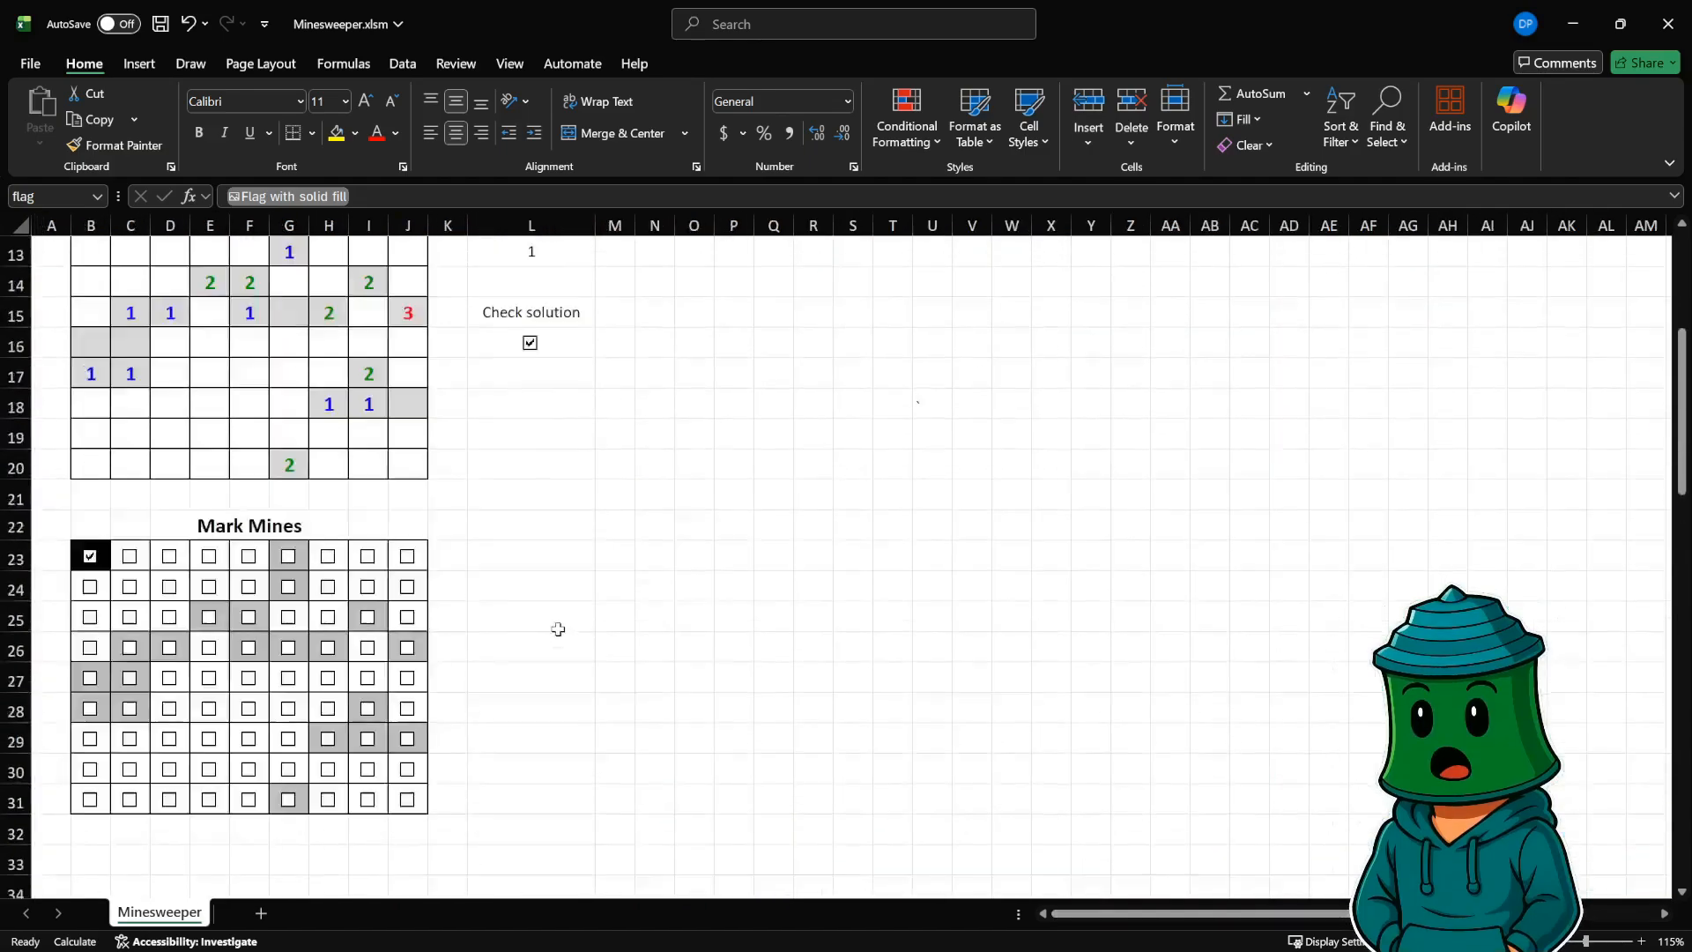
pyautogui.scroll(3, 558, 629)
pyautogui.scroll(-1, 151, 543)
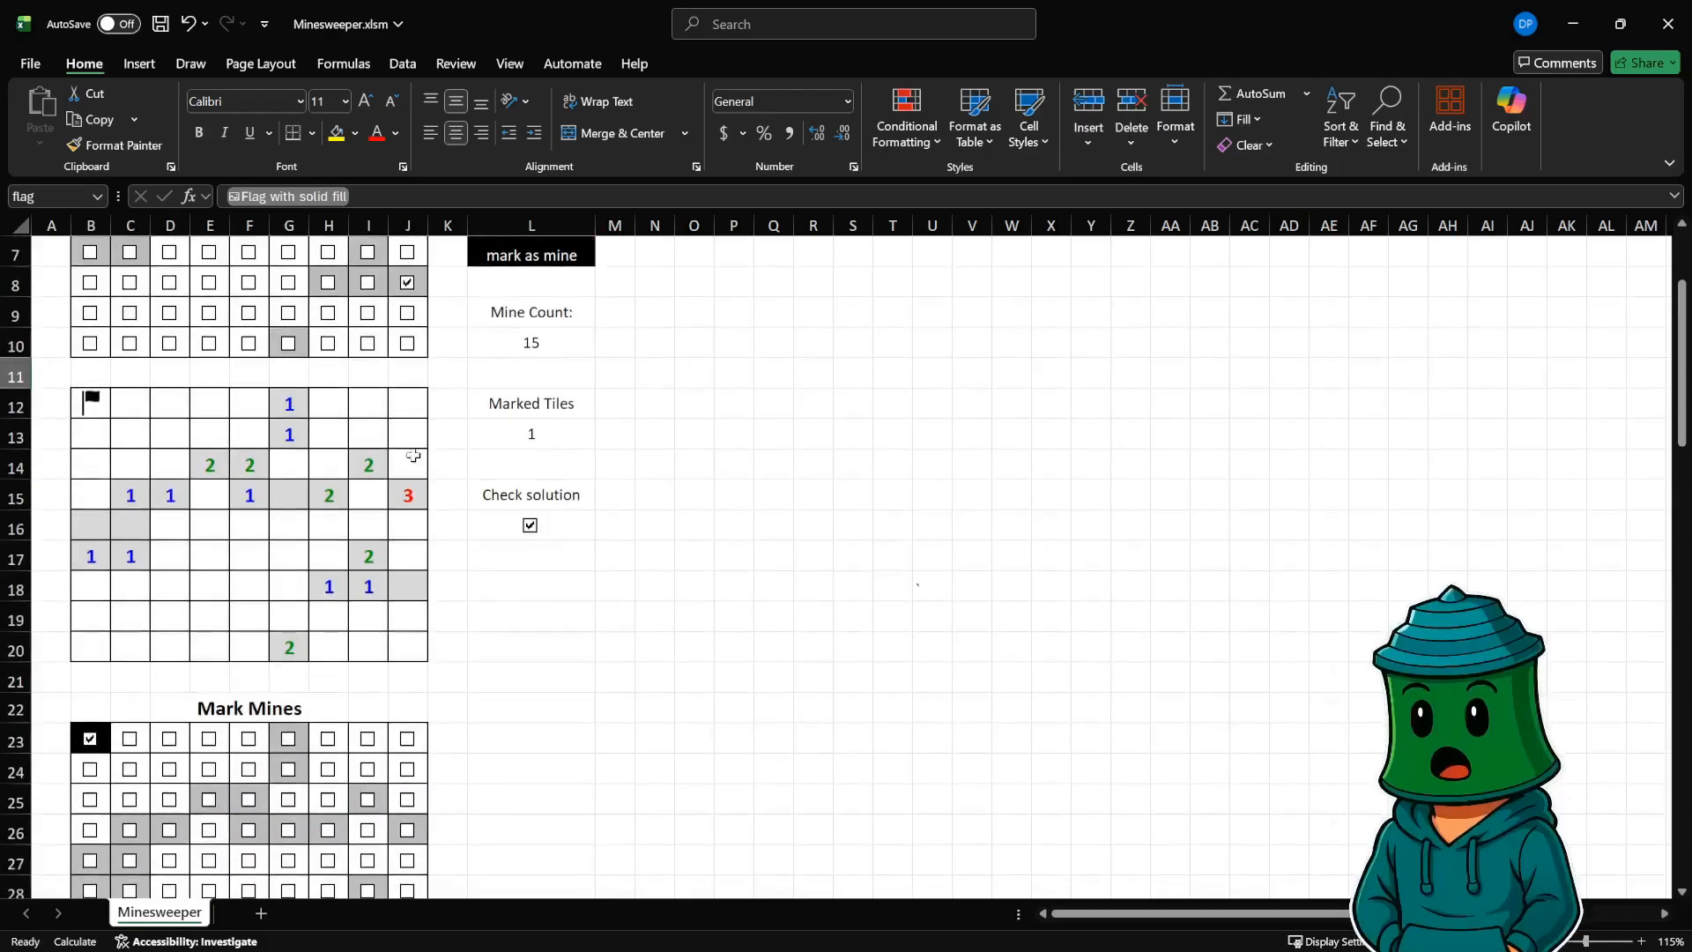
pyautogui.scroll(2, 242, 451)
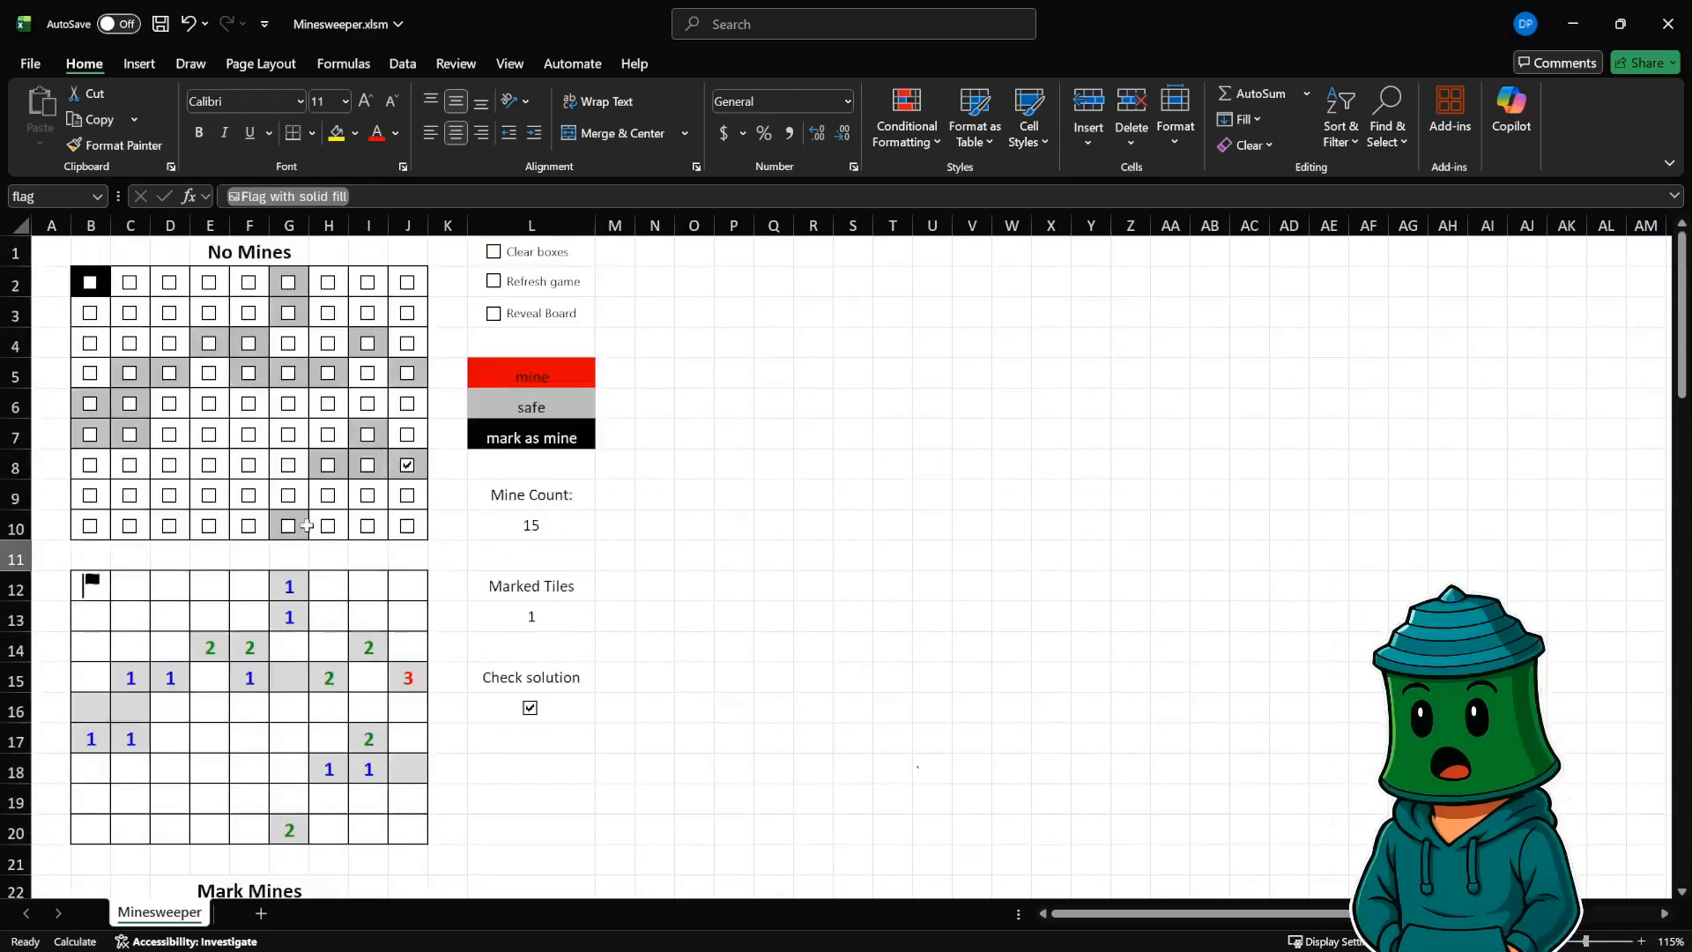
pyautogui.click(328, 435)
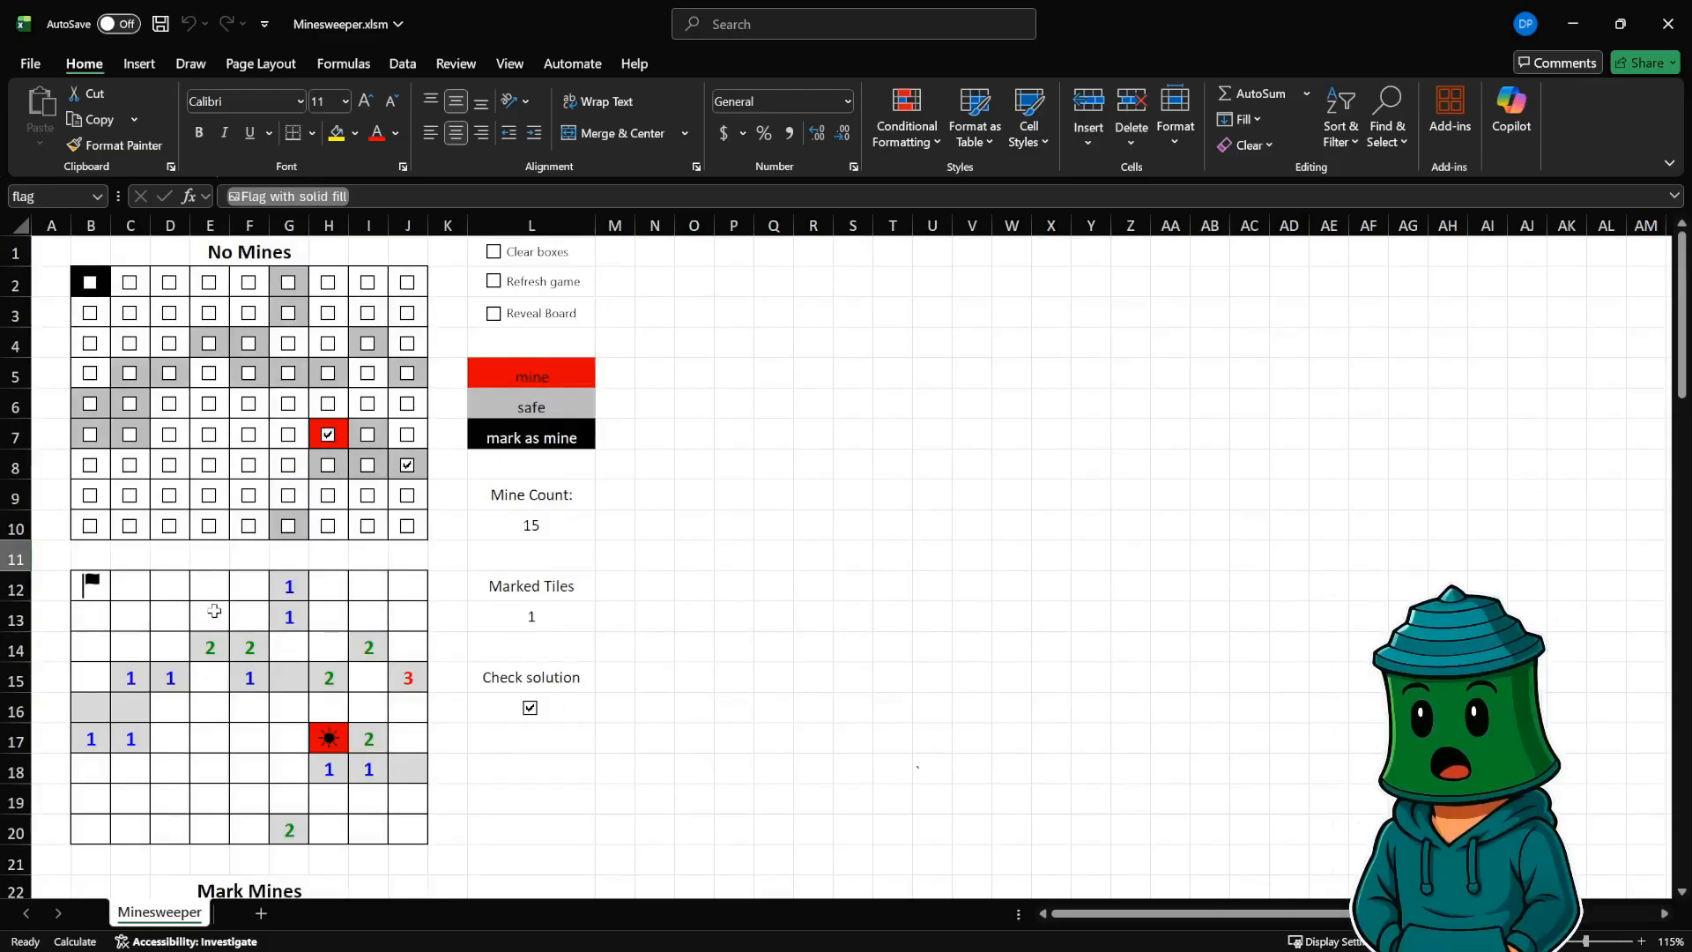
# - Toggle the H7 checkbox in the No Mines grid off and on repeatedly, leaving it ticked
pyautogui.scroll(-2, 657, 629)
pyautogui.scroll(1, 642, 608)
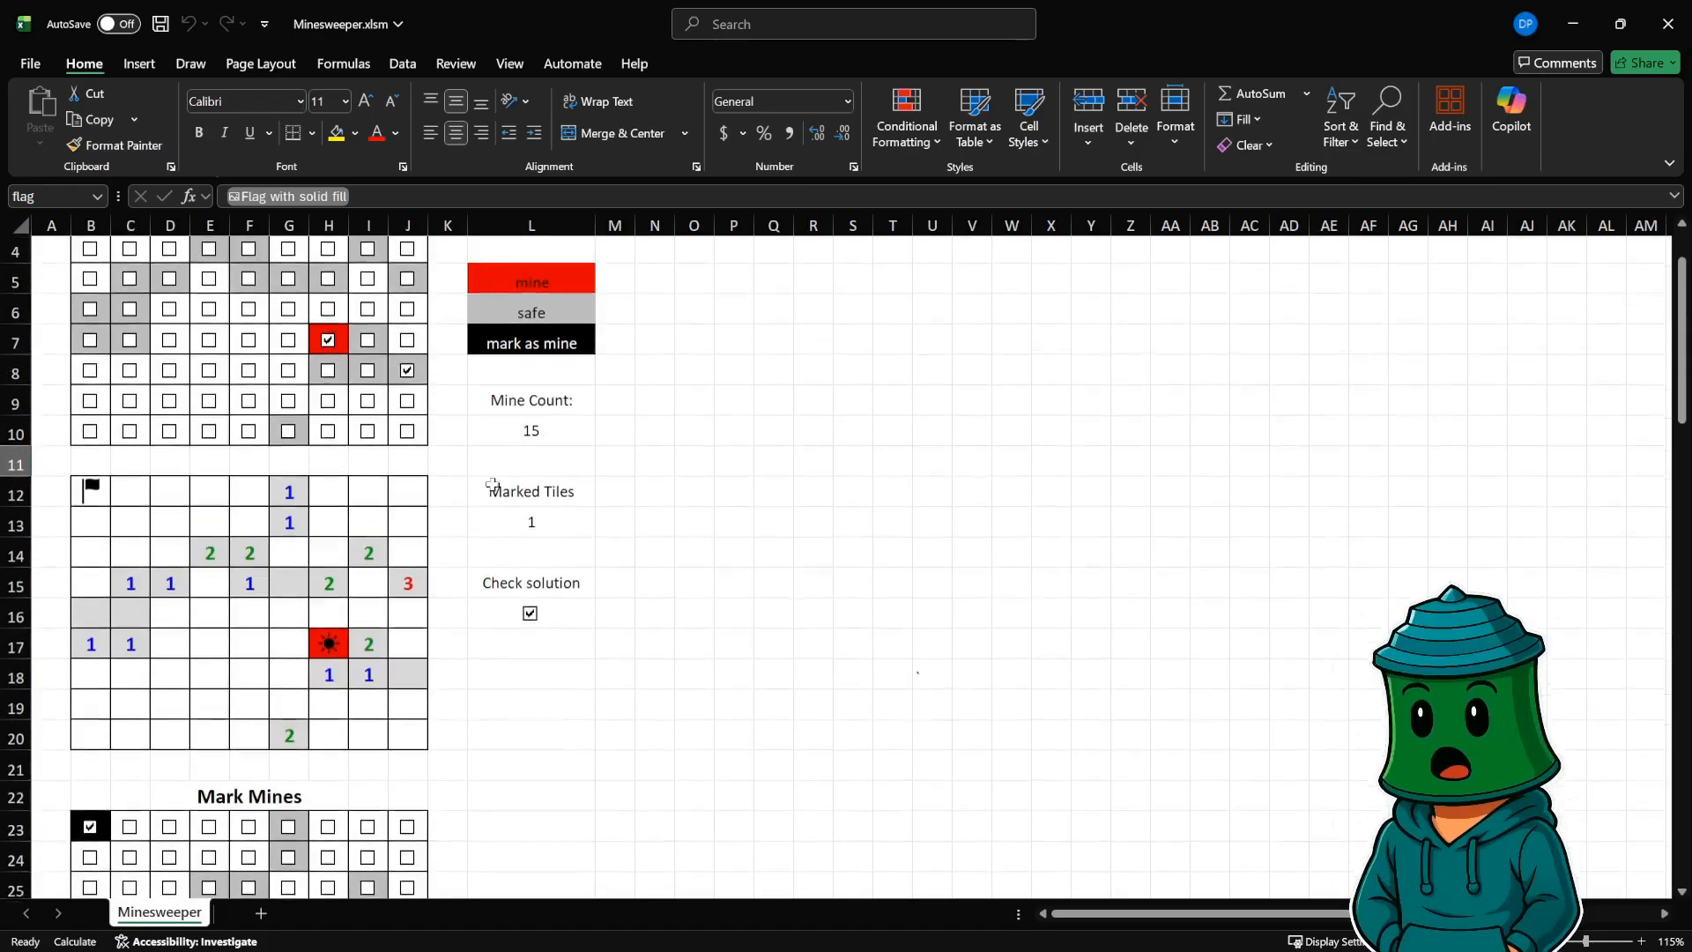
pyautogui.click(327, 342)
pyautogui.click(325, 351)
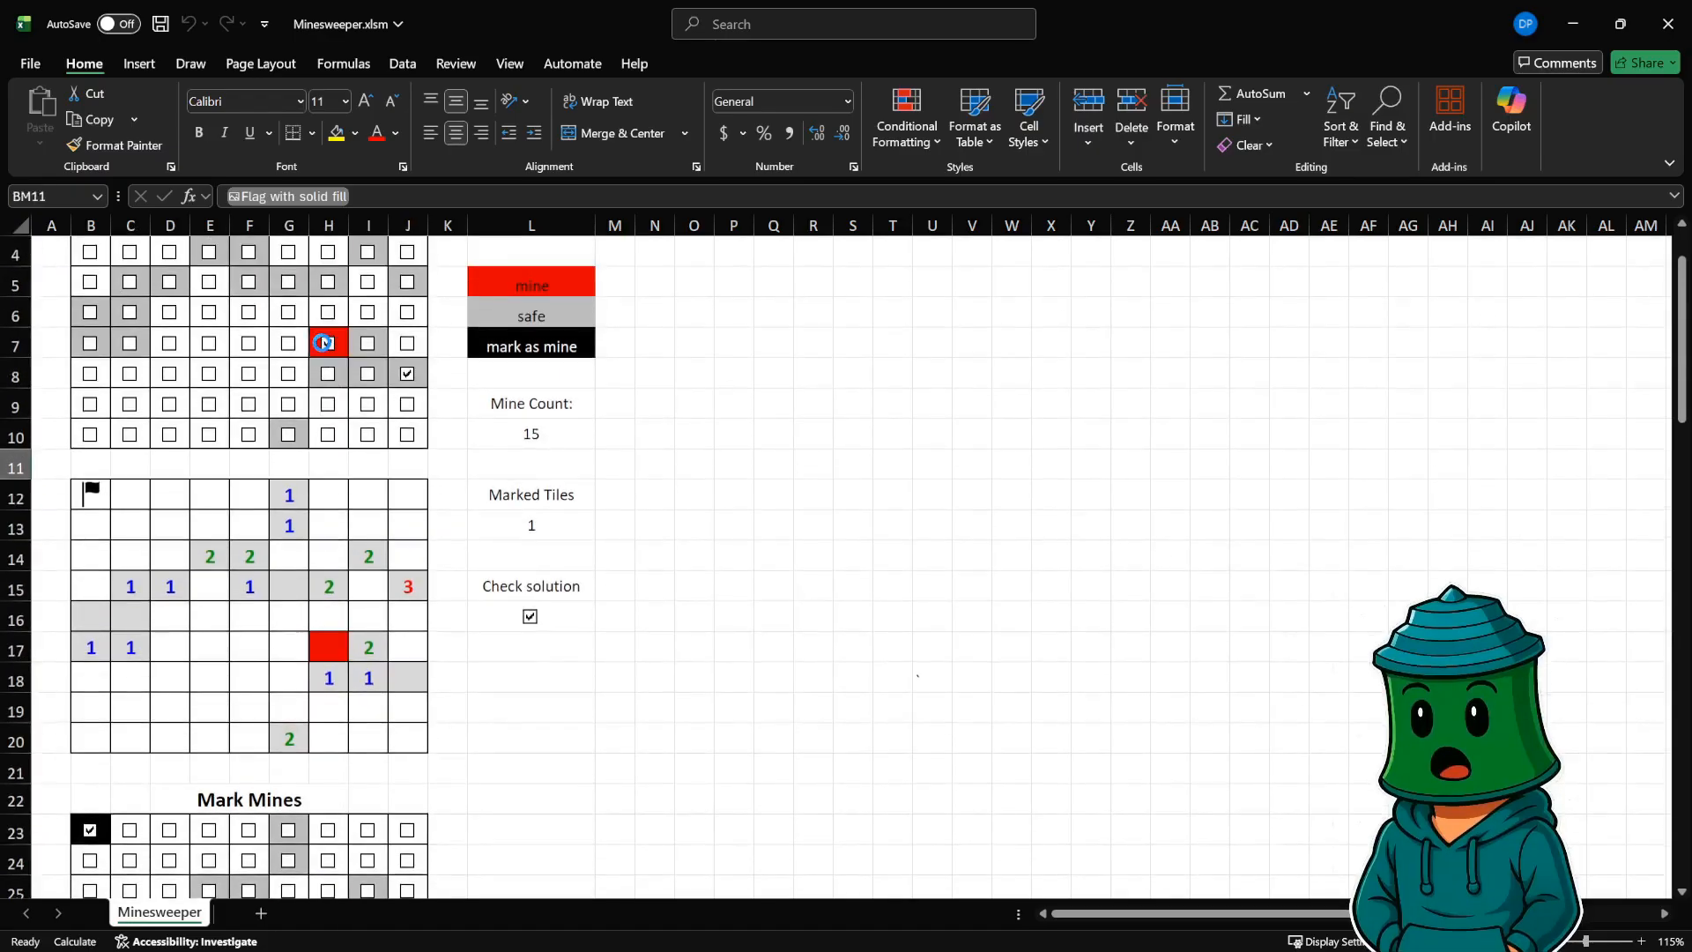
pyautogui.click(330, 353)
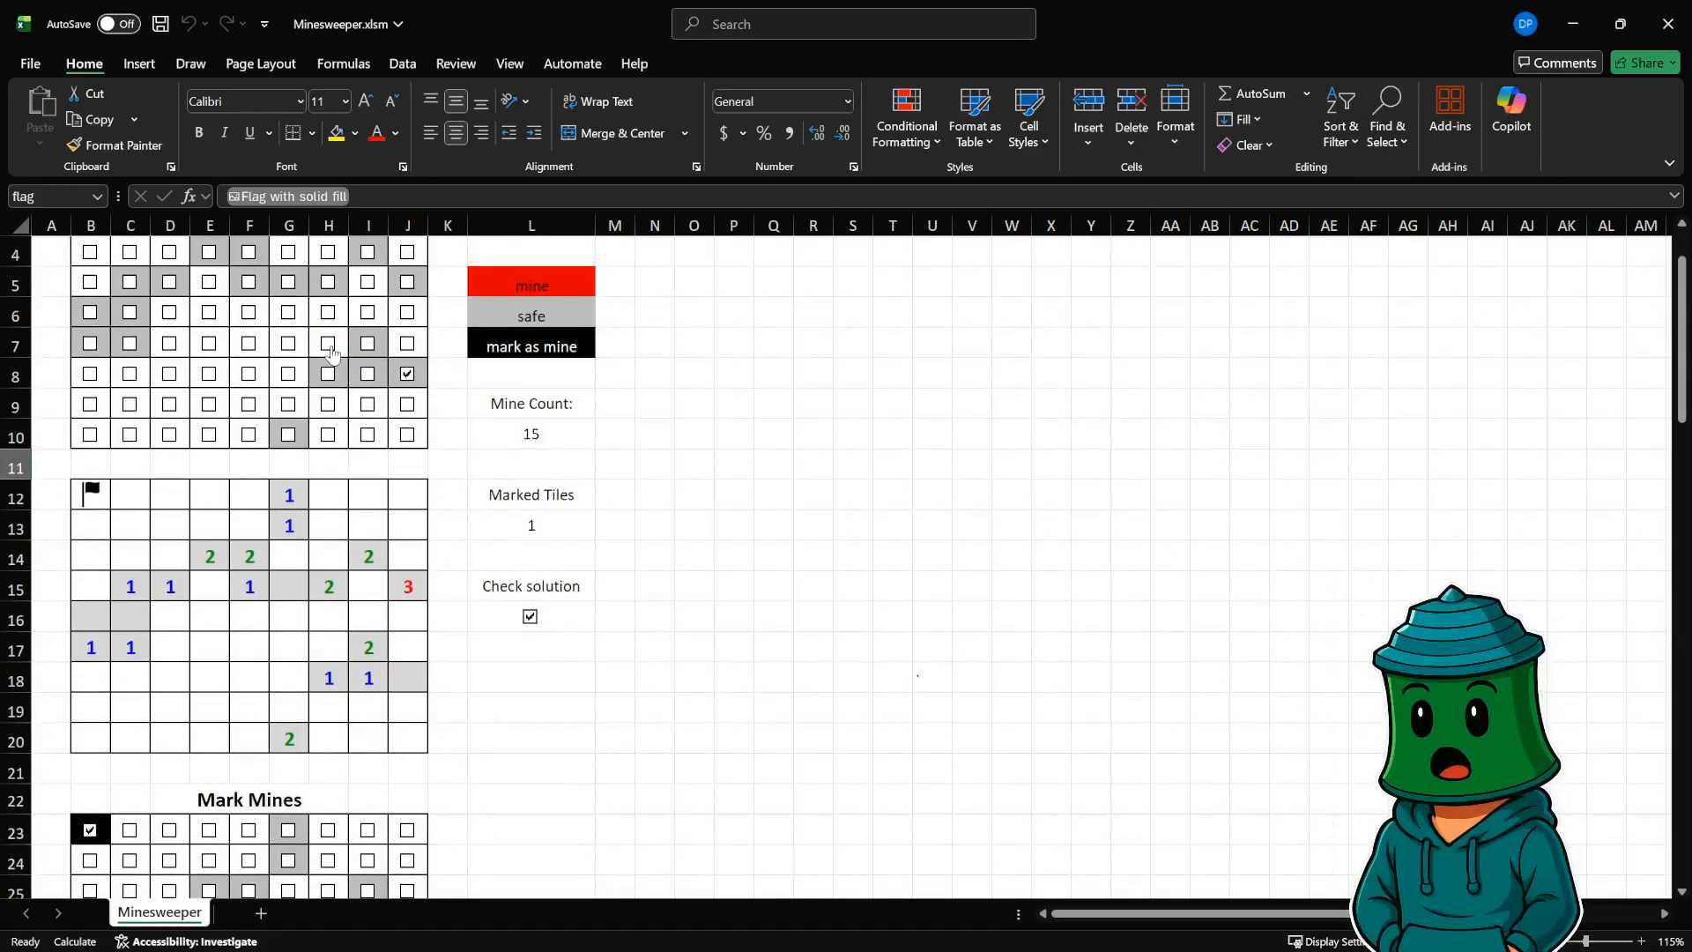
pyautogui.click(330, 351)
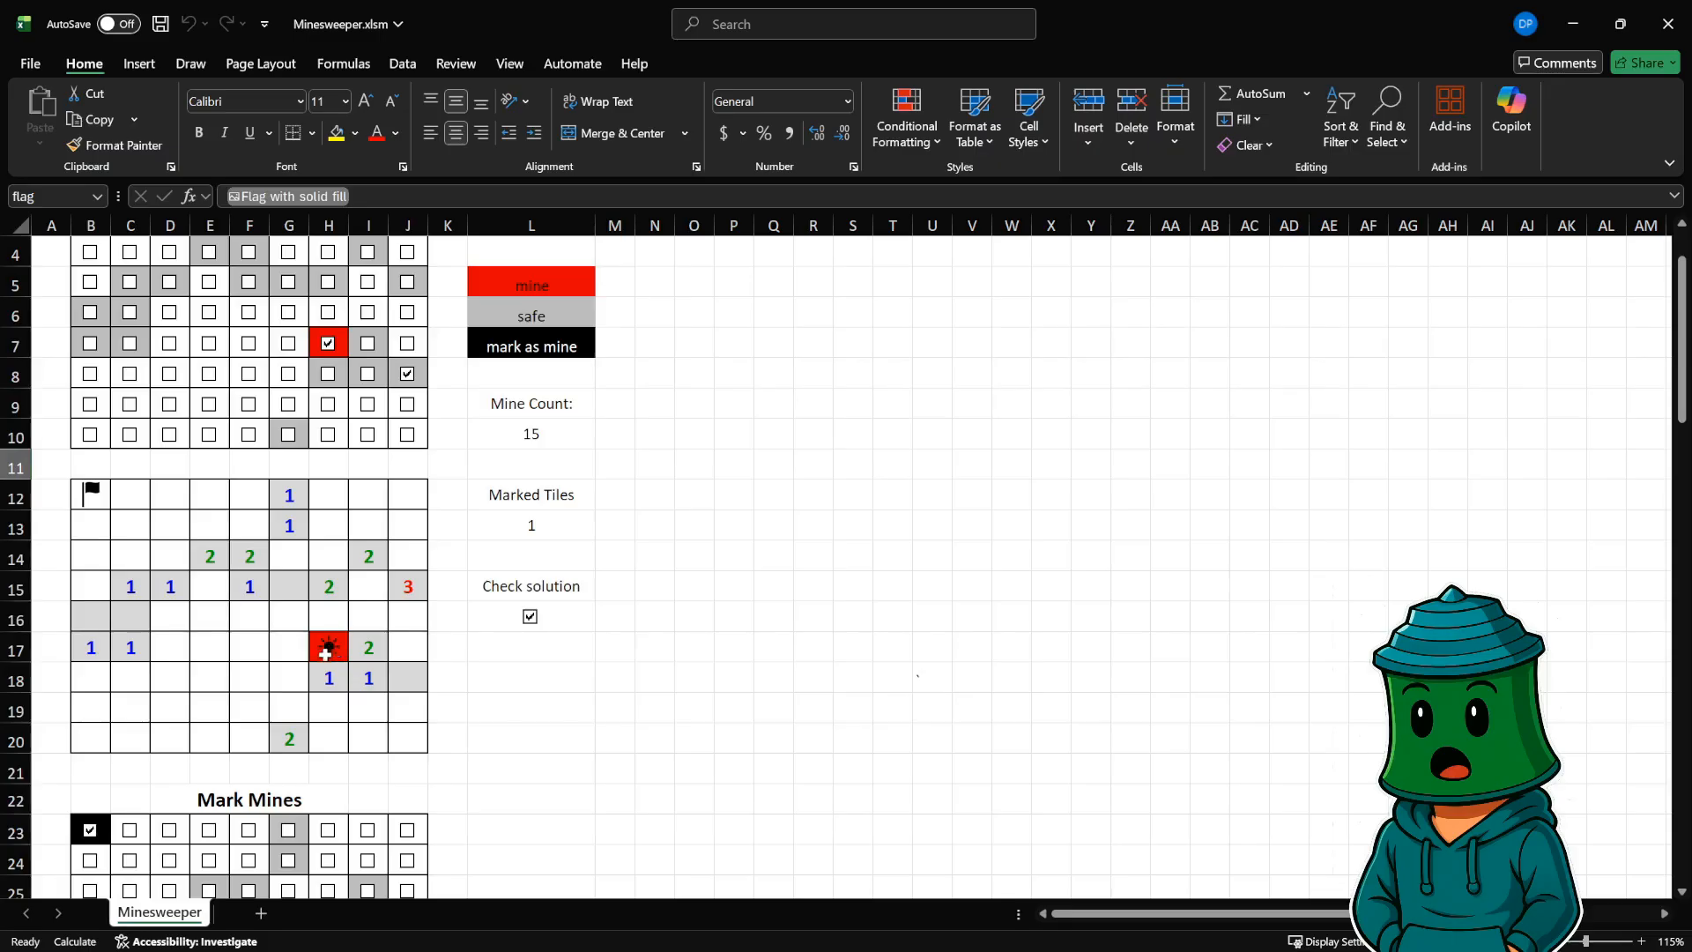
pyautogui.click(326, 344)
pyautogui.click(325, 344)
pyautogui.click(327, 345)
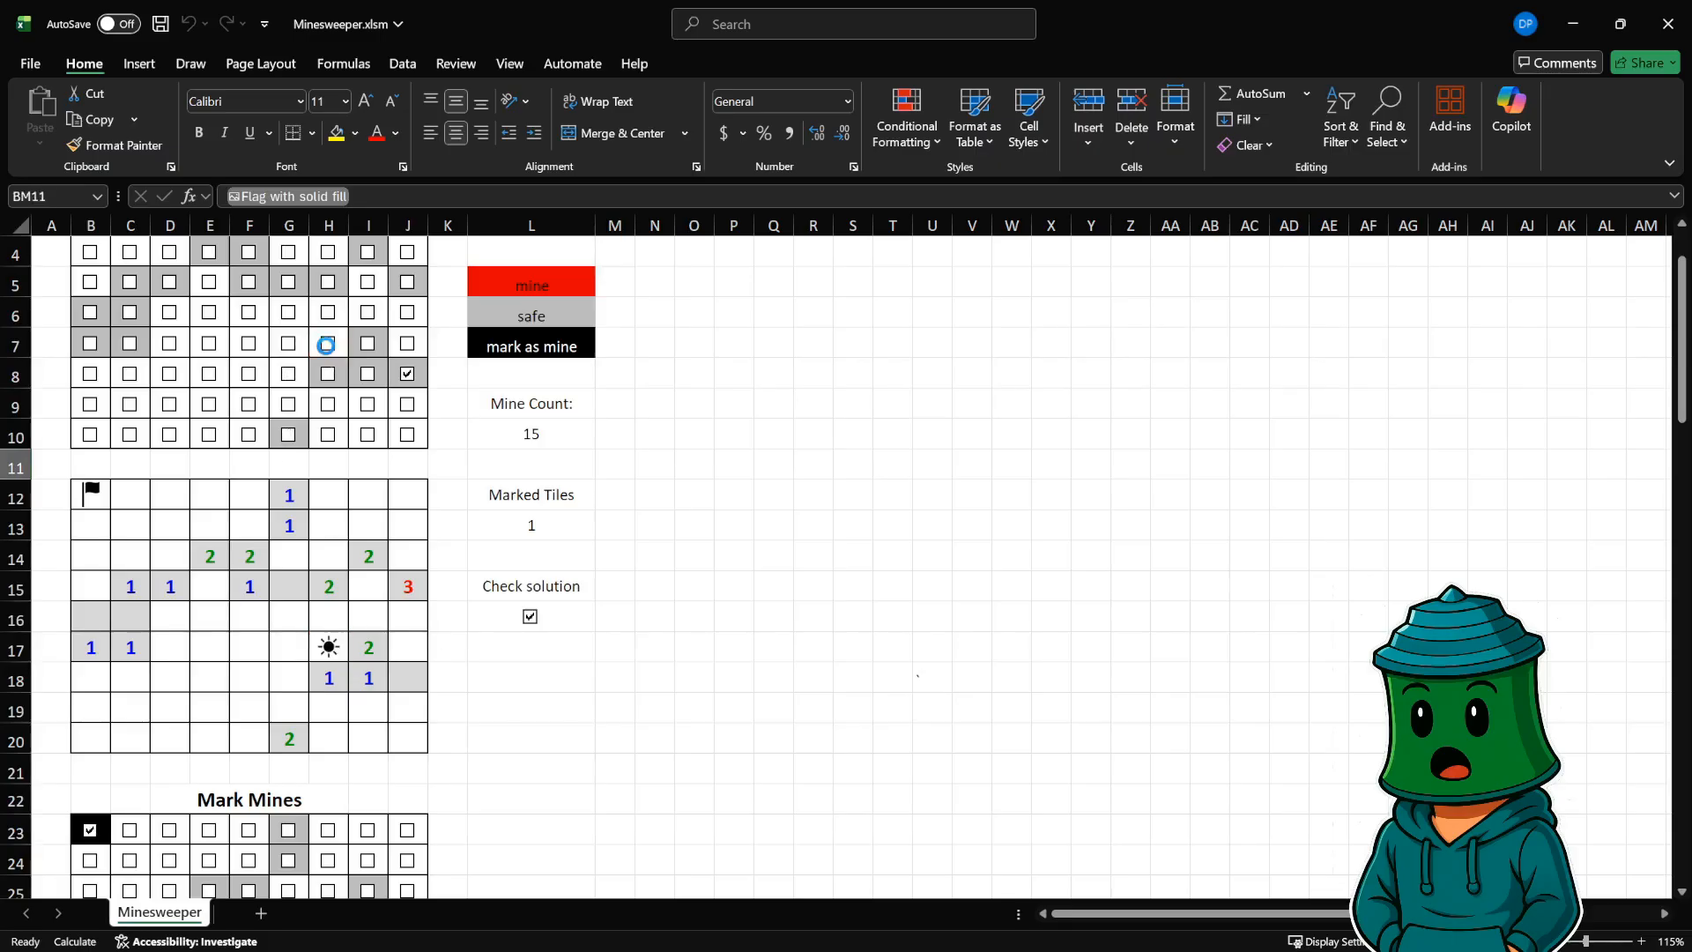
pyautogui.click(328, 345)
# - Examine the IF formulas in BA43 and BD44 of the green table that converts mine checkboxes to 0 and 1
pyautogui.scroll(-3, 429, 357)
pyautogui.scroll(-2, 430, 371)
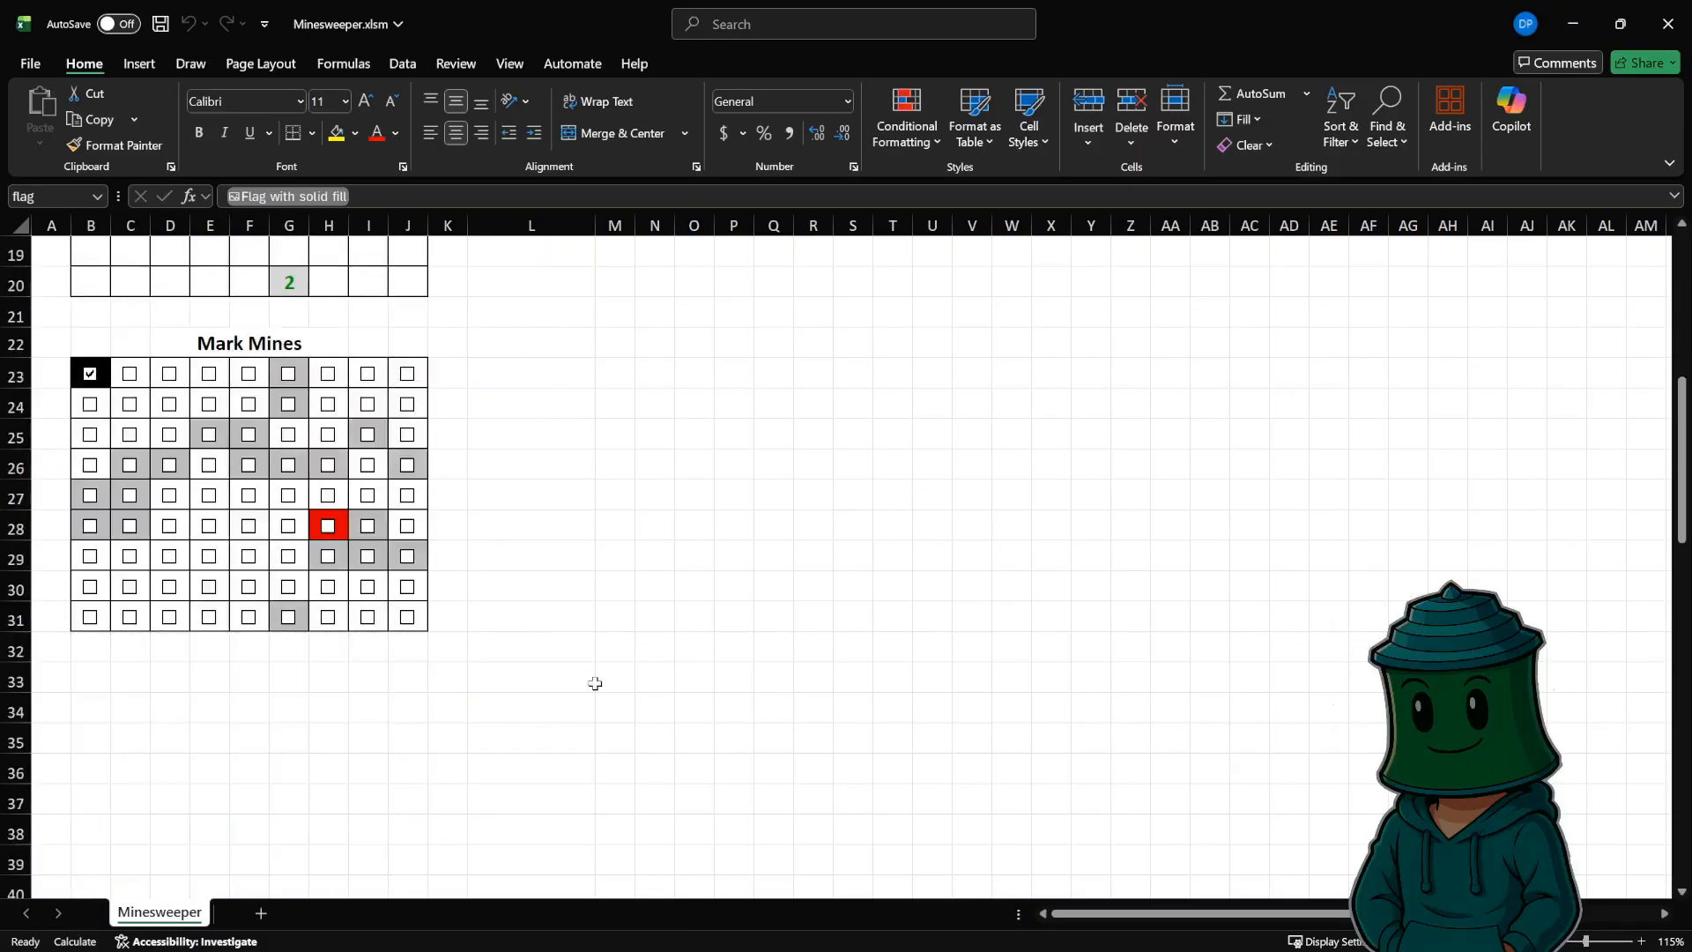
pyautogui.moveTo(1107, 913); pyautogui.dragTo(1410, 914)
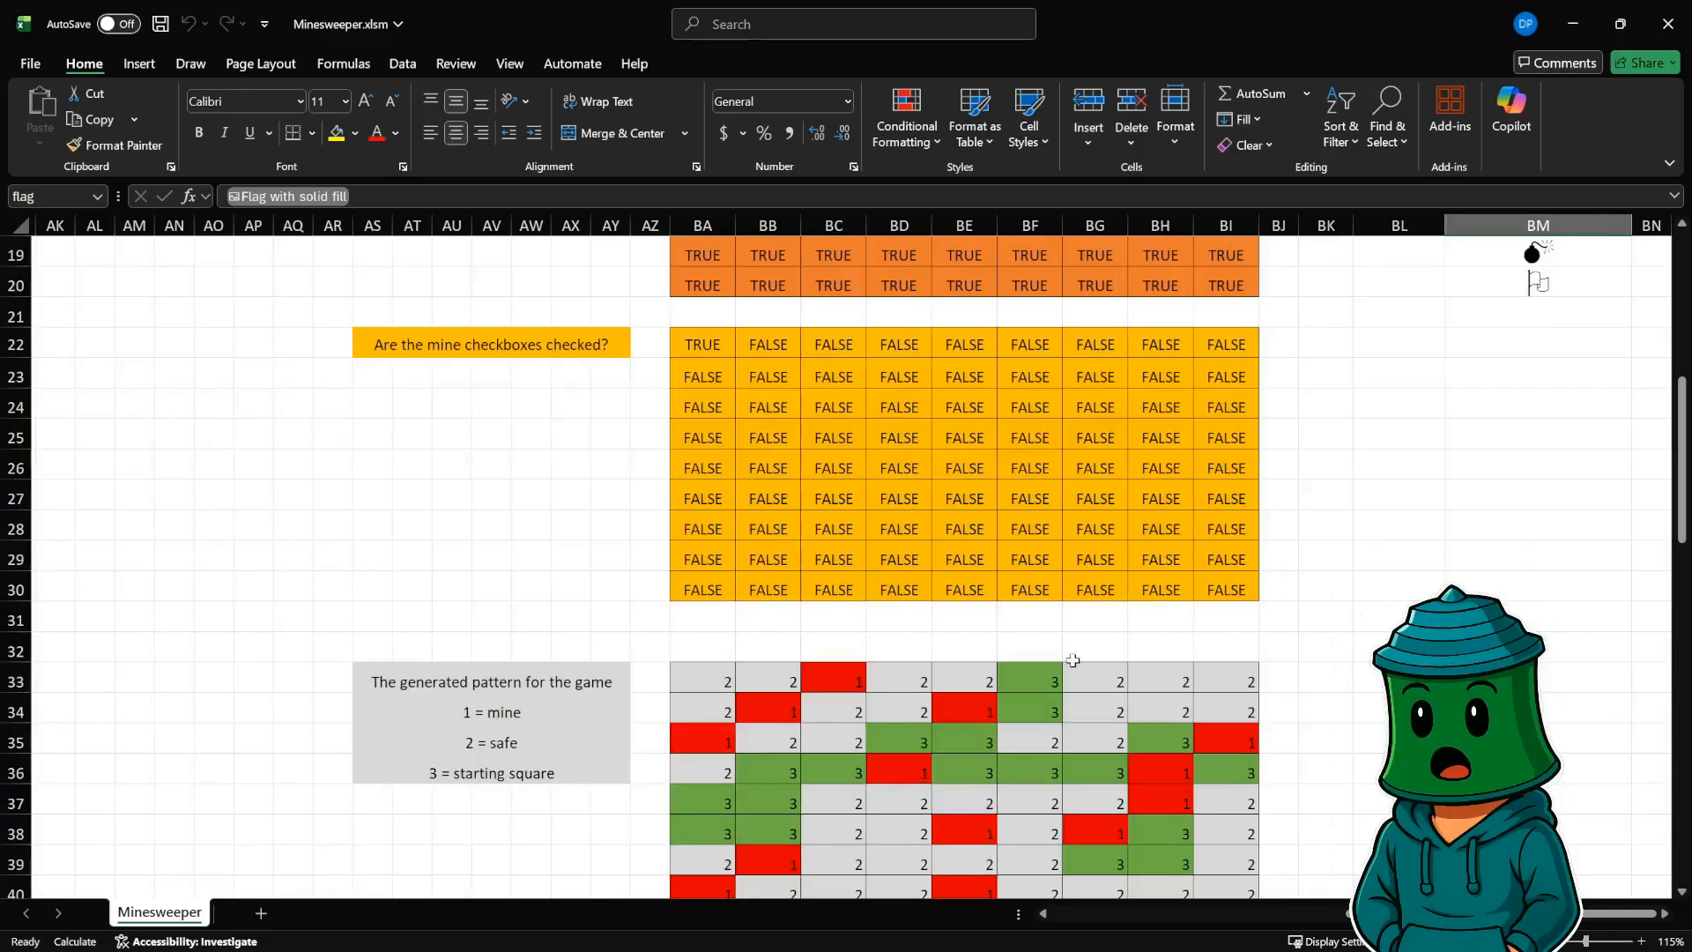
pyautogui.scroll(-4, 921, 598)
pyautogui.scroll(-2, 878, 557)
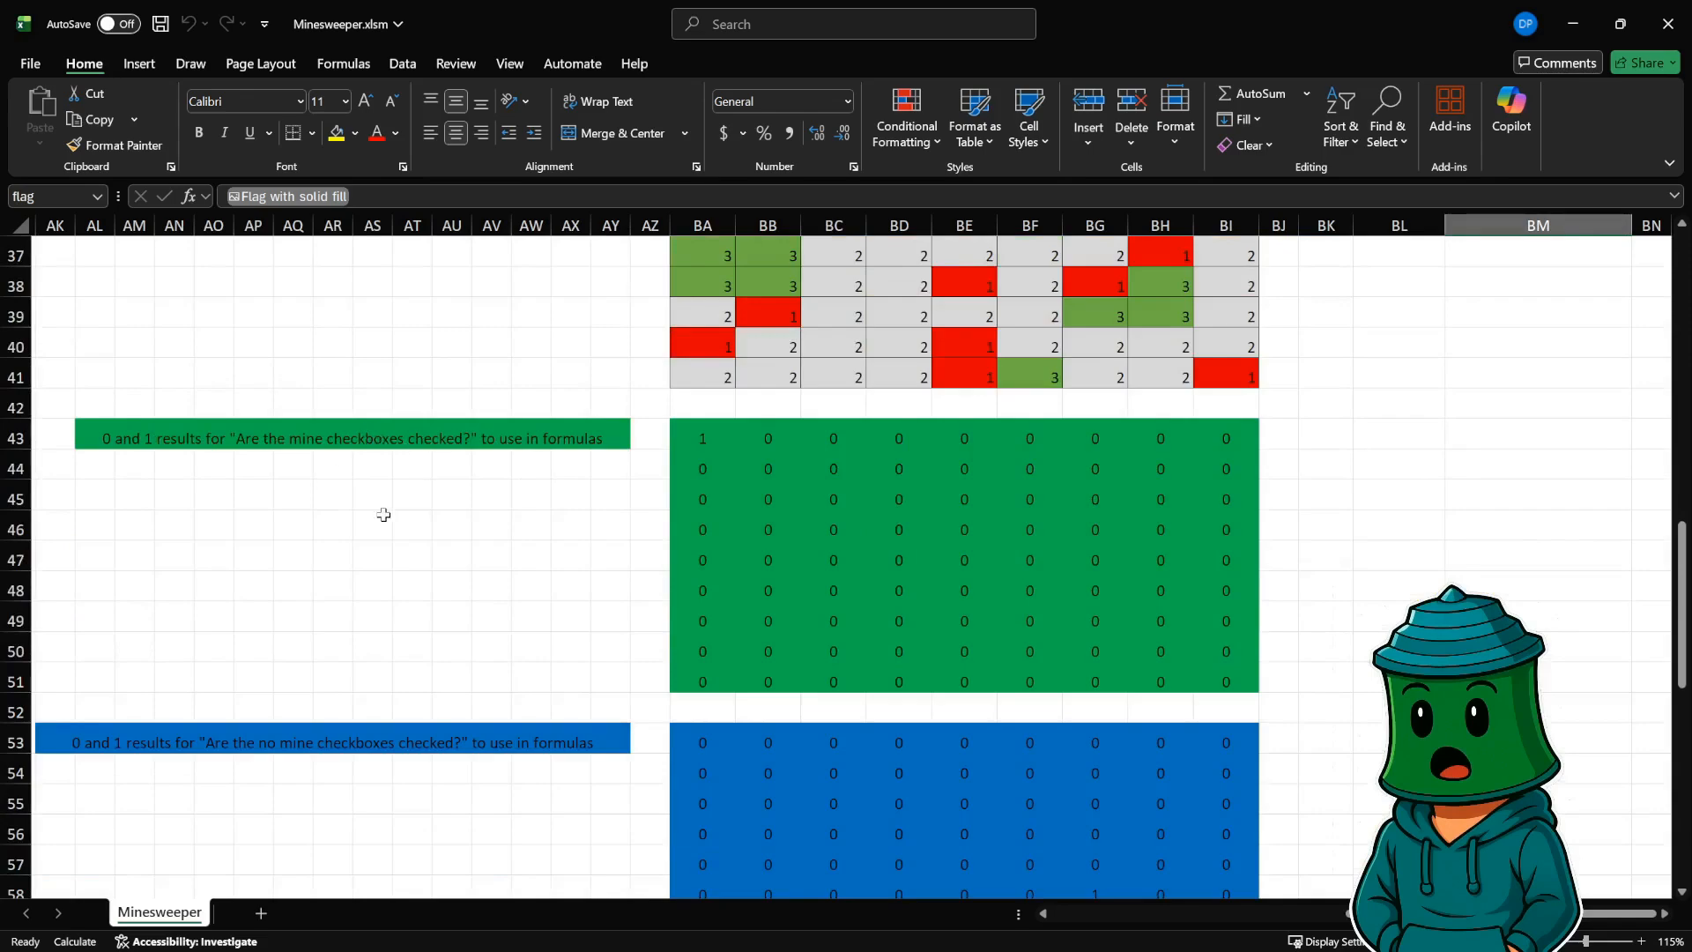
pyautogui.click(696, 441)
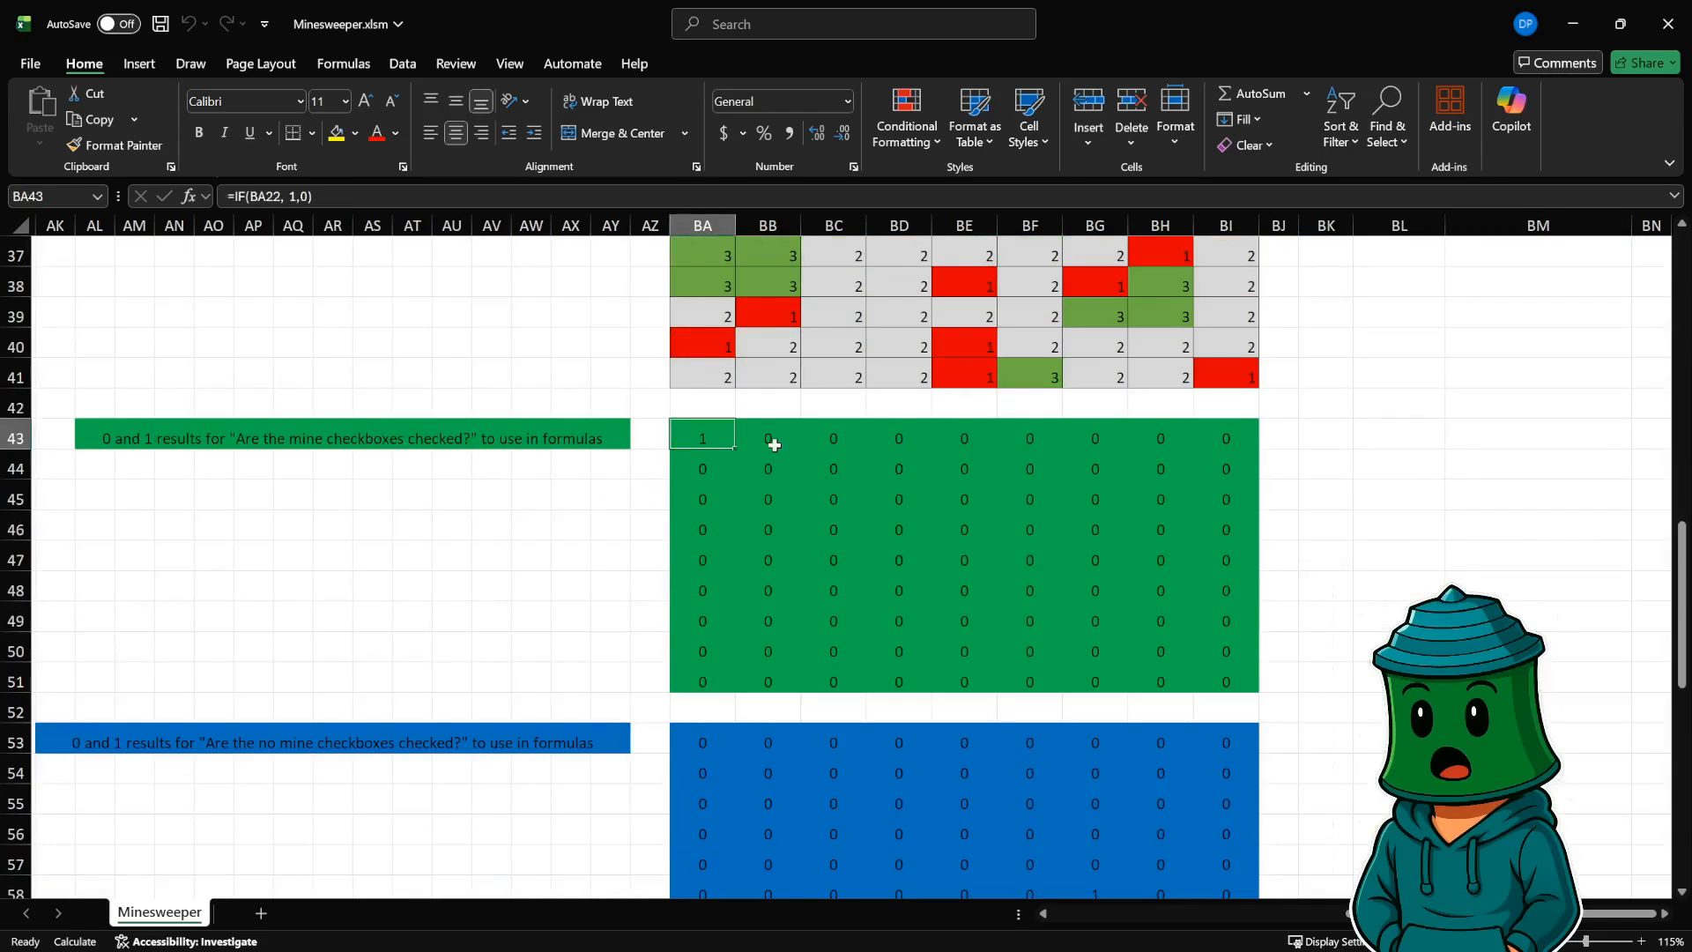
pyautogui.click(888, 465)
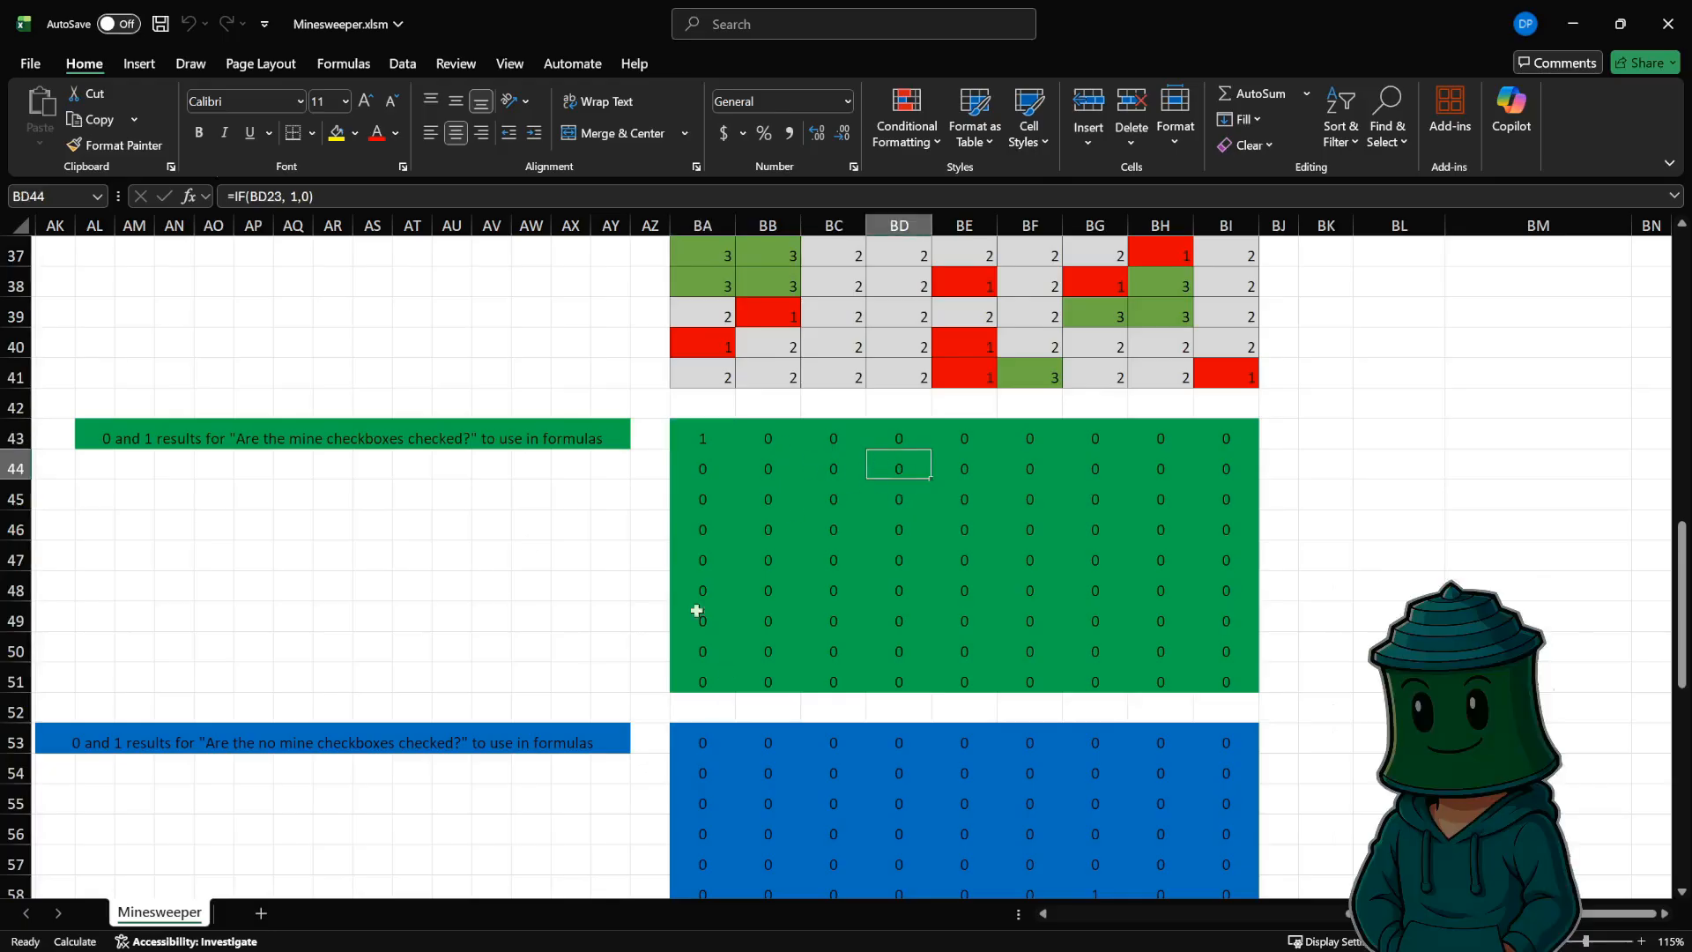
pyautogui.click(703, 440)
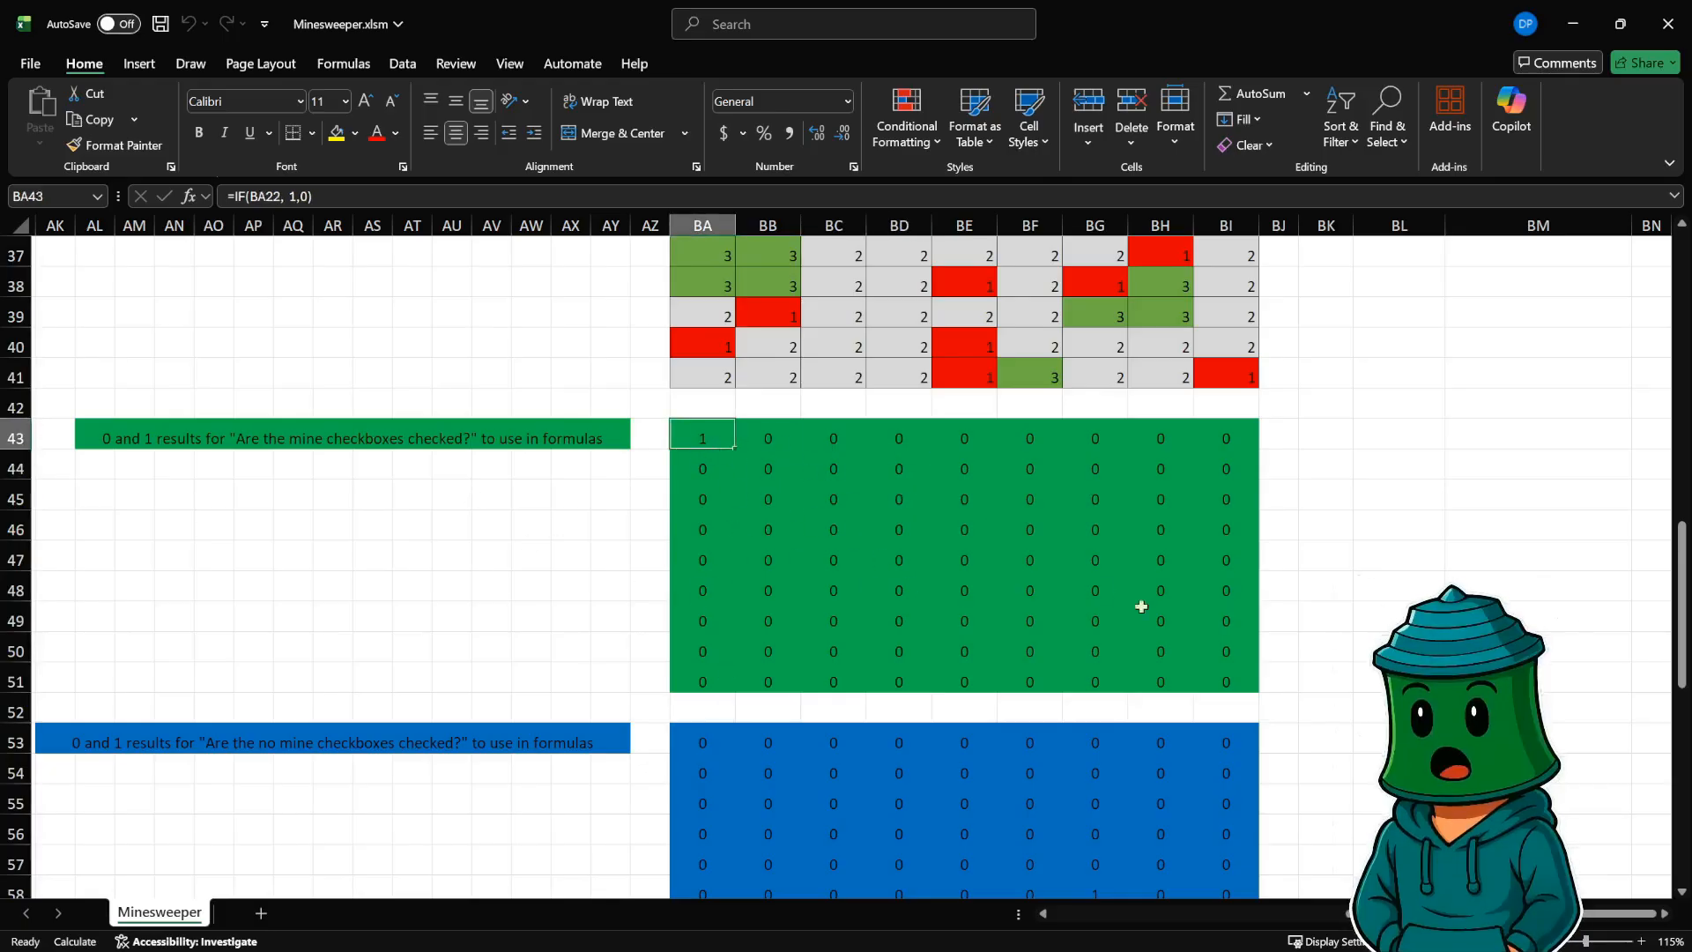
# - Examine the IF formula in BG58 of the blue table that converts the no mine checkboxes to 0 and 1
pyautogui.scroll(-2, 707, 435)
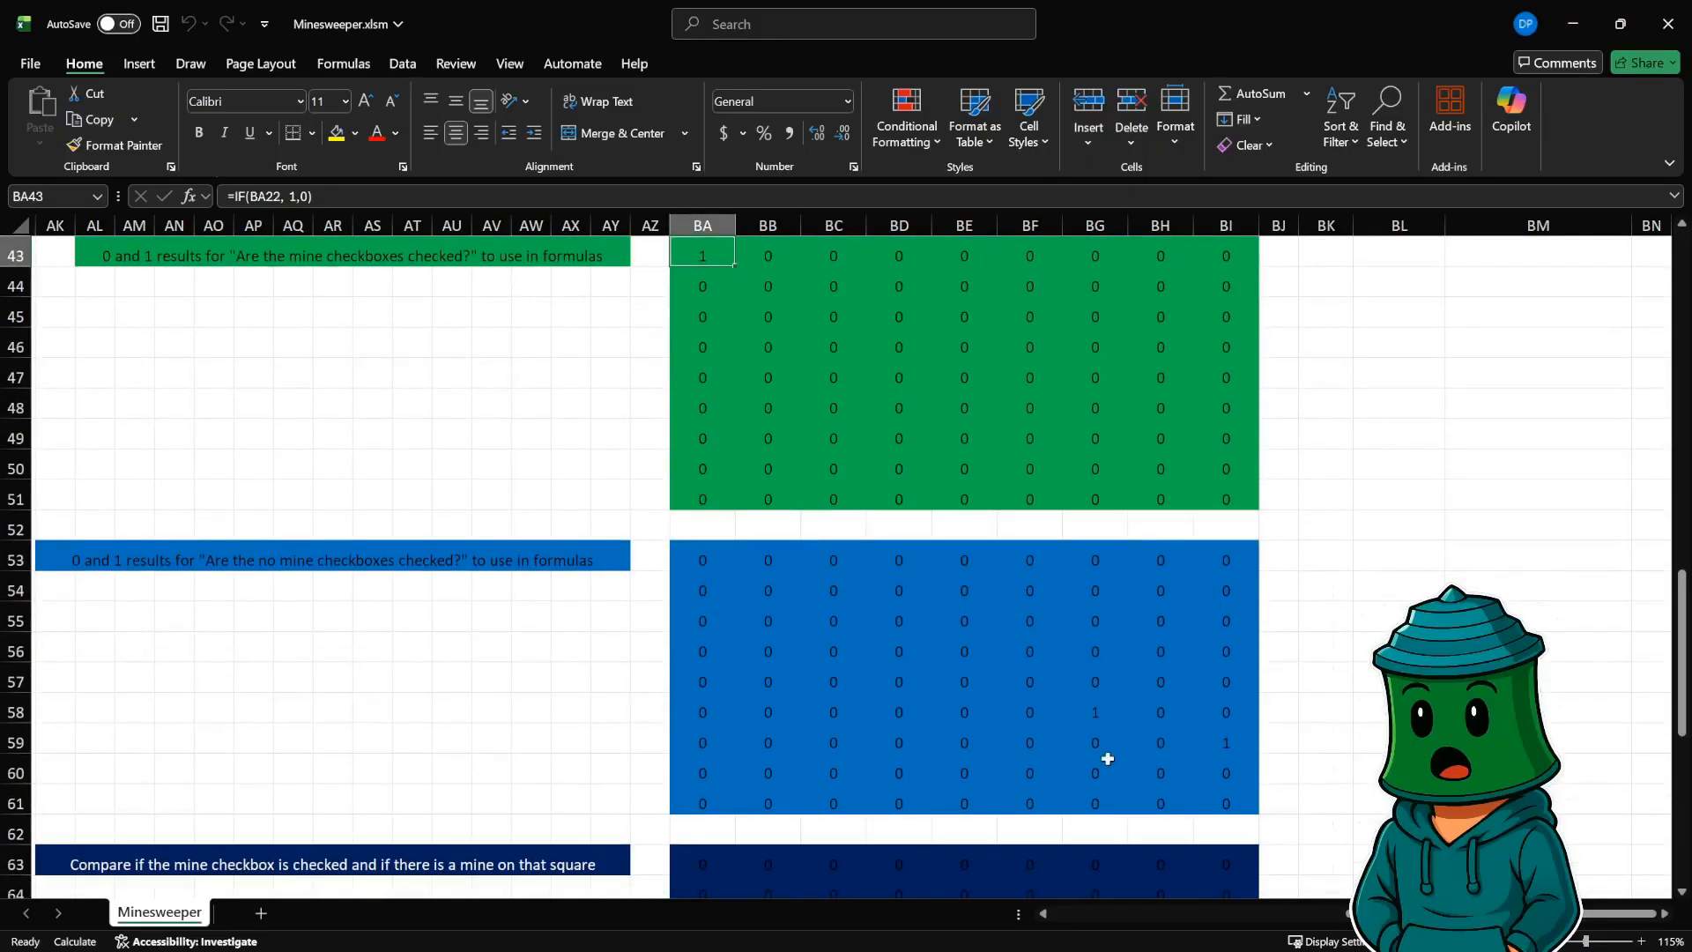
pyautogui.click(1112, 707)
pyautogui.click(908, 612)
pyautogui.click(1095, 711)
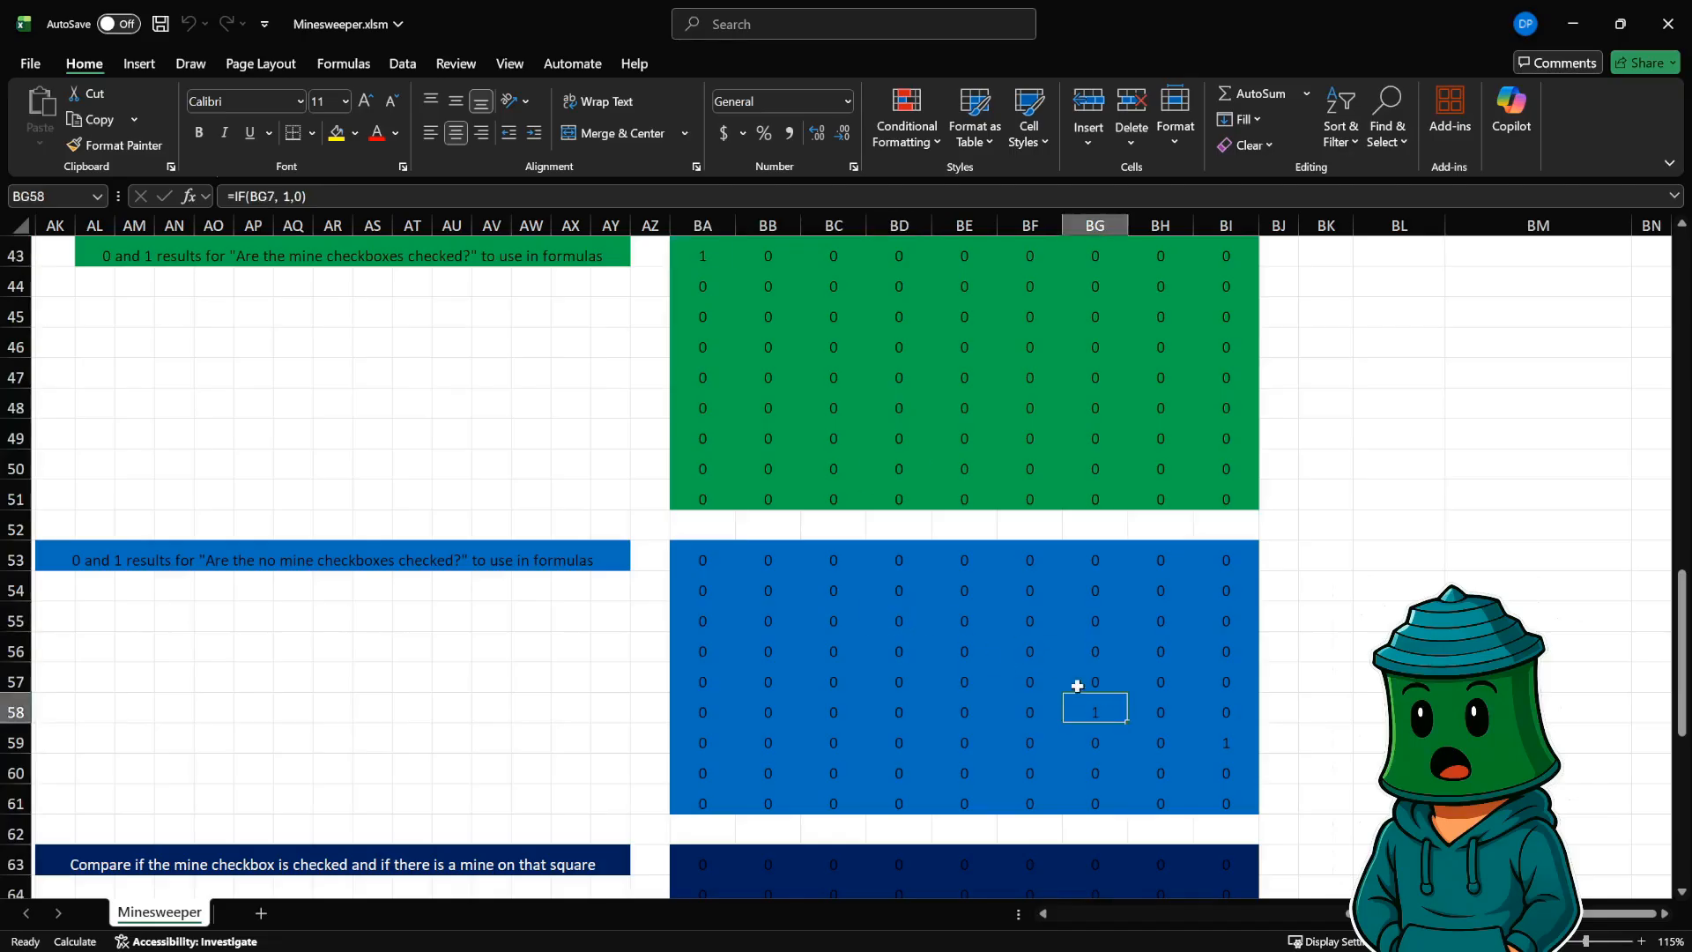
# - Examine the label in row 63 and the IF/AND formulas in the navy table comparing mine checkboxes with actual mines
pyautogui.scroll(-2, 852, 548)
pyautogui.scroll(-1, 852, 548)
pyautogui.click(167, 490)
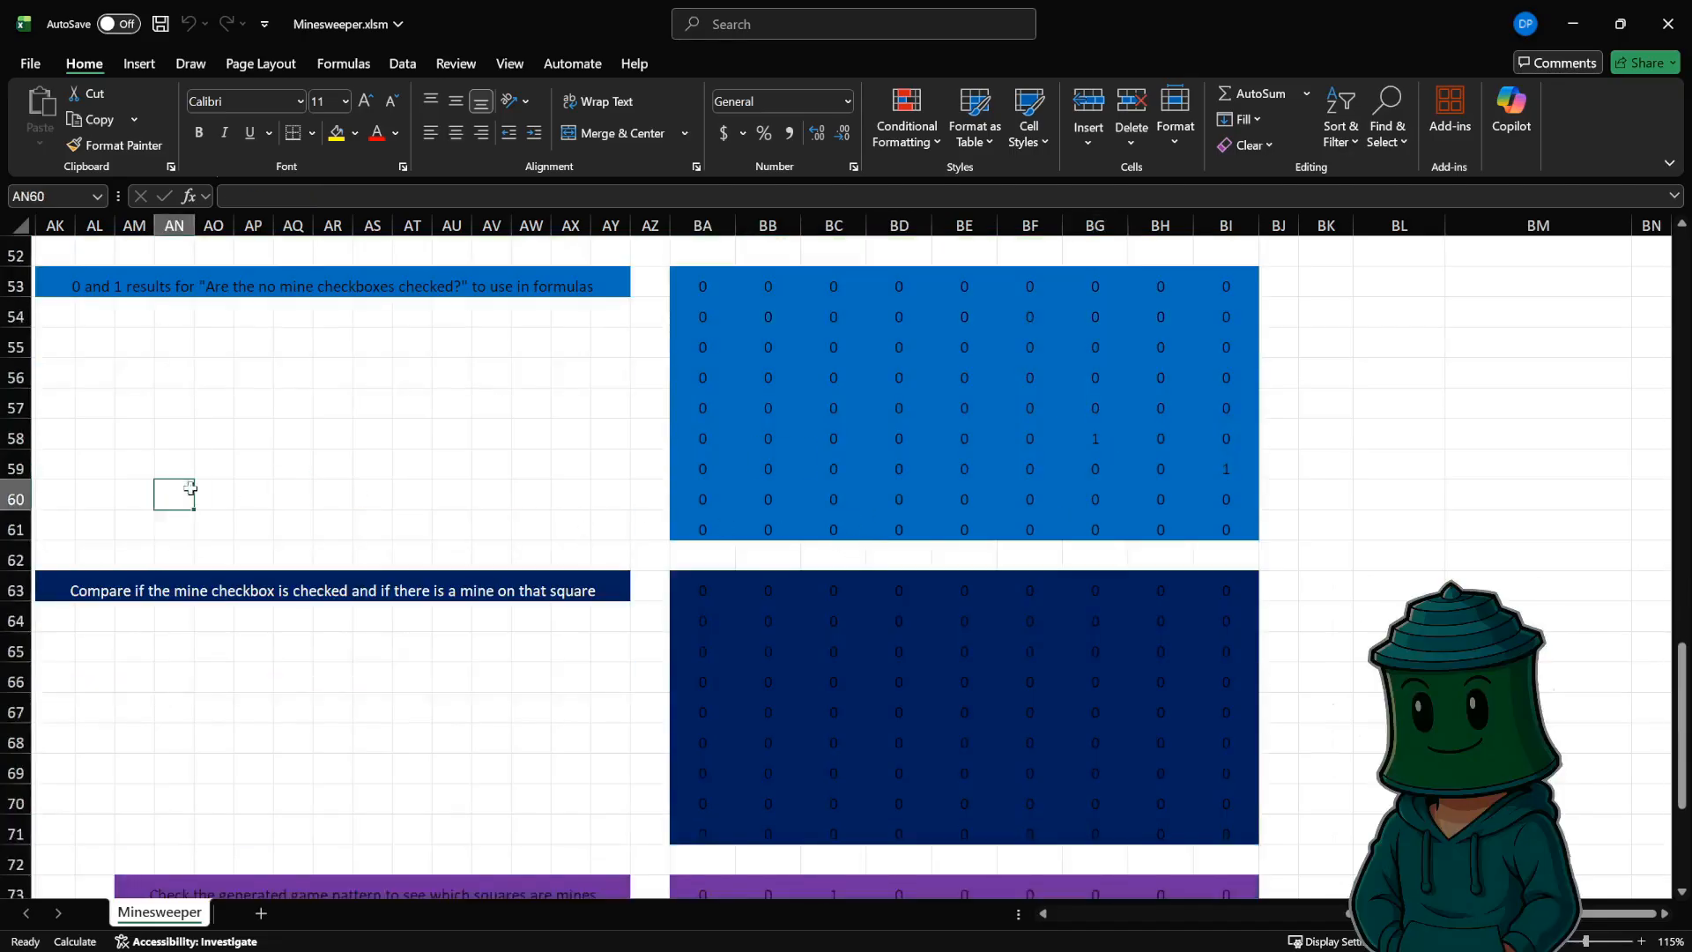
pyautogui.scroll(-2, 348, 544)
pyautogui.click(104, 410)
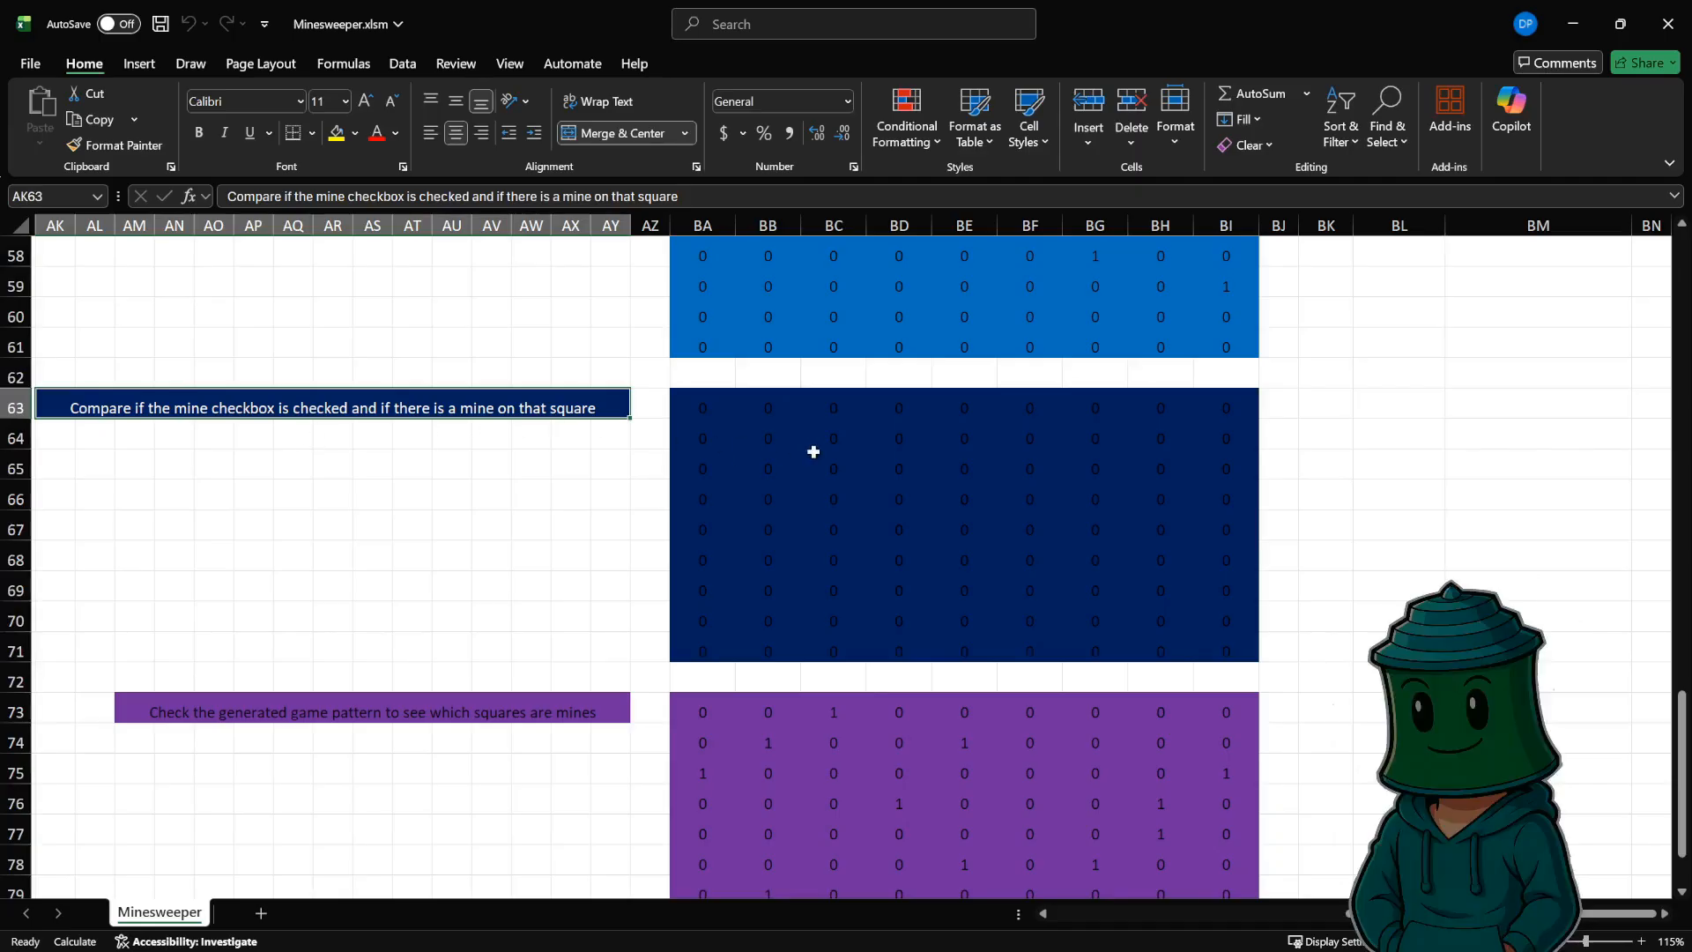
pyautogui.click(749, 408)
pyautogui.click(721, 411)
pyautogui.click(767, 426)
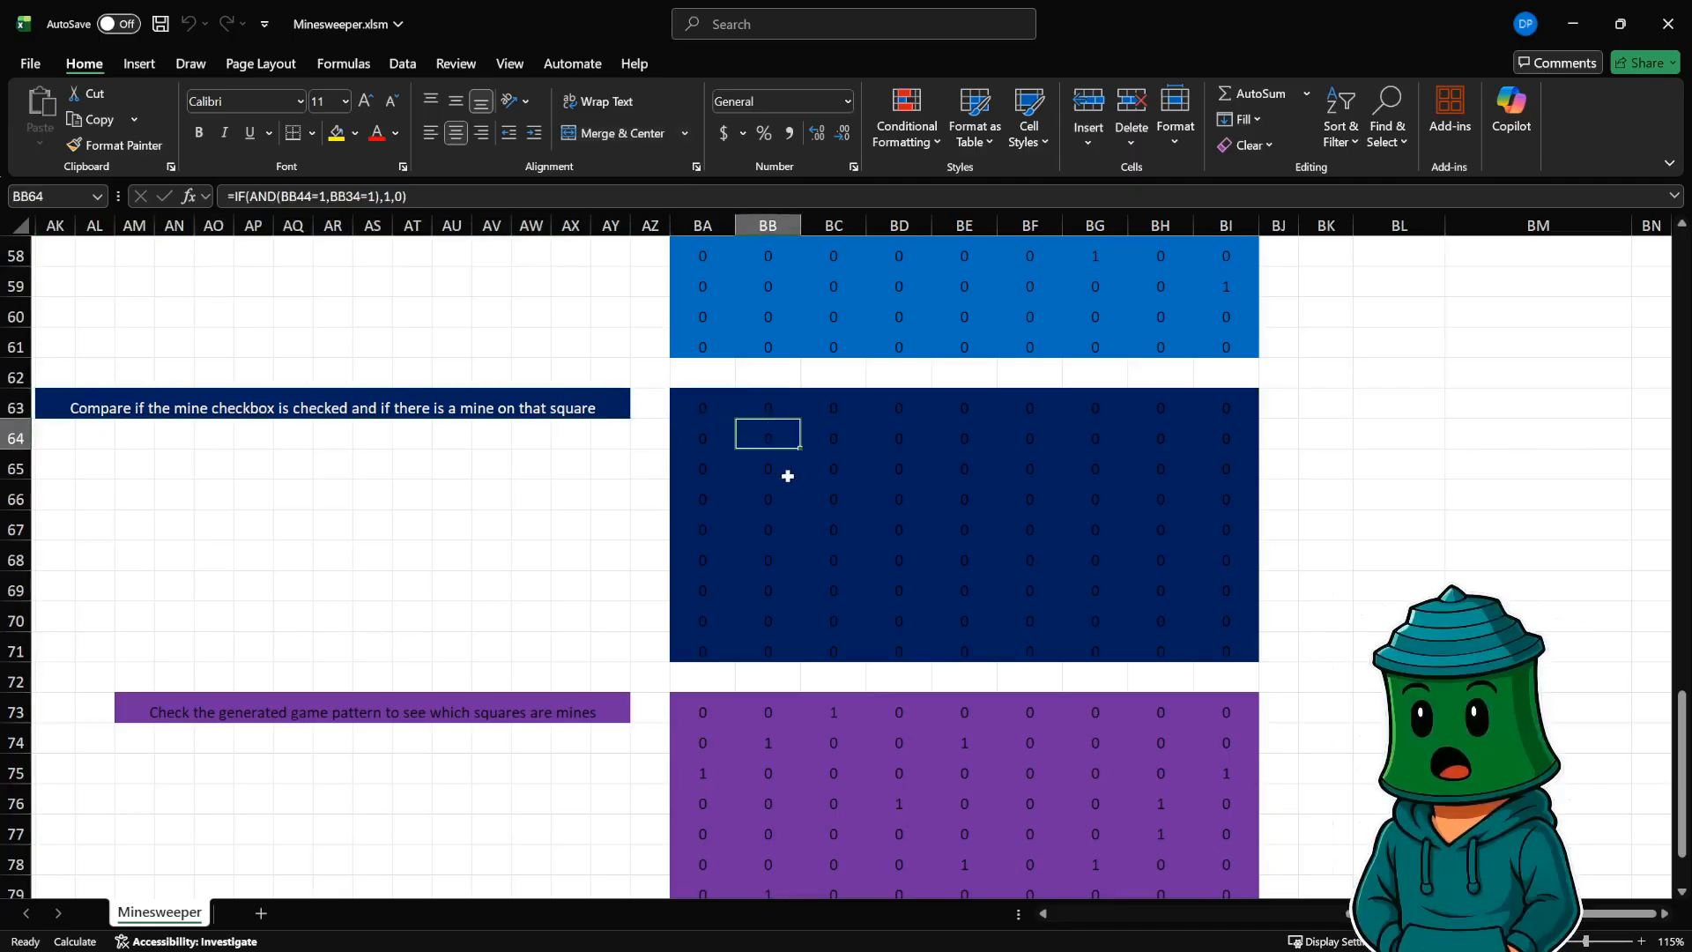
pyautogui.click(787, 476)
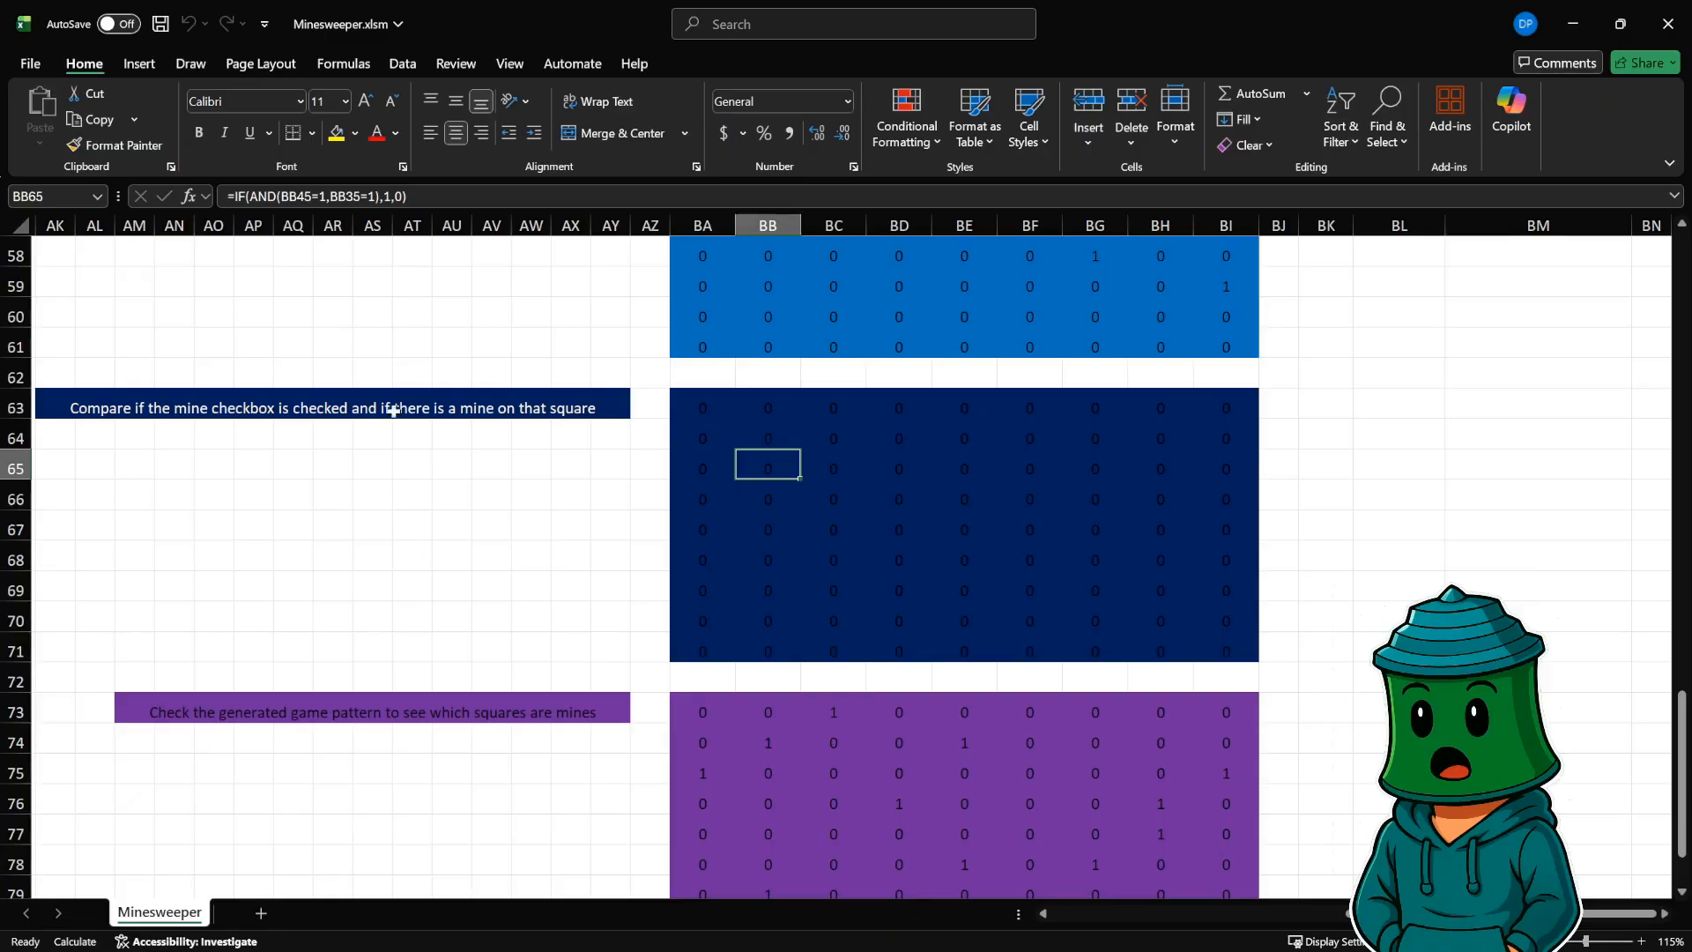
pyautogui.click(1234, 498)
# - Examine the label in row 73 and the IF formulas in the purple table that identify mines in the generated pattern
pyautogui.scroll(-2, 1103, 499)
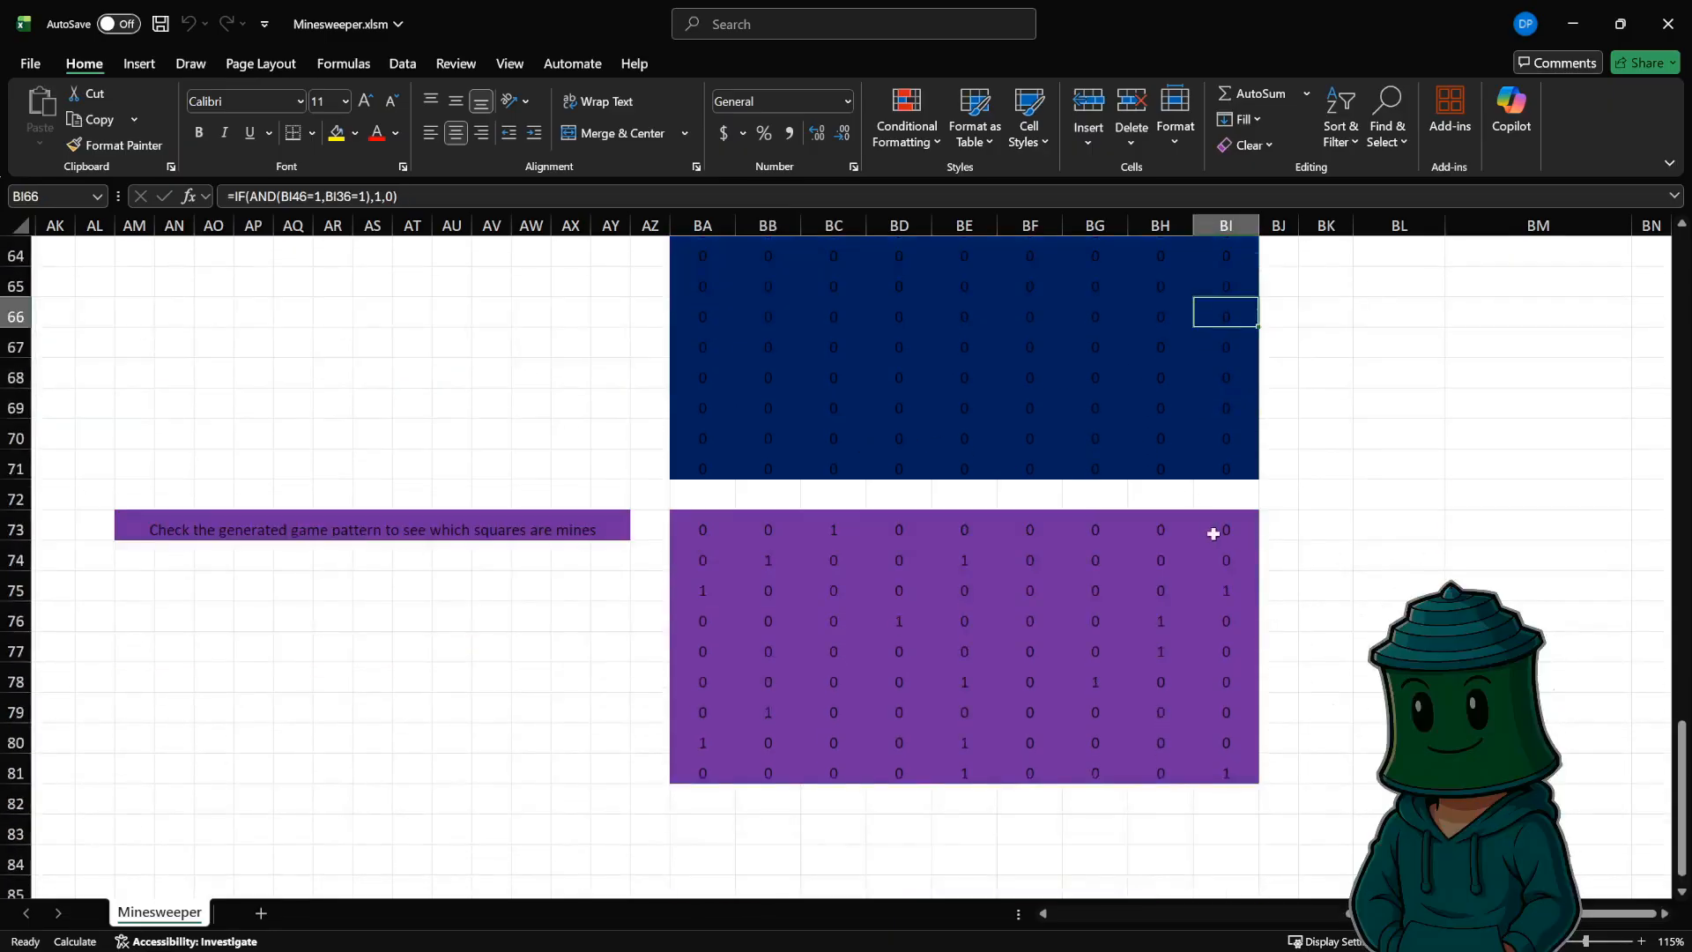
pyautogui.scroll(-1, 1213, 532)
pyautogui.click(272, 441)
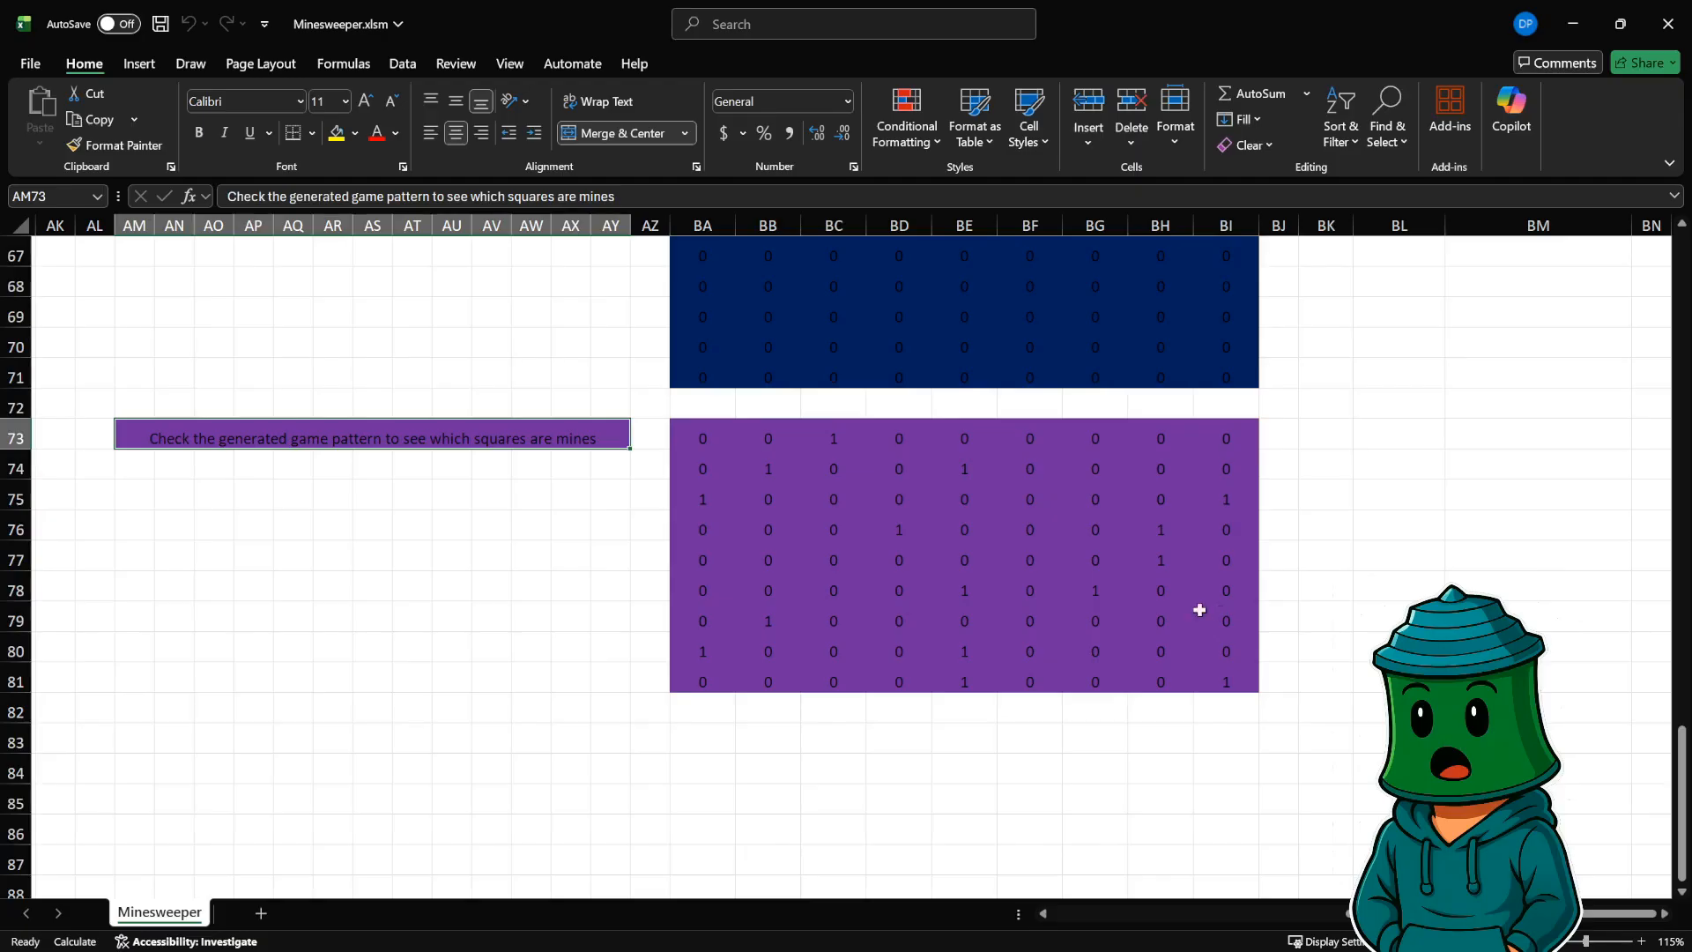
pyautogui.click(832, 441)
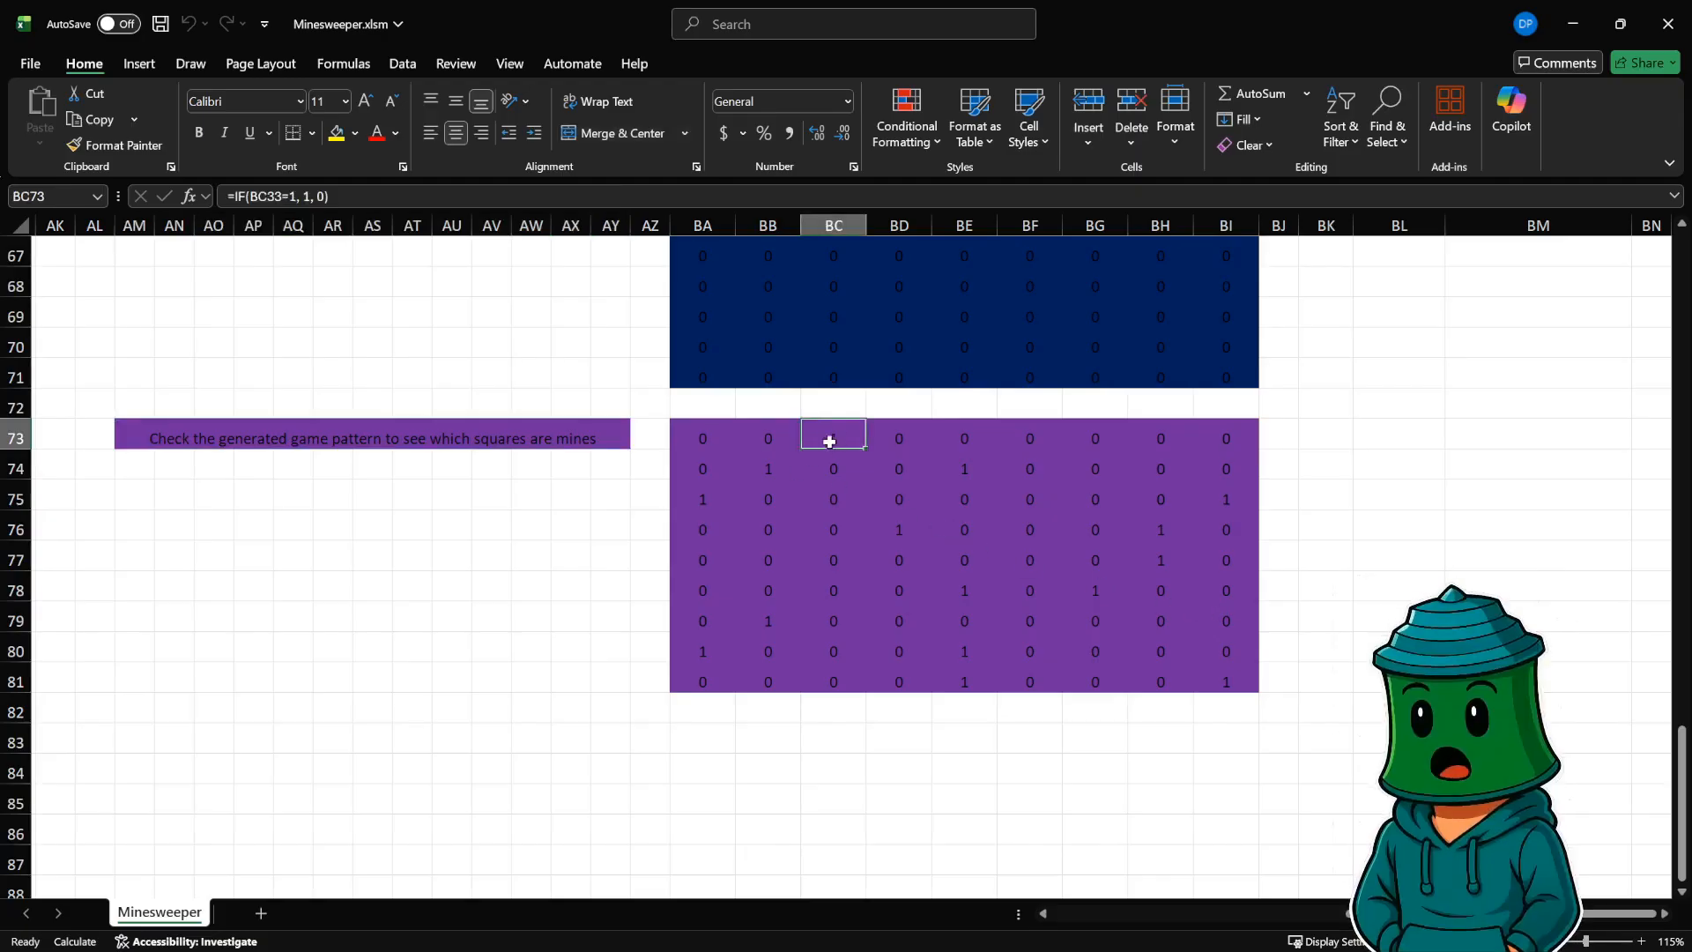
pyautogui.click(786, 472)
pyautogui.click(705, 529)
pyautogui.click(765, 621)
pyautogui.click(705, 651)
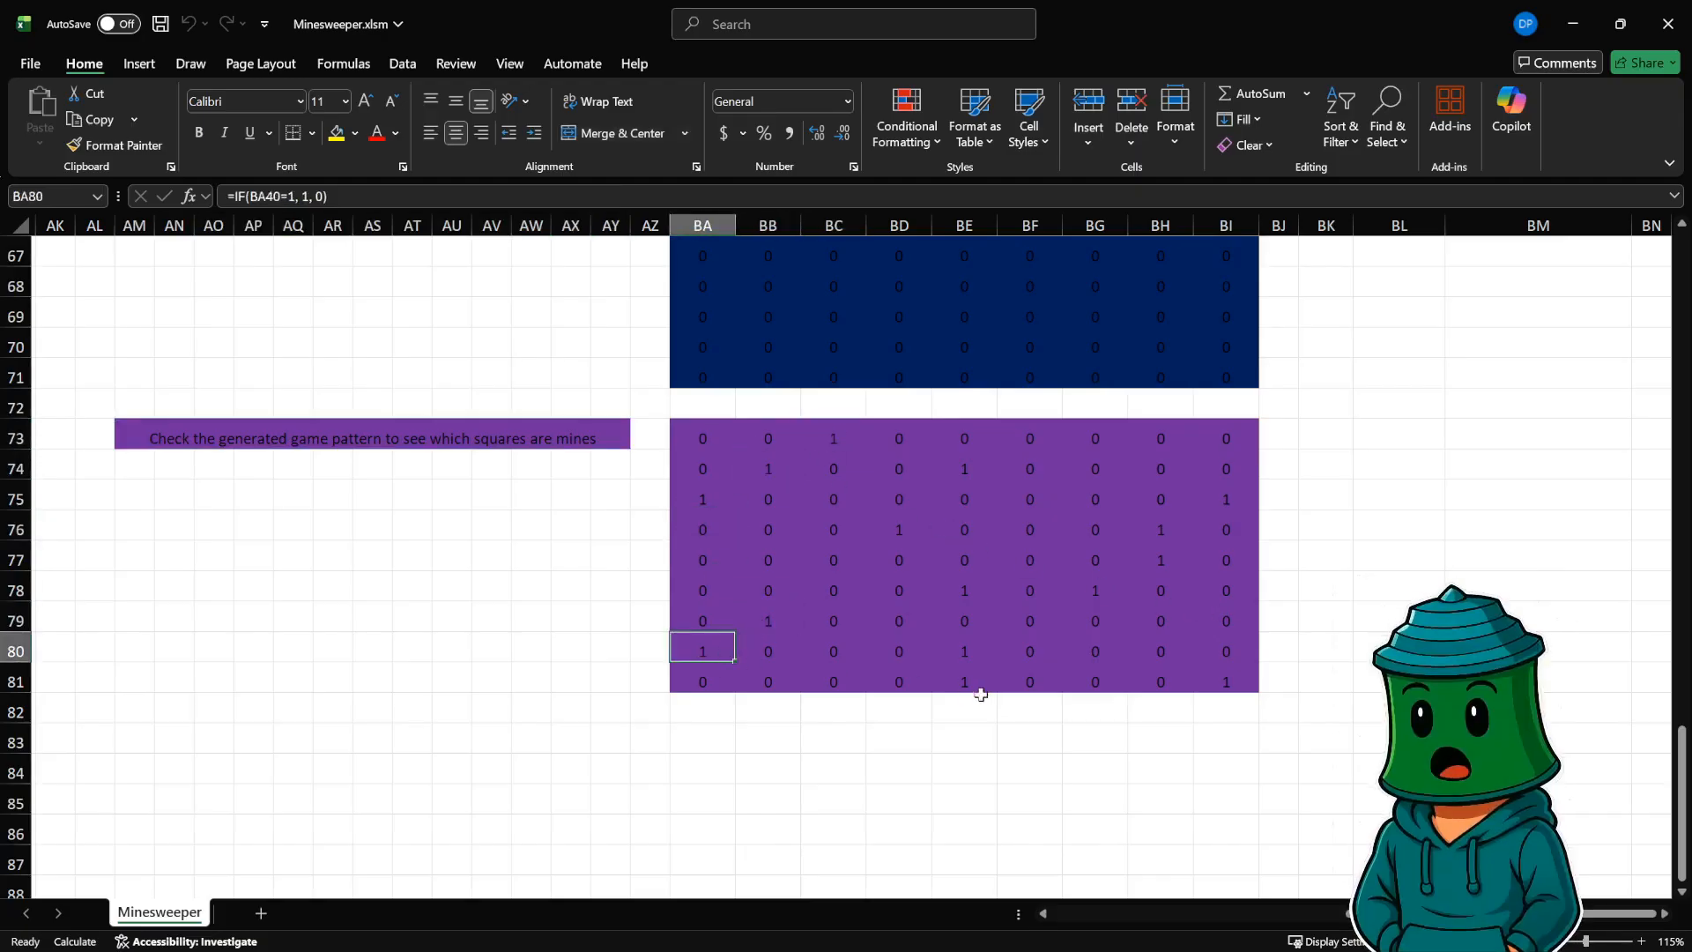
pyautogui.click(979, 691)
pyautogui.click(967, 652)
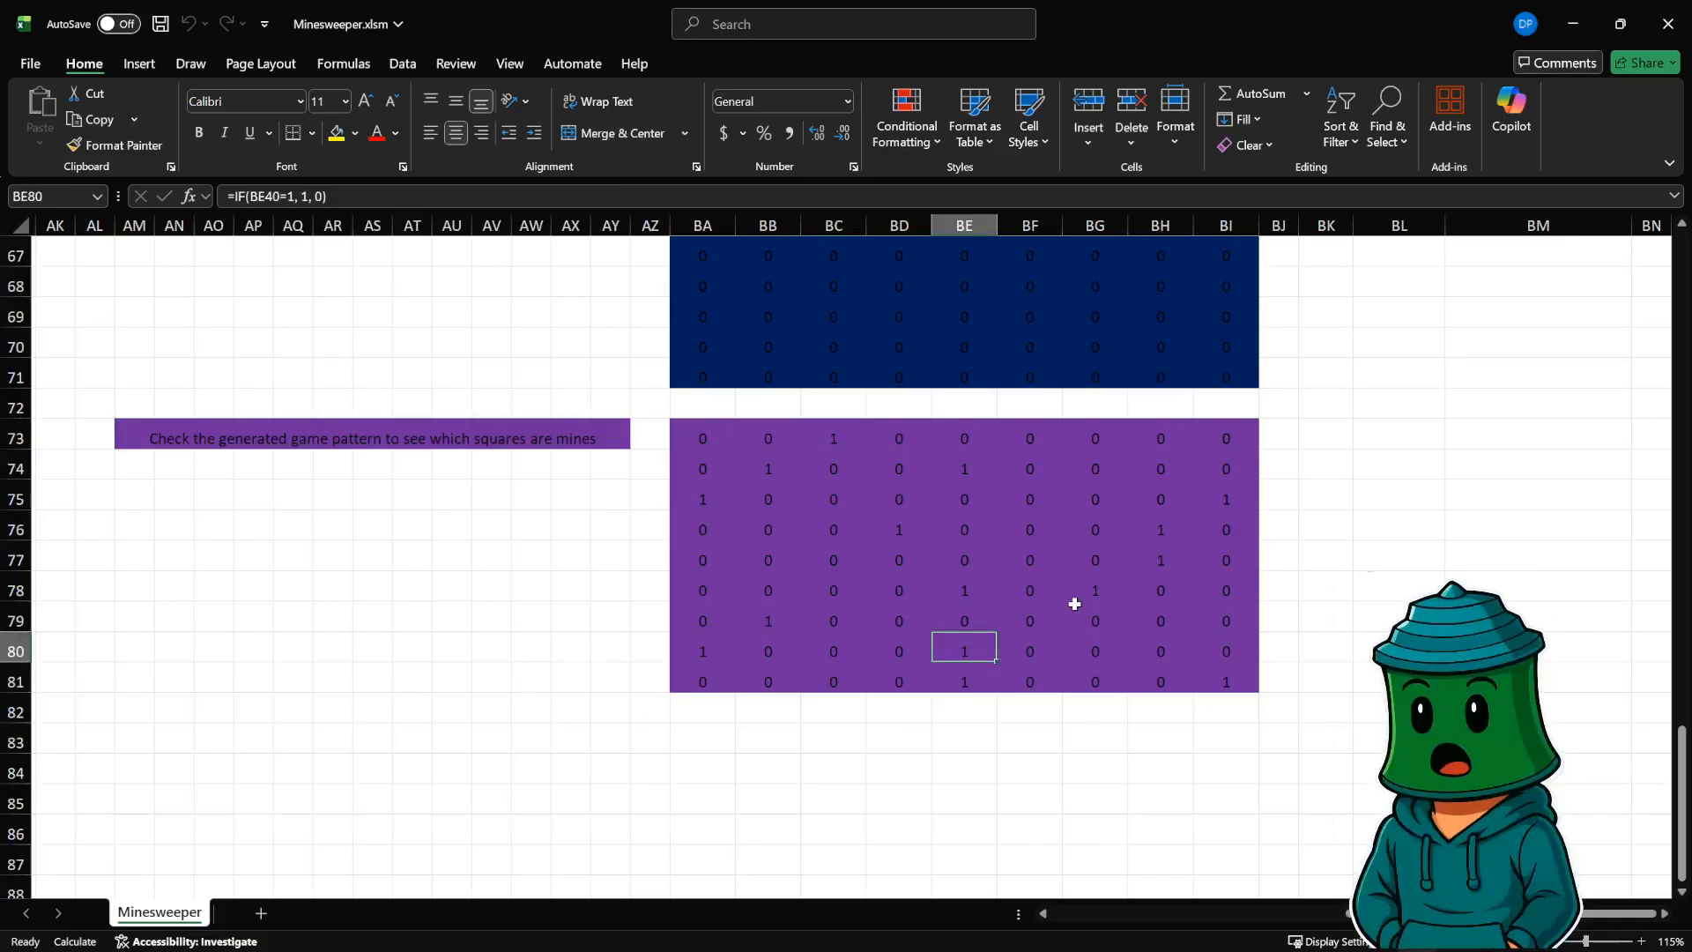
pyautogui.click(1080, 600)
# - Return to the game board and open the conditional formatting rules manager
pyautogui.moveTo(1420, 914); pyautogui.dragTo(434, 899)
pyautogui.scroll(2, 422, 692)
pyautogui.scroll(20, 446, 679)
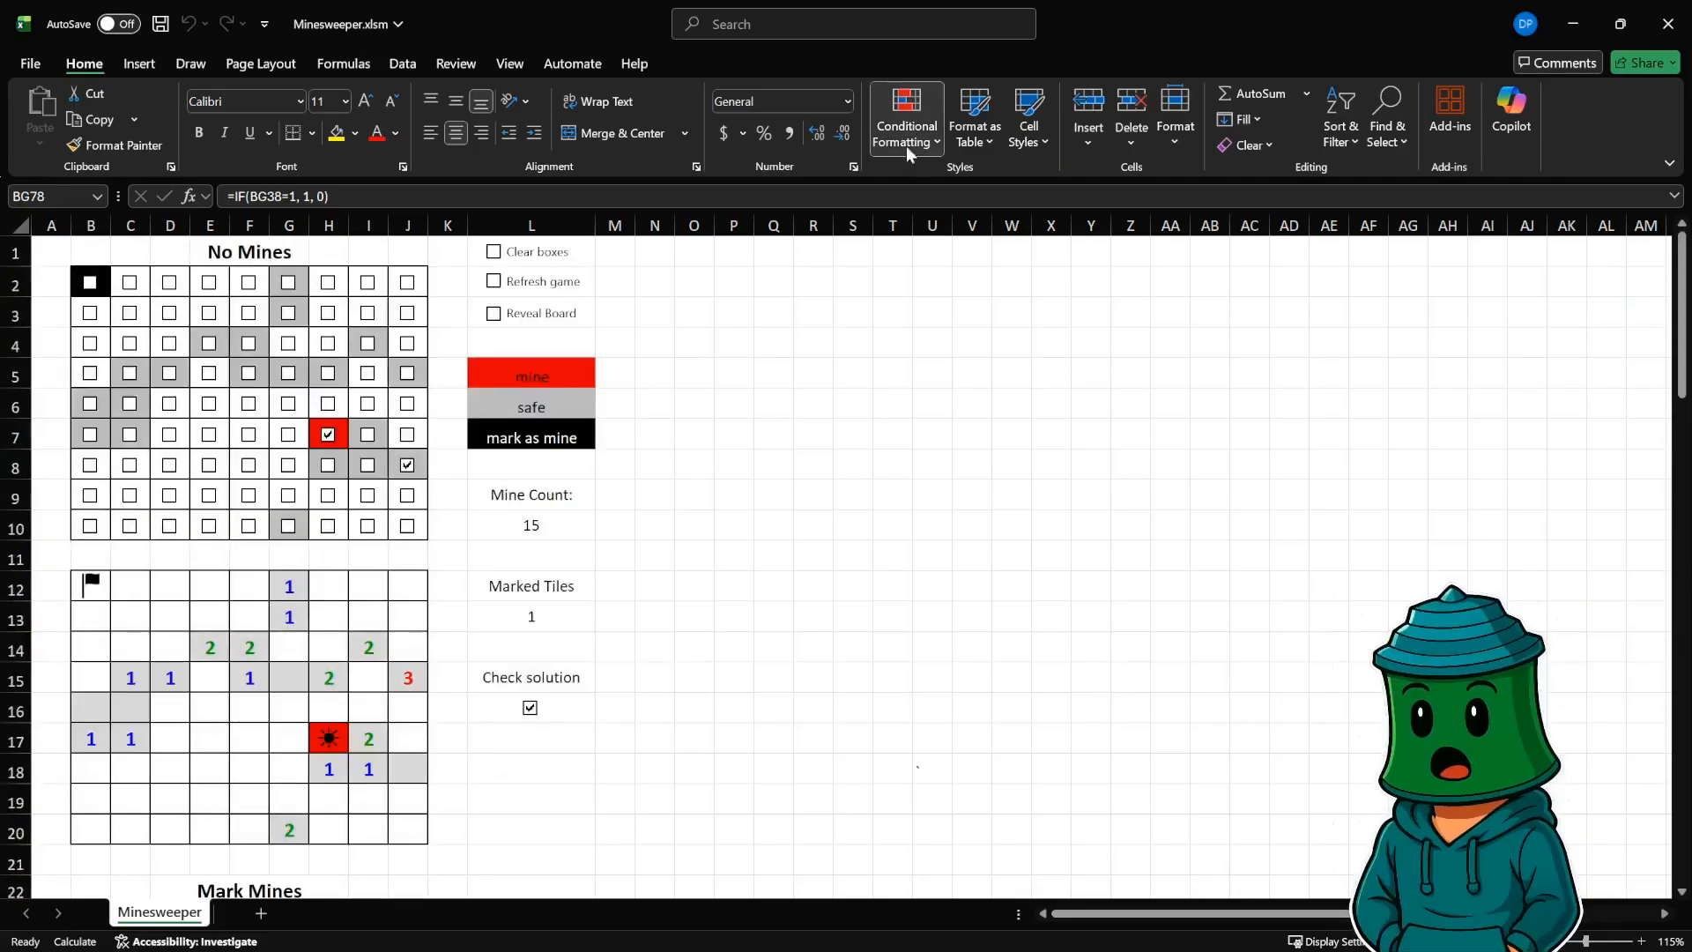
pyautogui.click(943, 440)
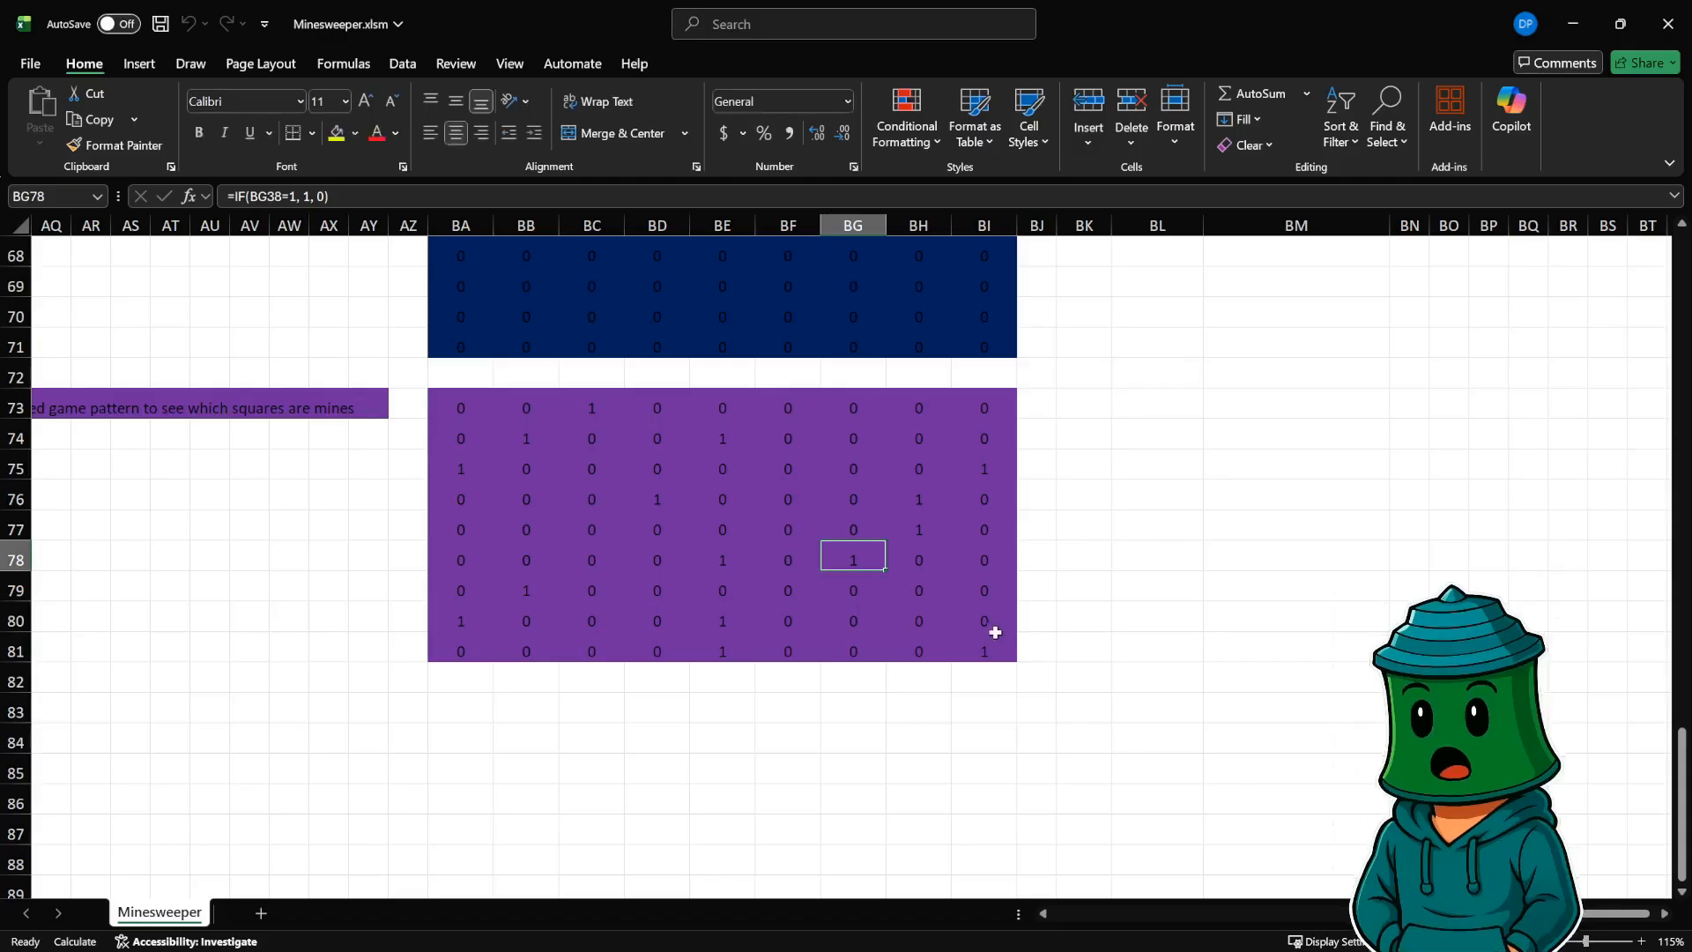
# - Return from the helper tables to the game board and refresh the game to generate a new mine pattern
pyautogui.scroll(20, 975, 593)
pyautogui.scroll(2, 957, 532)
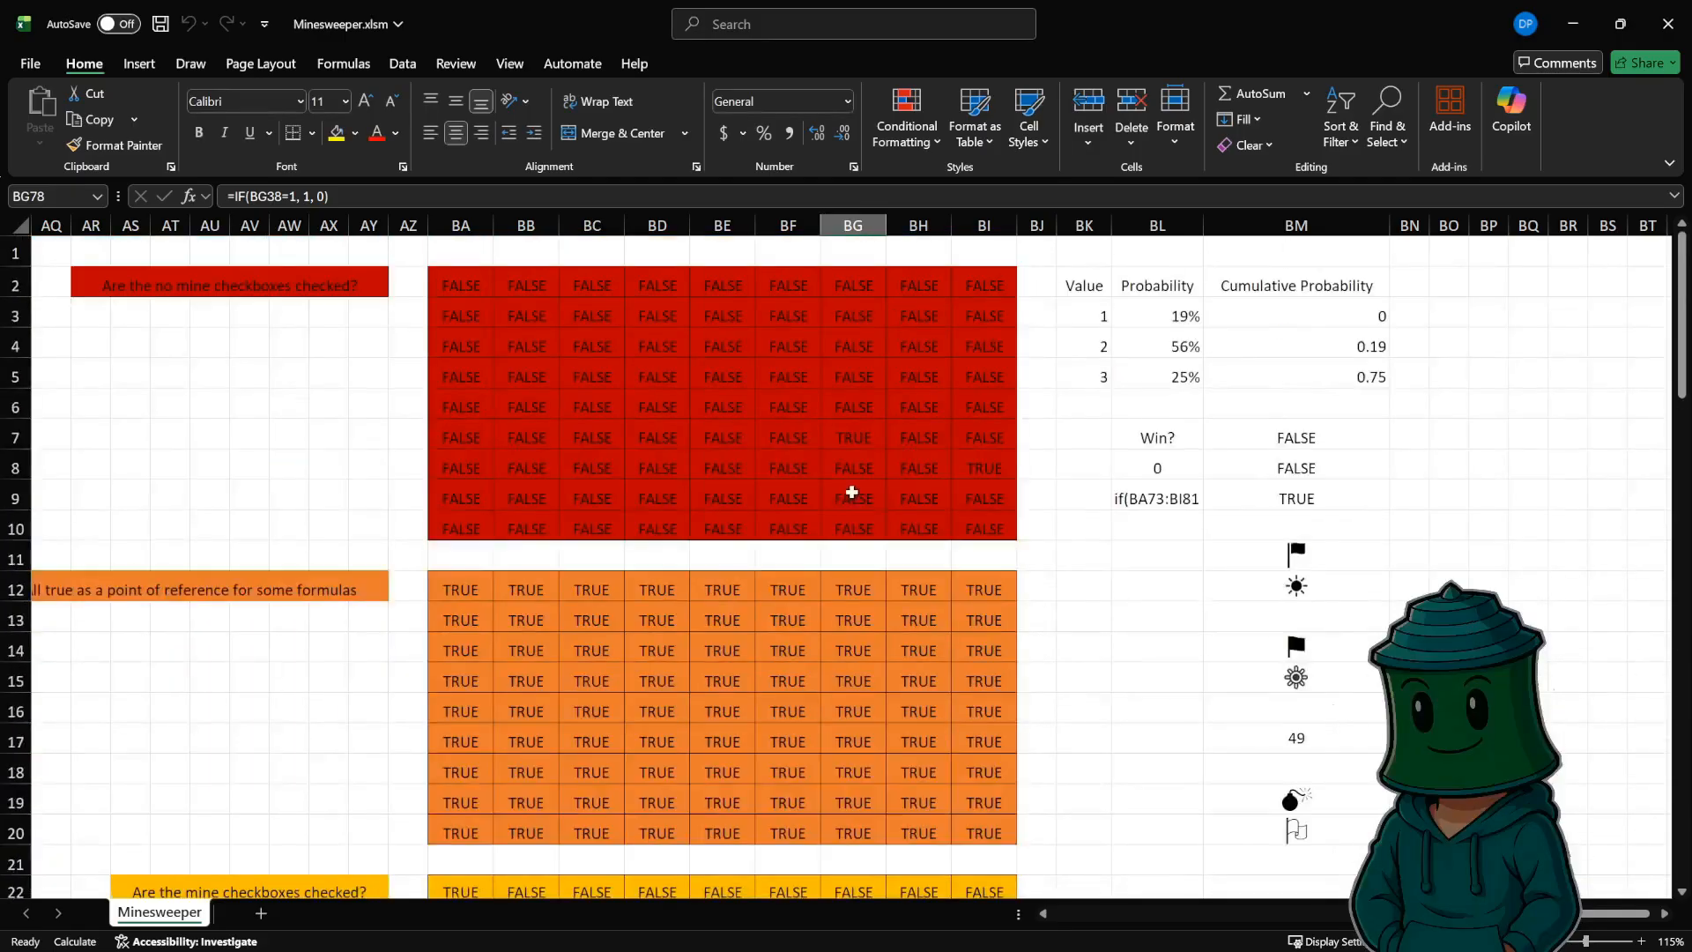
pyautogui.click(1125, 913)
pyautogui.click(1127, 915)
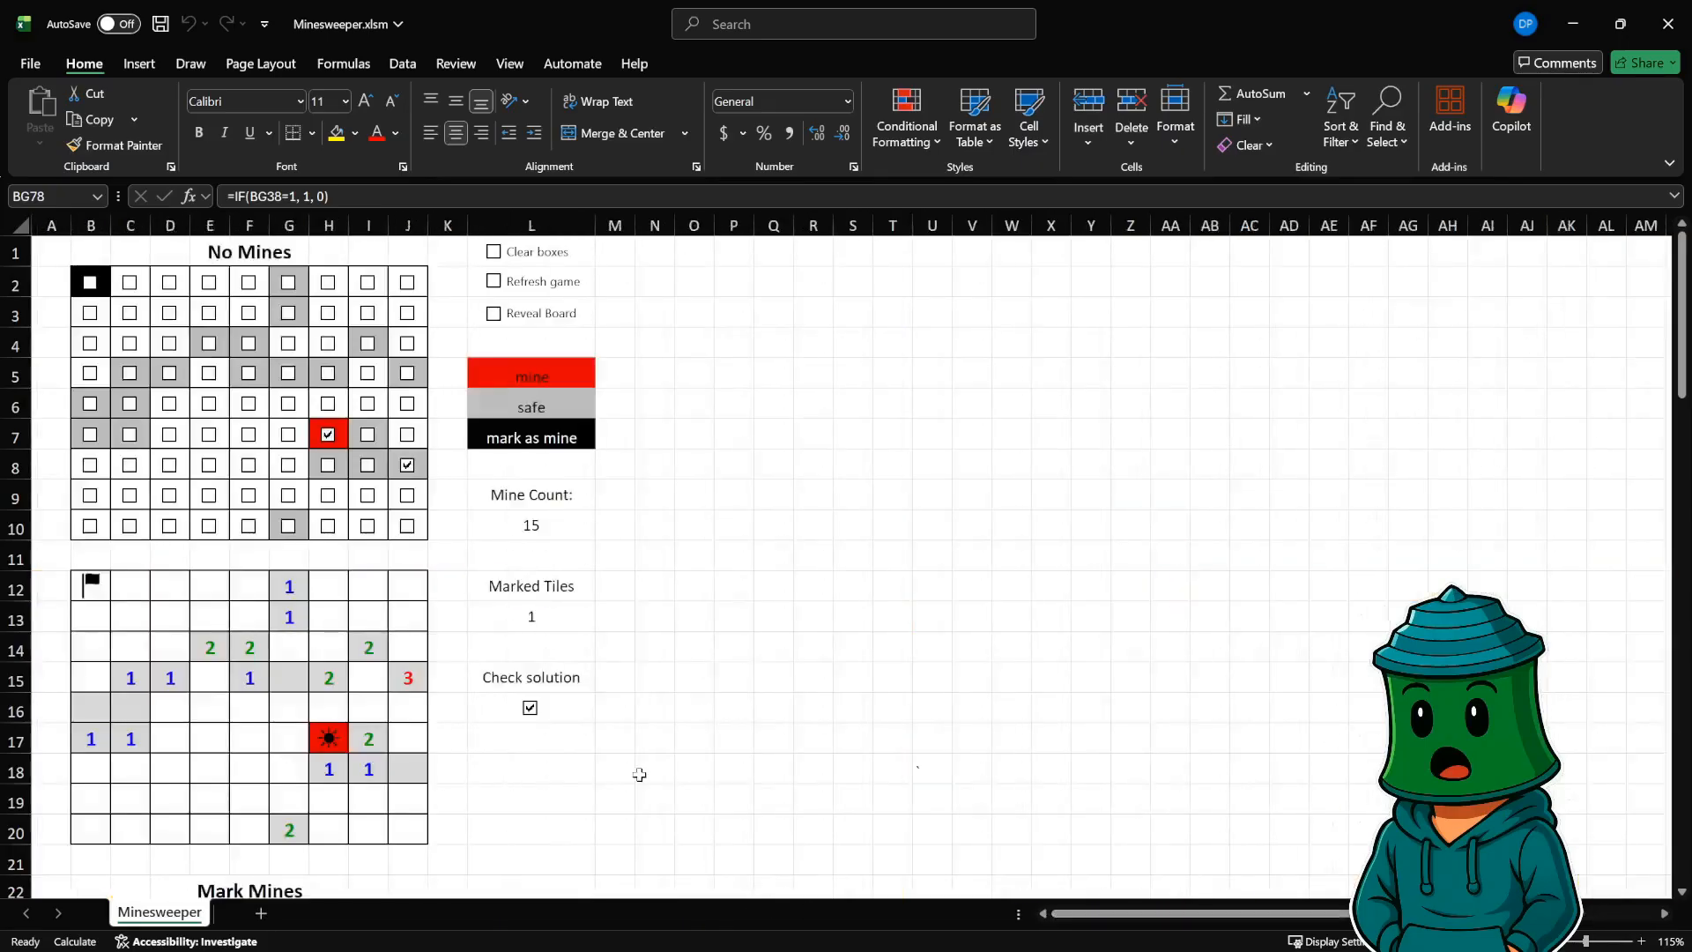
pyautogui.click(502, 282)
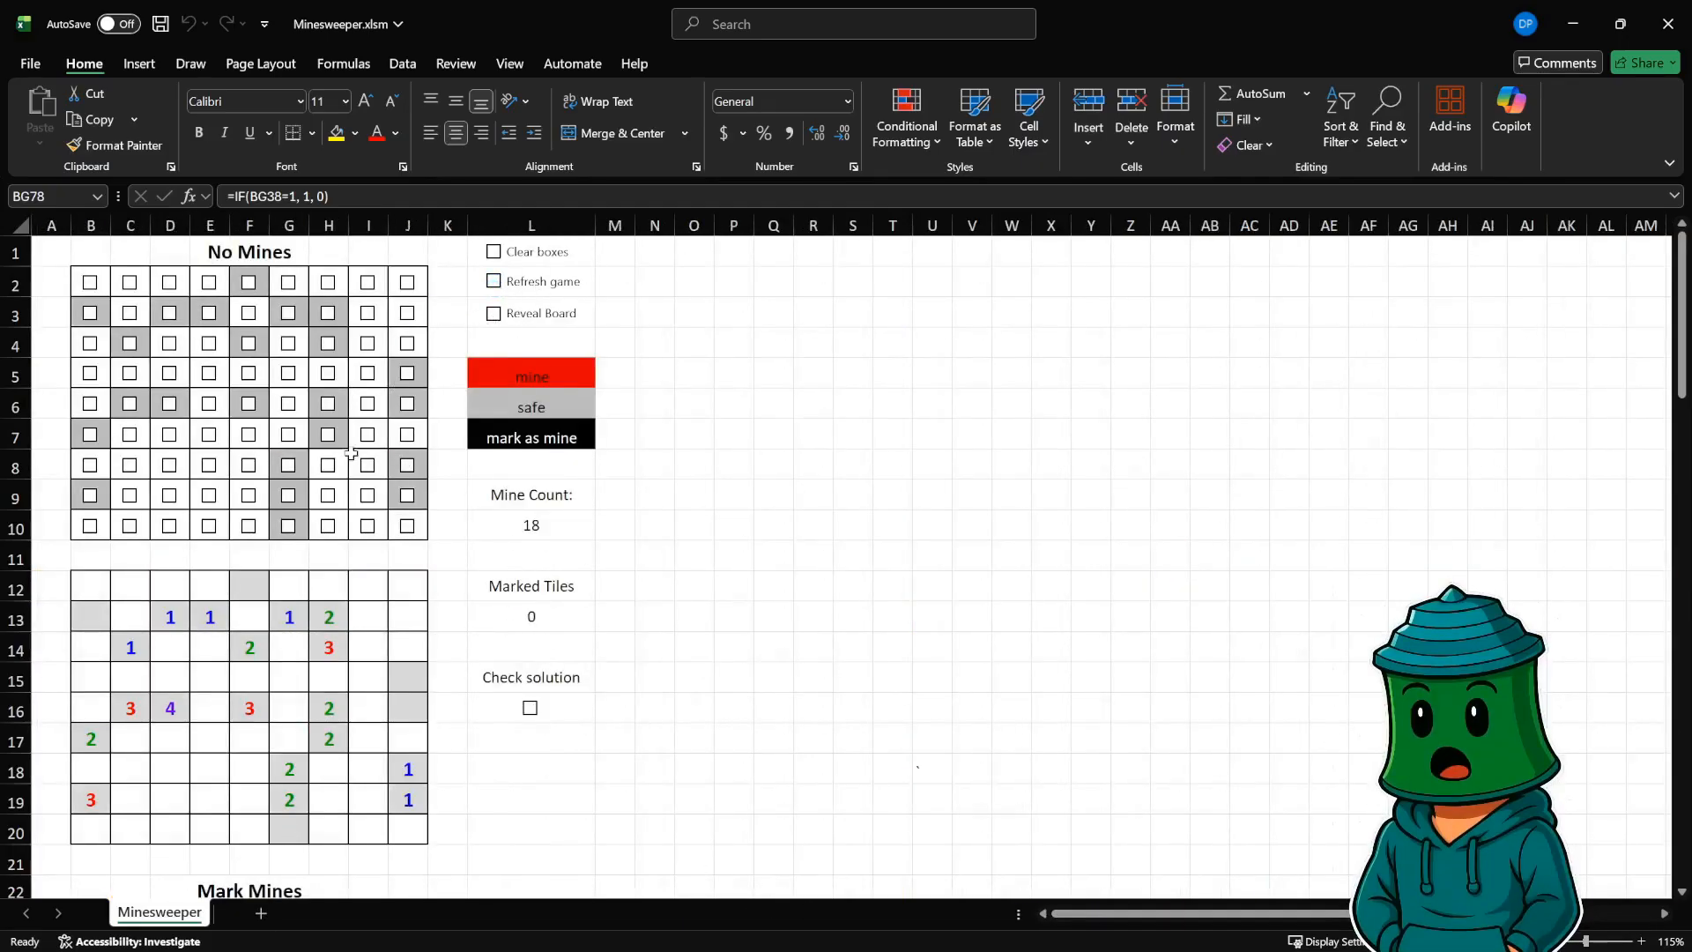
# - Check the No Mines box at G4, reveal the whole board, and reset it with a fresh game
pyautogui.click(288, 343)
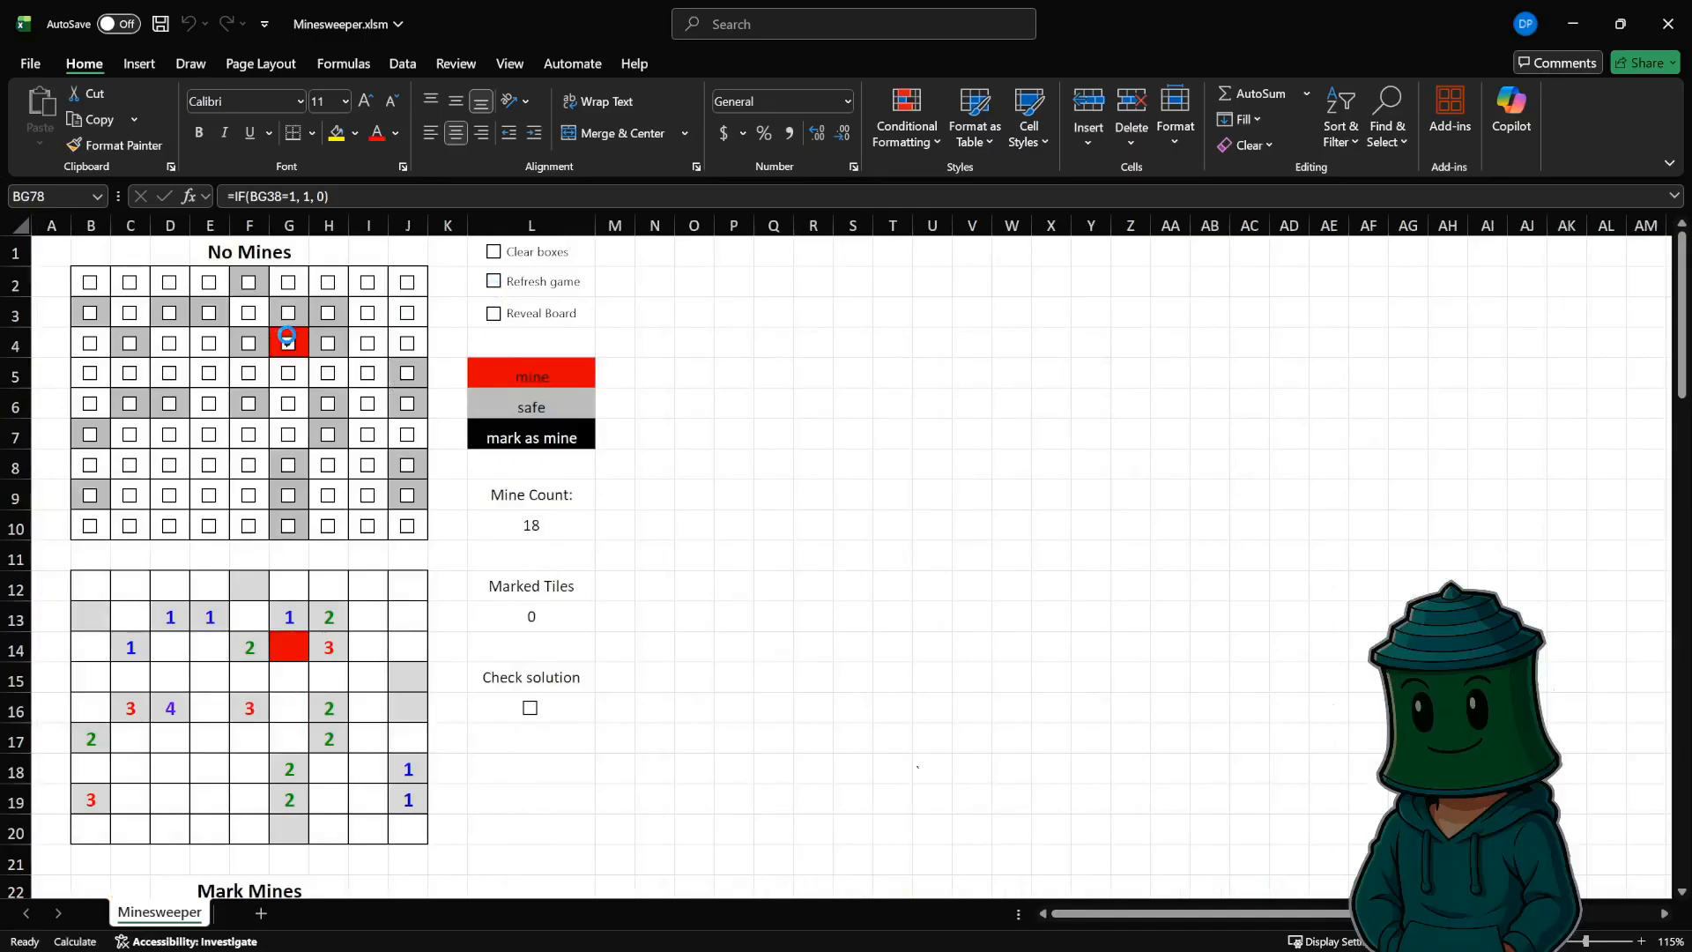
pyautogui.click(492, 314)
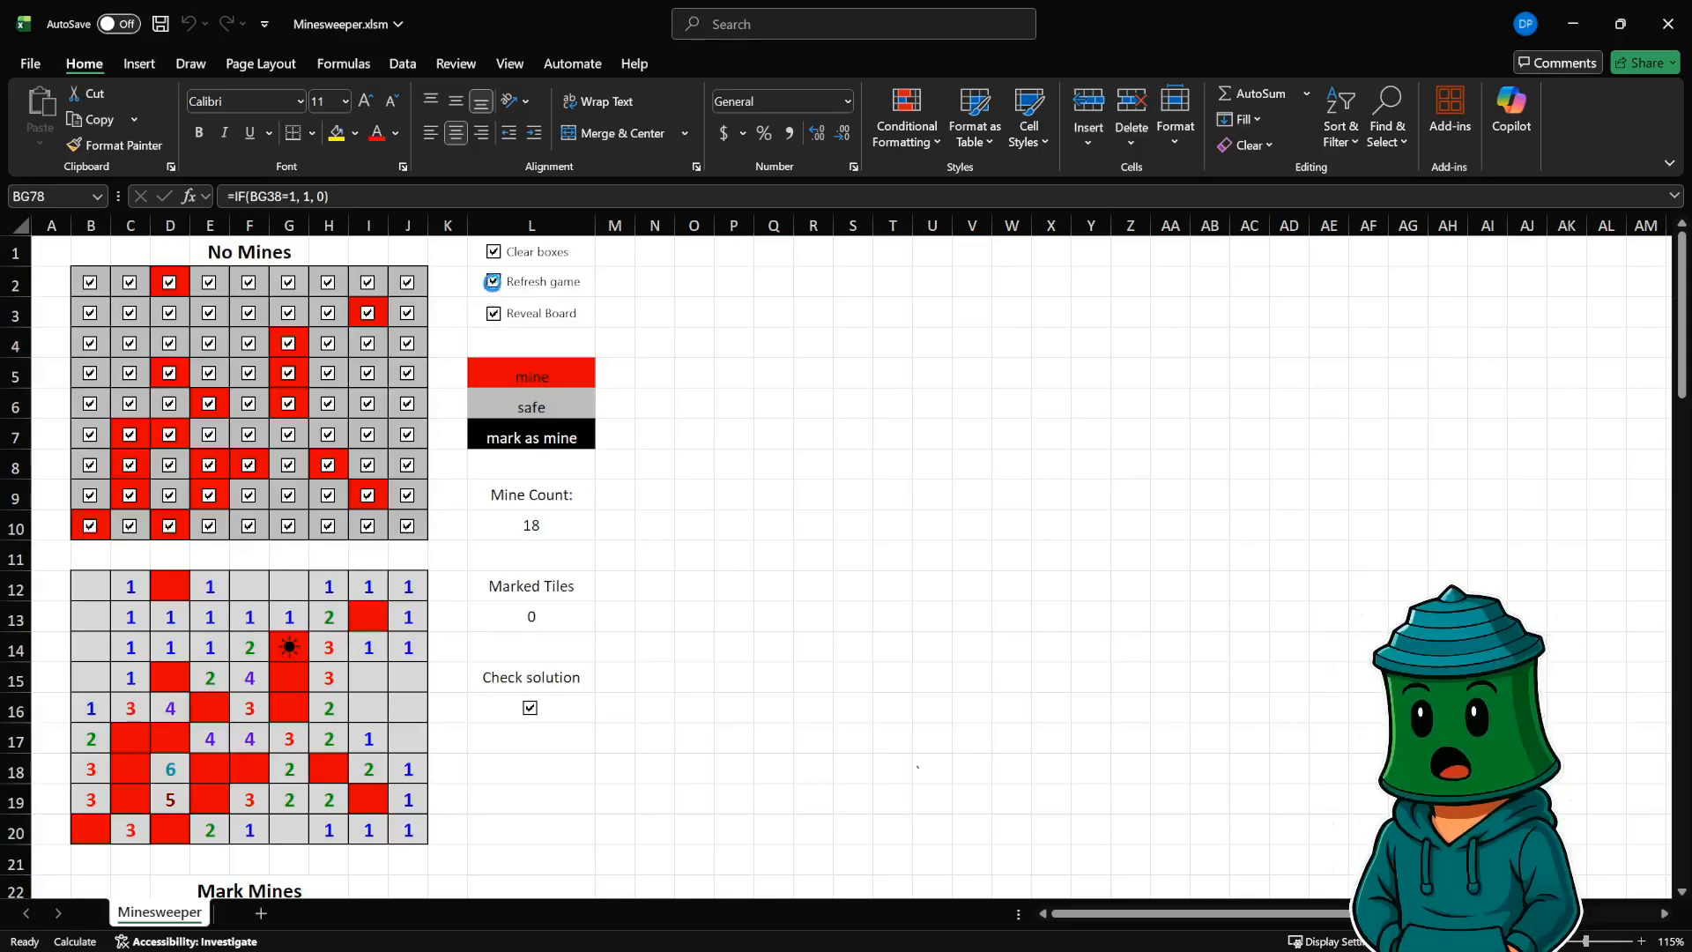
pyautogui.click(494, 255)
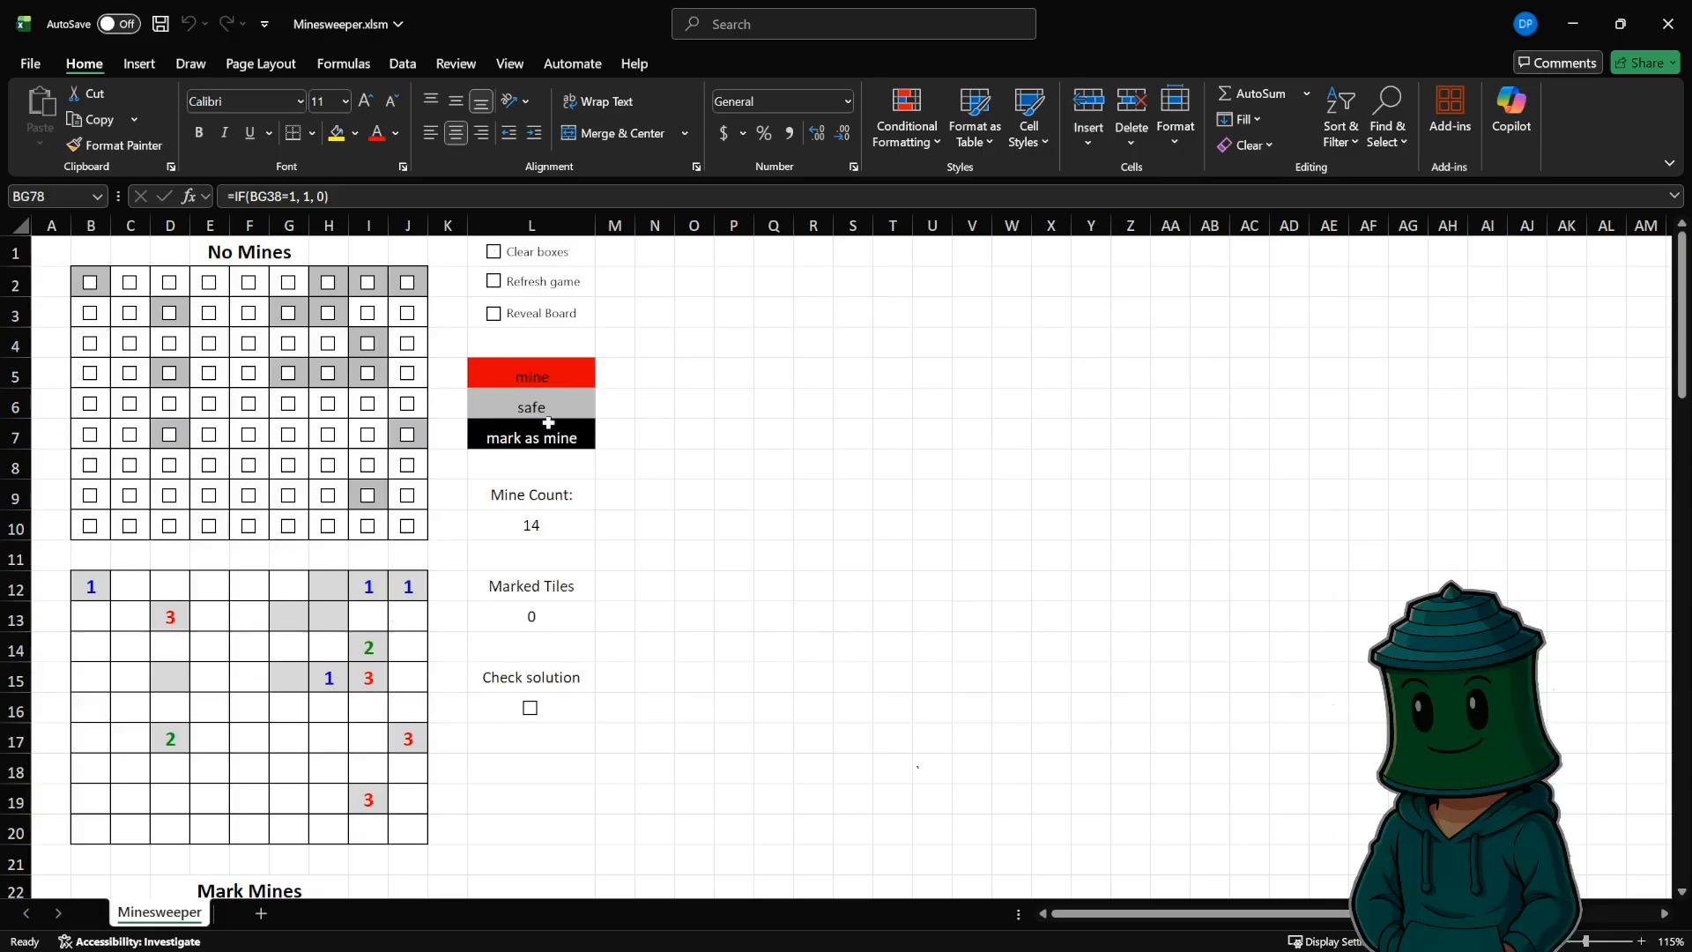
# - Mark fourteen squares as mines in the Mark Mines grid: I24, J24:J27, I27:I29, J29:J31, I31 and H30:H31
pyautogui.scroll(-2, 300, 593)
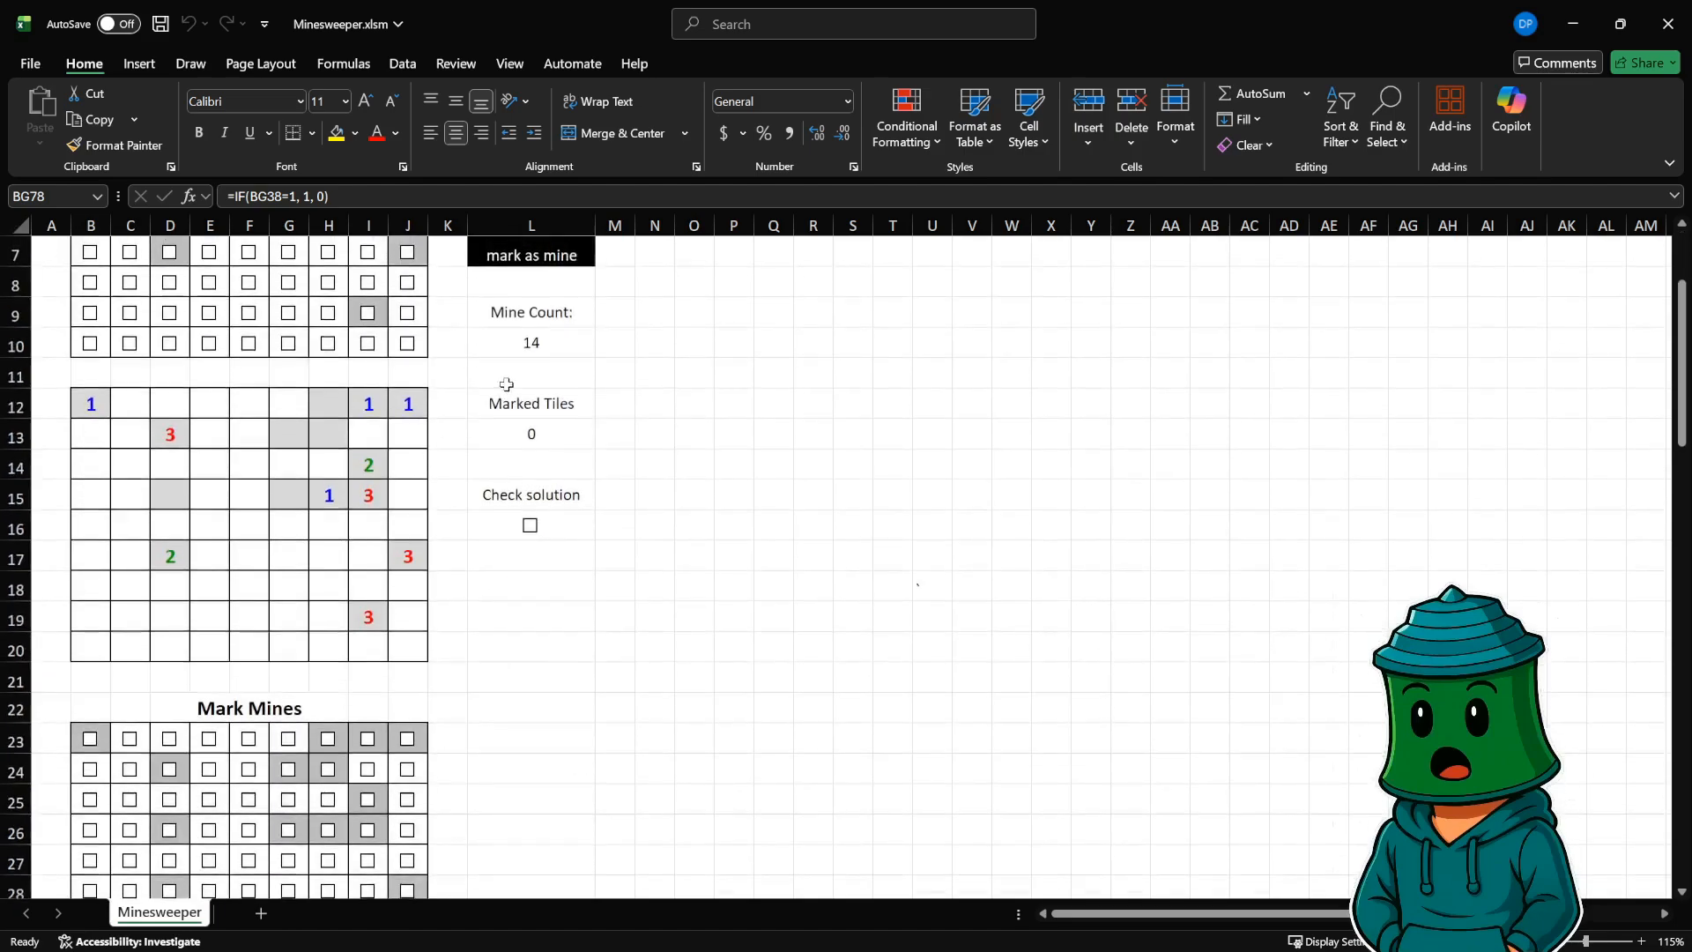
pyautogui.scroll(-2, 465, 489)
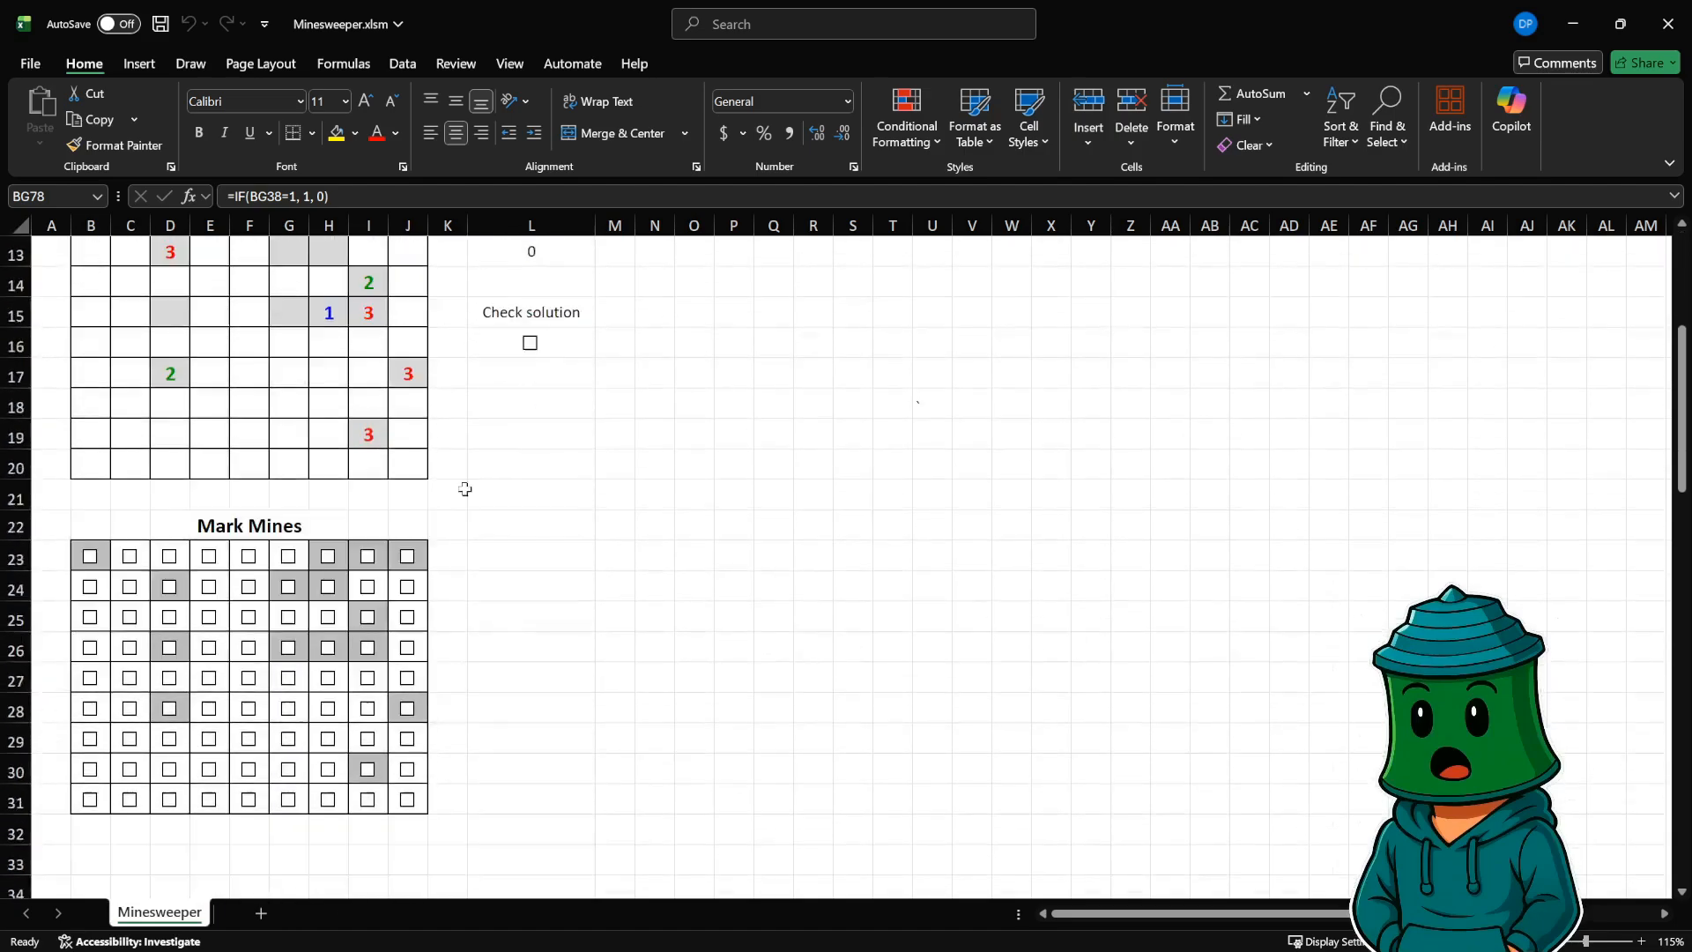
pyautogui.click(369, 587)
pyautogui.click(408, 588)
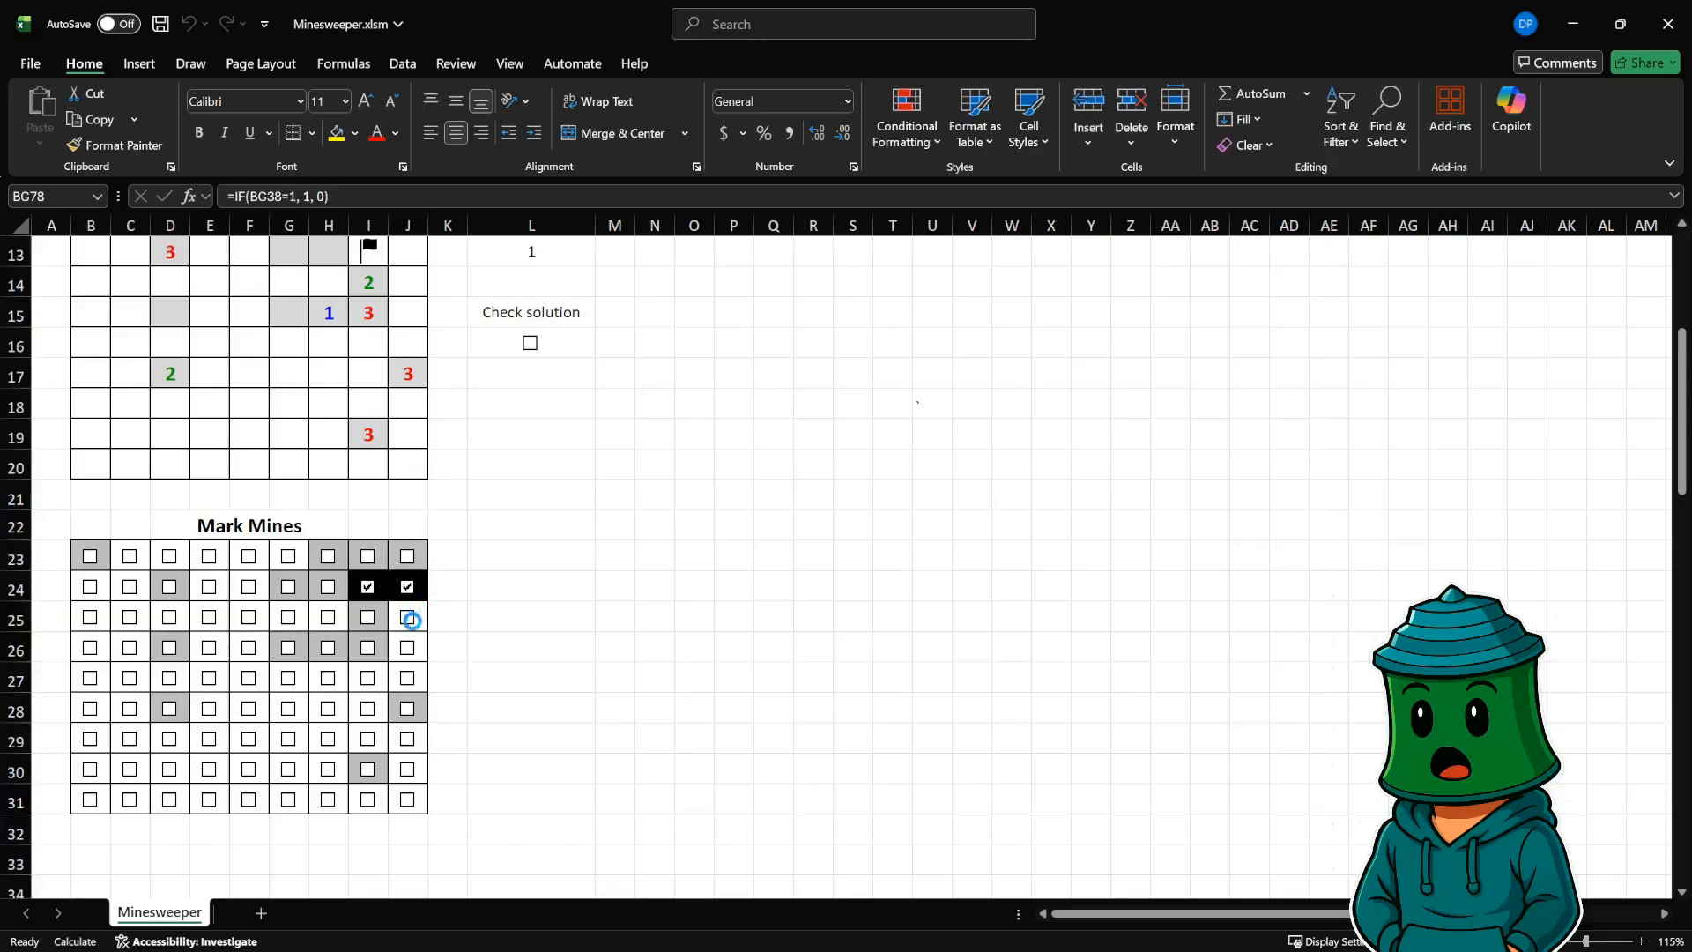
pyautogui.click(408, 617)
pyautogui.click(410, 678)
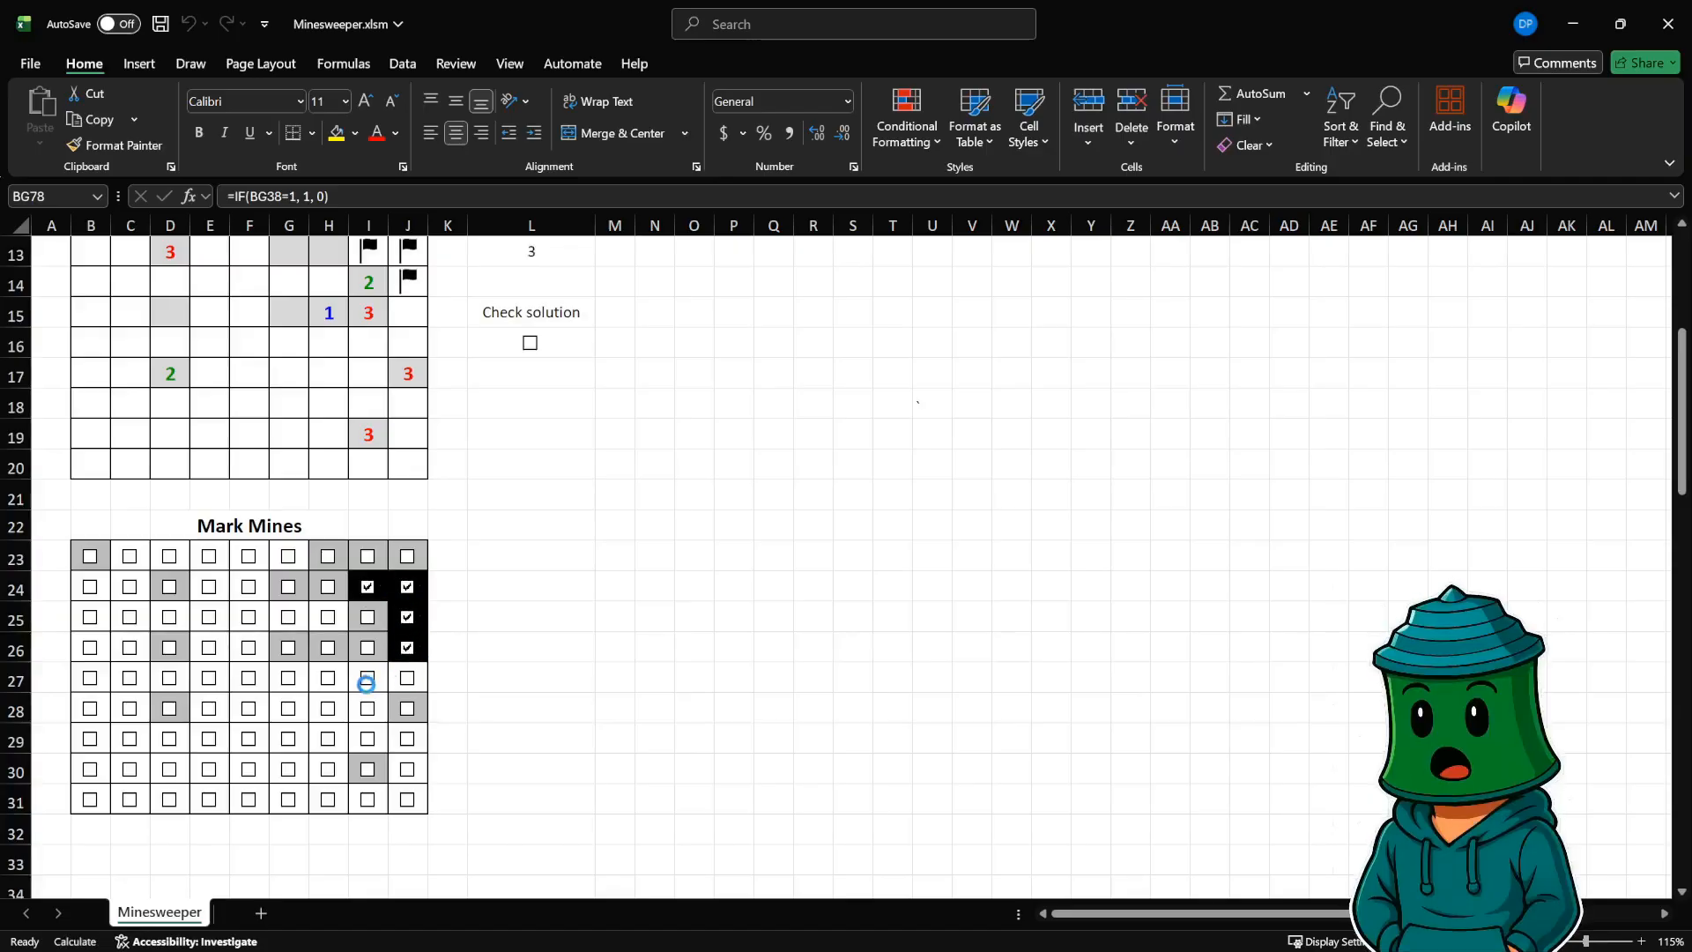
pyautogui.click(368, 679)
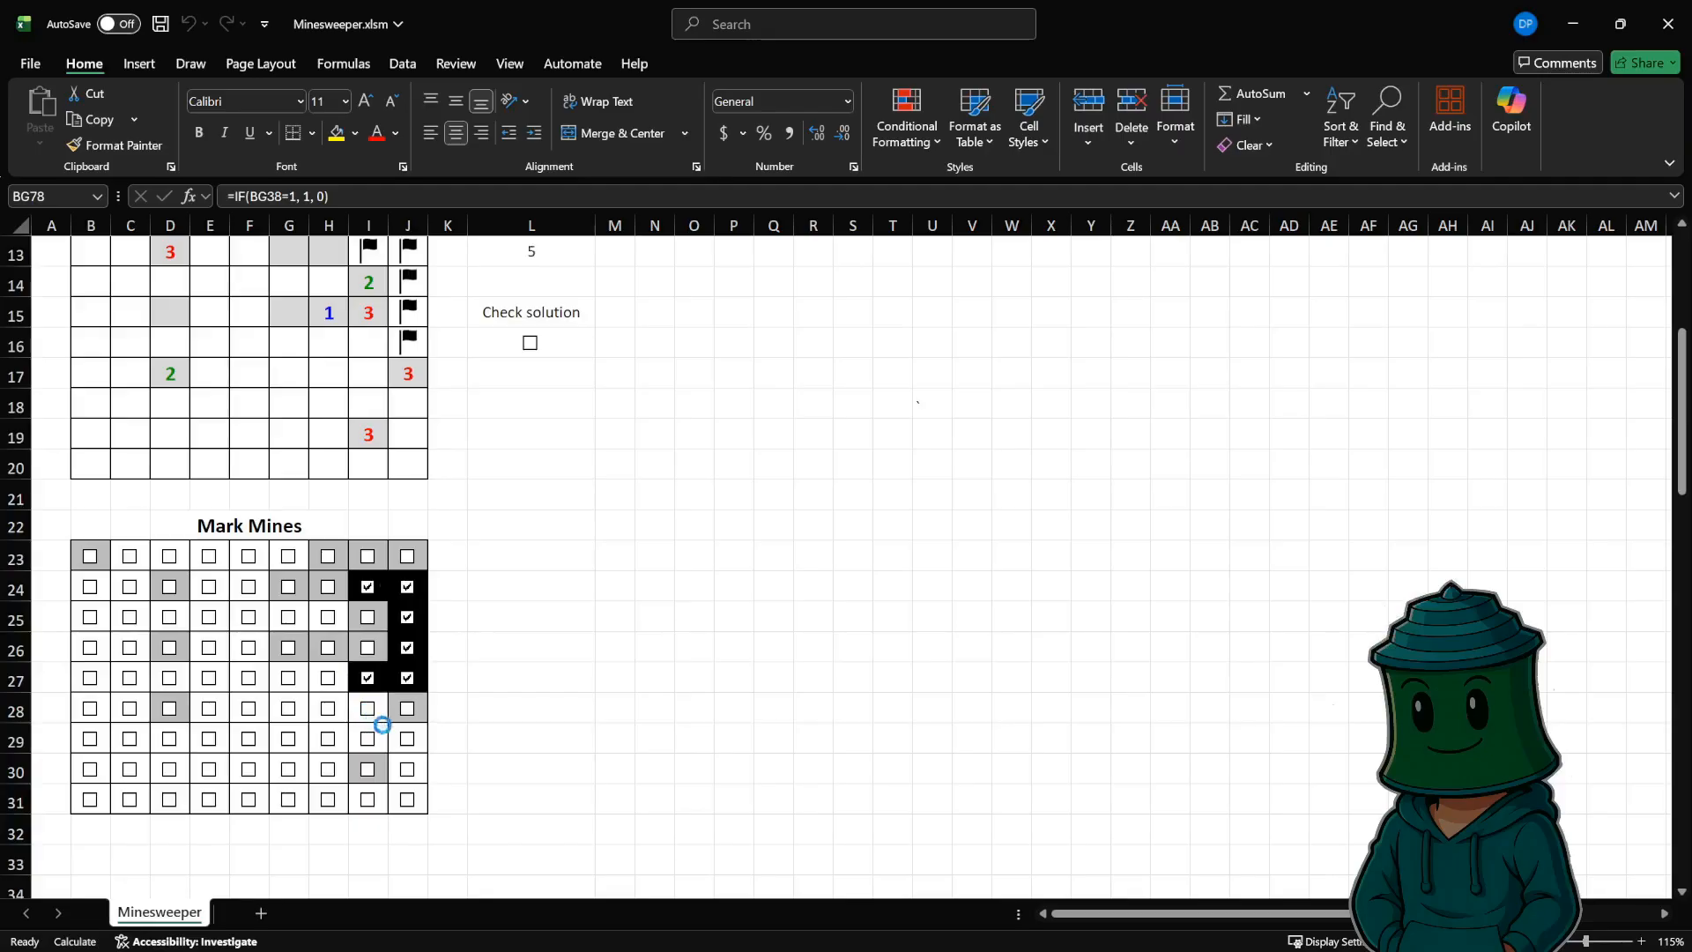
pyautogui.click(369, 710)
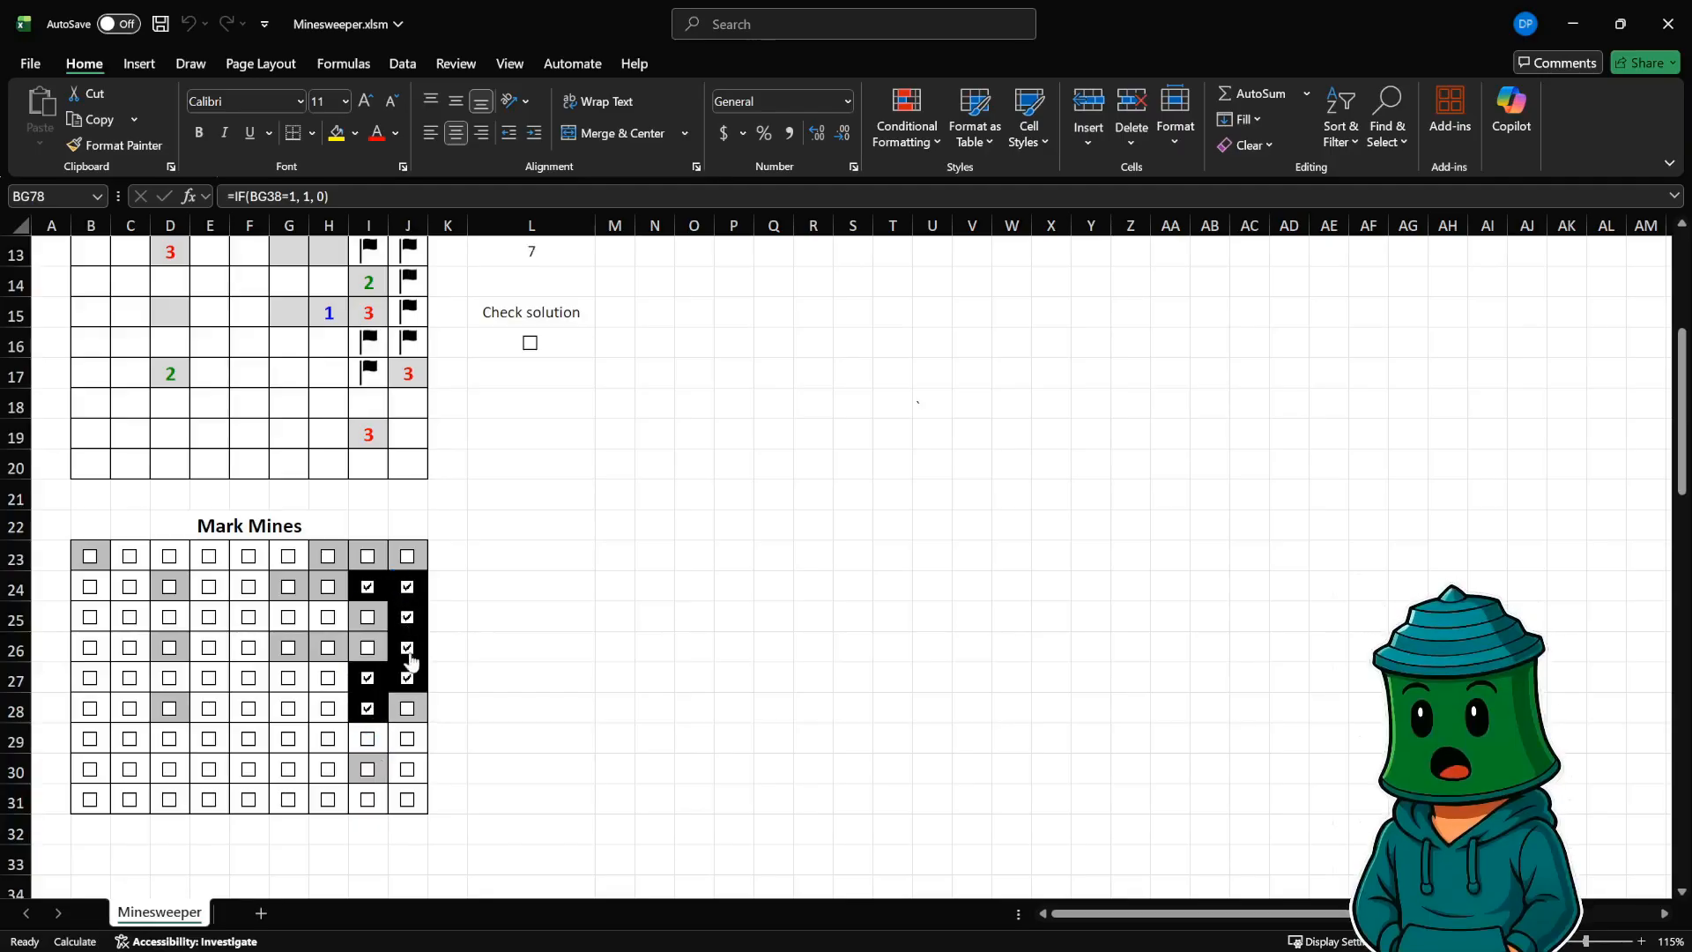
pyautogui.click(370, 745)
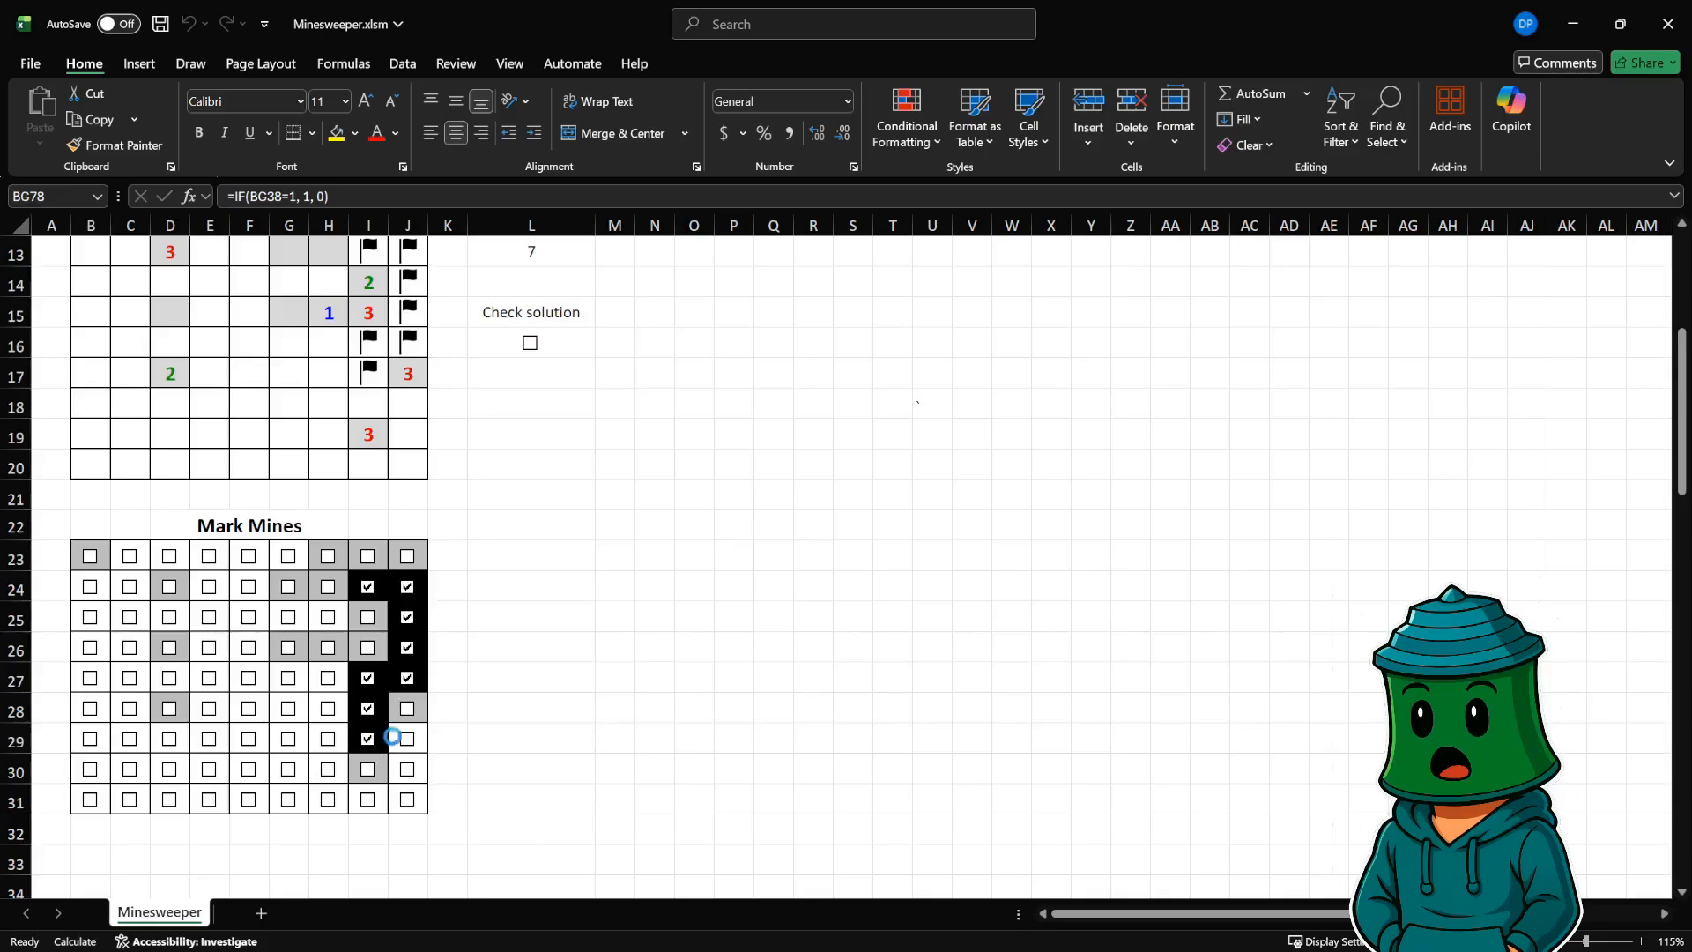
pyautogui.click(407, 740)
pyautogui.click(409, 807)
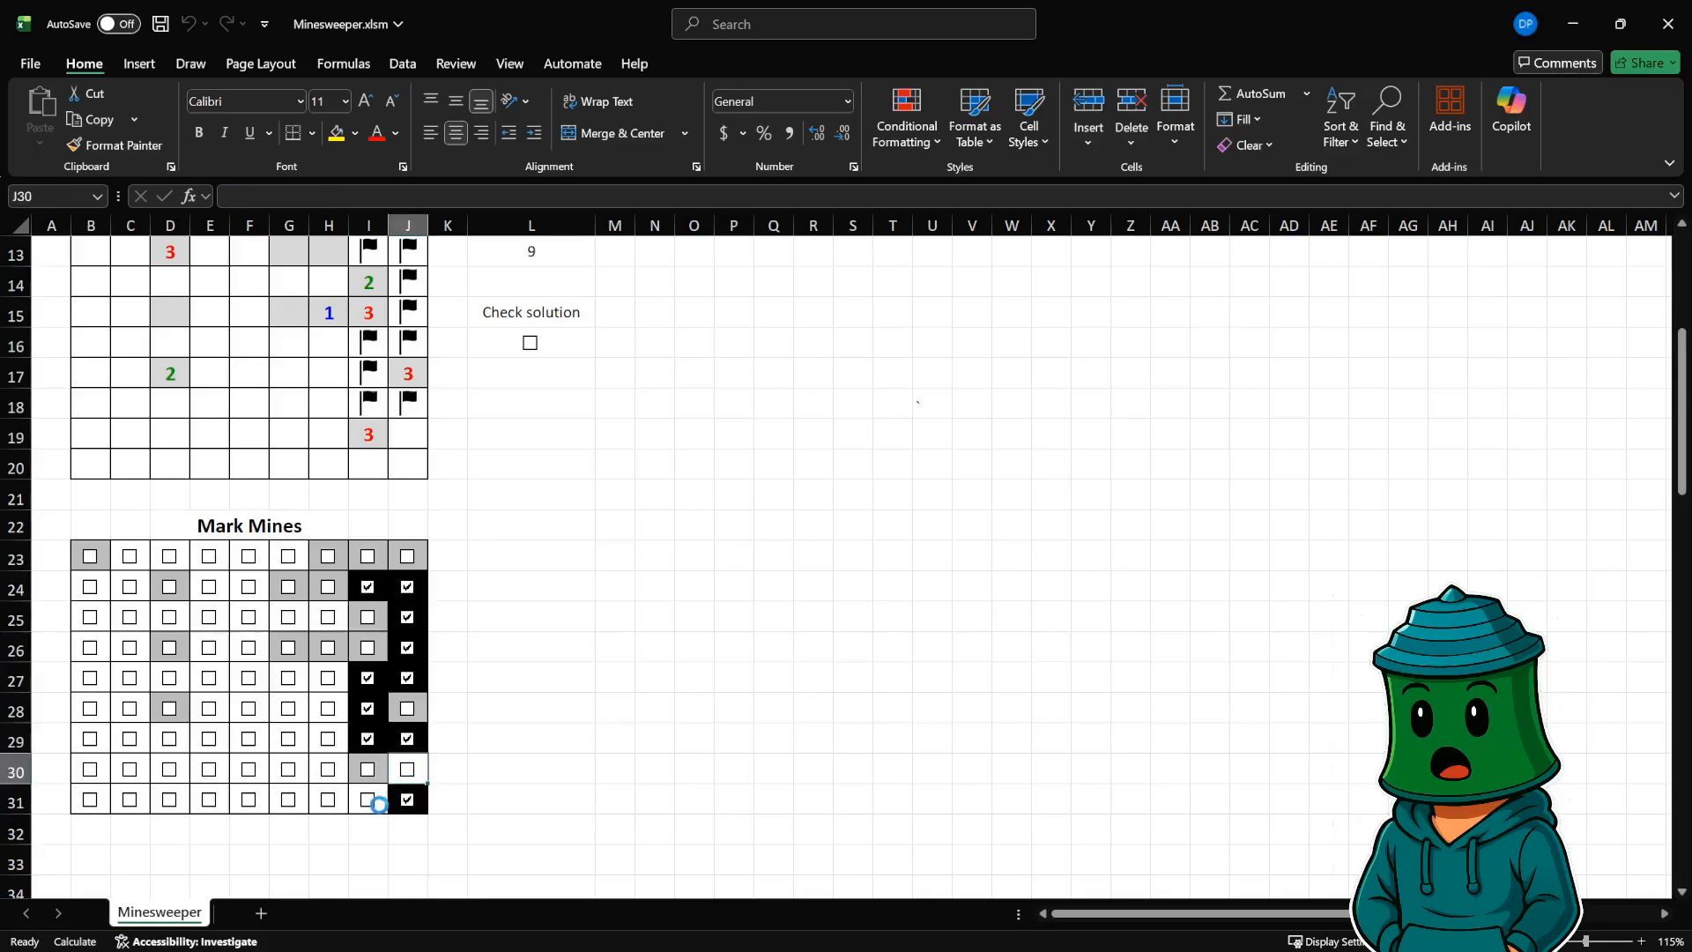
pyautogui.click(370, 799)
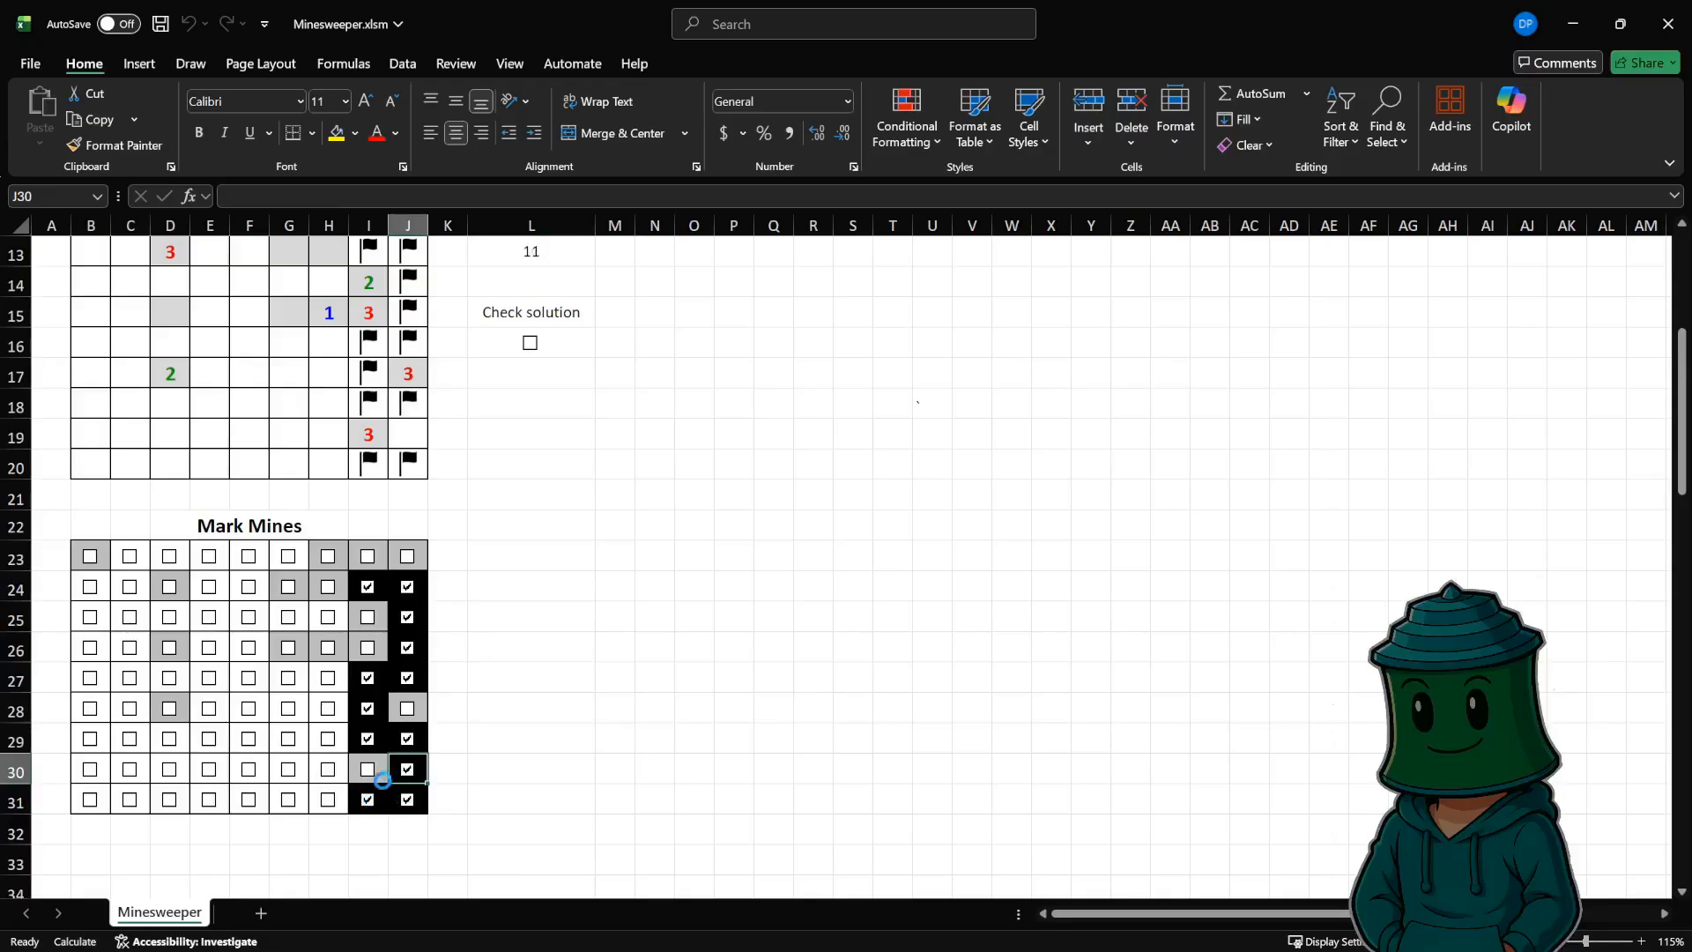
pyautogui.click(328, 799)
pyautogui.click(327, 768)
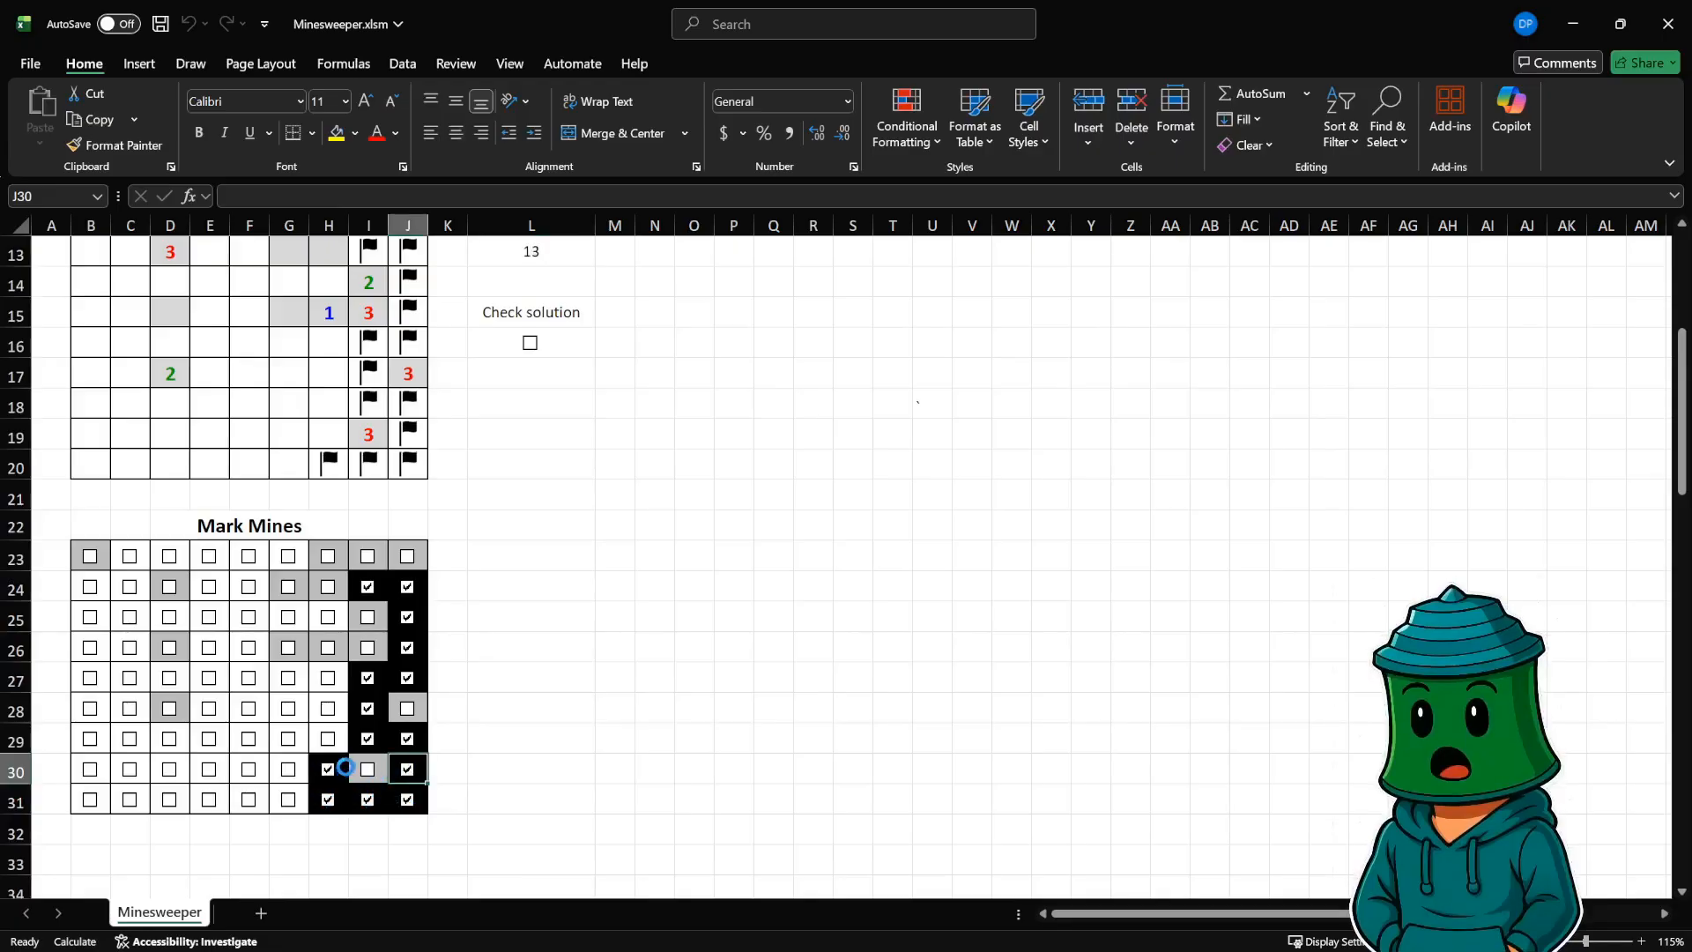
# - Examine the Mine Count formula in L10 and the Marked Tiles formula in L13
pyautogui.scroll(4, 477, 542)
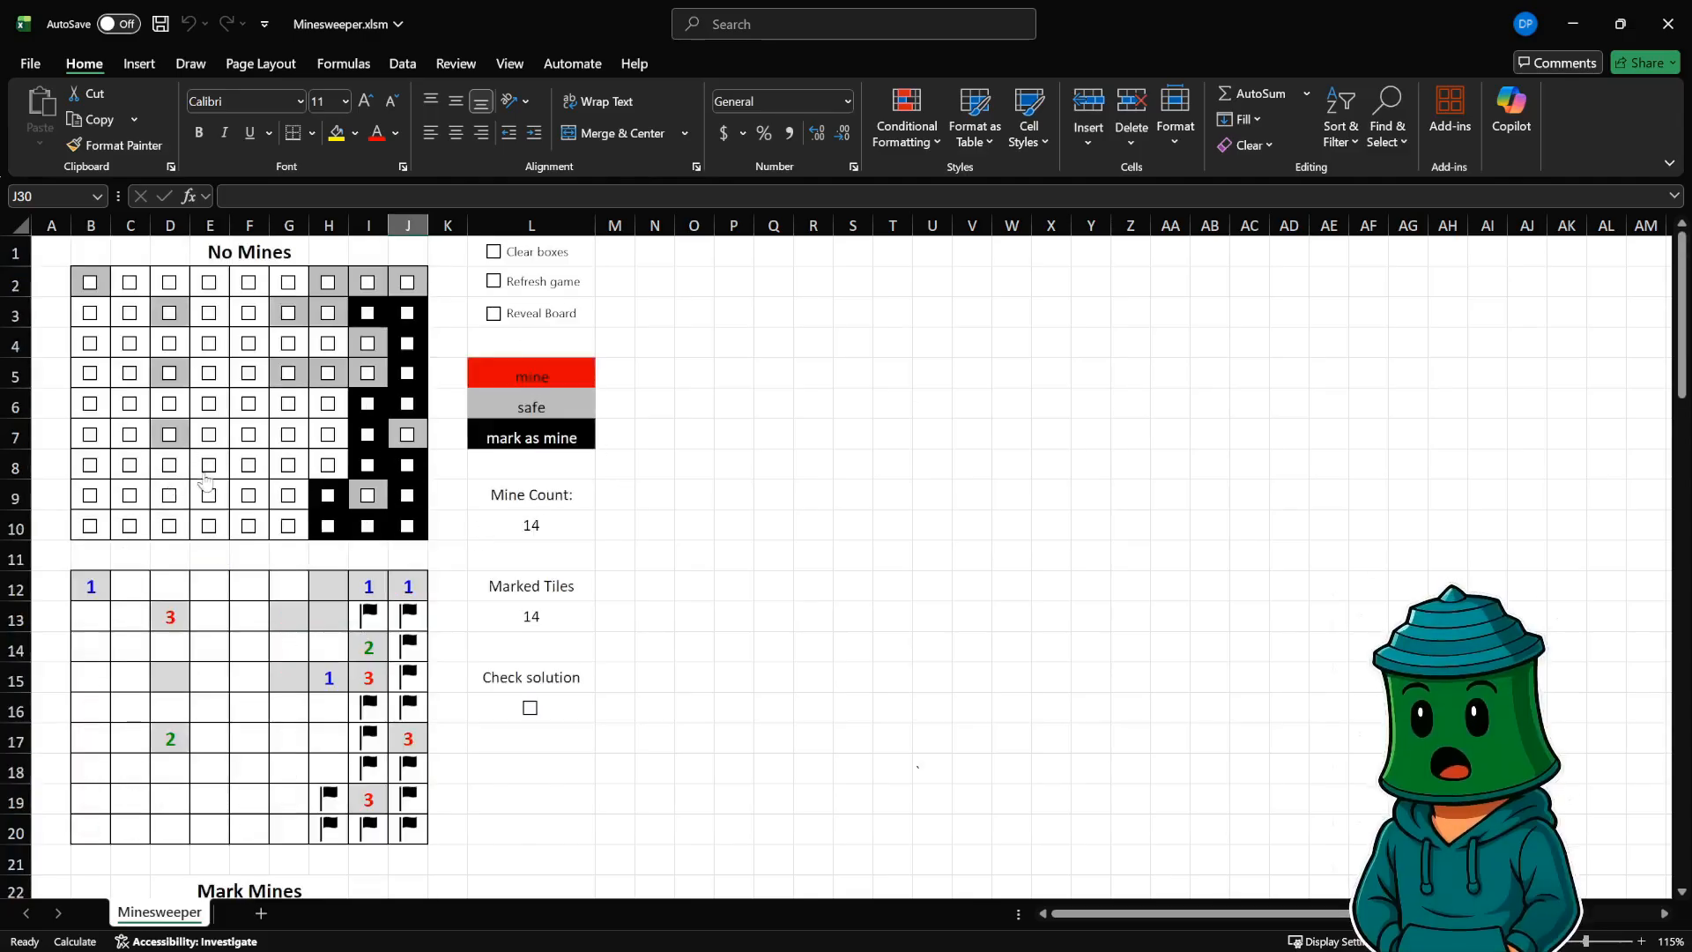
pyautogui.click(520, 521)
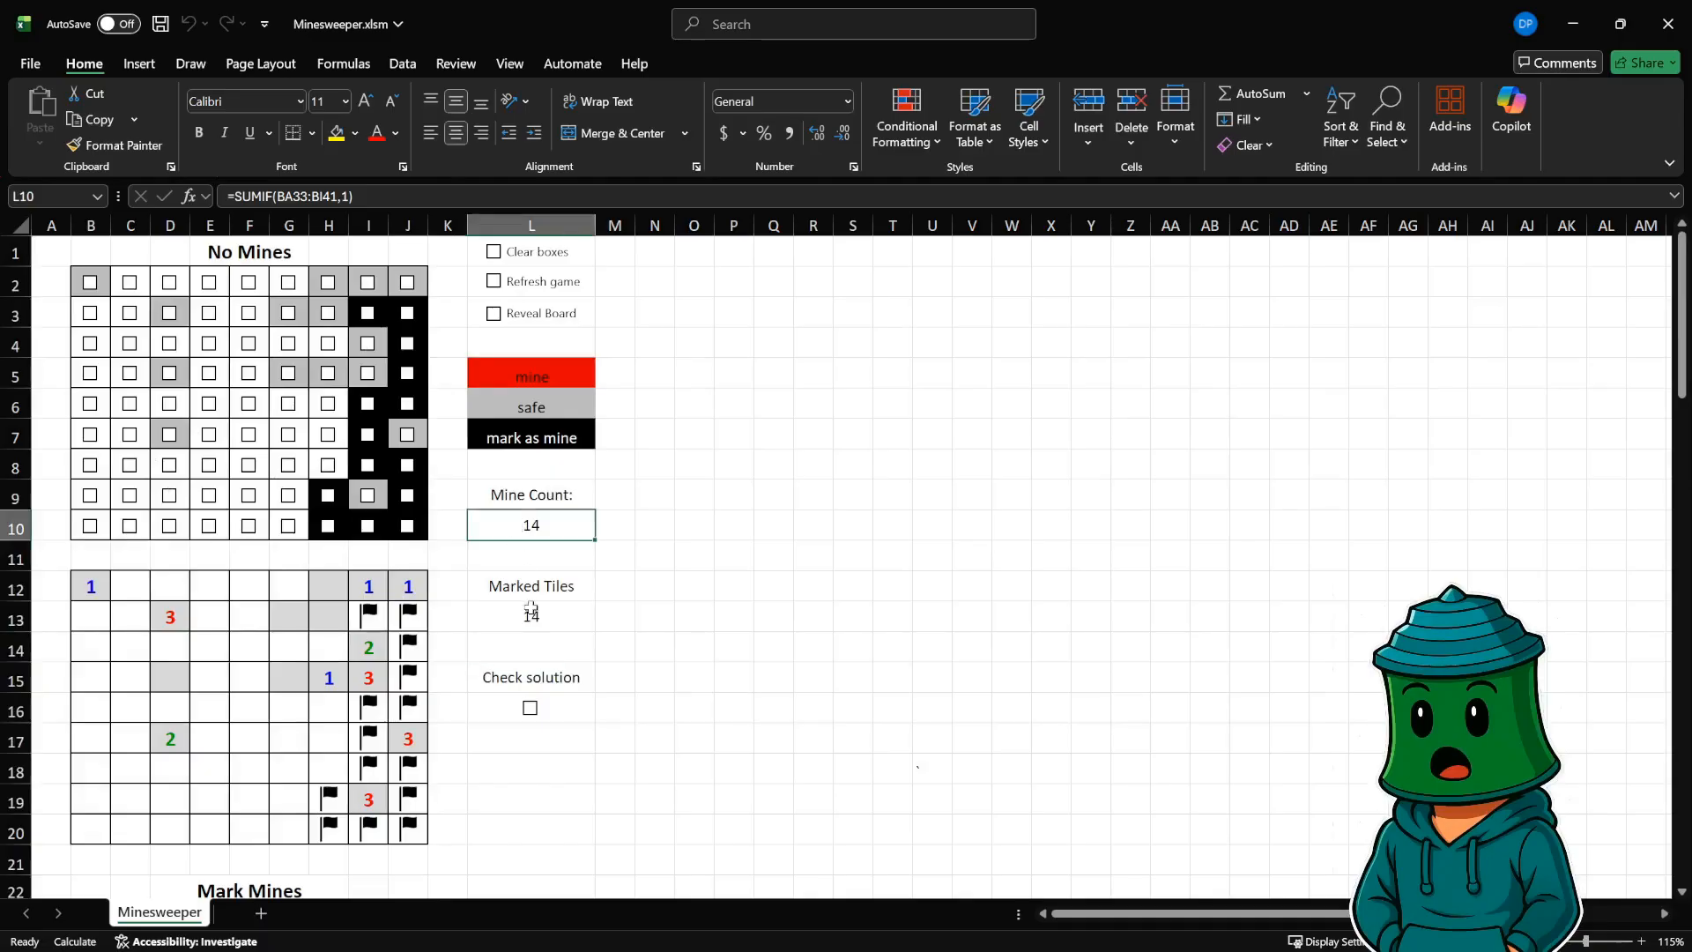
pyautogui.click(532, 615)
# - Run Check solution on the marked board, switch it off again, and refresh the game
pyautogui.click(530, 710)
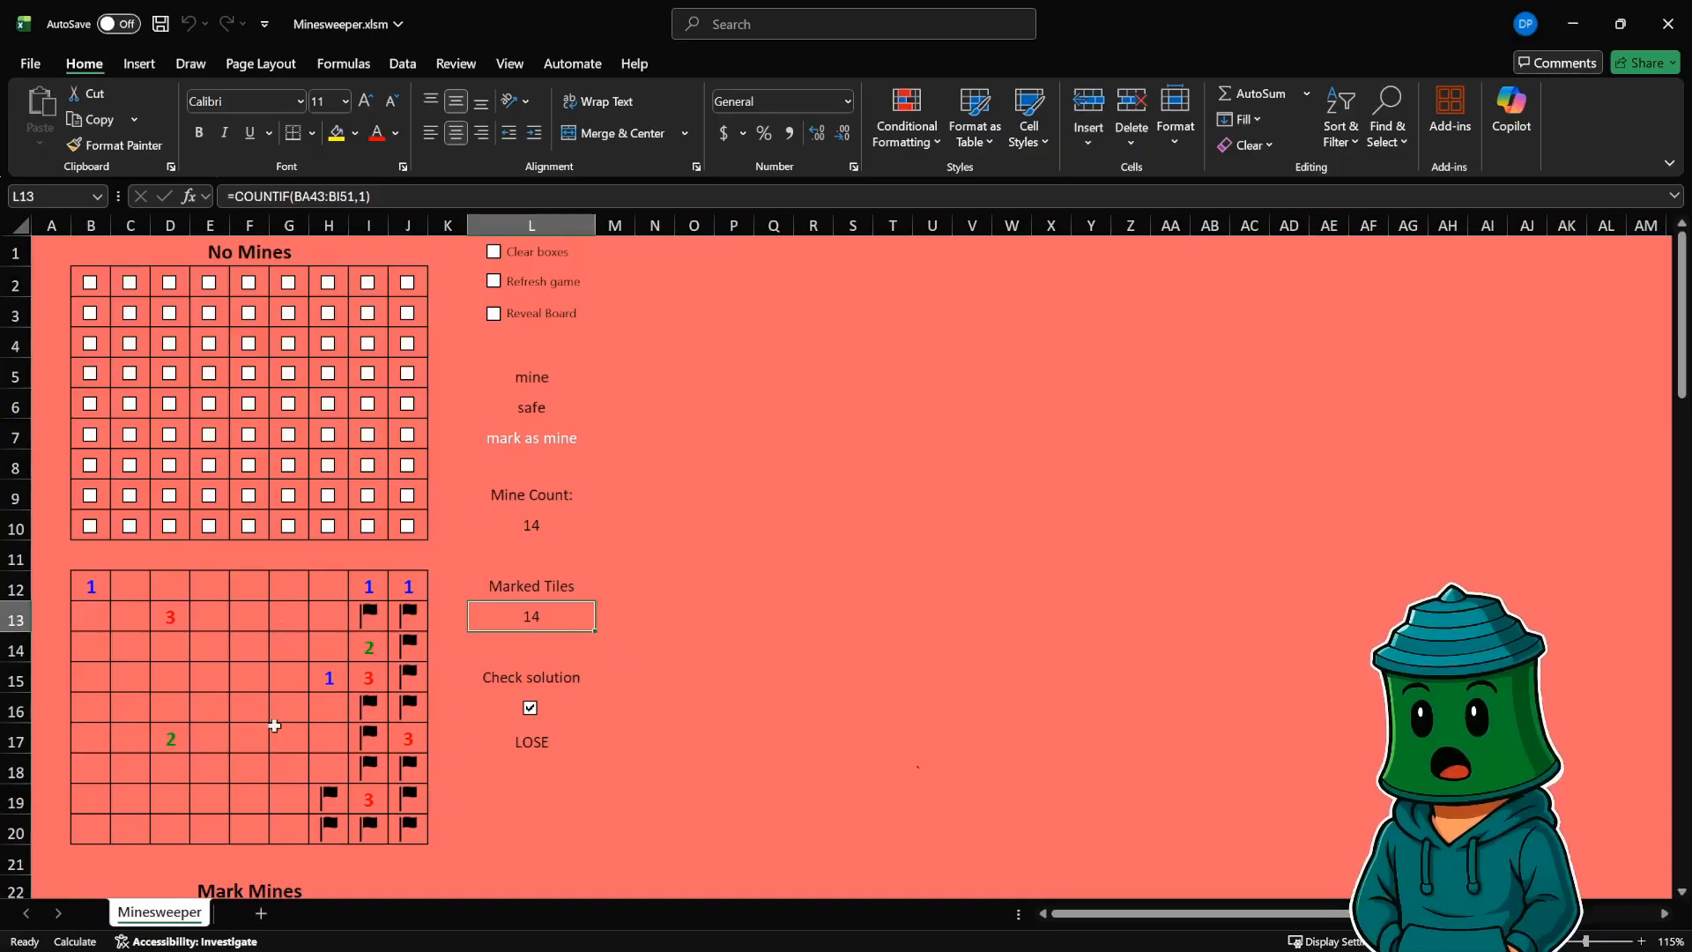
pyautogui.click(530, 710)
pyautogui.click(494, 281)
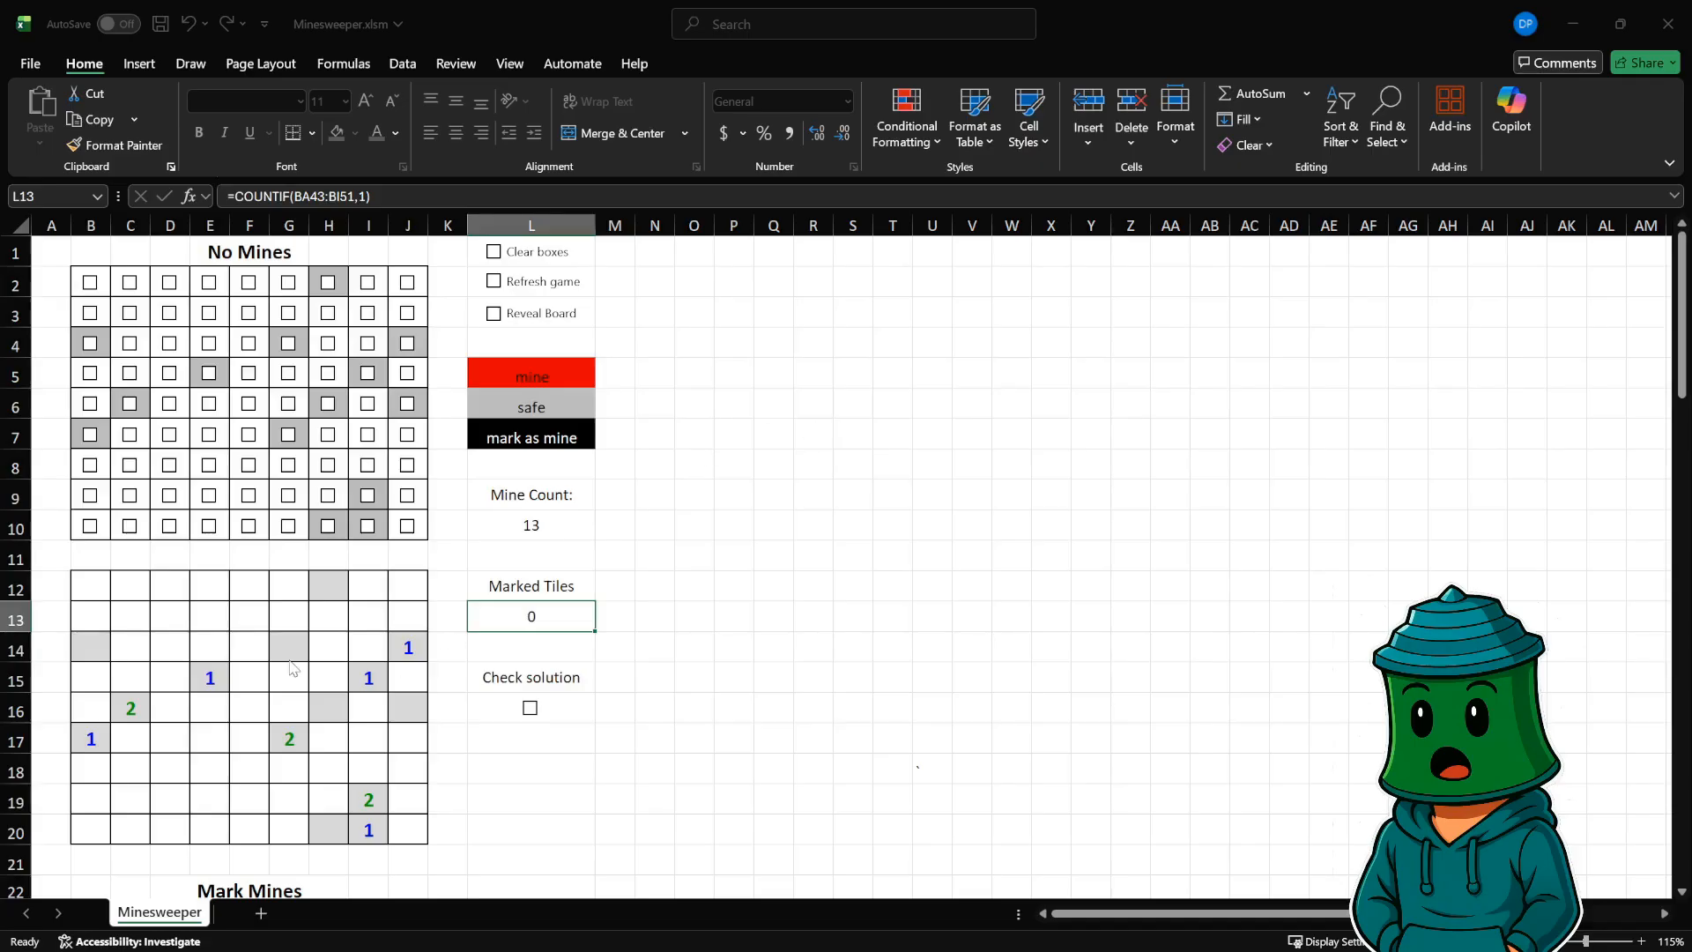
# - Check the No Mines box at I3 and clear all the boxes on the board
pyautogui.click(1303, 276)
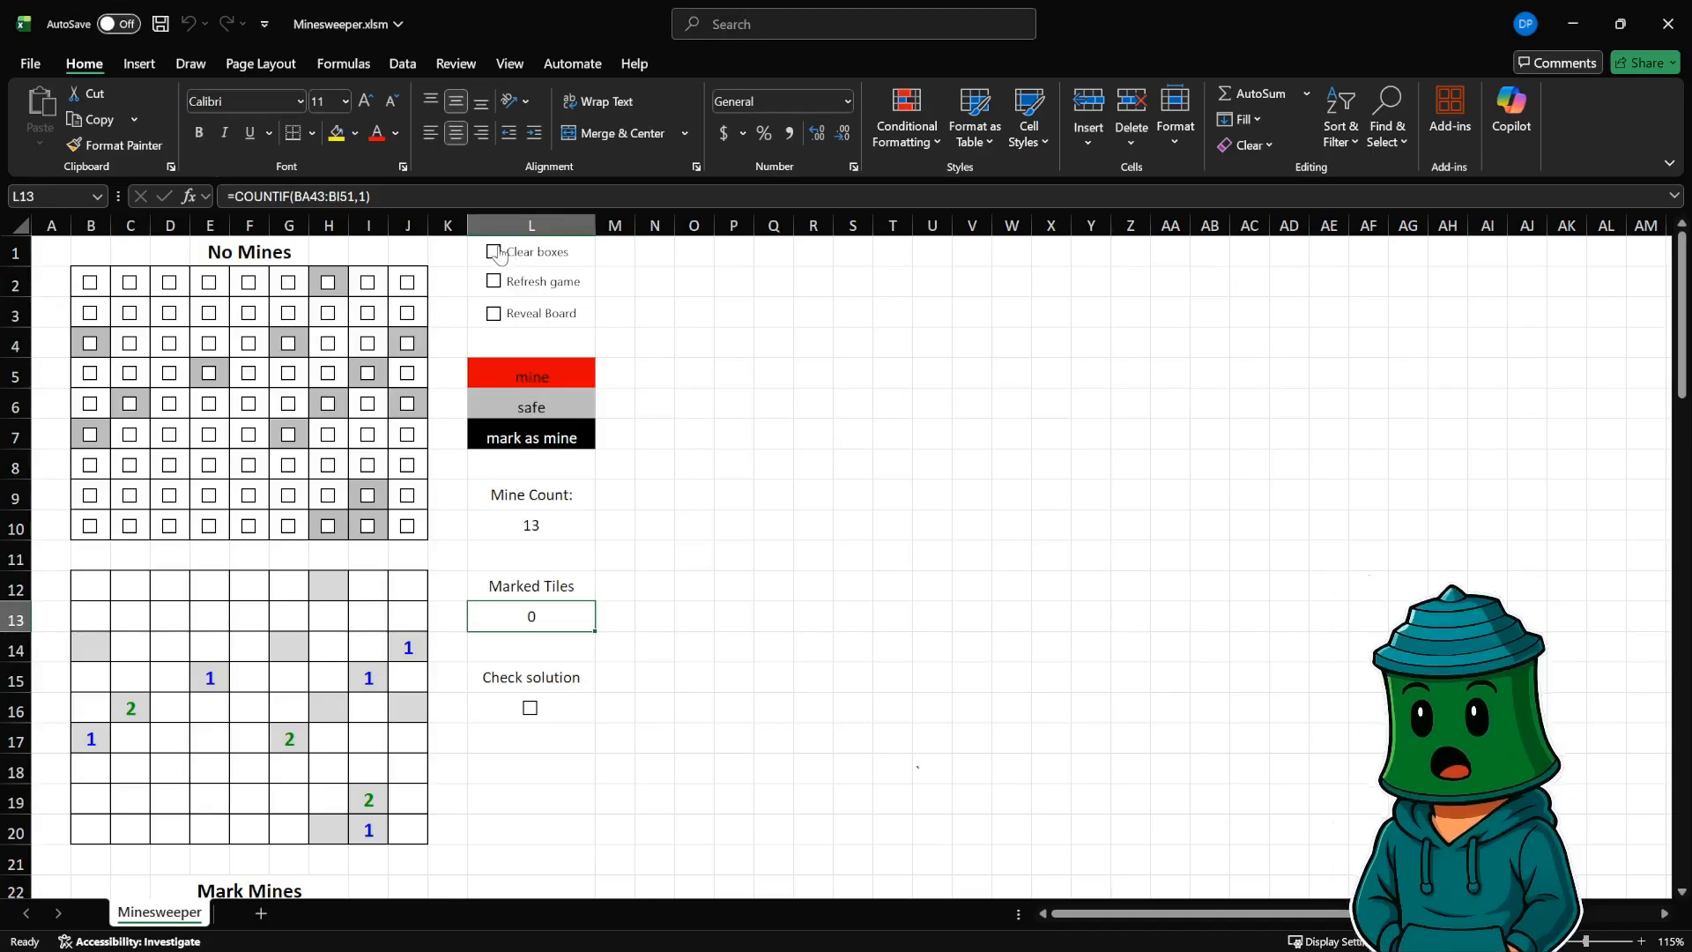
pyautogui.click(367, 312)
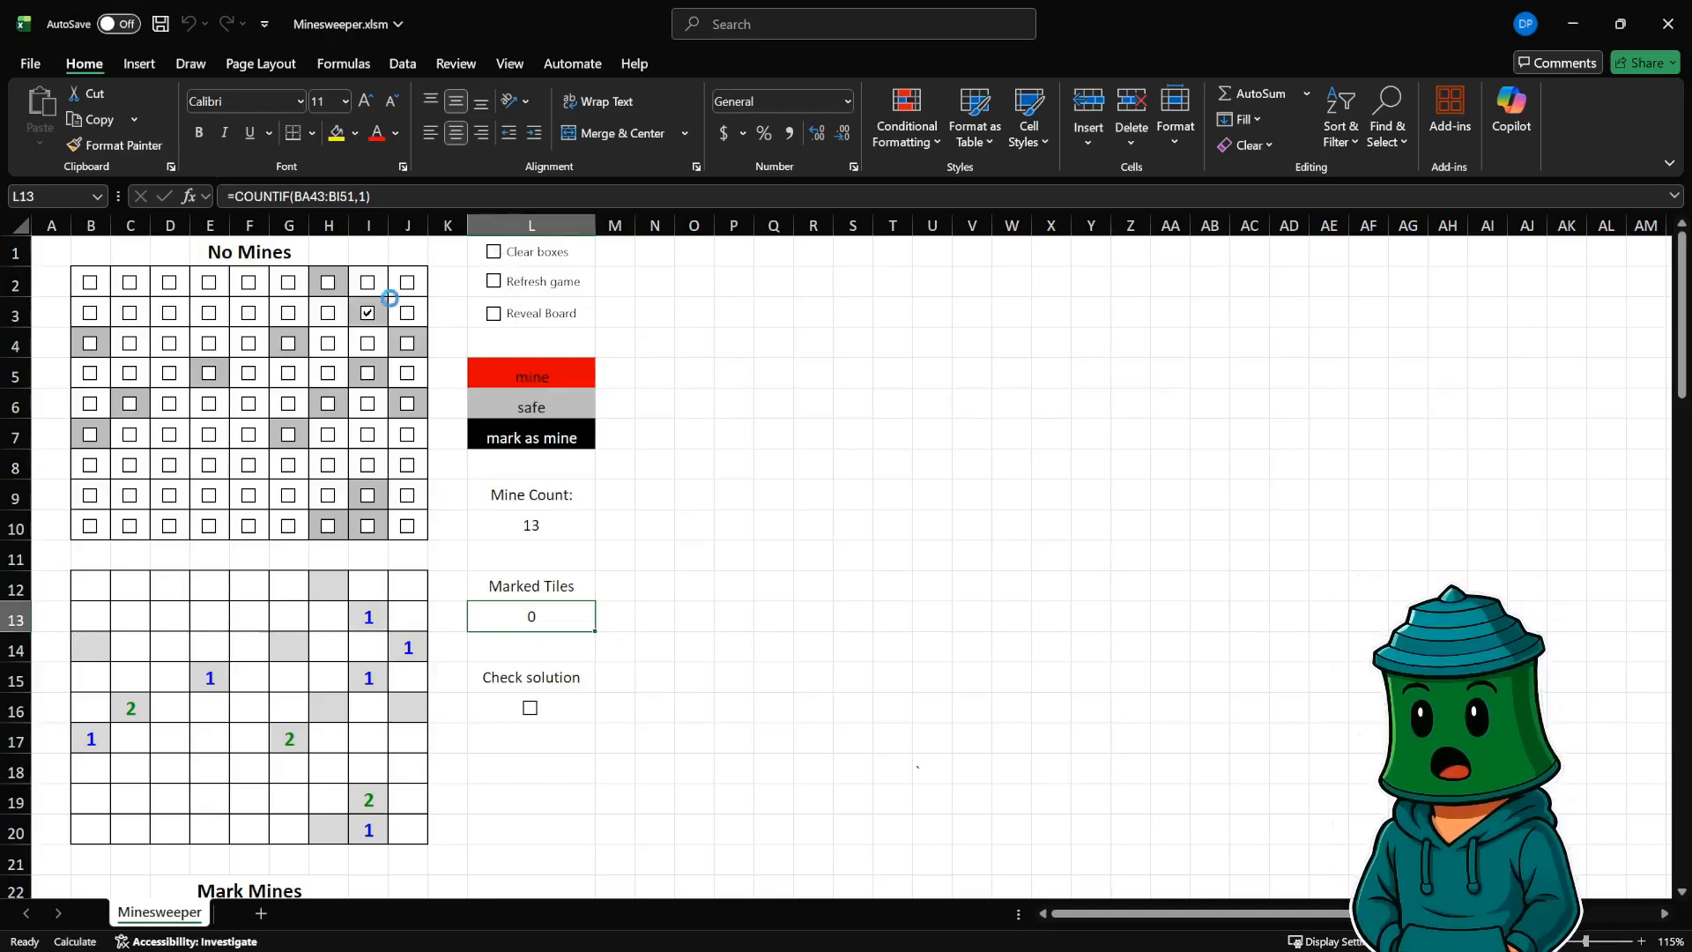
pyautogui.click(496, 253)
# - Switch to the Minesweeper Online page in Chrome and enlarge it for easier viewing
pyautogui.click(416, 934)
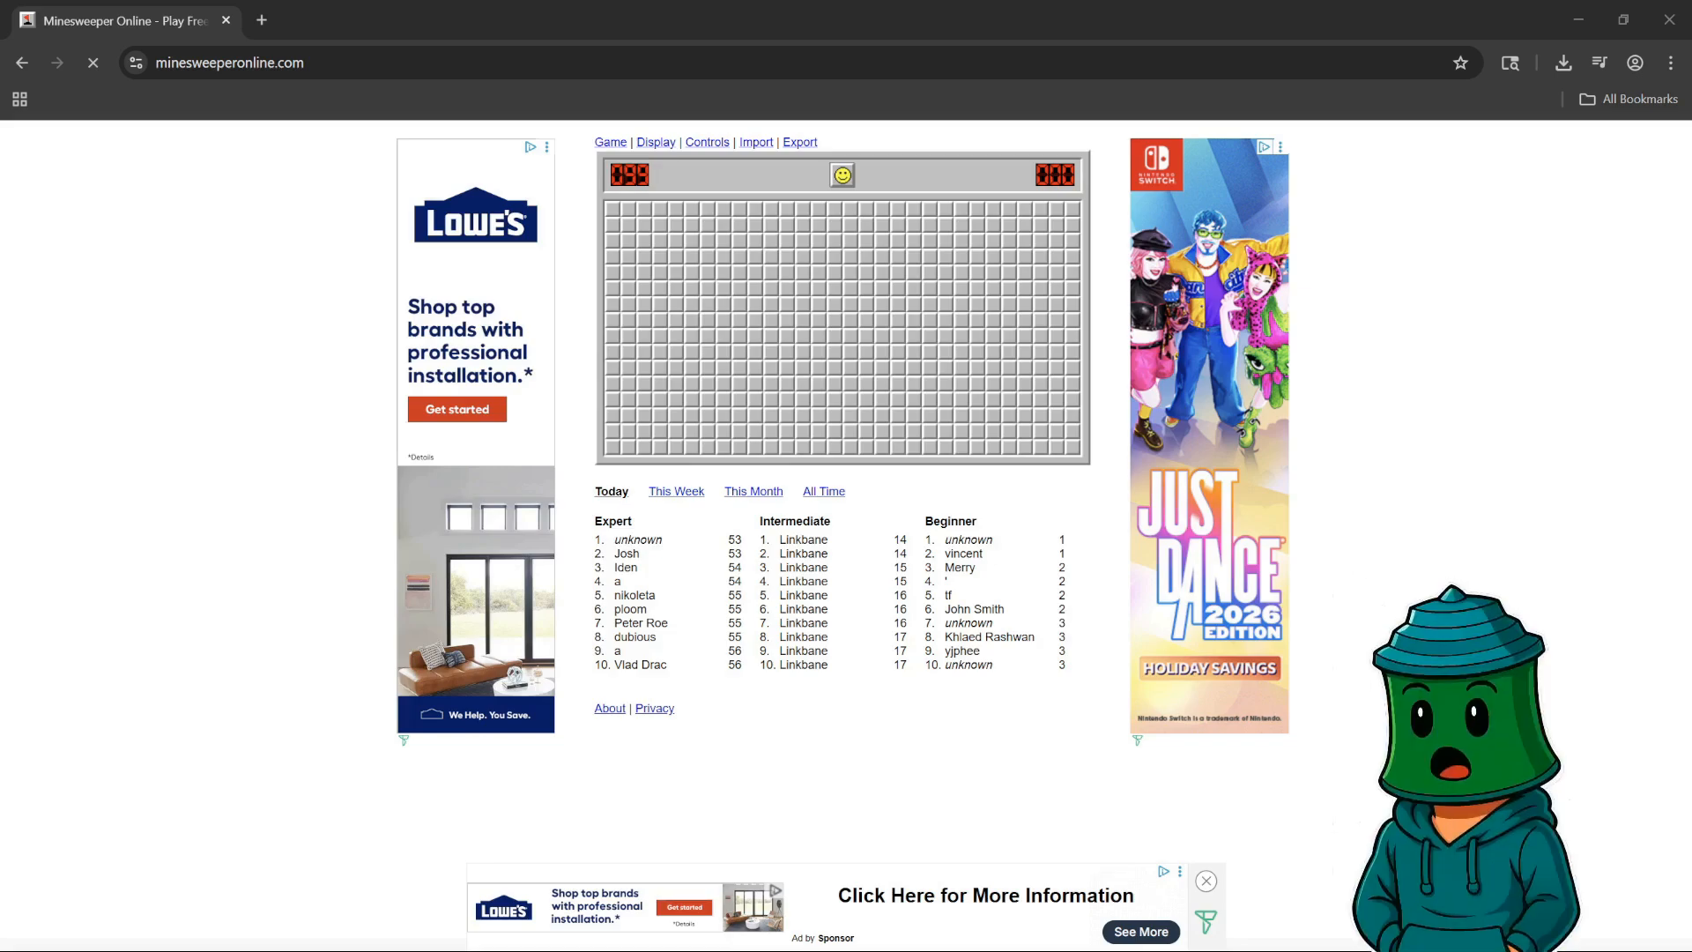
pyautogui.hotkey('ctrl', '+')
pyautogui.hotkey('ctrl', '+')
pyautogui.hotkey('ctrl', '+')
pyautogui.hotkey('ctrl', '+')
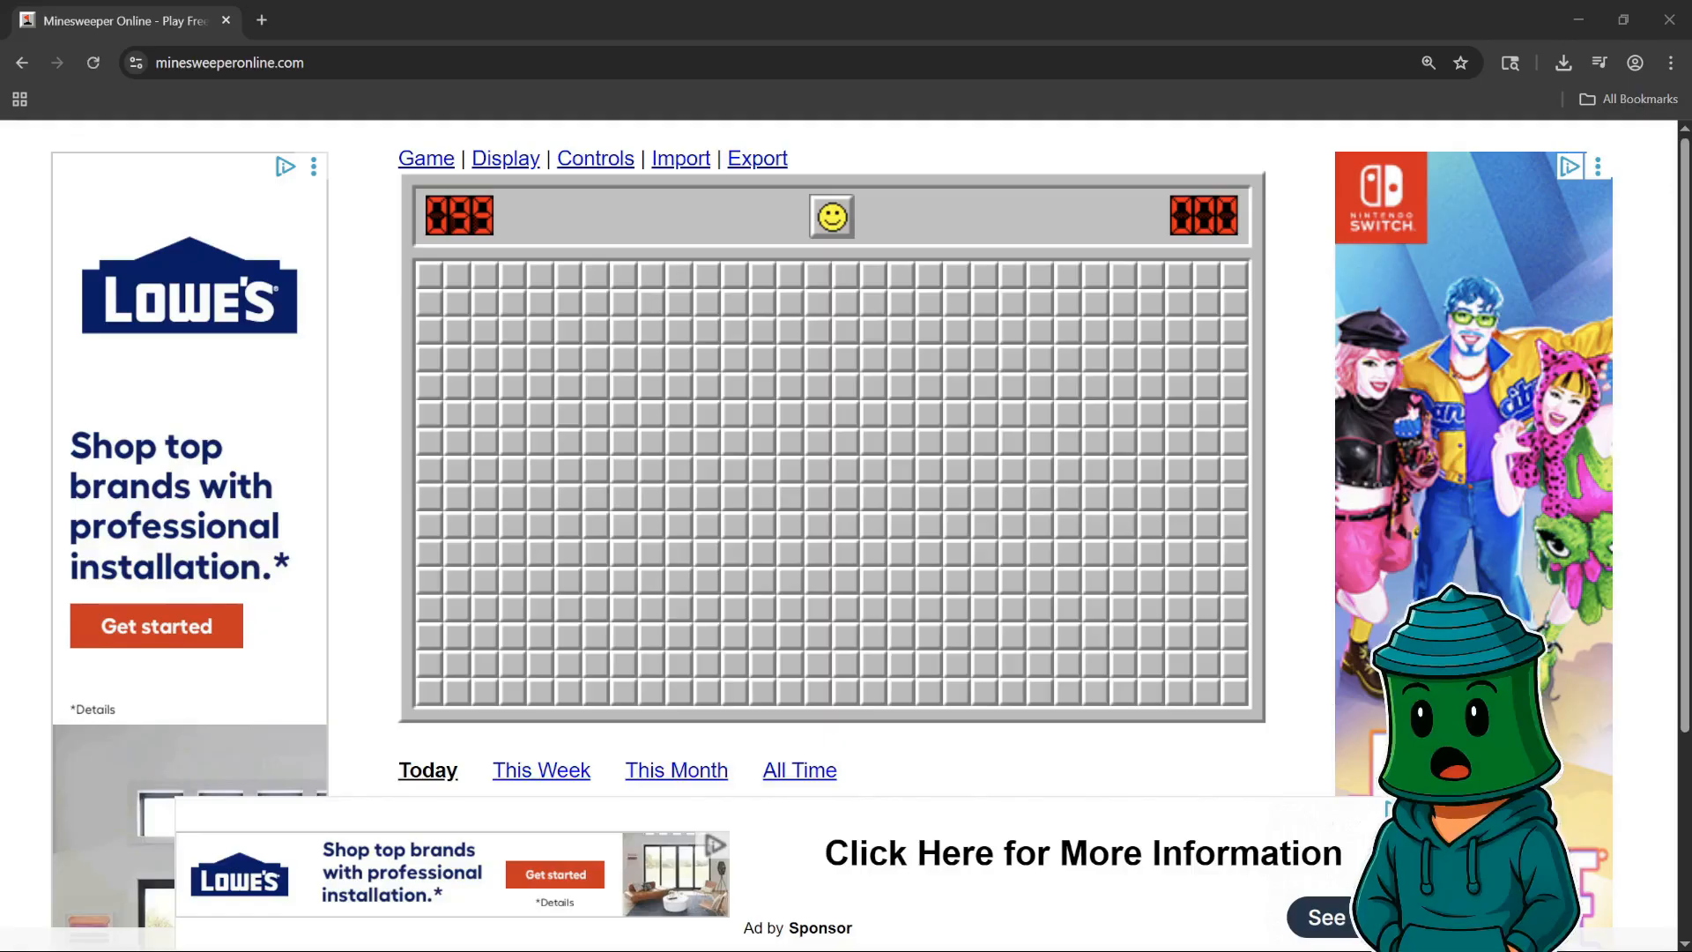
# - Play three rounds of the online Minesweeper game, opening scattered squares and restarting the board between rounds
pyautogui.click(738, 275)
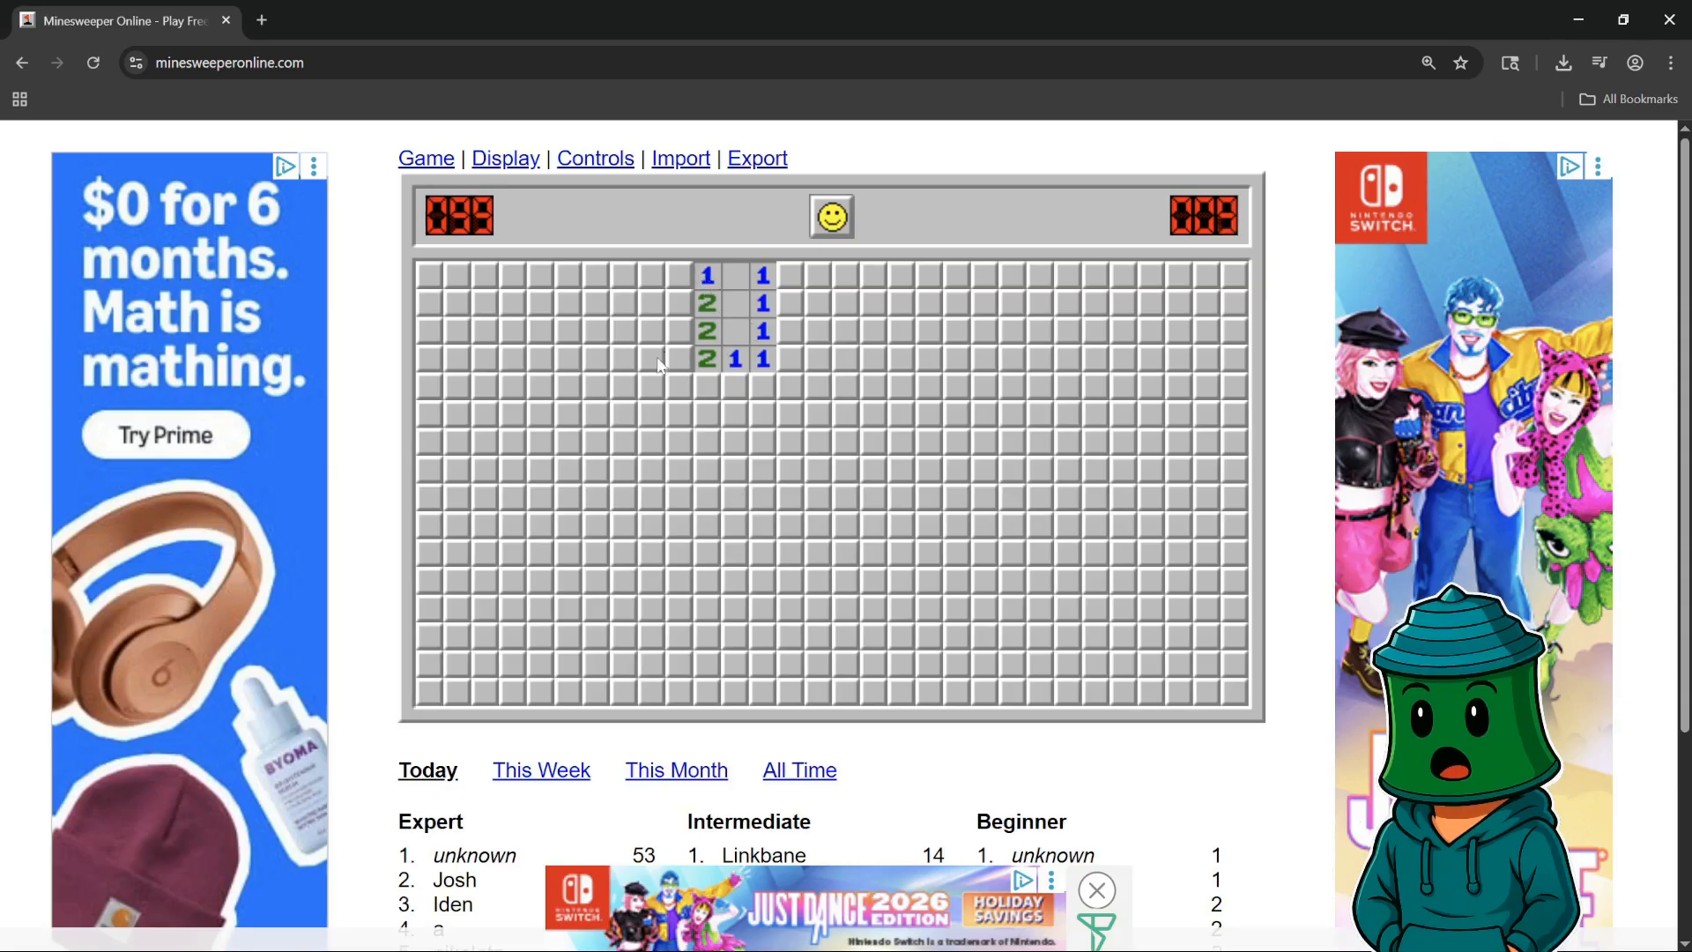
pyautogui.click(631, 440)
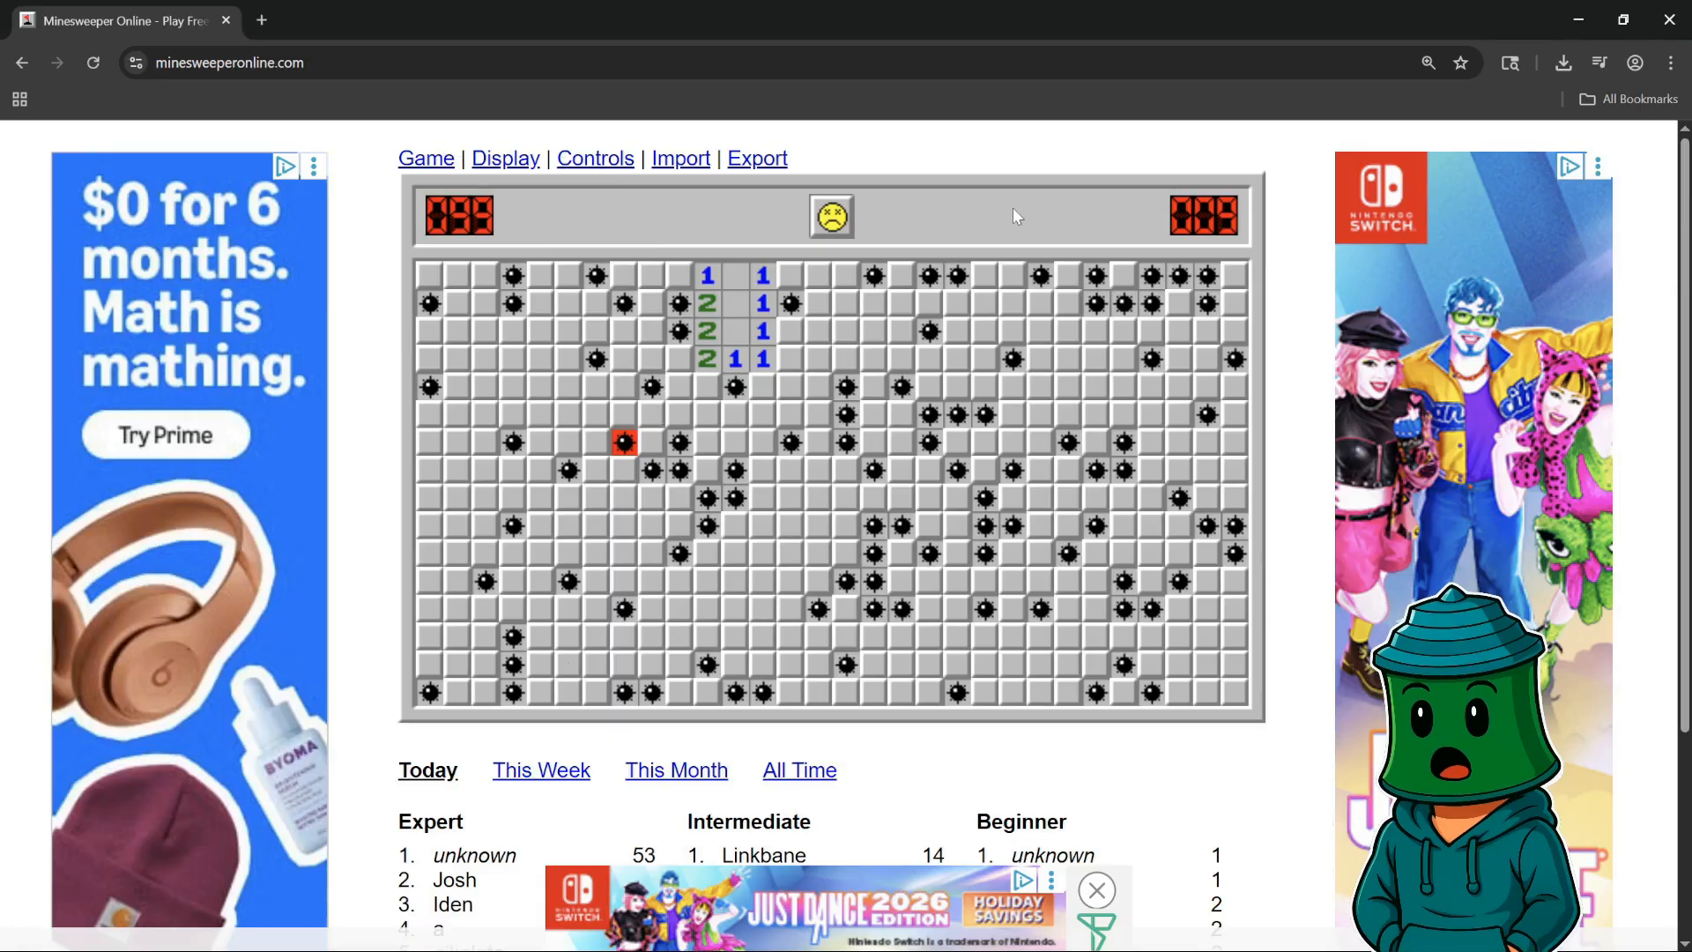
pyautogui.click(832, 216)
pyautogui.click(732, 441)
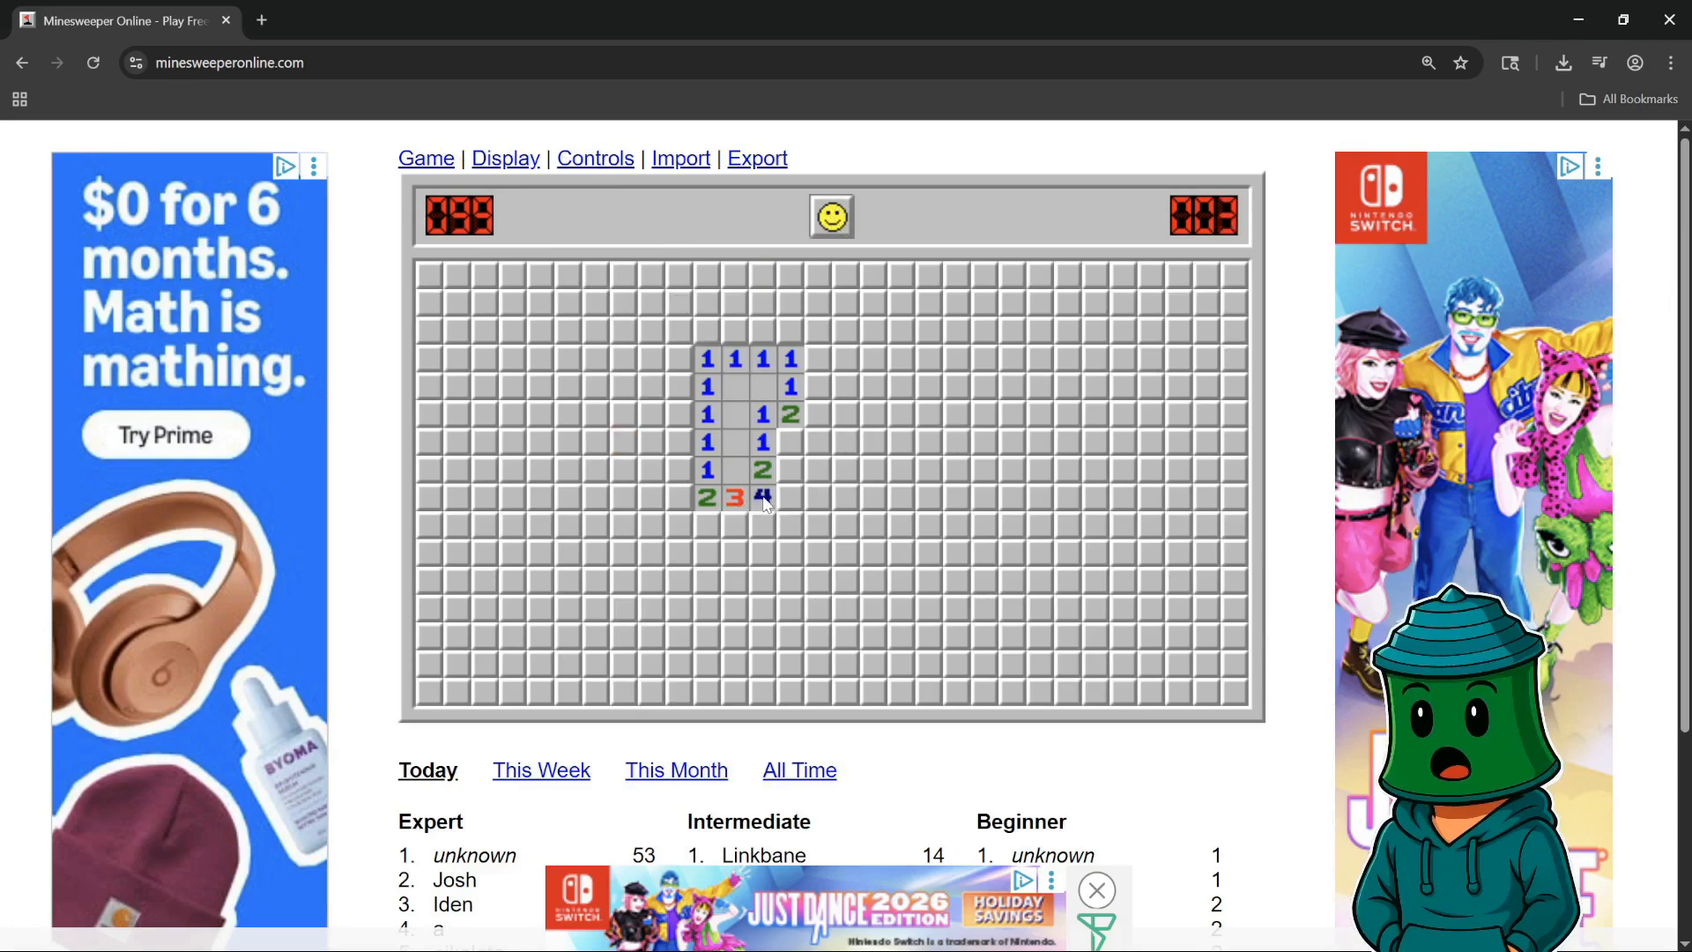
pyautogui.click(1068, 470)
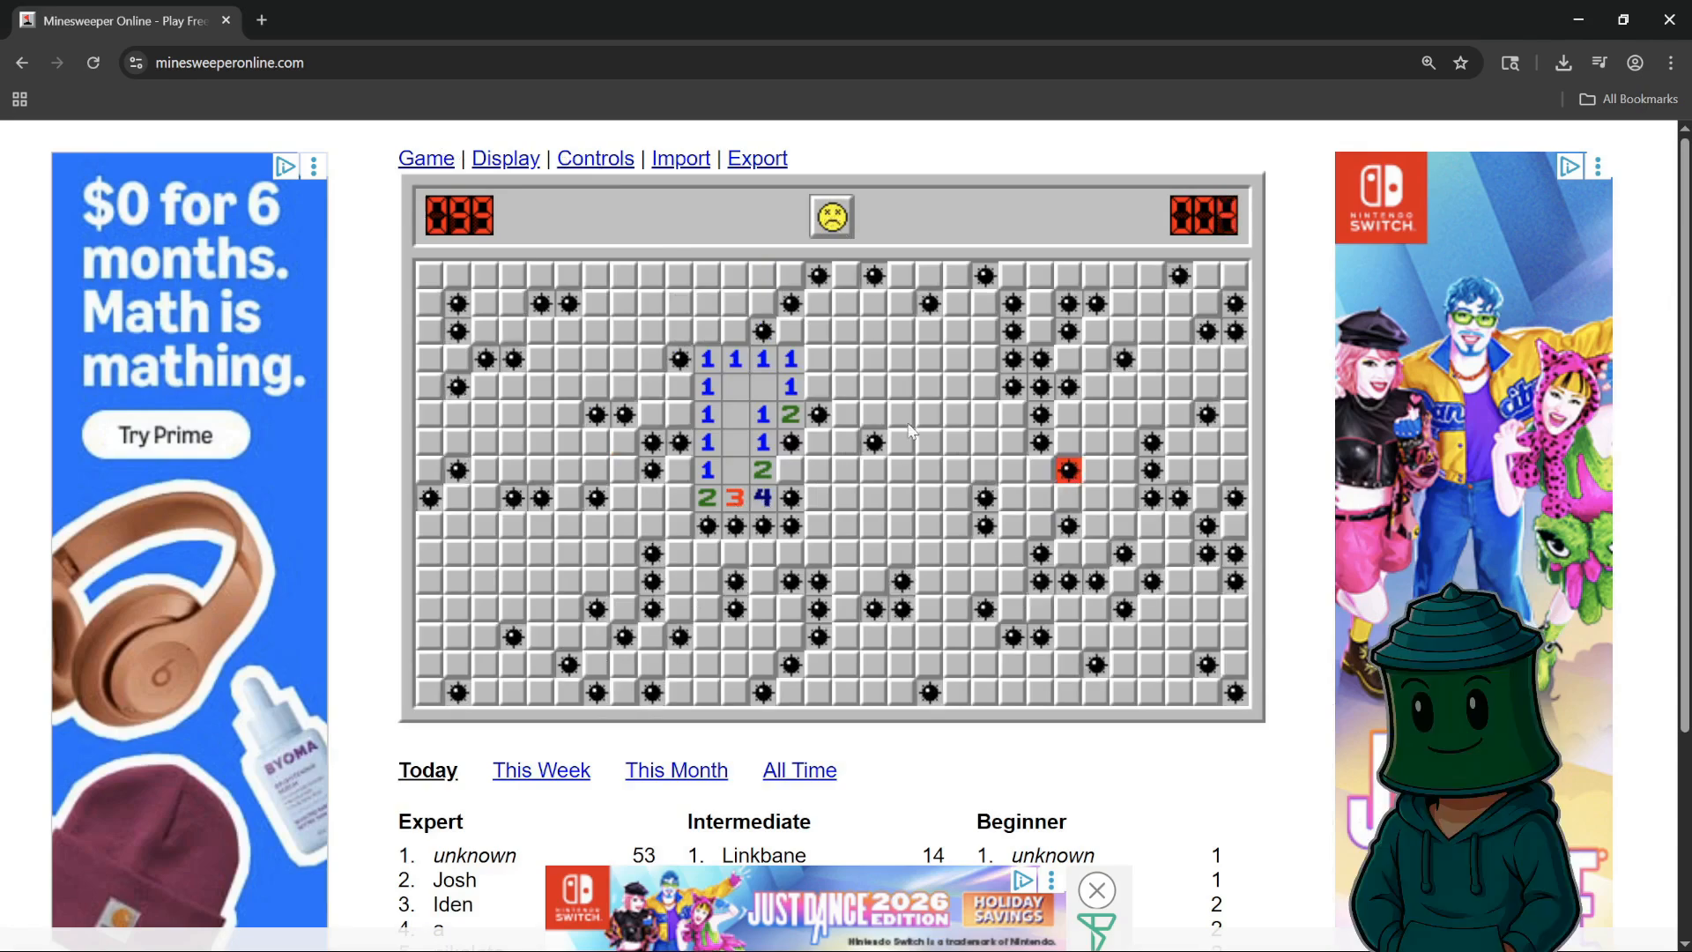
pyautogui.click(832, 216)
pyautogui.click(756, 411)
pyautogui.click(1146, 526)
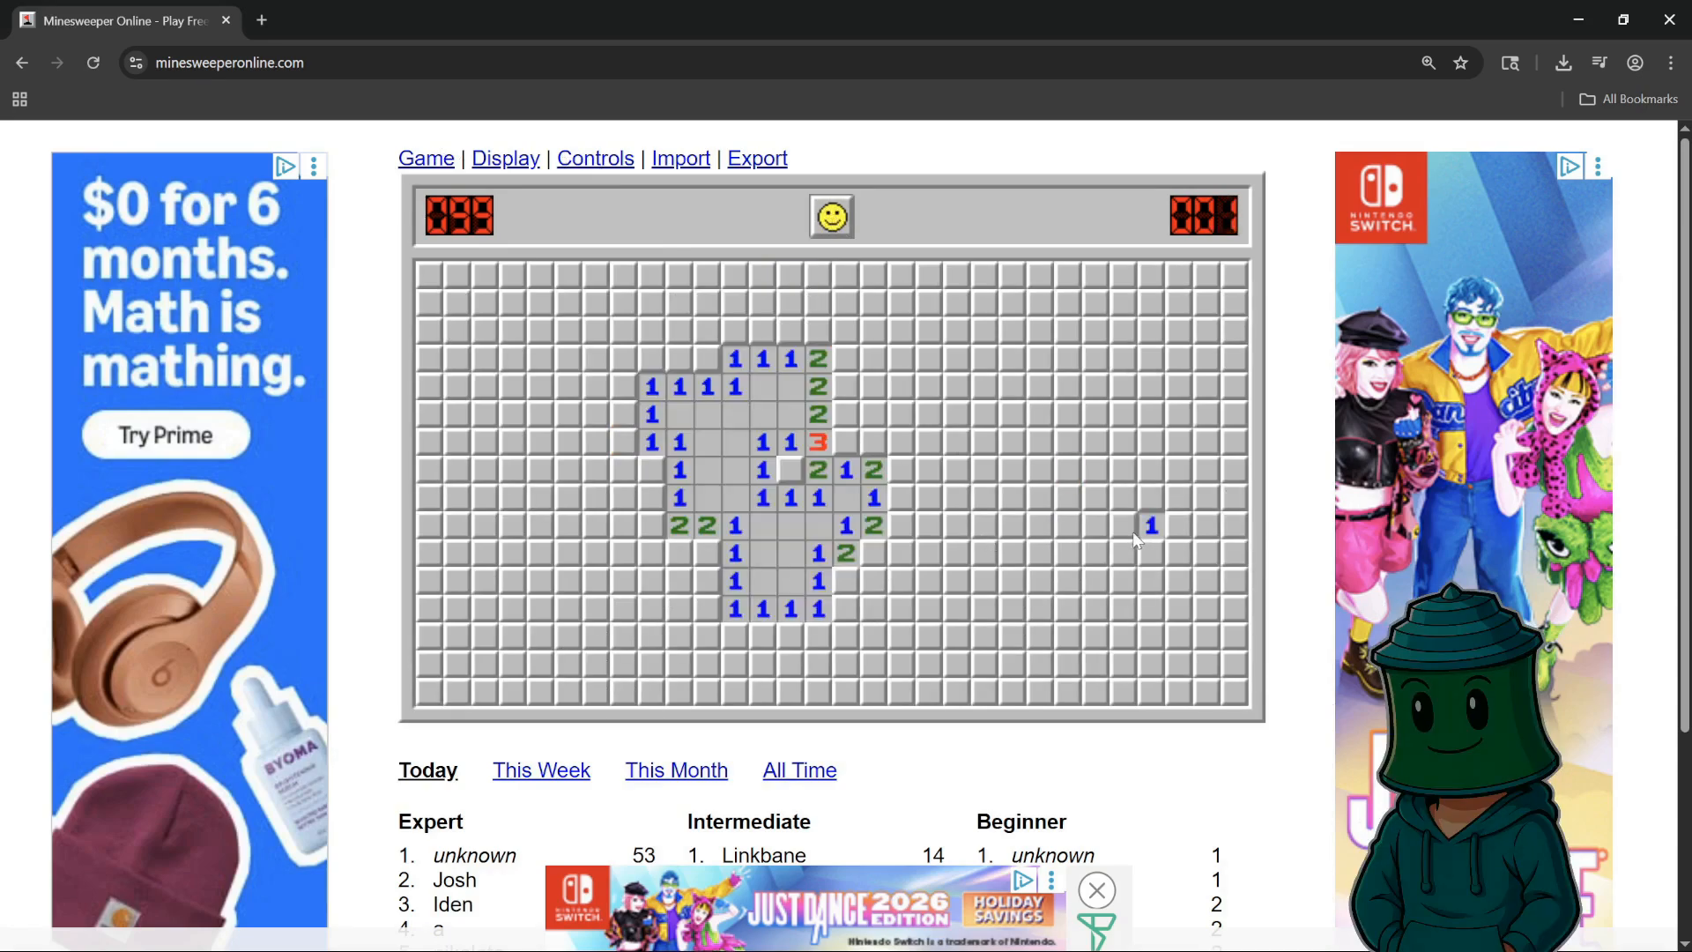
pyautogui.click(1068, 386)
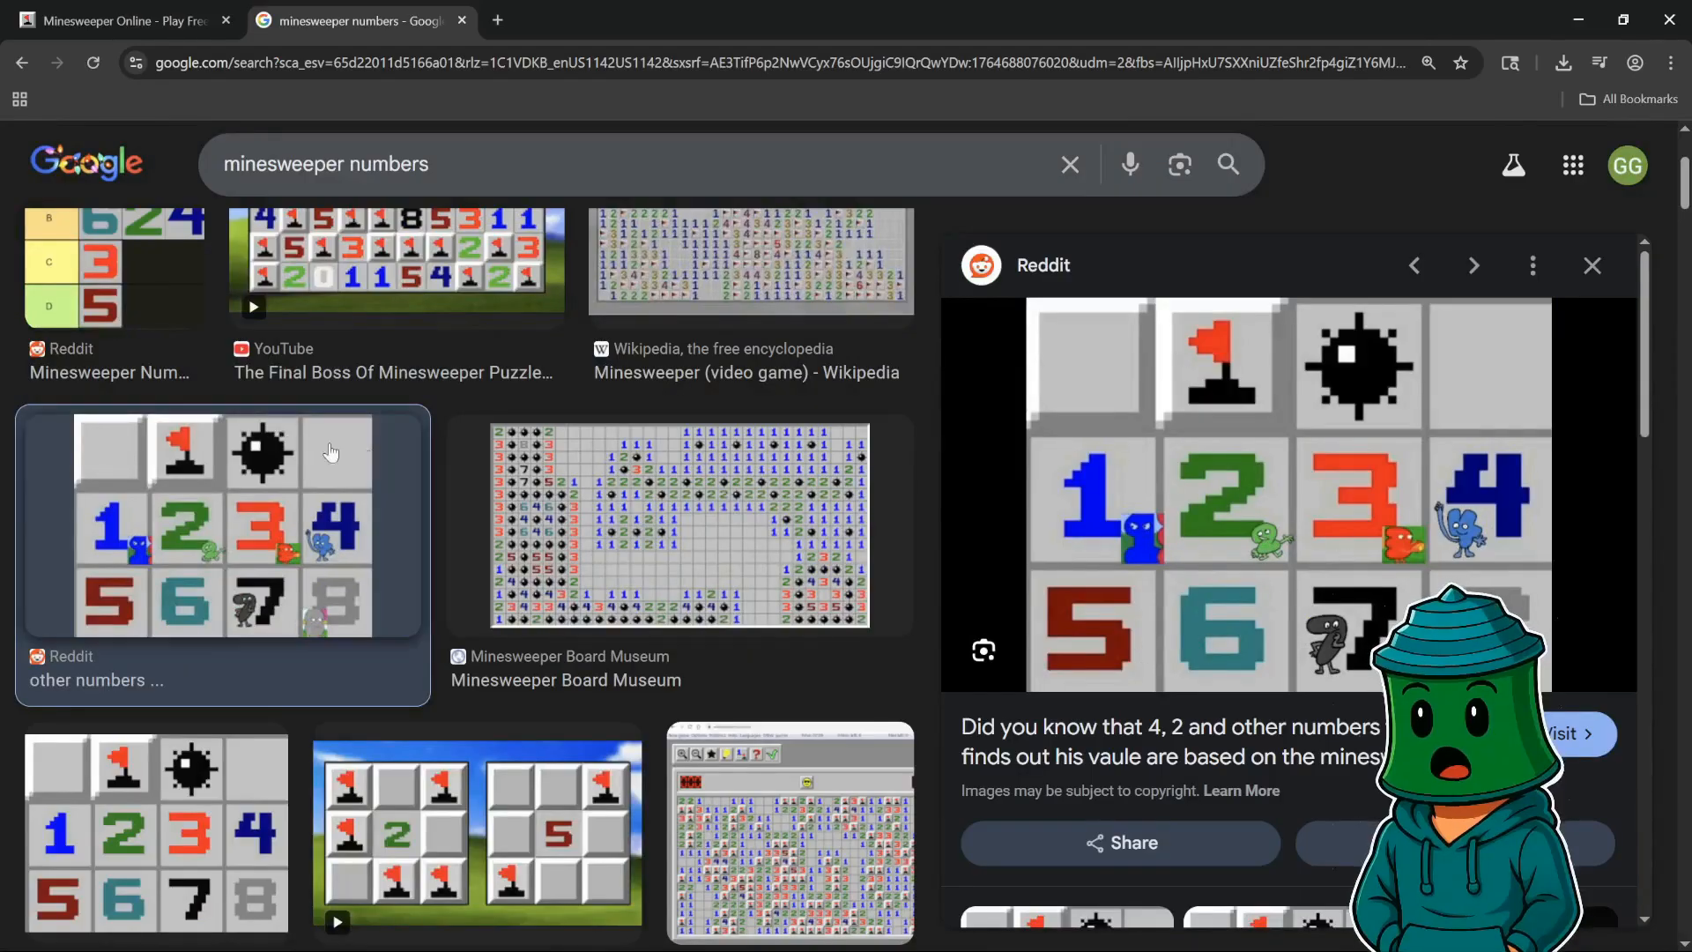
# - Switch back to the Minesweeper workbook in Excel and open the conditional formatting rules manager
pyautogui.click(1576, 20)
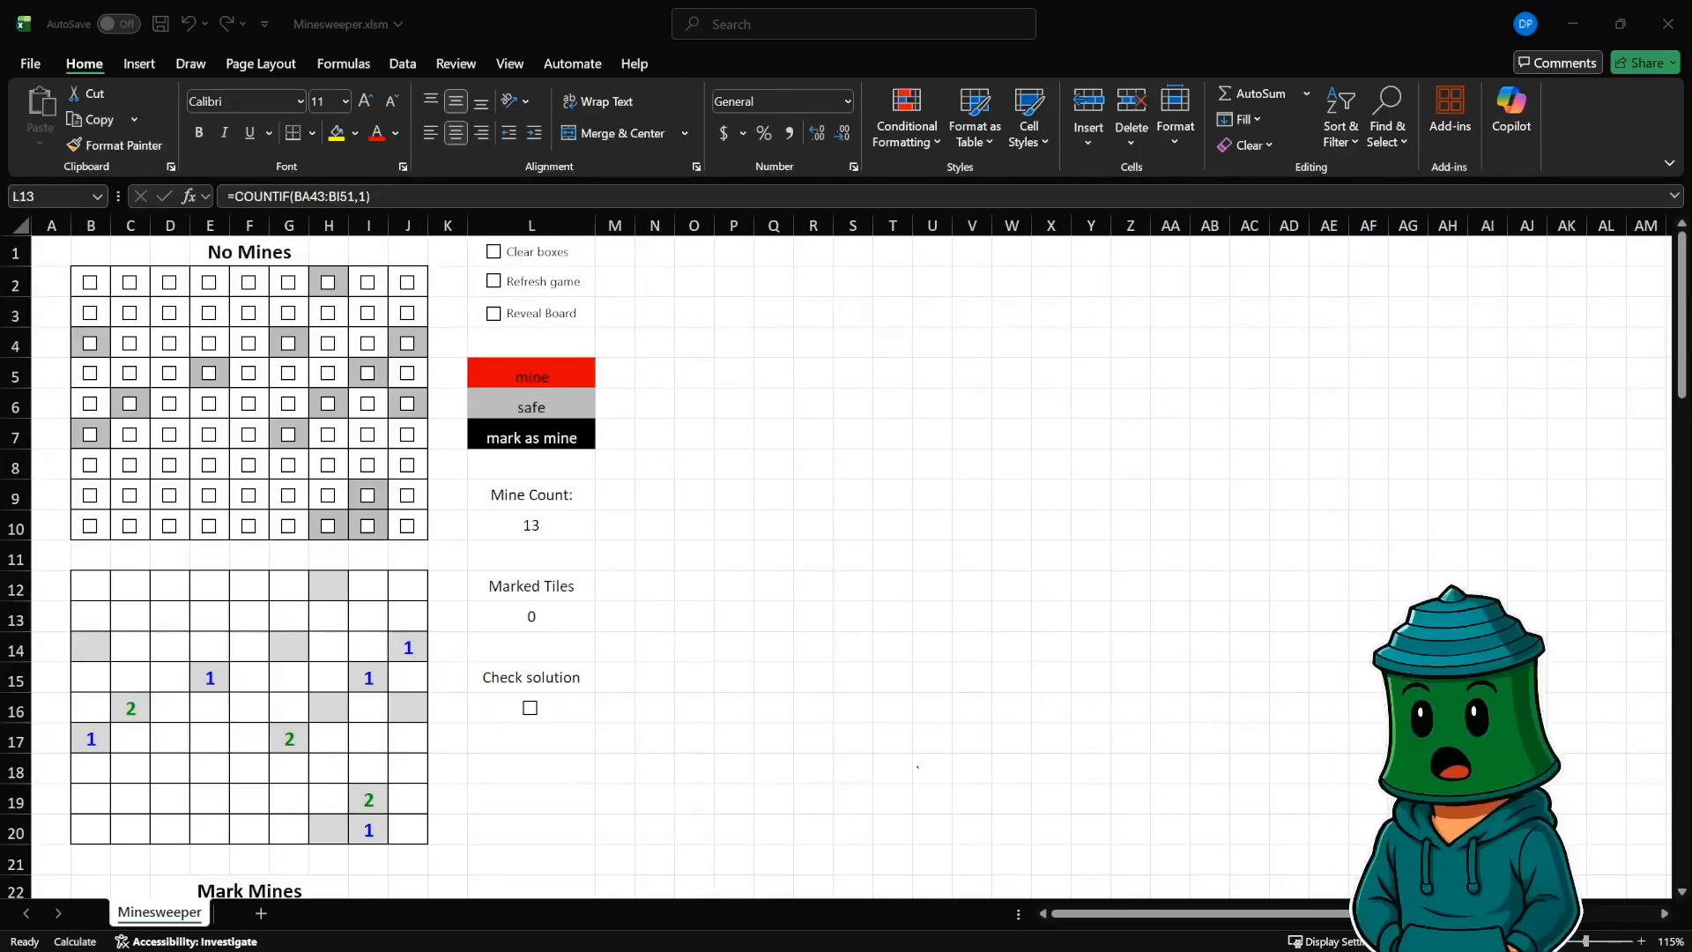
pyautogui.click(914, 126)
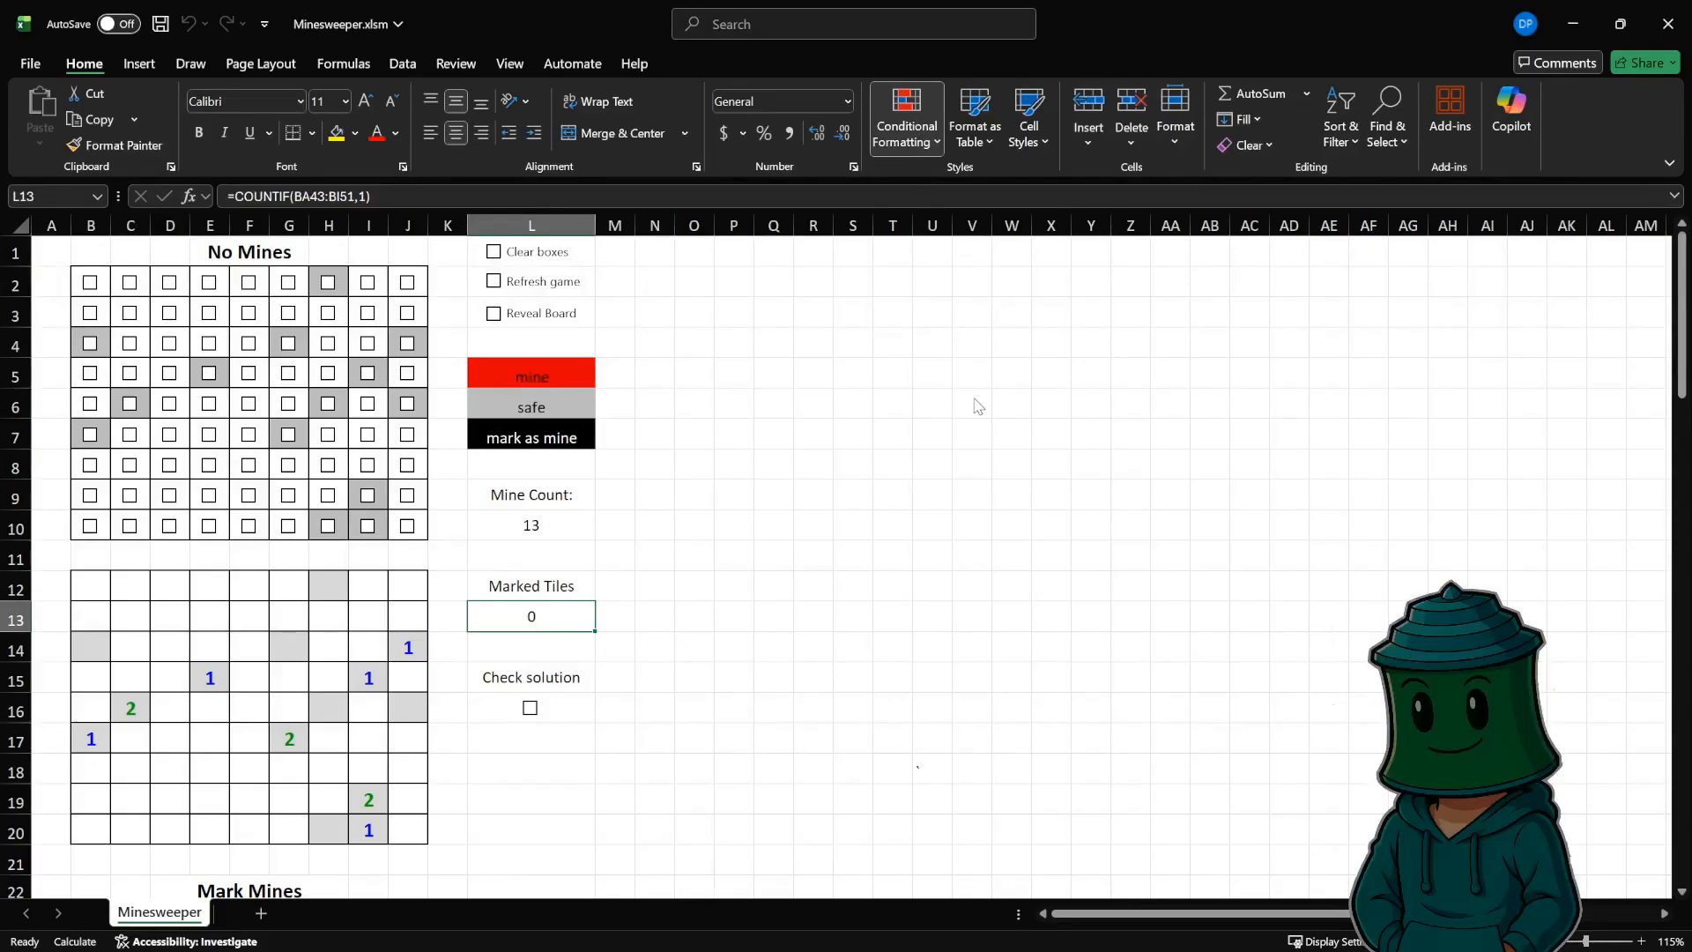
pyautogui.click(957, 438)
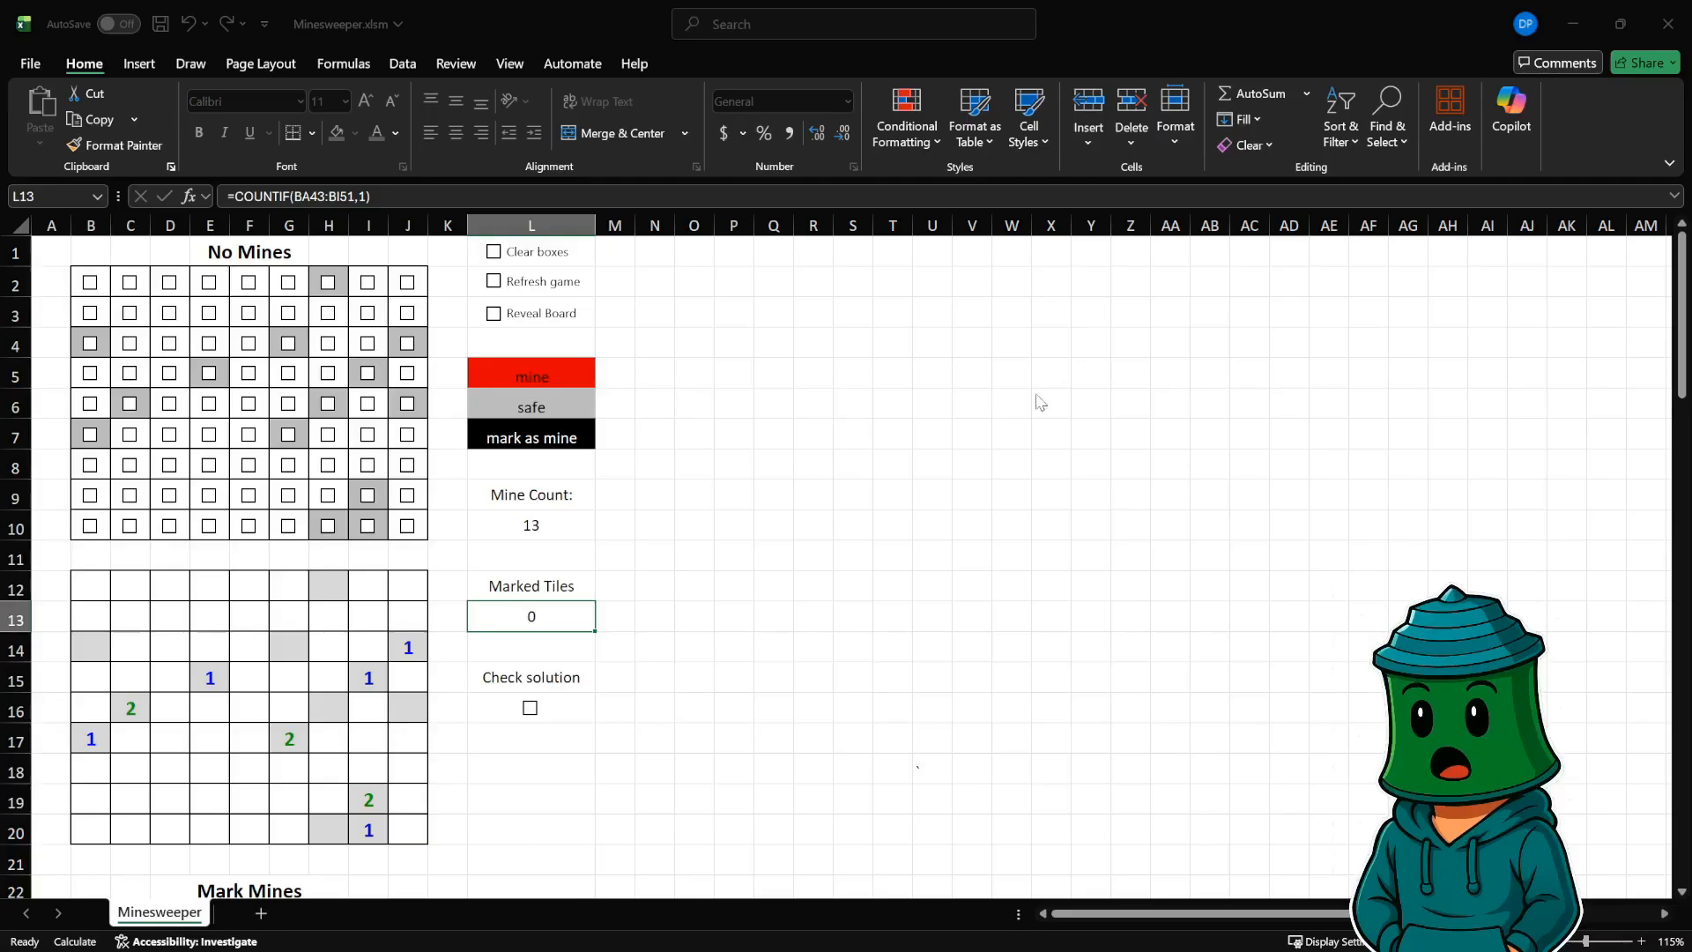
# - Check the No Mines boxes at B2, C2 and D2
pyautogui.click(653, 524)
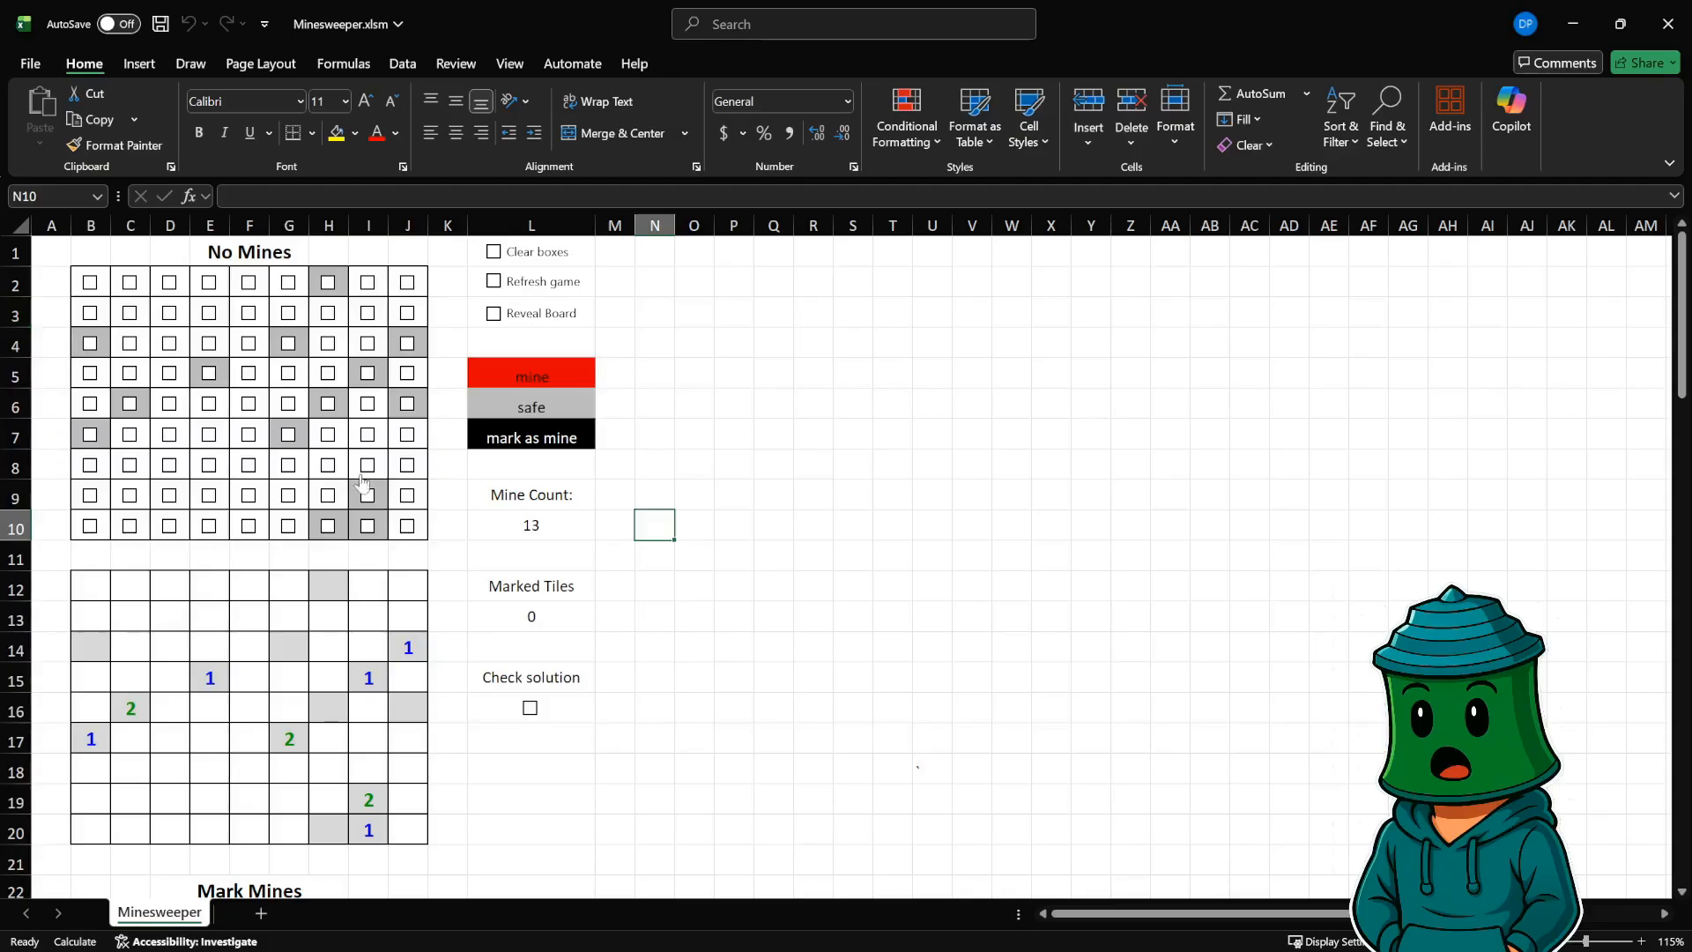
pyautogui.click(74, 256)
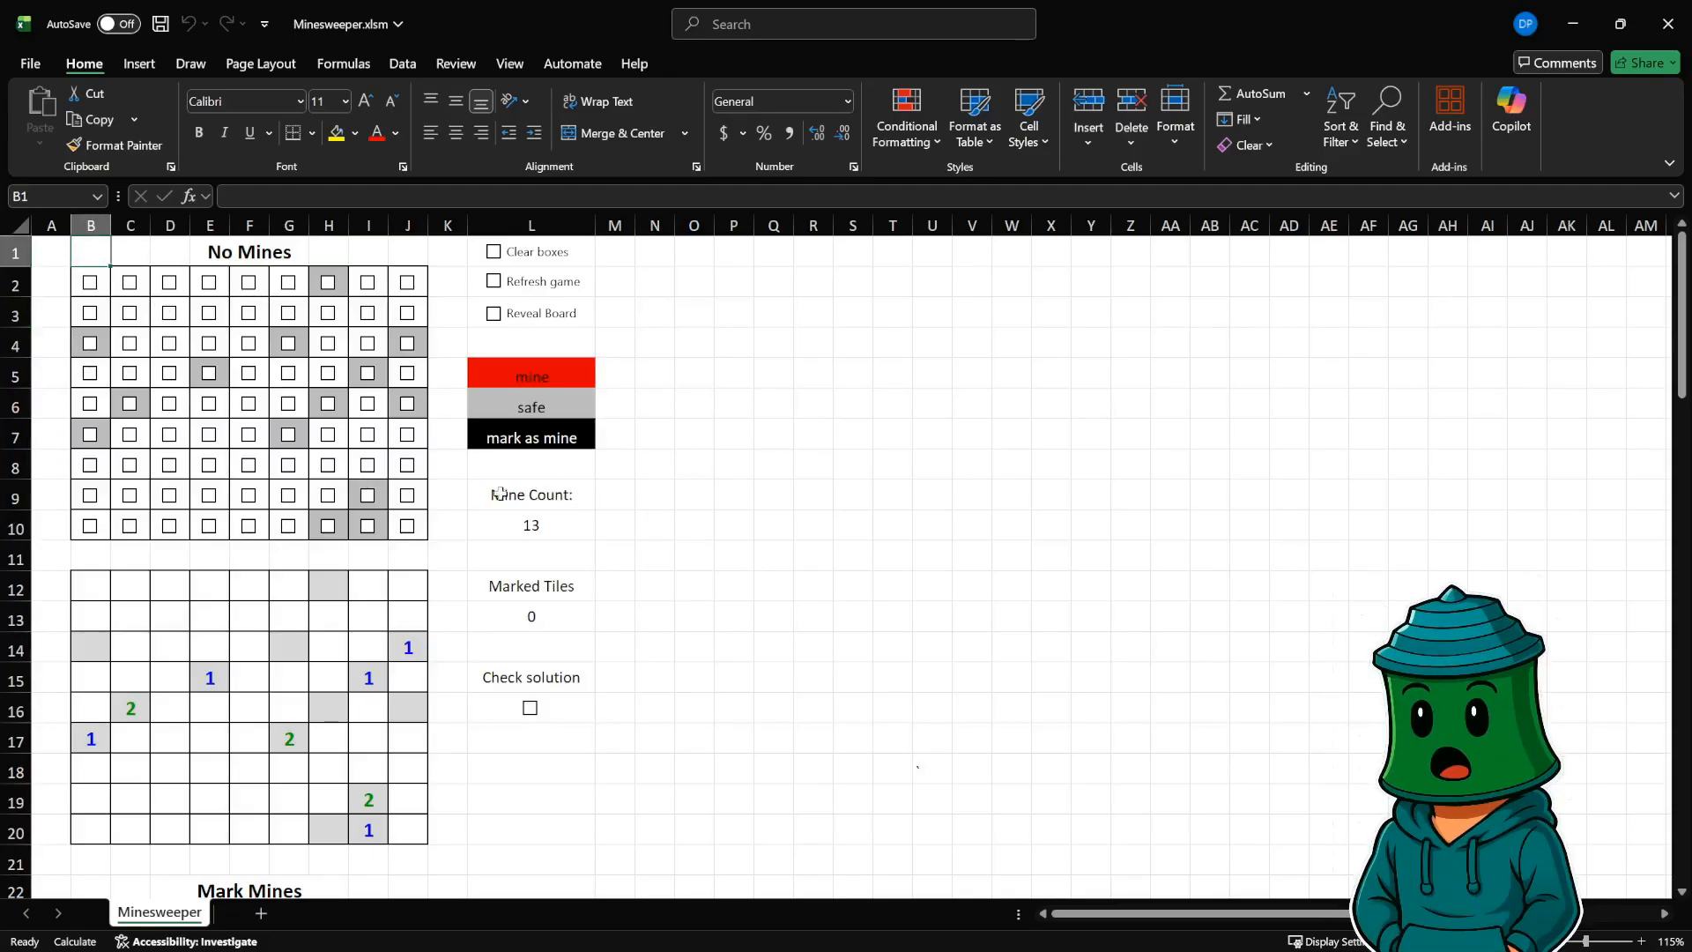
pyautogui.scroll(-2, 298, 477)
pyautogui.scroll(-3, 297, 458)
pyautogui.scroll(5, 276, 427)
pyautogui.click(90, 284)
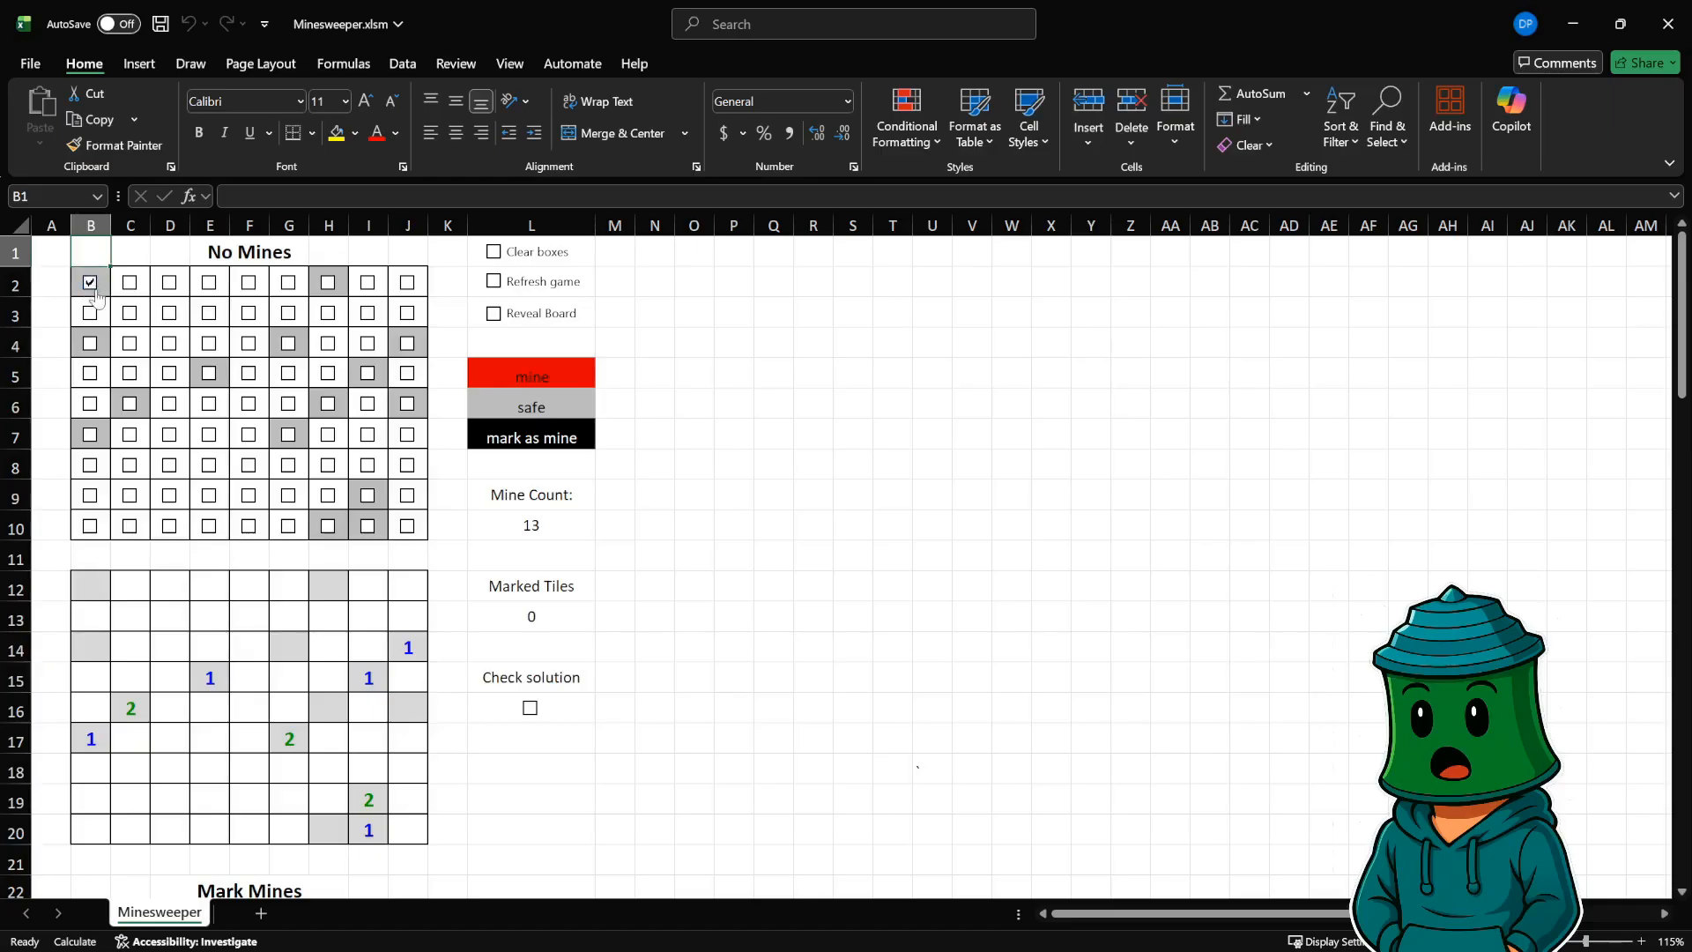
pyautogui.click(130, 283)
pyautogui.click(168, 284)
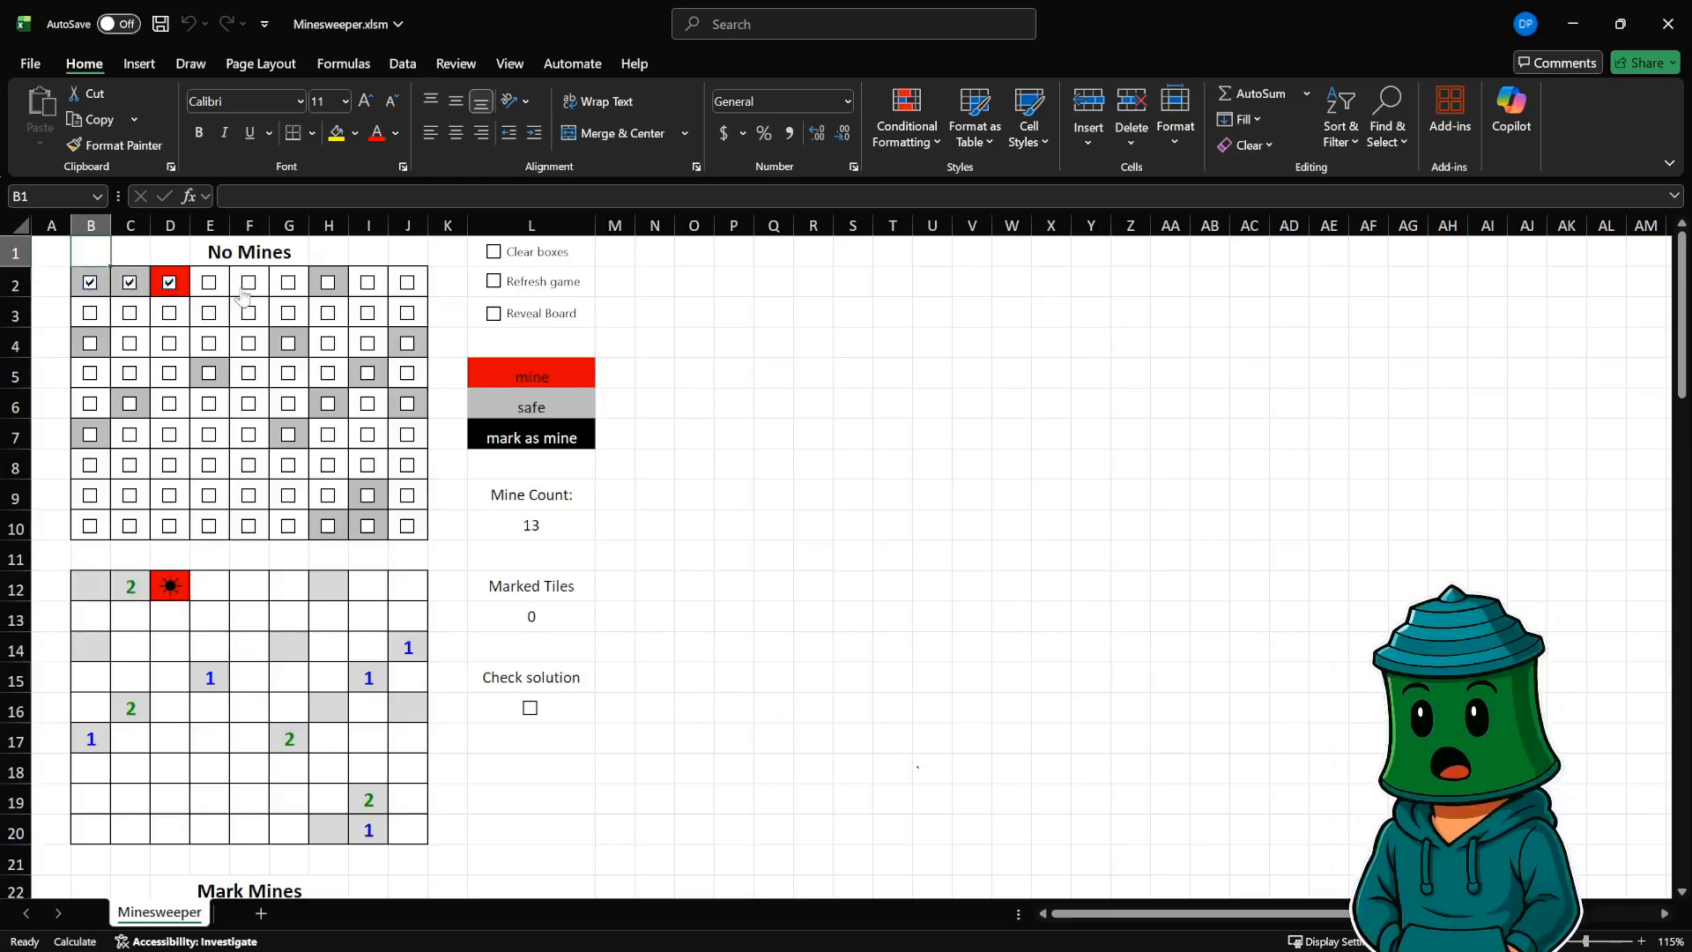
# - Compare the Mark Mines grid with the number board and inspect the formulas behind C13 and the mine cell D12
pyautogui.scroll(-1, 209, 587)
pyautogui.click(210, 587)
pyautogui.scroll(-2, 210, 587)
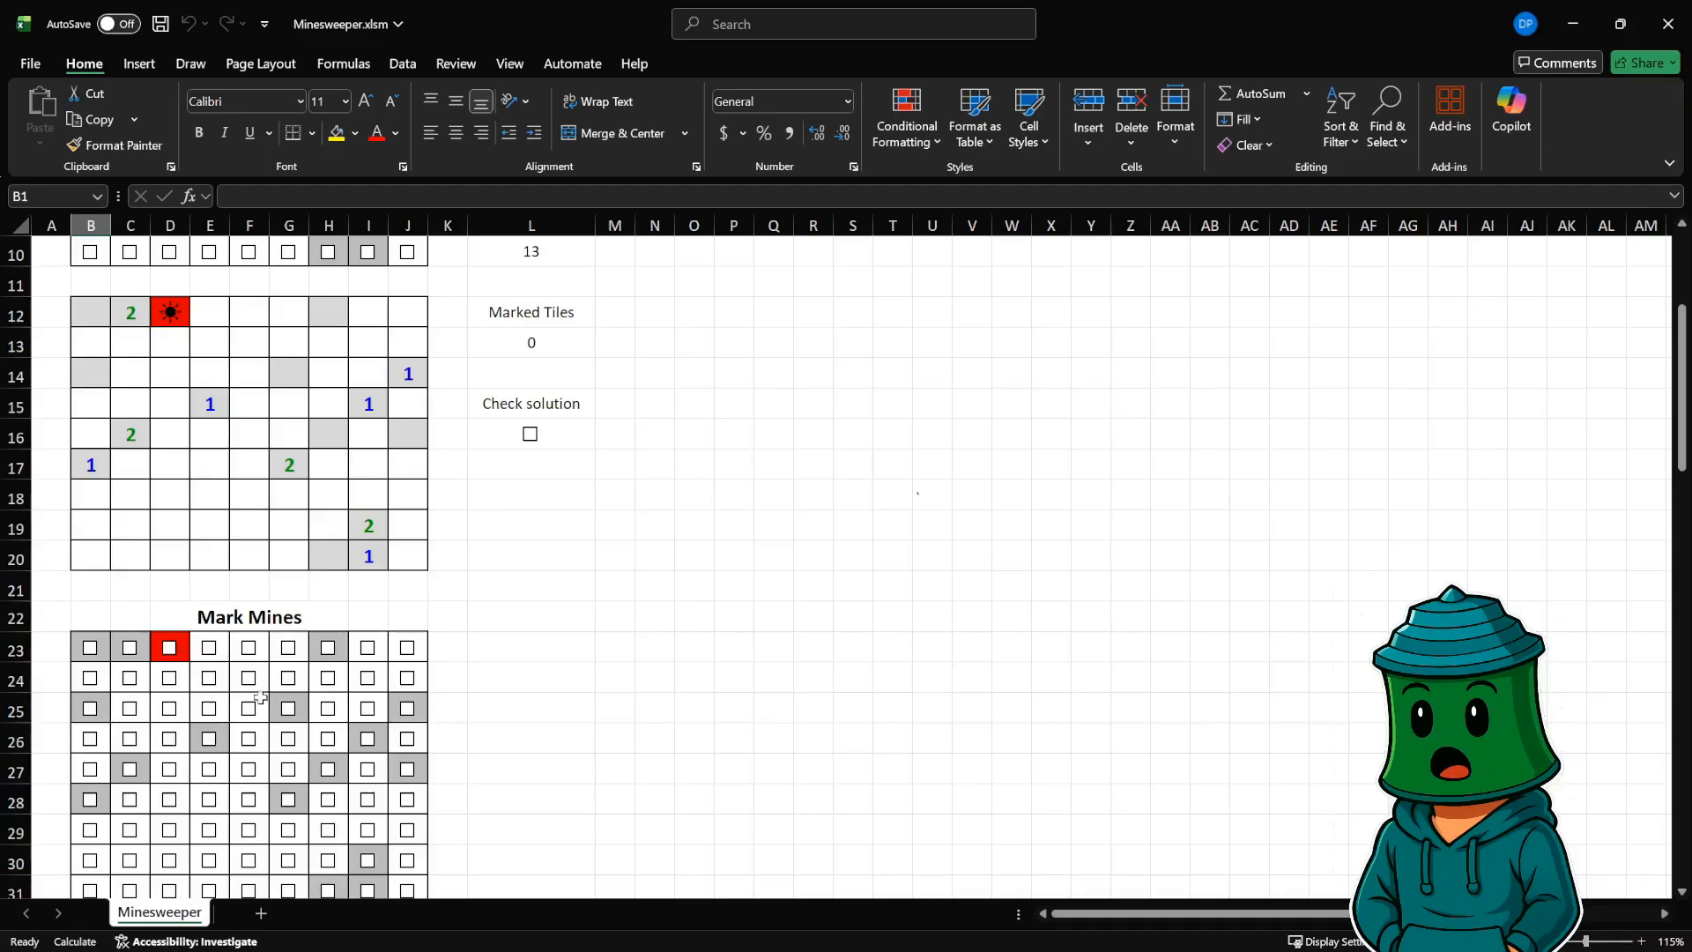
pyautogui.scroll(3, 177, 725)
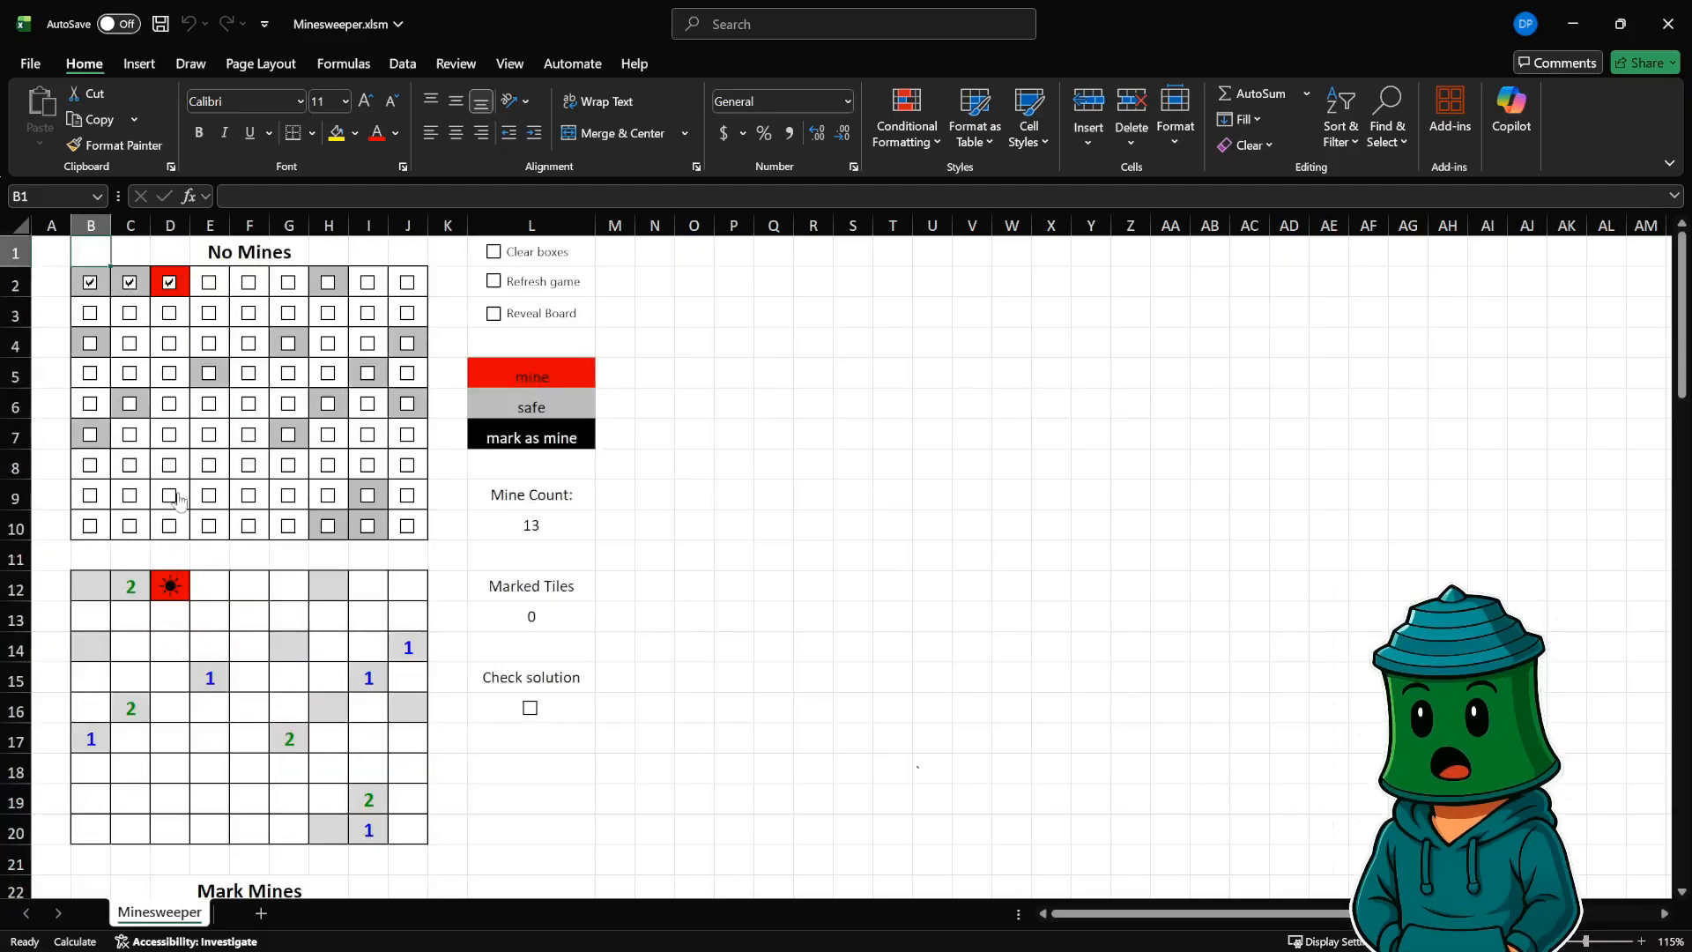
pyautogui.click(98, 589)
pyautogui.click(130, 605)
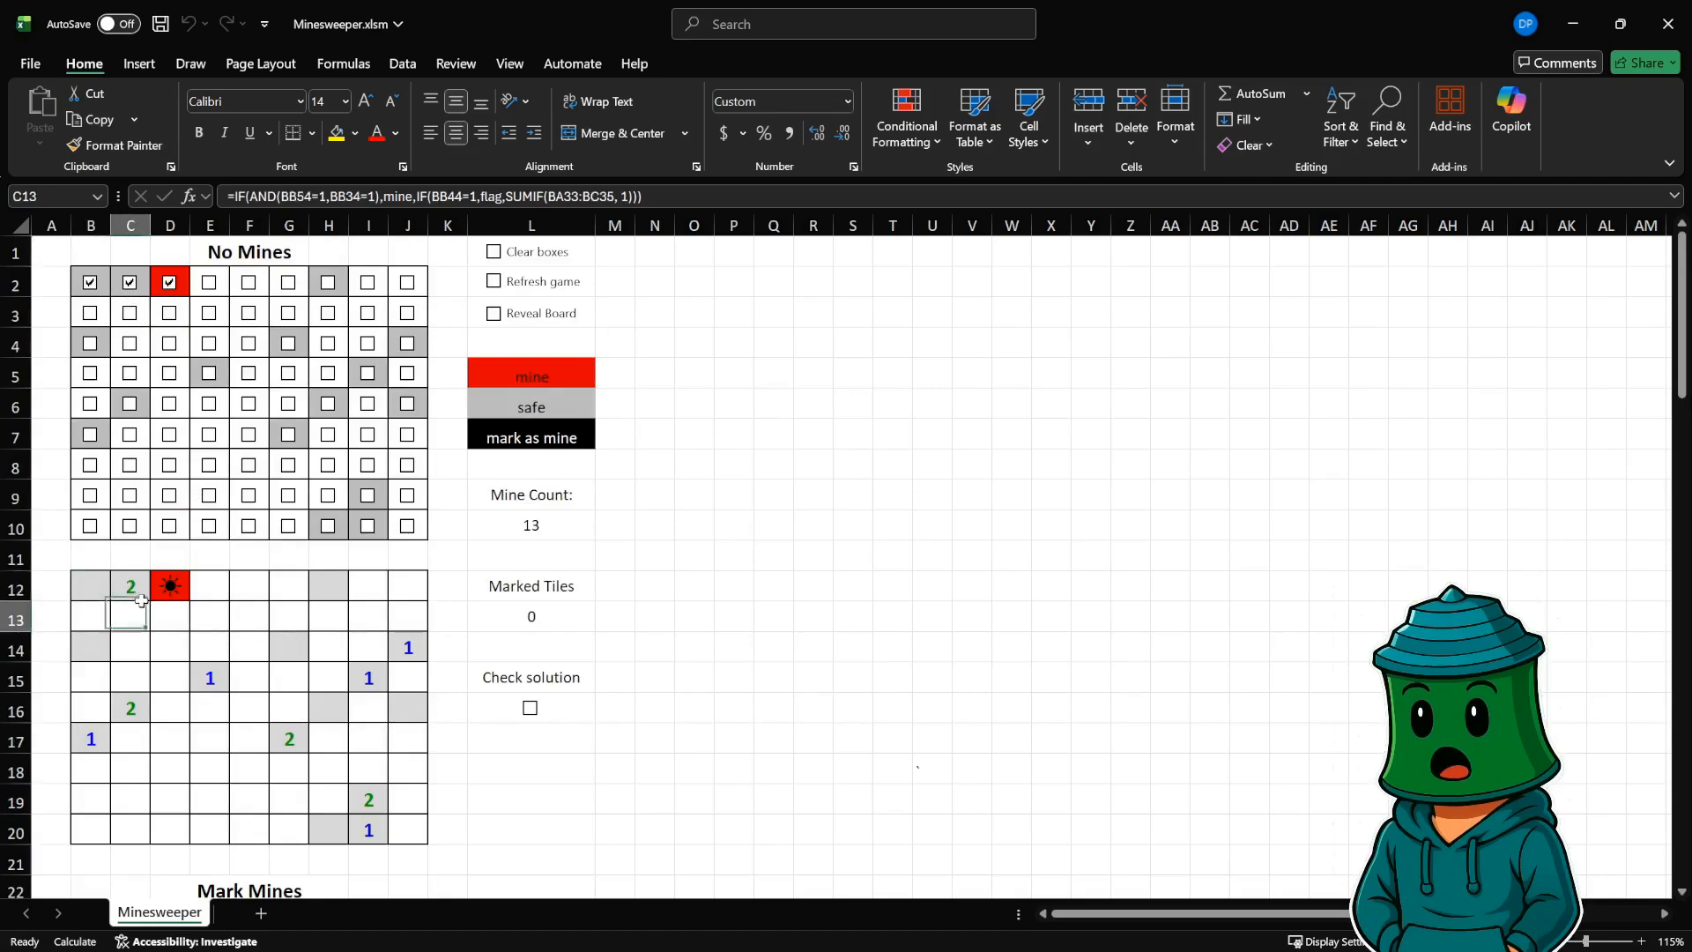
pyautogui.click(159, 591)
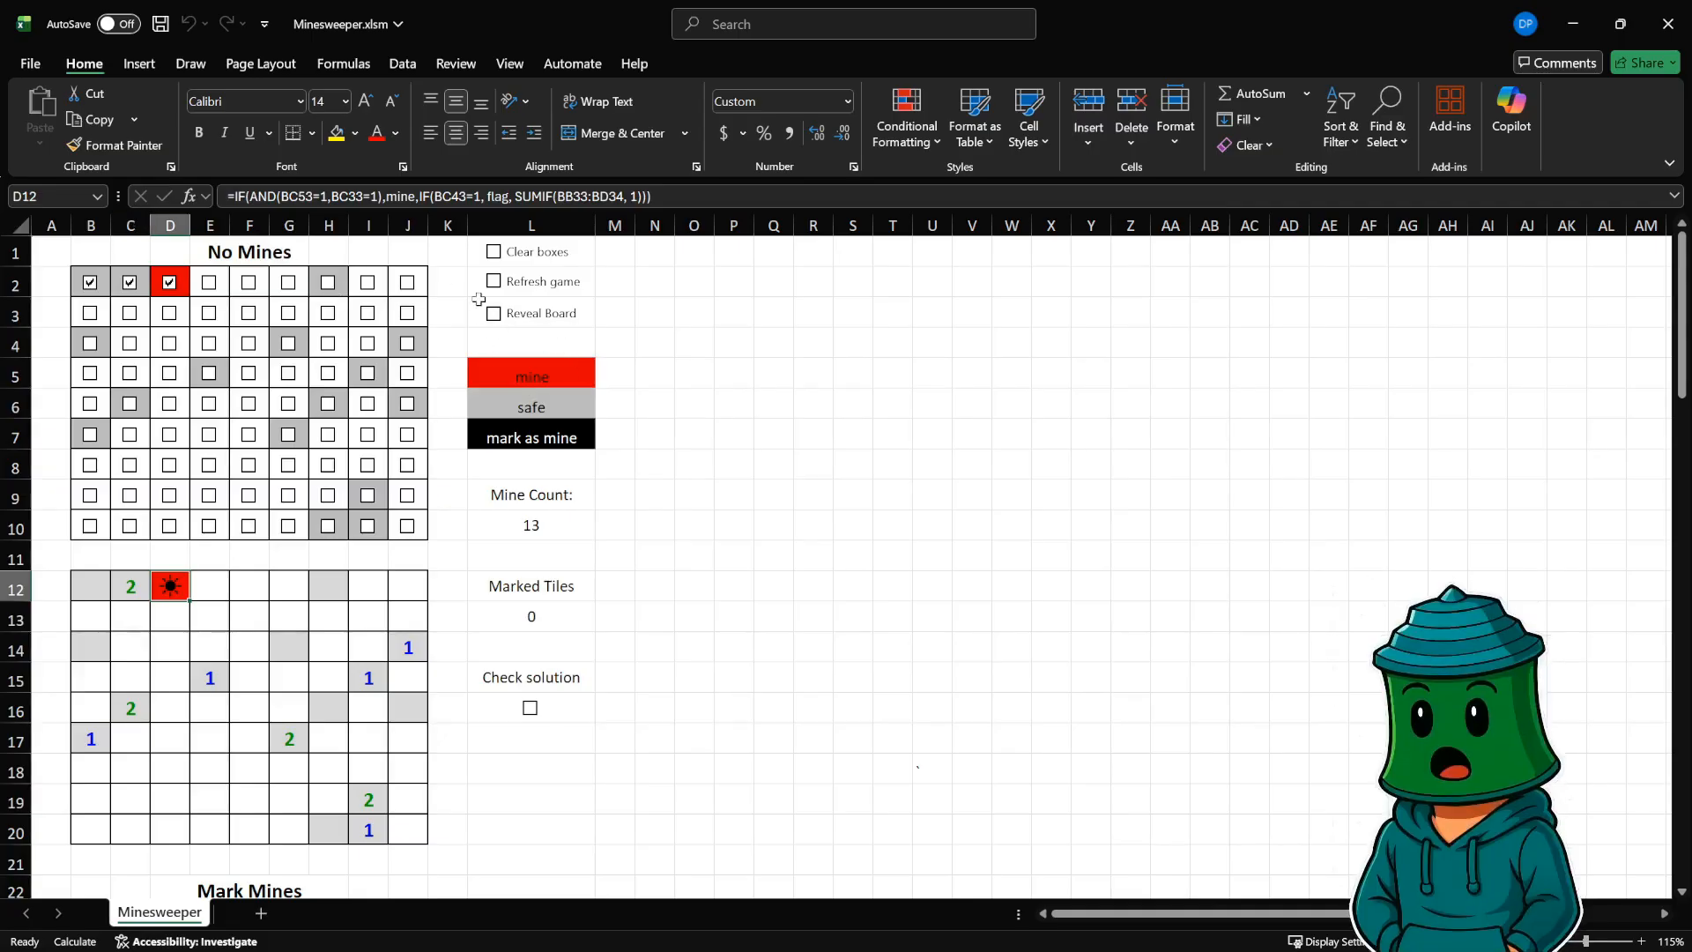
pyautogui.click(451, 289)
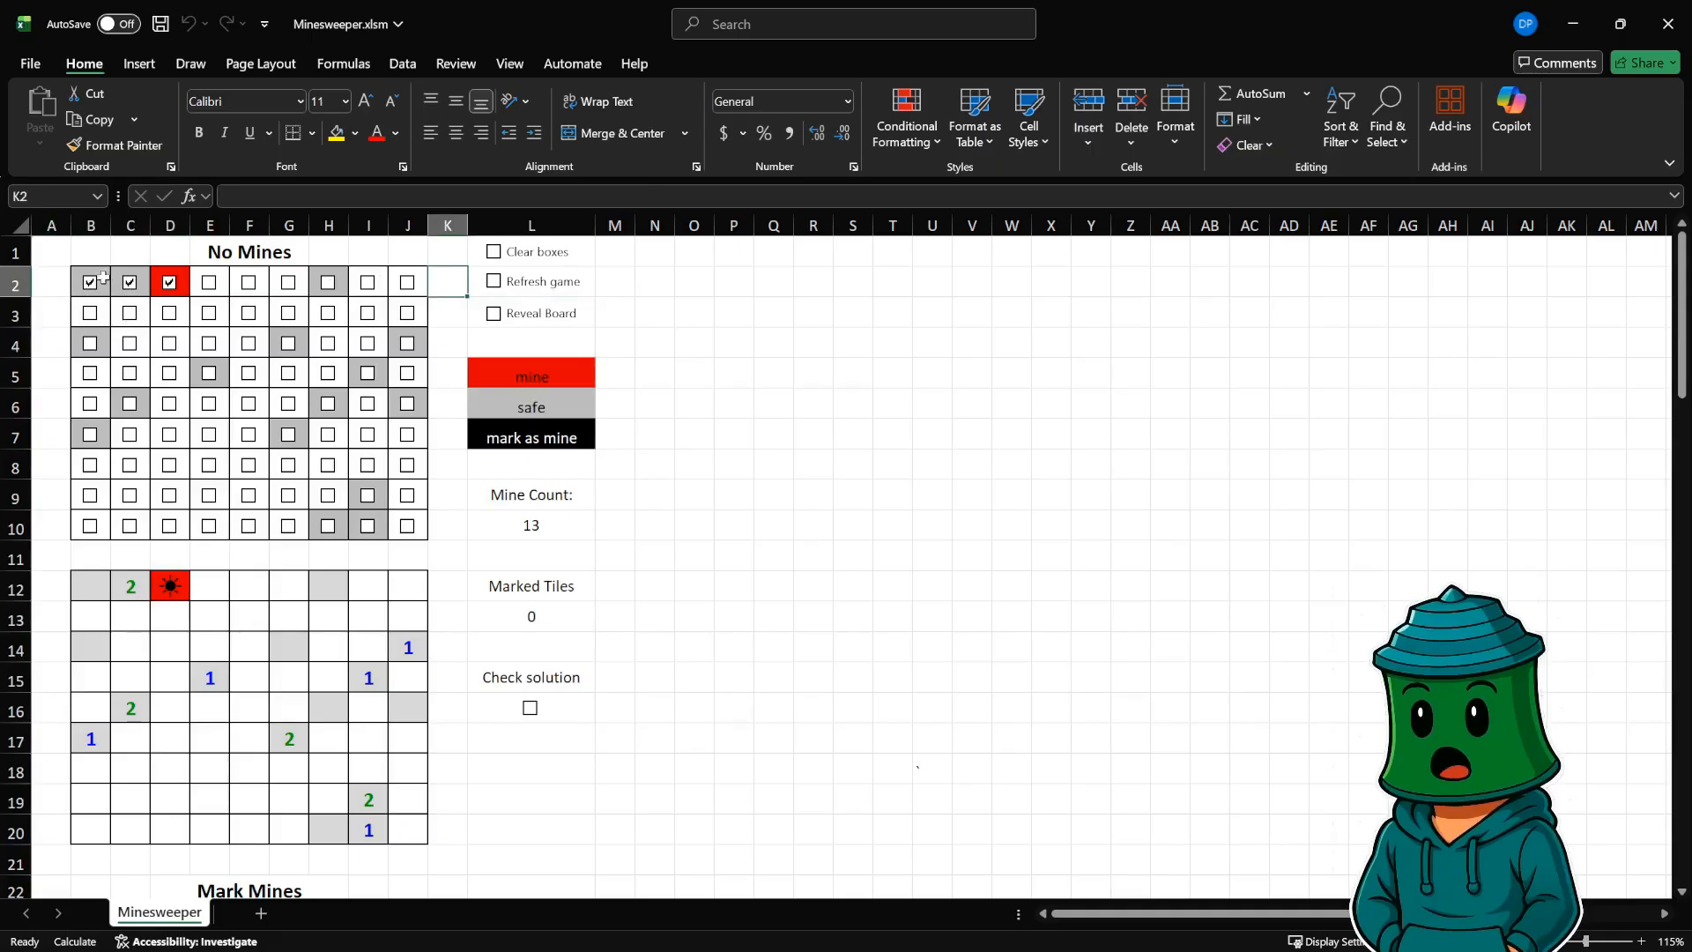
# - Uncheck the No Mines boxes at D2, C2 and B2
pyautogui.click(166, 284)
pyautogui.click(131, 283)
pyautogui.click(91, 283)
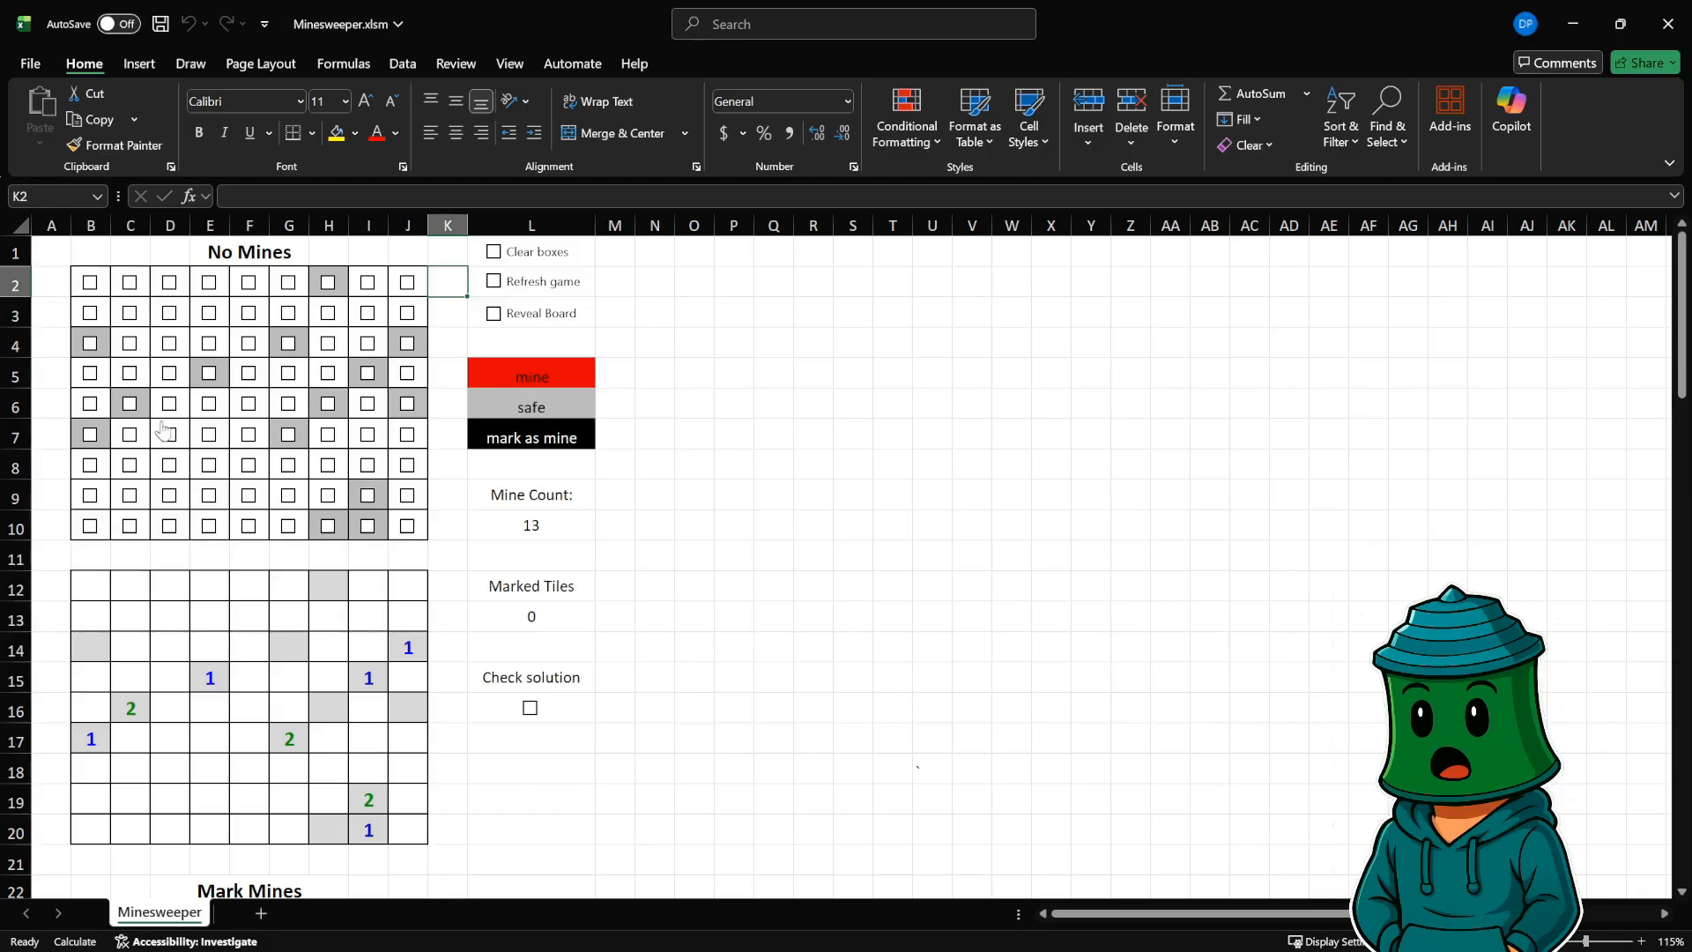
# - Review the Mark Mines grid and inspect the formulas along the number board's first row, from B12 to I12
pyautogui.scroll(-6, 163, 430)
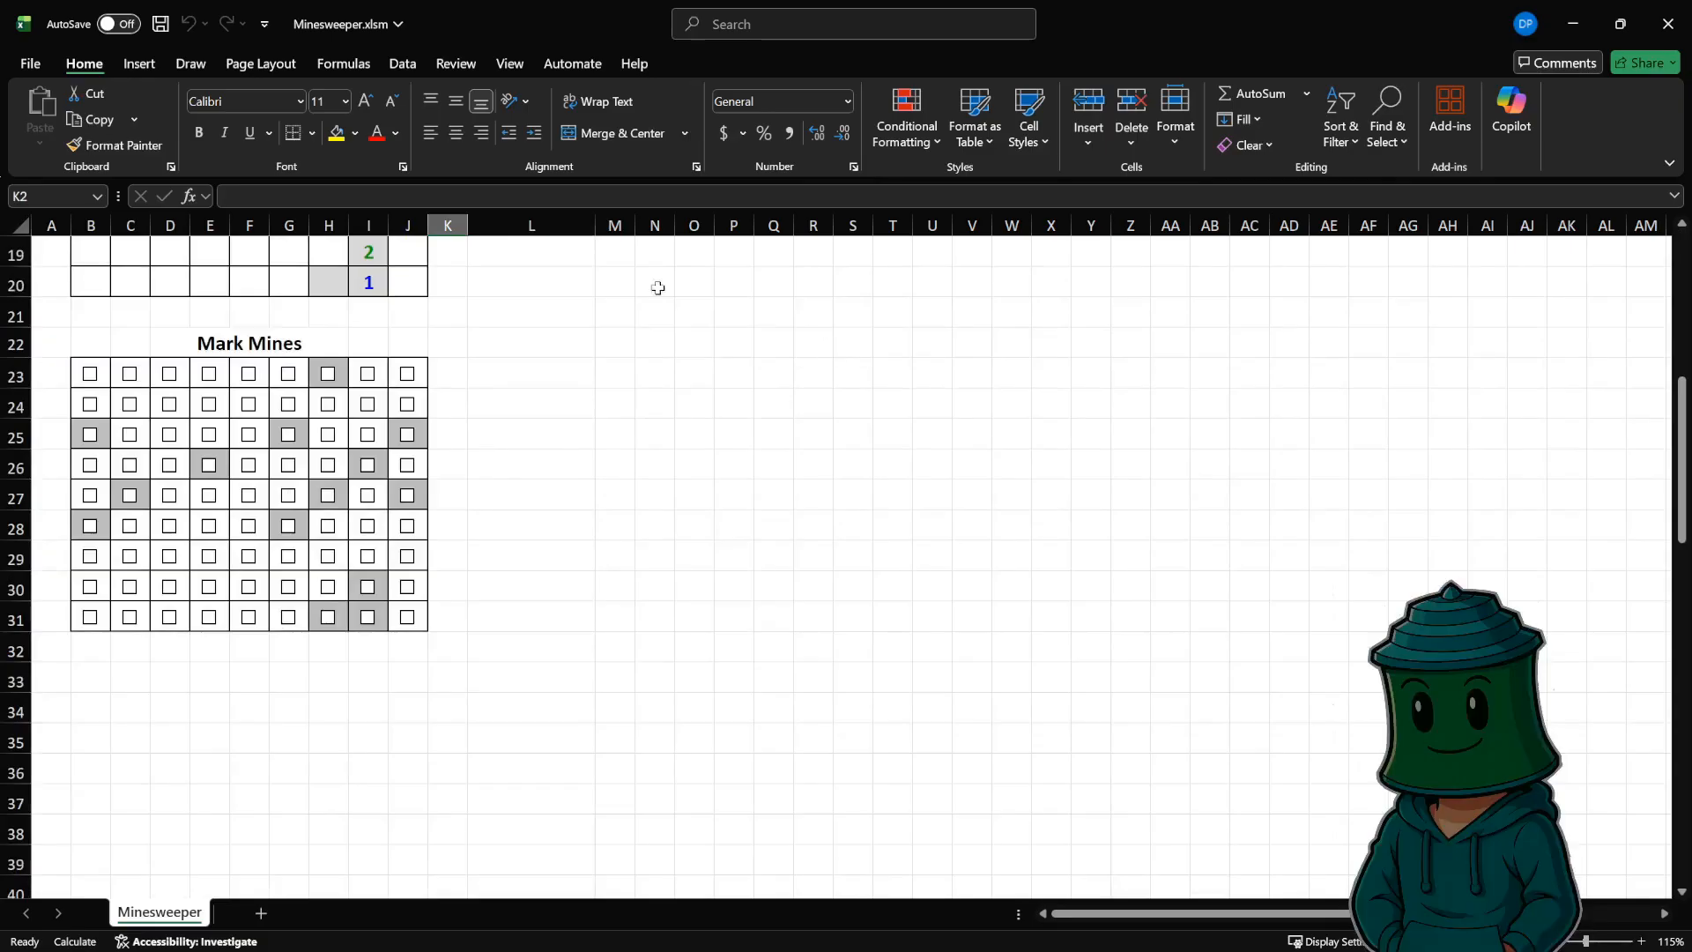
pyautogui.scroll(6, 343, 438)
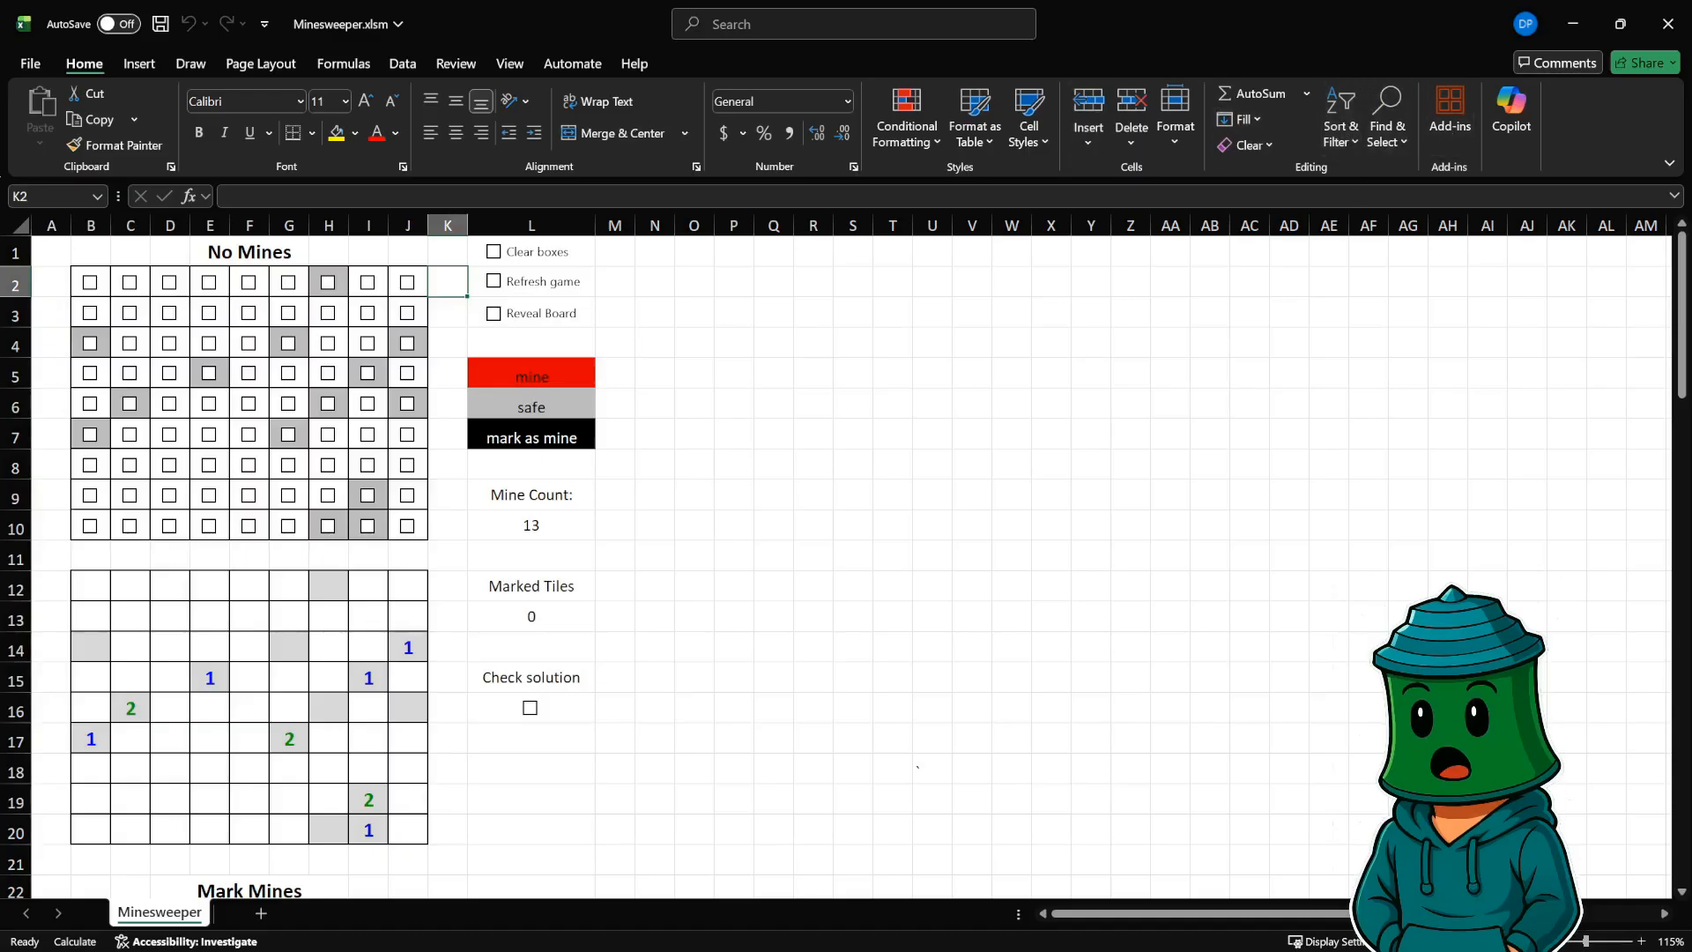
pyautogui.click(88, 588)
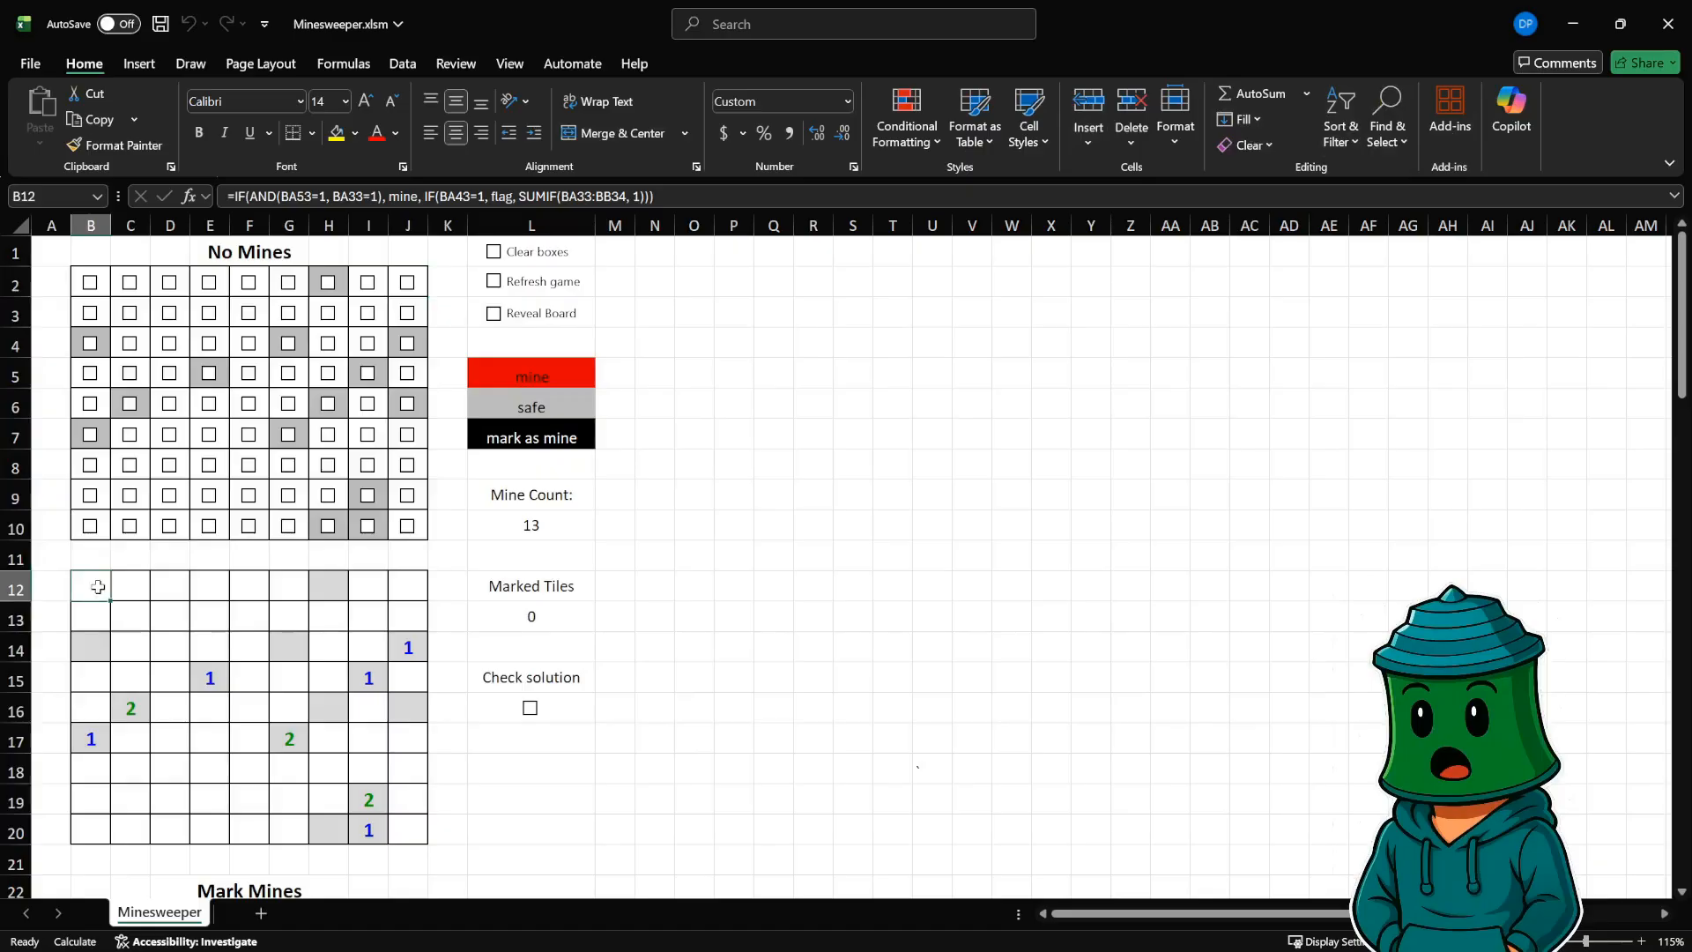
pyautogui.click(133, 591)
pyautogui.click(179, 592)
pyautogui.click(218, 590)
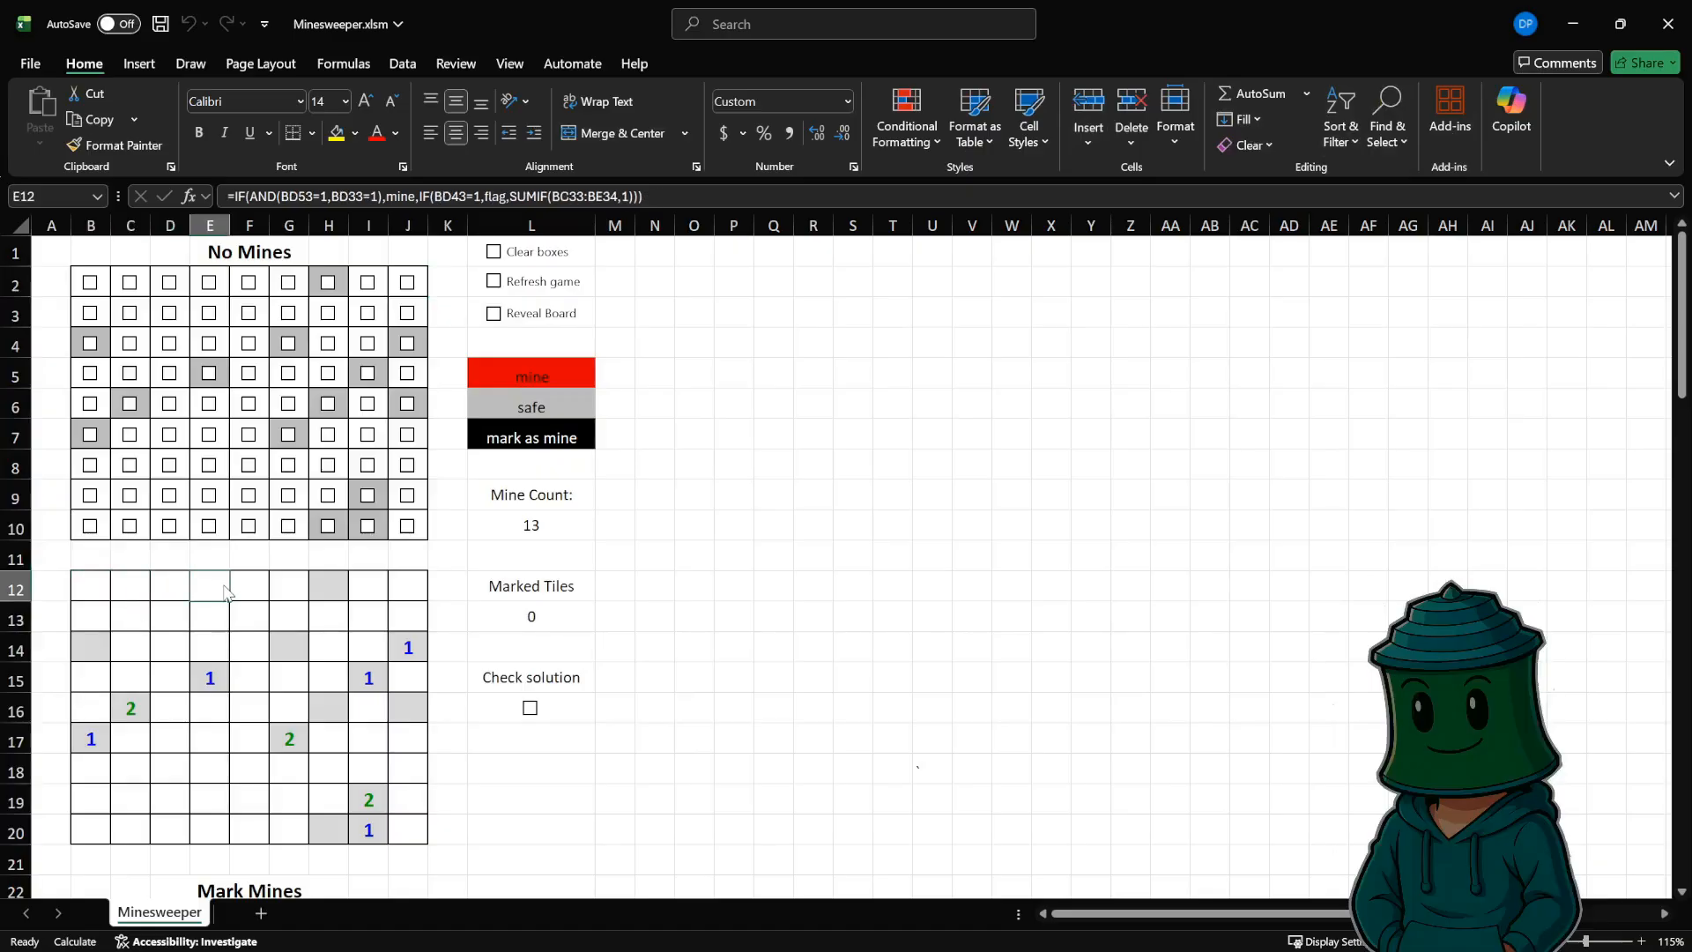
pyautogui.click(246, 588)
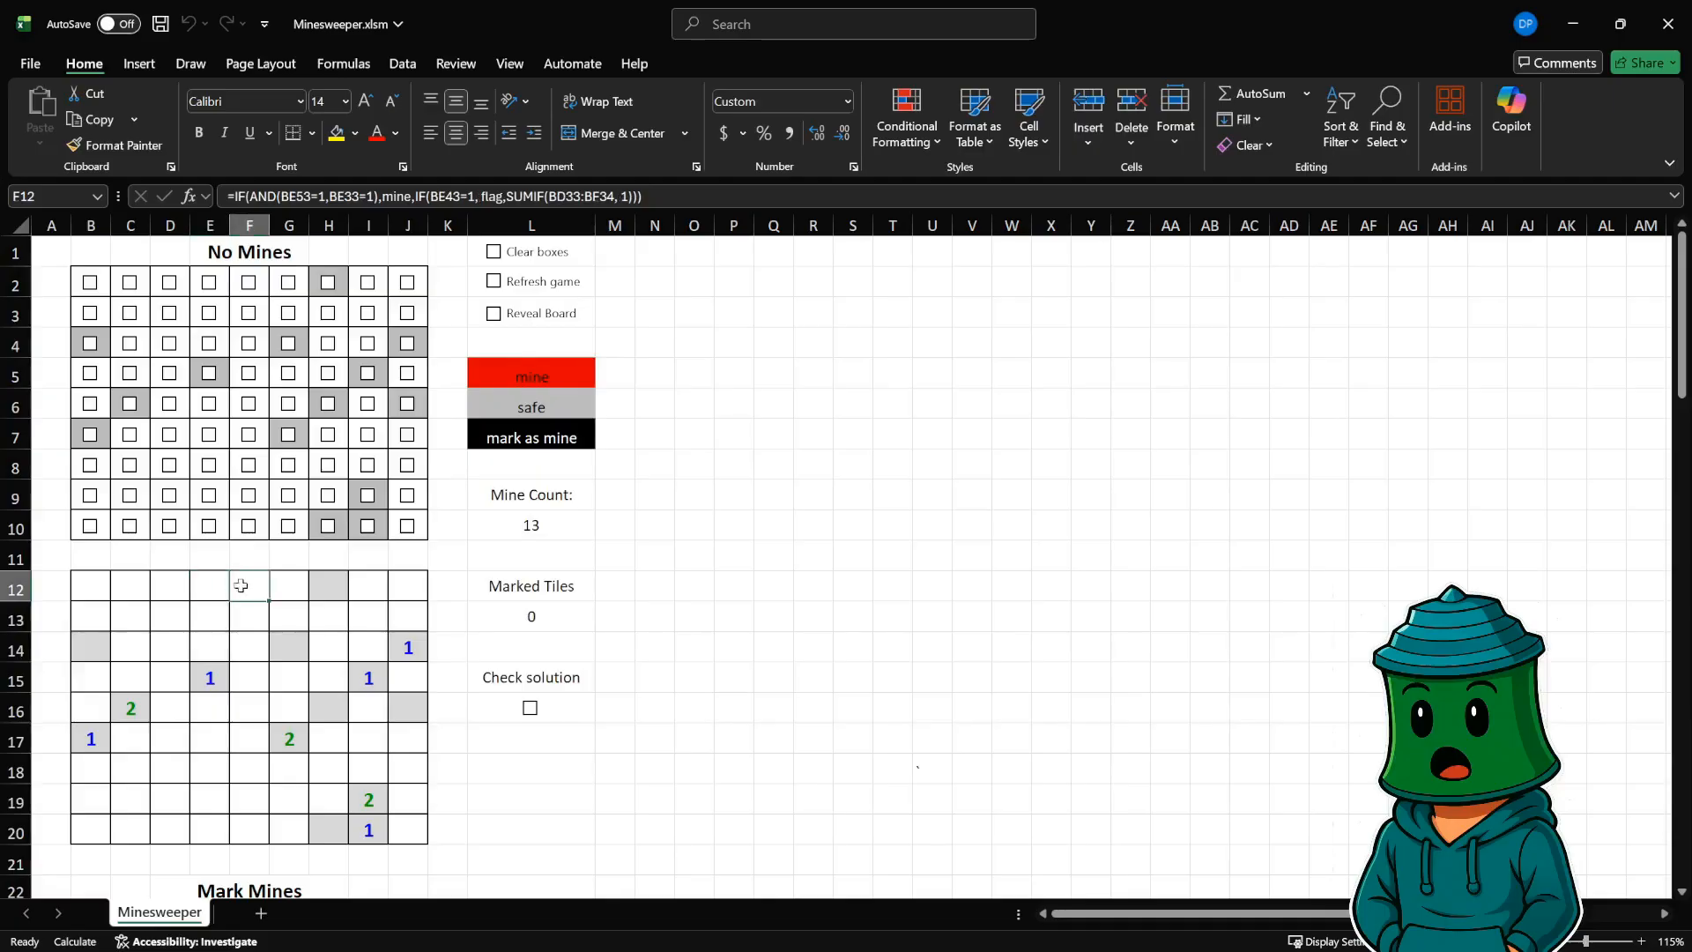
pyautogui.click(293, 593)
pyautogui.click(375, 594)
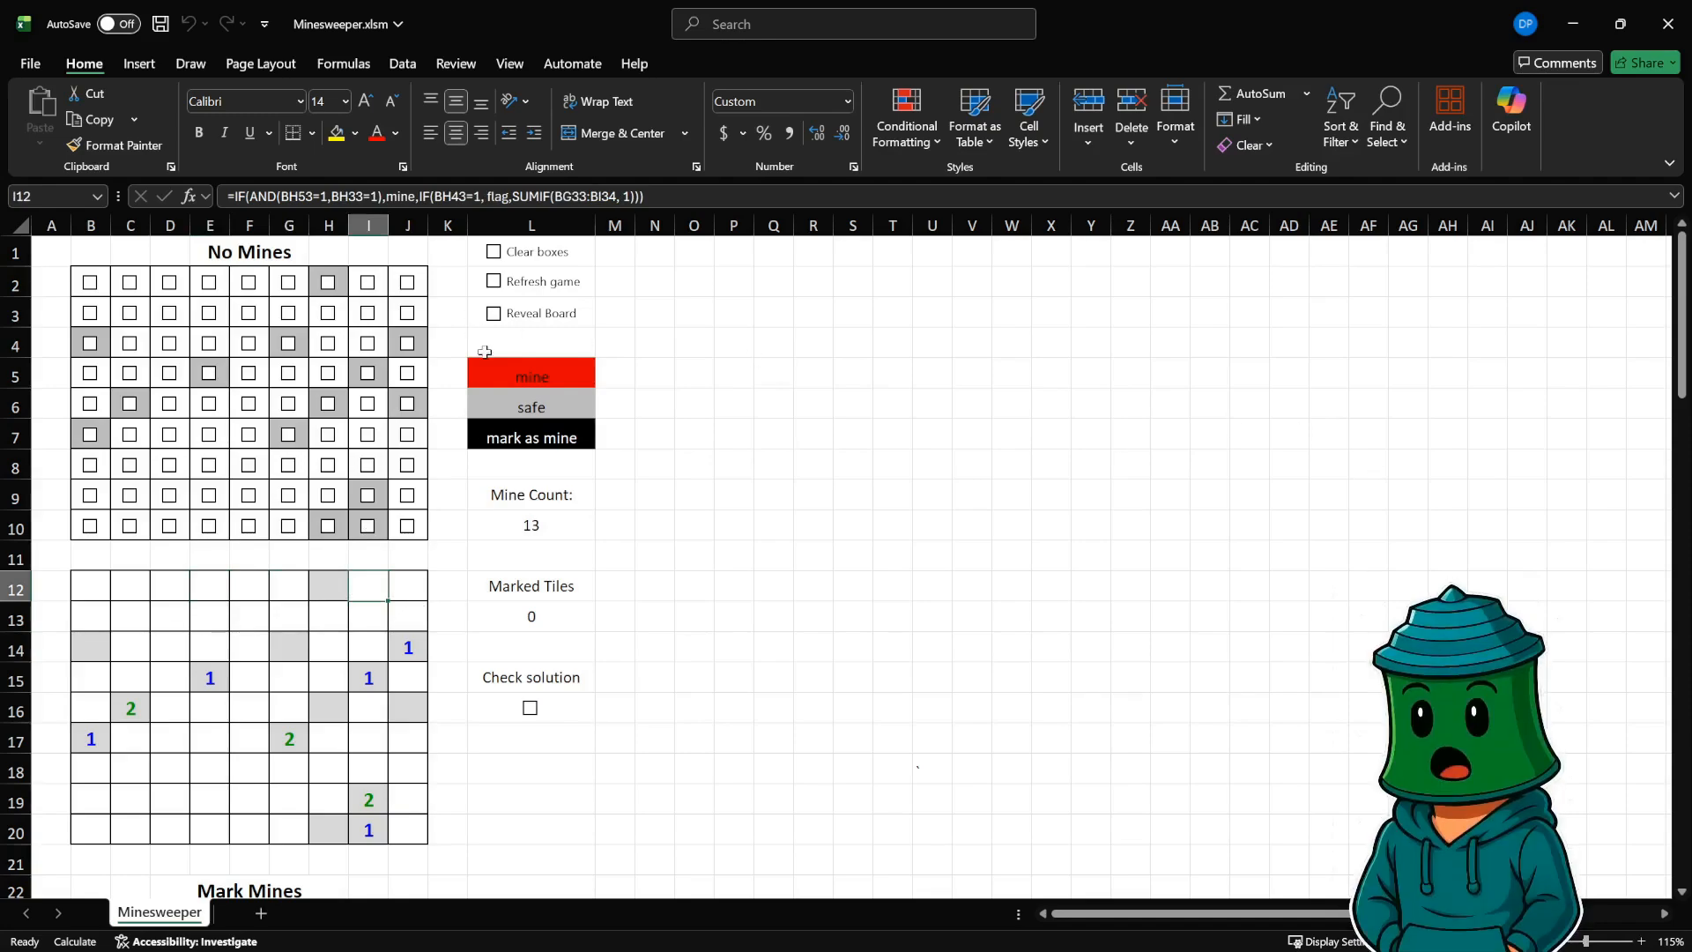
pyautogui.scroll(-6, 245, 407)
pyautogui.scroll(6, 221, 362)
# - Open the Excel Options
pyautogui.click(46, 67)
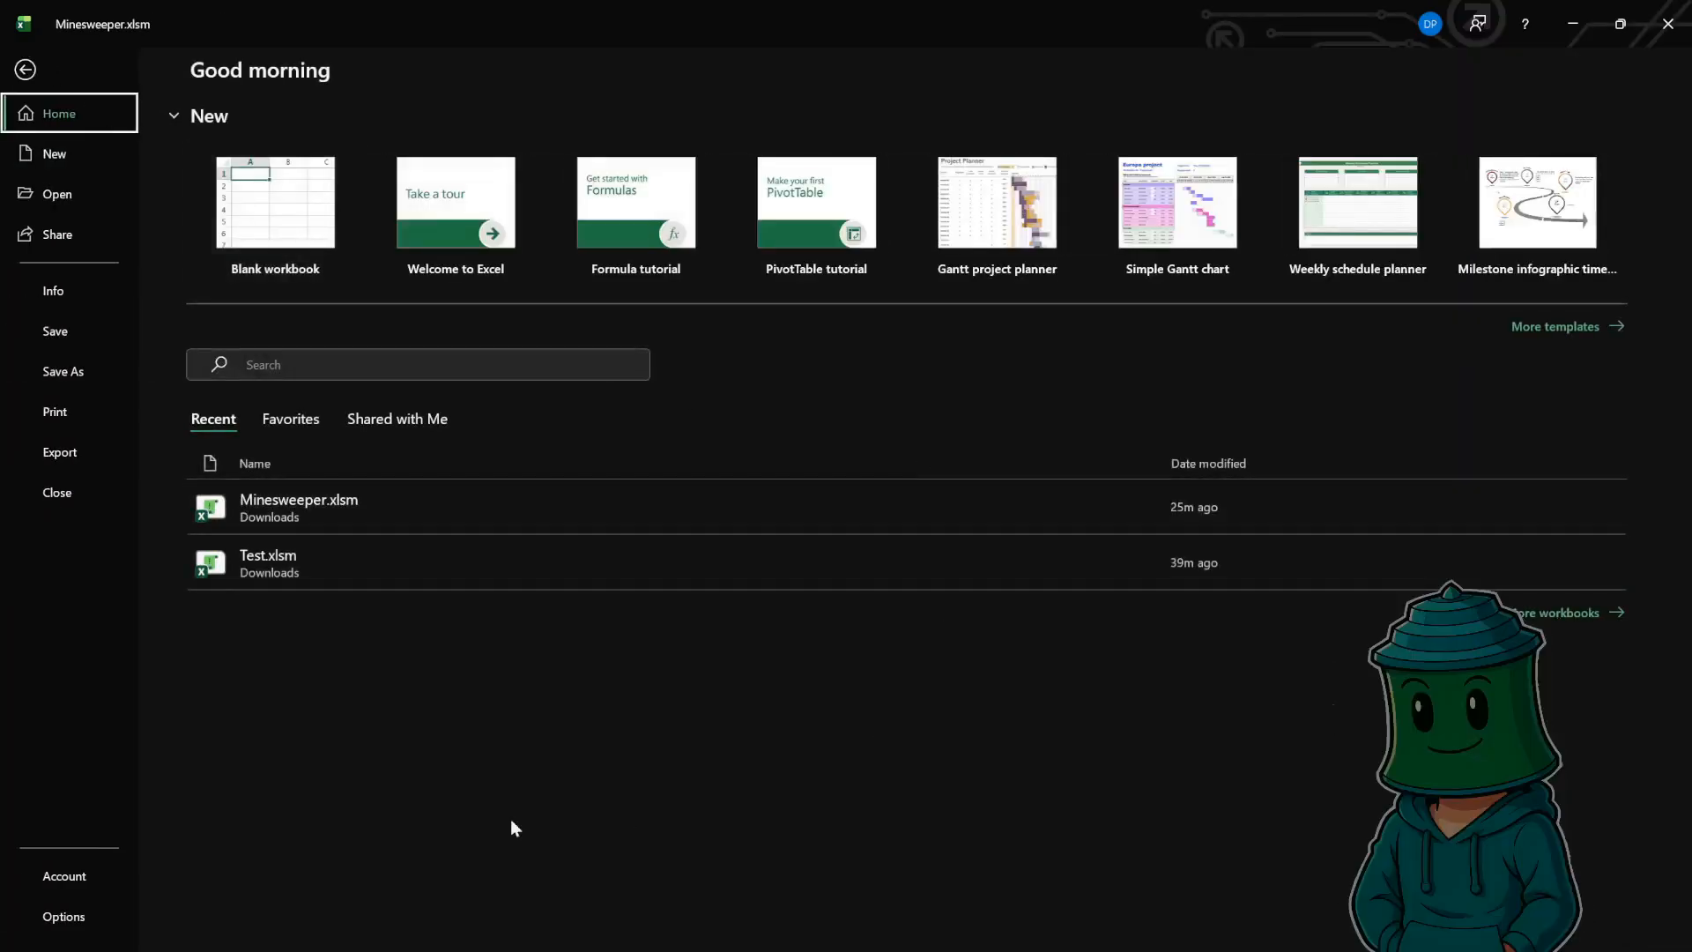
pyautogui.click(92, 902)
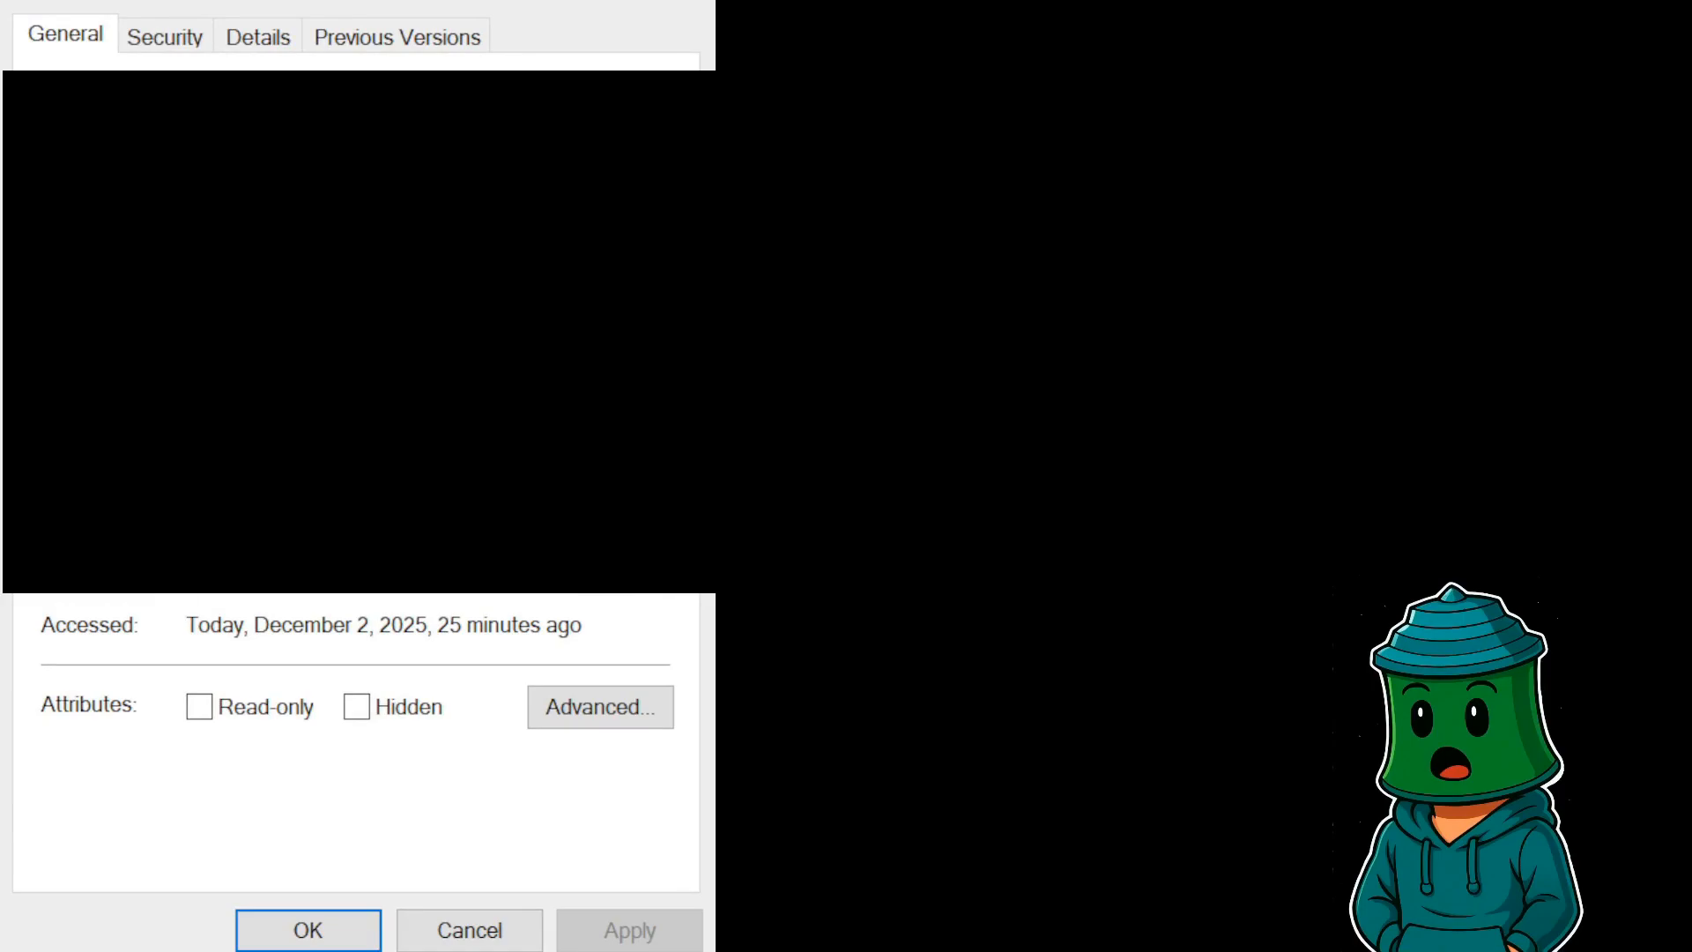
# - Look through the security, details, previous versions and general information in the file's properties, and close them
pyautogui.click(174, 39)
pyautogui.click(279, 42)
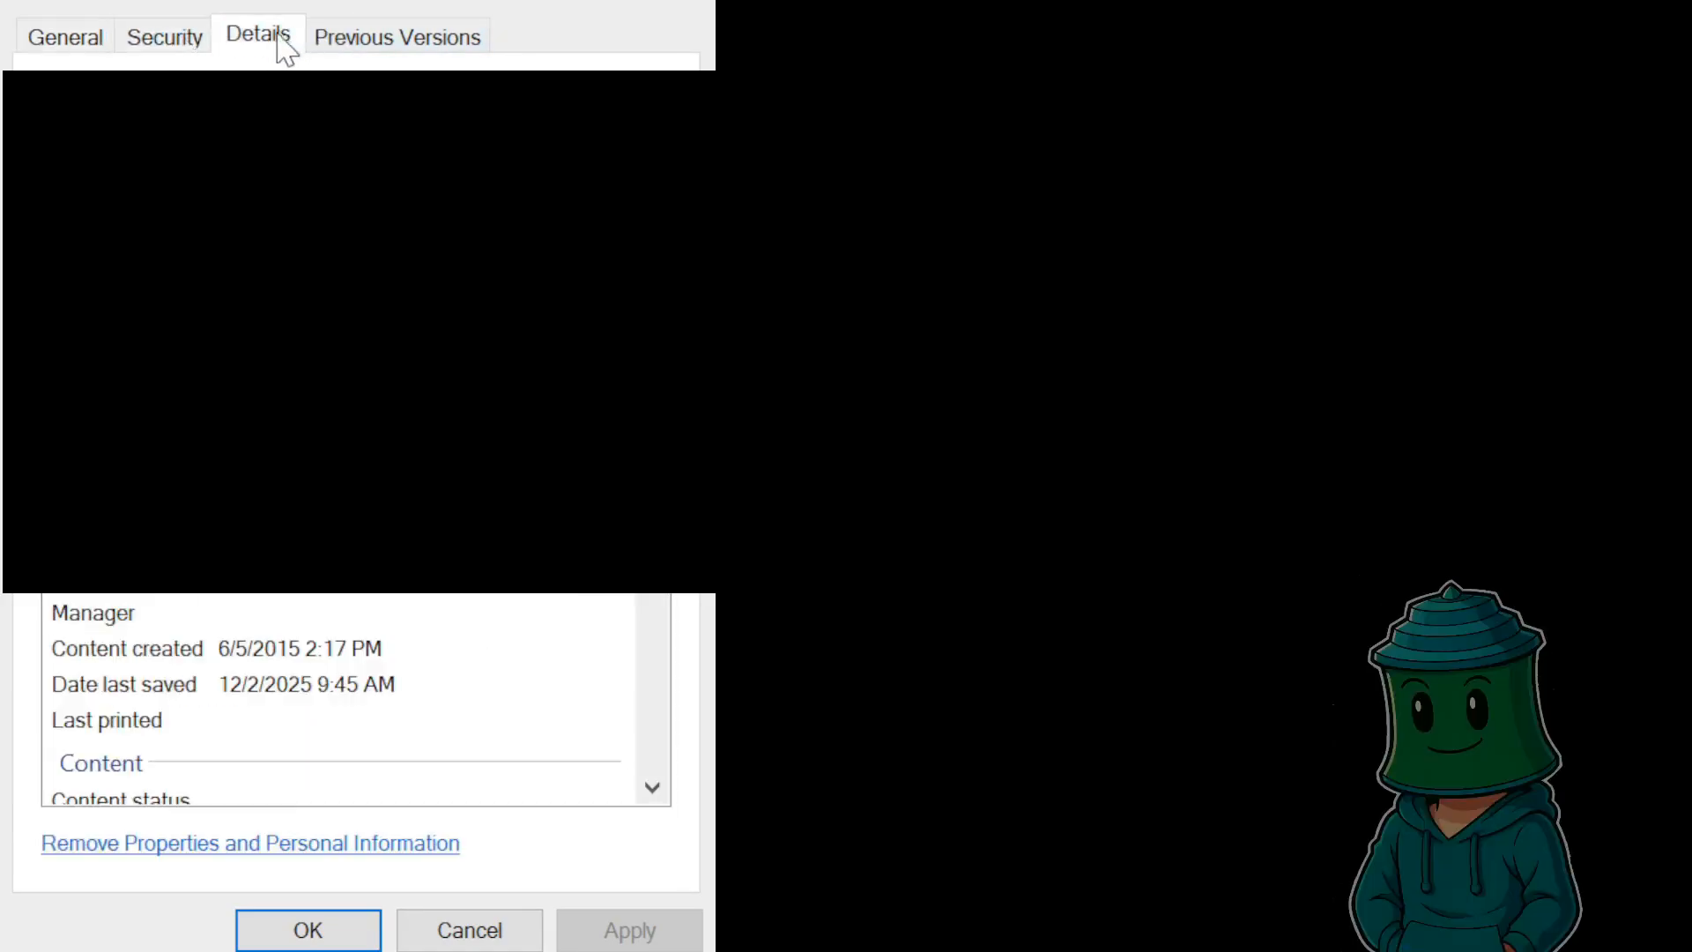
pyautogui.click(352, 40)
pyautogui.click(97, 40)
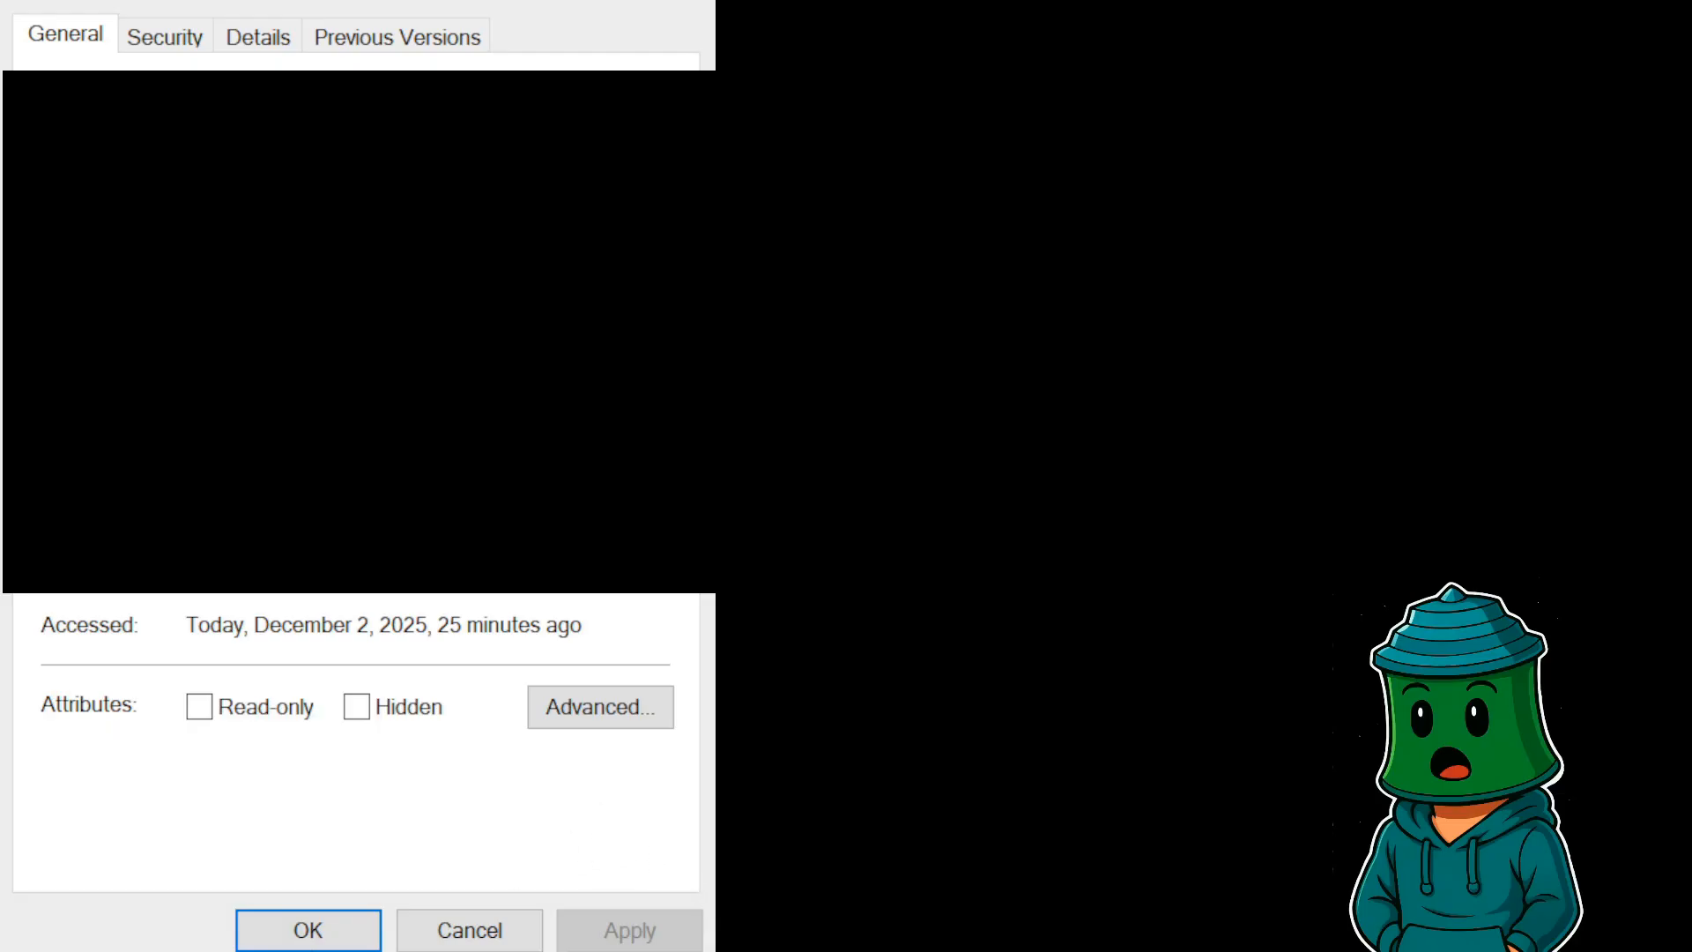
pyautogui.click(273, 925)
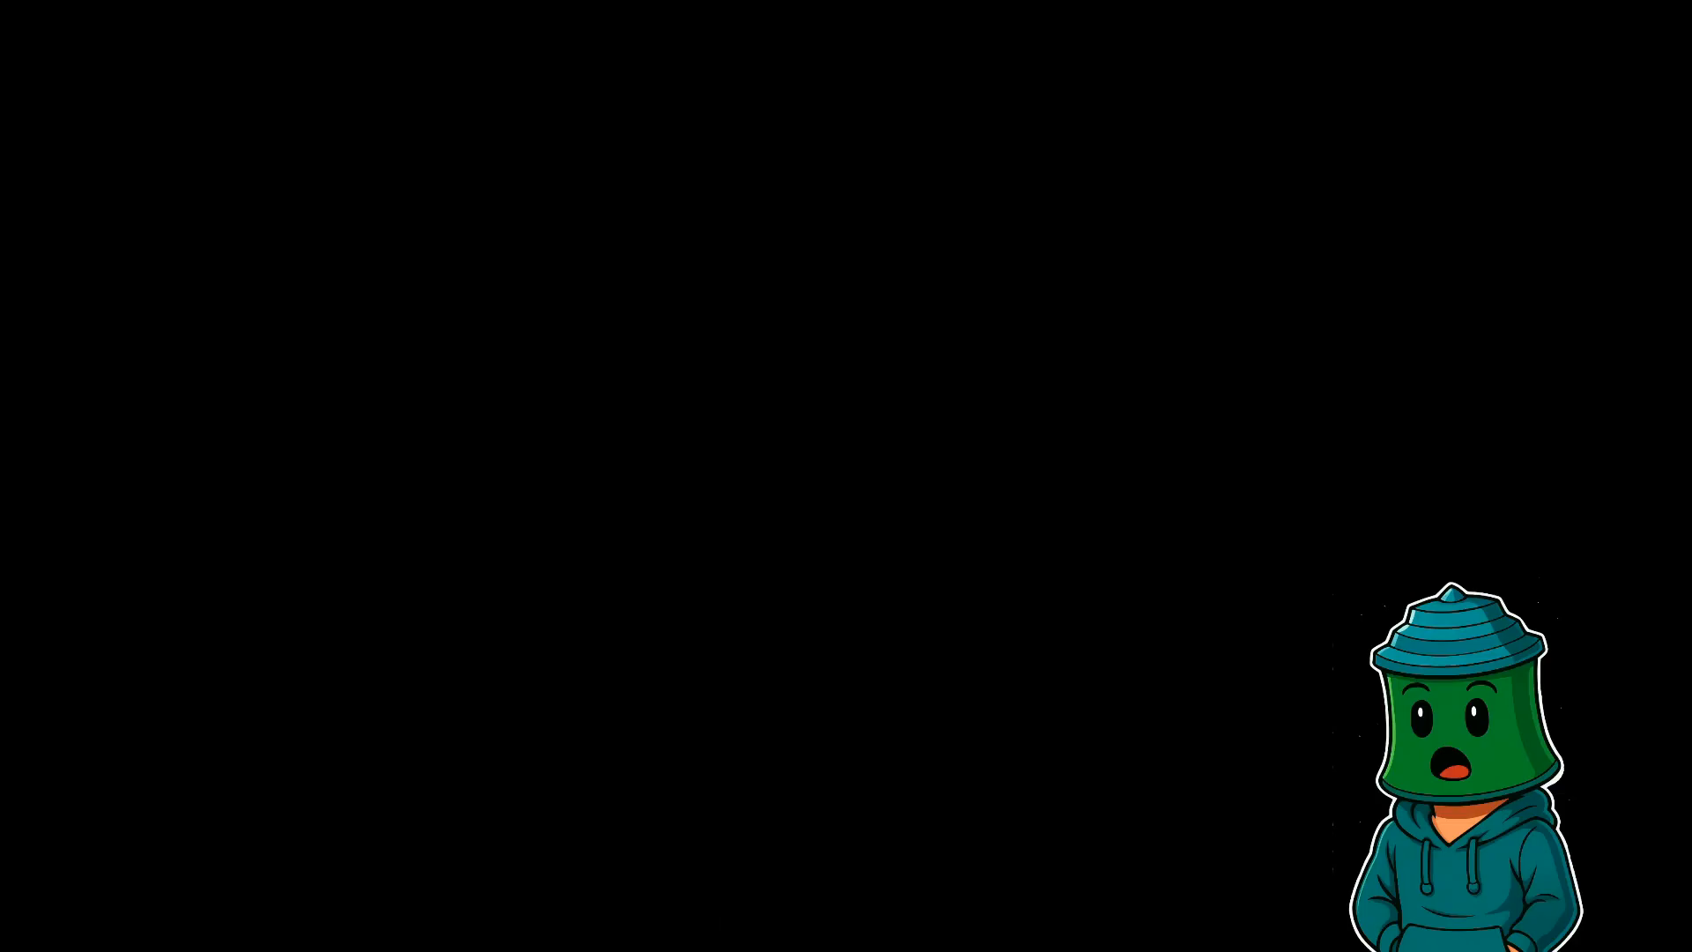